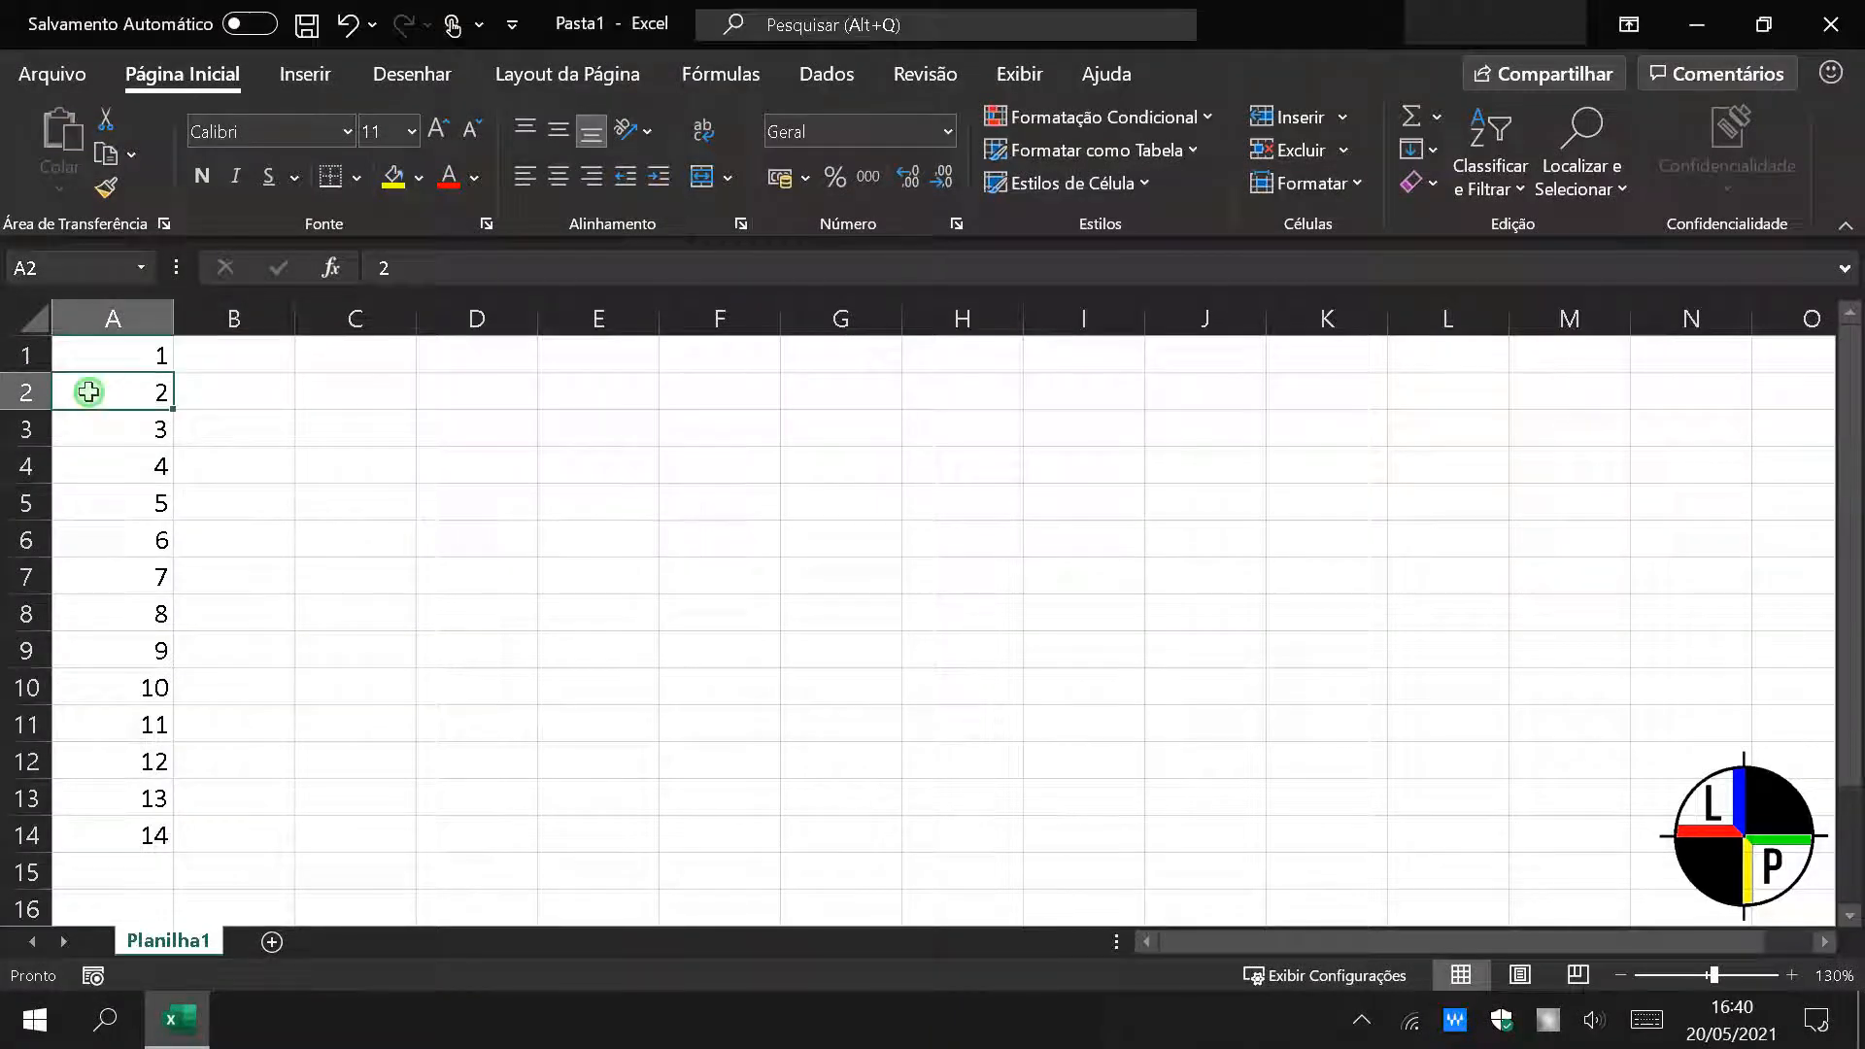
Copy the numbers in A2:A14 and paste them transposed along row 1, starting at cell B1
left_click_drag(91, 392, 103, 840)
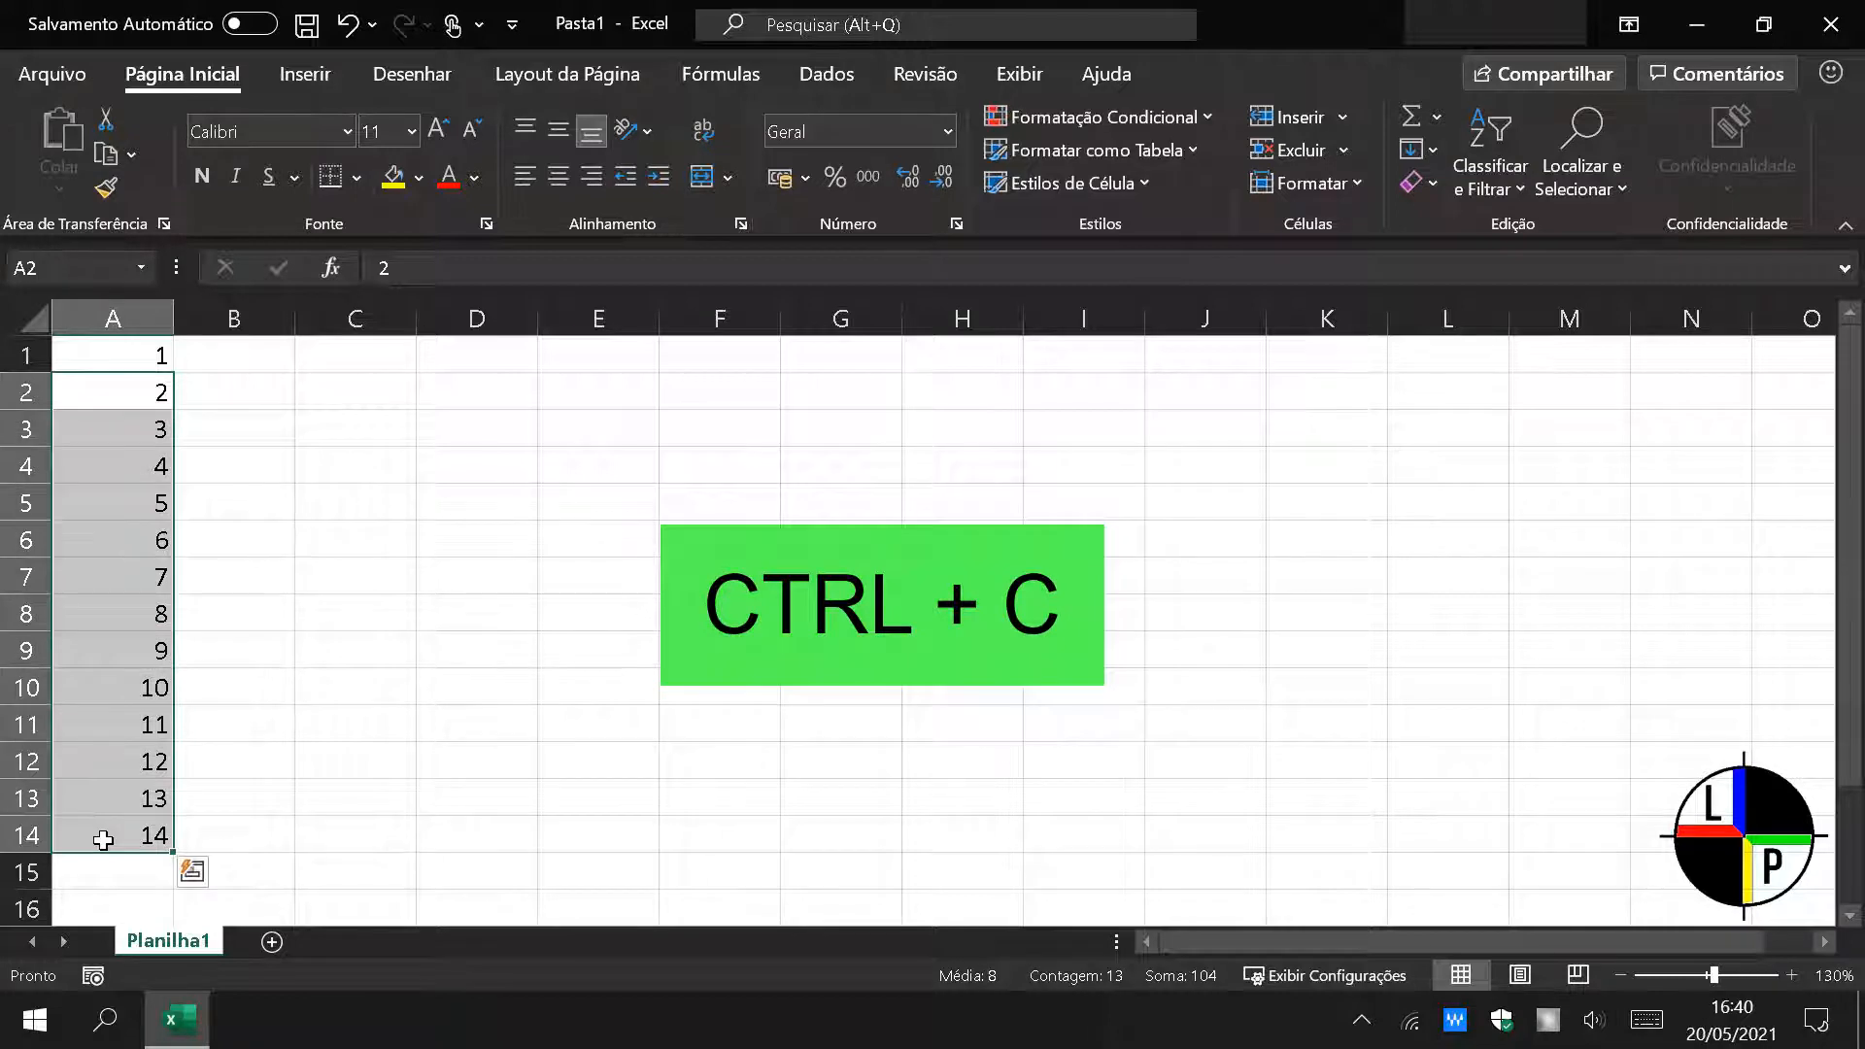
key("ctrl+c")
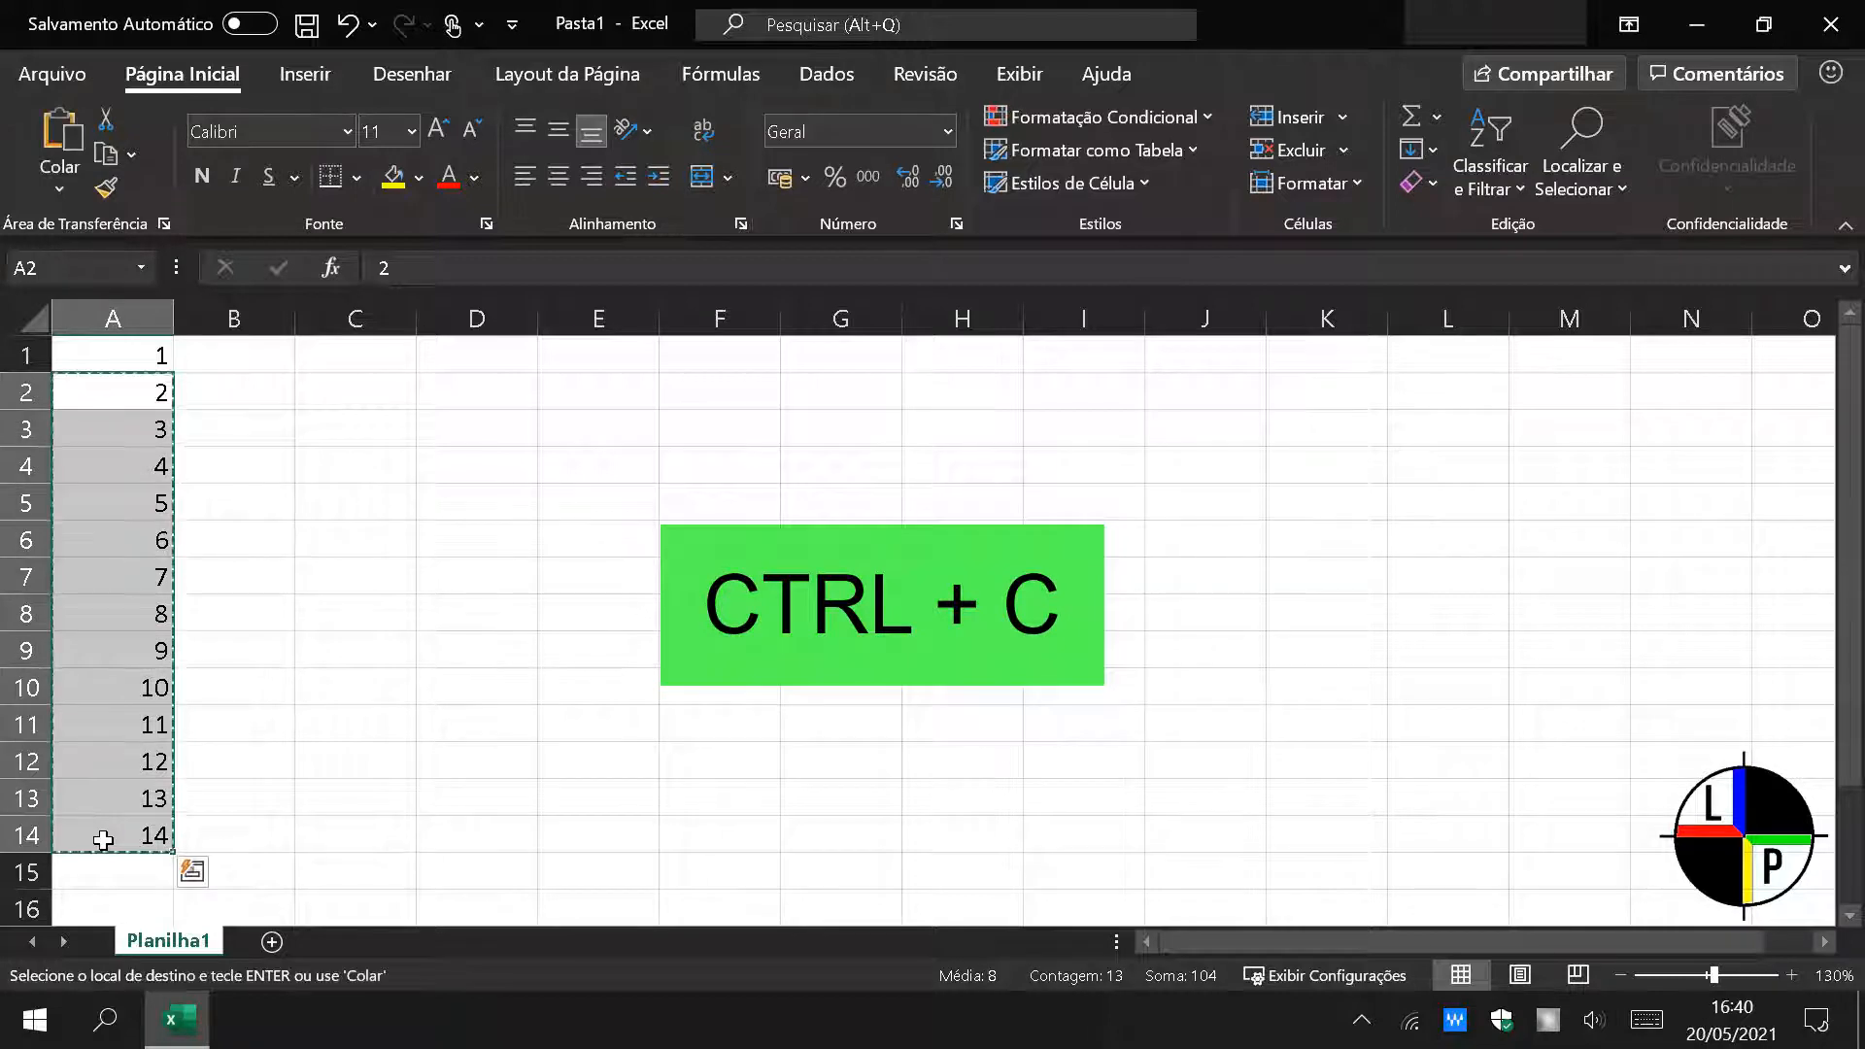
left_click(232, 352)
left_click(77, 180)
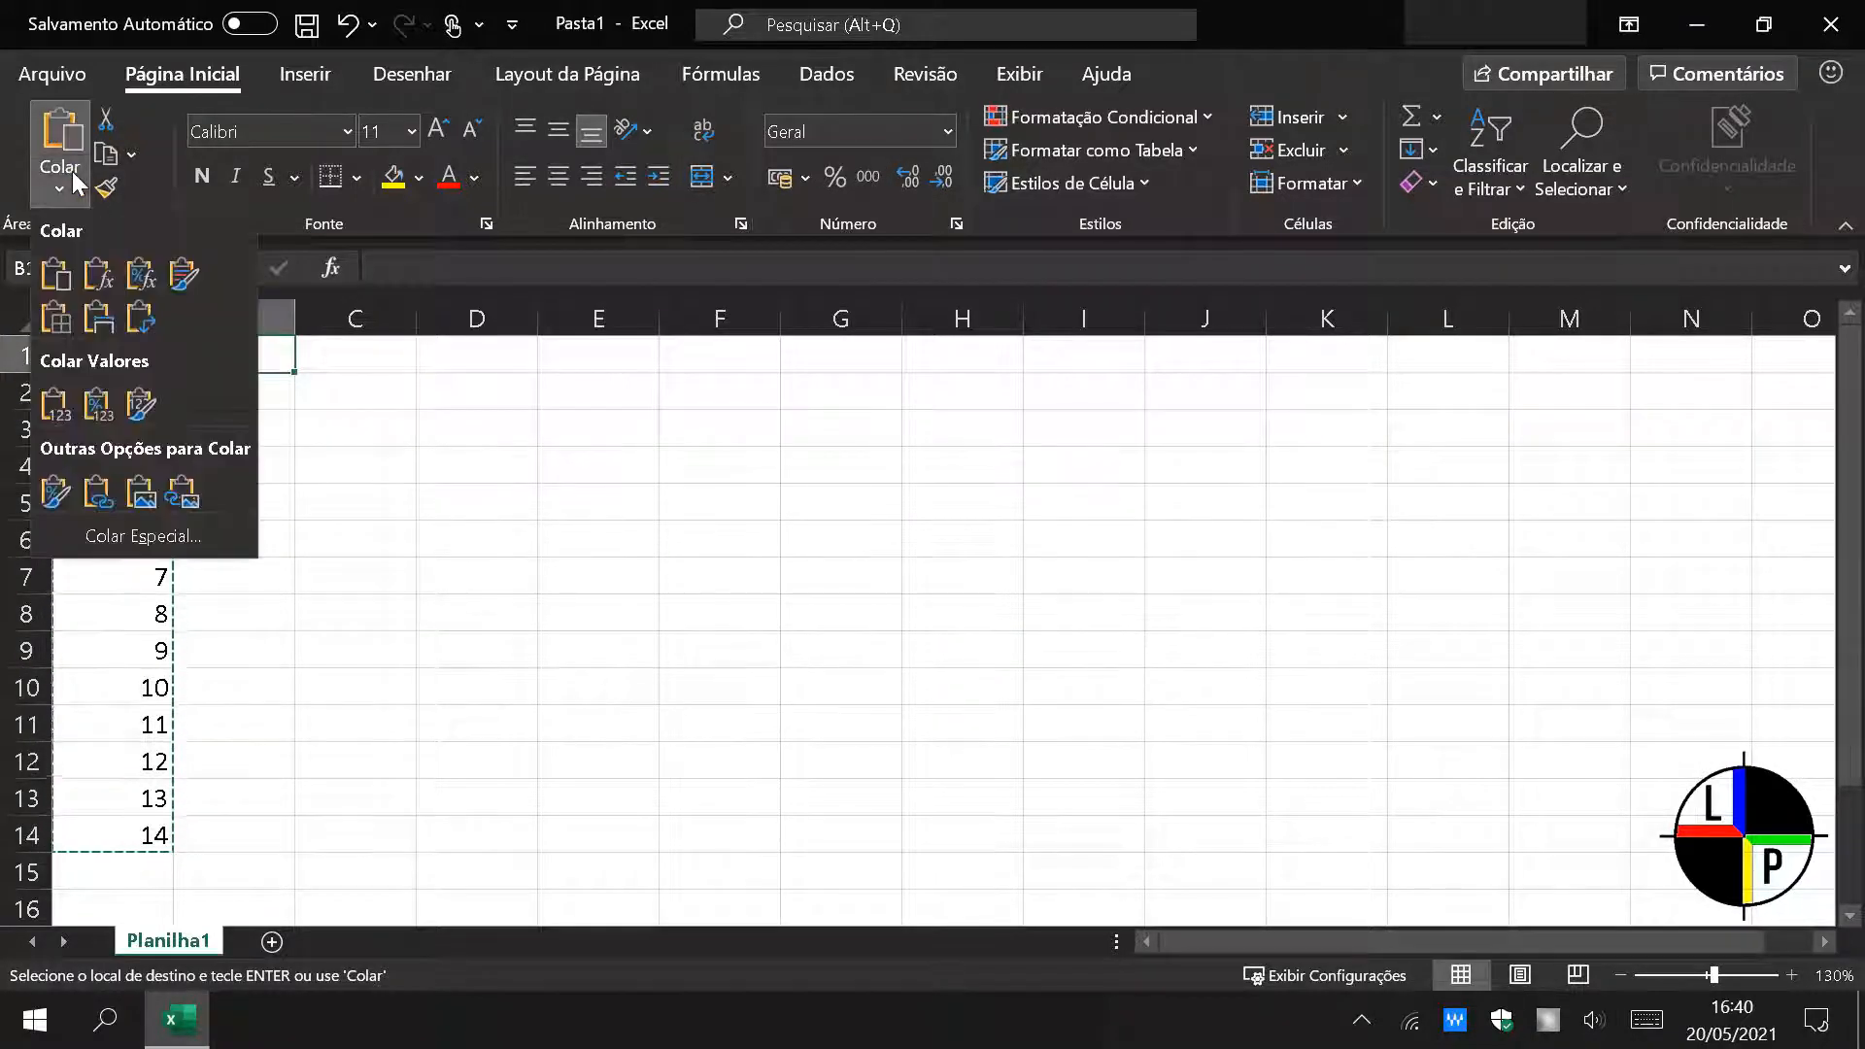
left_click(139, 321)
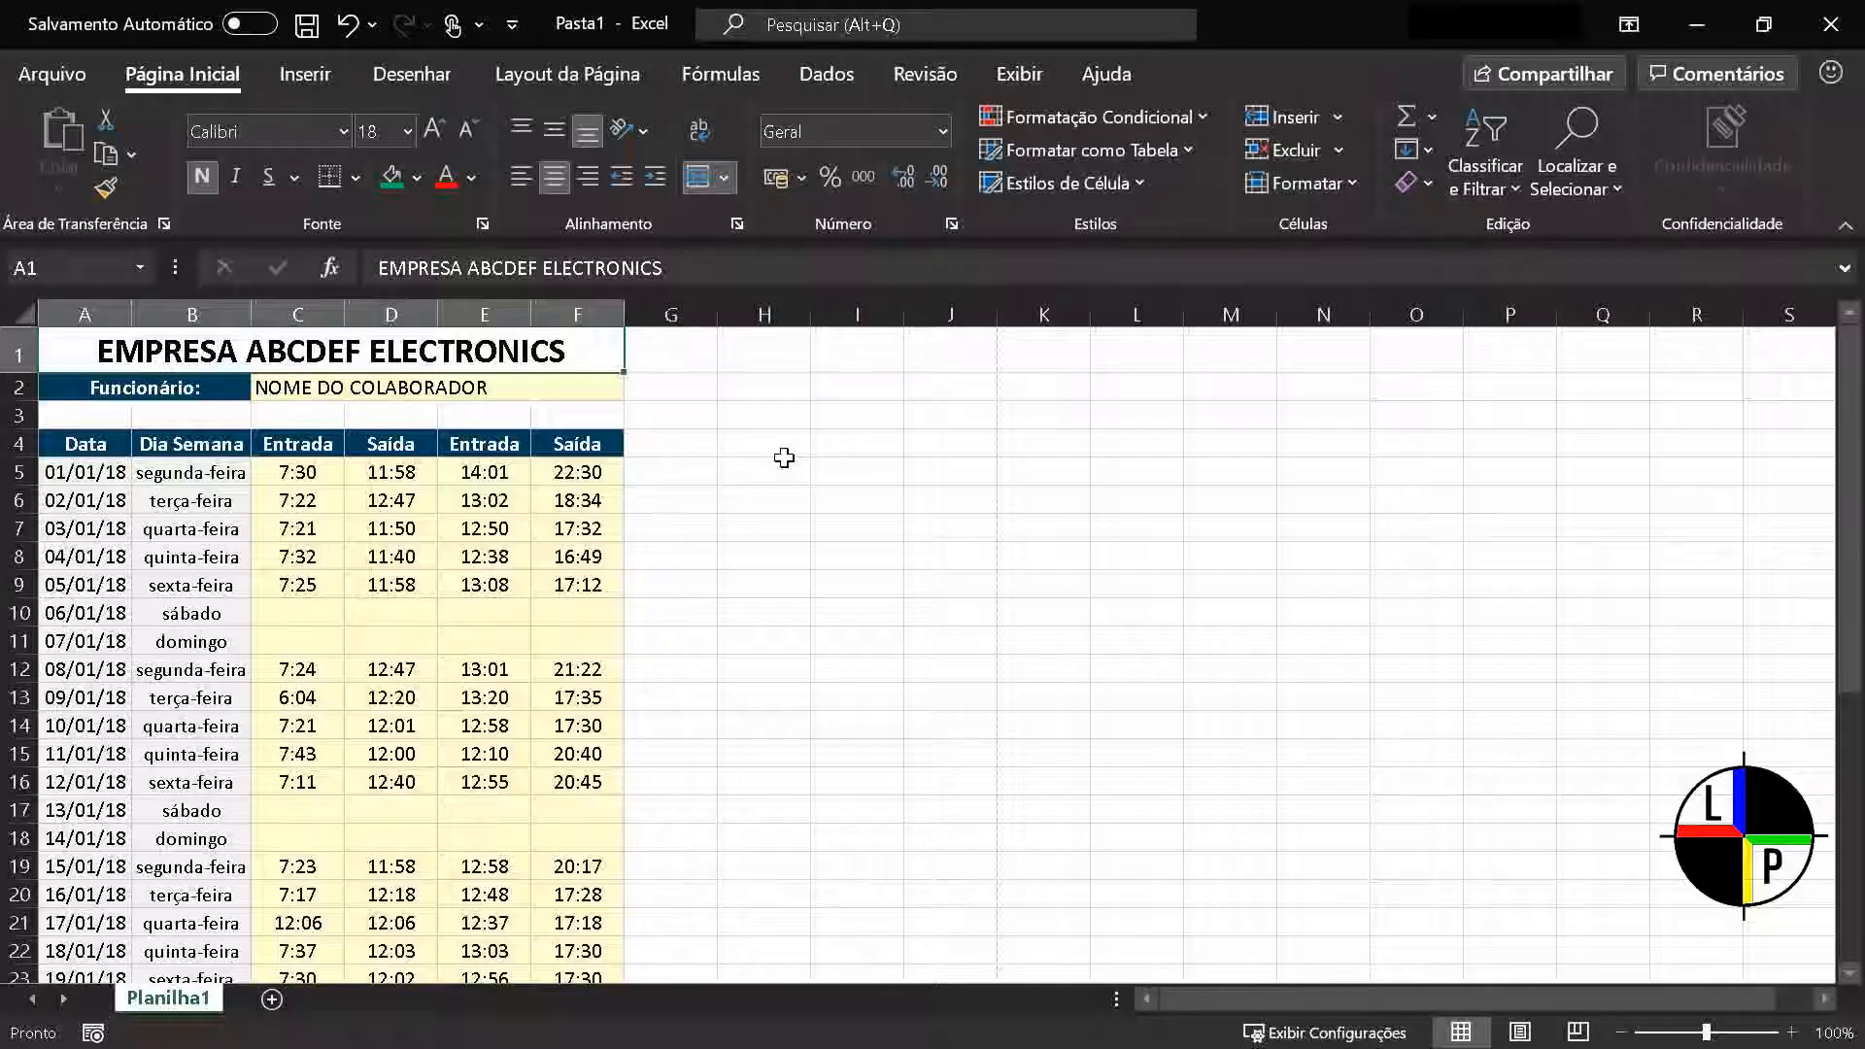
Freeze the top row of the timesheet, test it against the lower rows, and unfreeze the panes
left_click(1037, 77)
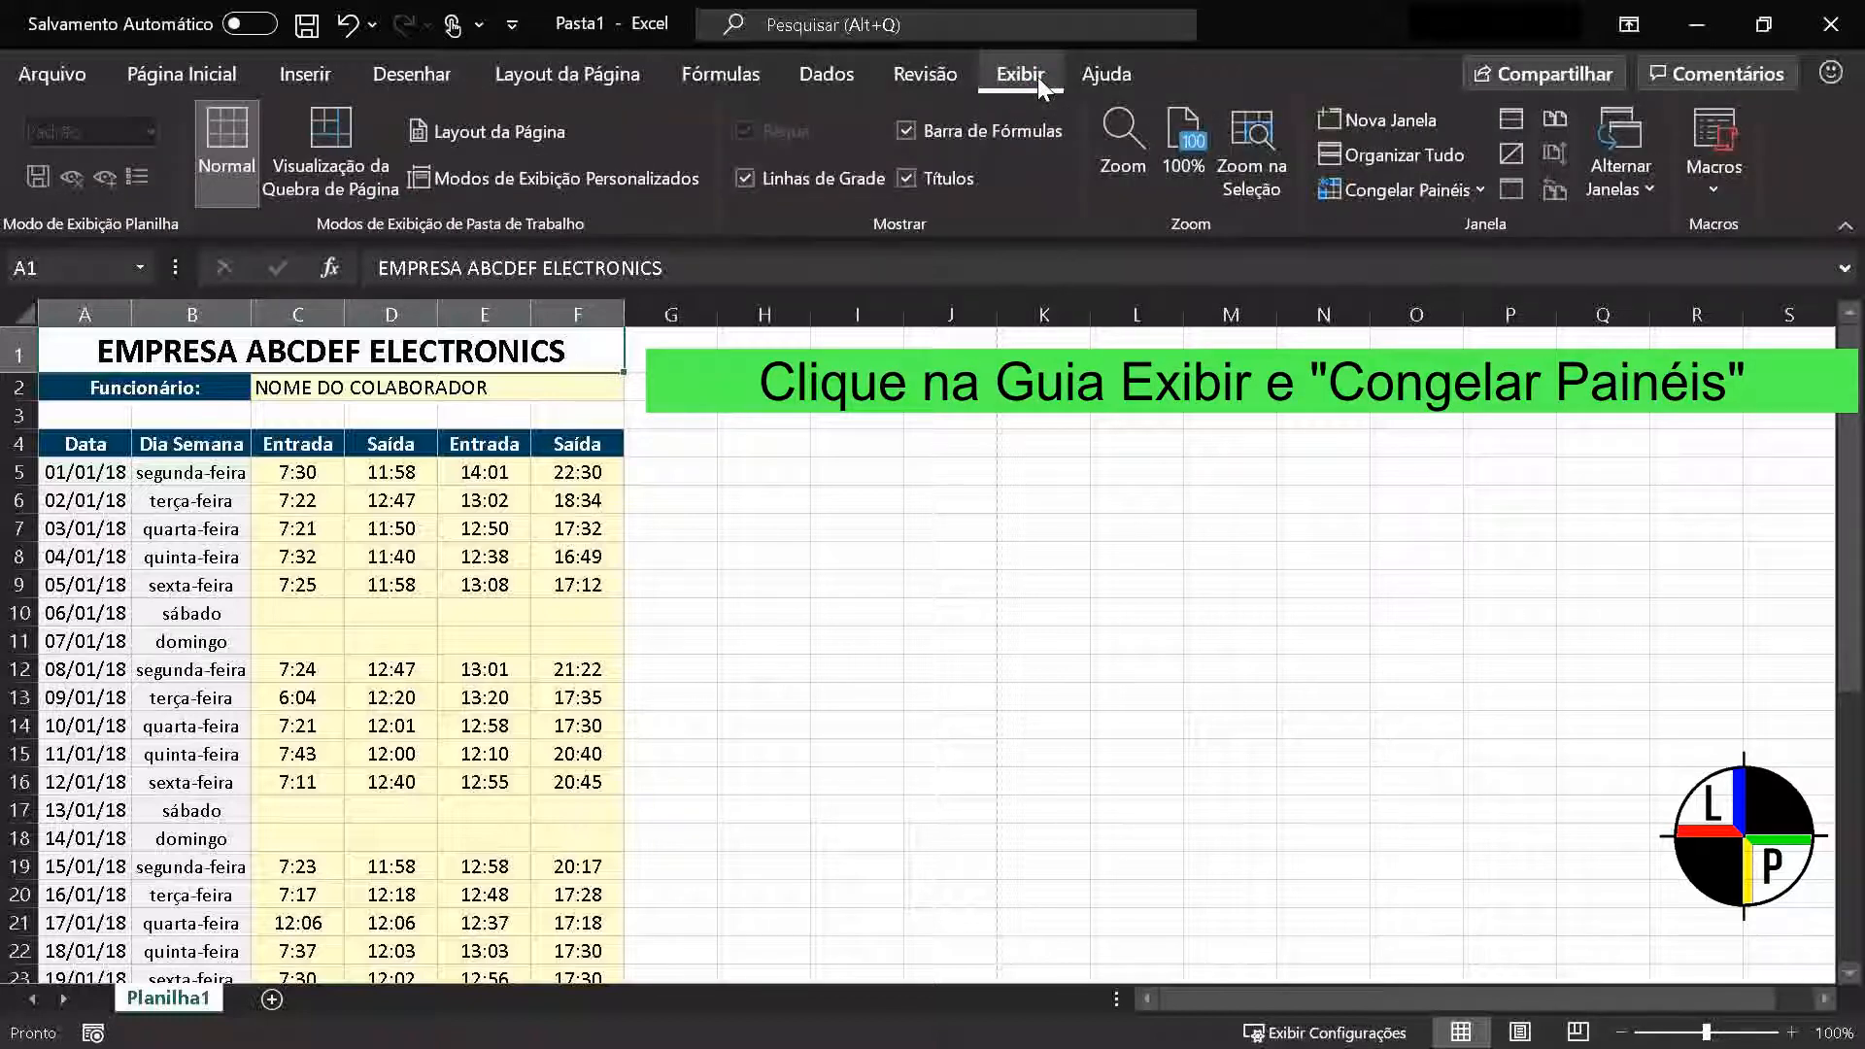
left_click(1408, 189)
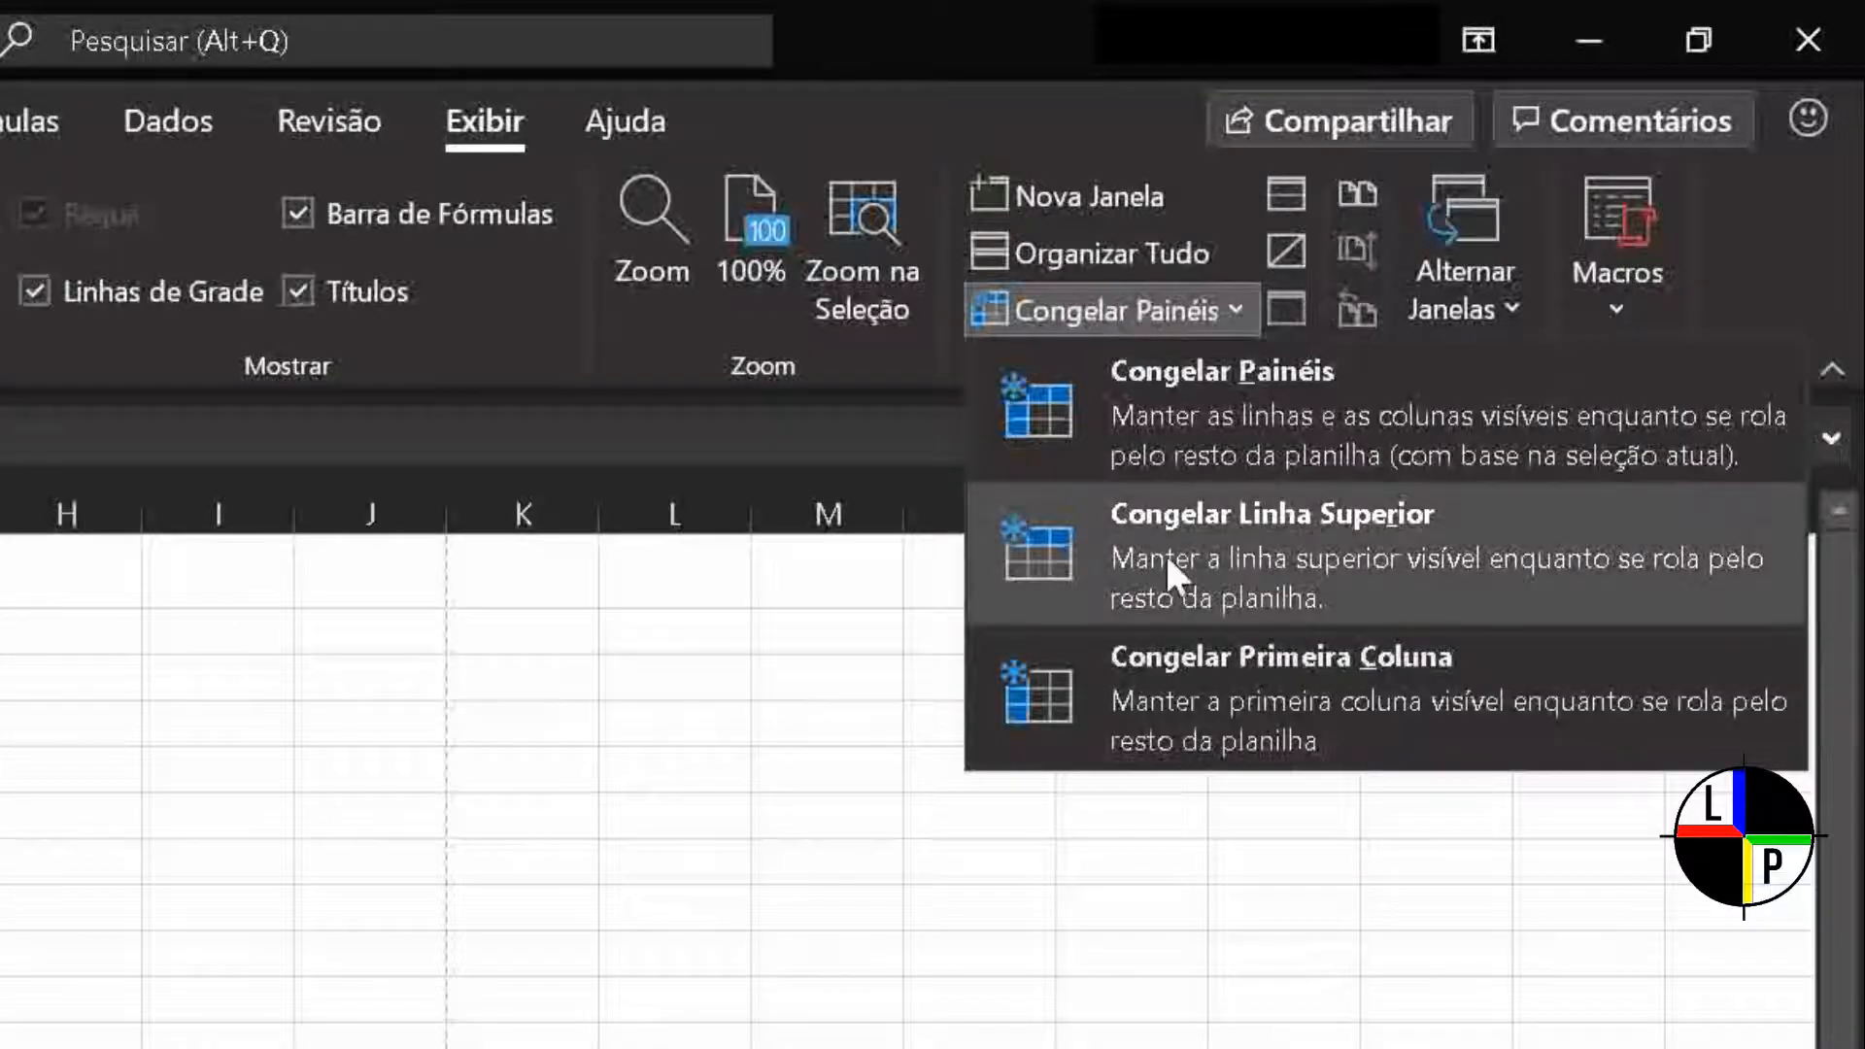
left_click(1167, 556)
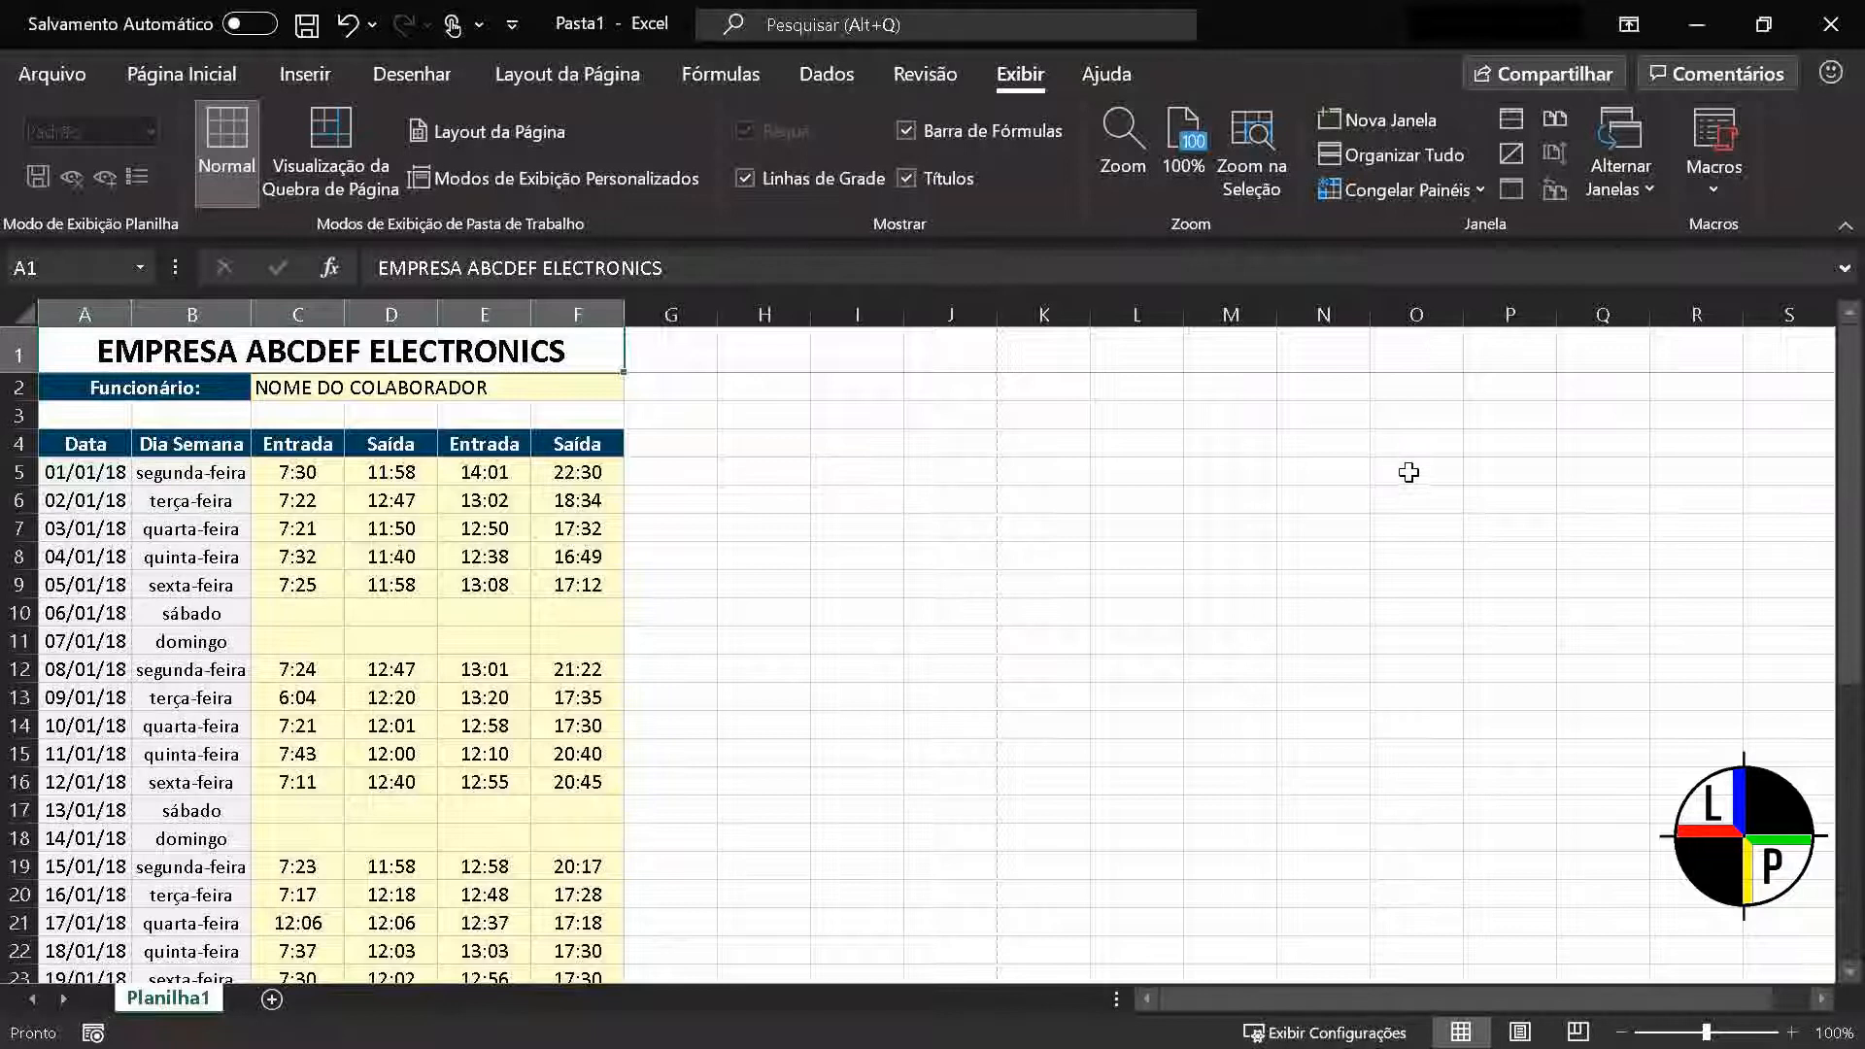
scroll(1408, 472, "down", 6)
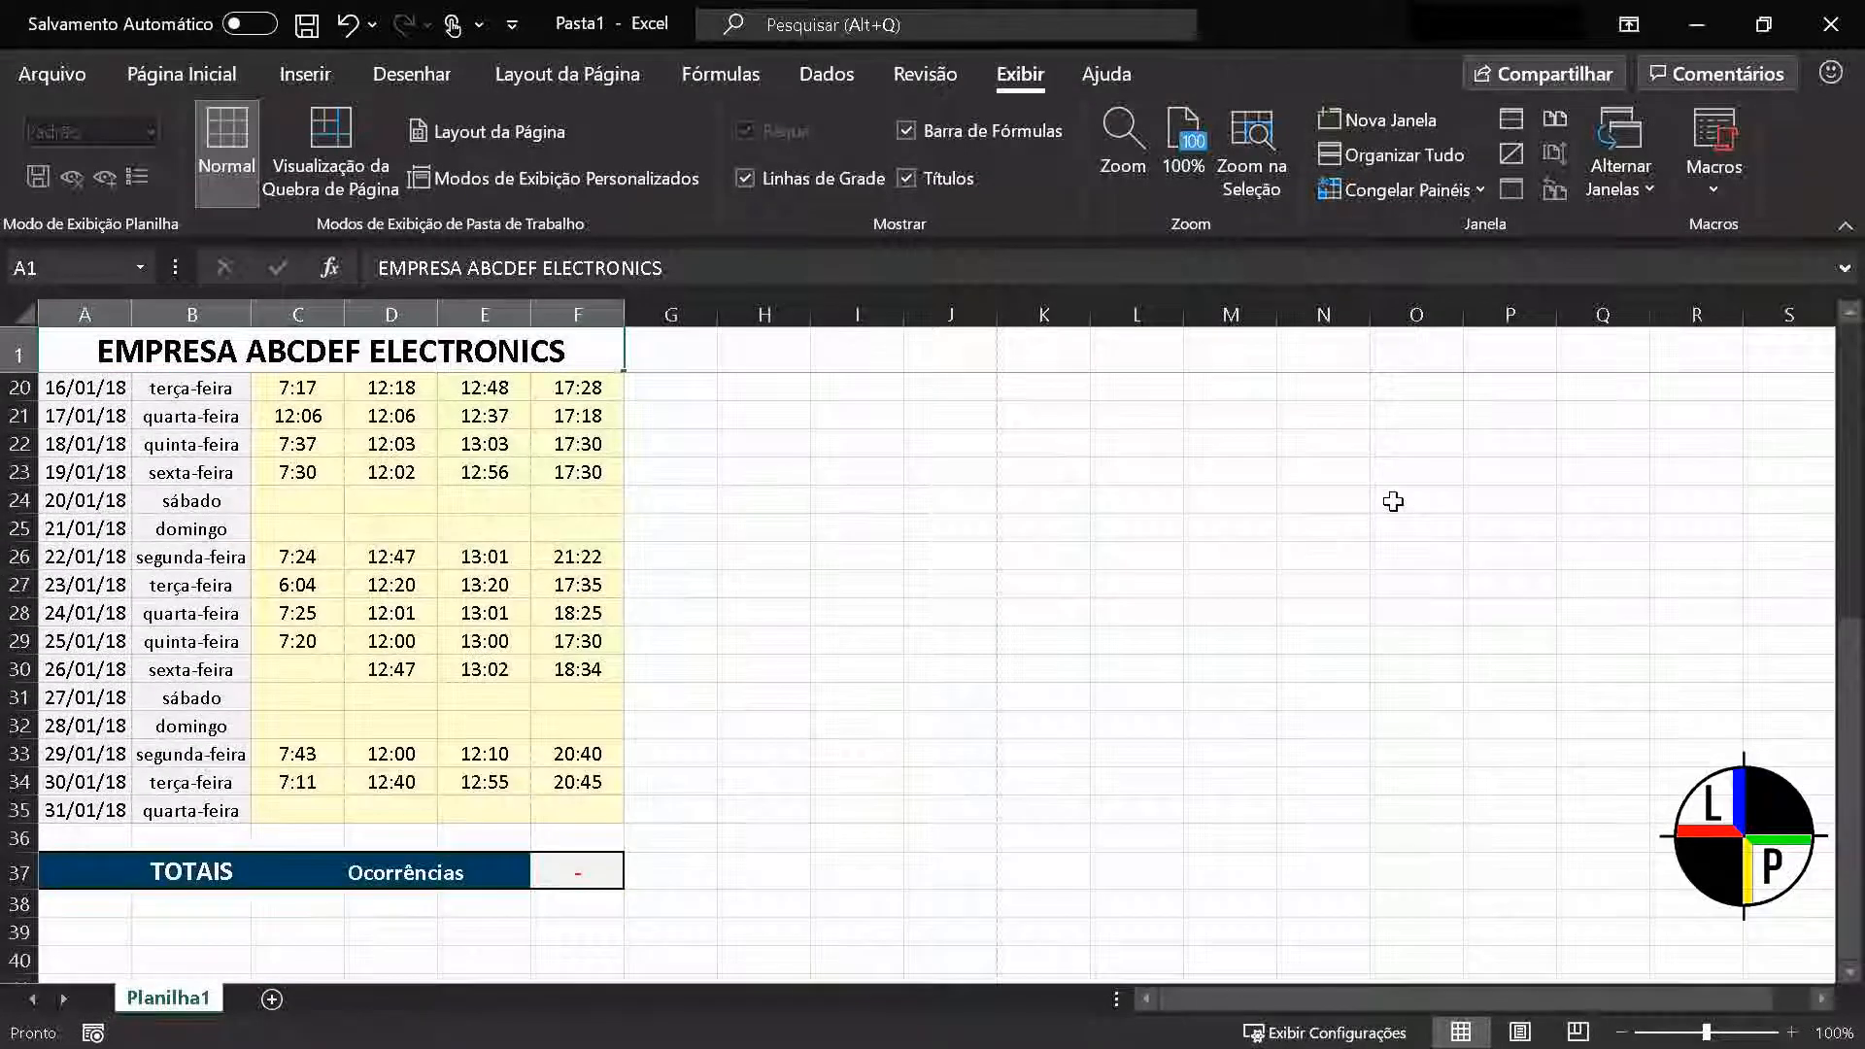
scroll(1393, 501, "up", 6)
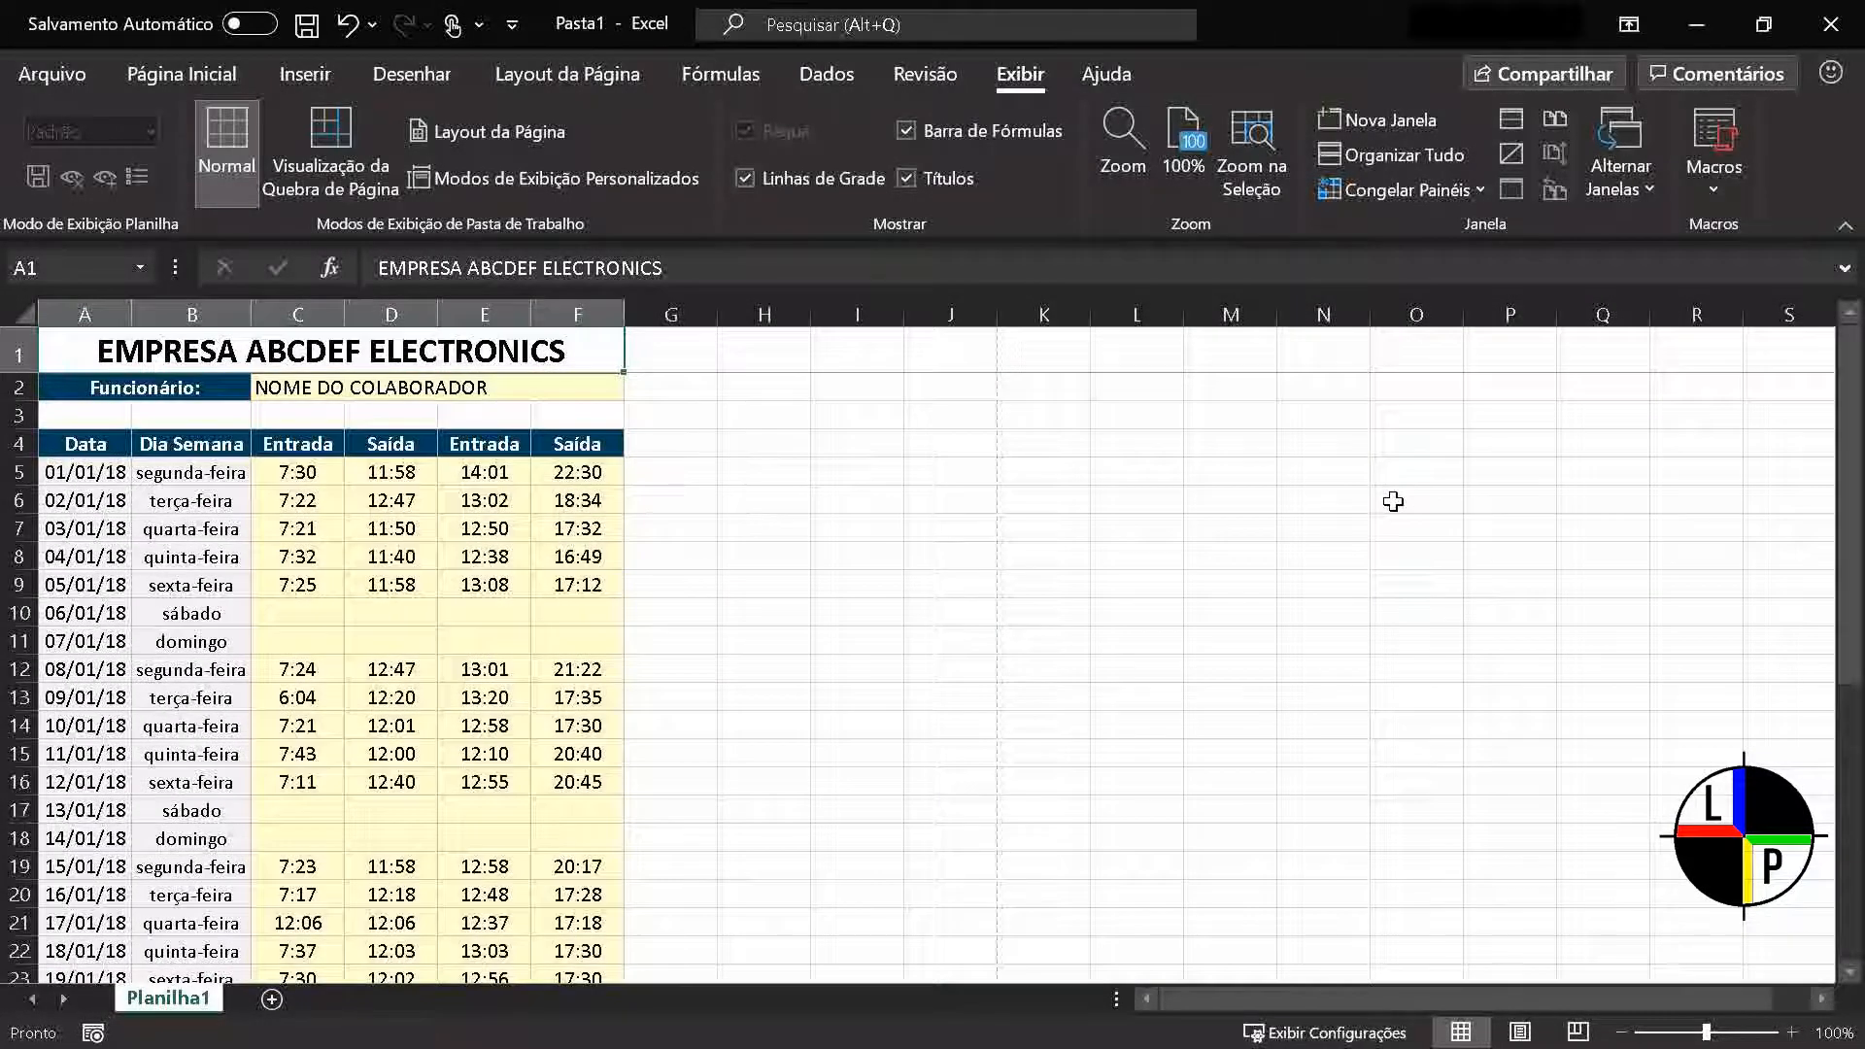
scroll(1392, 501, "down", 10)
scroll(1392, 501, "up", 10)
left_click(1387, 190)
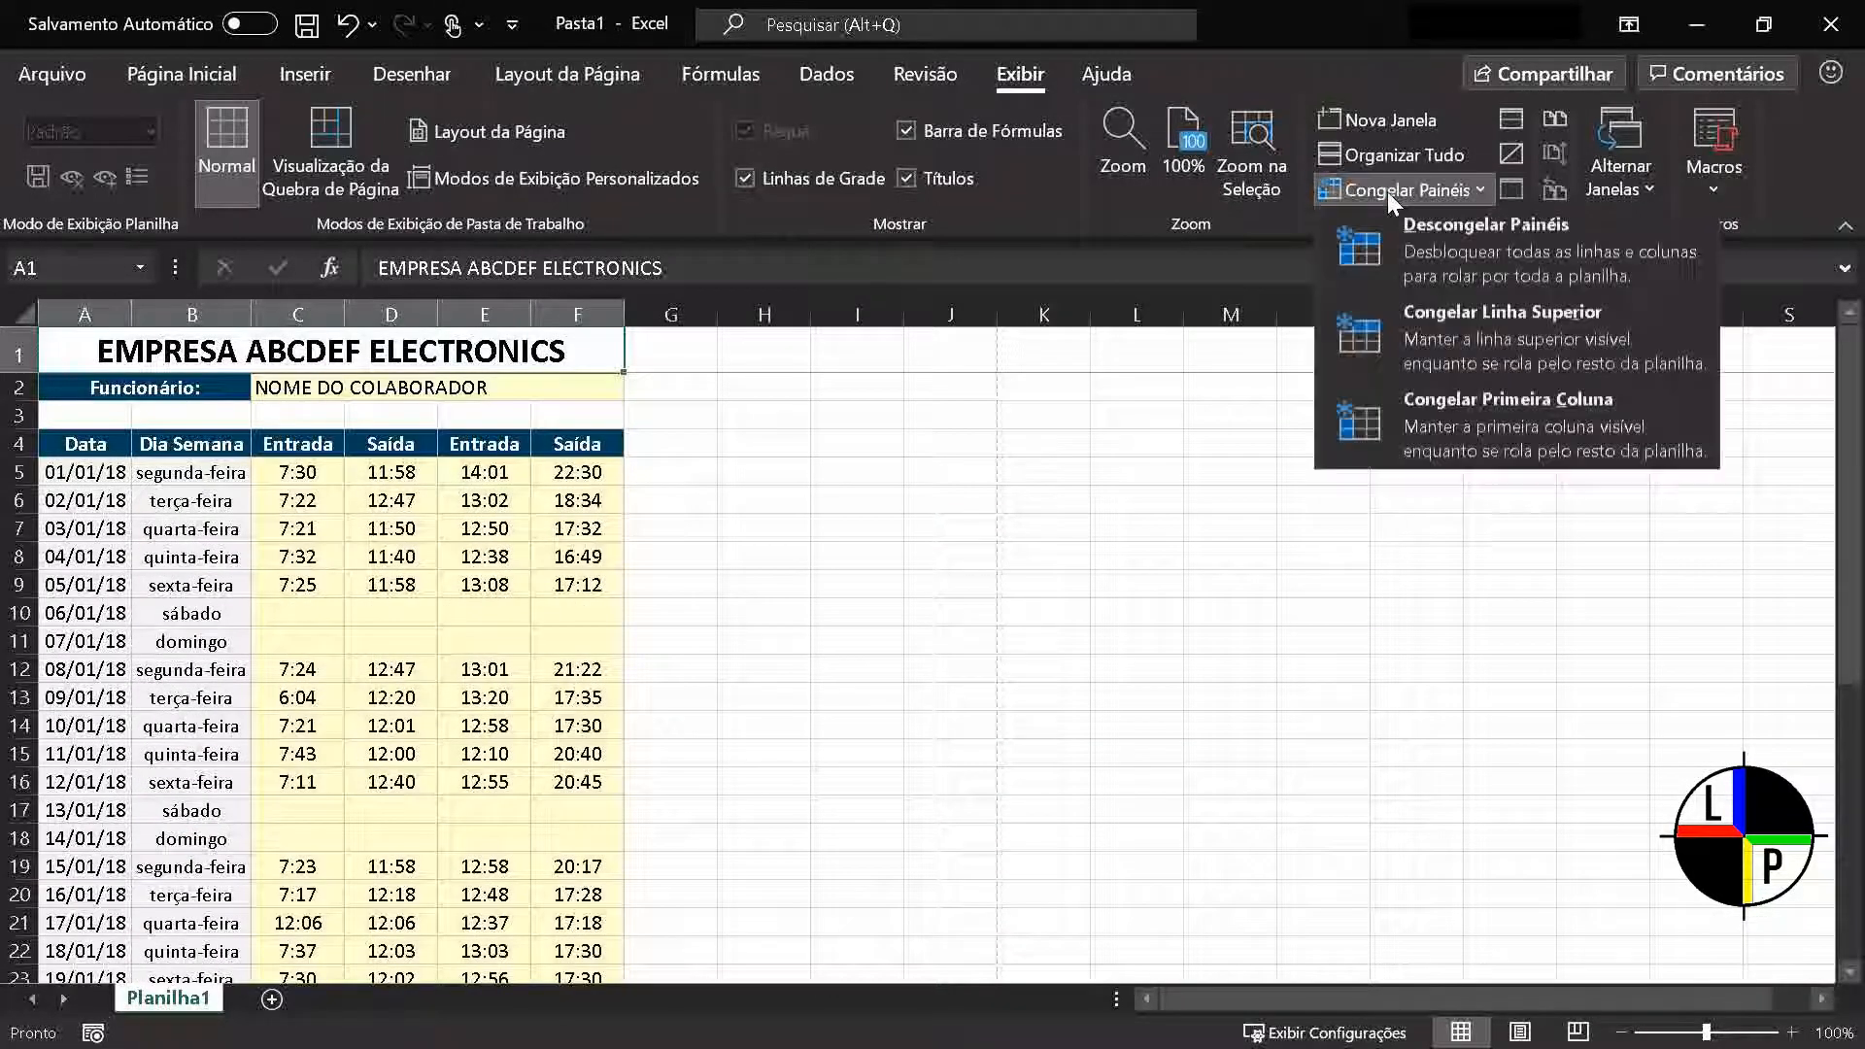
left_click(1408, 283)
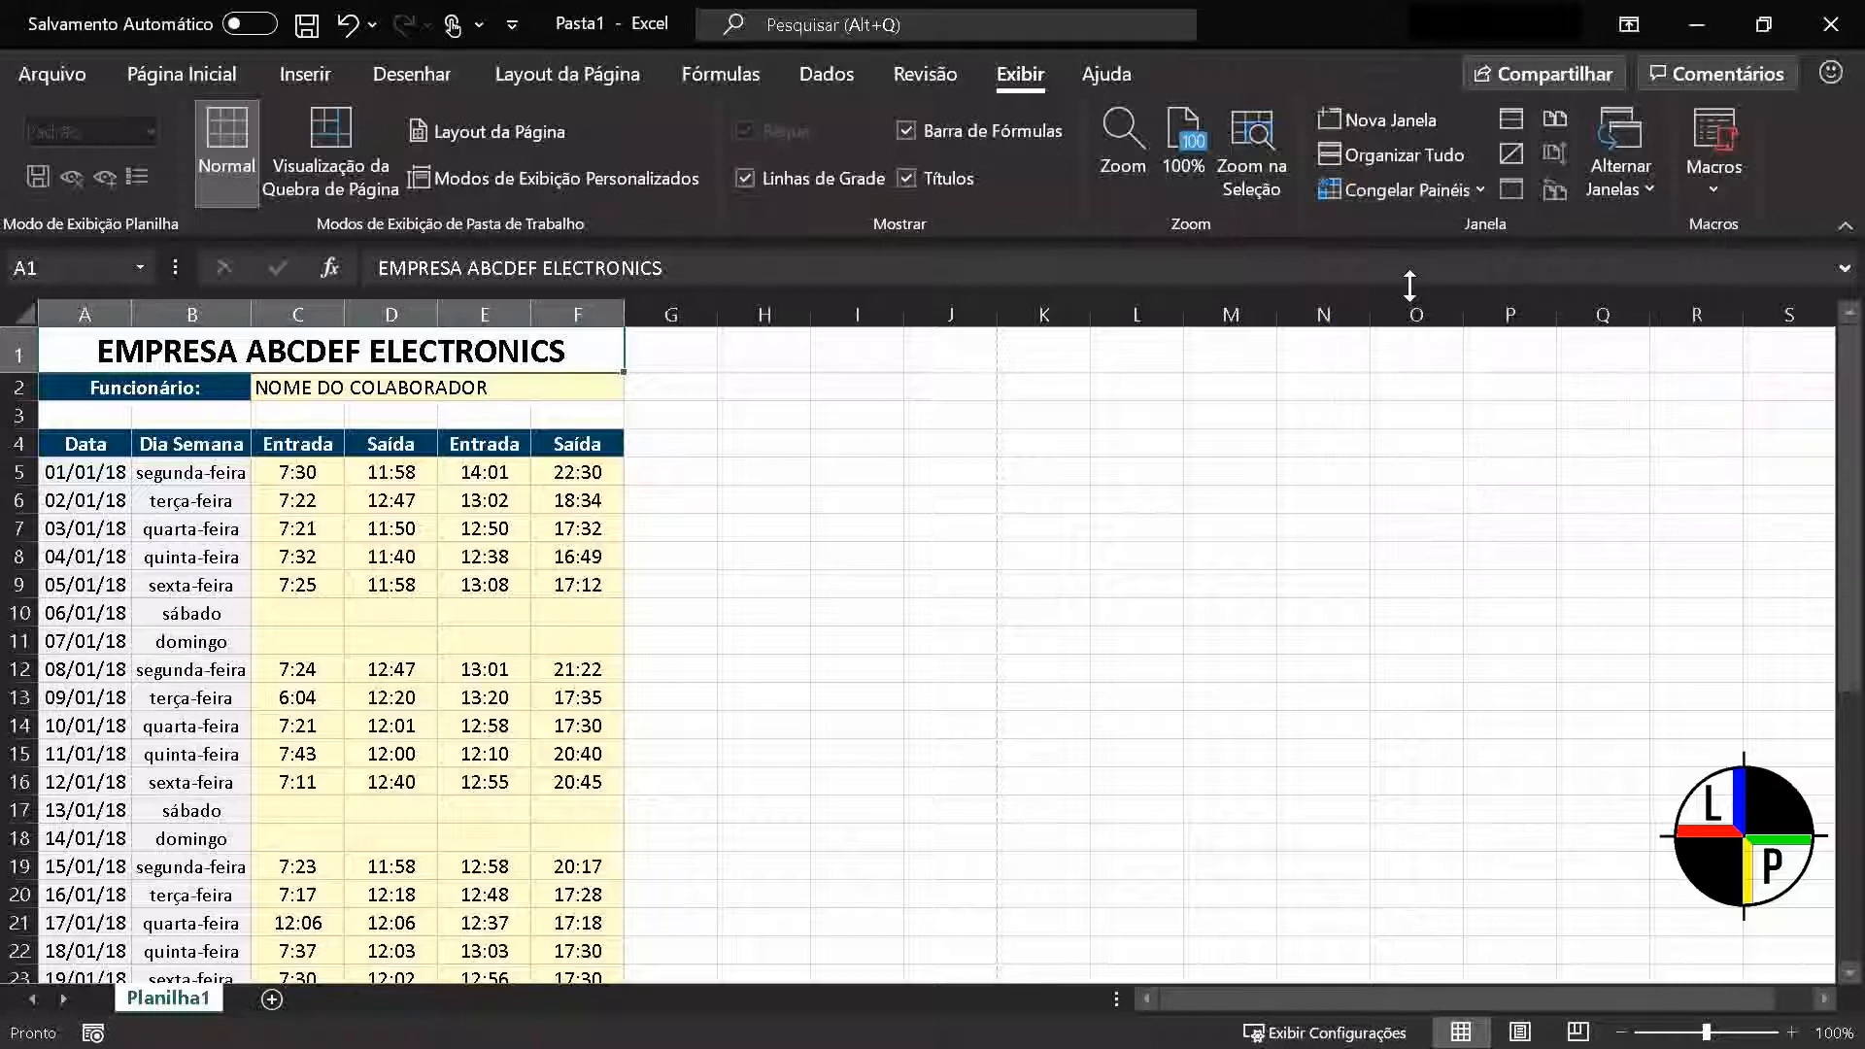
Freeze the first column of the timesheet, test it against the columns further along, and unfreeze the panes
left_click(1399, 190)
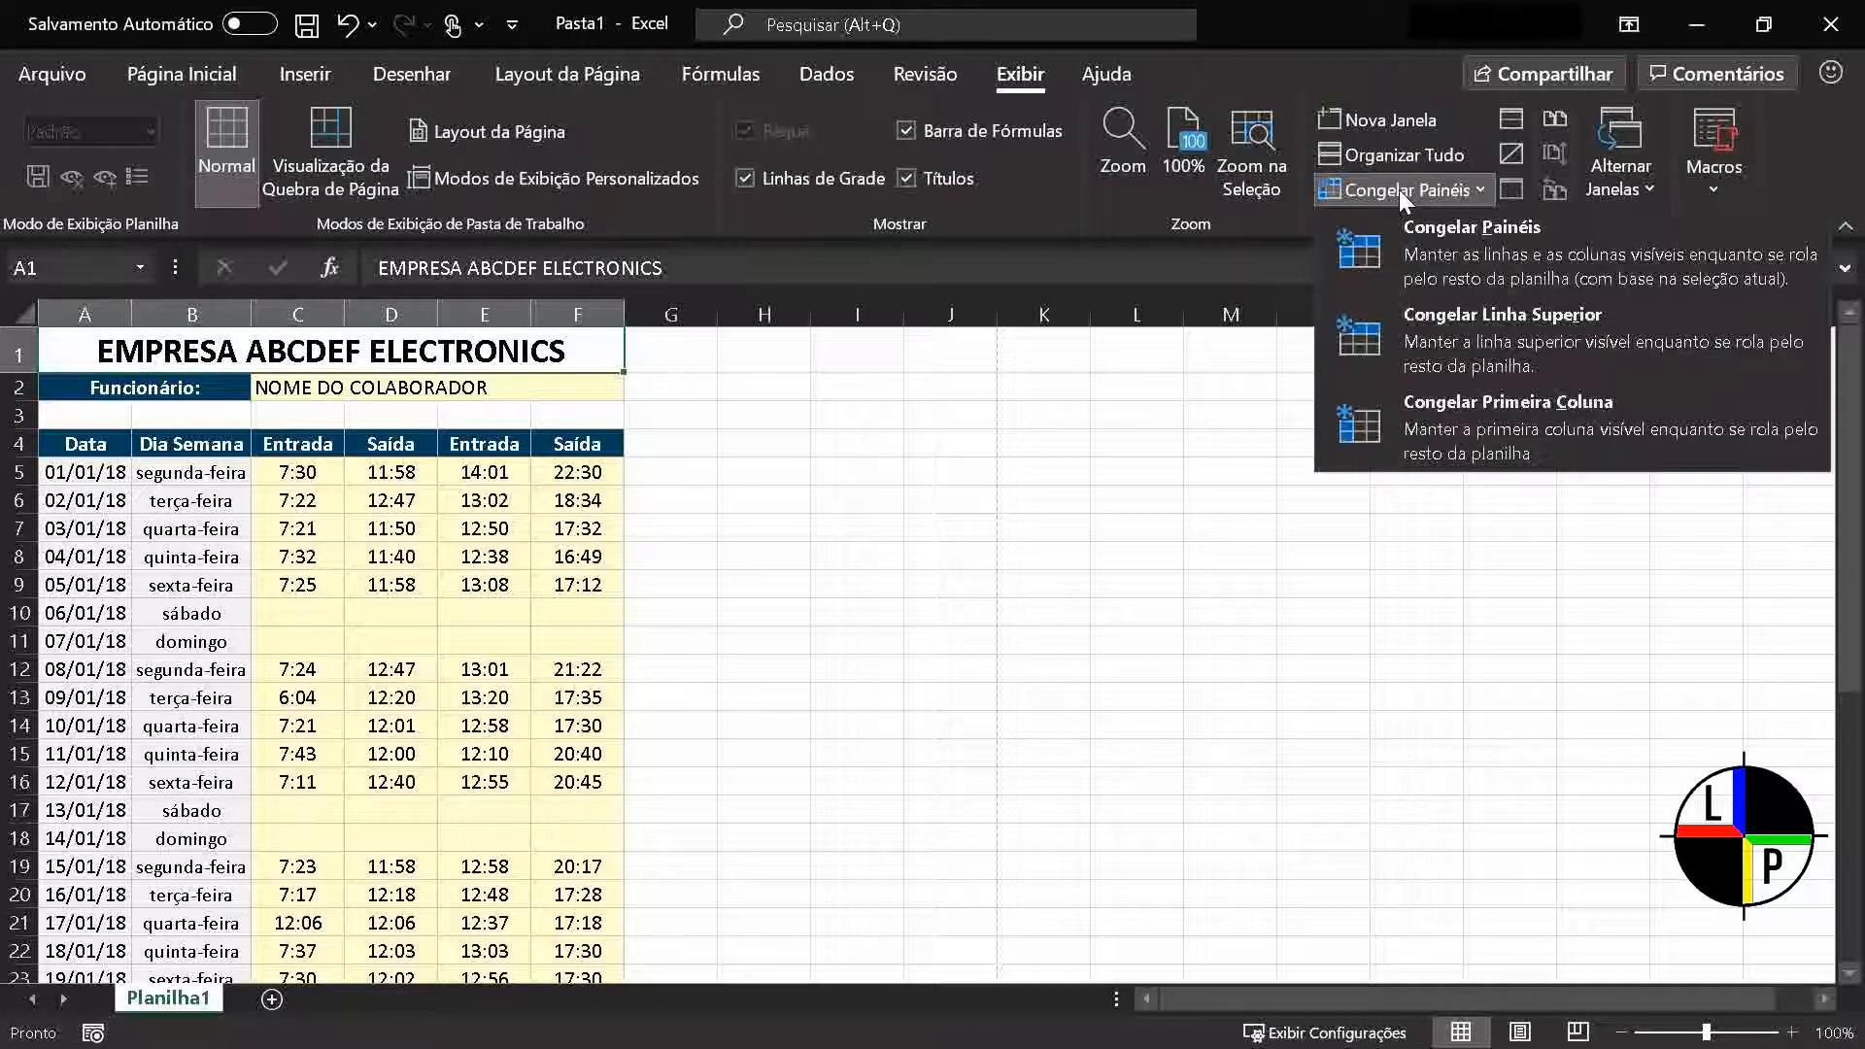
left_click(1438, 426)
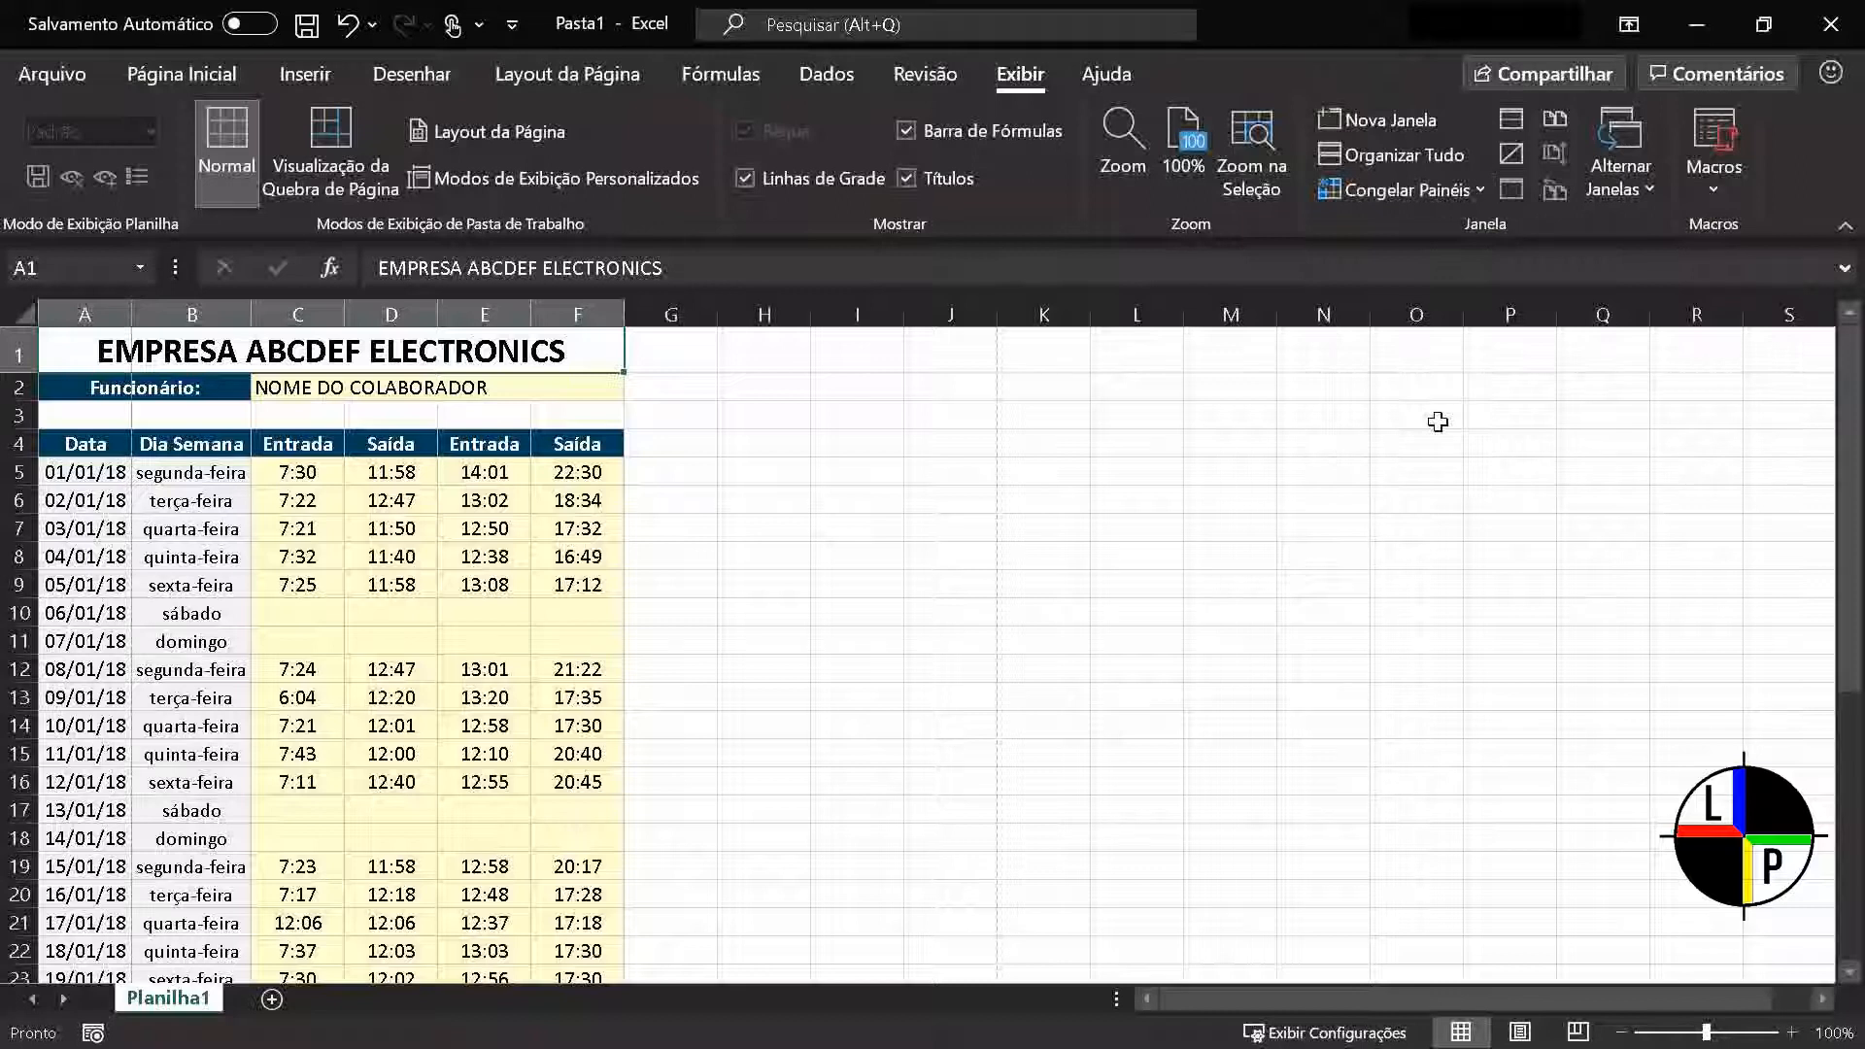
left_click_drag(1377, 1004, 1522, 1004)
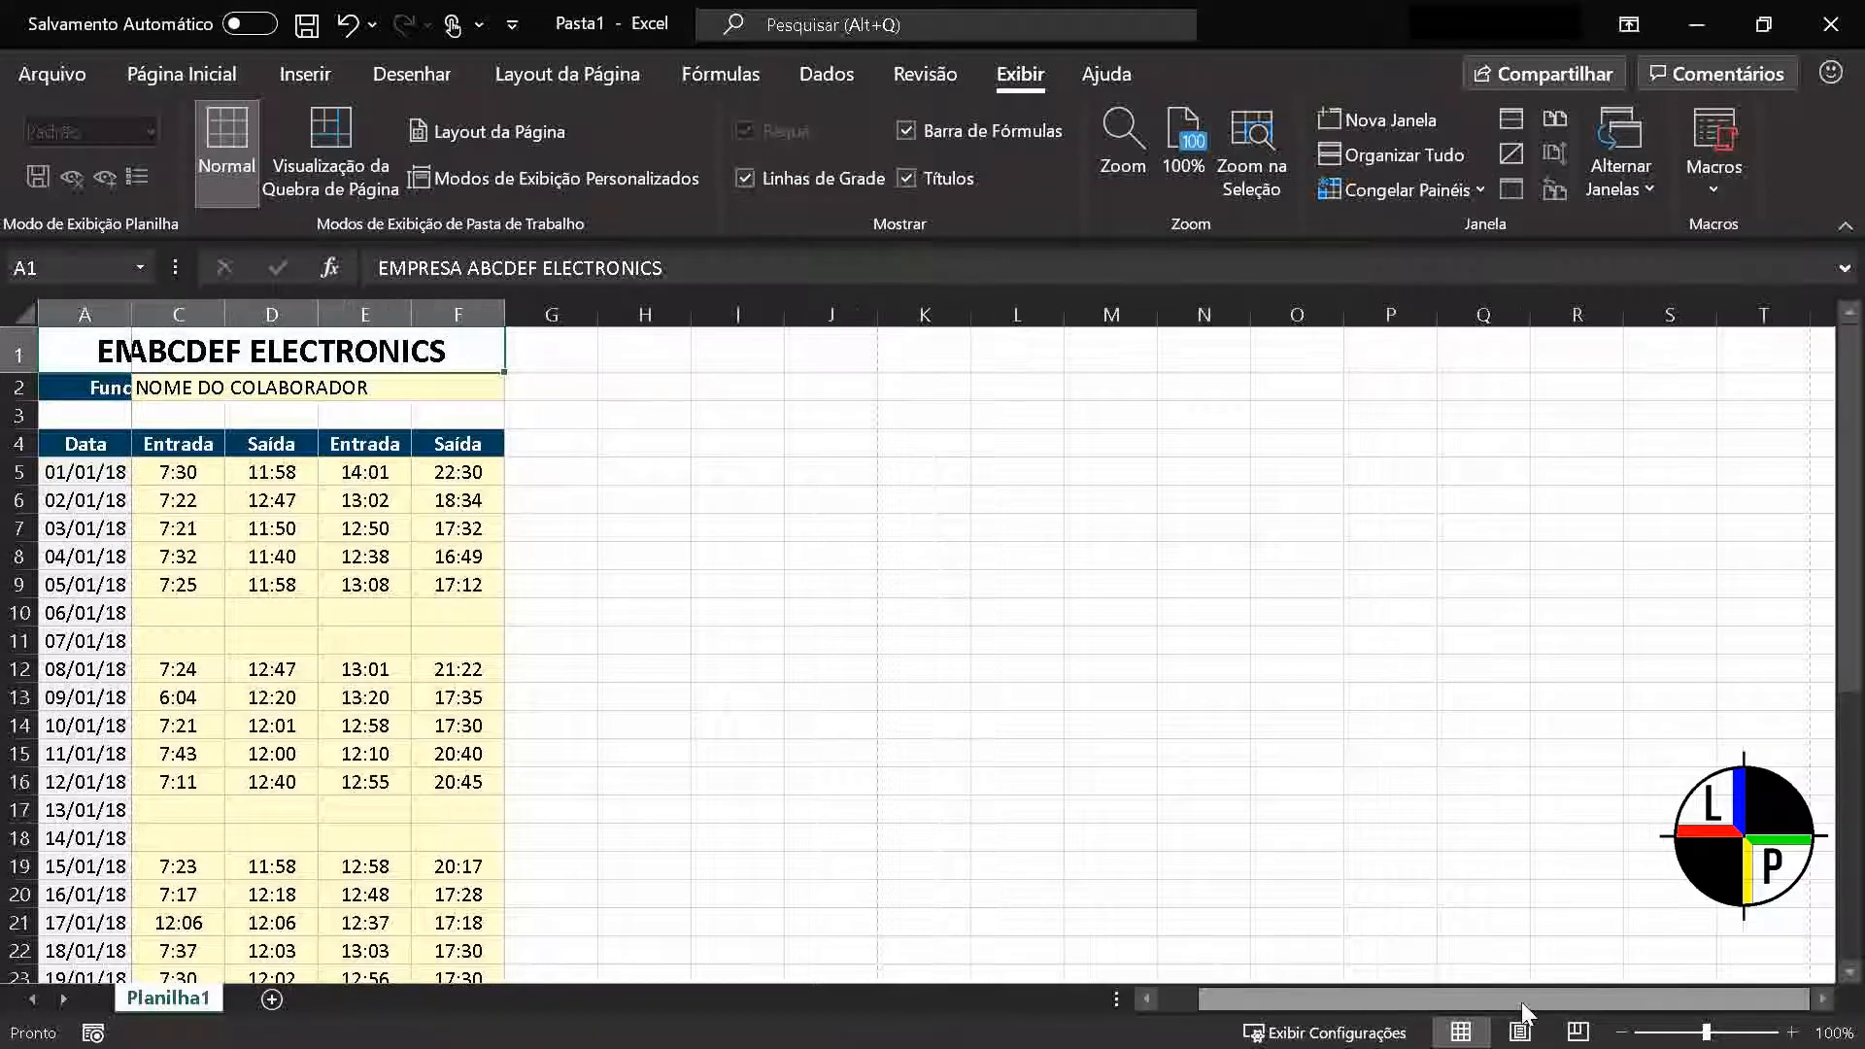
left_click_drag(1361, 1003, 1205, 1011)
left_click_drag(1371, 1010, 1598, 1004)
left_click_drag(1407, 1004, 1206, 1006)
left_click_drag(1339, 1010, 1648, 1011)
left_click(1346, 190)
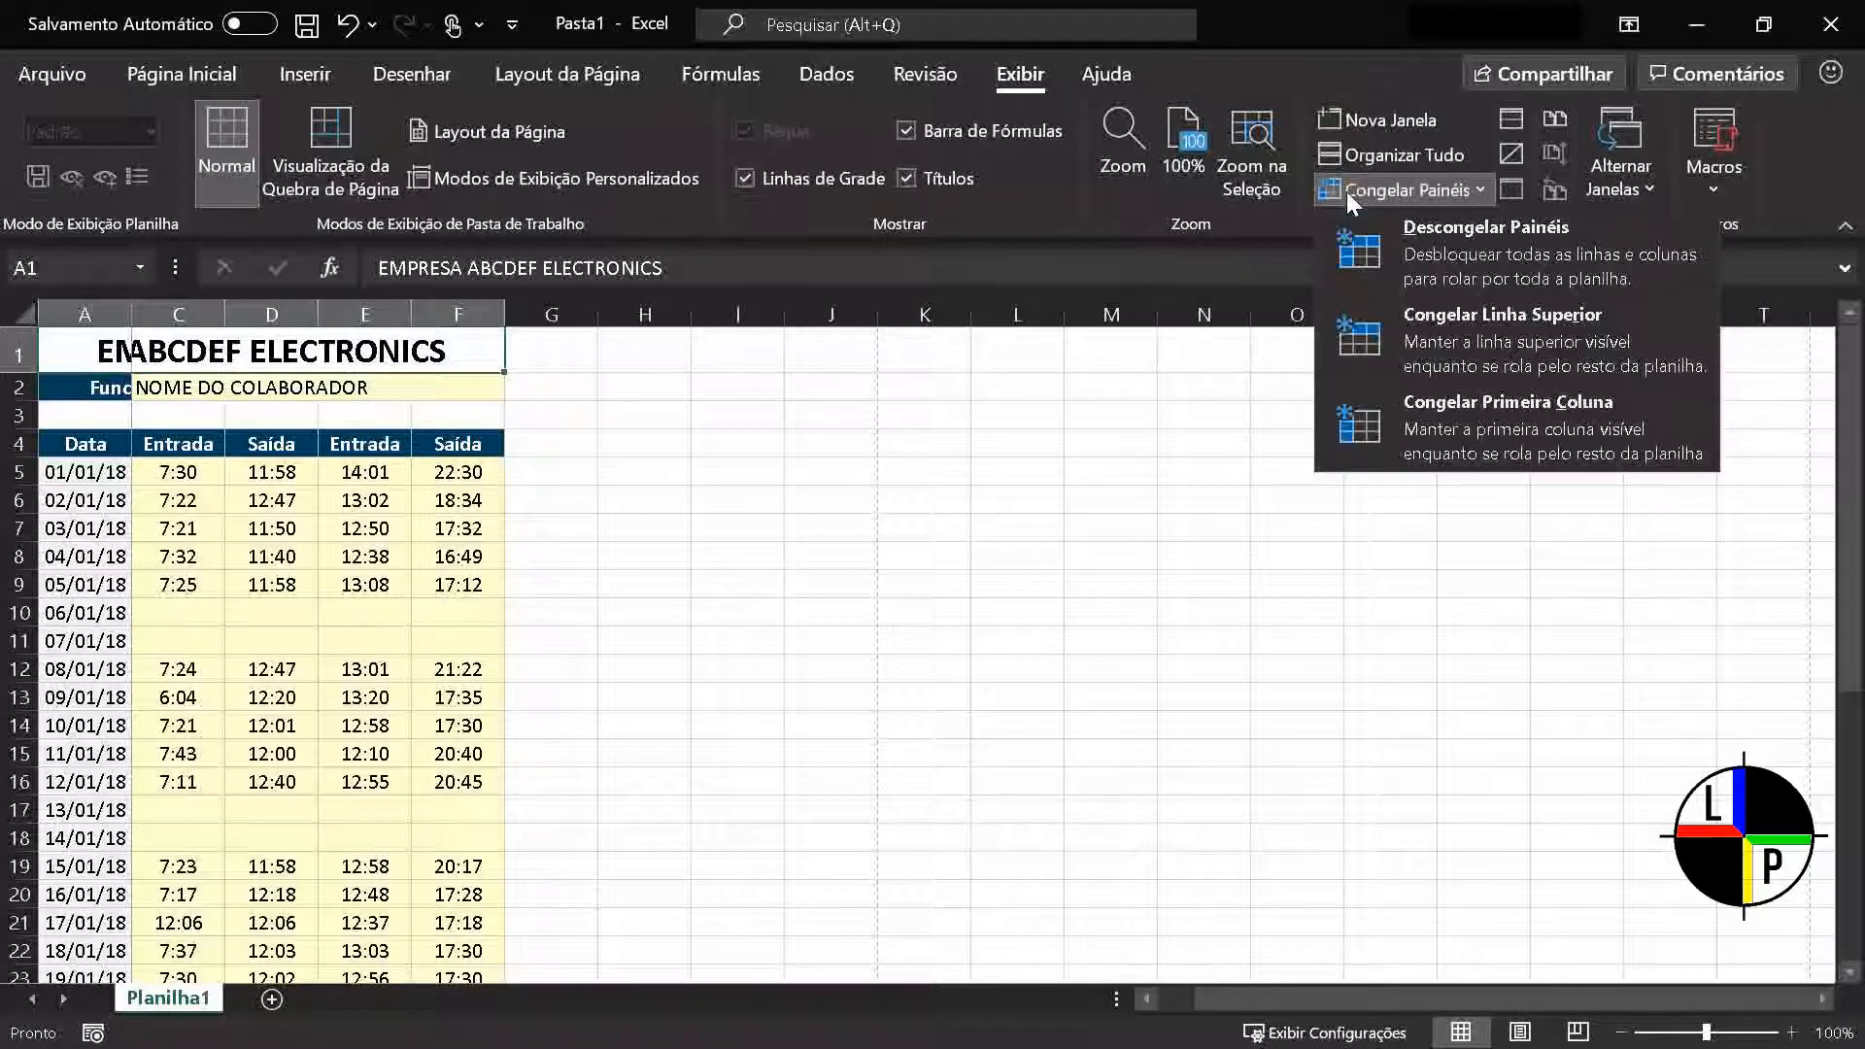
left_click(1389, 282)
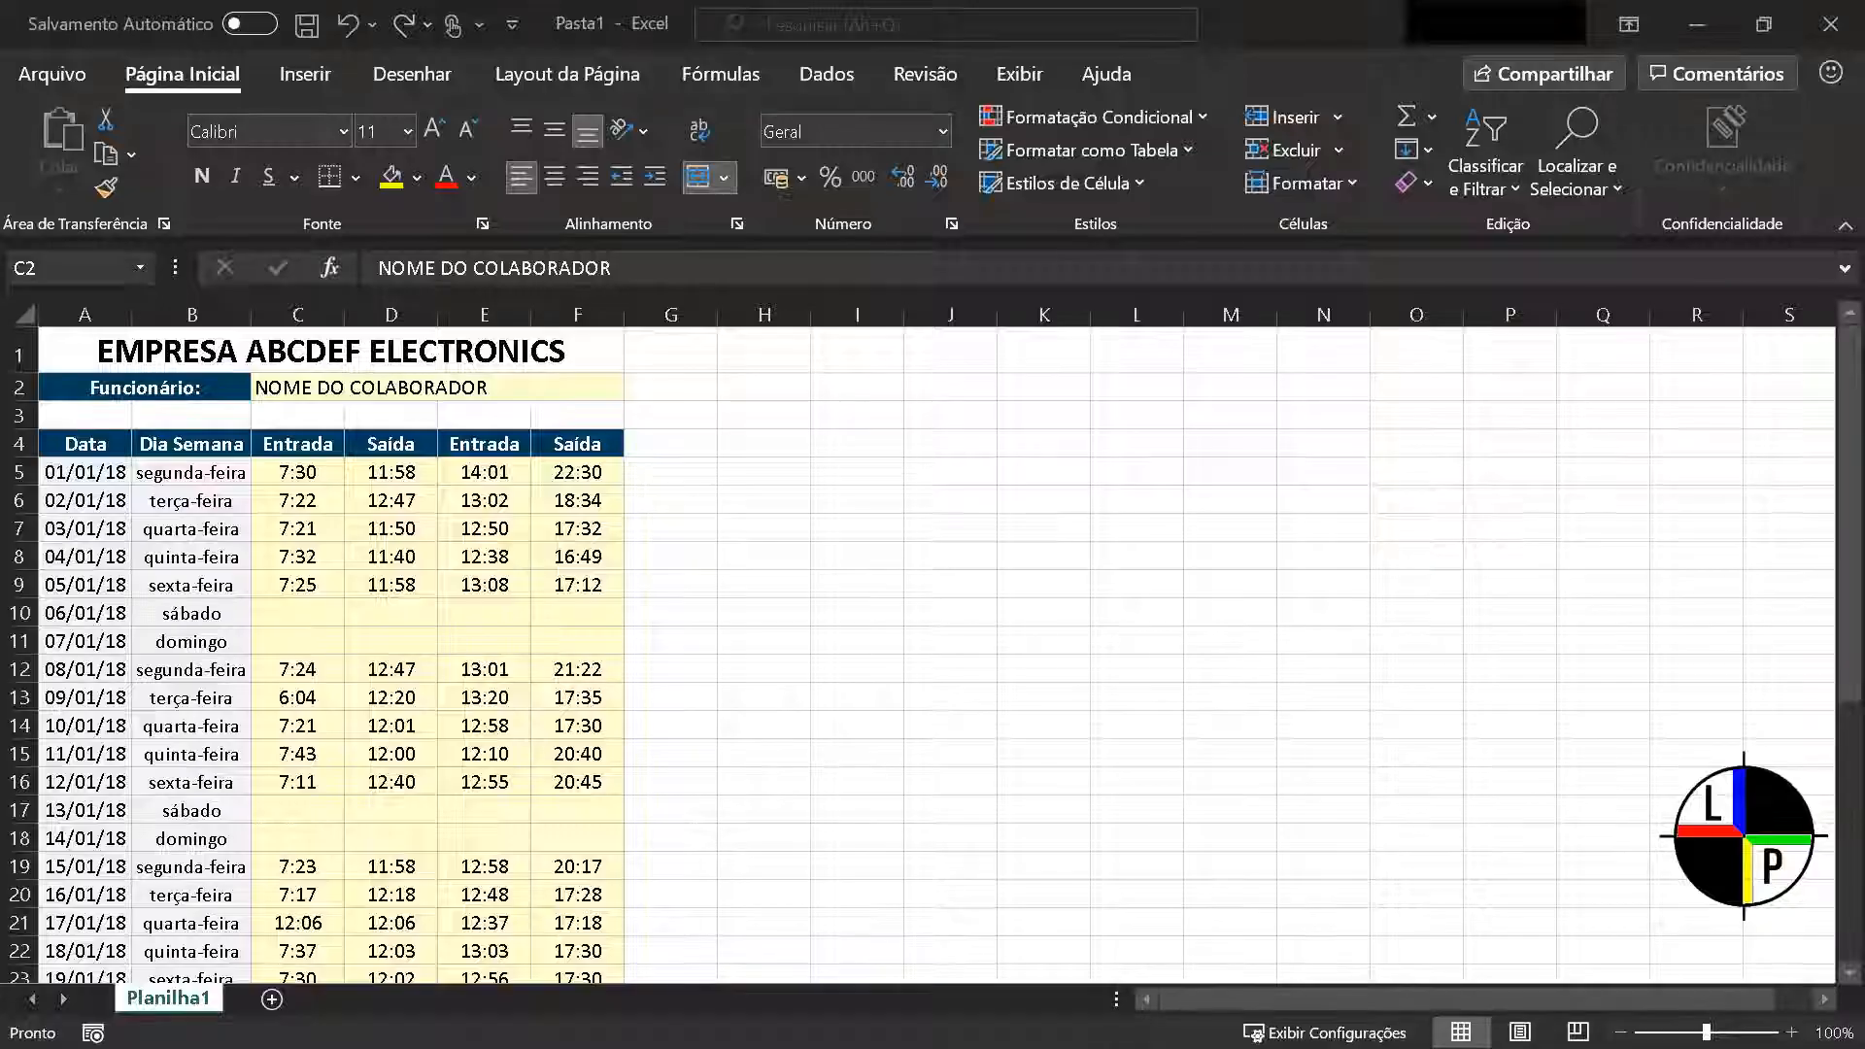
Add the note "Lab+ Projetos: Insira o nome do colaborador" to cell C2 and resize its box to a single line of text
right_click(440, 387)
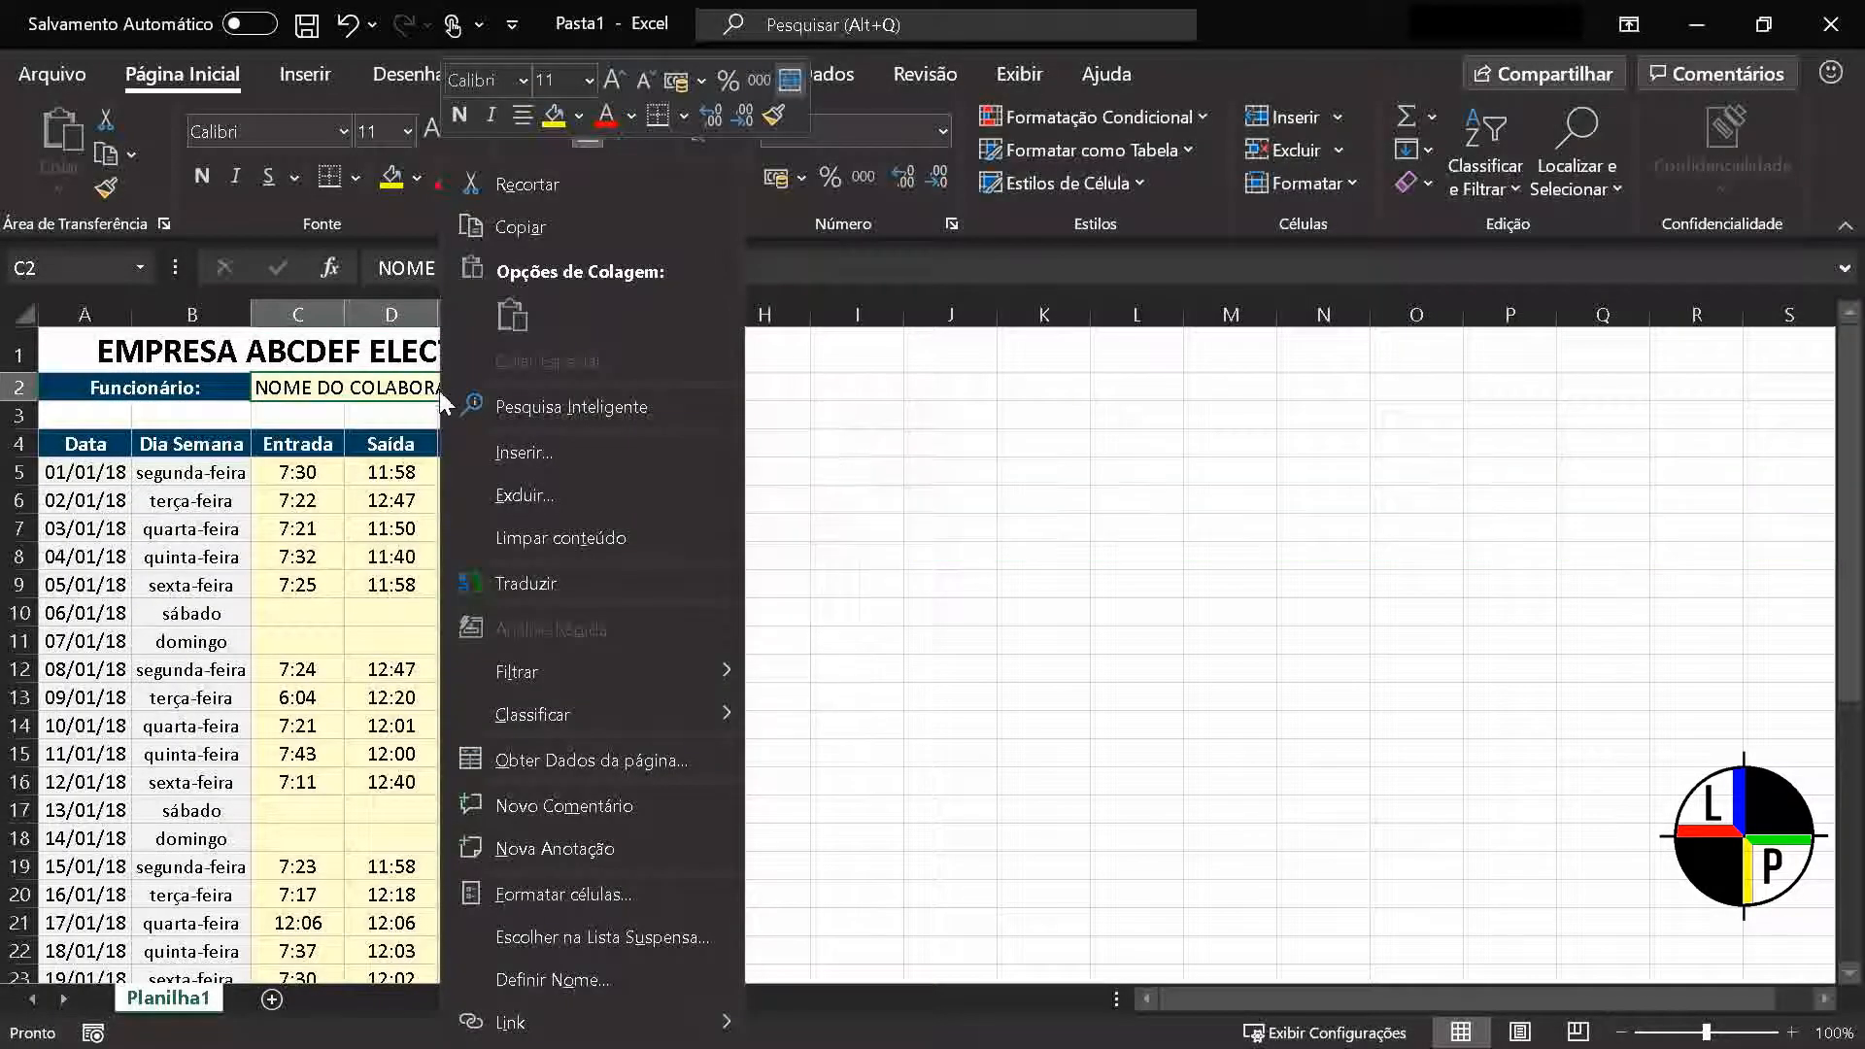
left_click(590, 848)
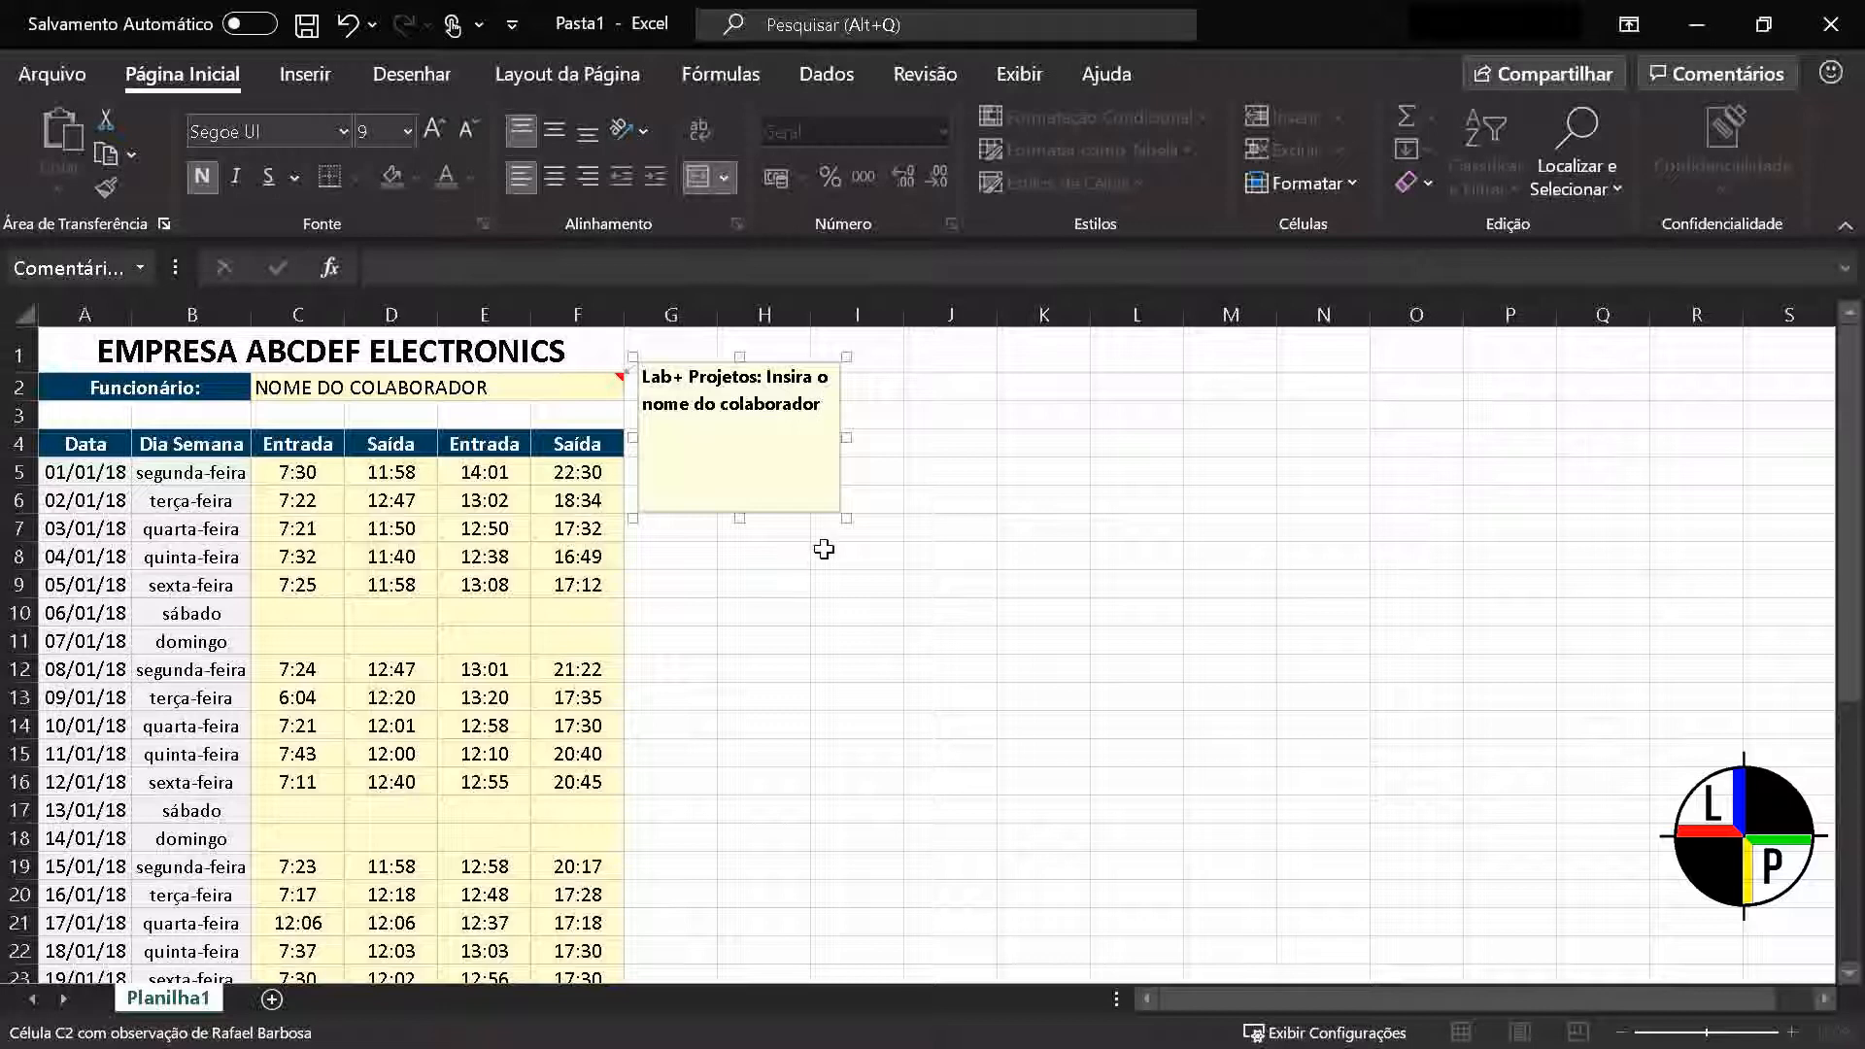
left_click_drag(855, 440, 1086, 442)
left_click_drag(1080, 519, 1021, 400)
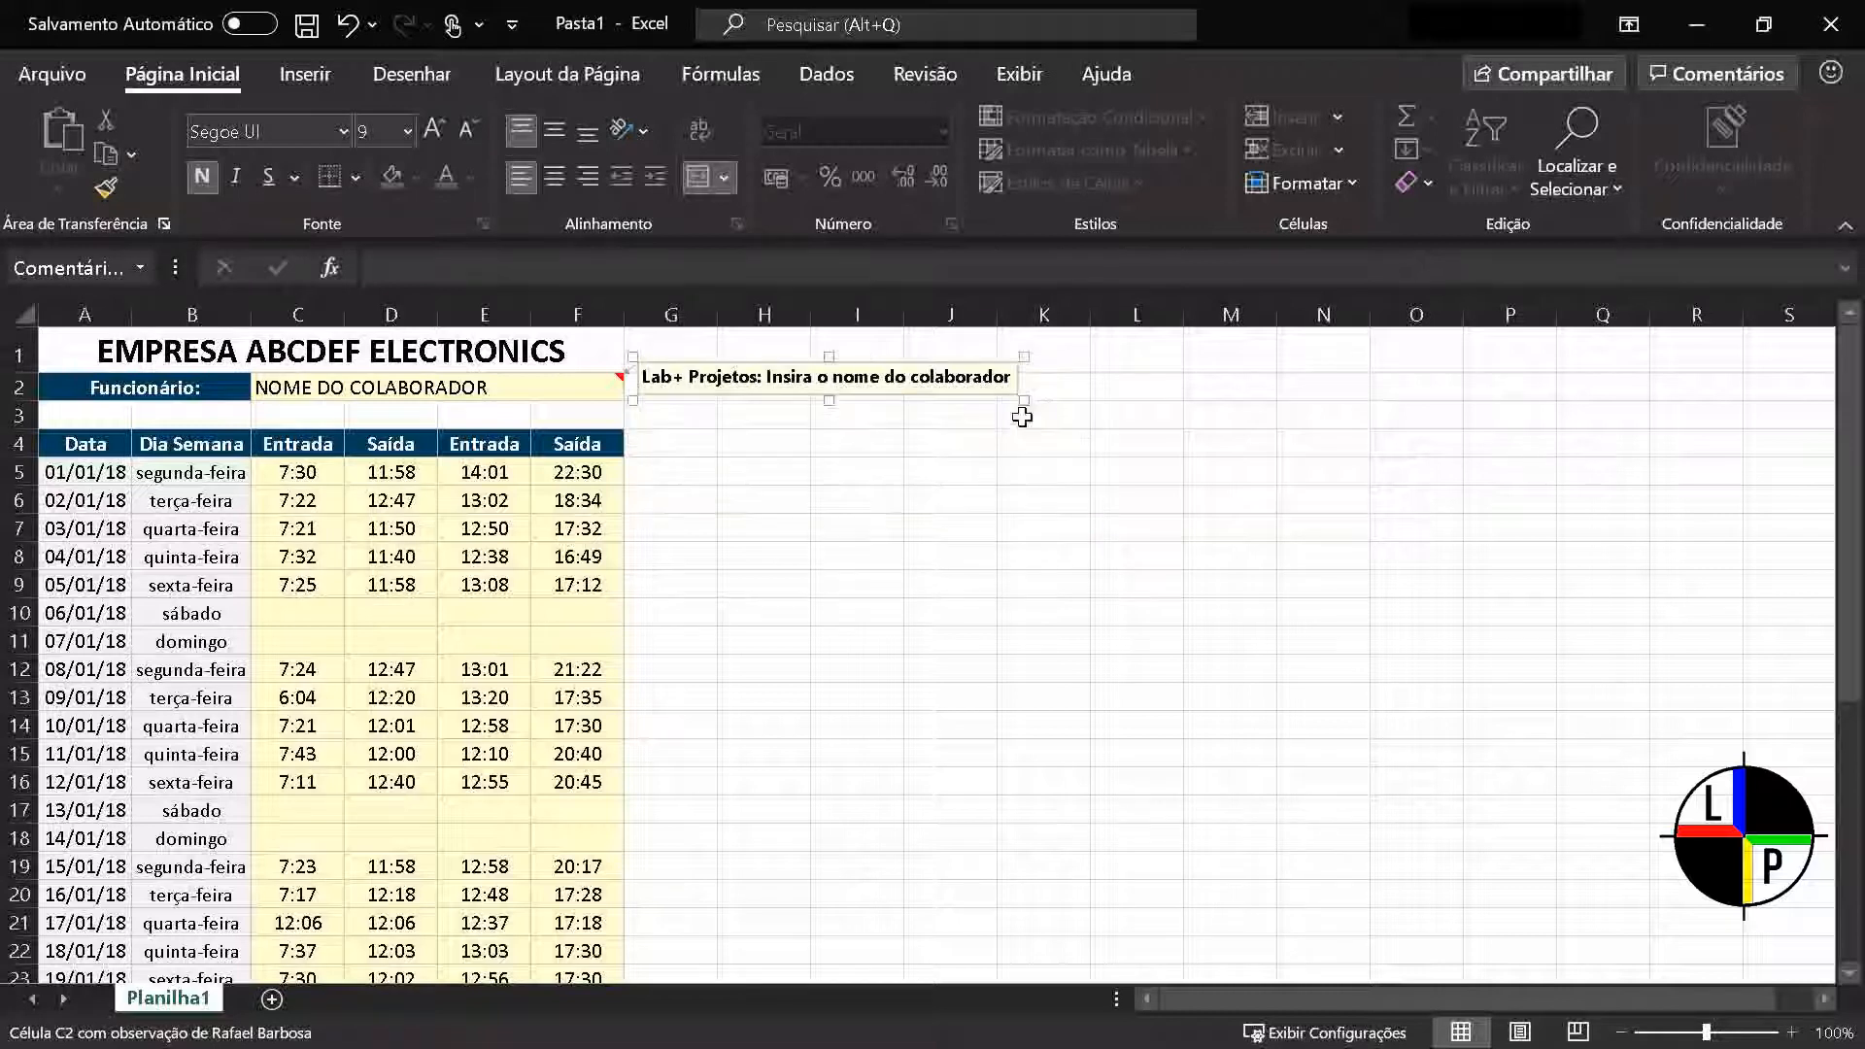
left_click(1000, 653)
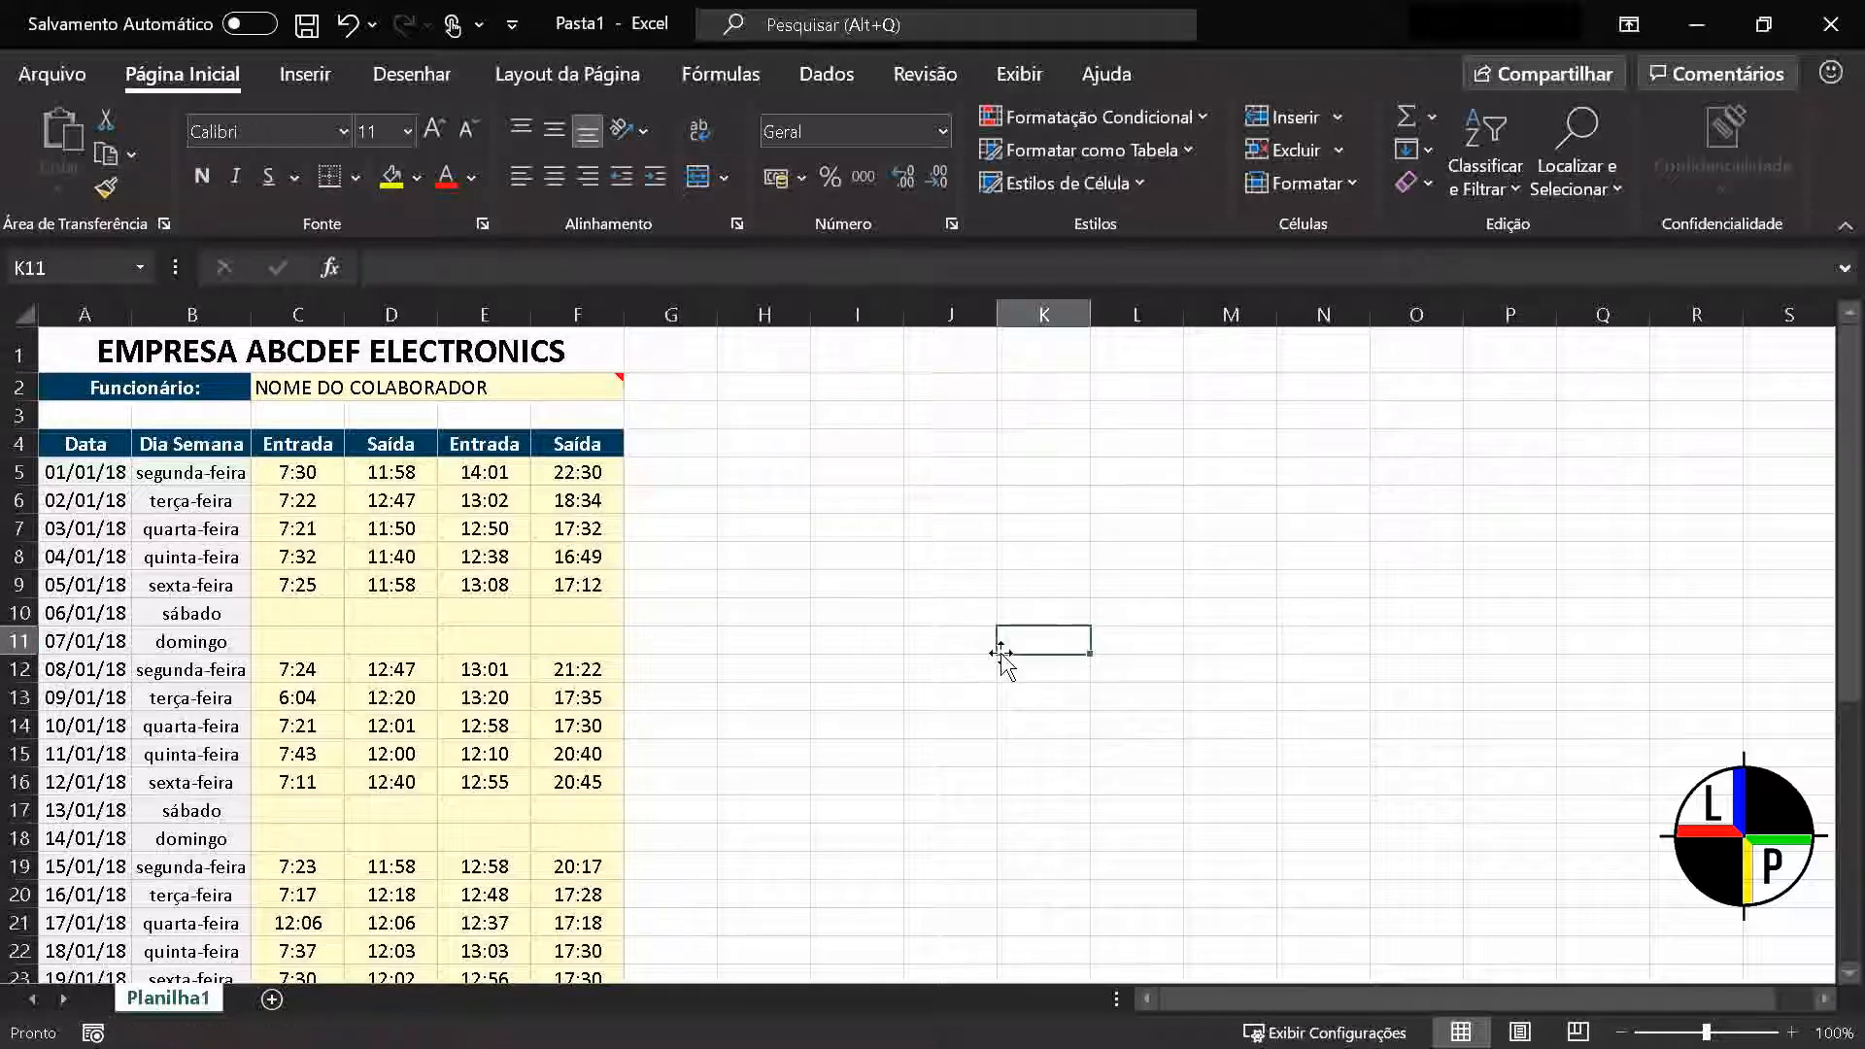
left_click(534, 395)
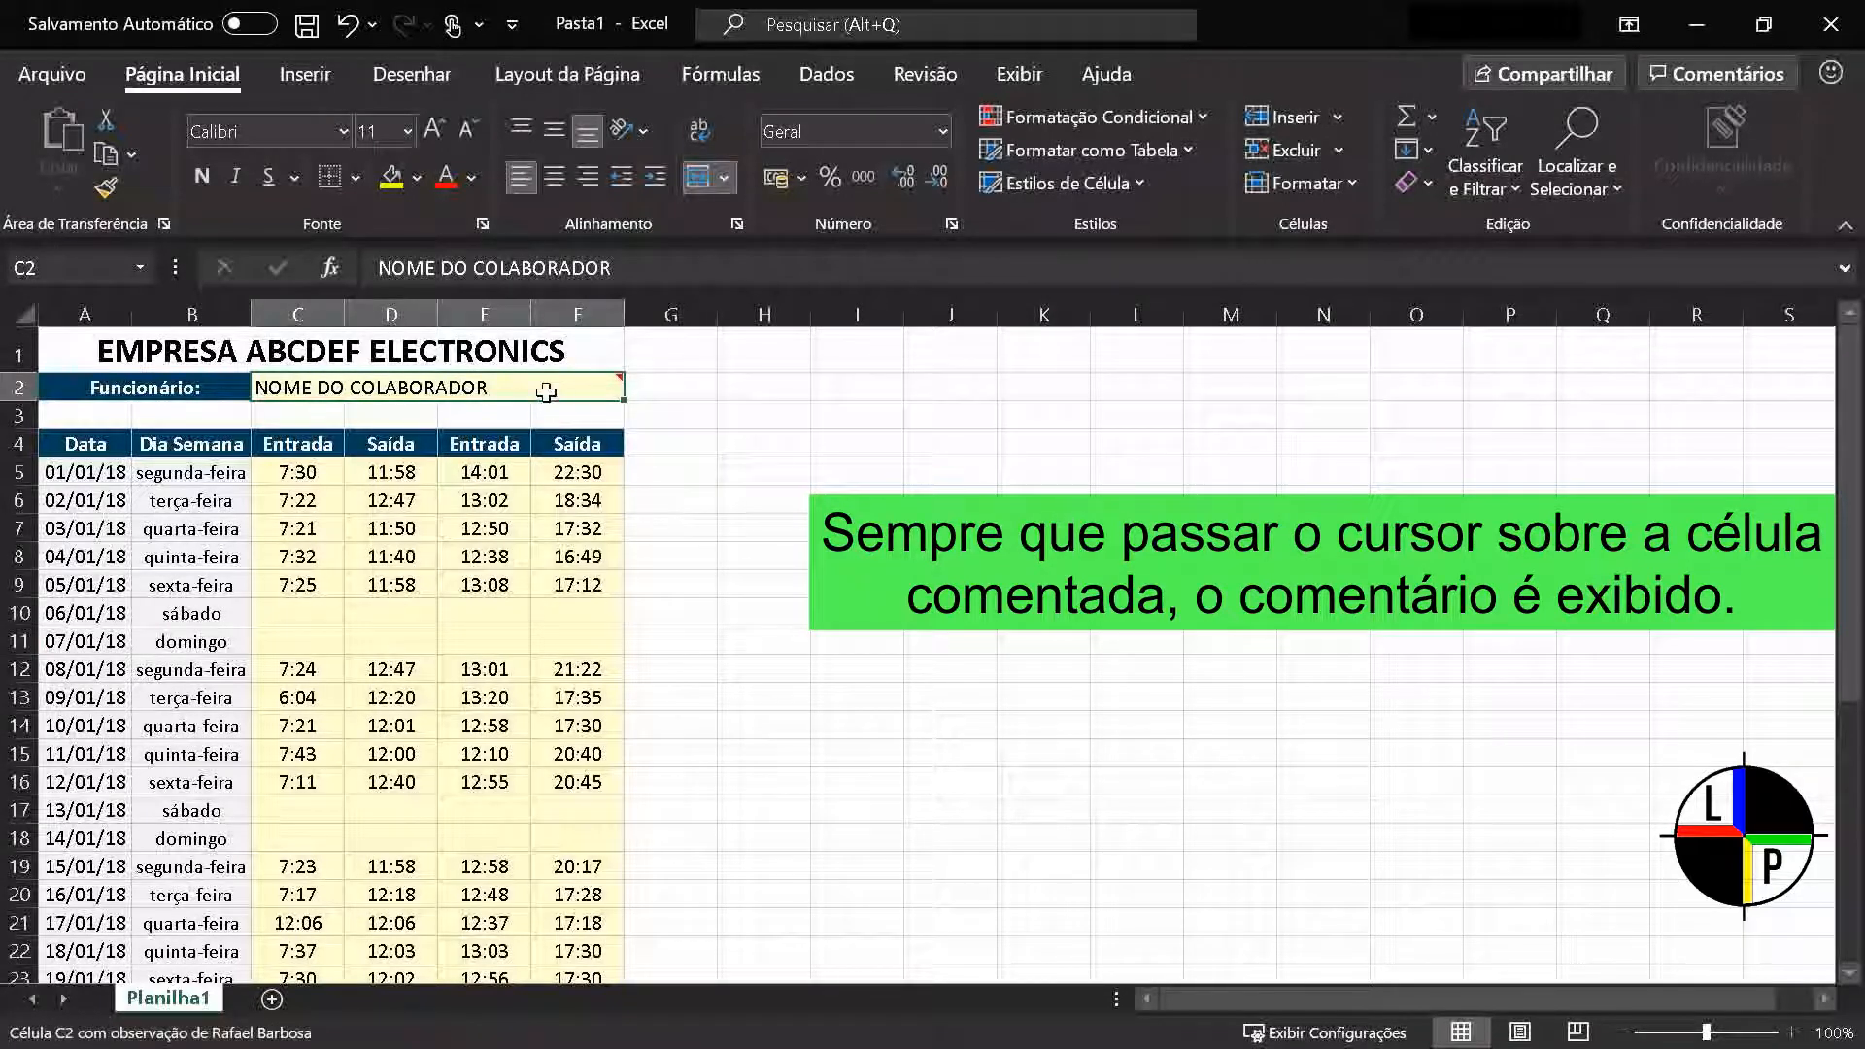
mouse_move(546, 392)
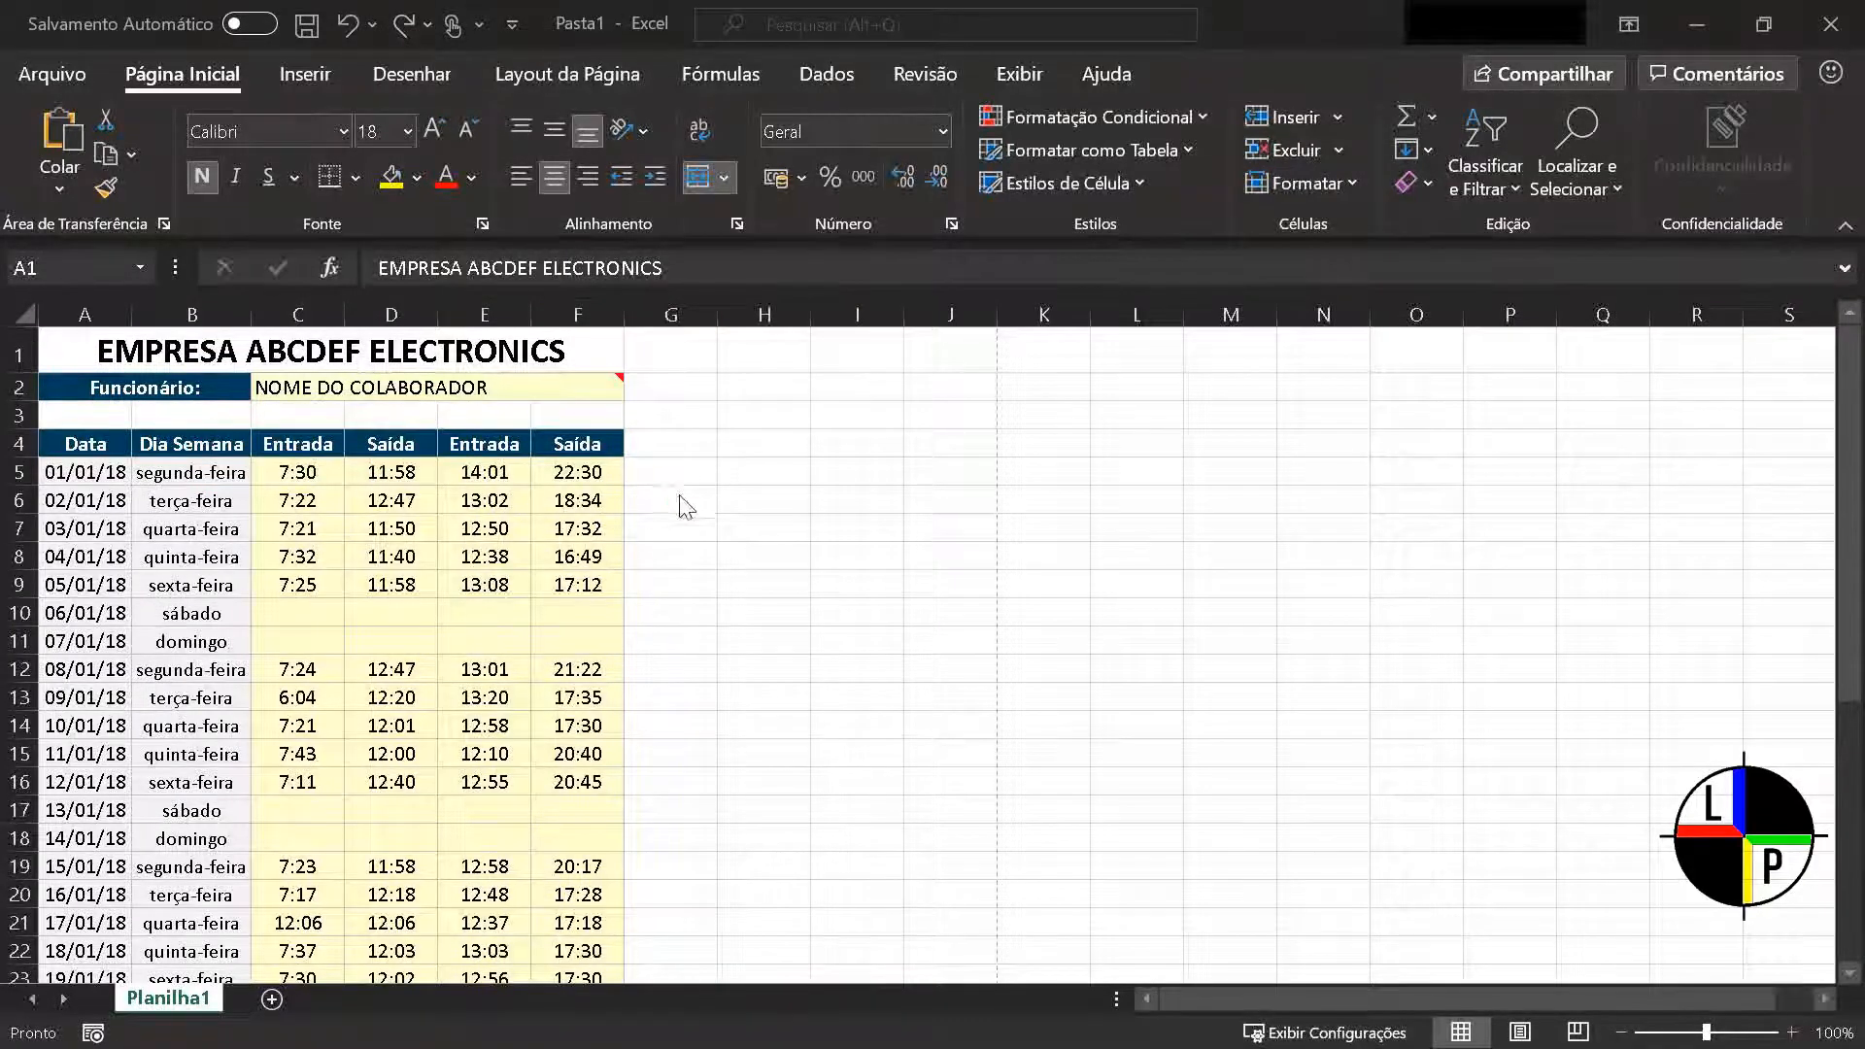
Show the timesheet in Page Break Preview and examine the blue print boundary around the whole table
scroll(687, 508, "down", 6)
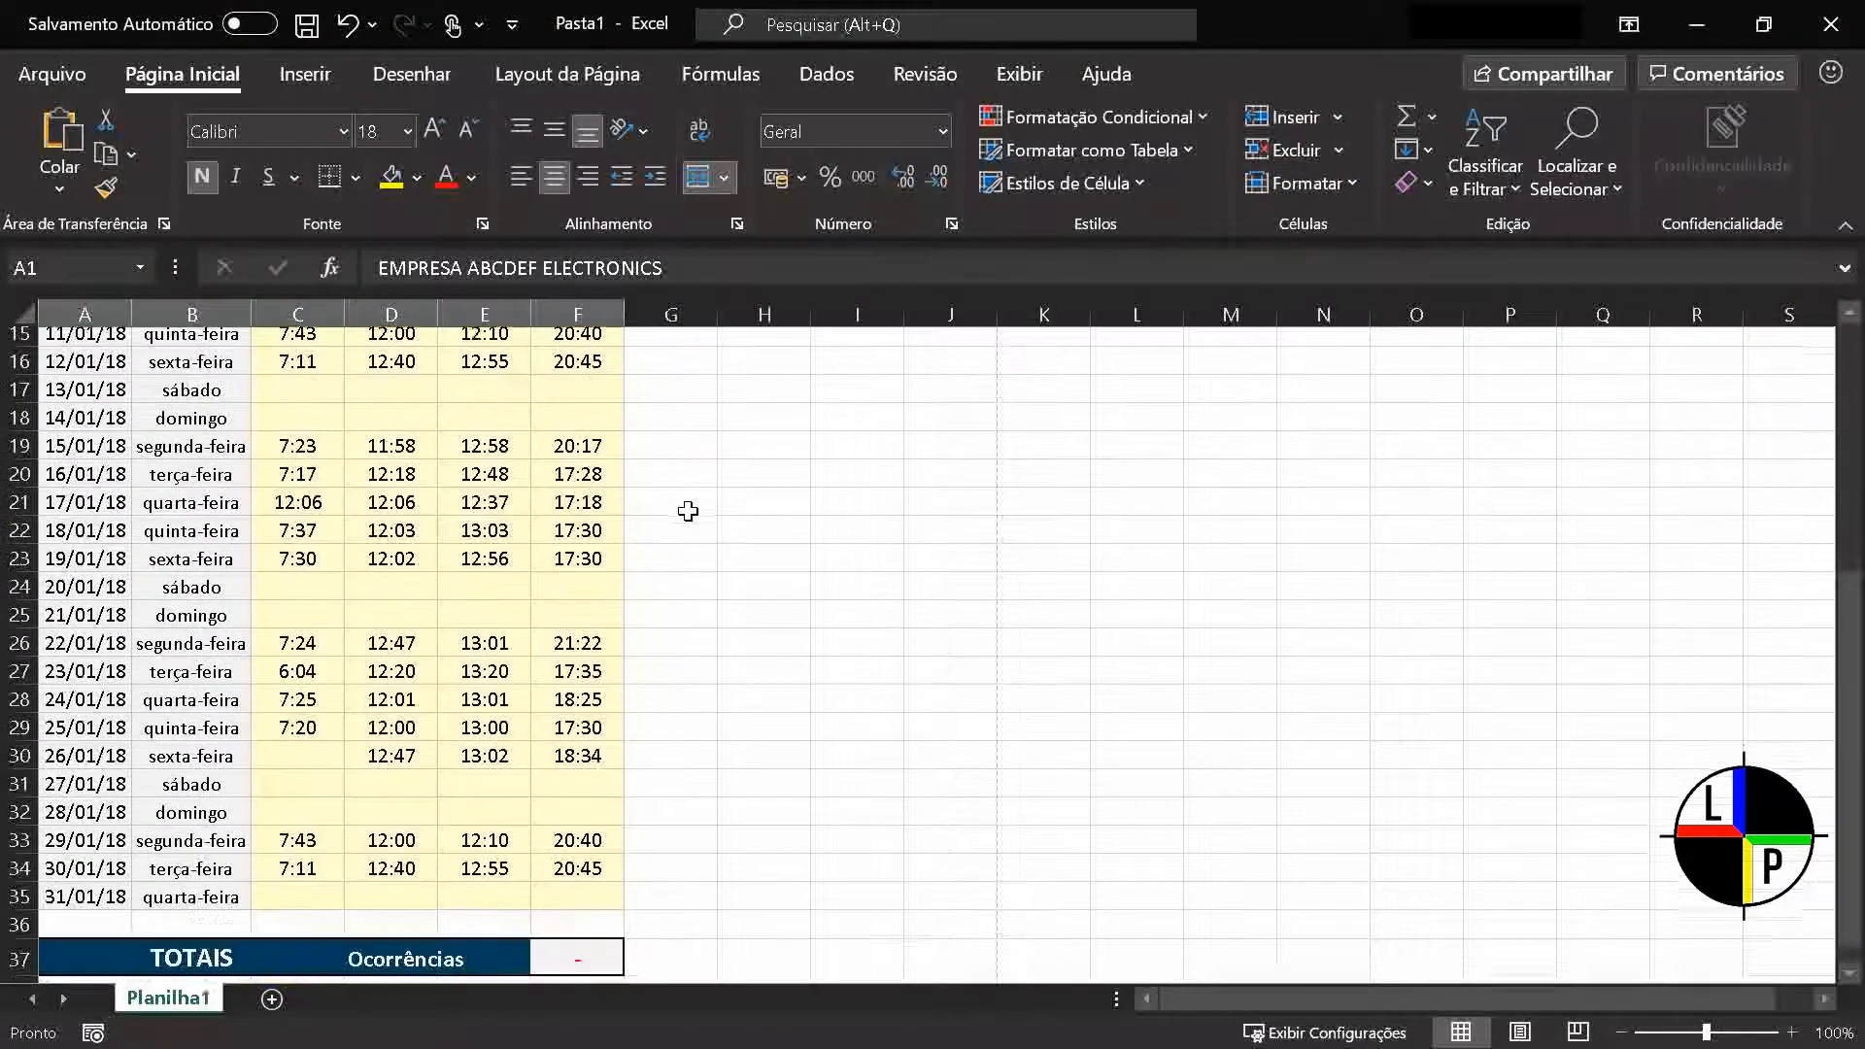
scroll(688, 511, "up", 6)
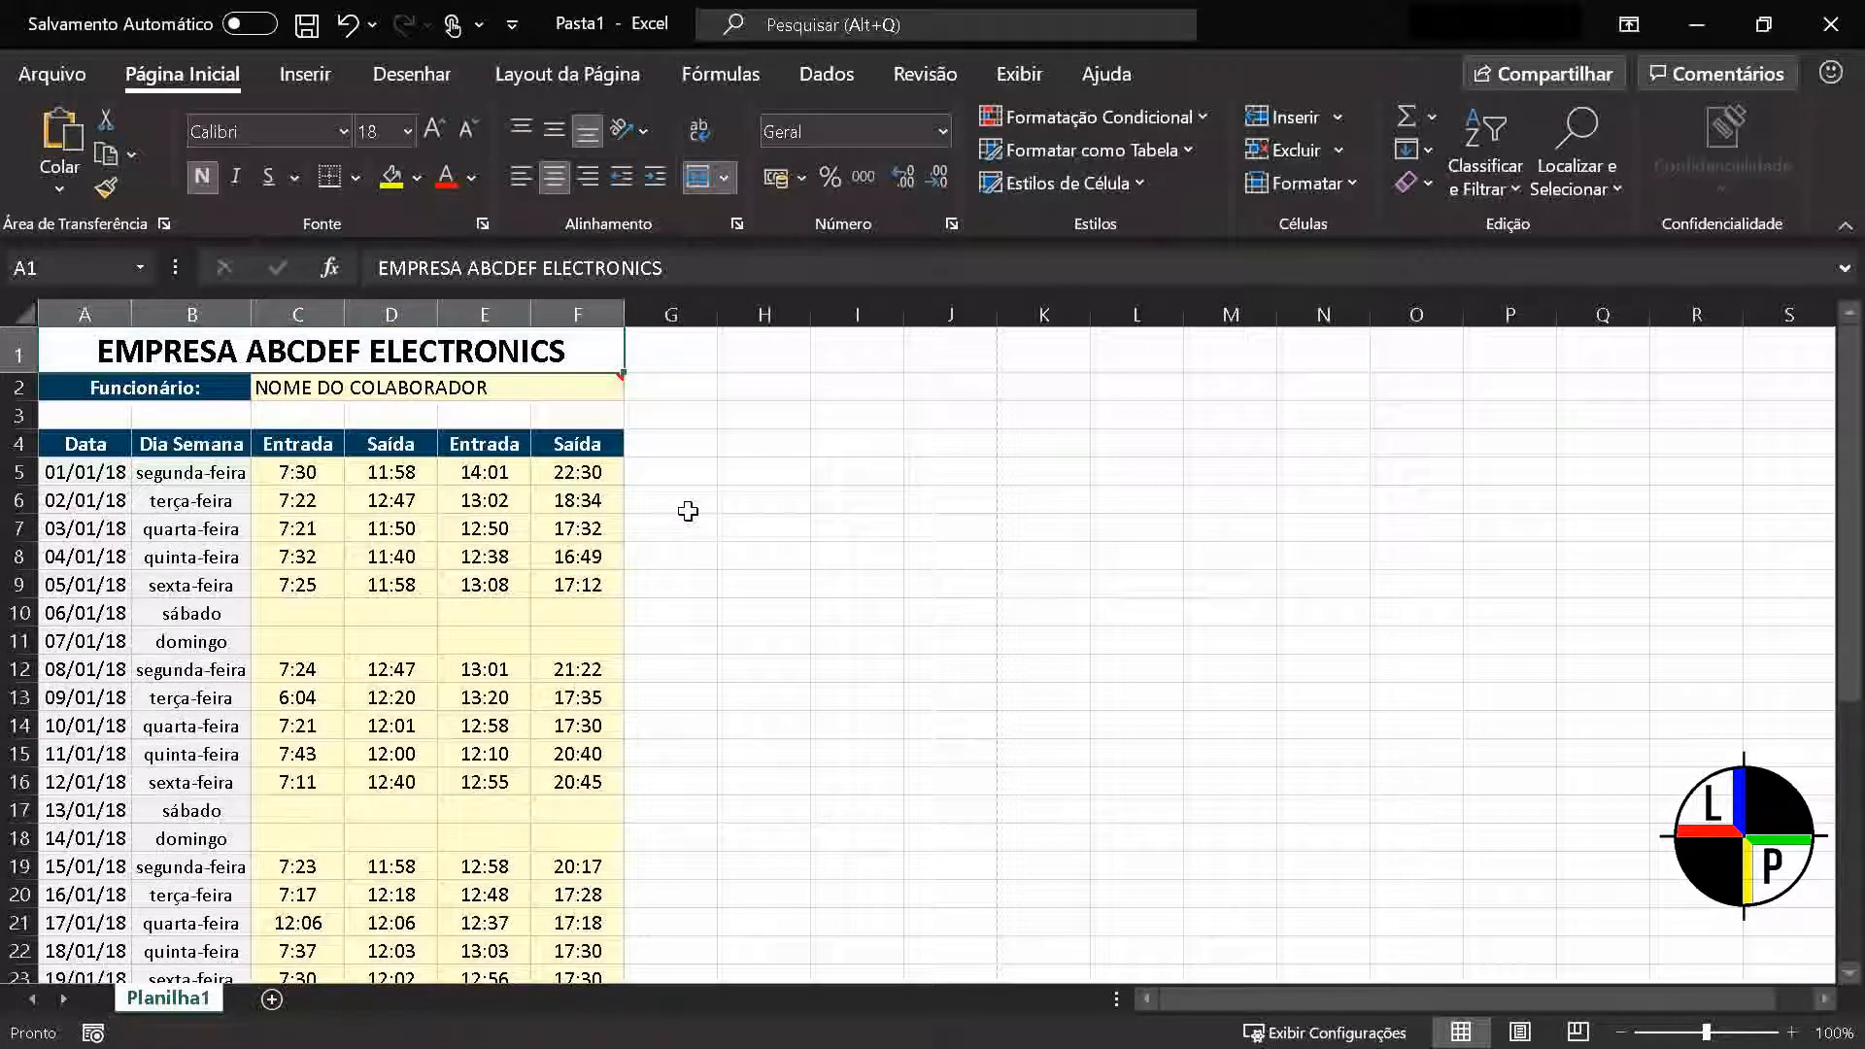
left_click(1000, 76)
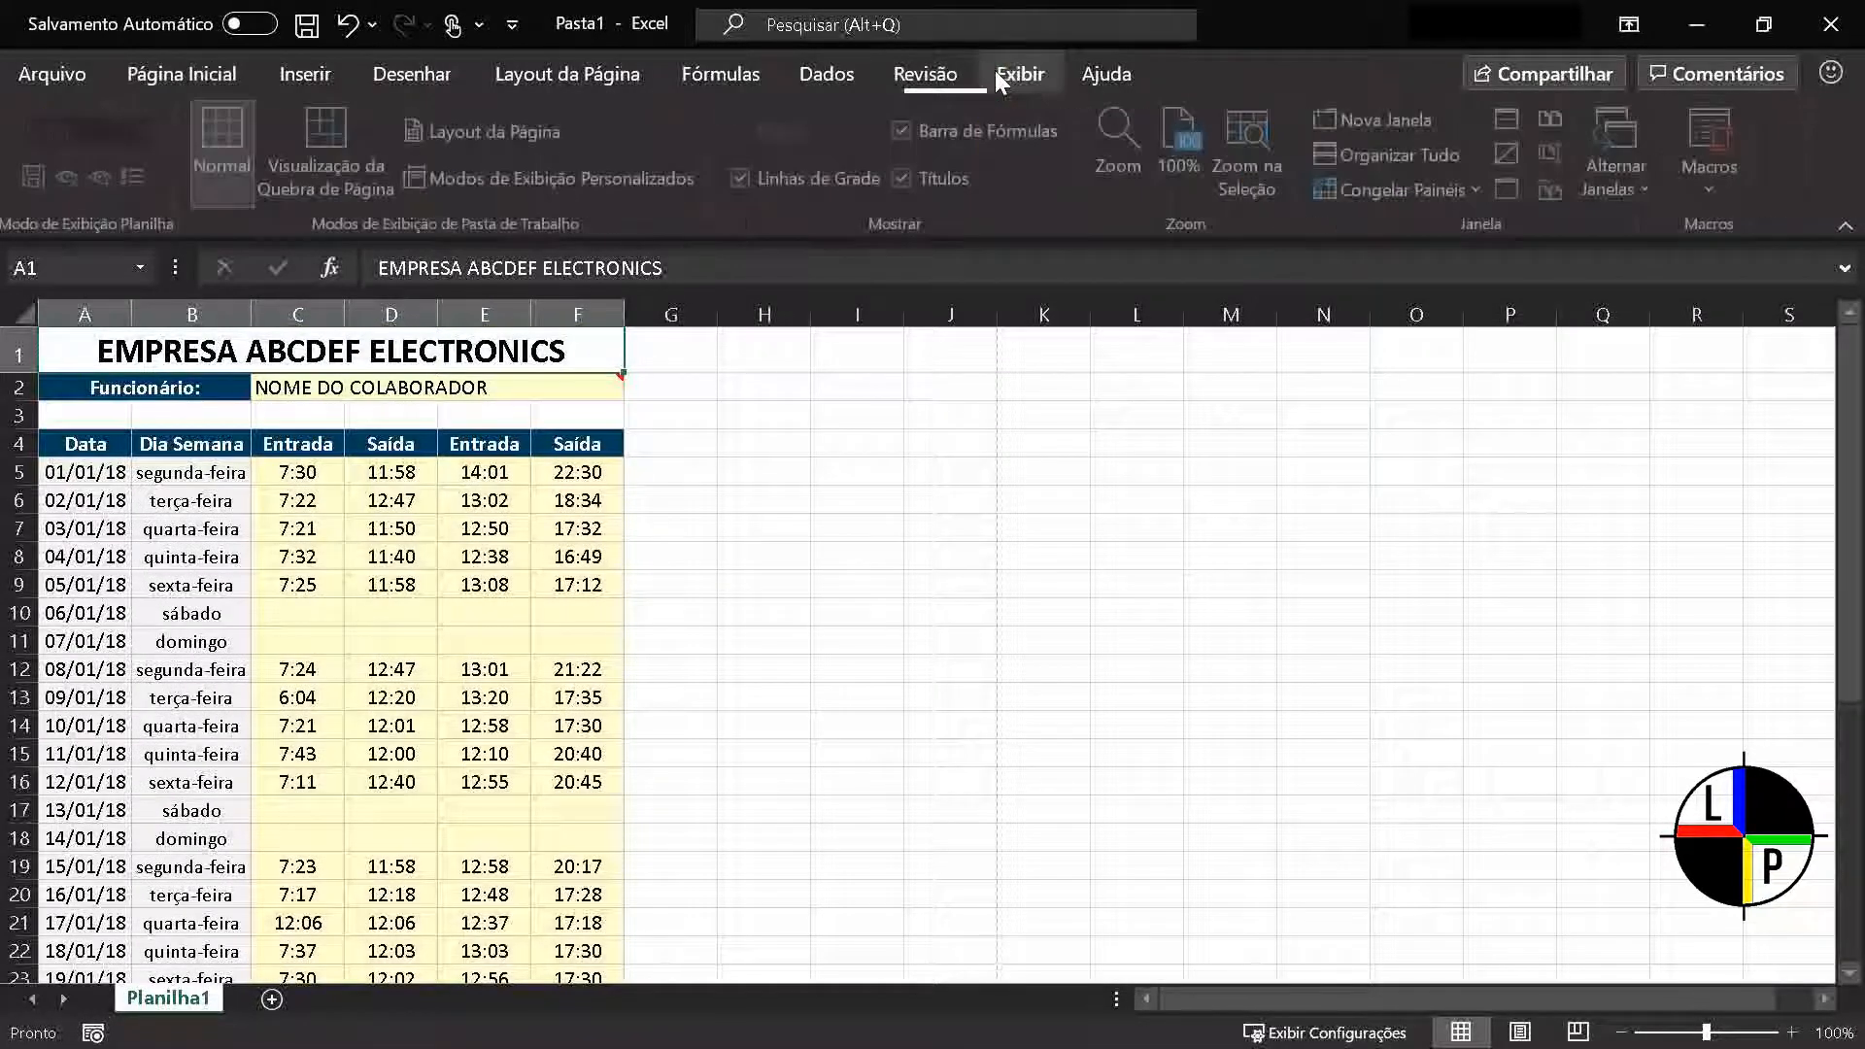
left_click(347, 171)
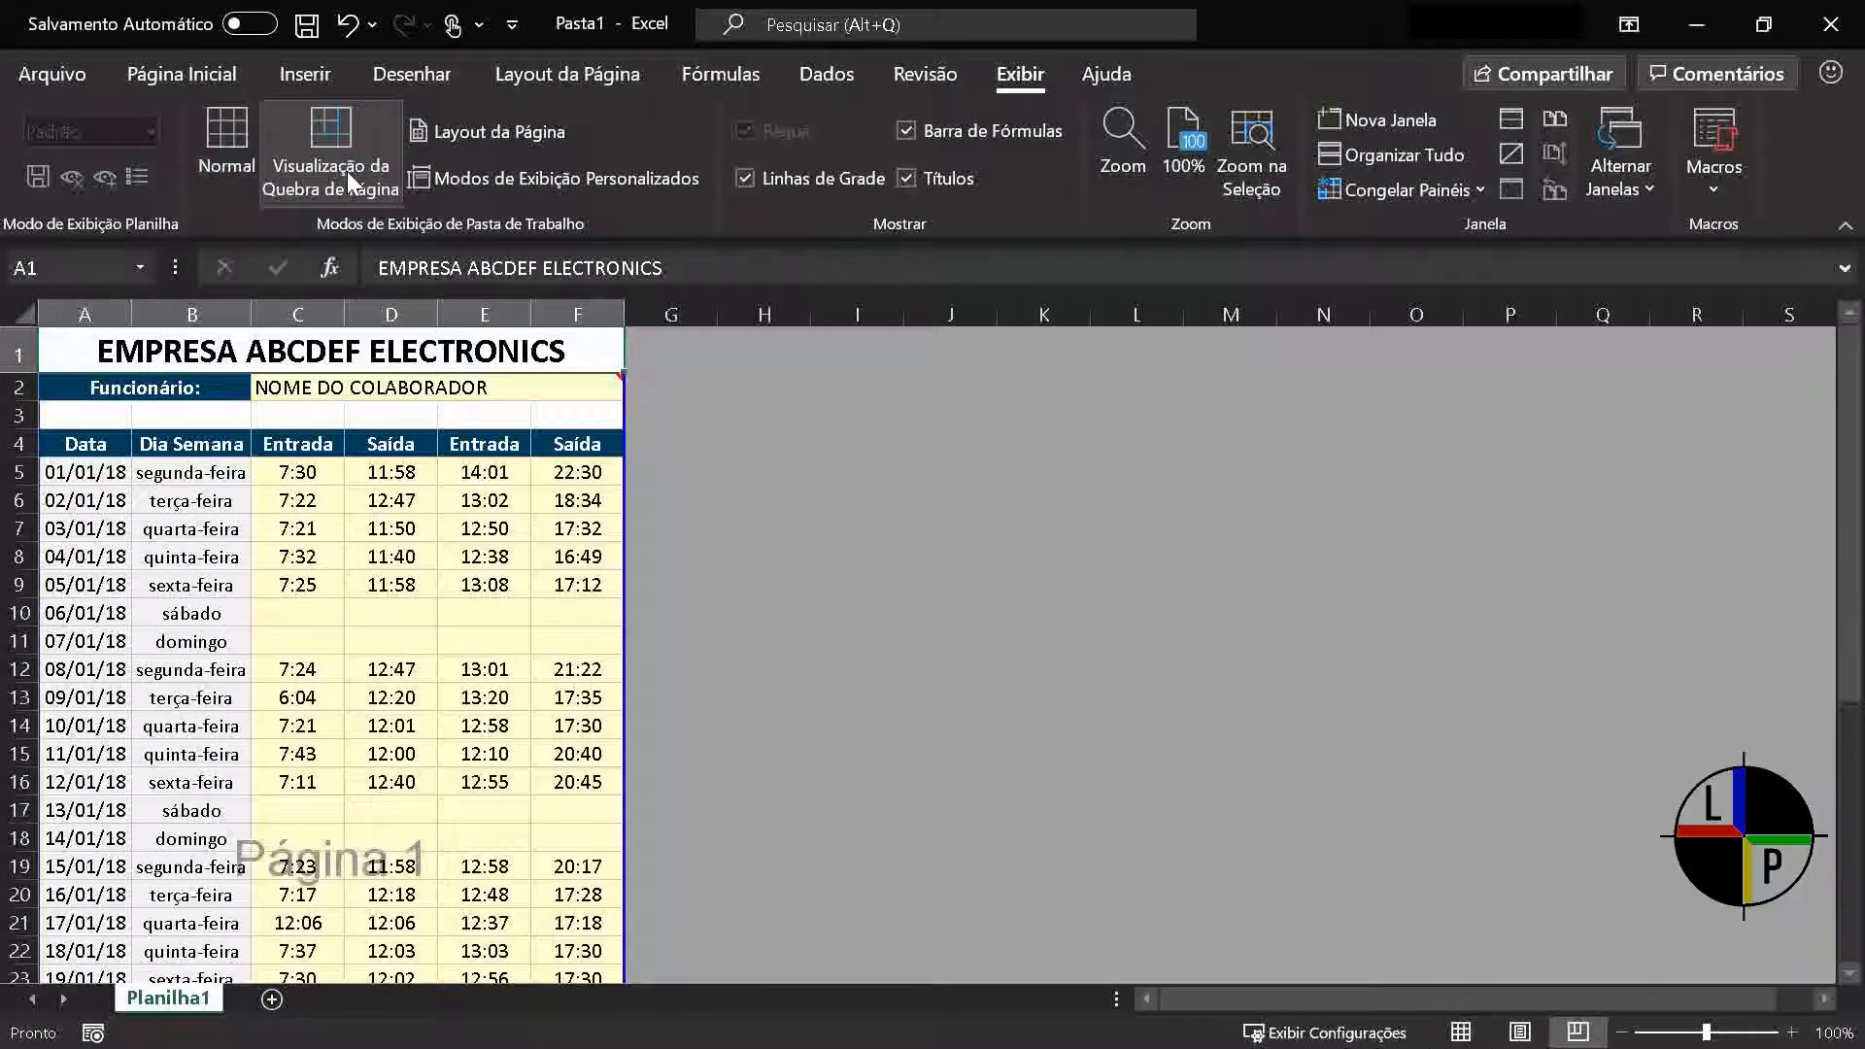
scroll(432, 437, "down", 5)
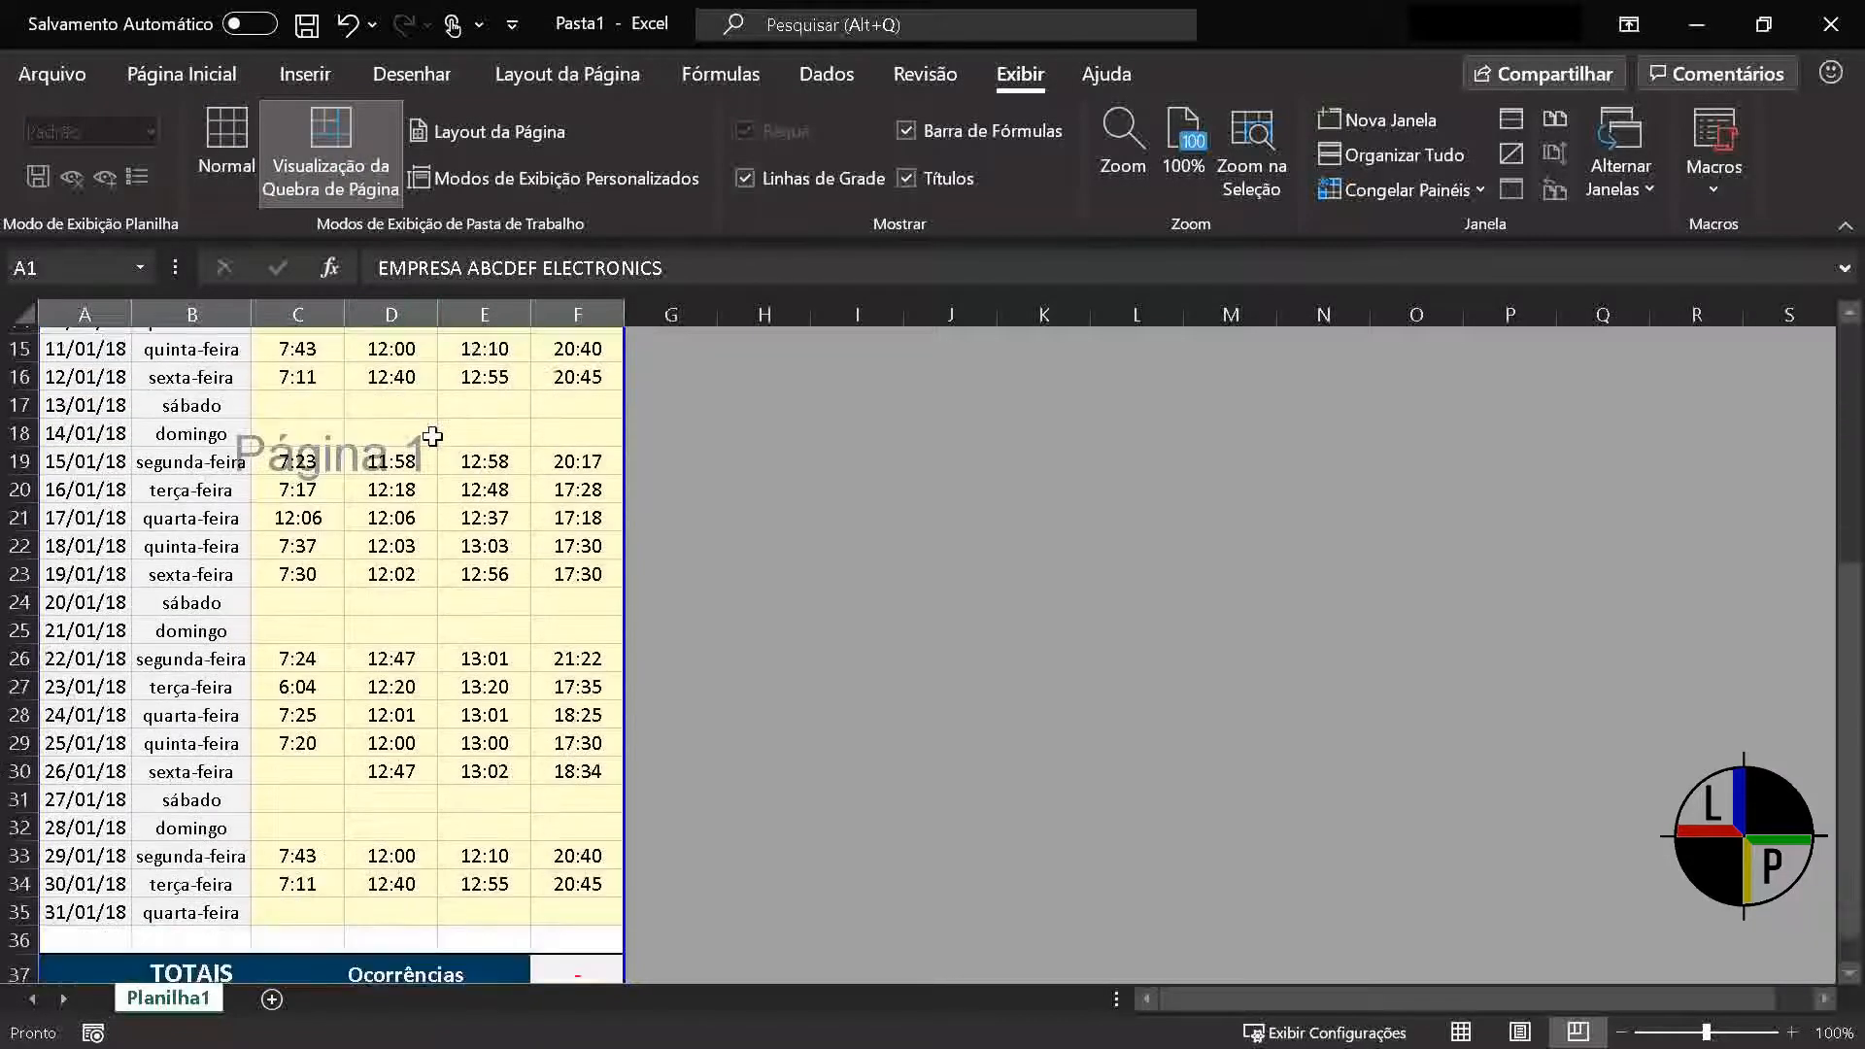
scroll(433, 437, "up", 5)
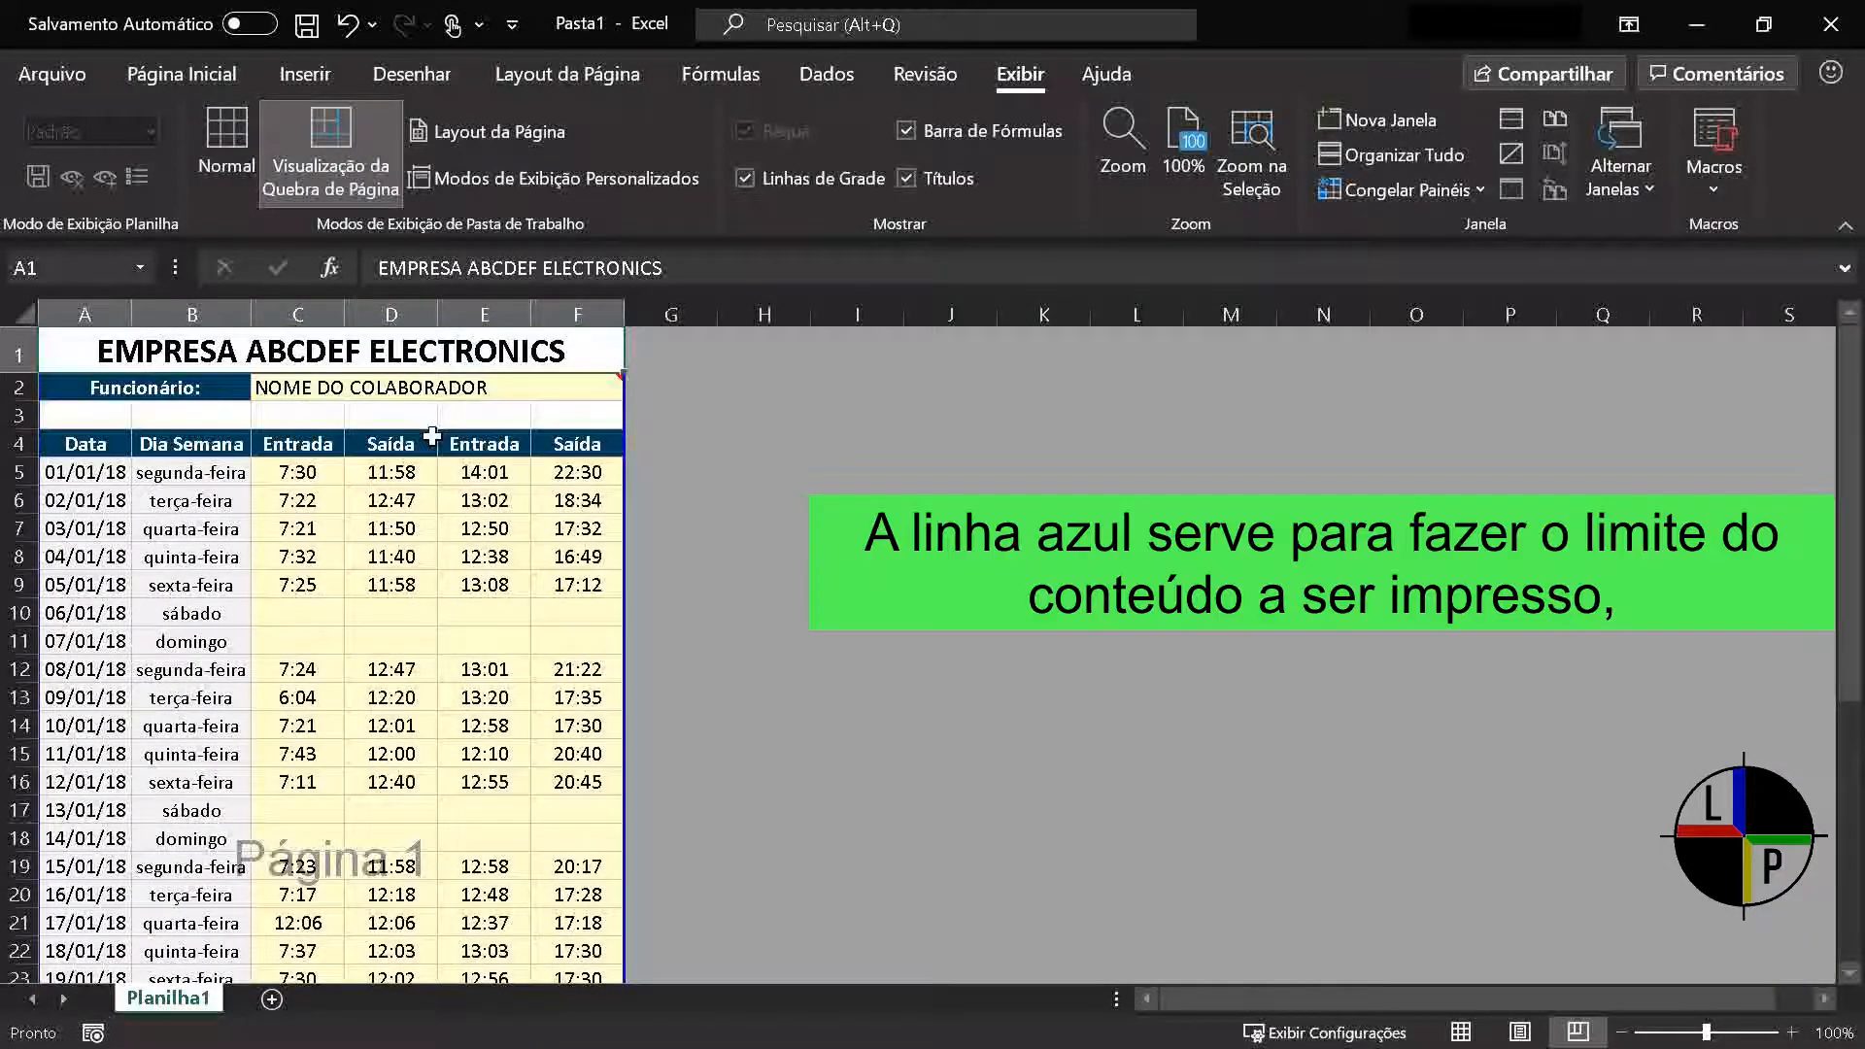
scroll(432, 437, "down", 2, "ctrl")
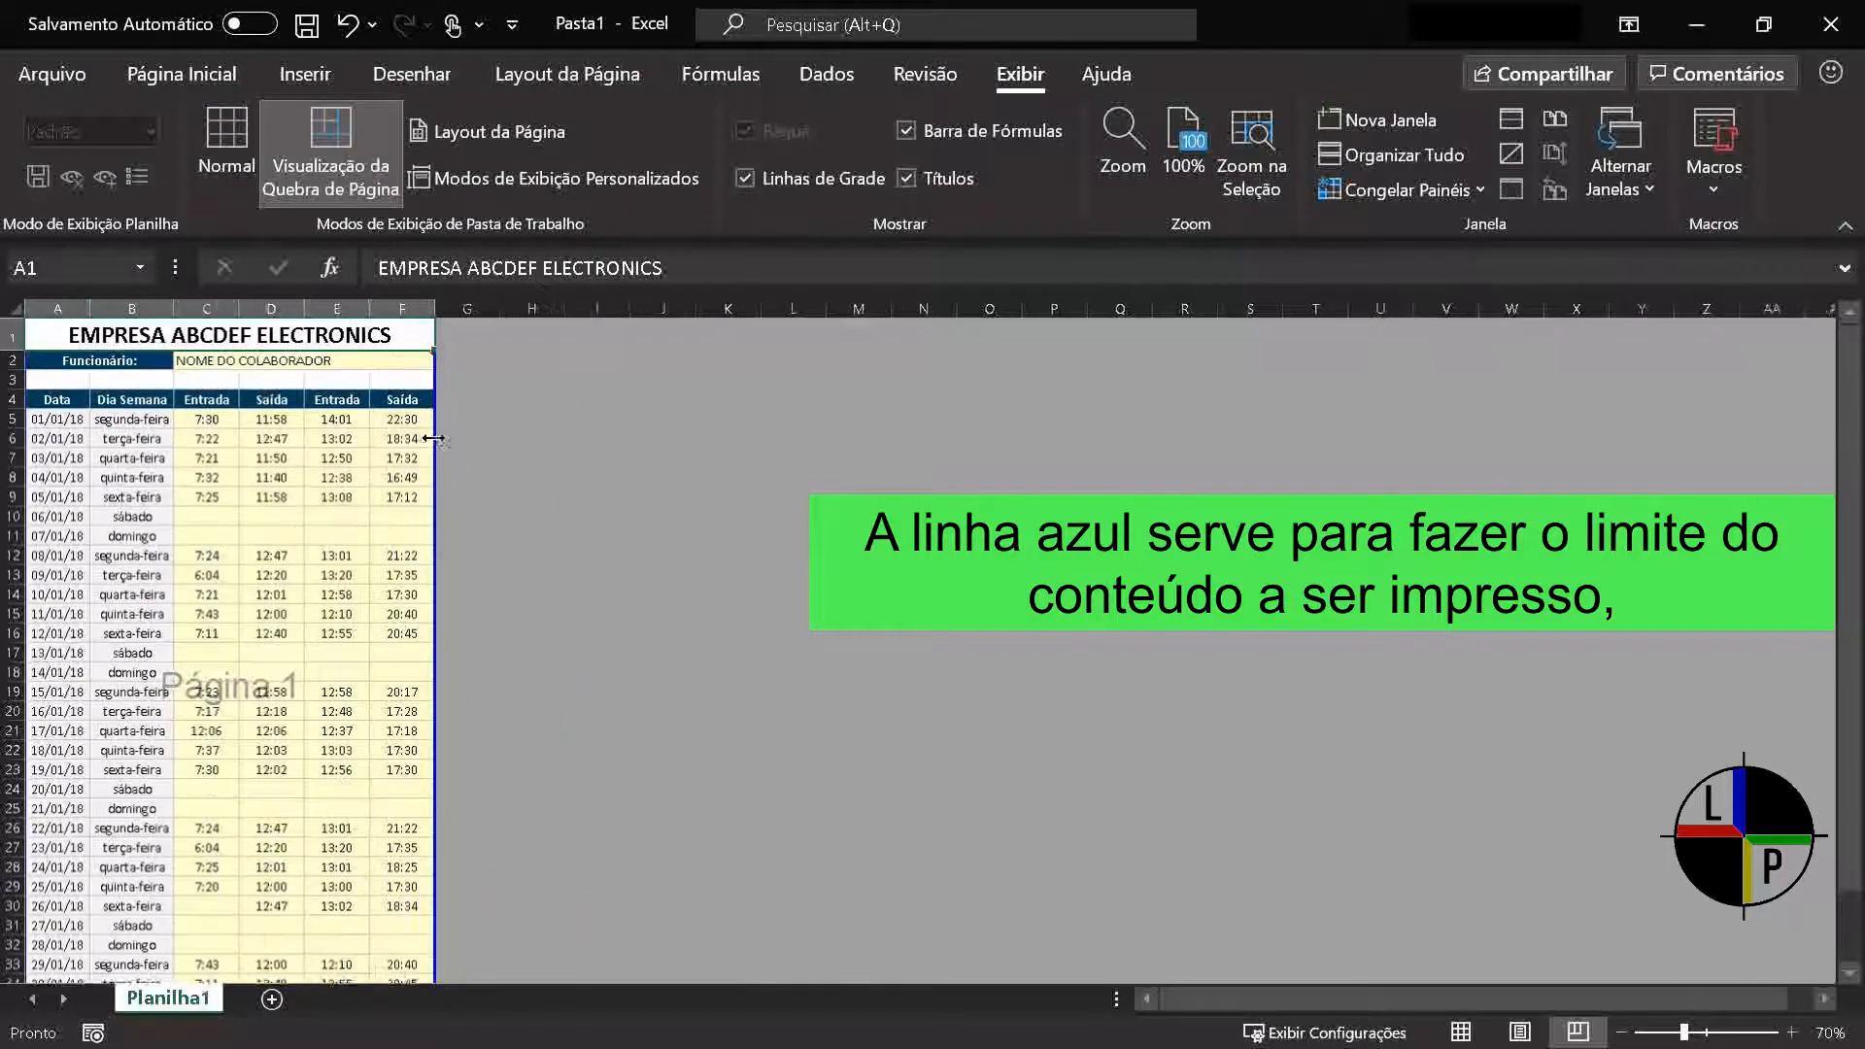
scroll(432, 437, "down", 1, "ctrl")
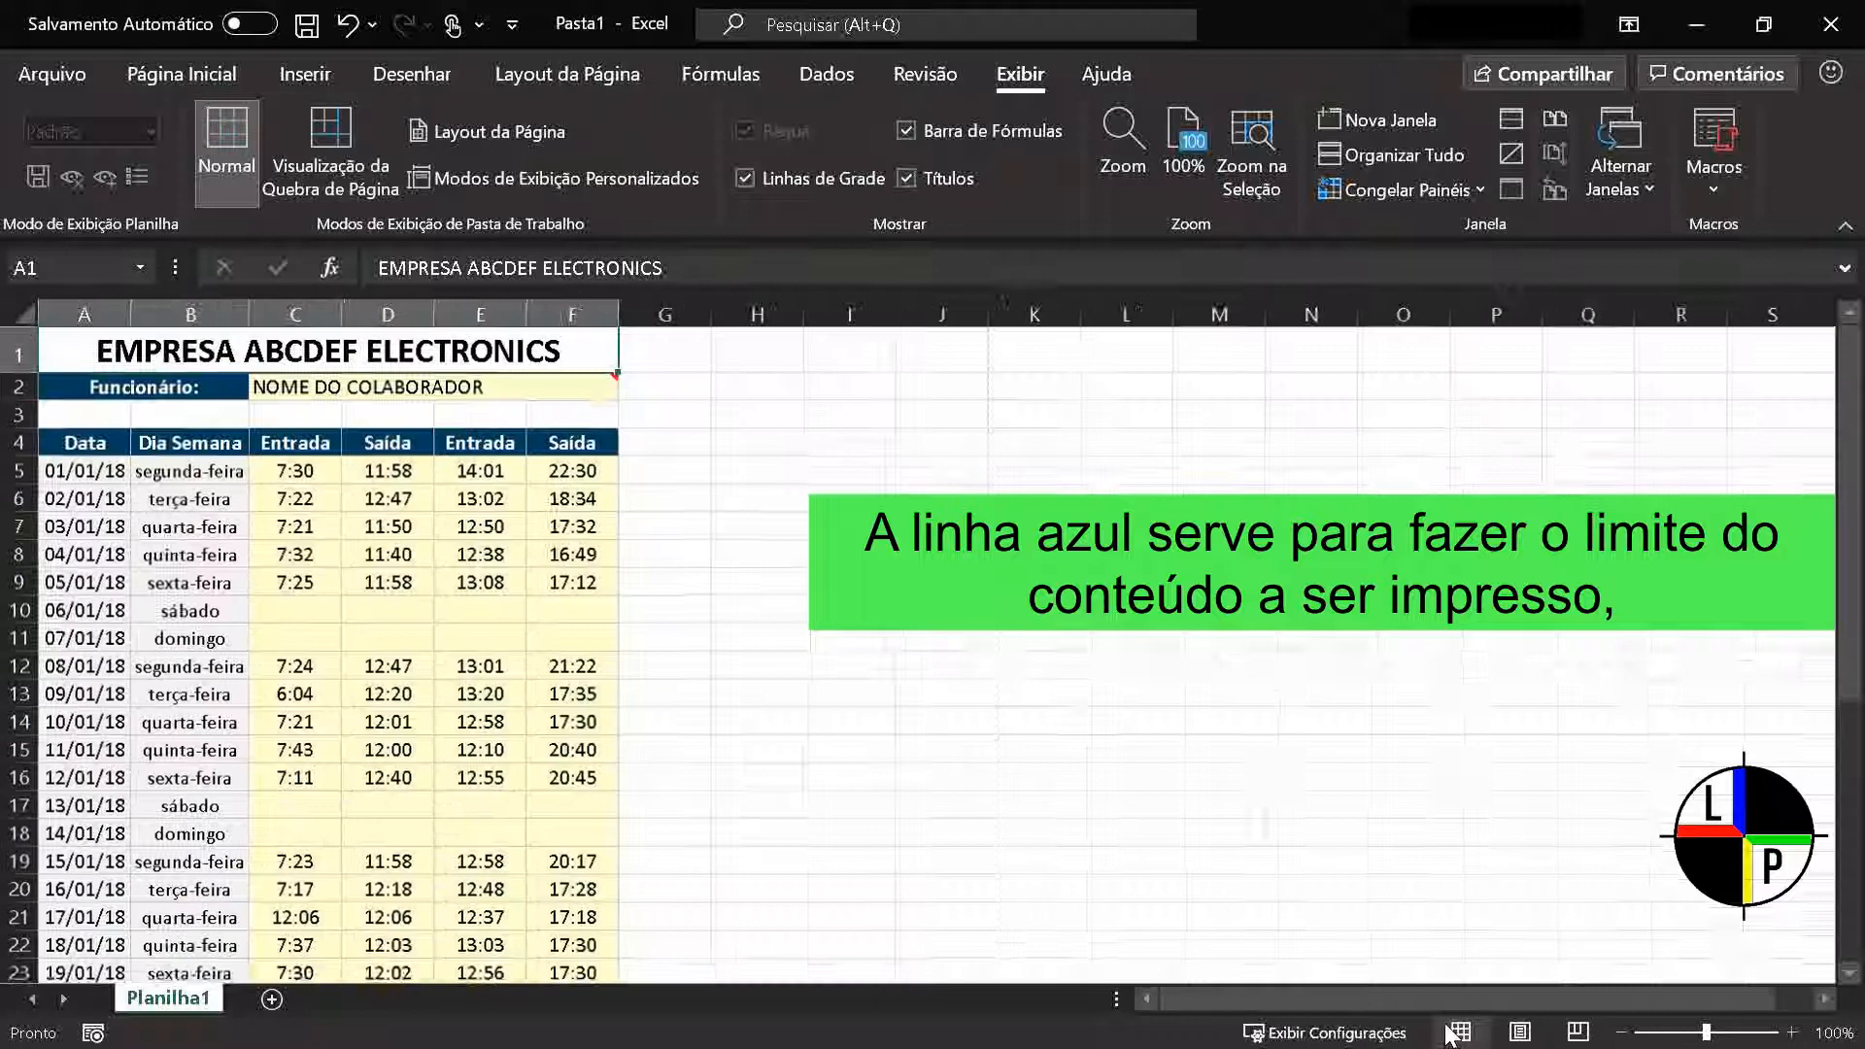
Compare the sheet in Normal view, and return to Page Break Preview at 100% zoom
left_click(1459, 1031)
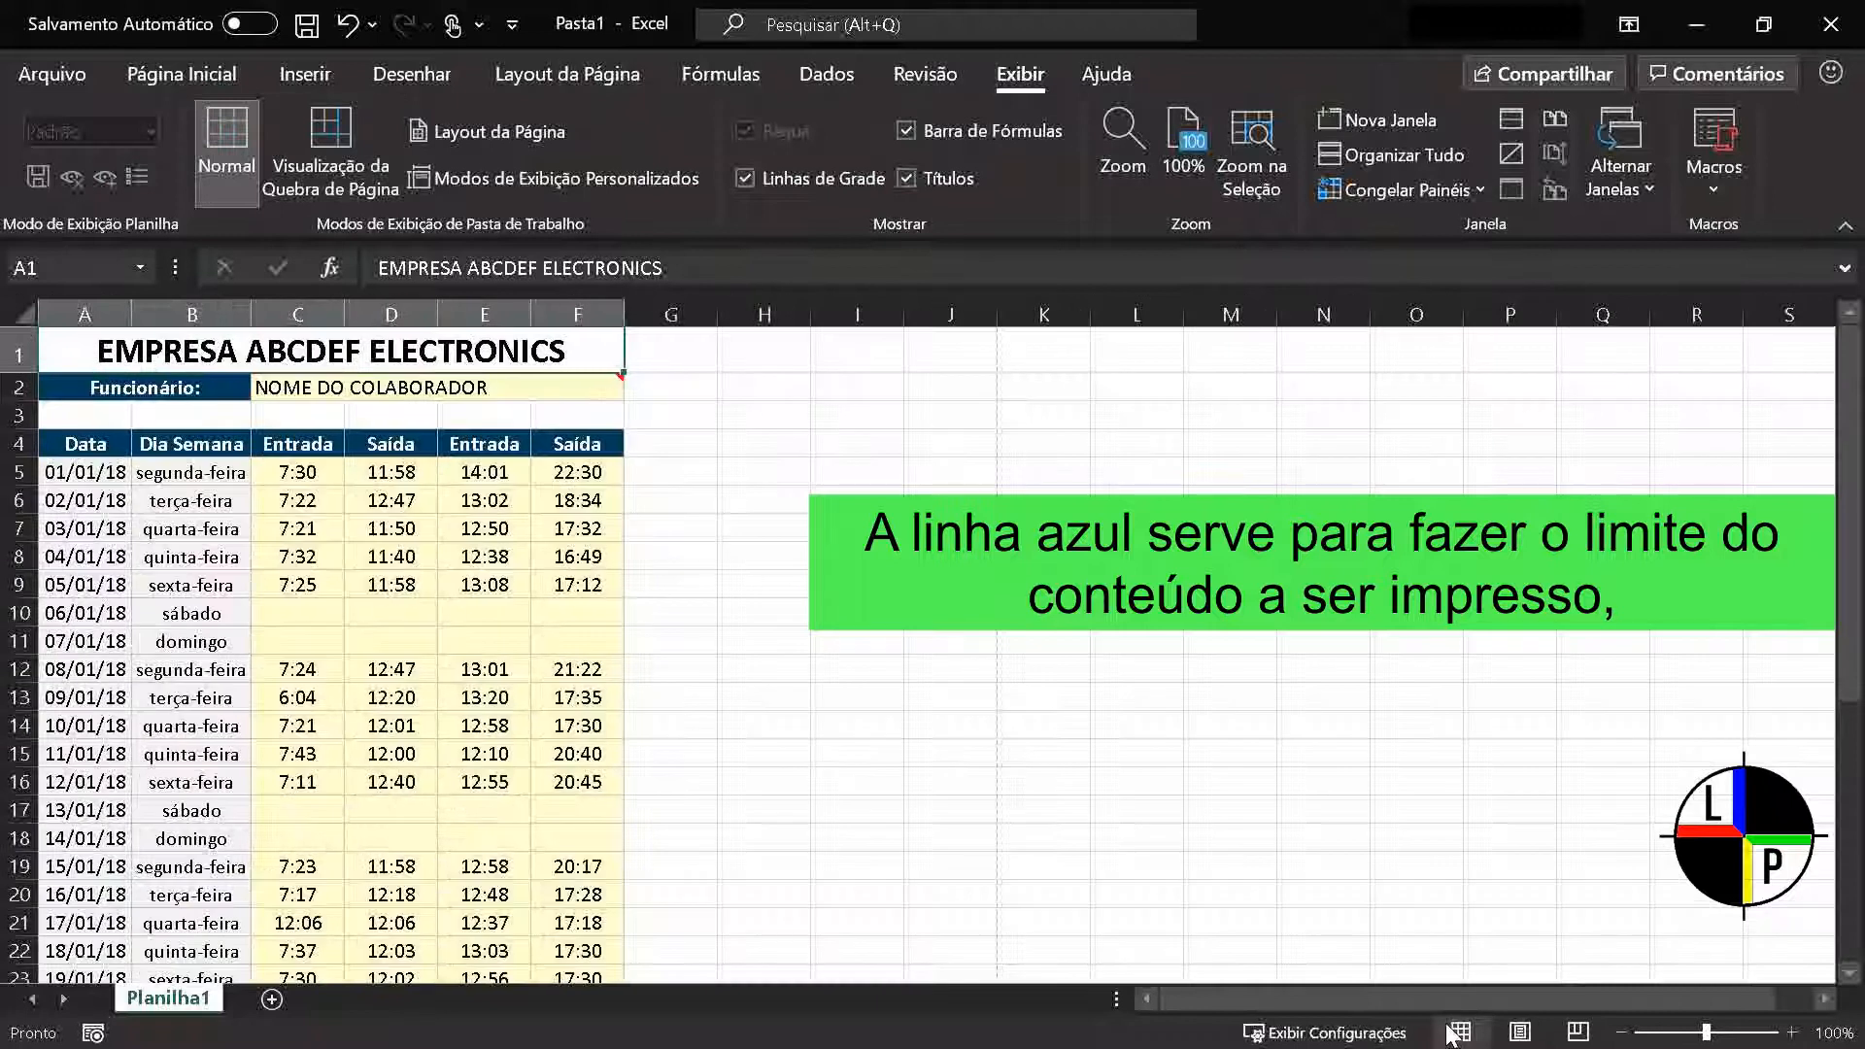
left_click(1577, 1031)
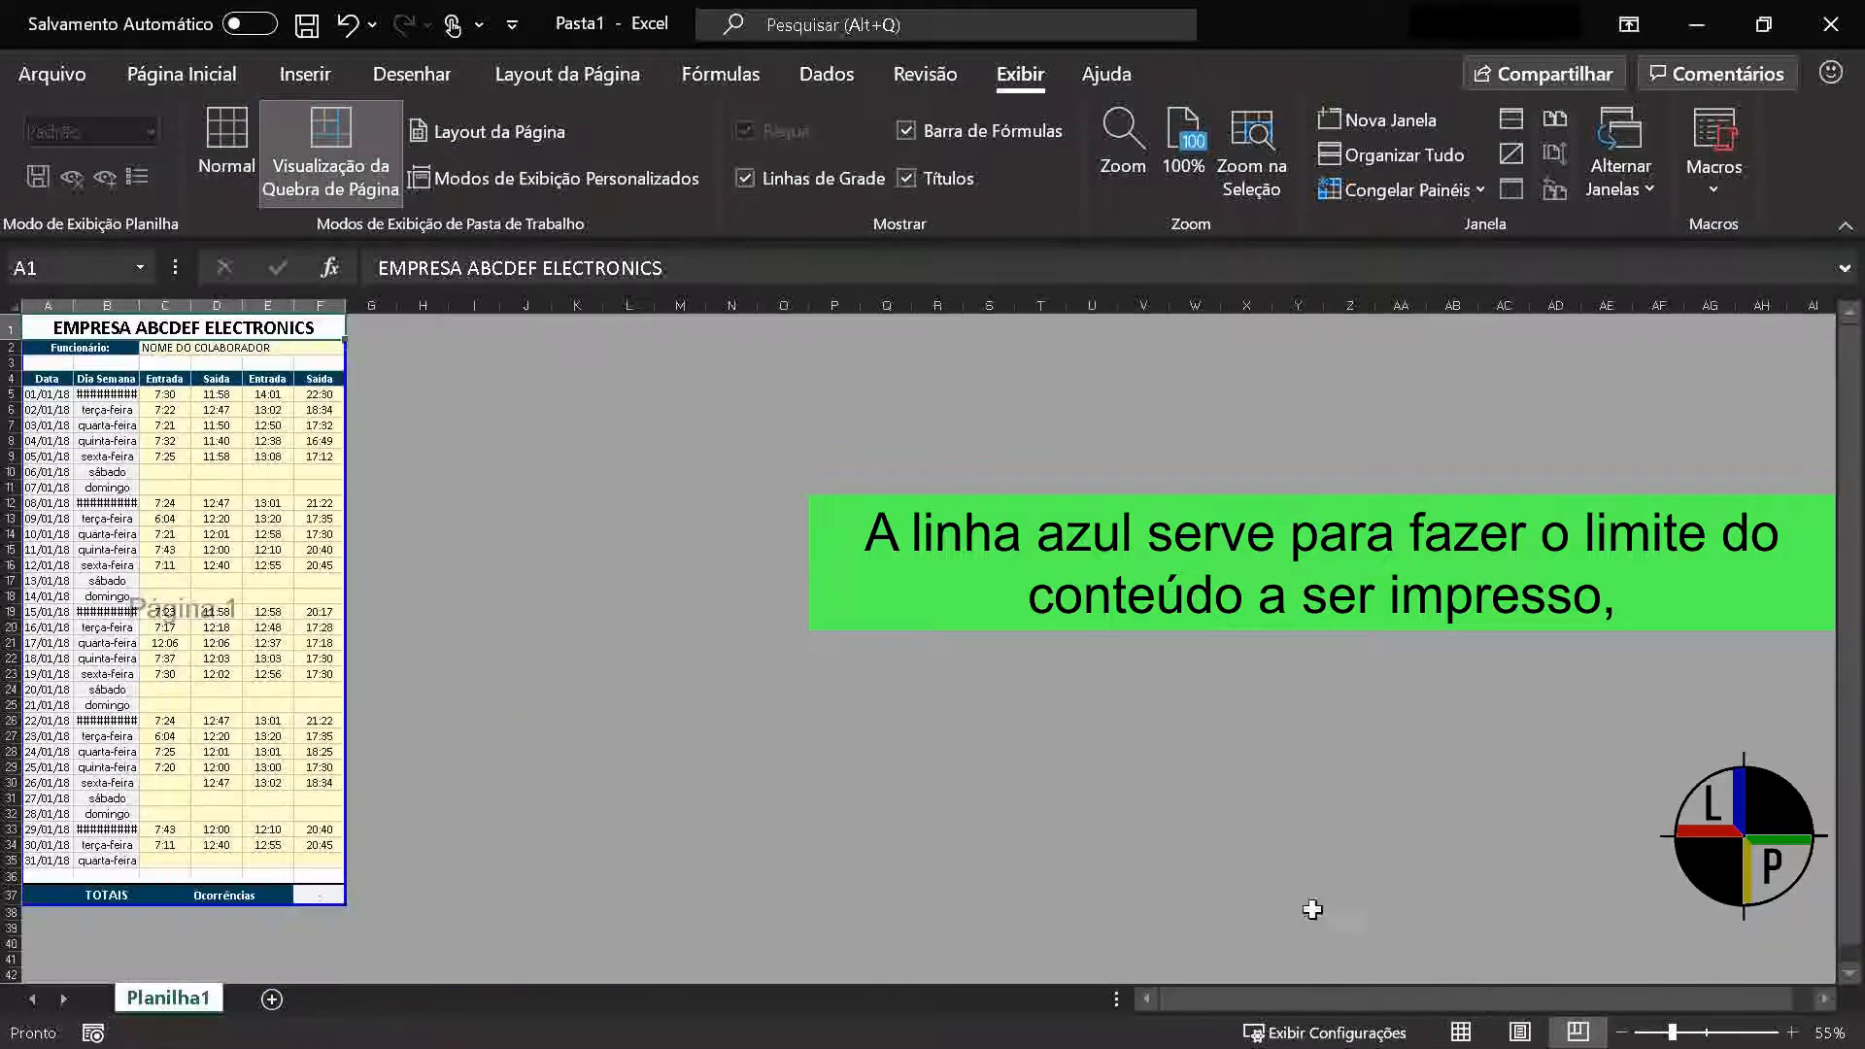
scroll(155, 453, "up", 3, "ctrl")
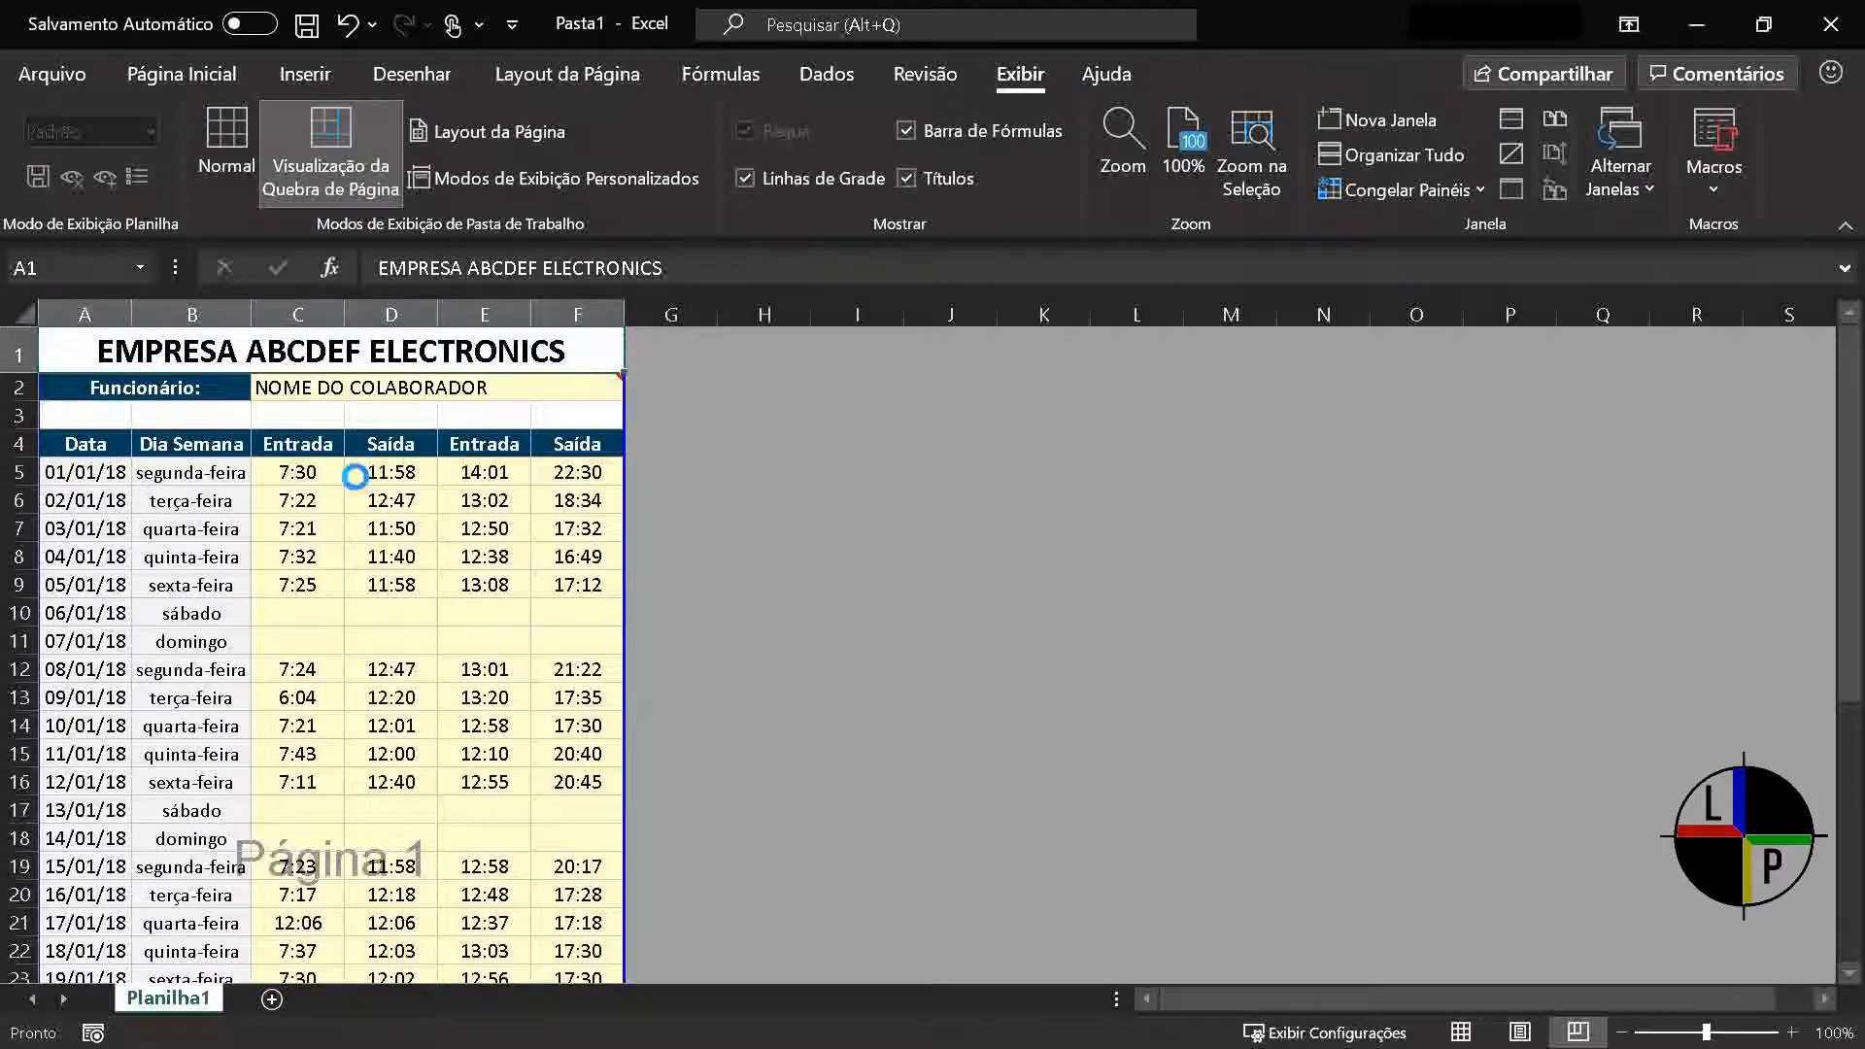
Examine the timesheet's page layout in the print preview and return to the worksheet
key("ctrl+p")
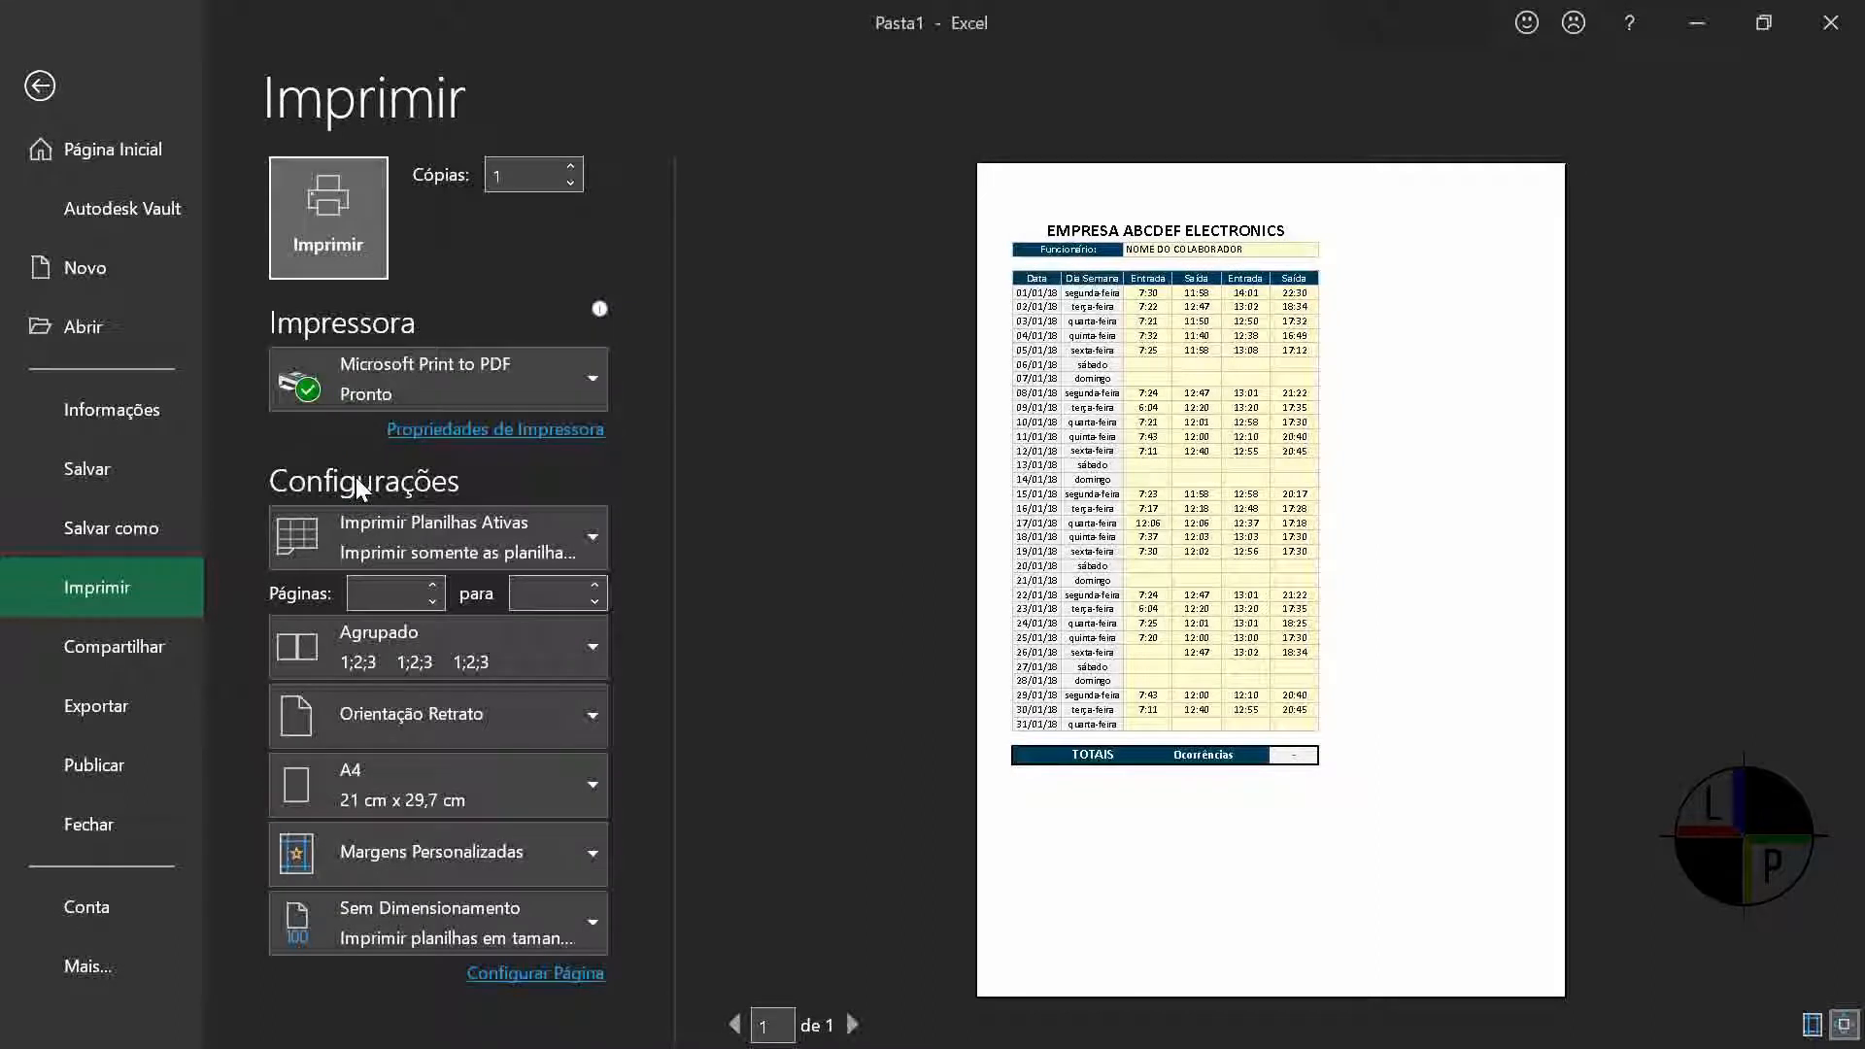
left_click(39, 85)
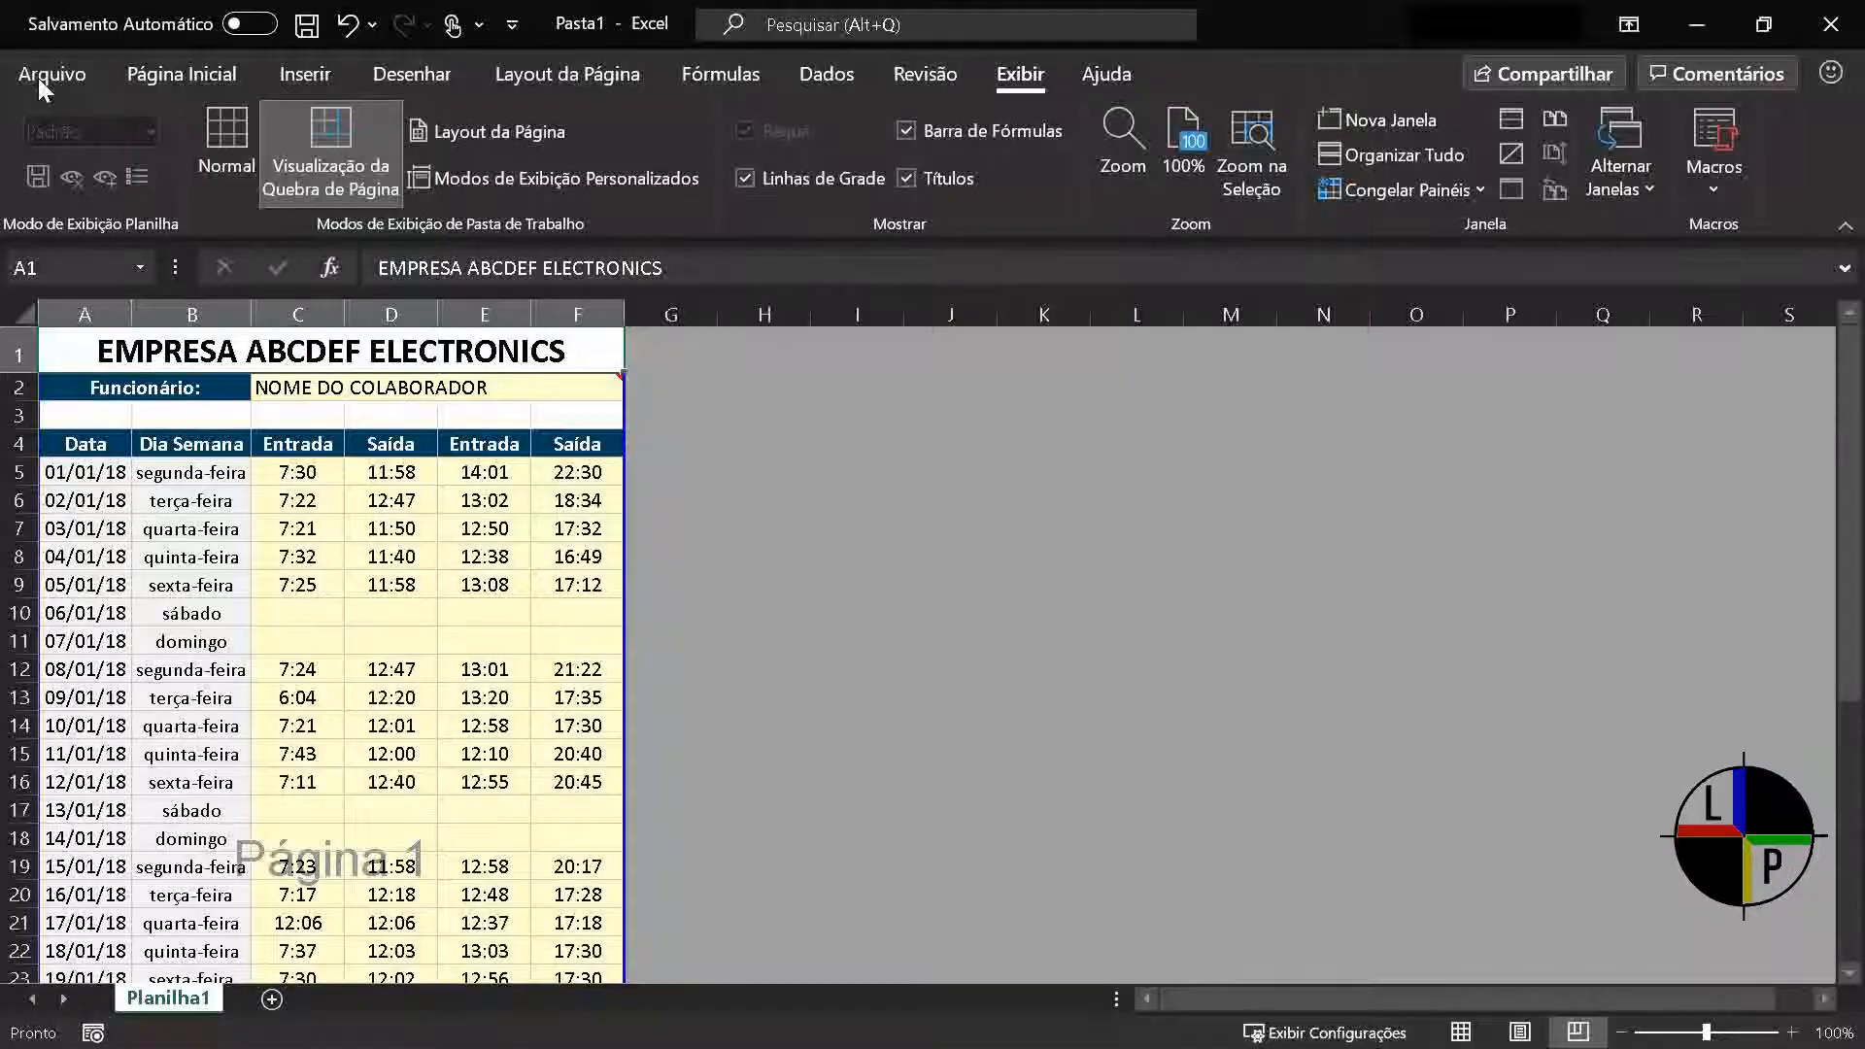
Return the timesheet to Normal view and set printing to Imprimir Seleção for cells A1:F11 only
left_click(1460, 1031)
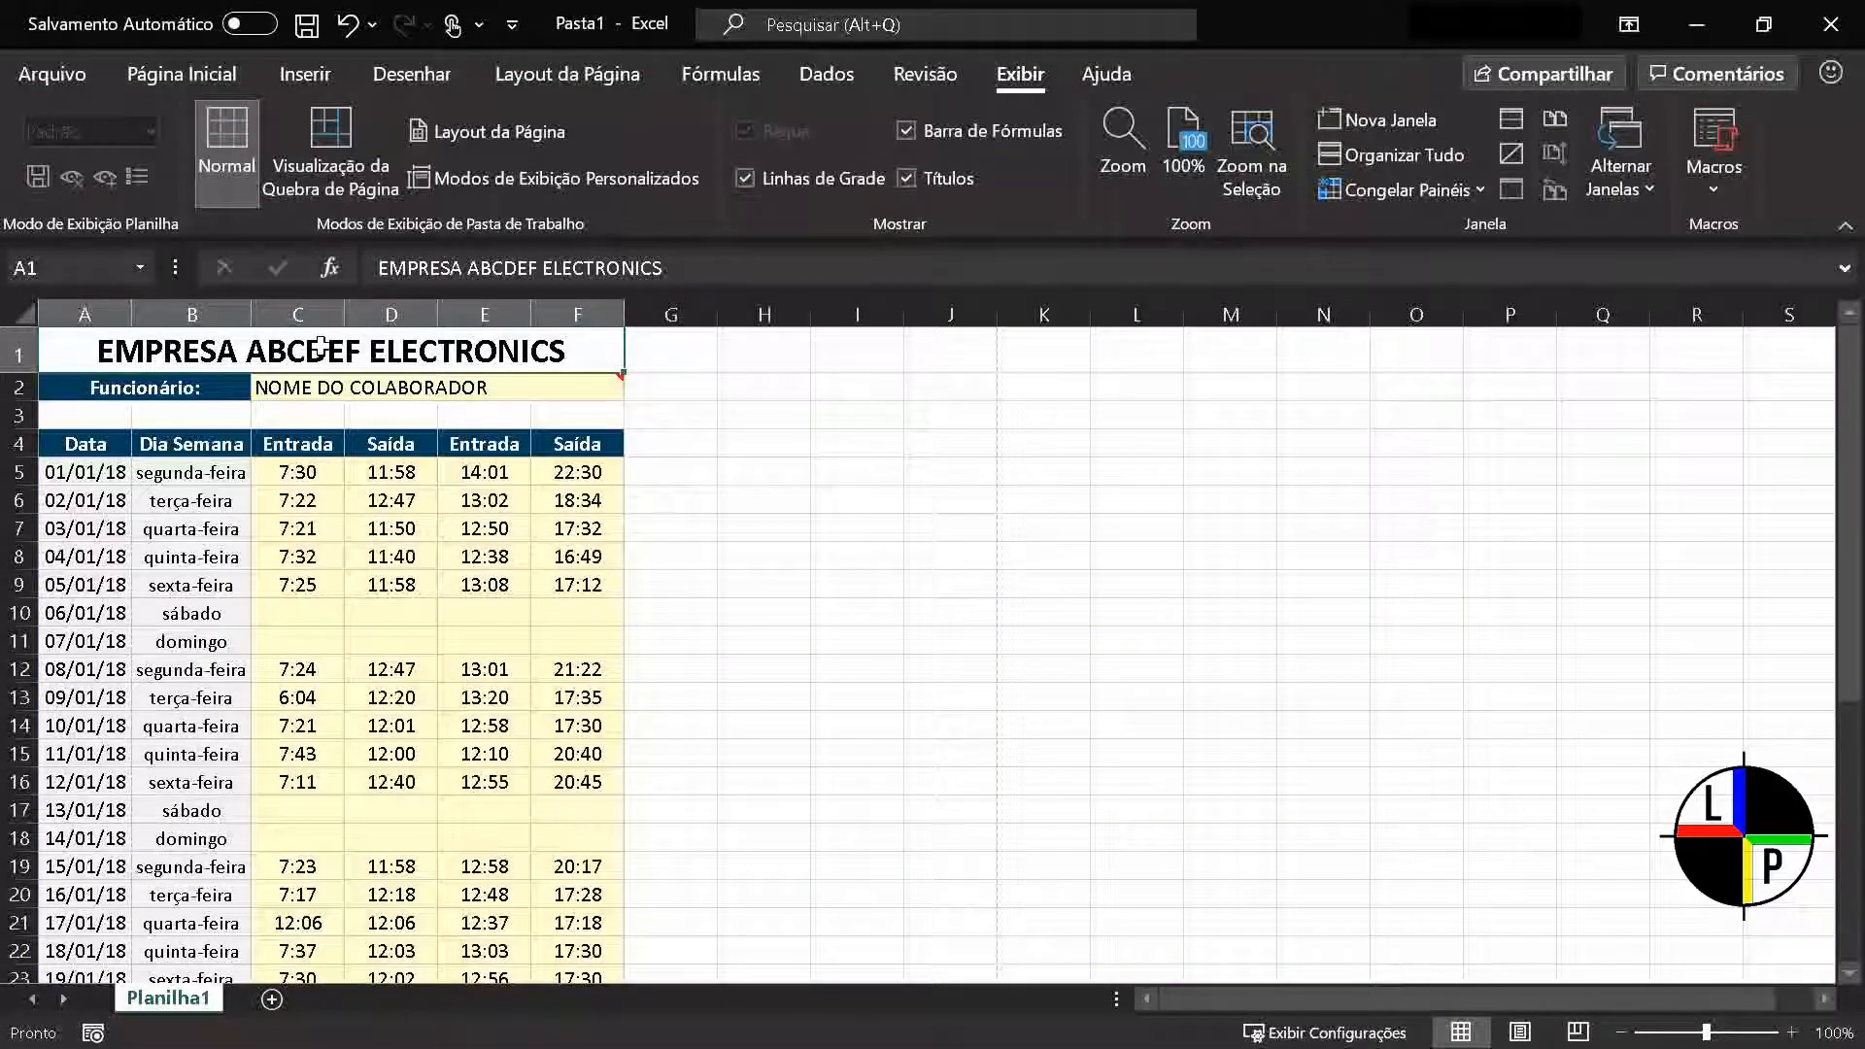
left_click_drag(321, 347, 306, 631)
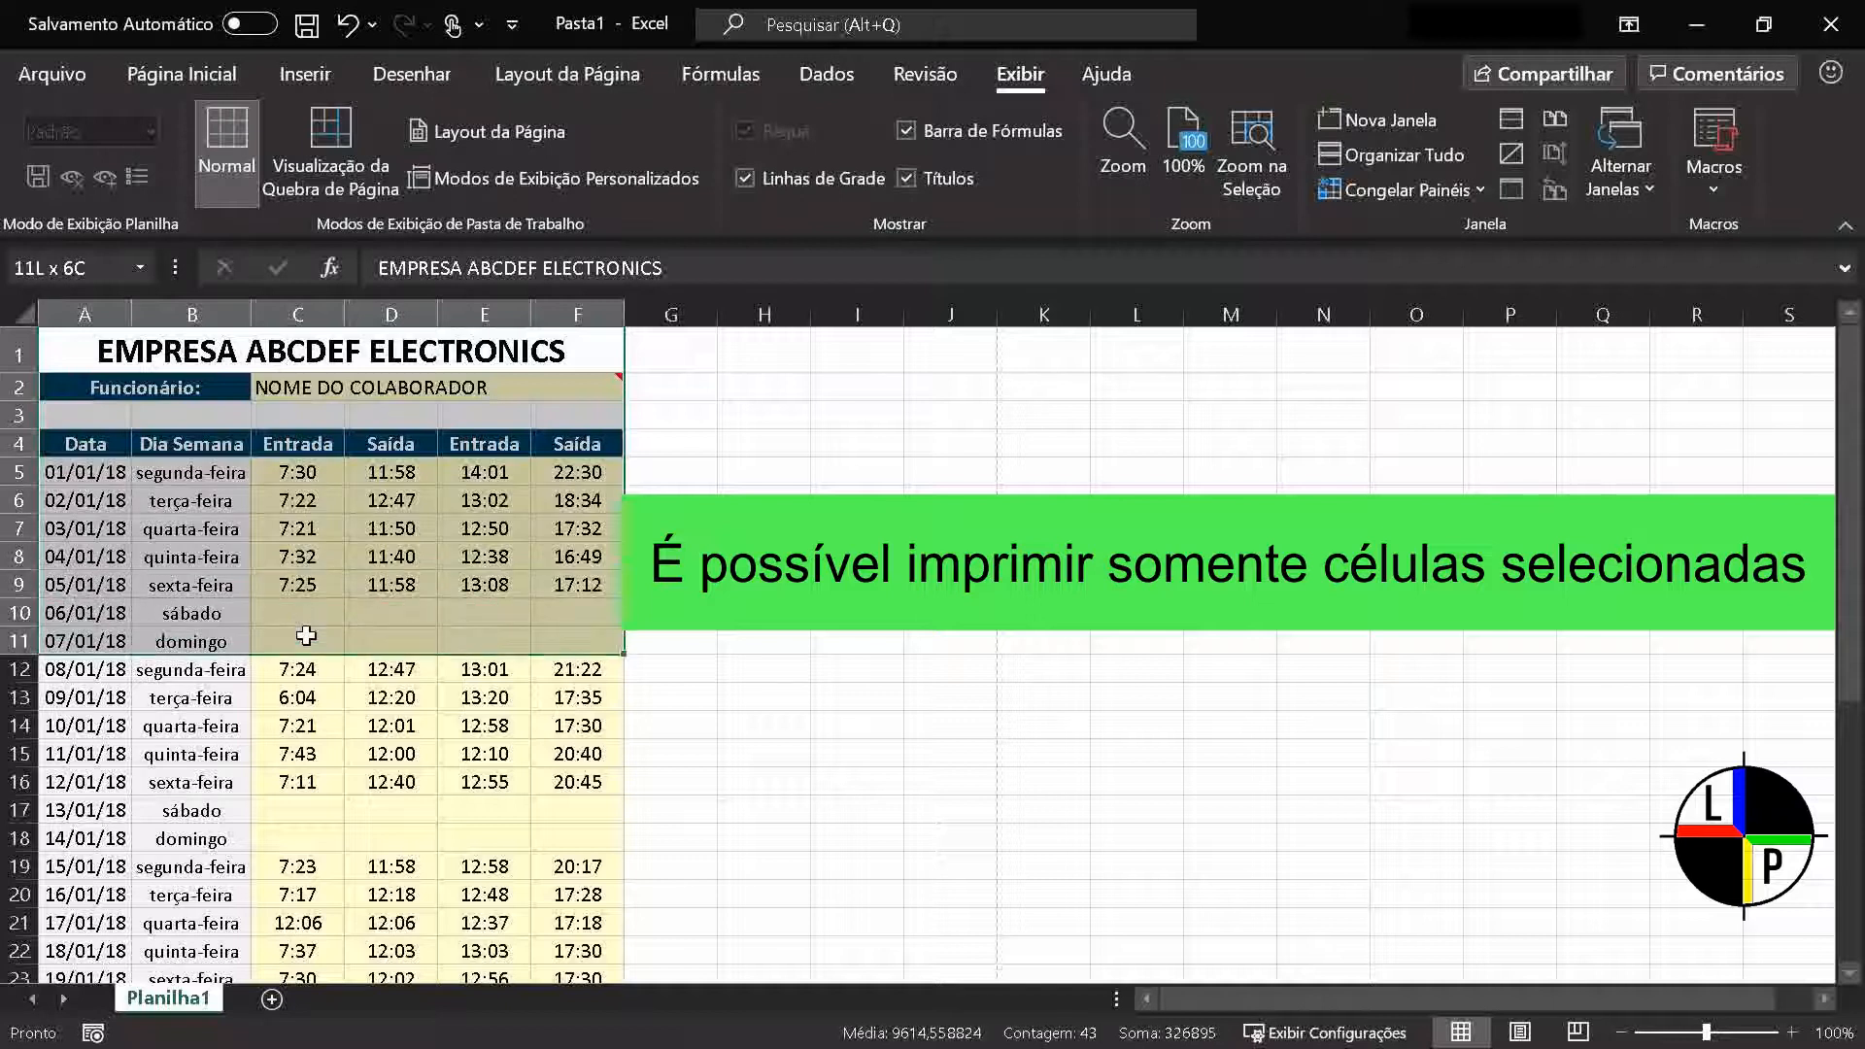
key("ctrl+p")
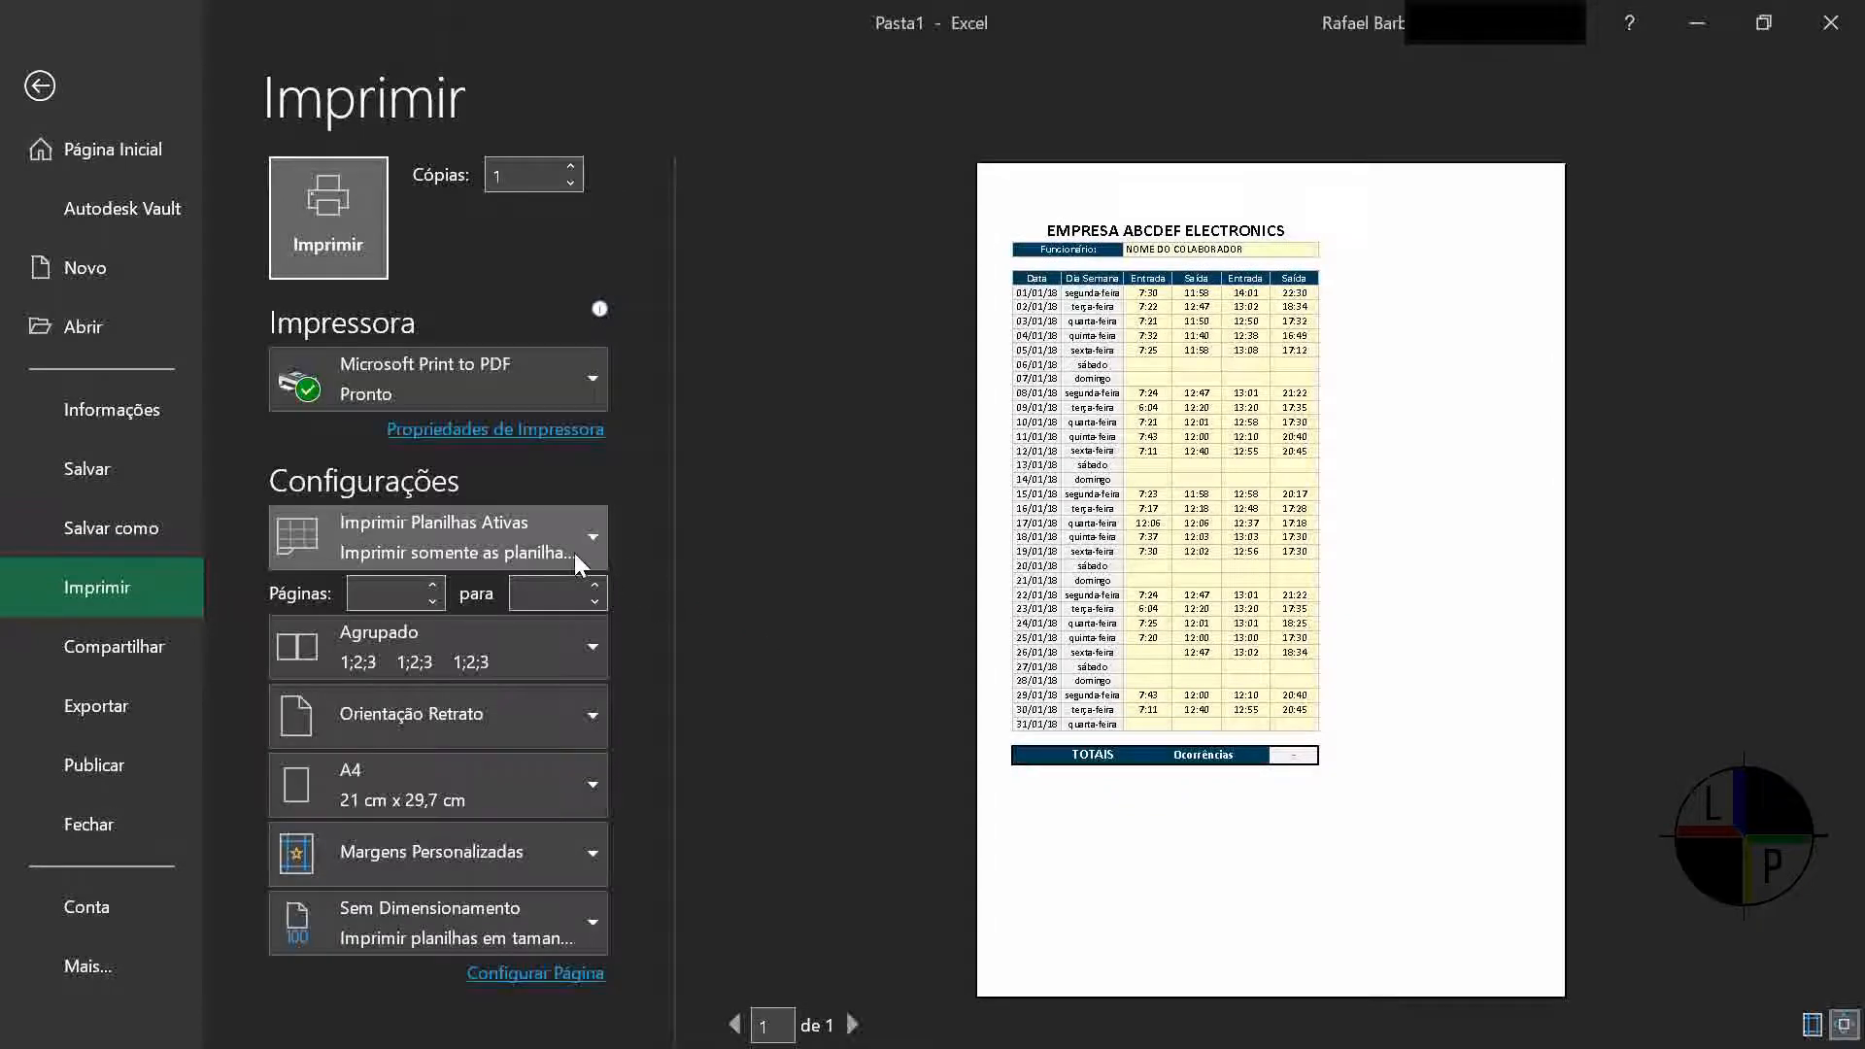
left_click(574, 552)
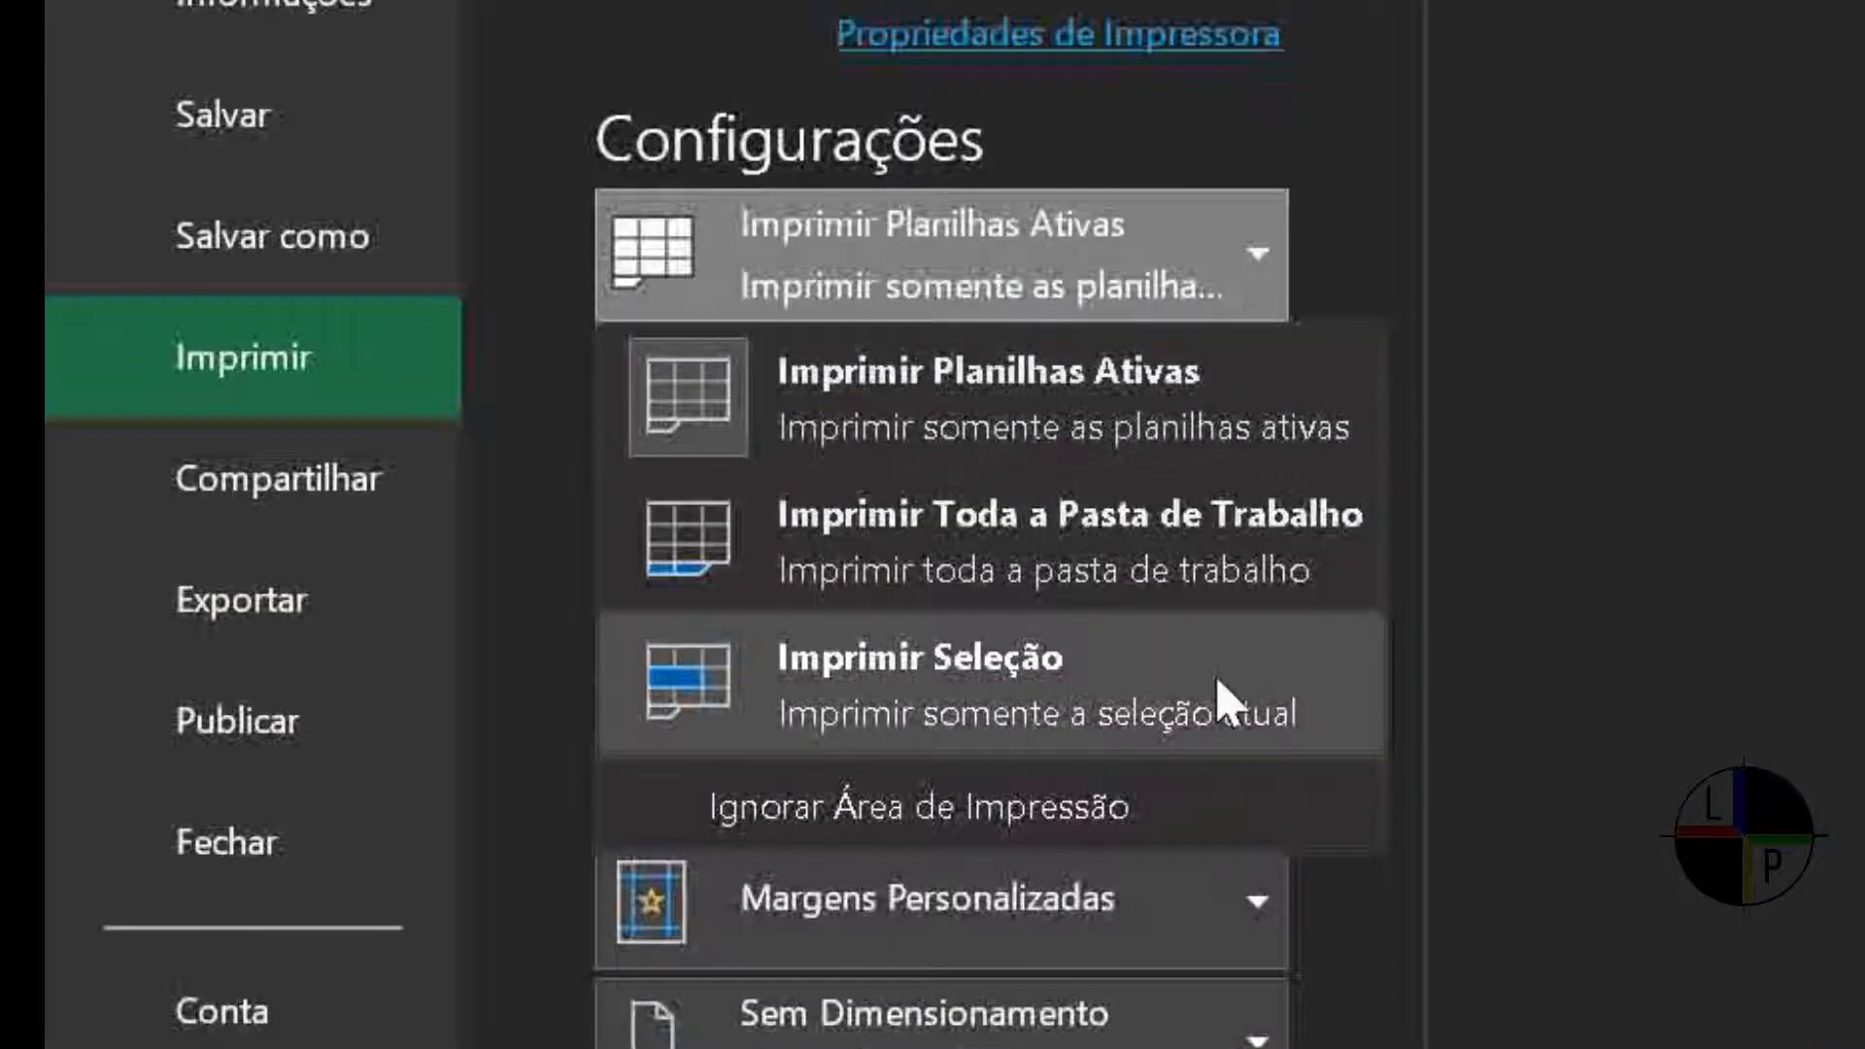
left_click(1220, 691)
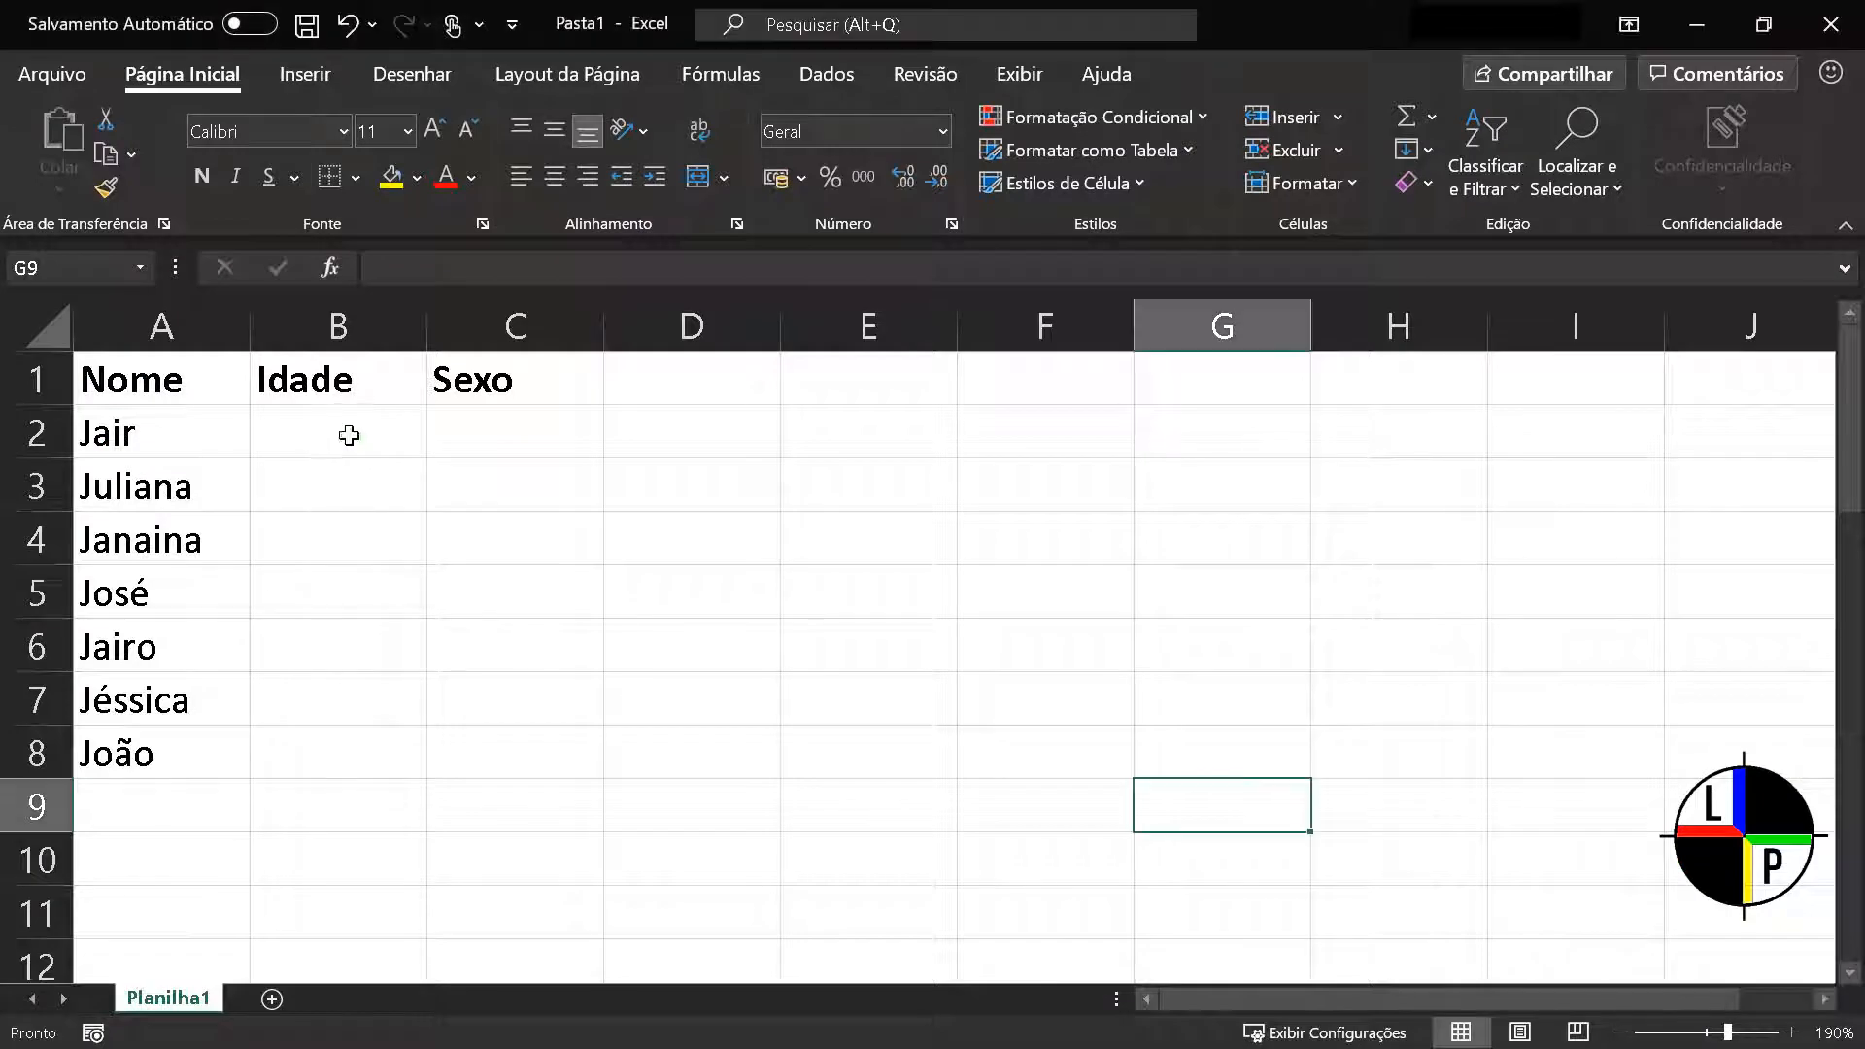
Restrict the Idade cells B2:B8 with data validation to whole numbers (Número inteiro) between 1 and 200
left_click_drag(334, 425, 324, 768)
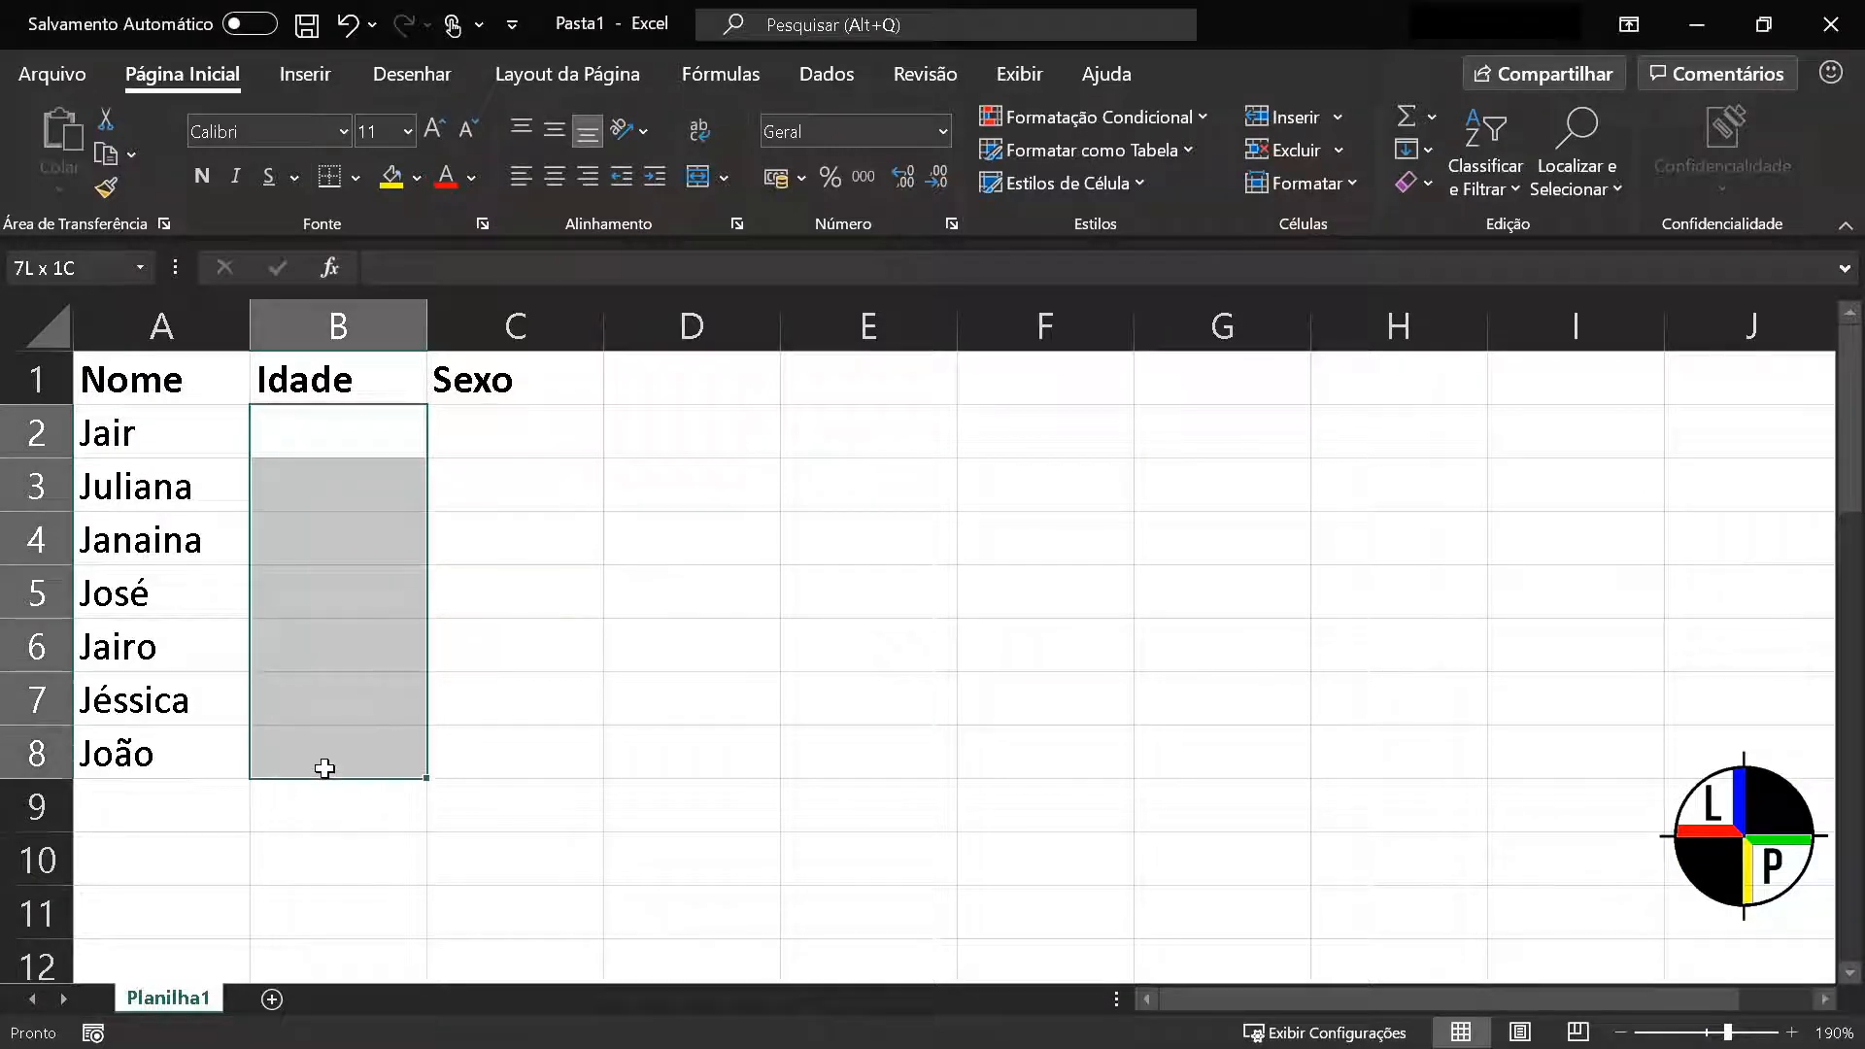
left_click(837, 73)
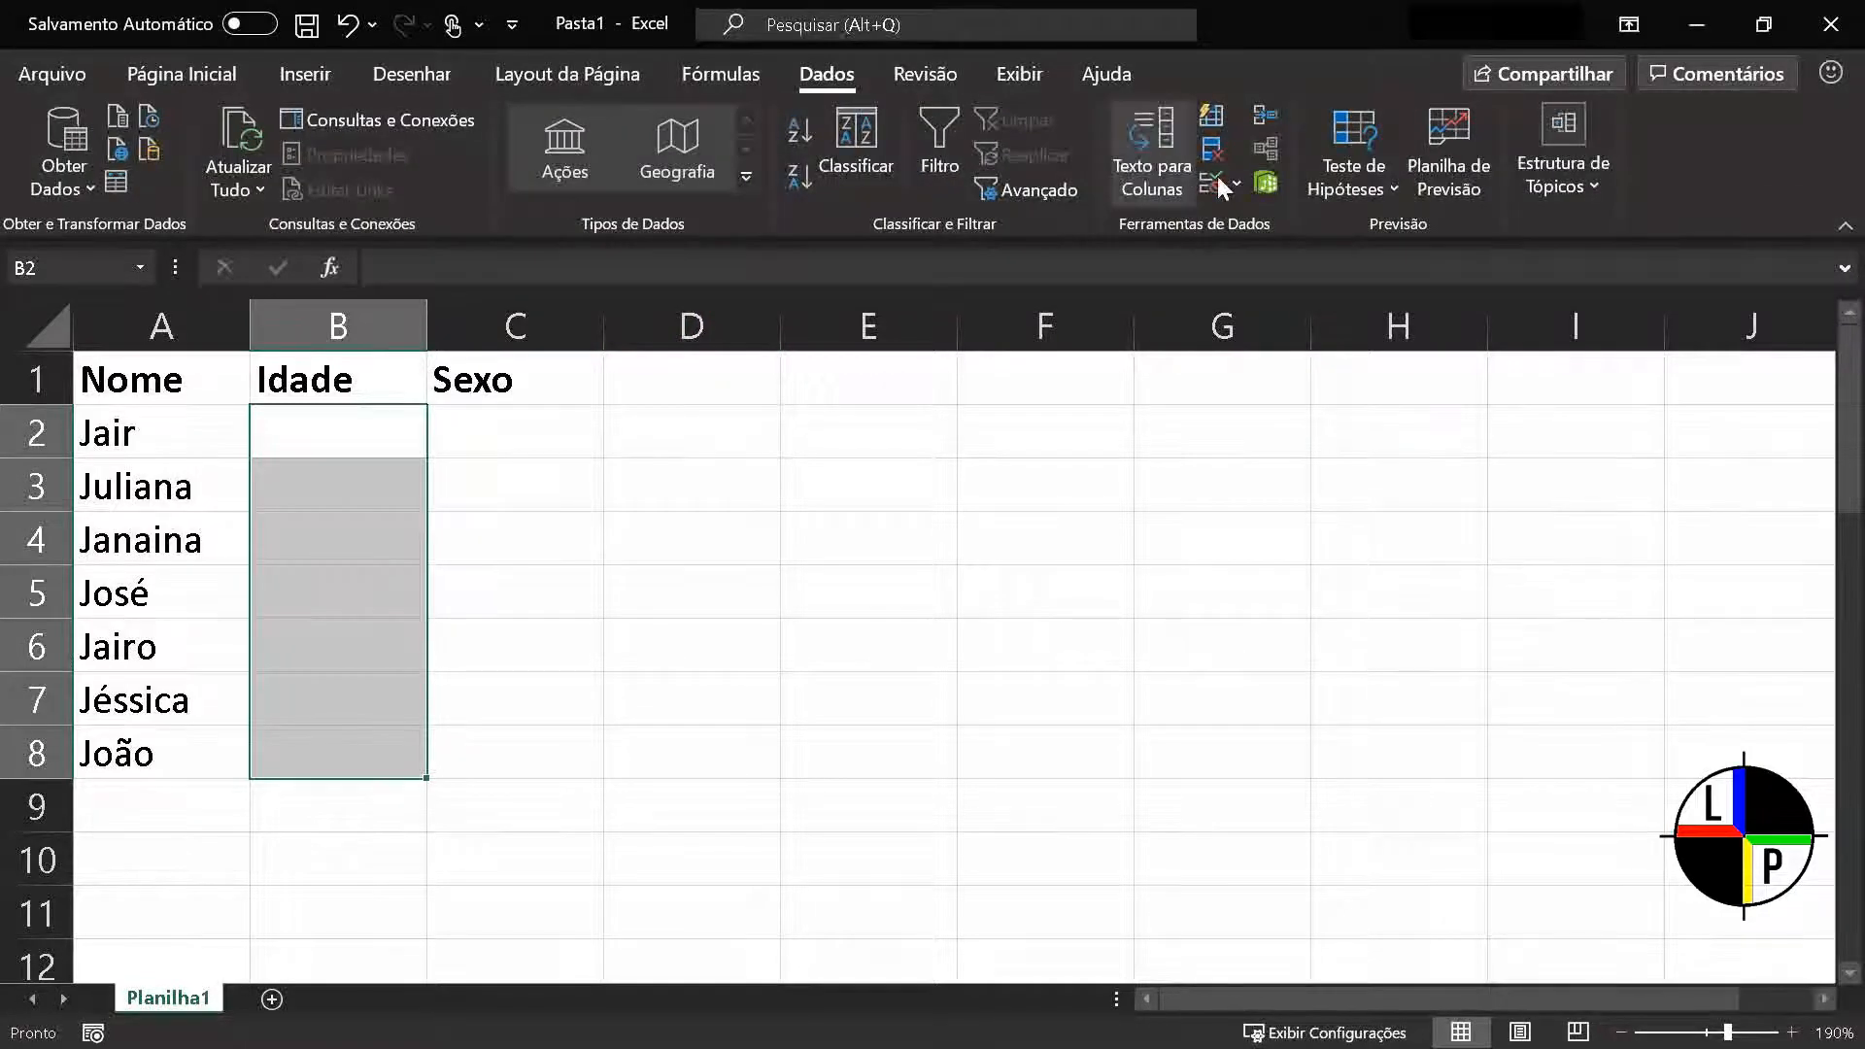
left_click(1241, 184)
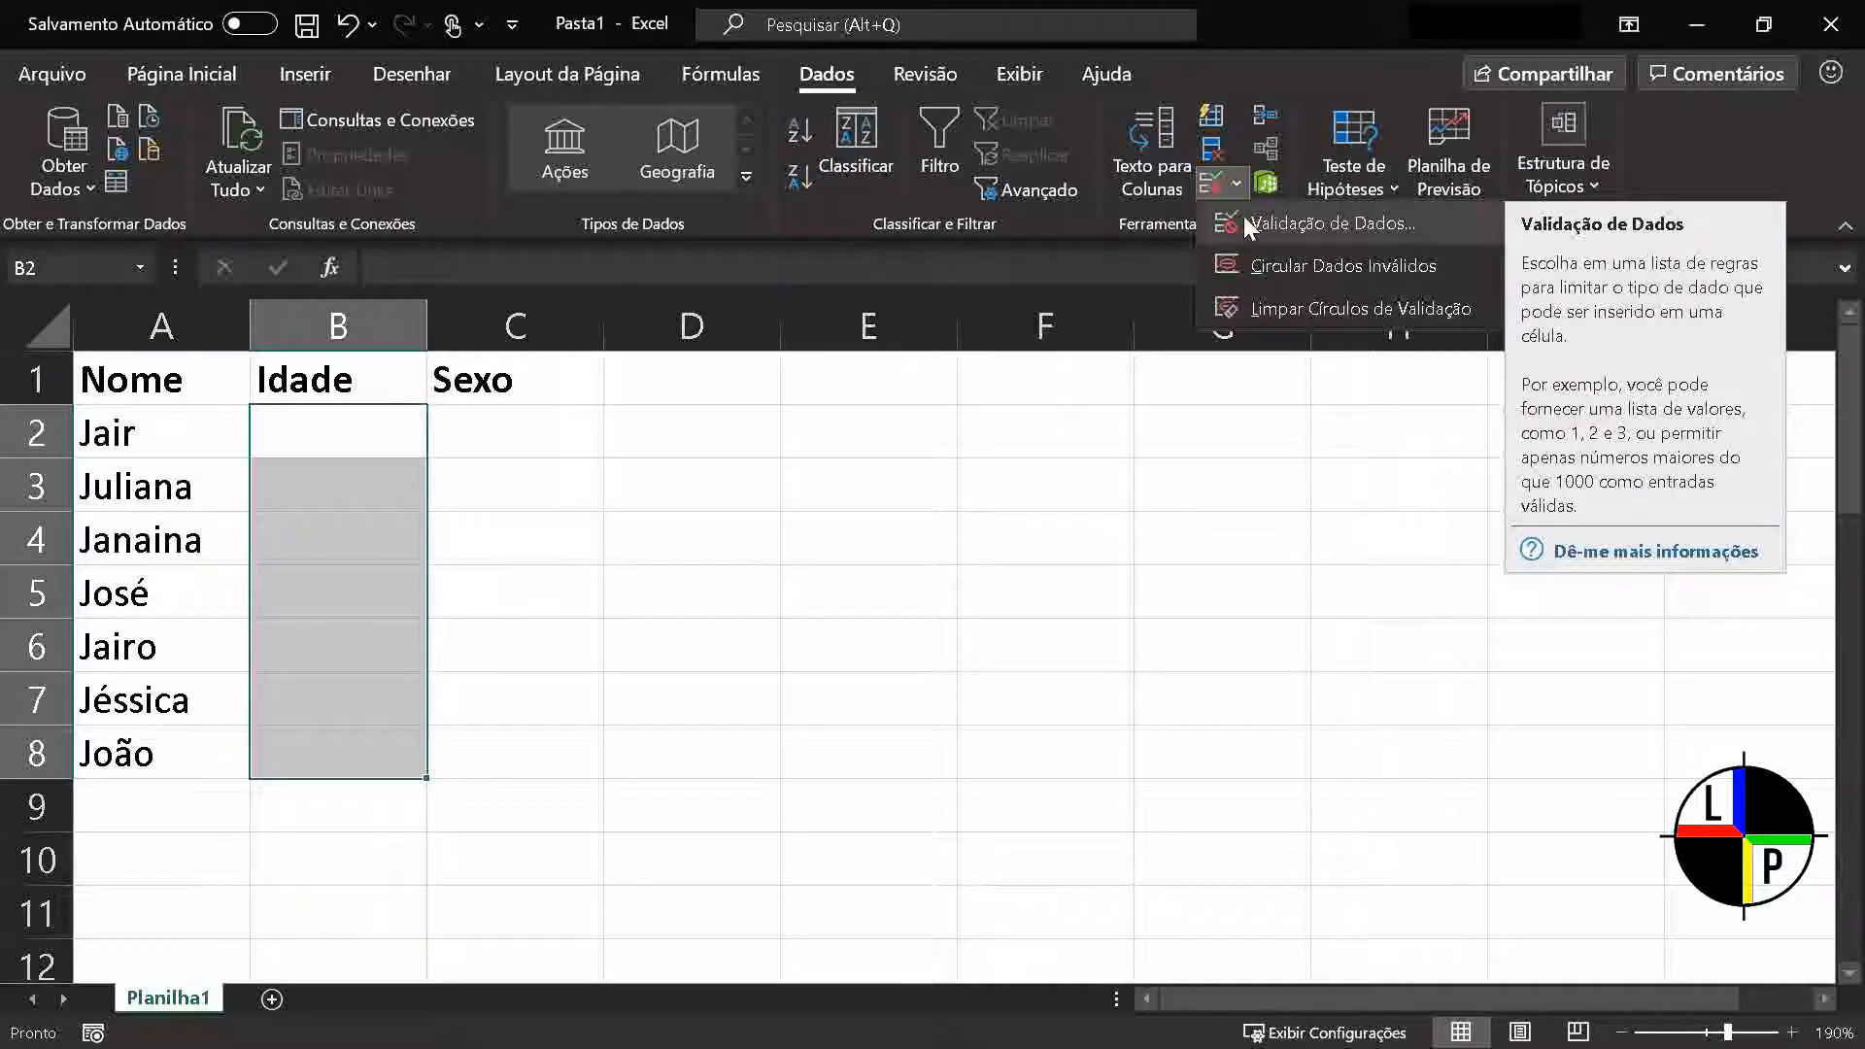
left_click(1247, 223)
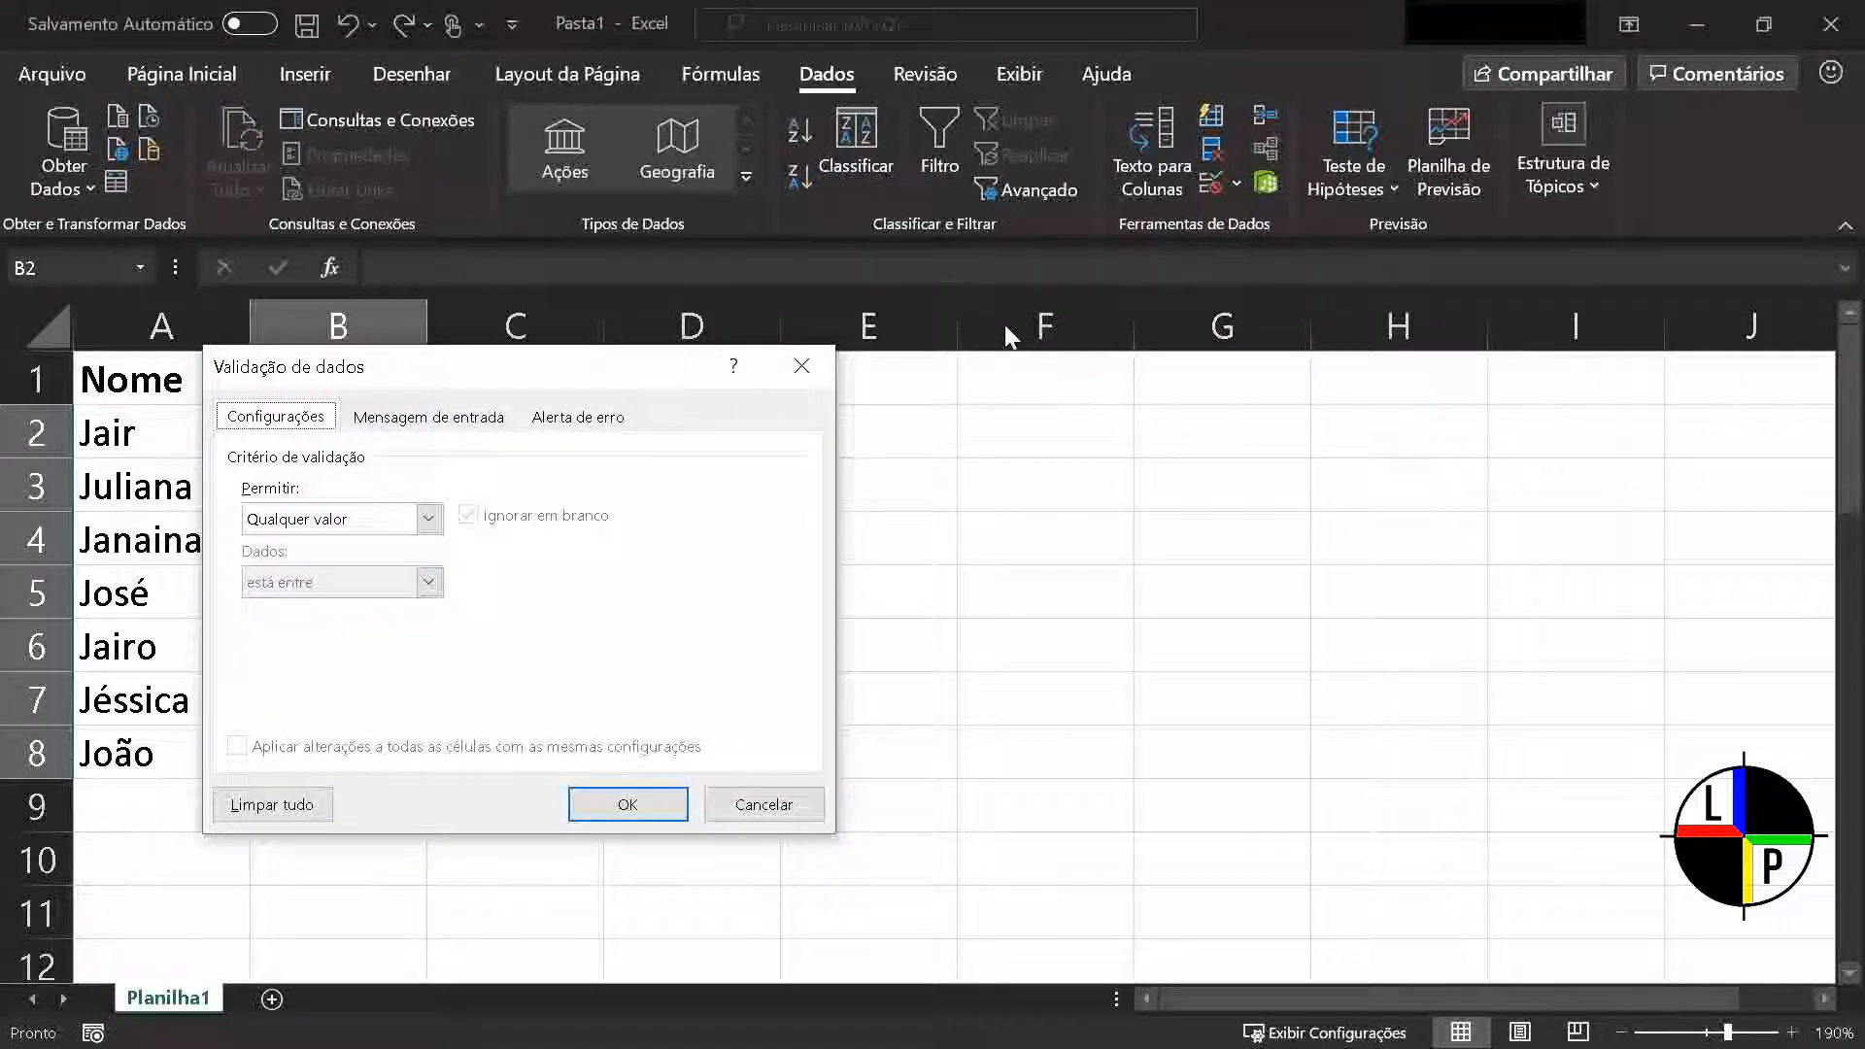
left_click_drag(652, 370, 1030, 382)
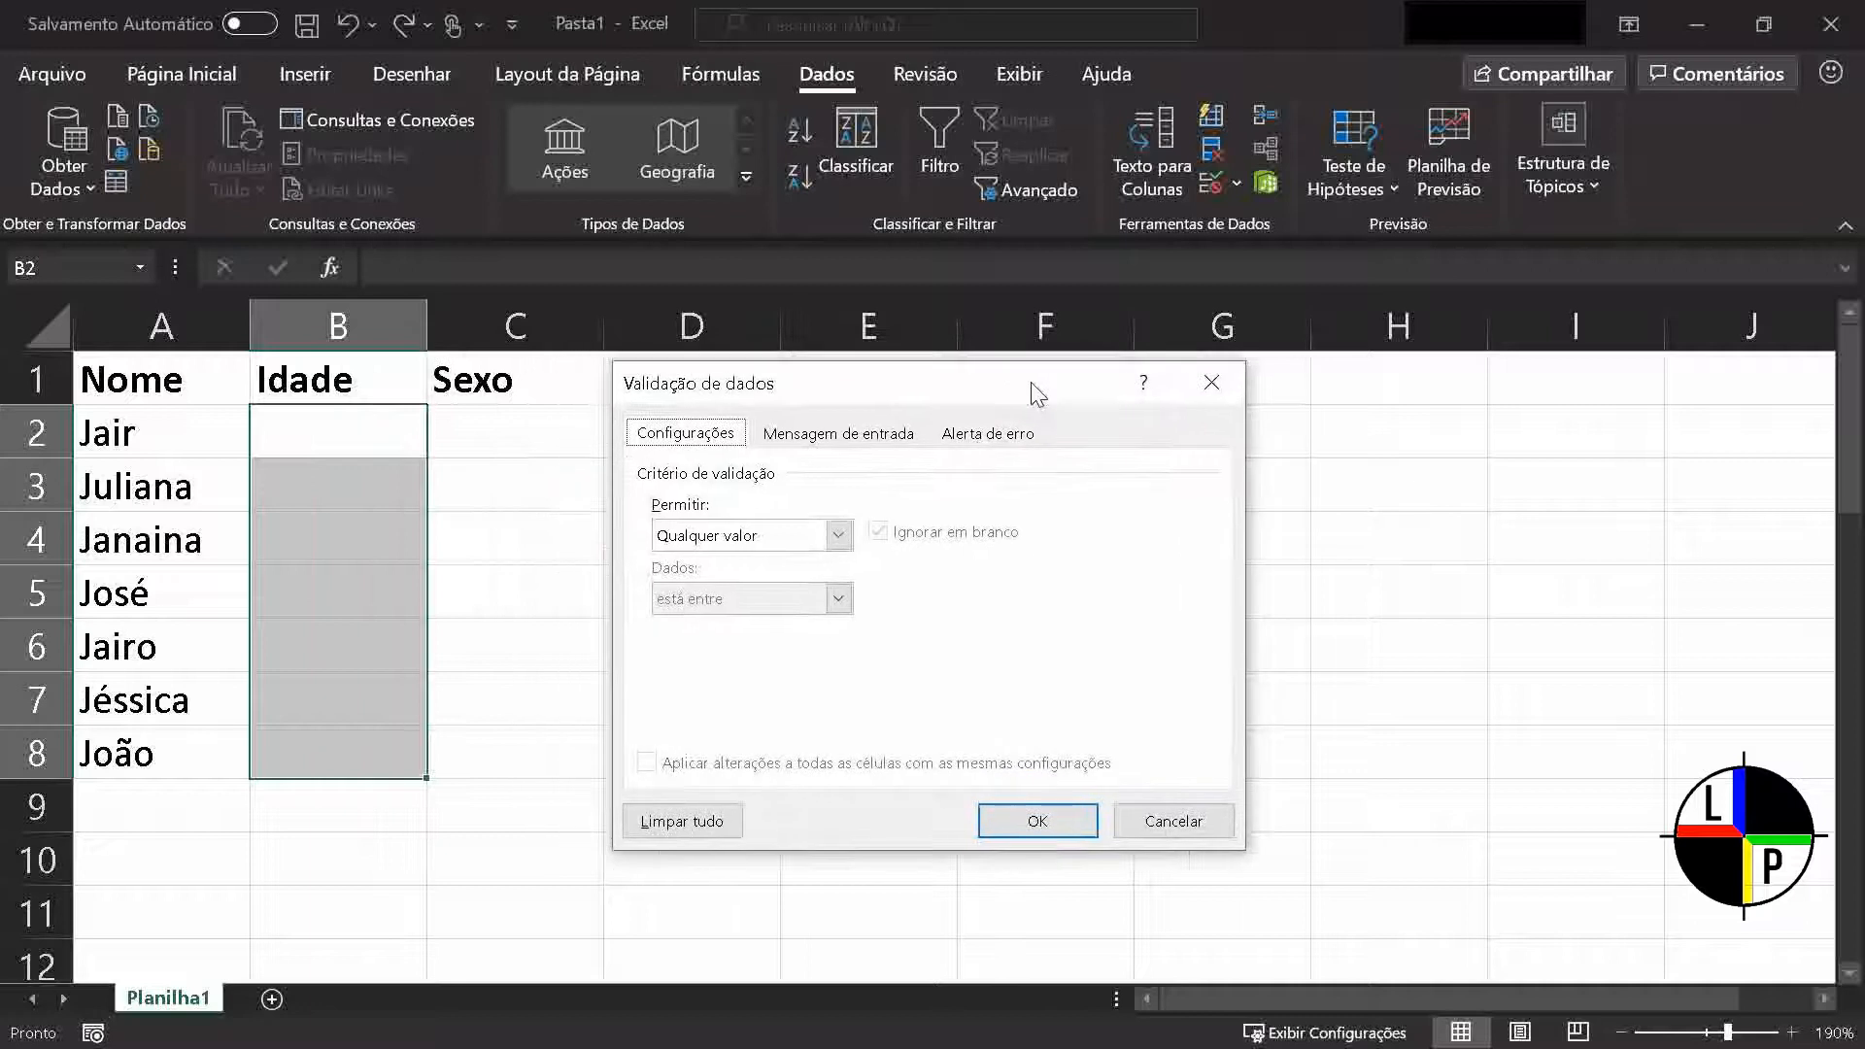
left_click(828, 533)
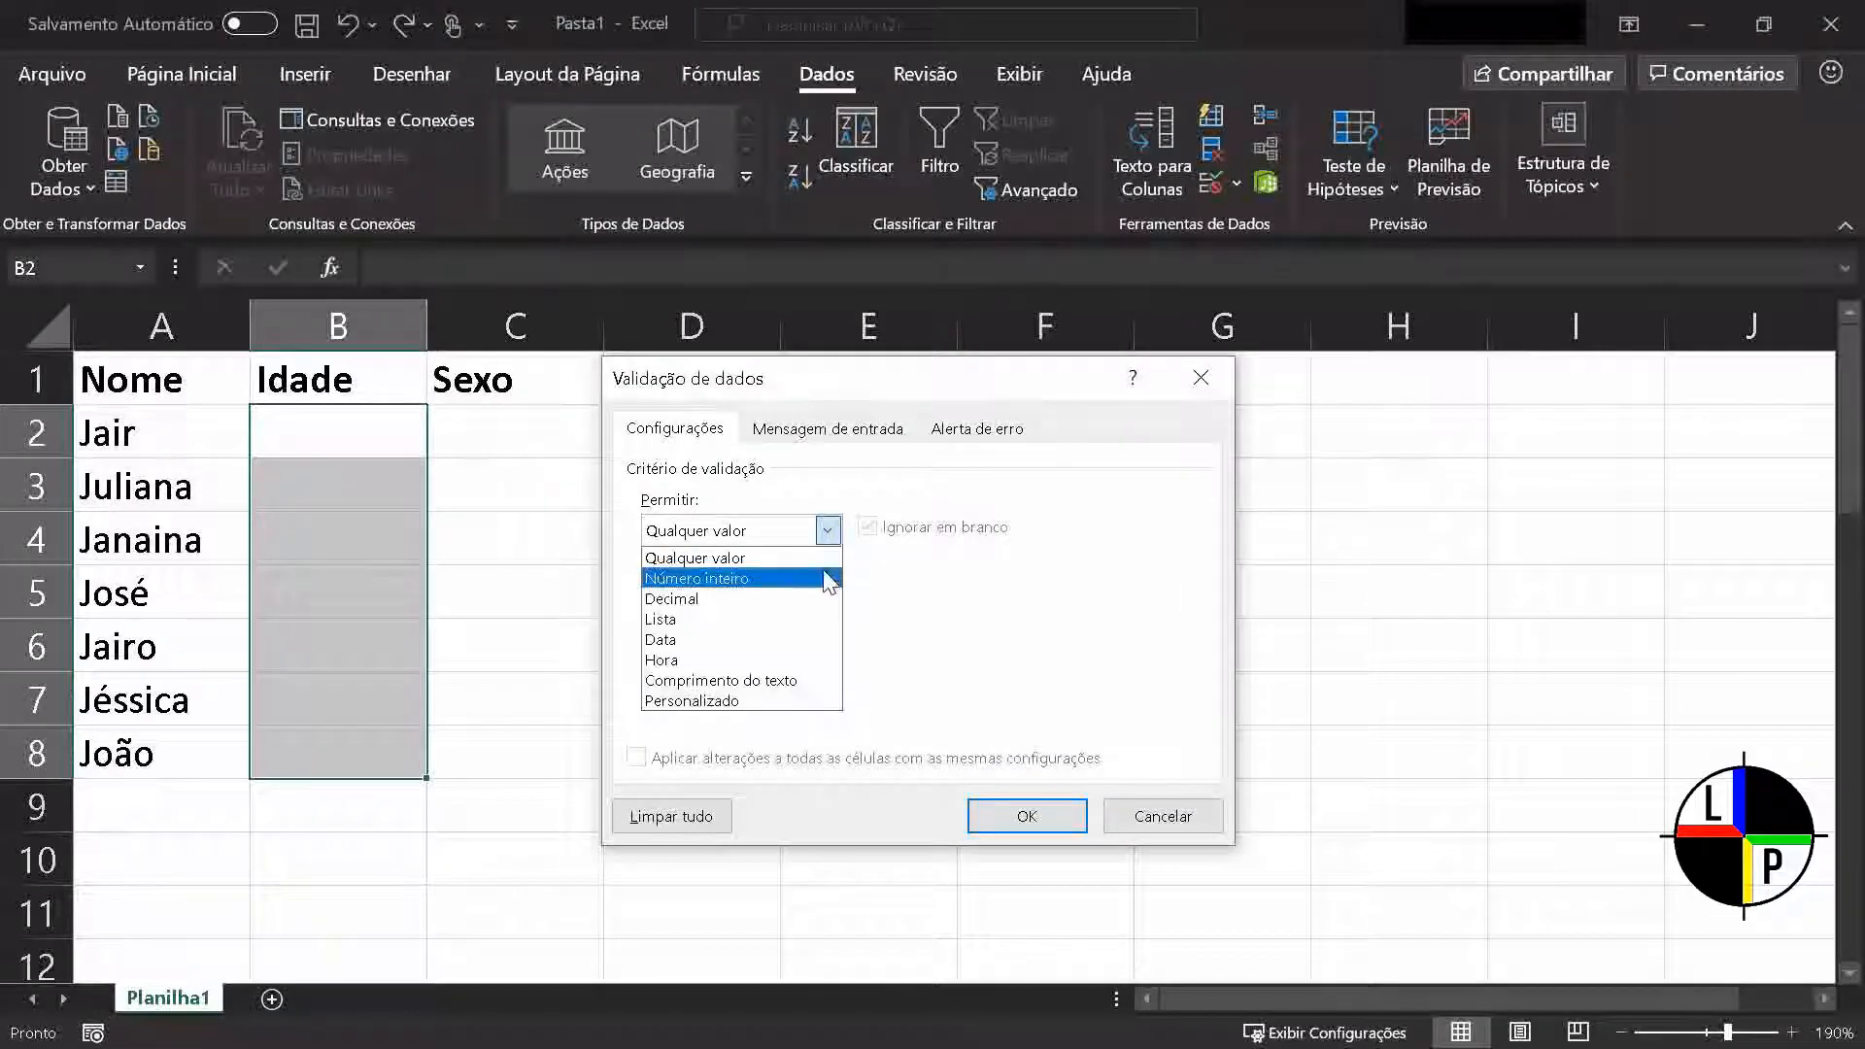
left_click(826, 582)
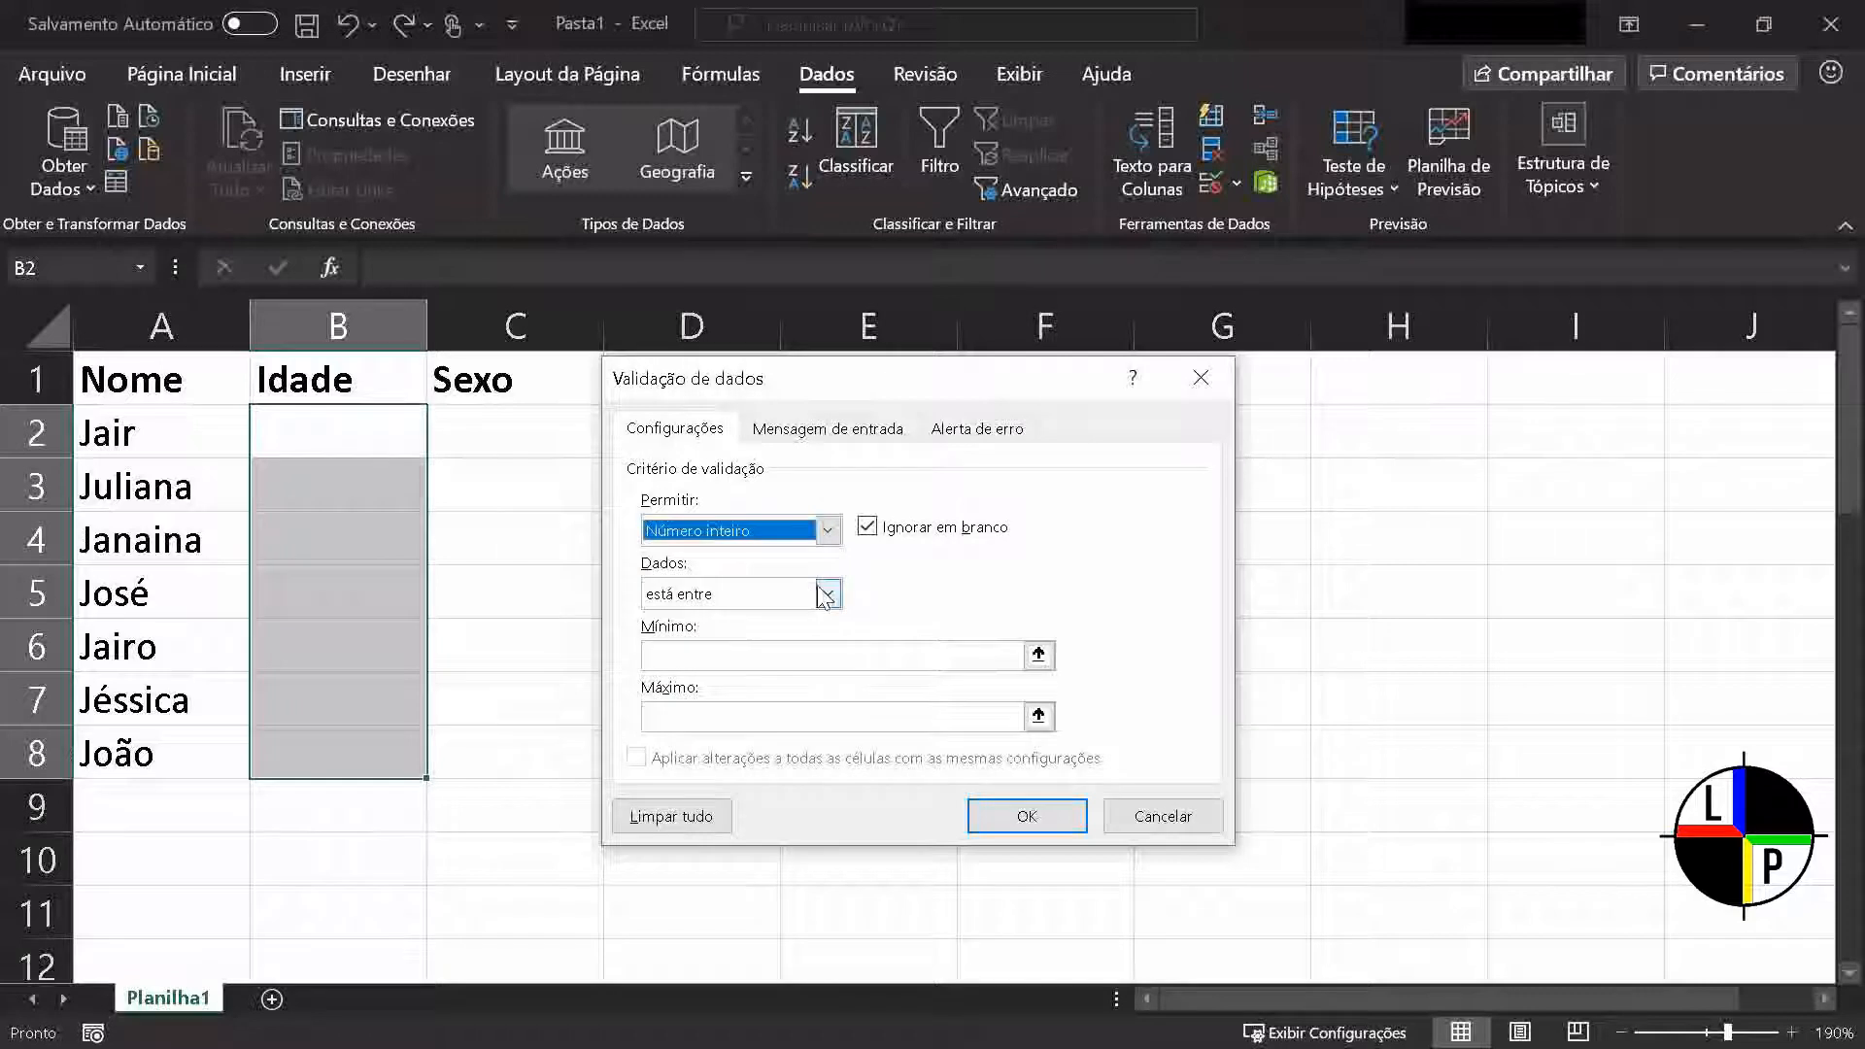
left_click(816, 594)
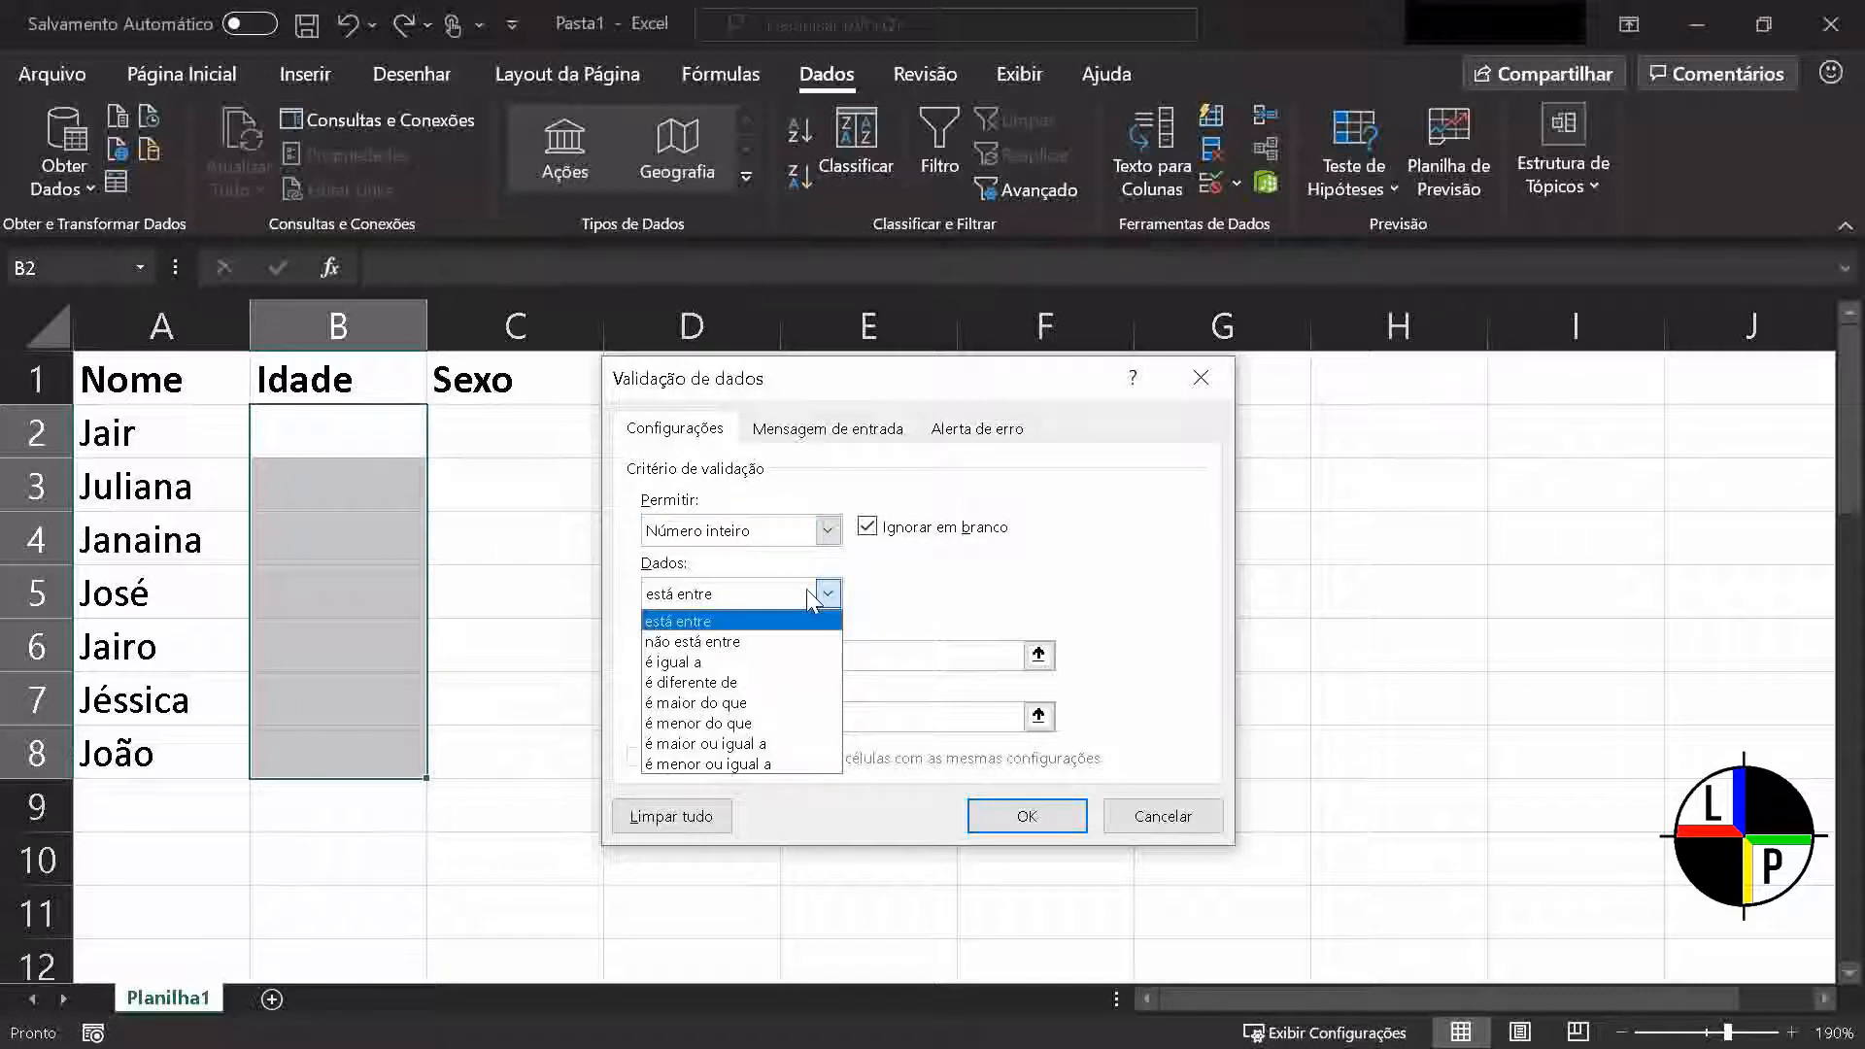
left_click(814, 618)
left_click(797, 658)
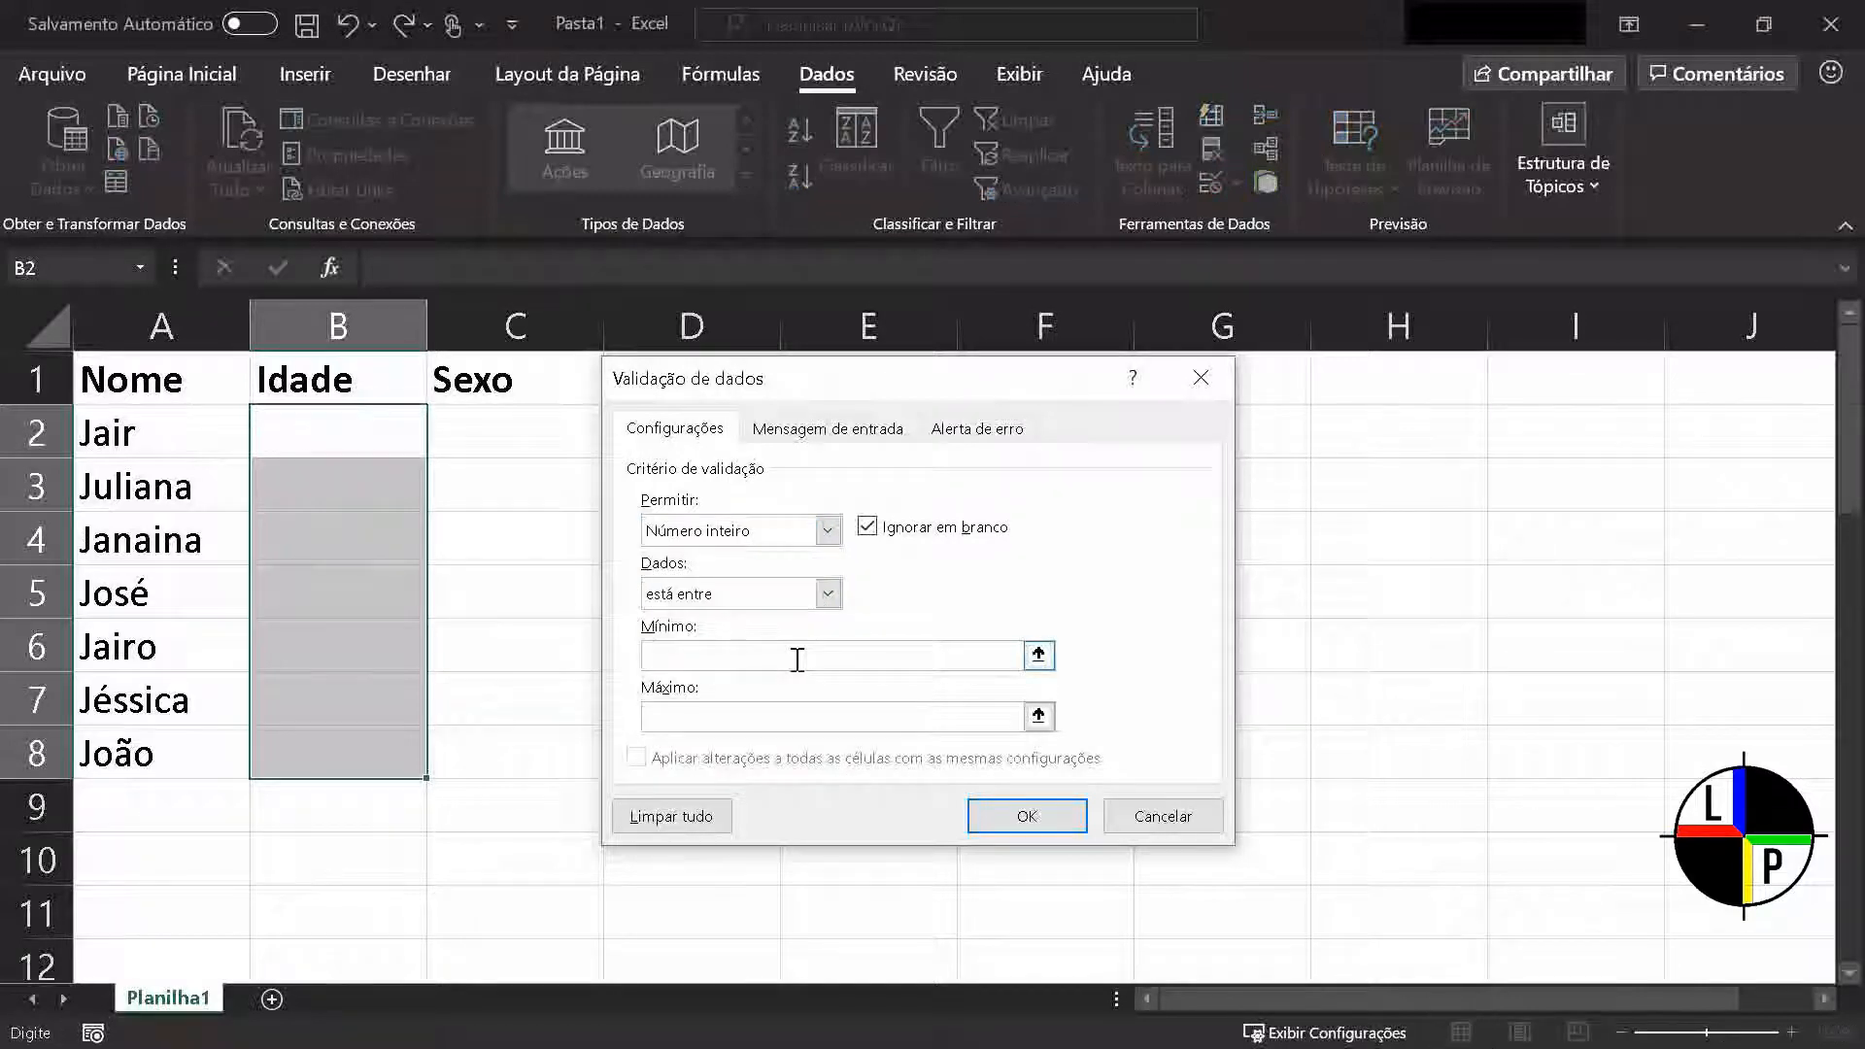
type("1")
left_click(794, 716)
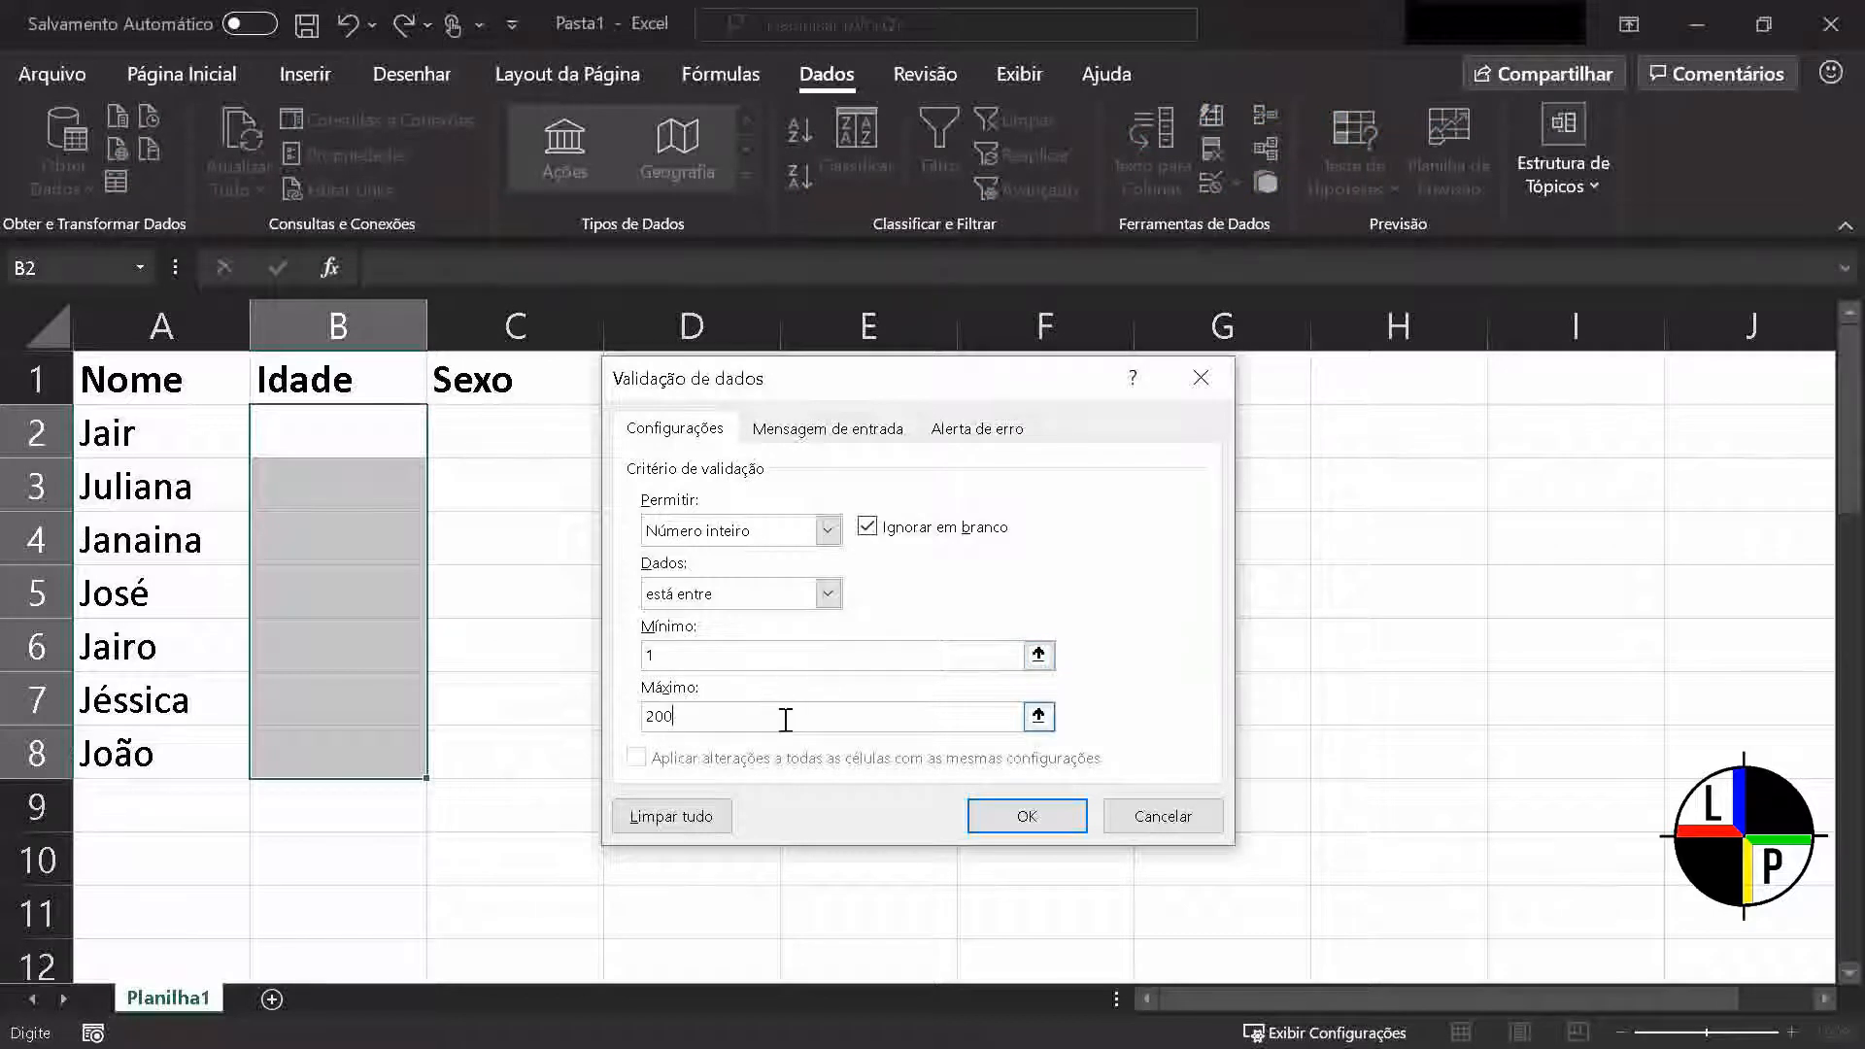
Add the validation input message "Insira um valor para idade entre 1 e 200 anos." with the title "Atenção!"
left_click(830, 431)
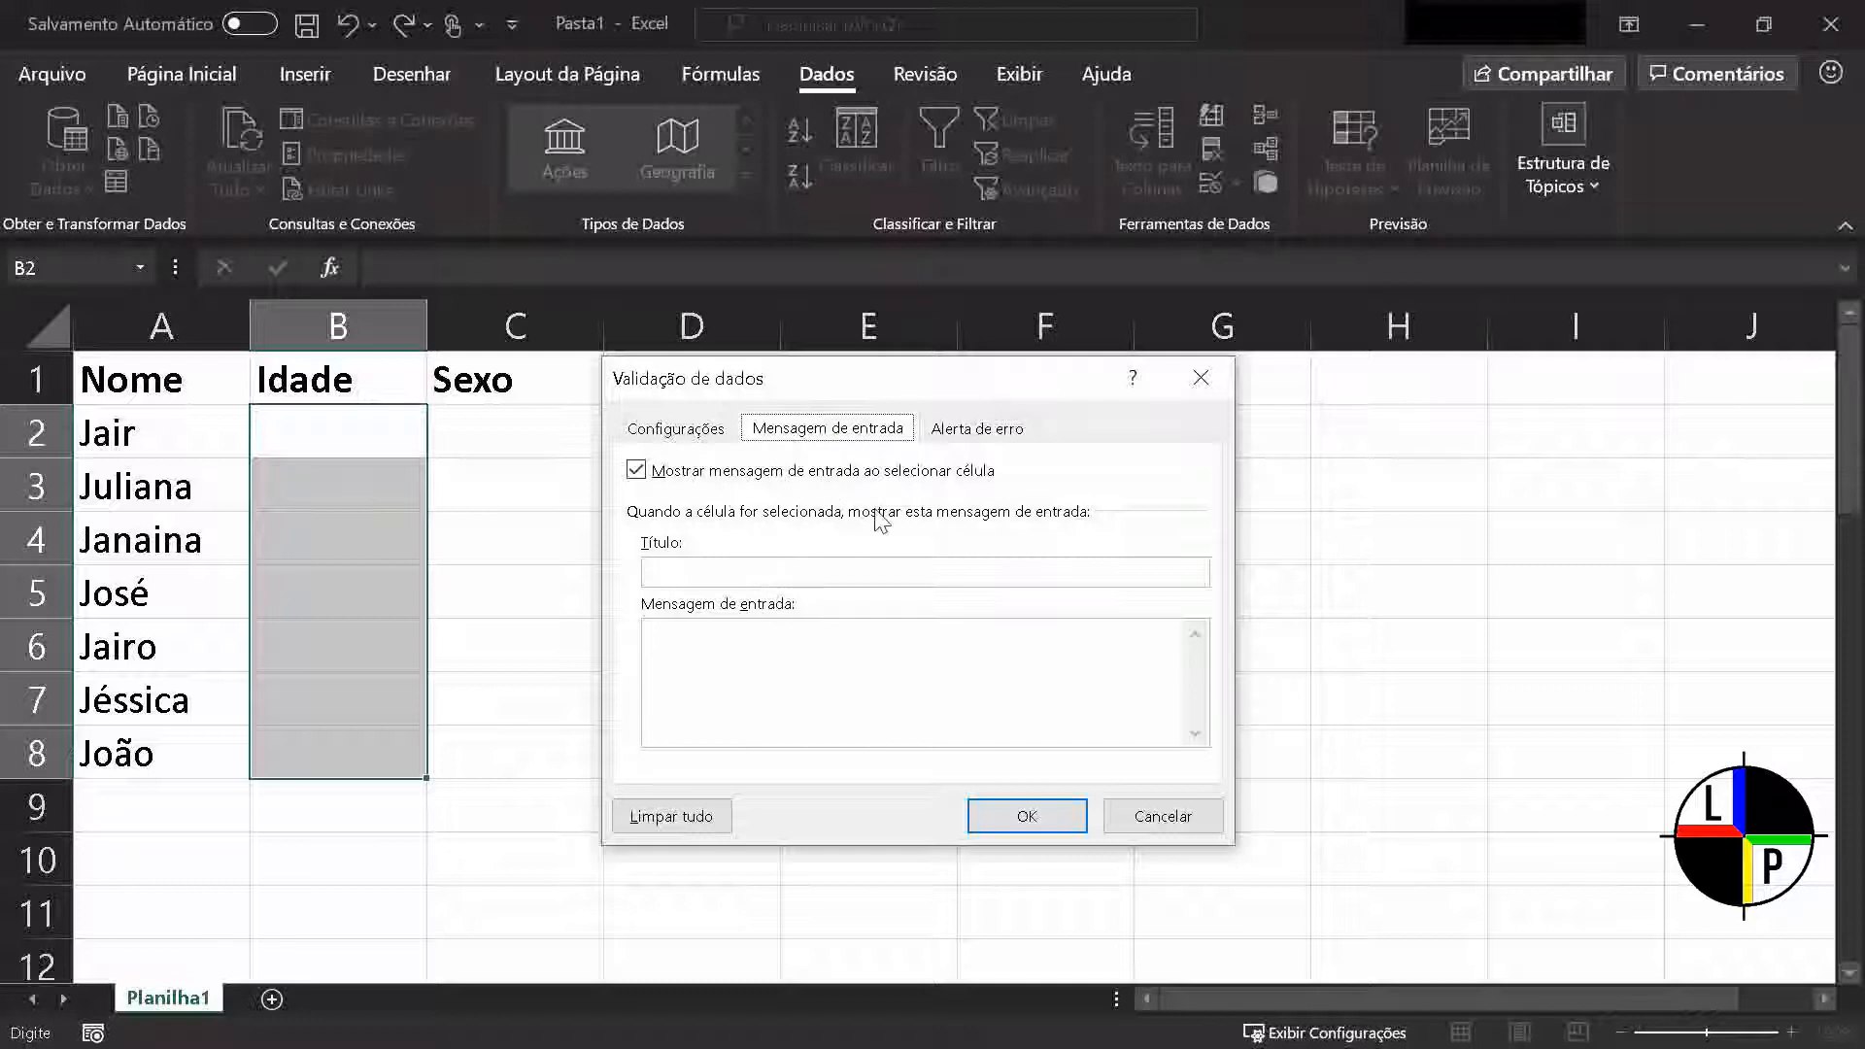
left_click(915, 580)
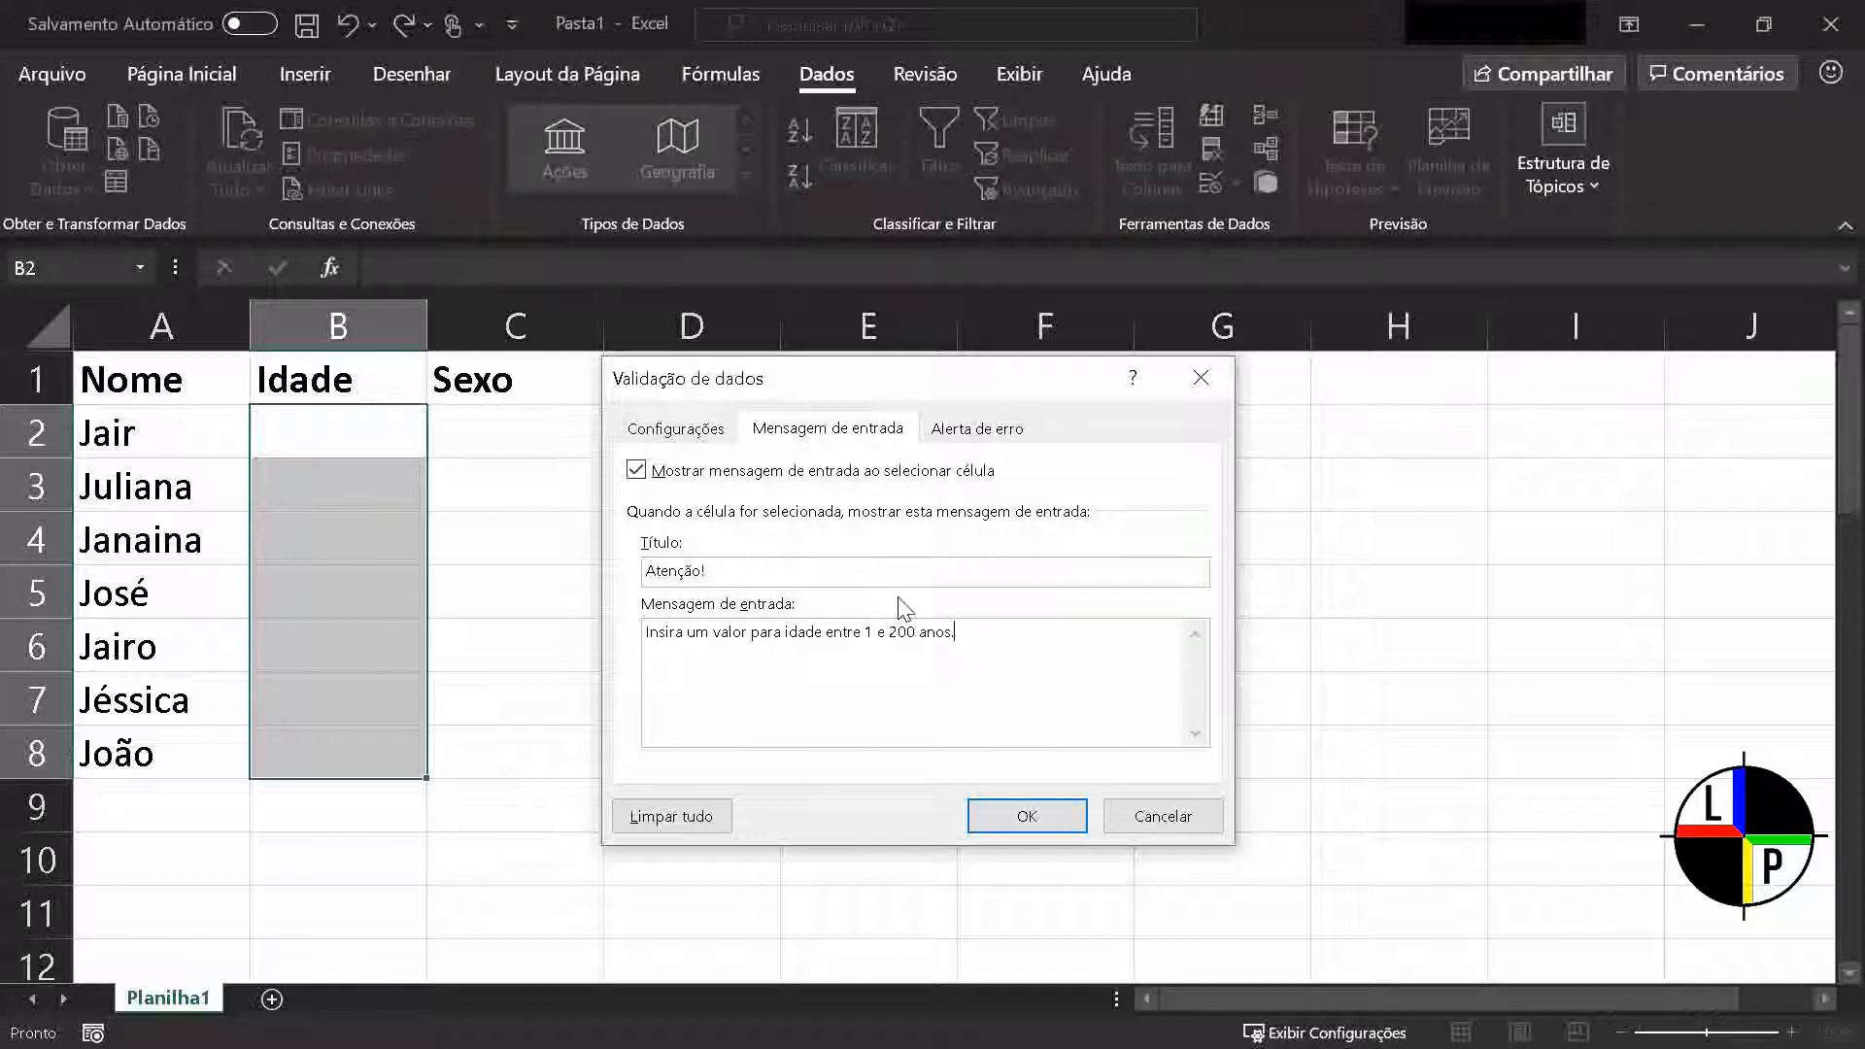
Compare the Parar, Aviso and Informações styles for the validation's error alert, ending on Parar
left_click(949, 430)
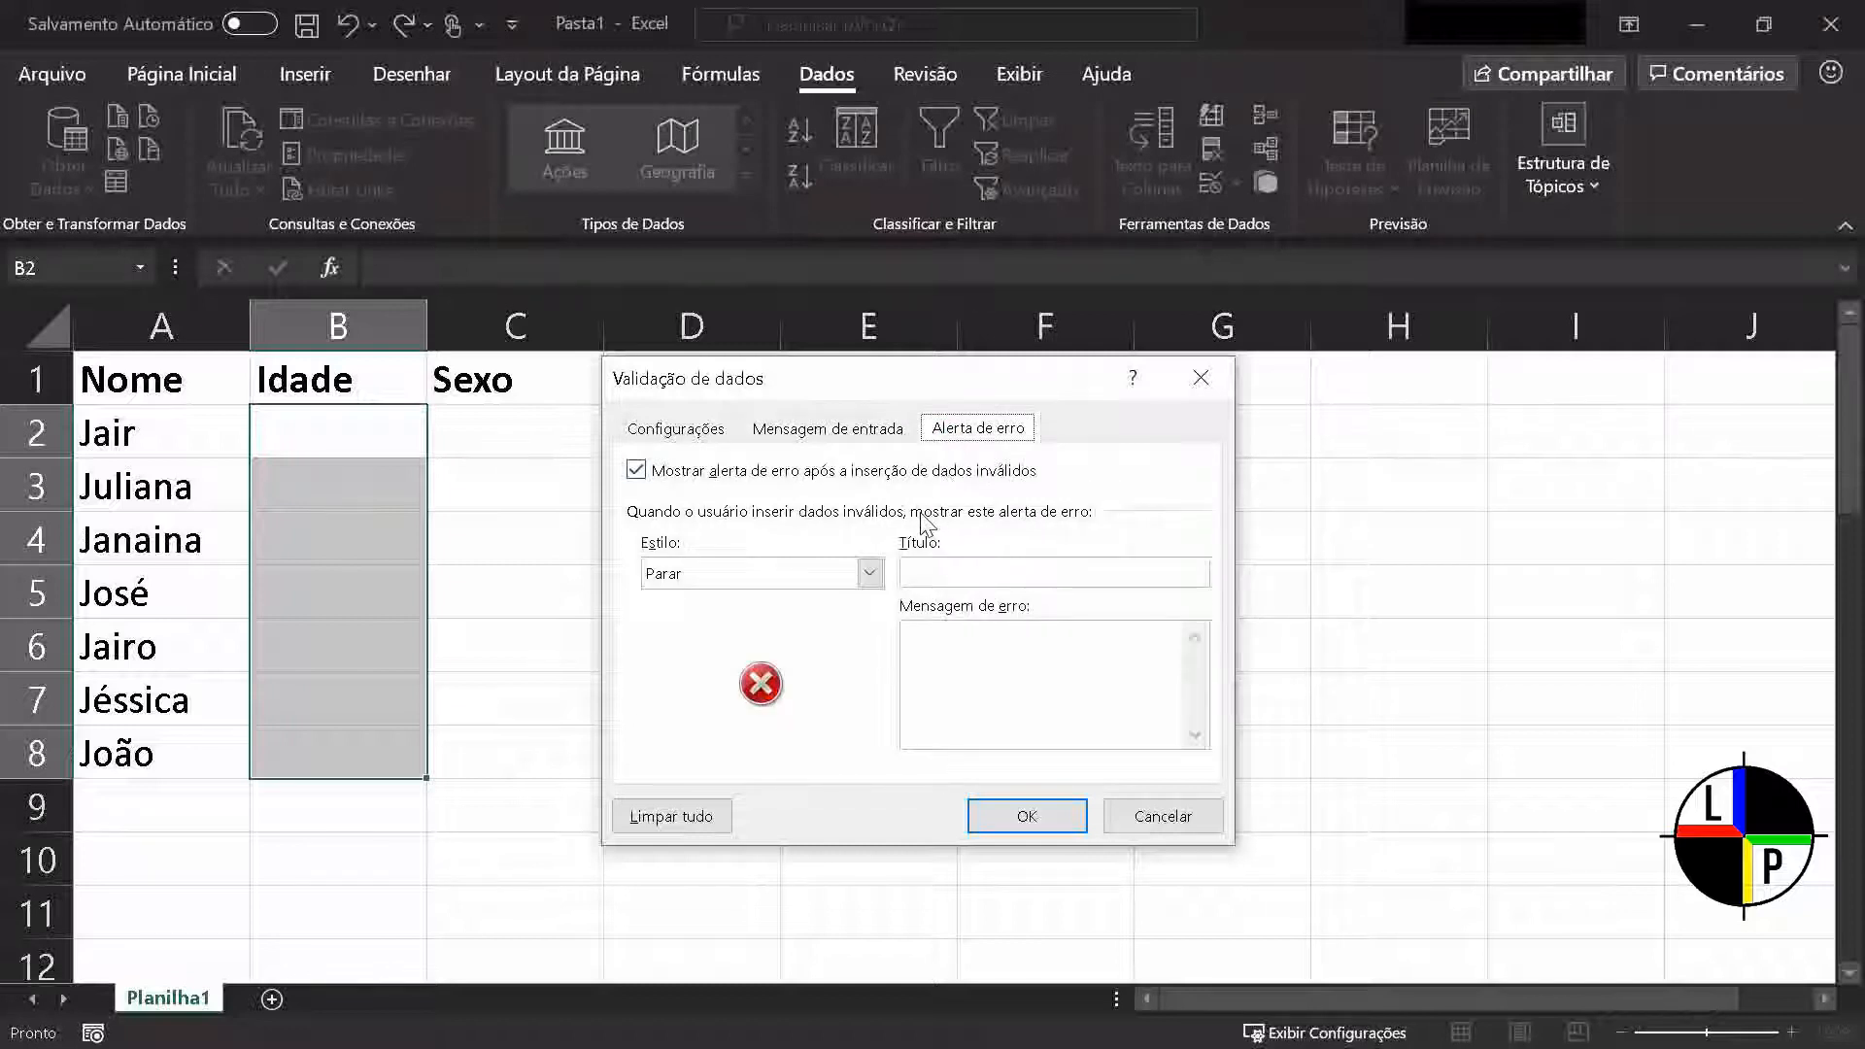
left_click(869, 574)
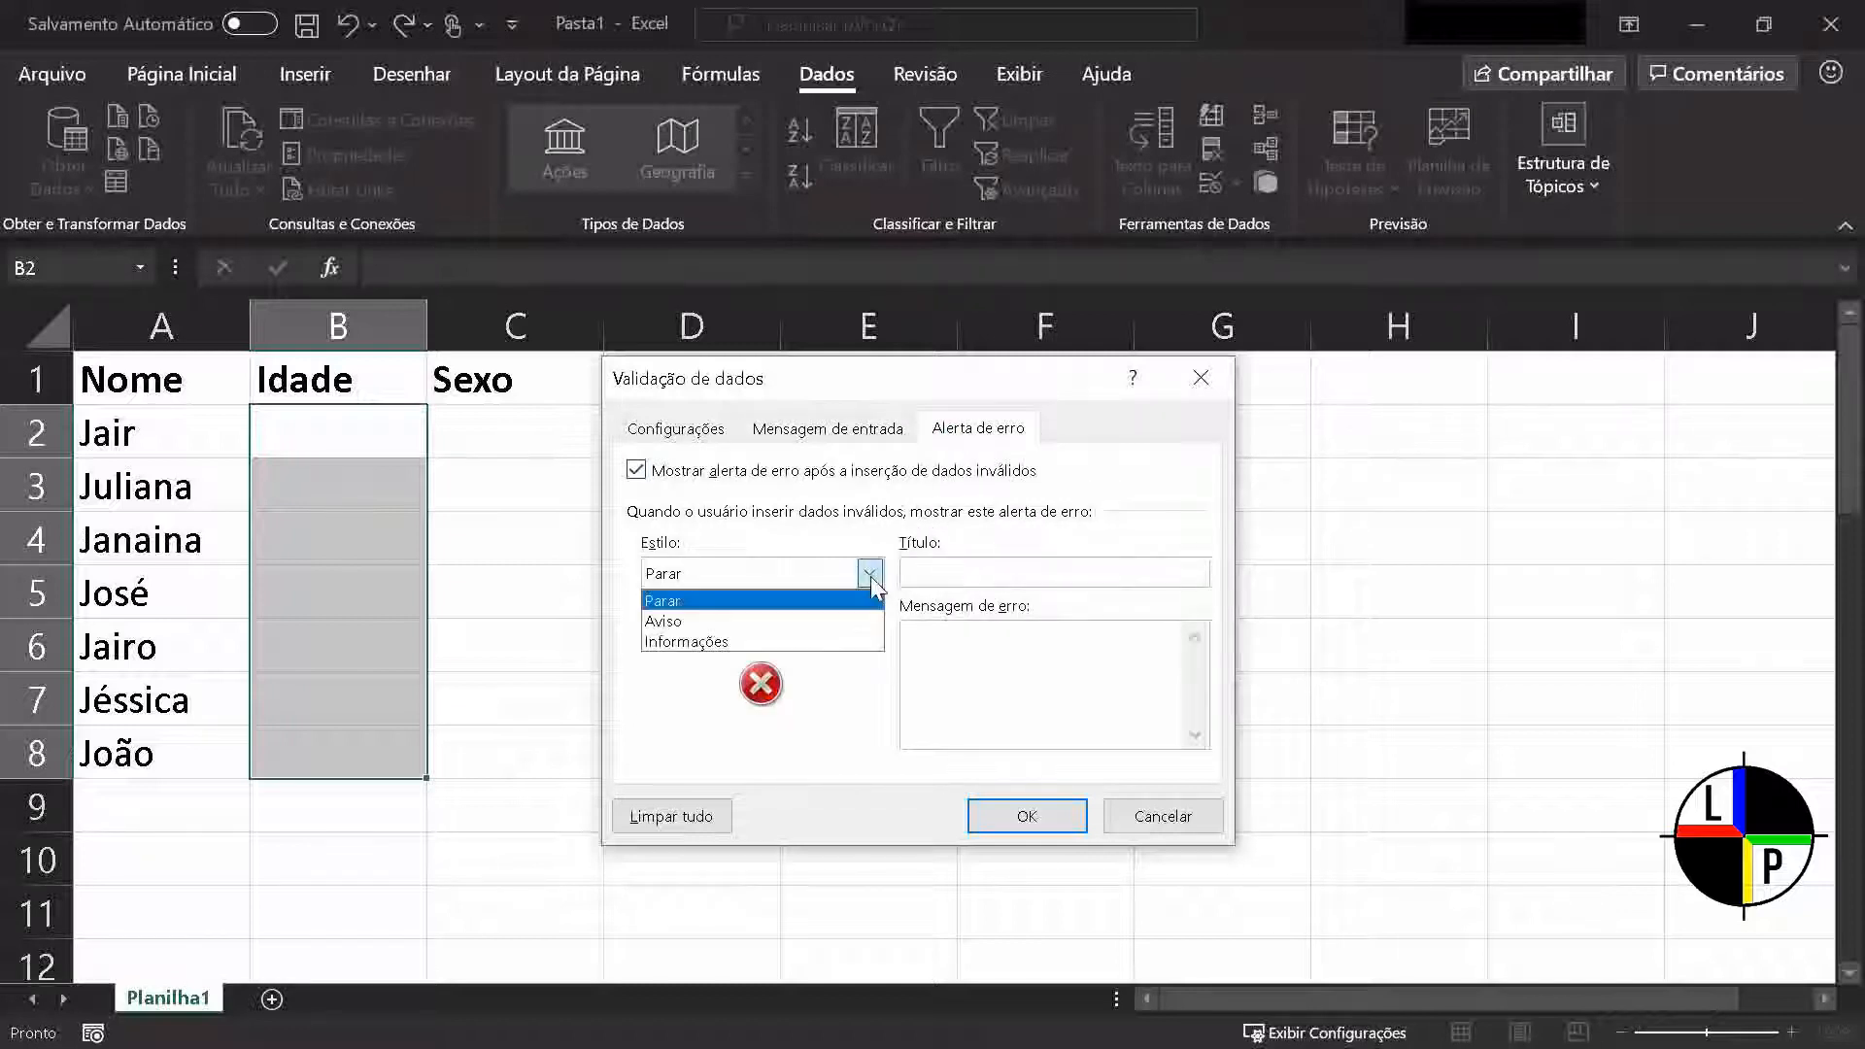
left_click(869, 573)
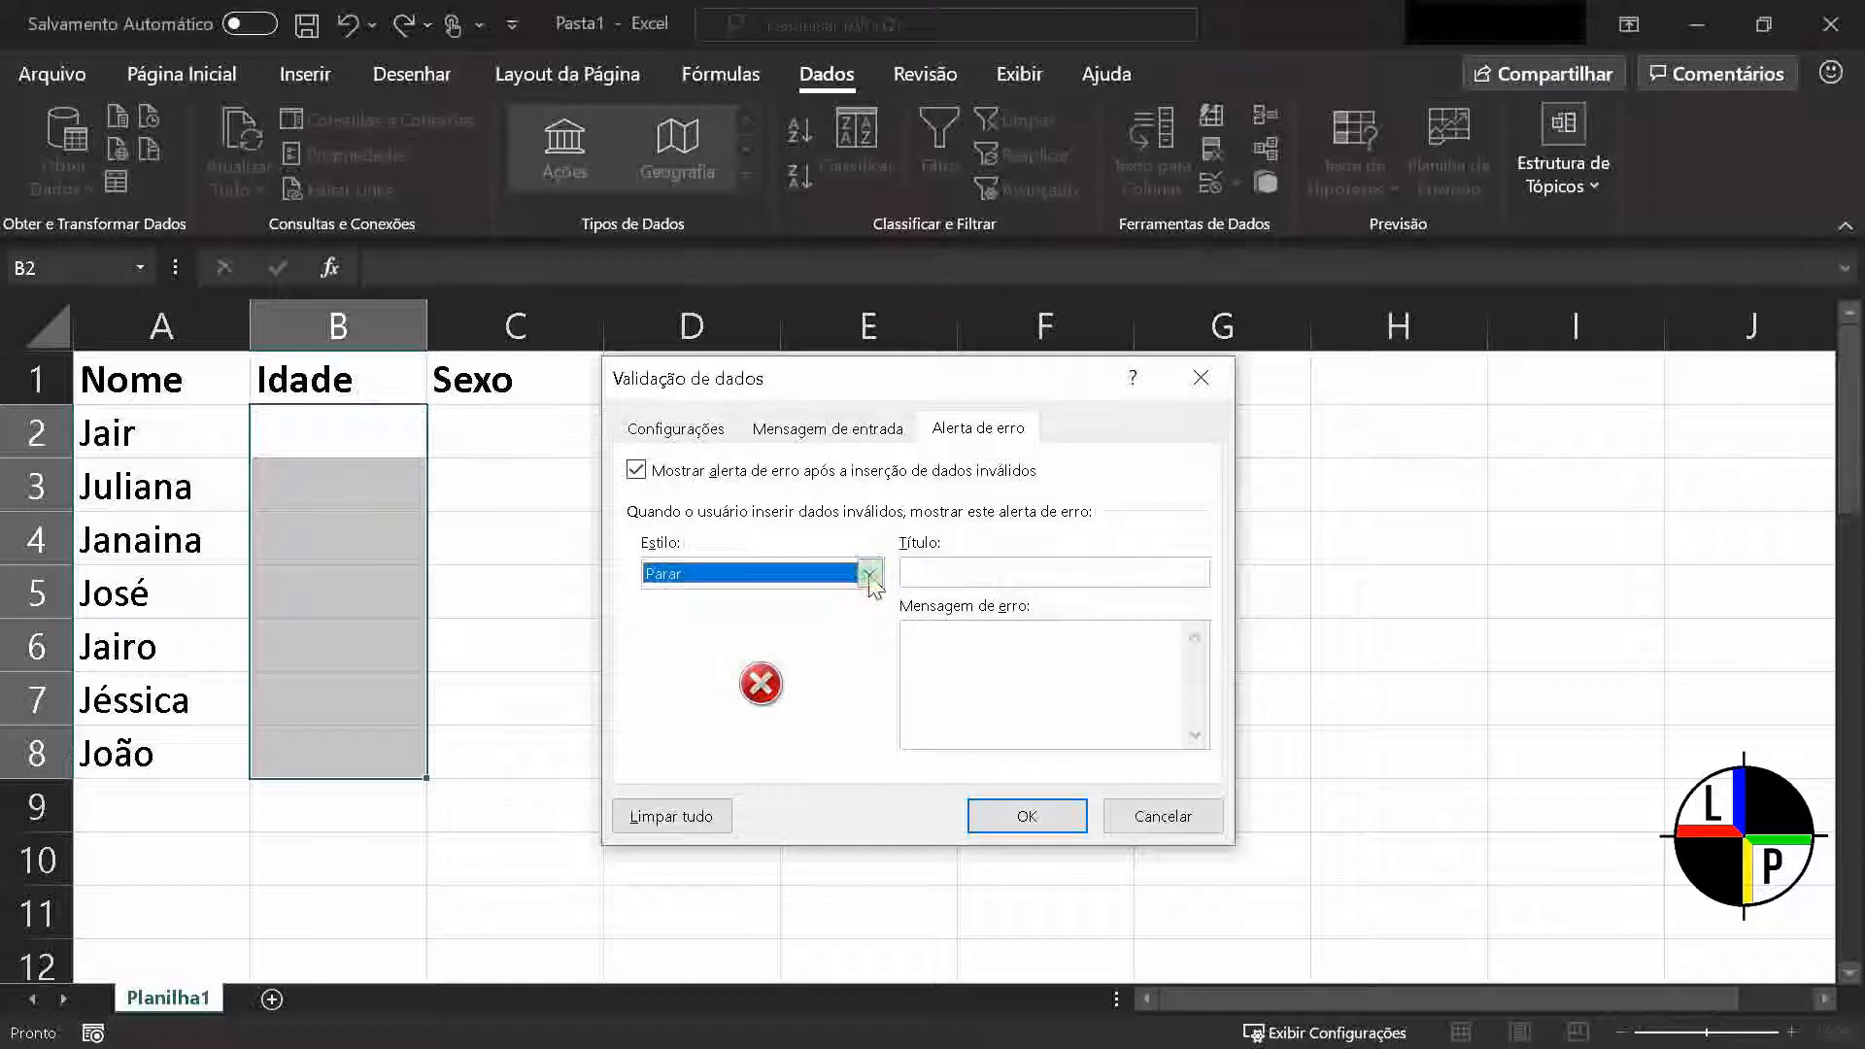
left_click(869, 574)
left_click(871, 620)
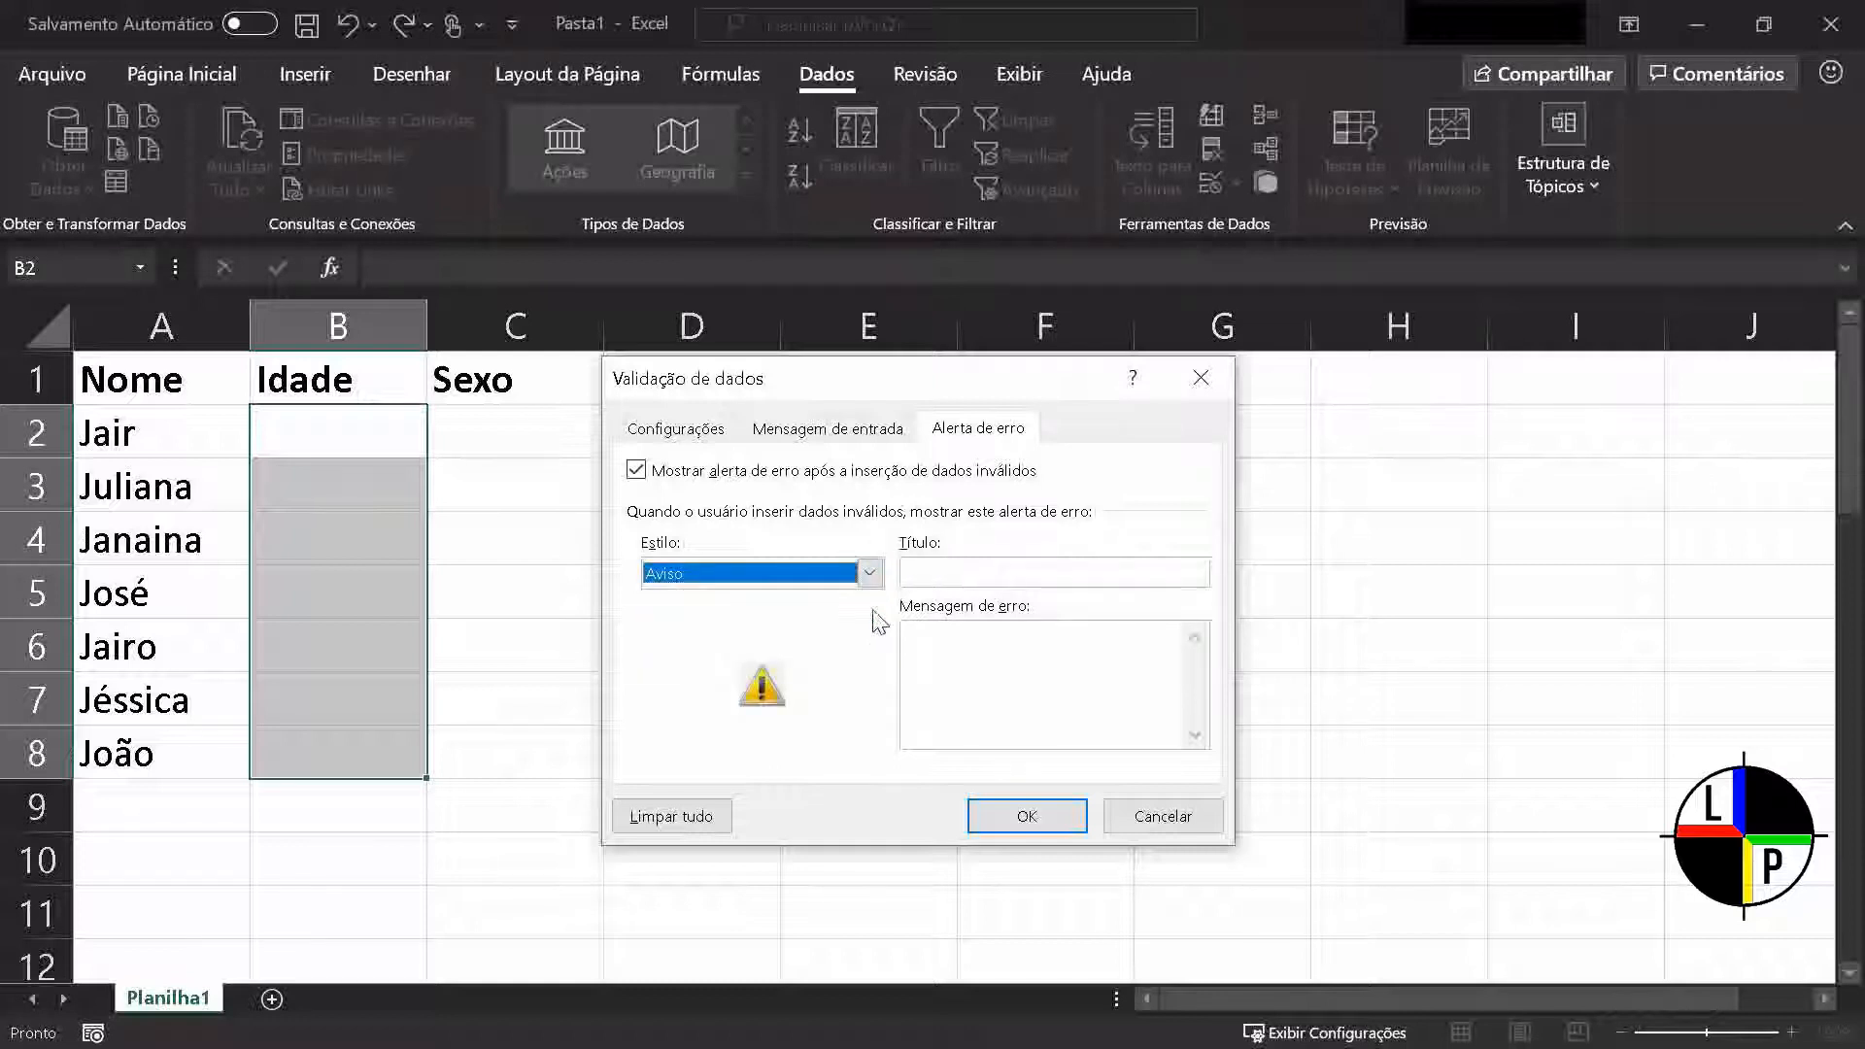
left_click(870, 574)
left_click(867, 642)
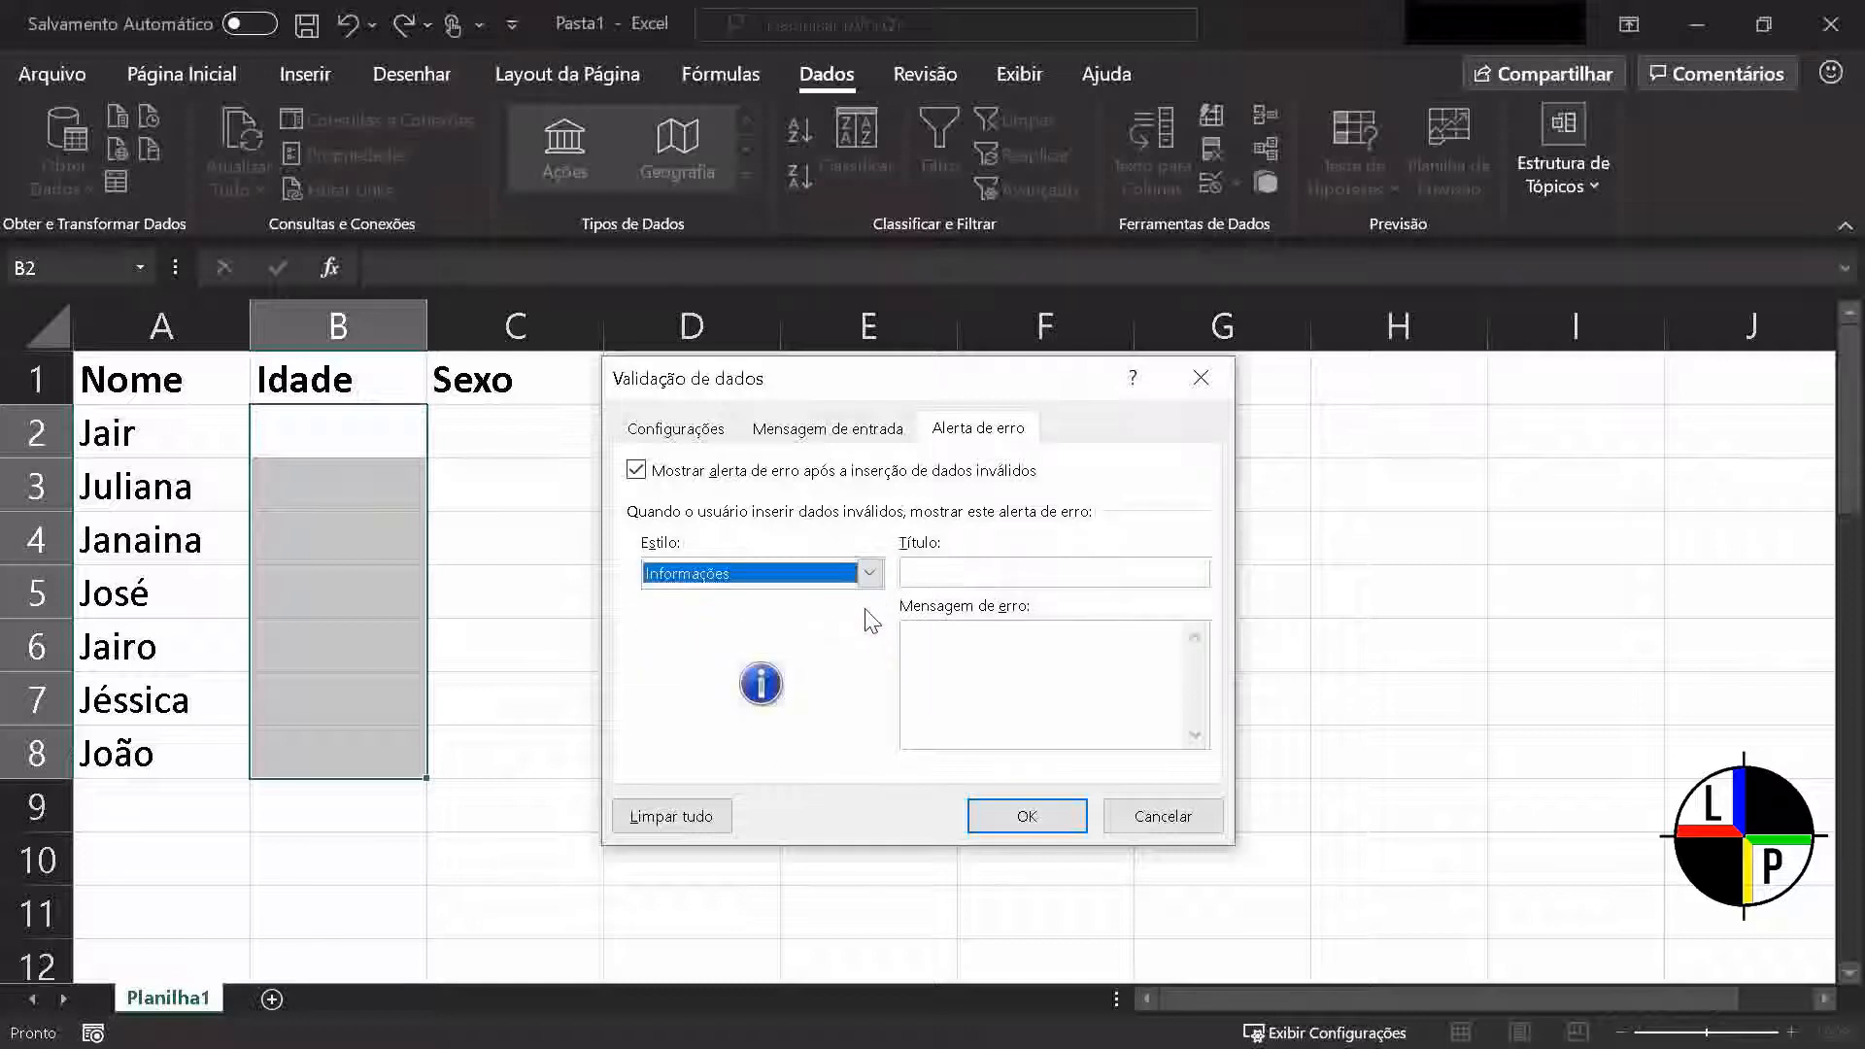
left_click(870, 574)
left_click(868, 601)
Give the error alert the title "Ops!" and the message "Você inseriu um dado errado.", and apply the validation
left_click(1005, 568)
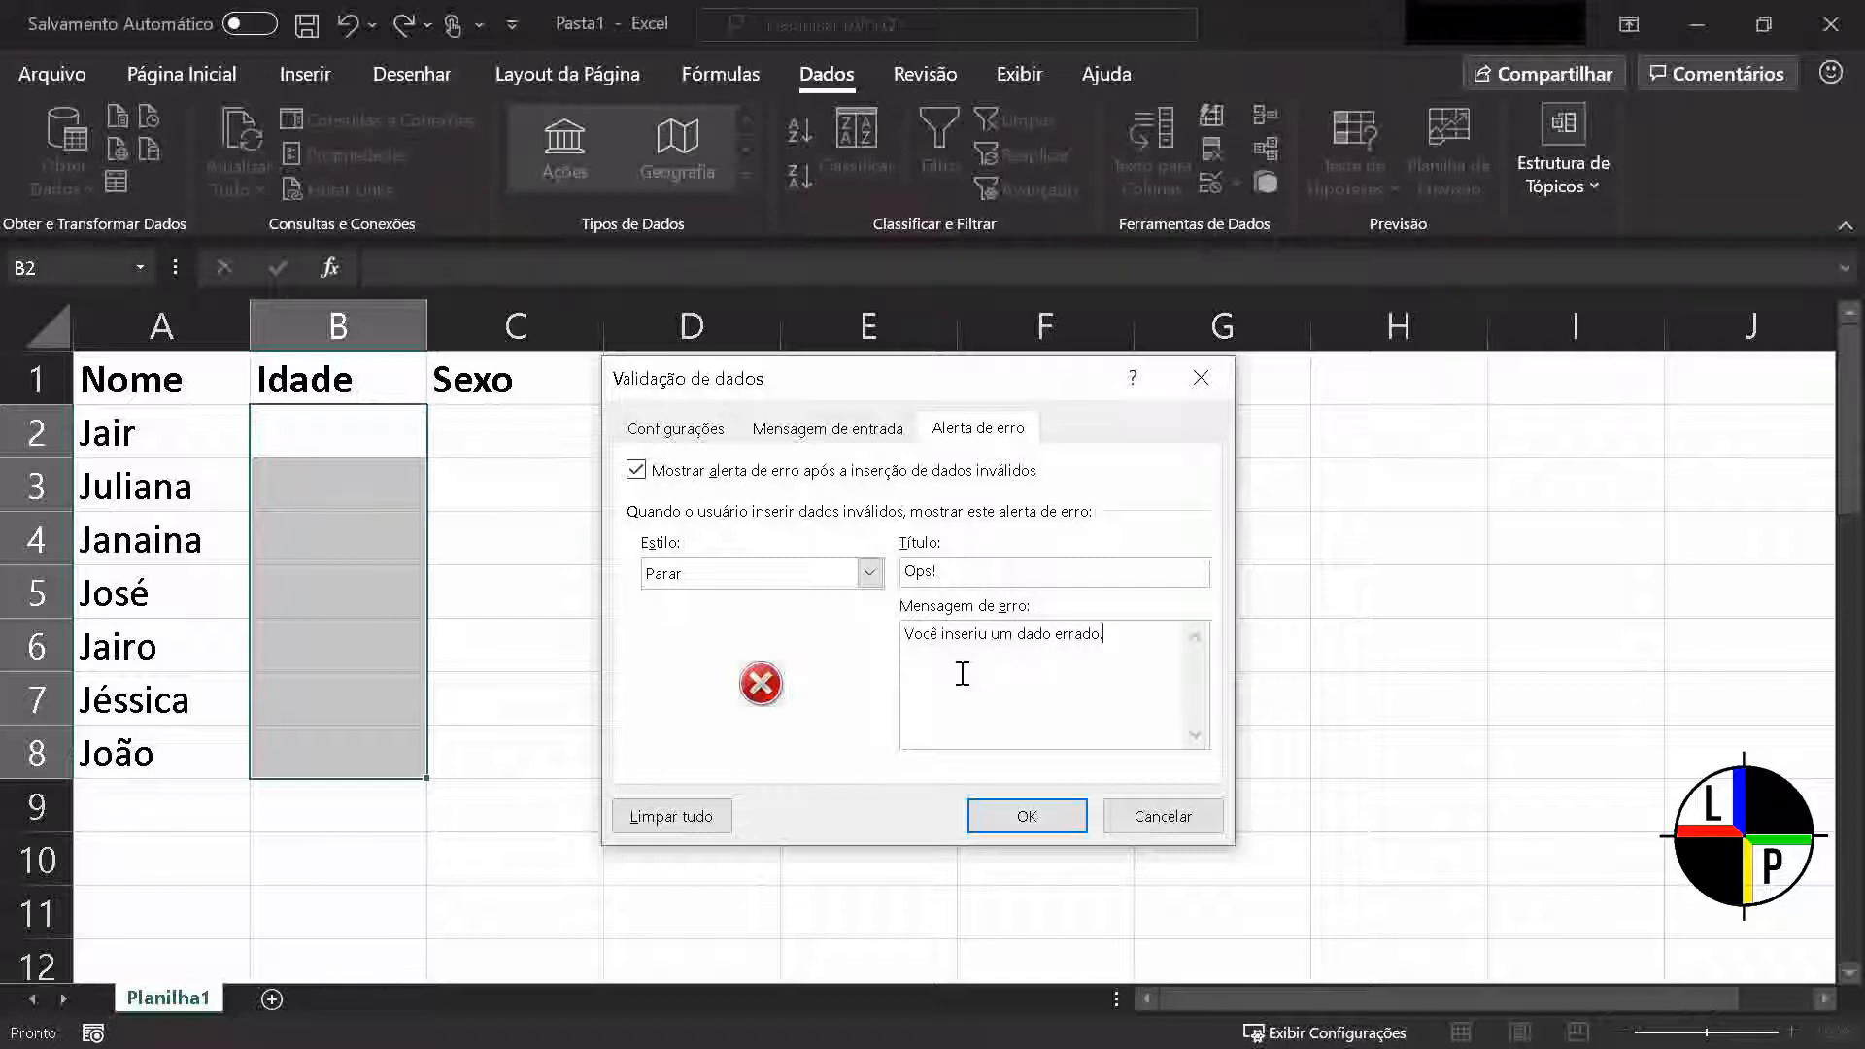
left_click(996, 810)
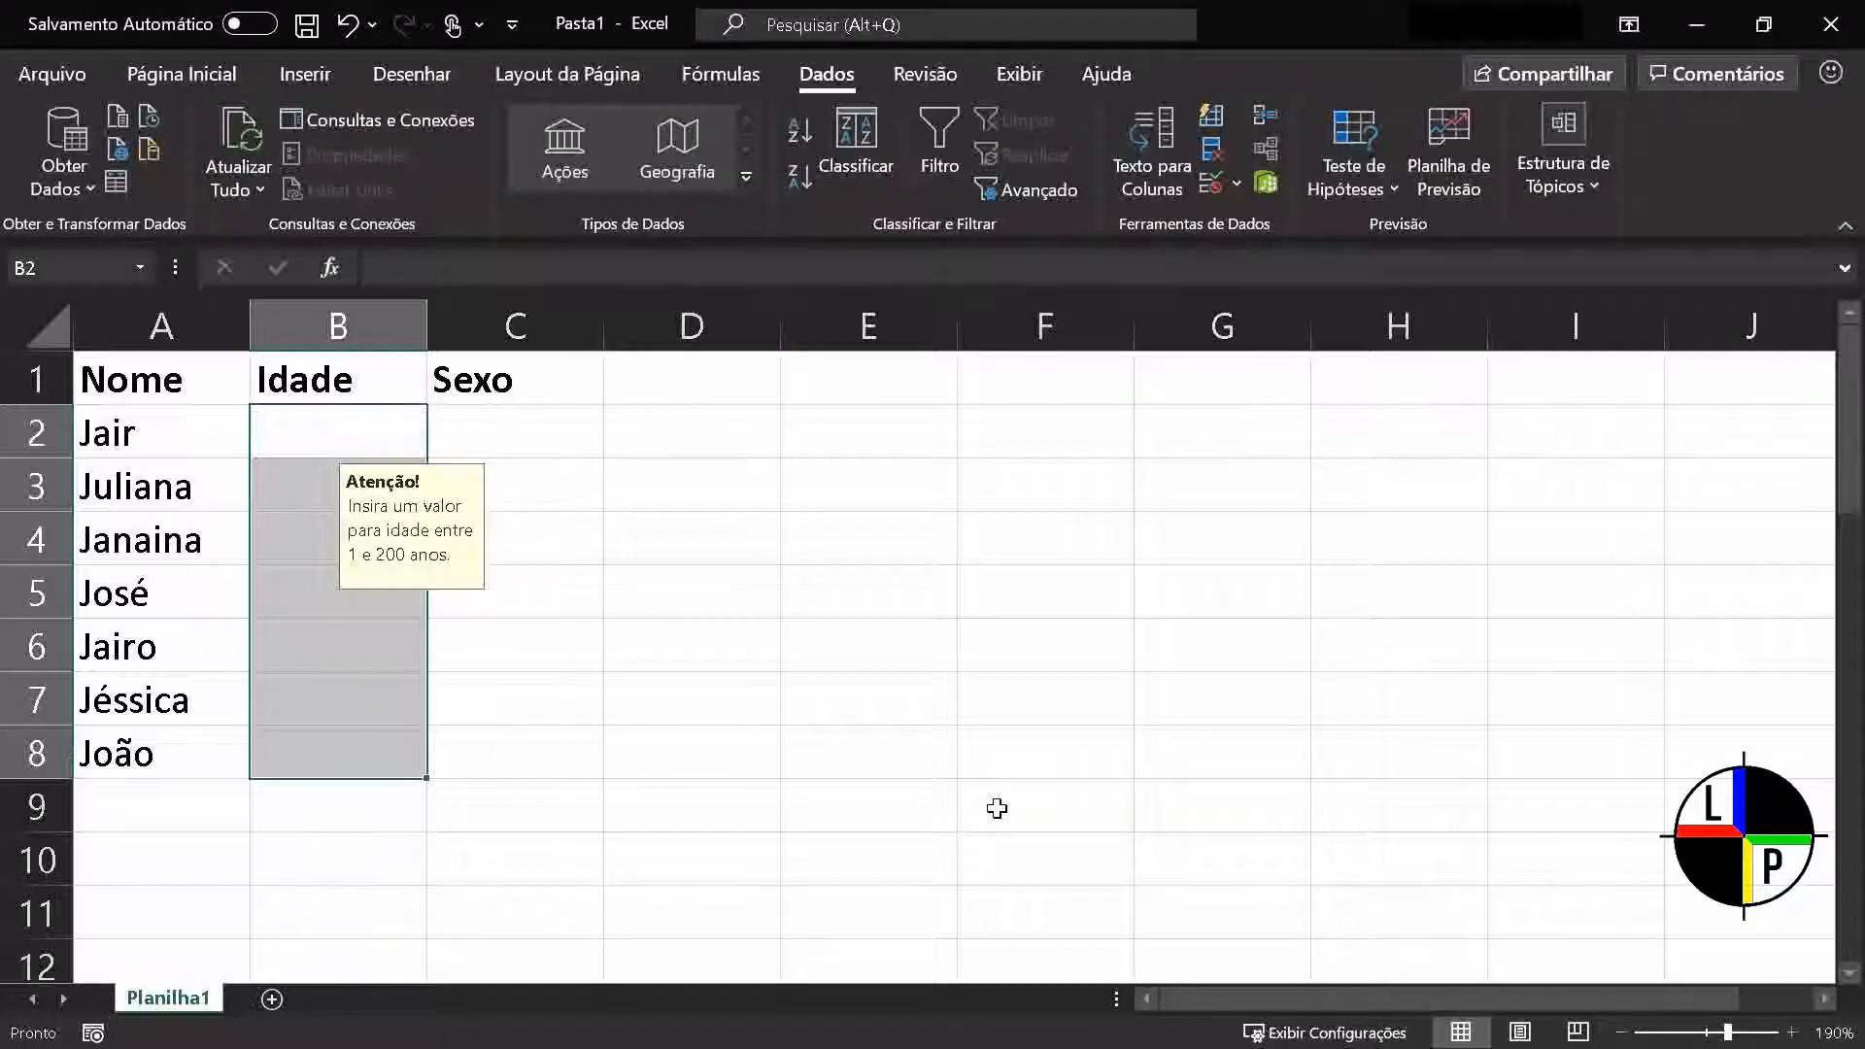
left_click(996, 808)
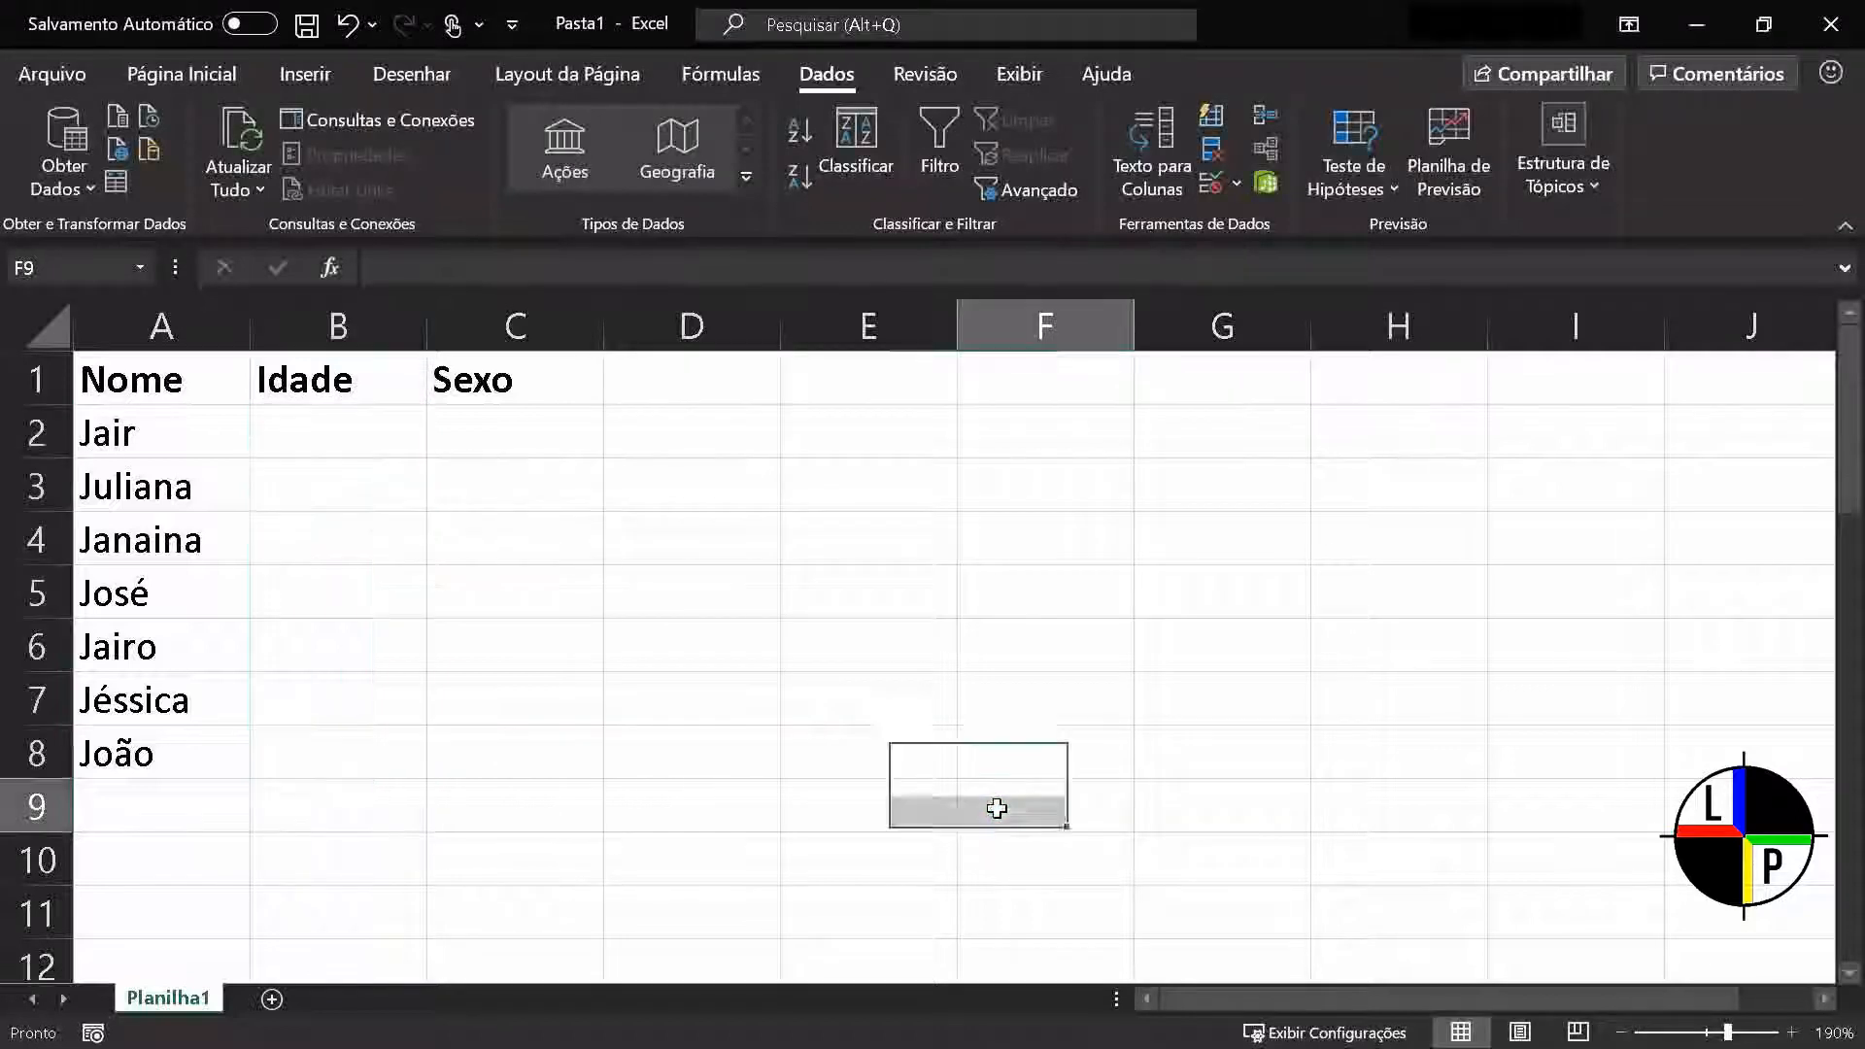
Fill the Idade cells B2 to B7 with 10, 1, 50, 104, 23 and 25
left_click(366, 446)
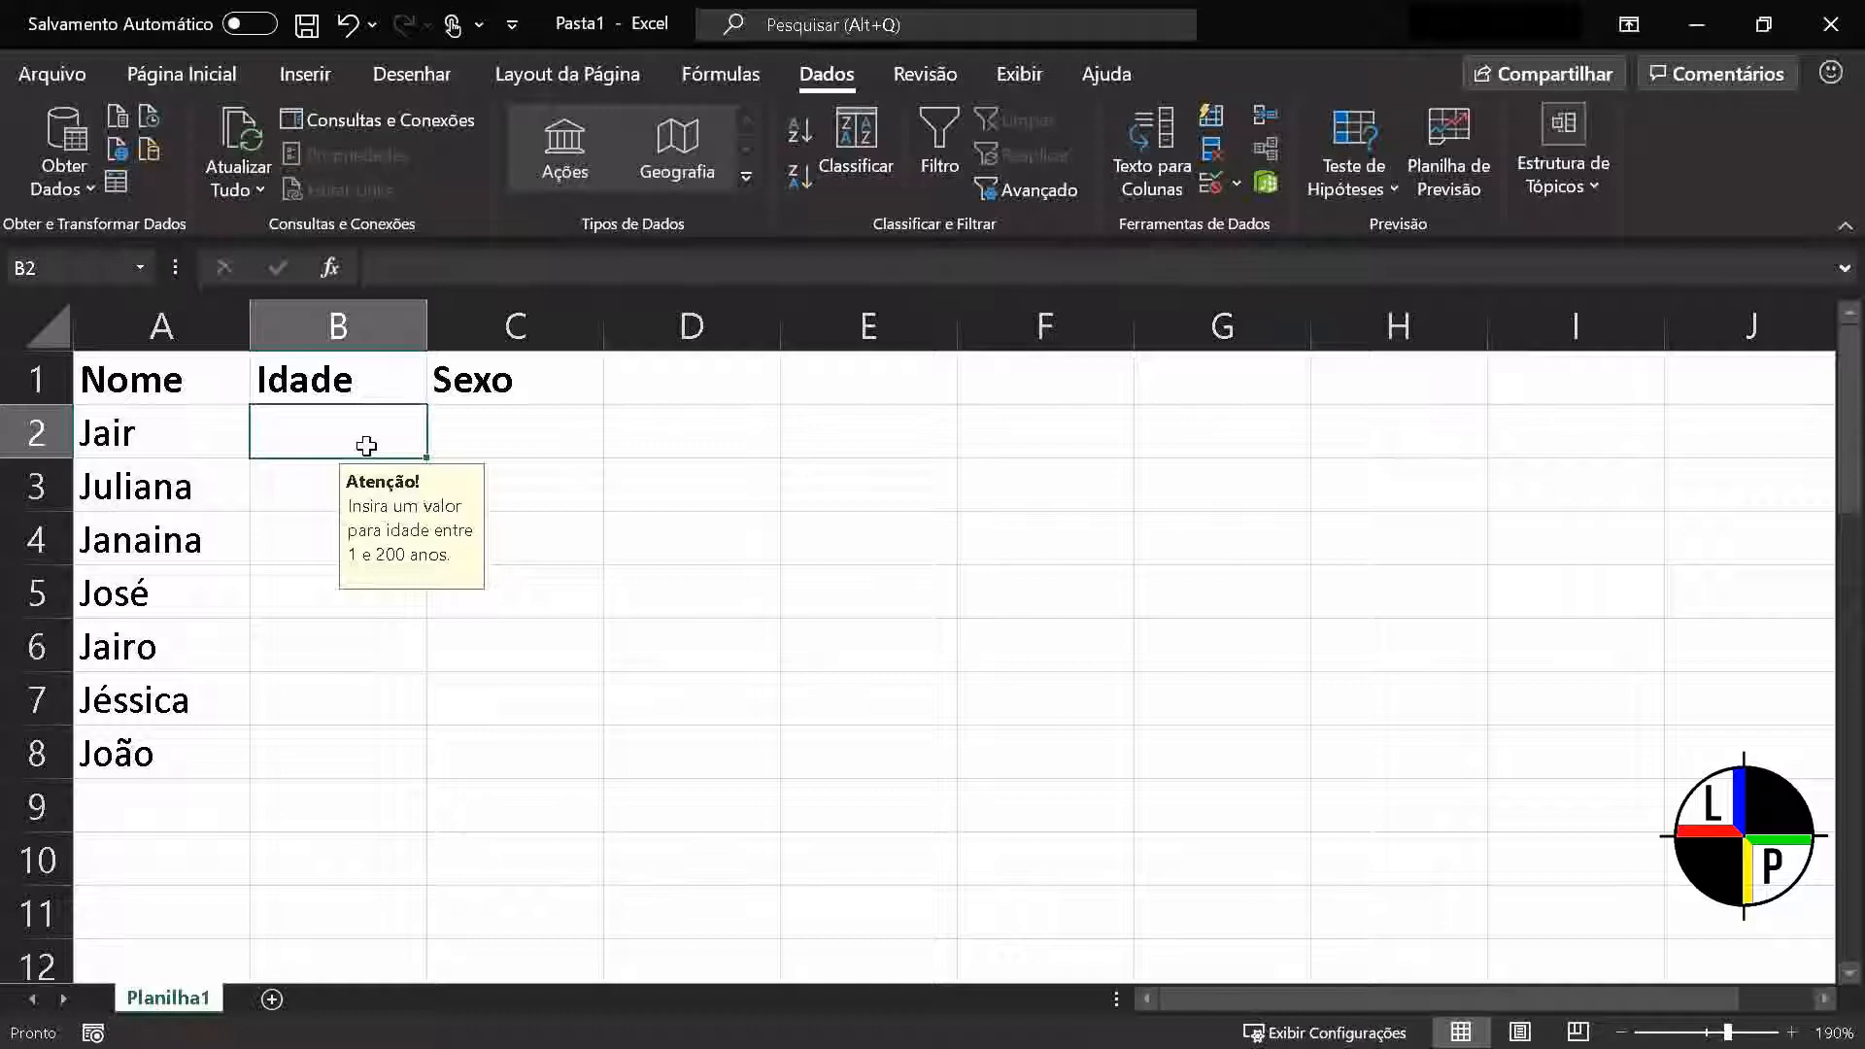
type("10")
key("Return")
type("1")
key("Return")
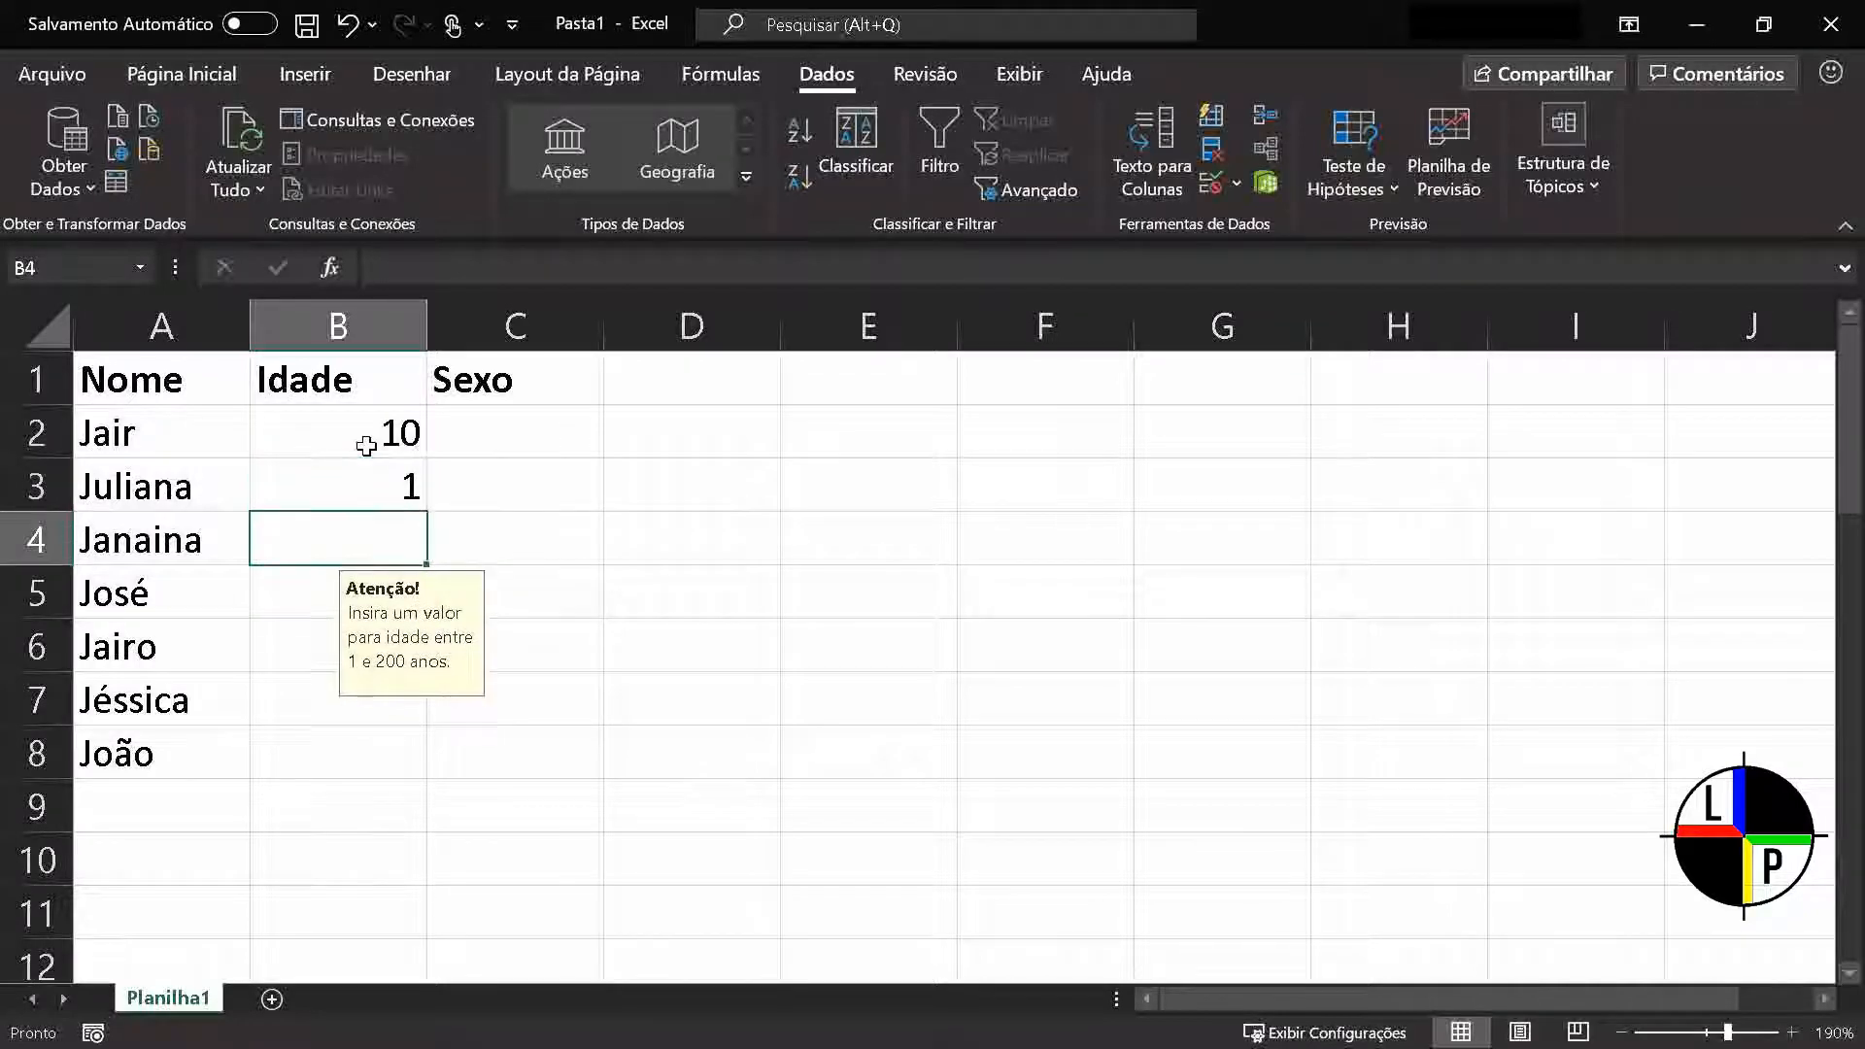
type("50")
key("Return")
type("1")
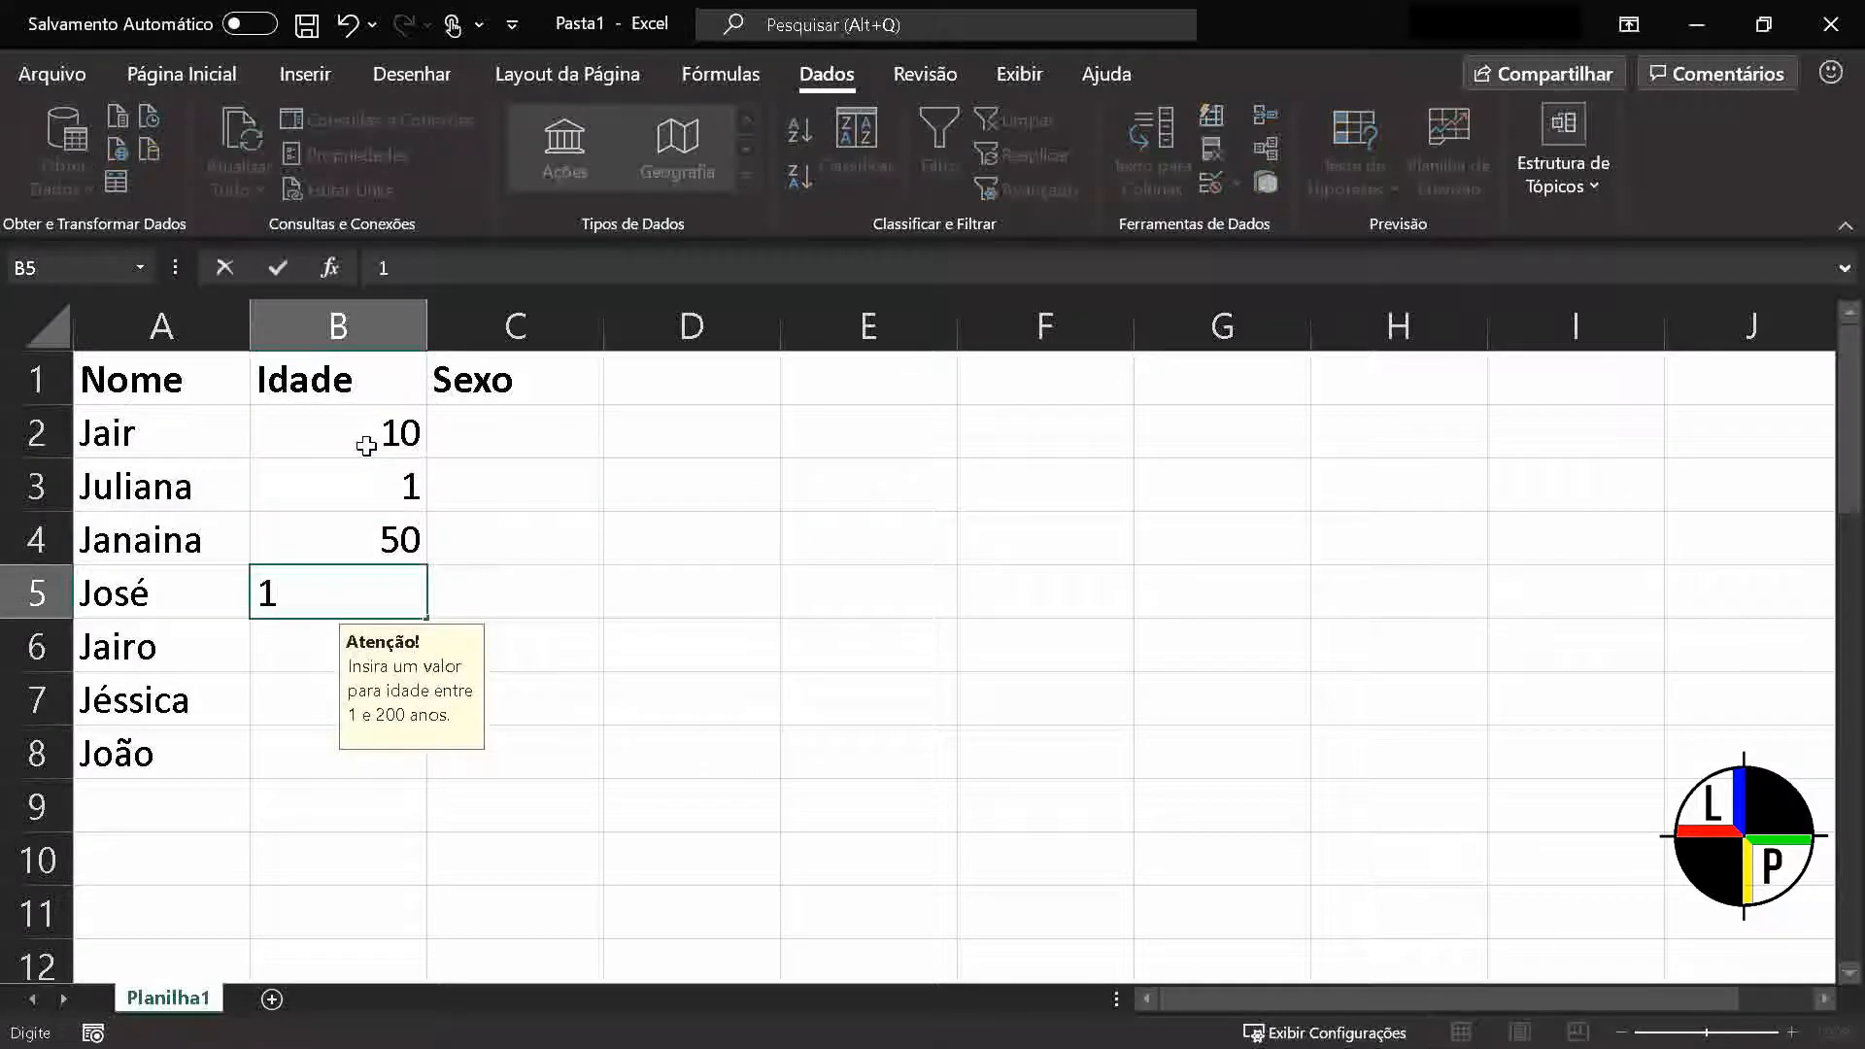
type("04")
key("Return")
type("23")
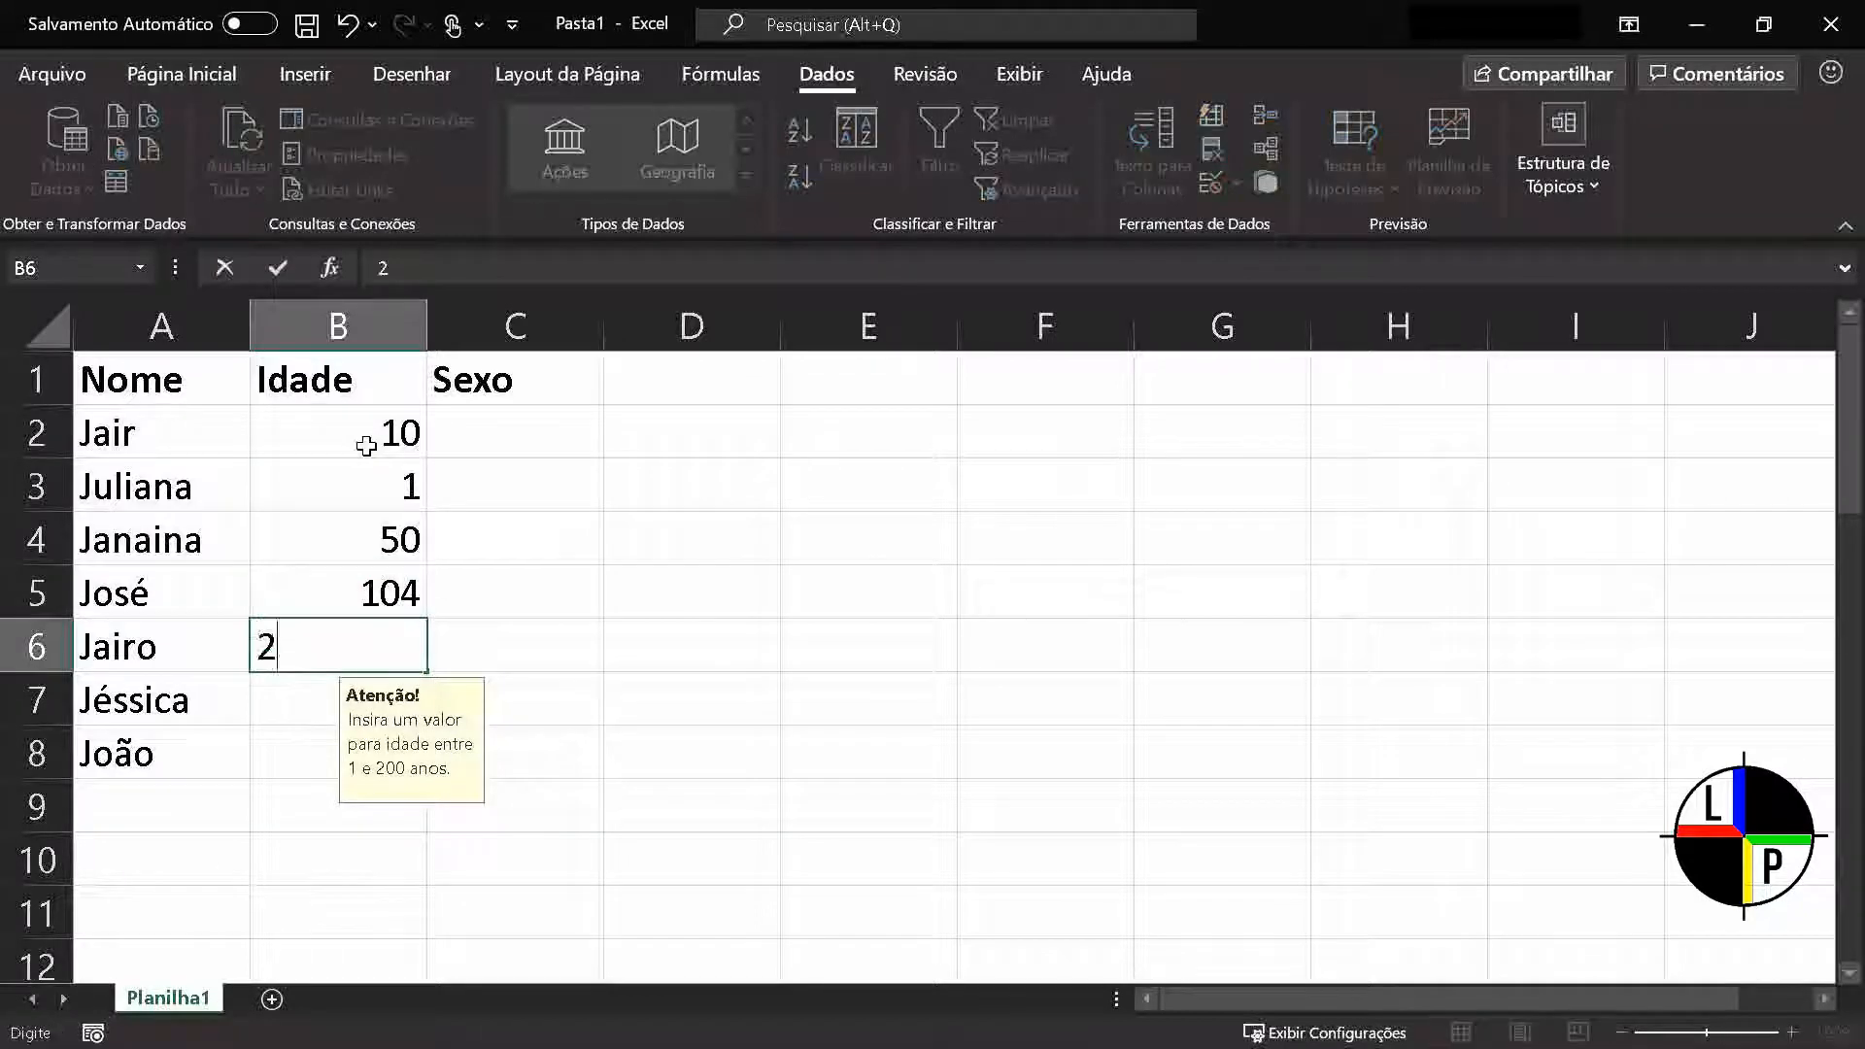
key("Return")
type("25")
key("Return")
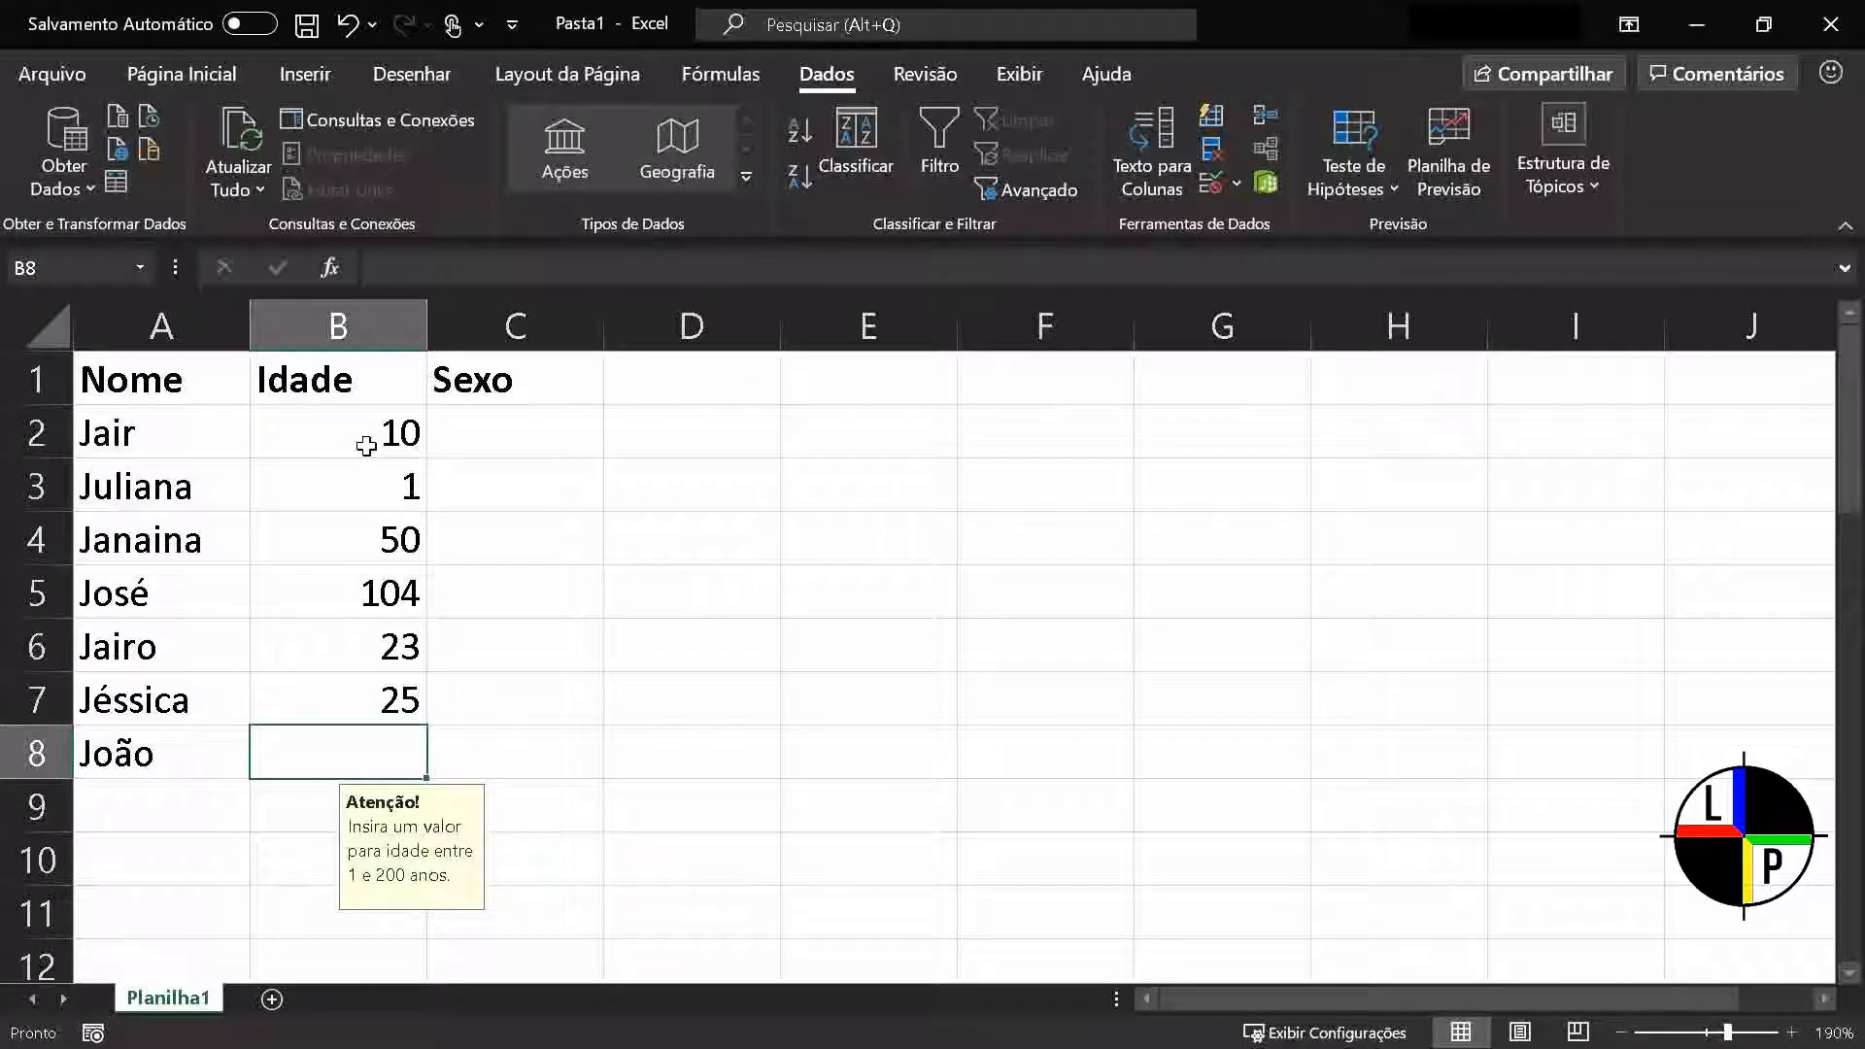
Try to enter the out-of-range age 500 in cell B8 to test the validation, and cancel the entry
type("500")
key("Return")
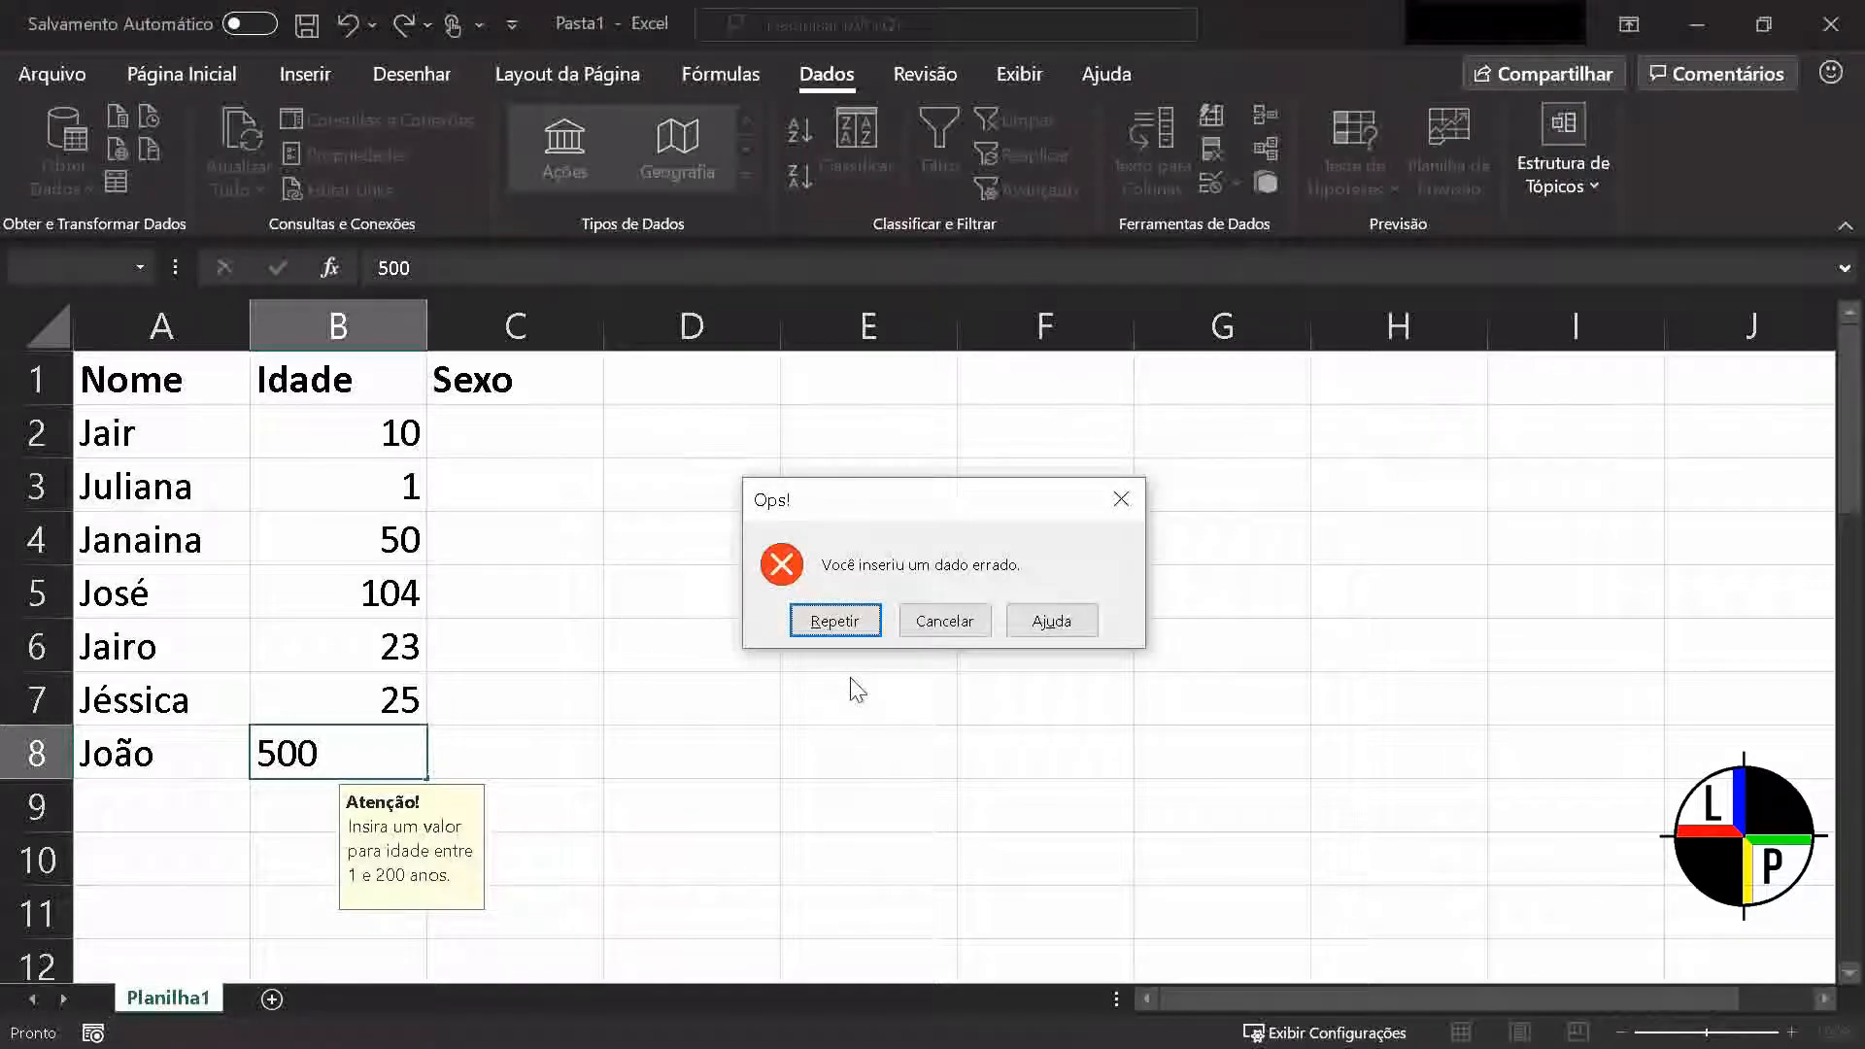
left_click(942, 627)
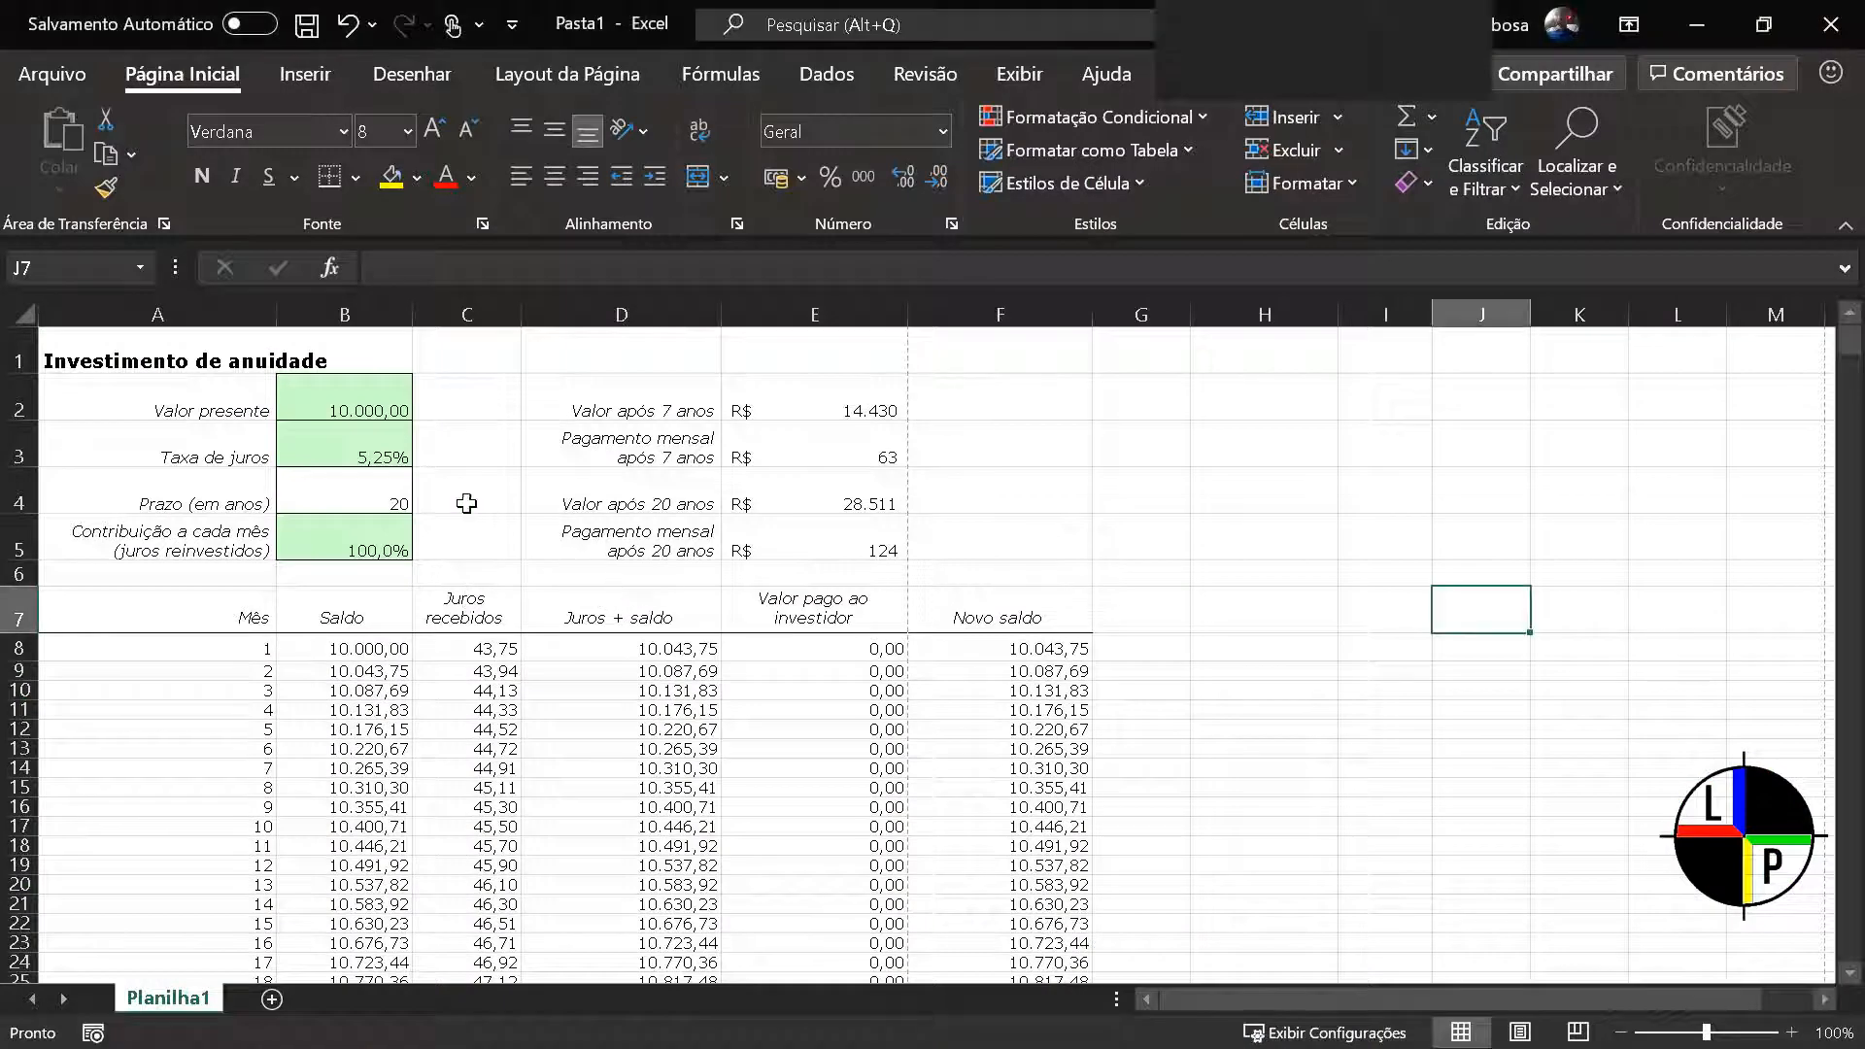
Hide column C, Juros recebidos, in the Investimento de anuidade sheet
left_click(455, 313)
right_click(456, 313)
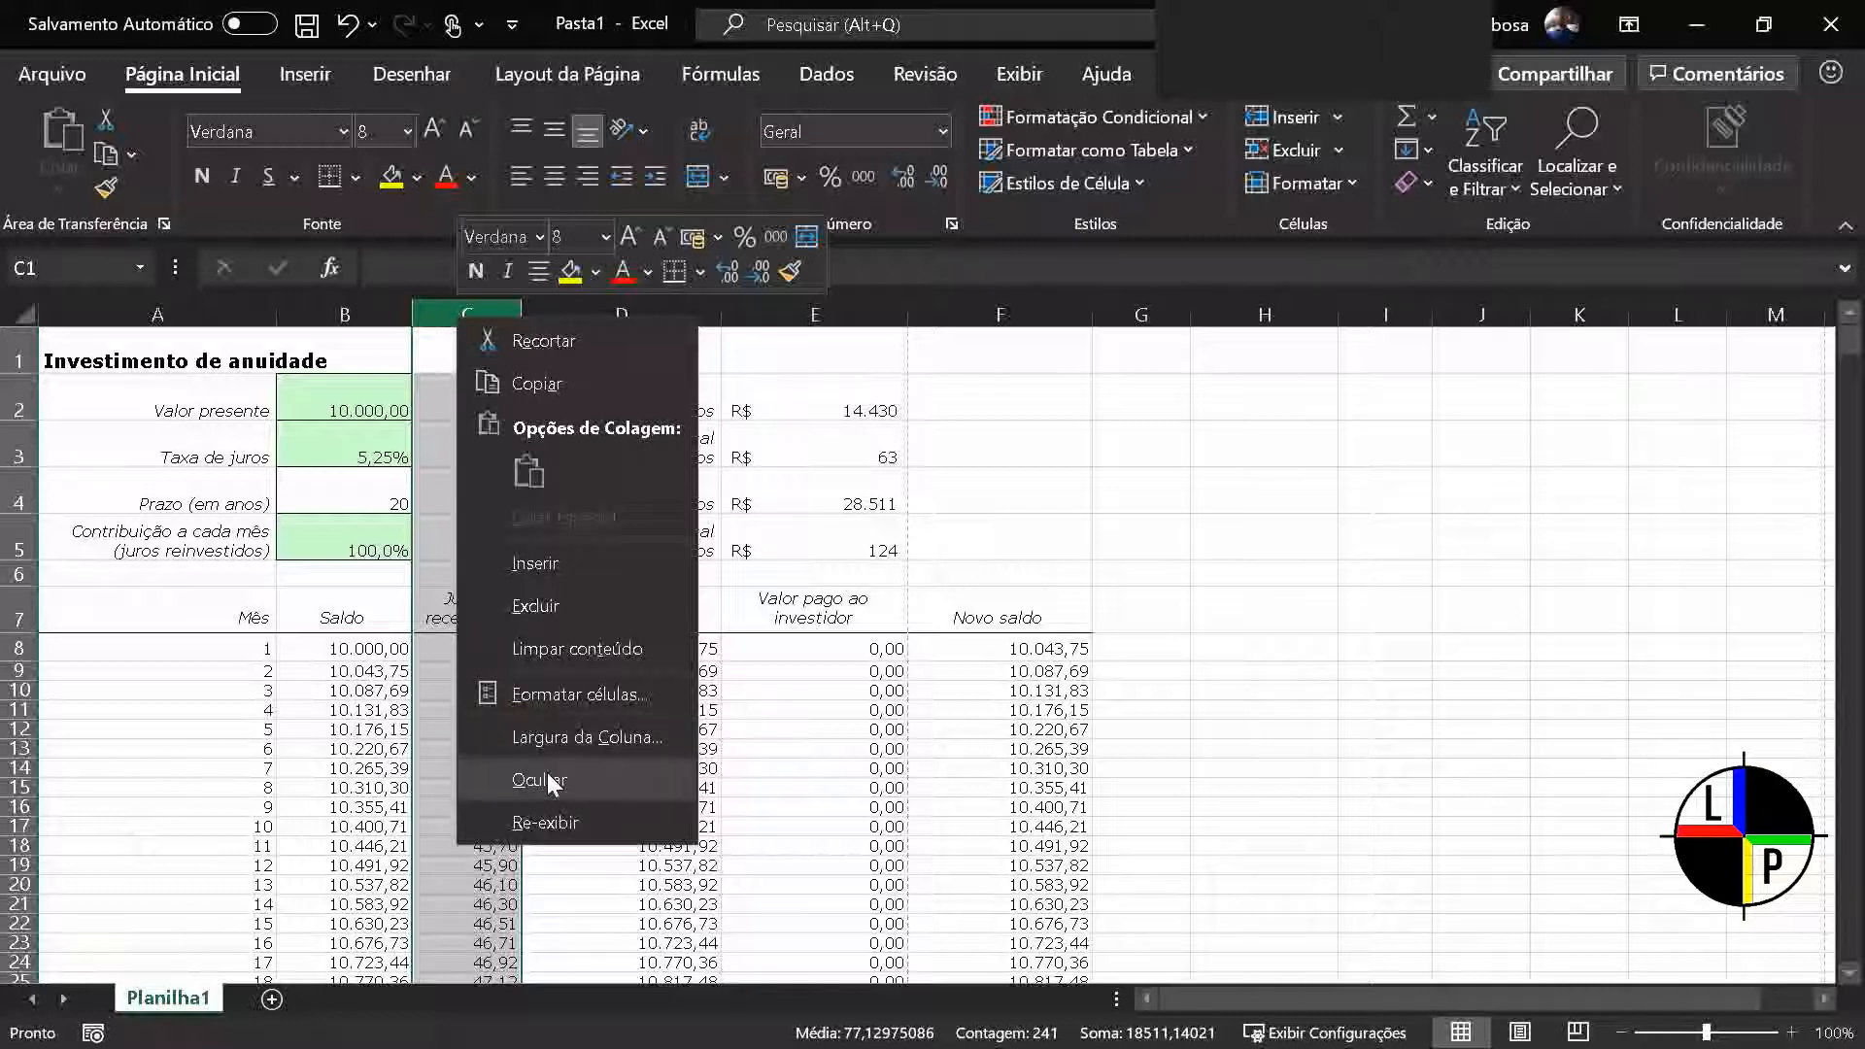
left_click(606, 779)
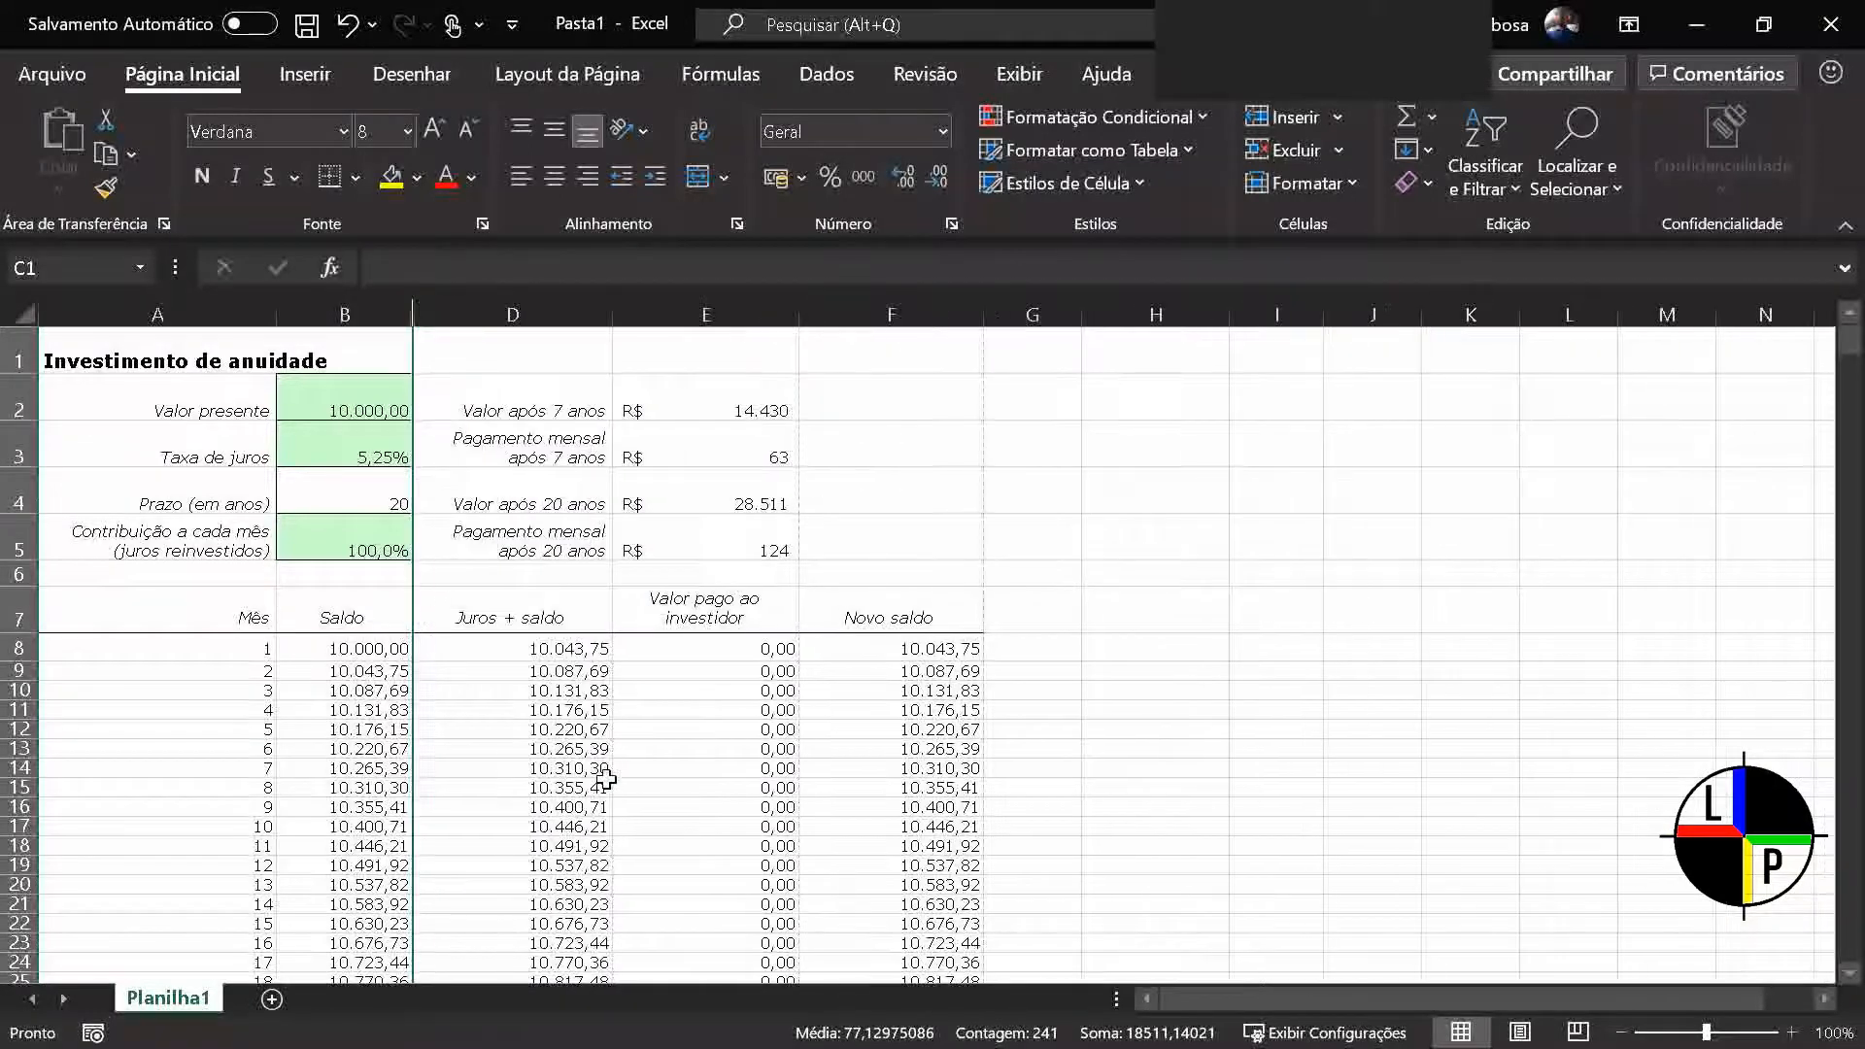
left_click(608, 784)
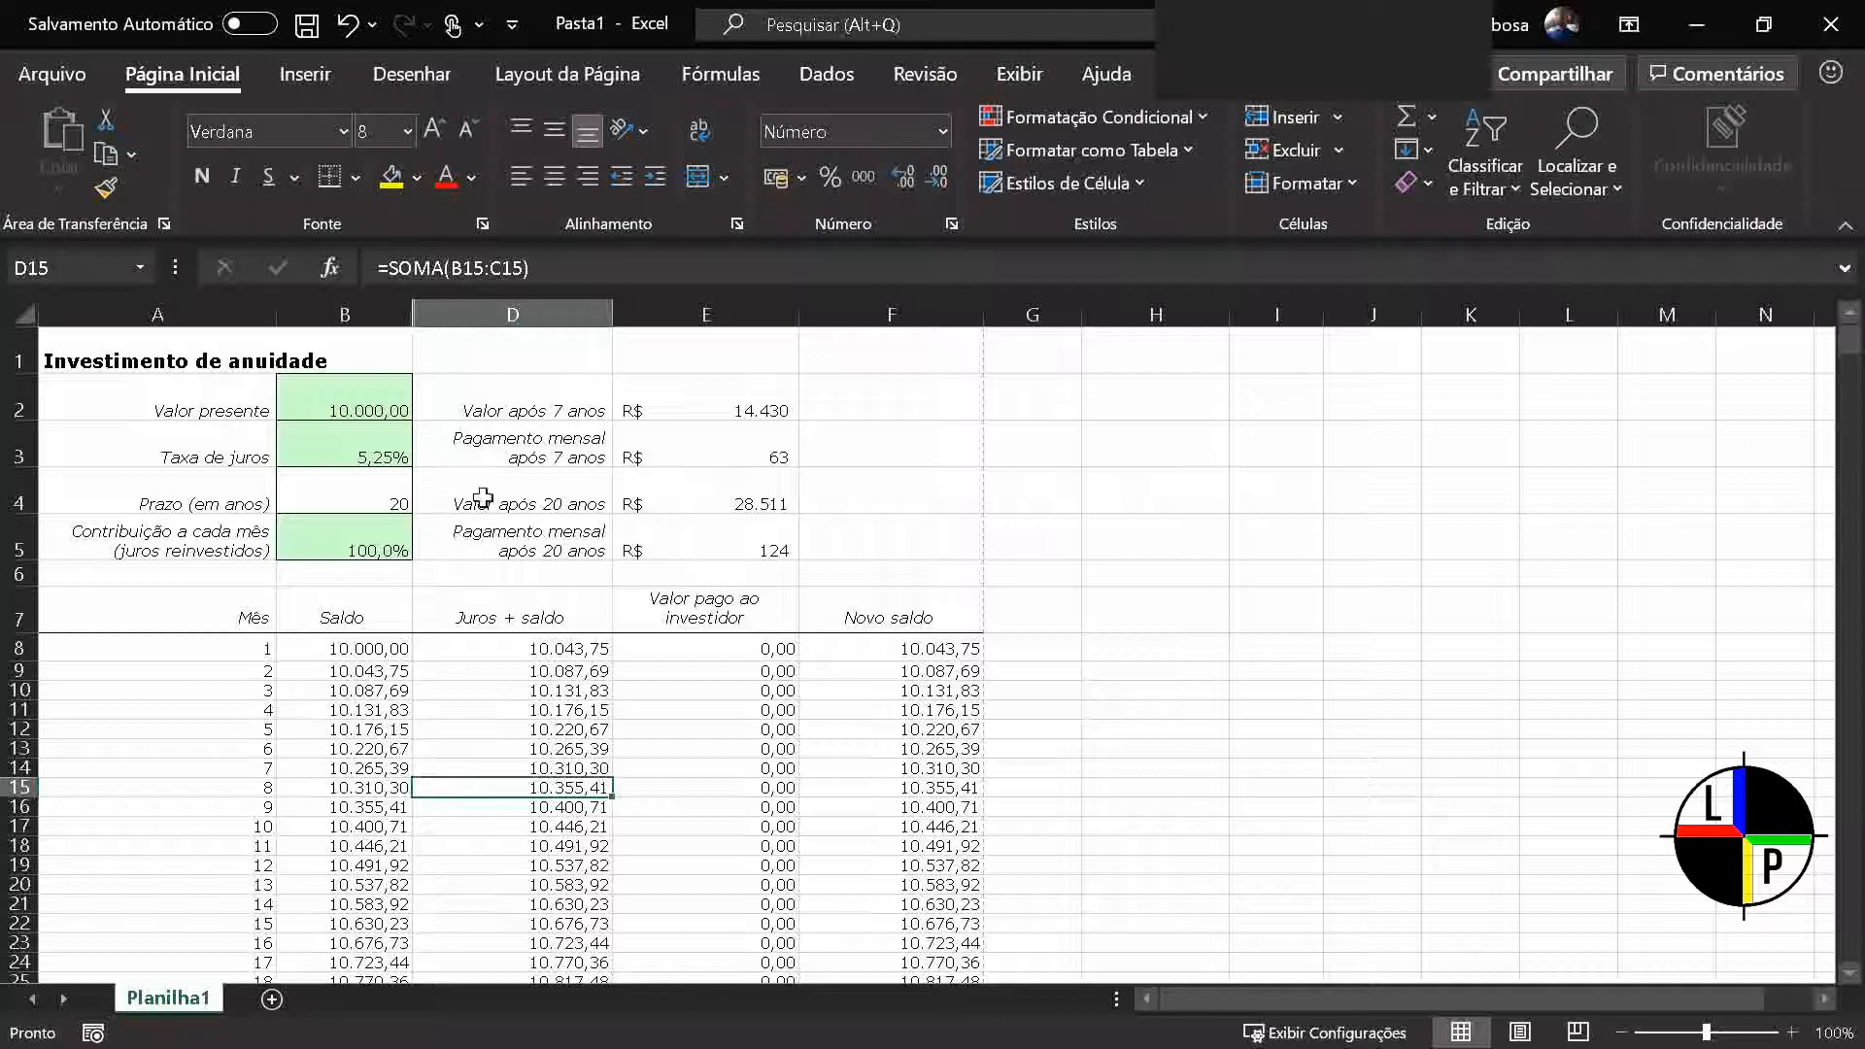
Unhide column C, Juros recebidos, between the Saldo and Juros + saldo columns
left_click(416, 312)
right_click(416, 312)
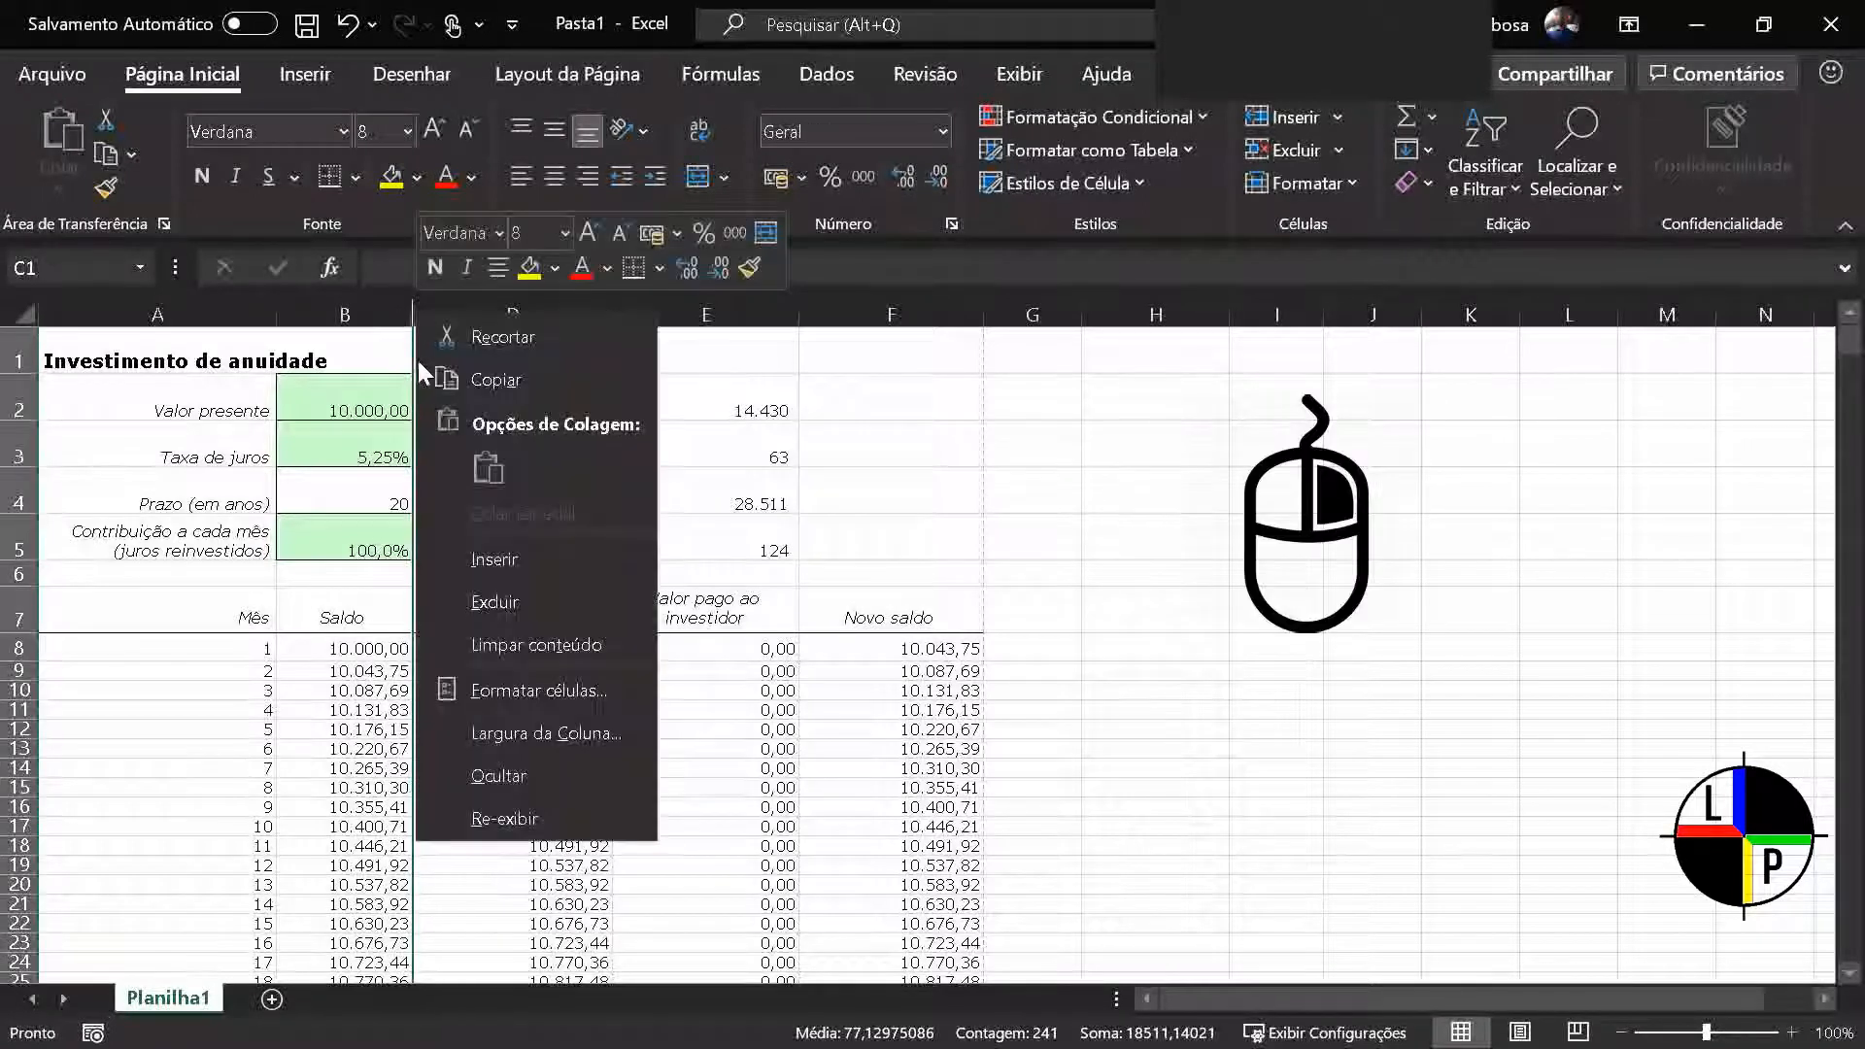
left_click(538, 800)
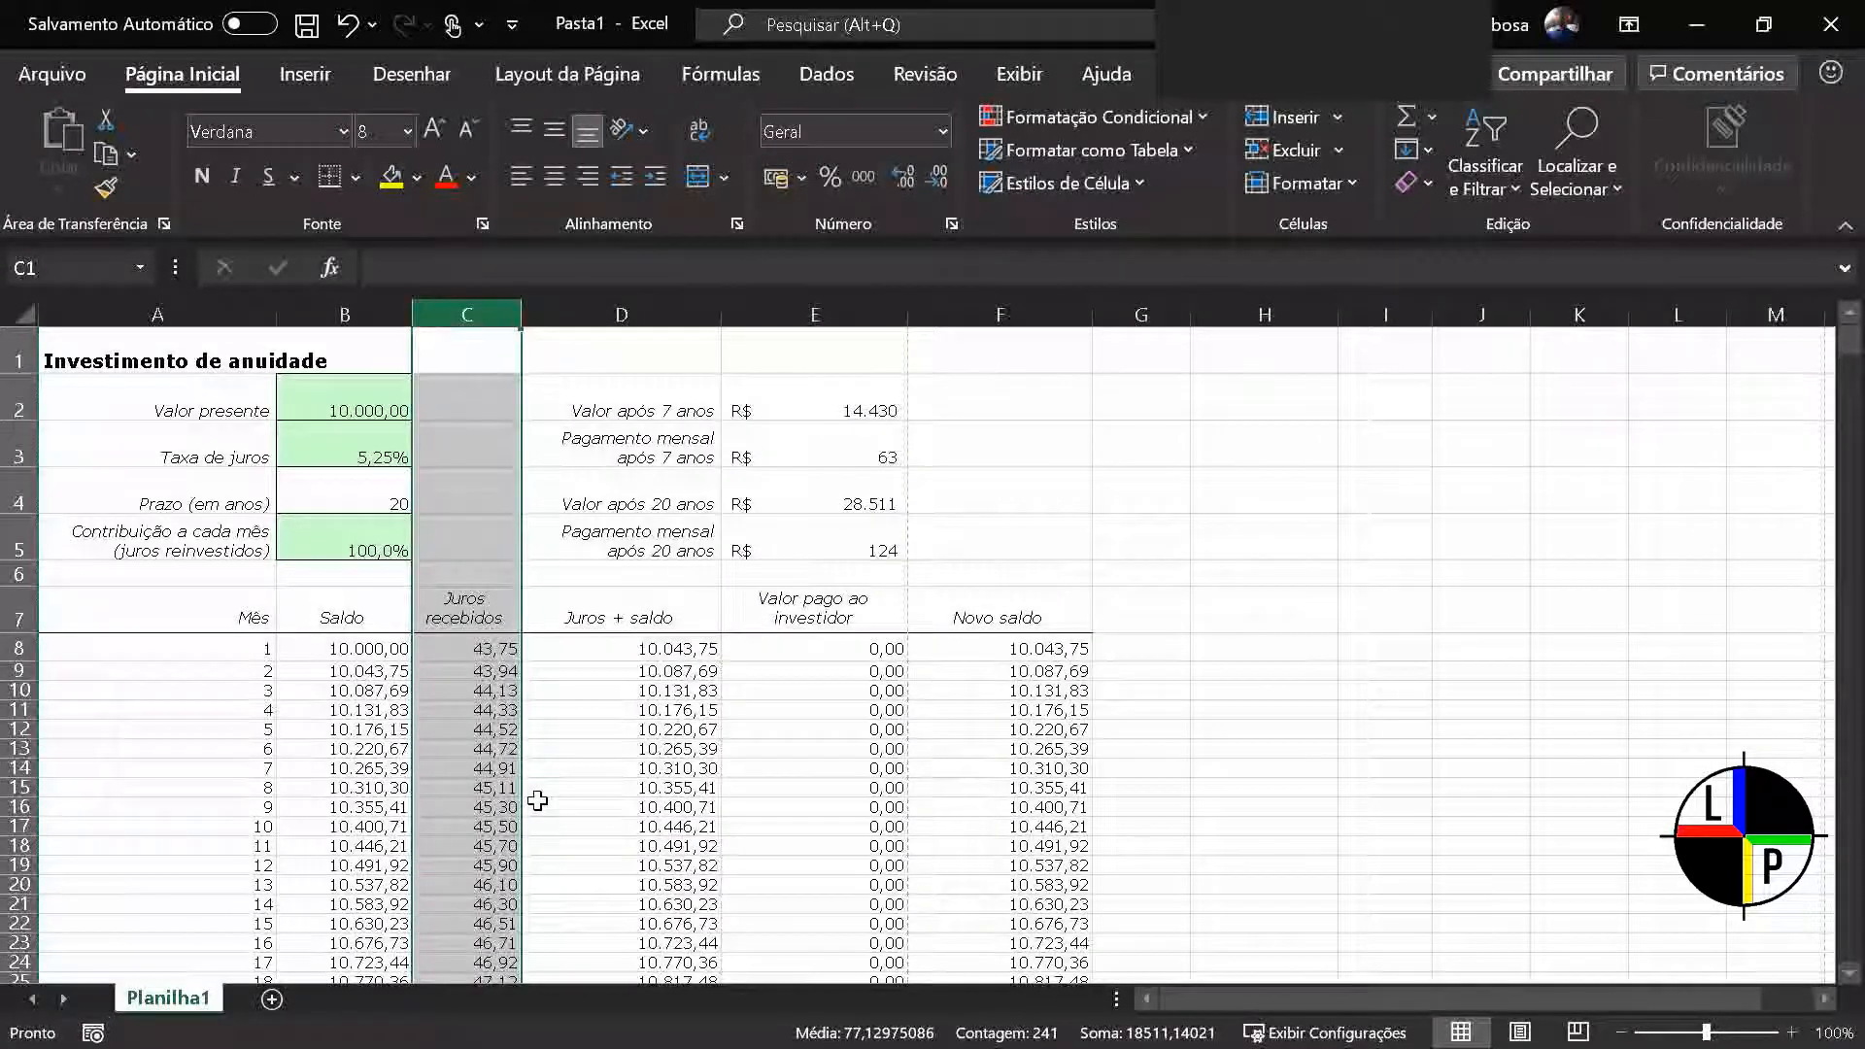
Hide rows 10 to 21 of the Investimento de anuidade sheet
left_click(14, 690)
left_click_drag(13, 691, 19, 905)
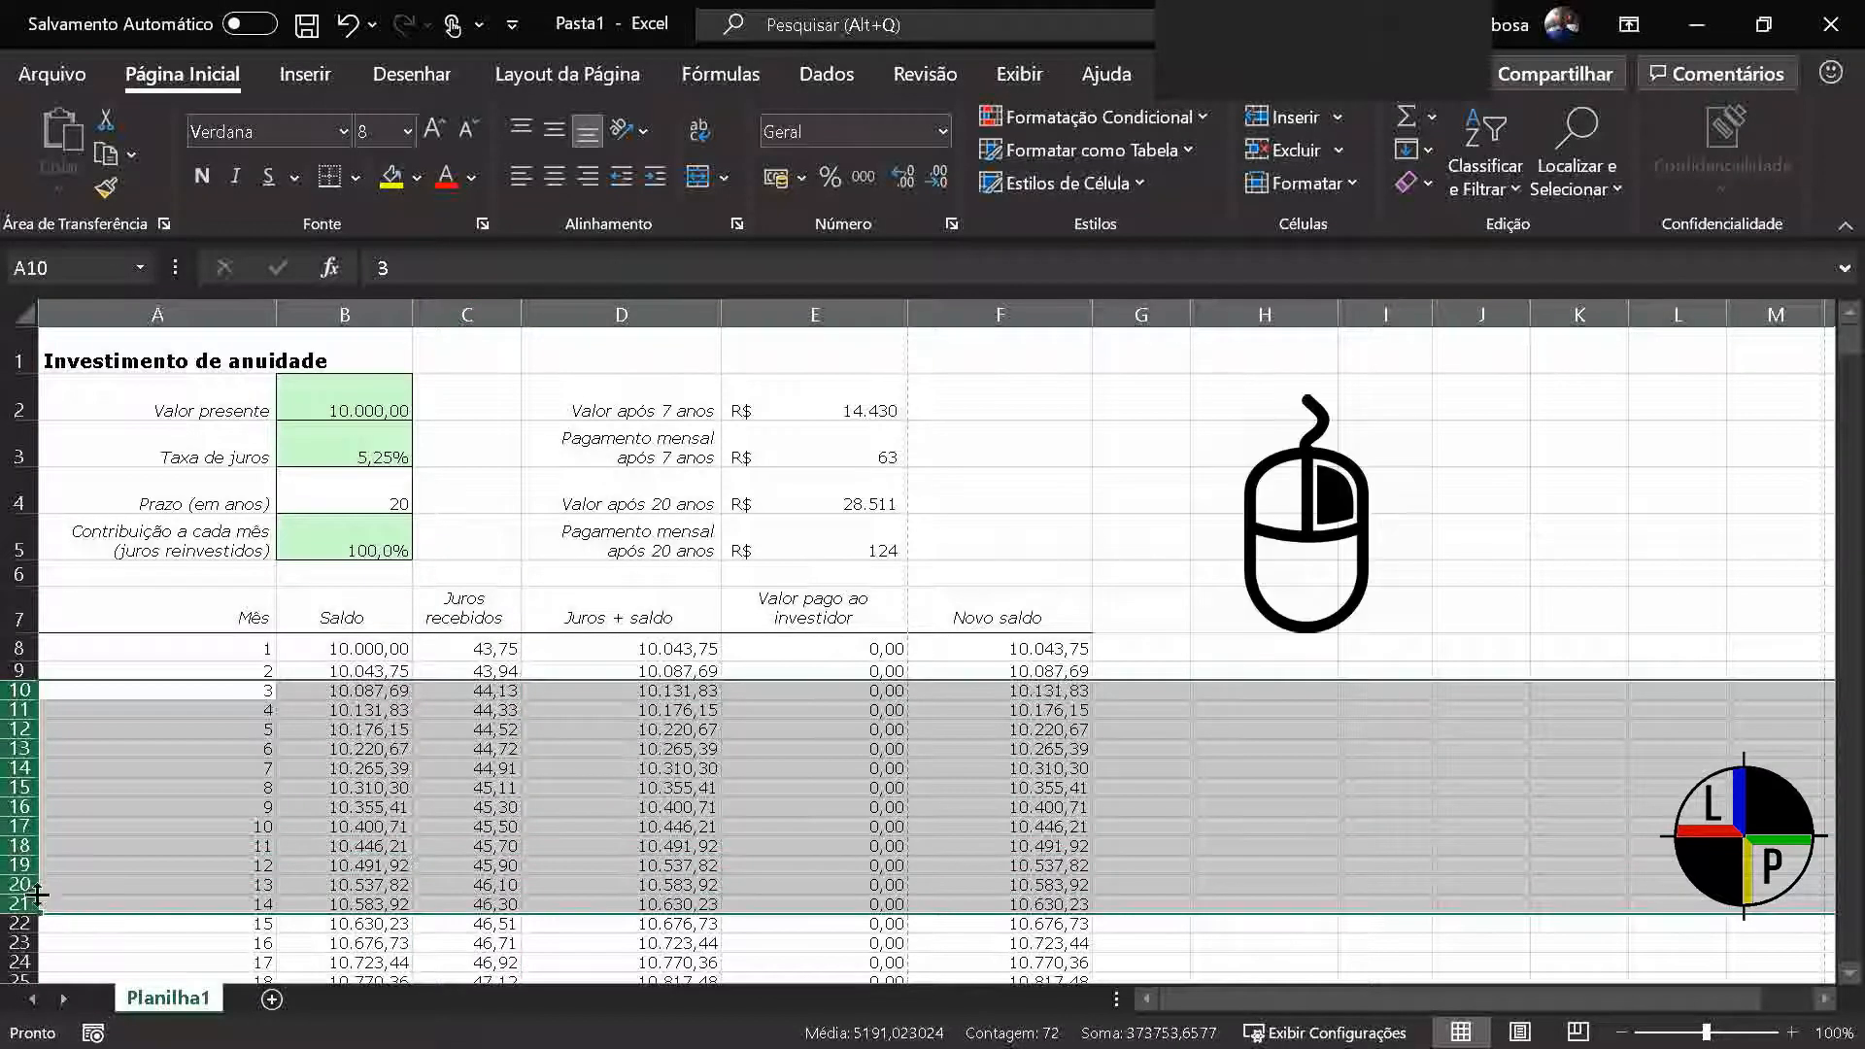
right_click(22, 837)
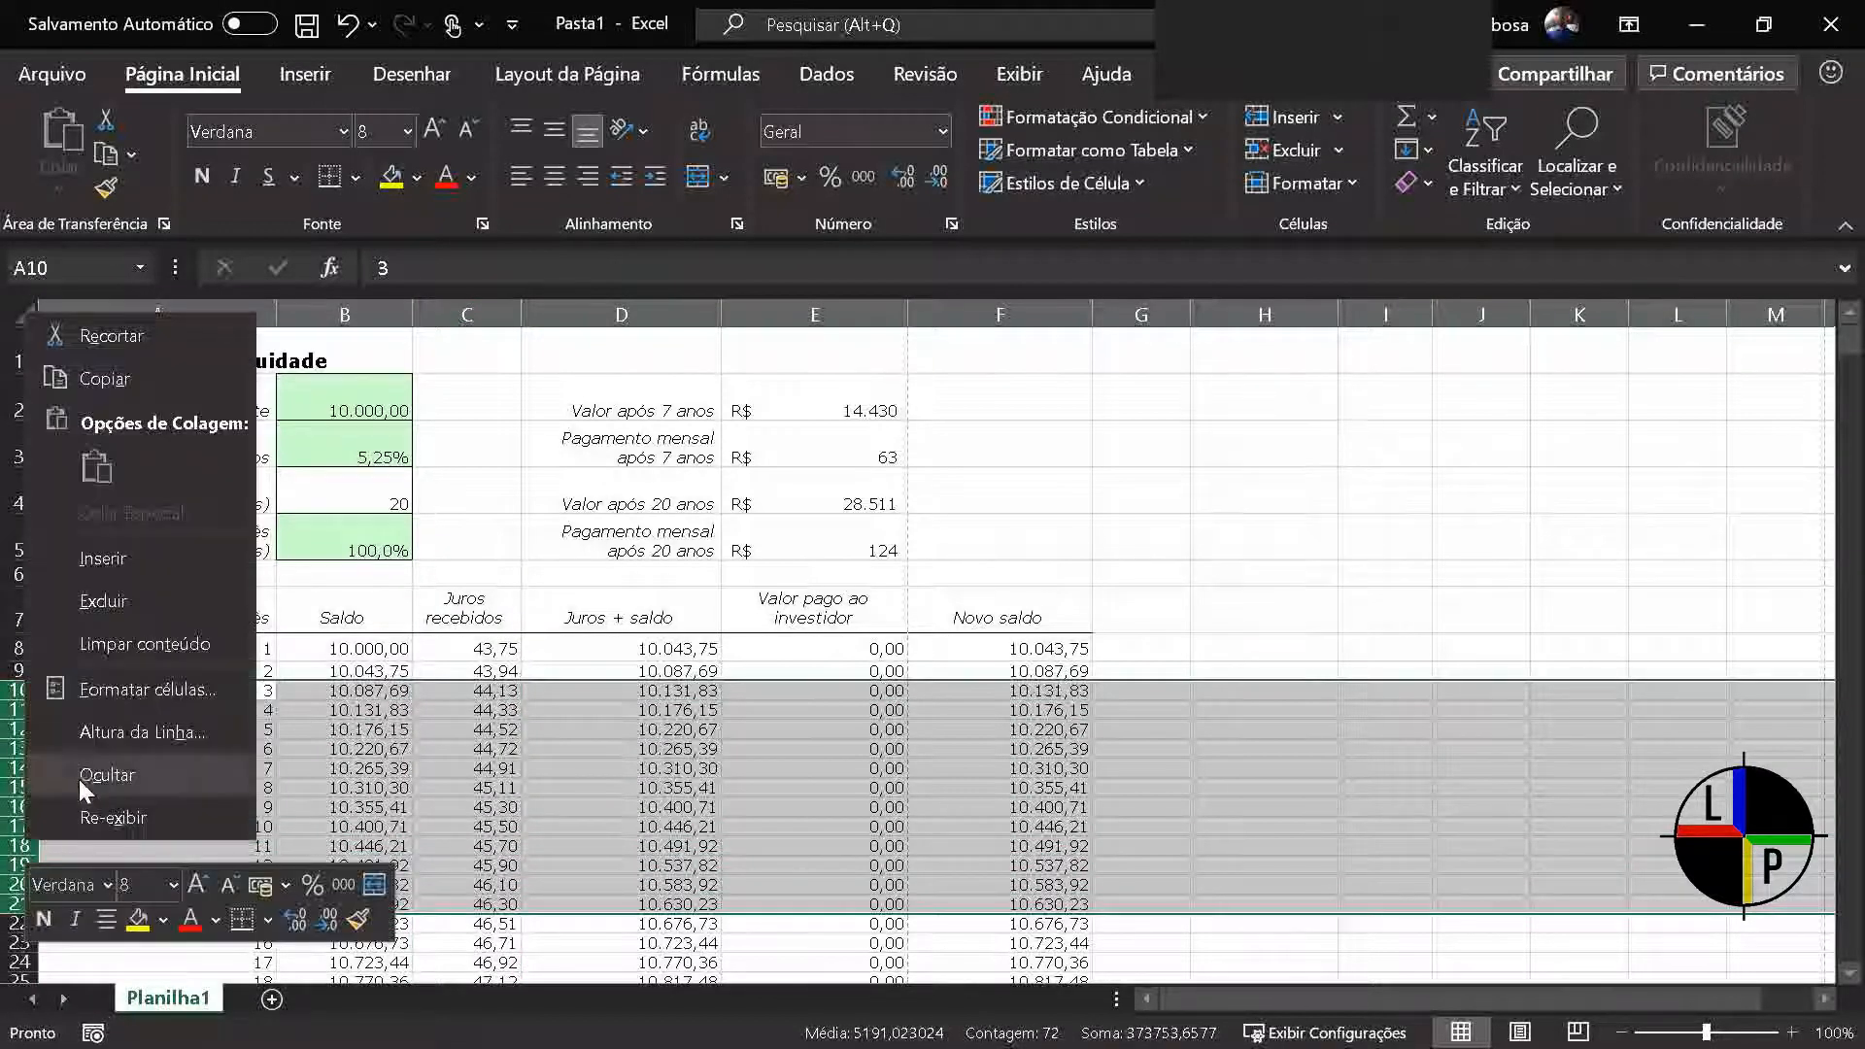
left_click(94, 777)
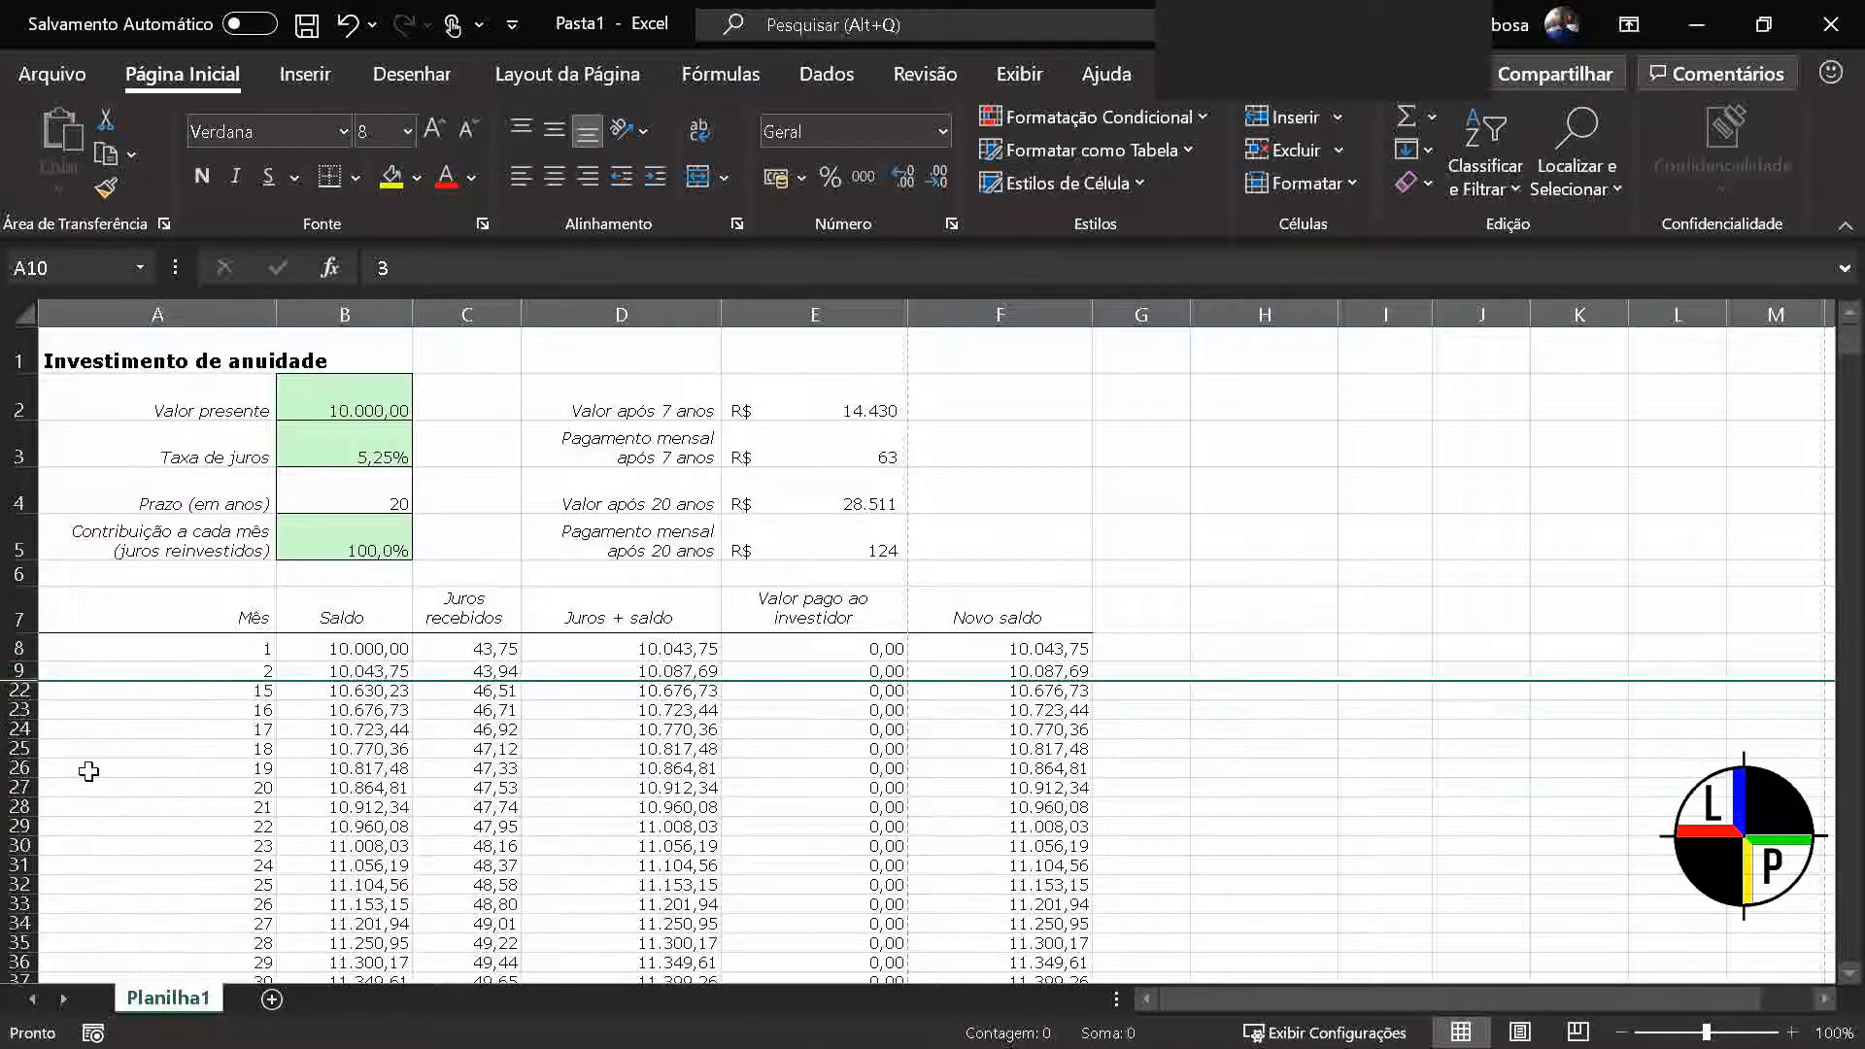
left_click(88, 771)
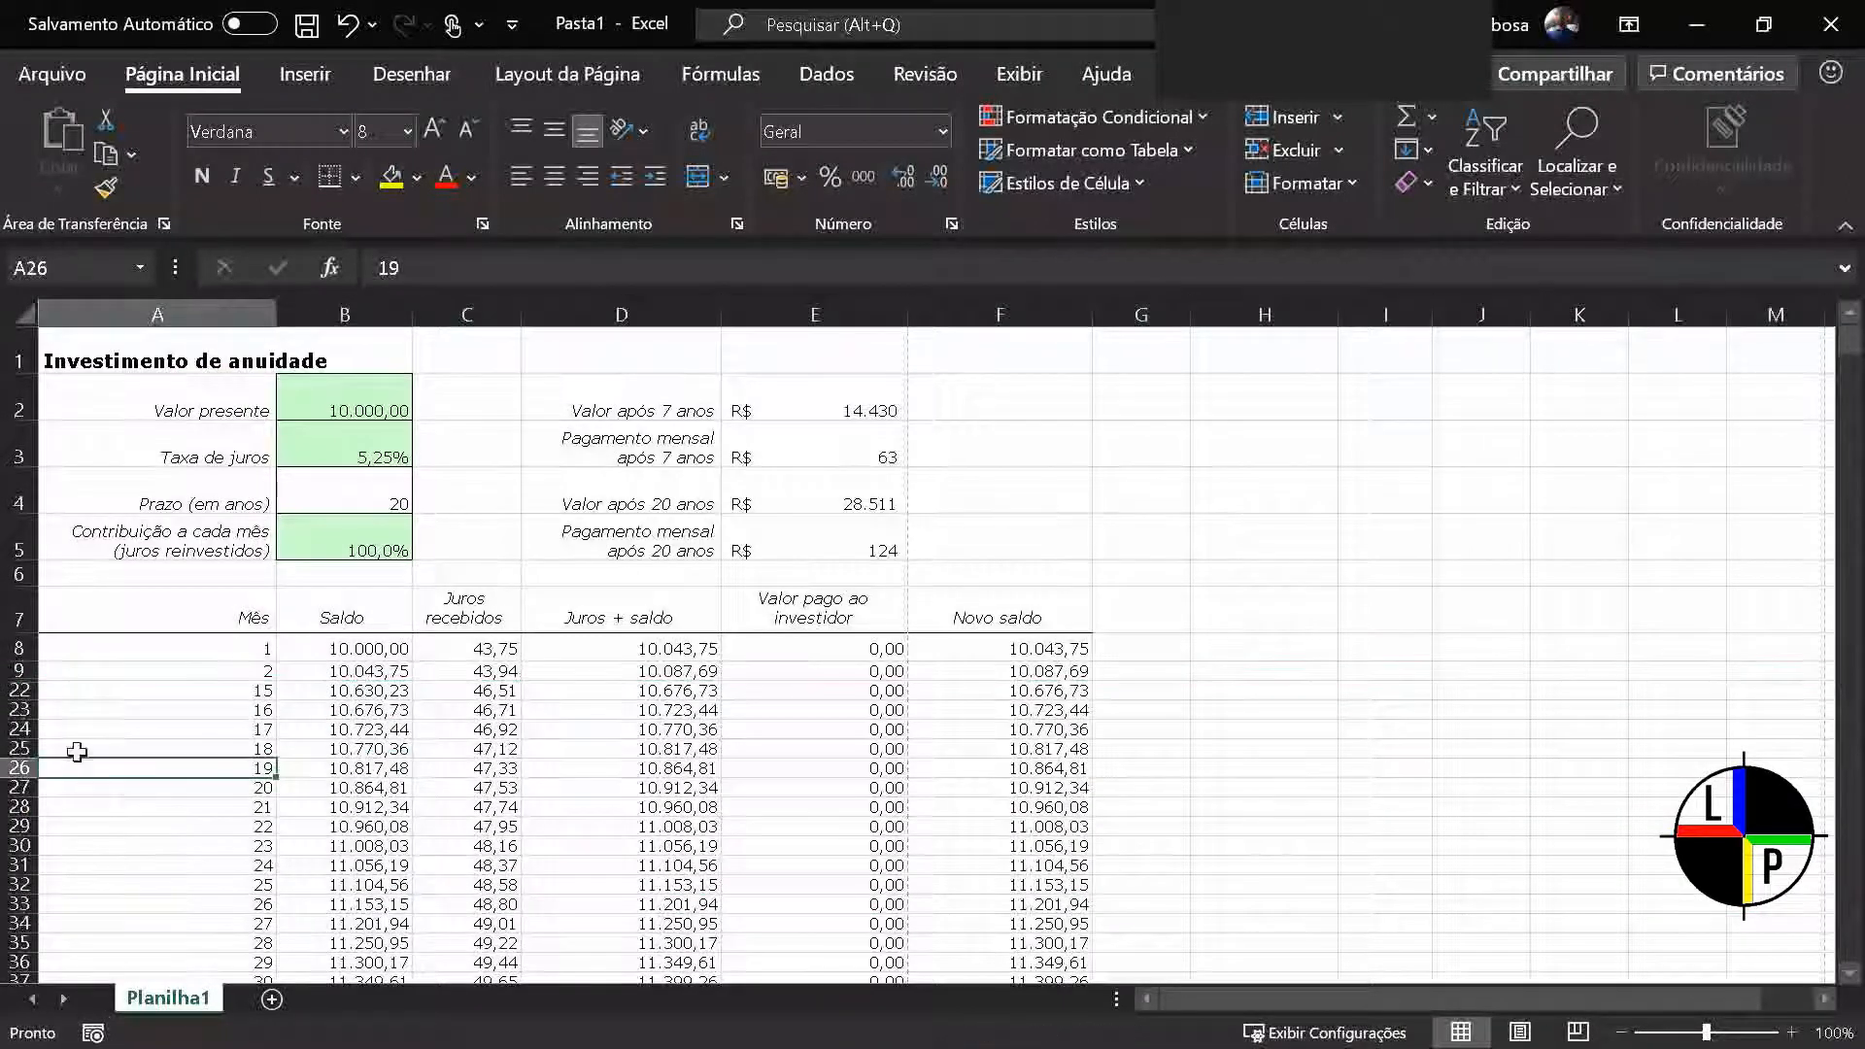
Unhide the hidden rows 10 to 21 between rows 9 and 22
left_click_drag(21, 671, 22, 707)
right_click(22, 699)
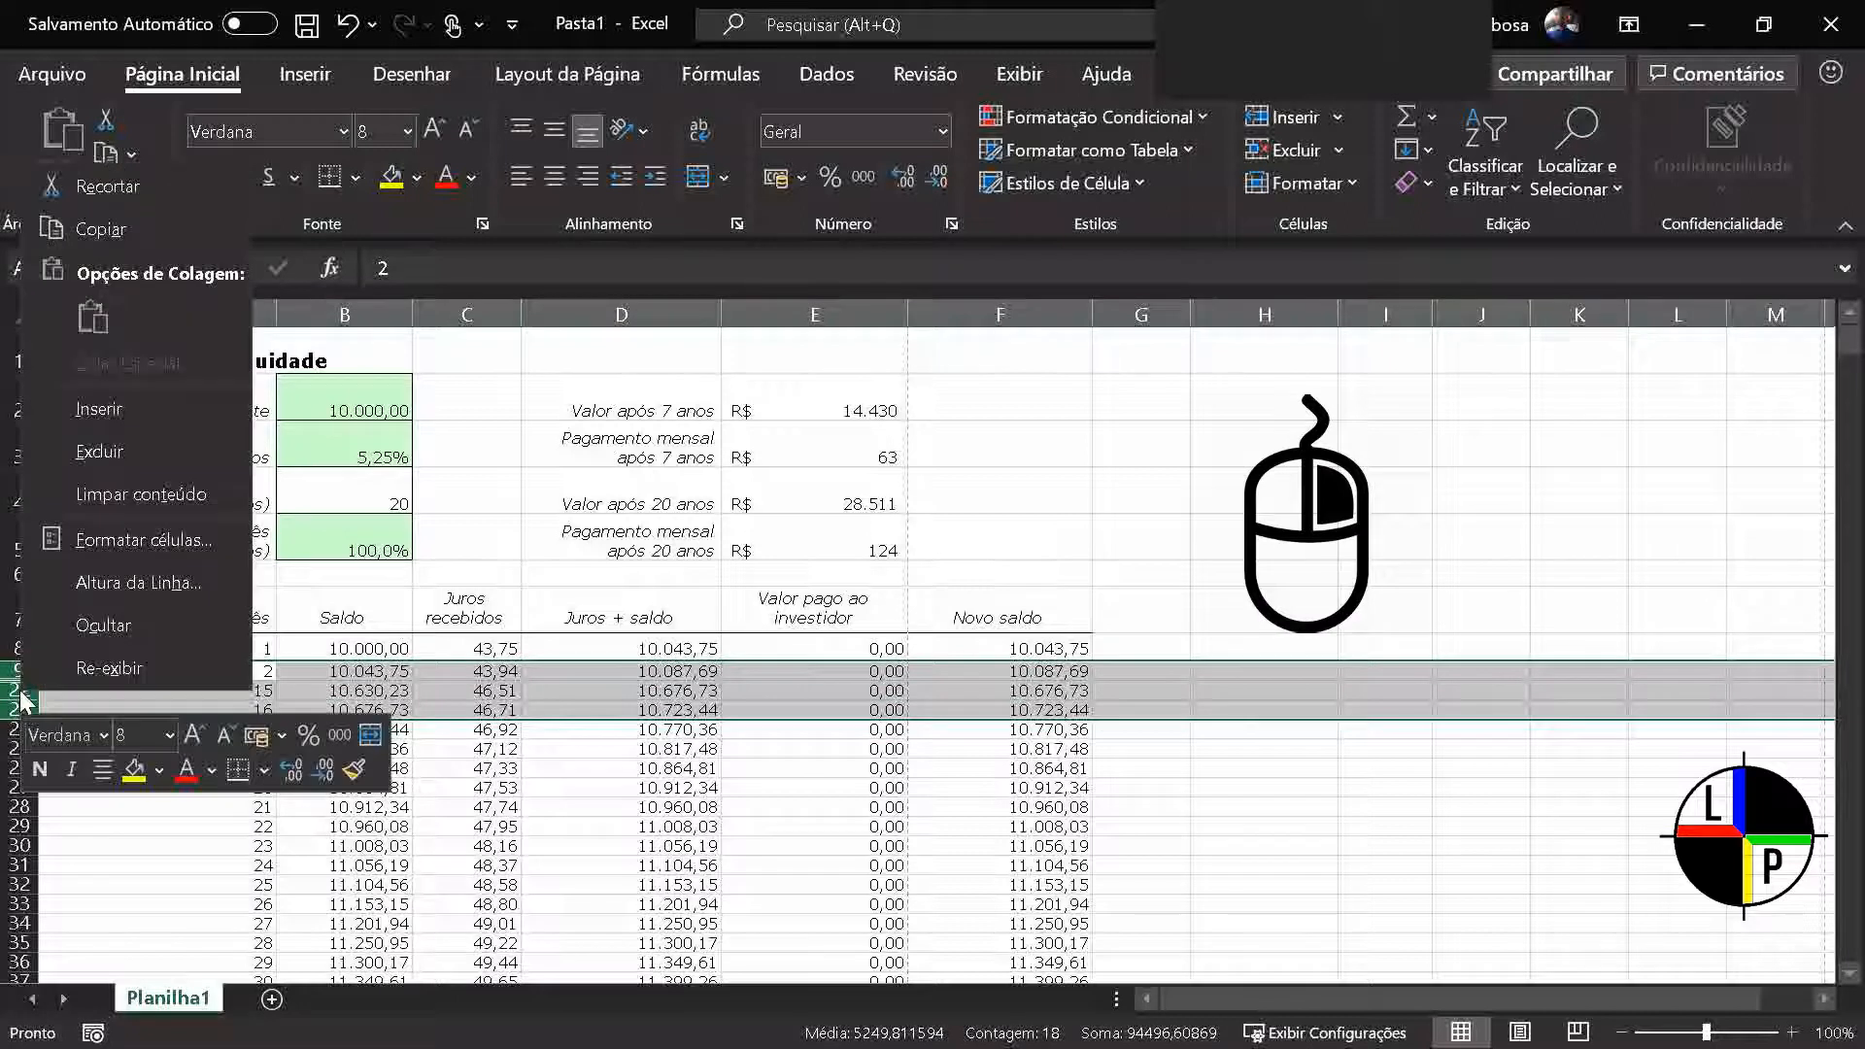
left_click(59, 672)
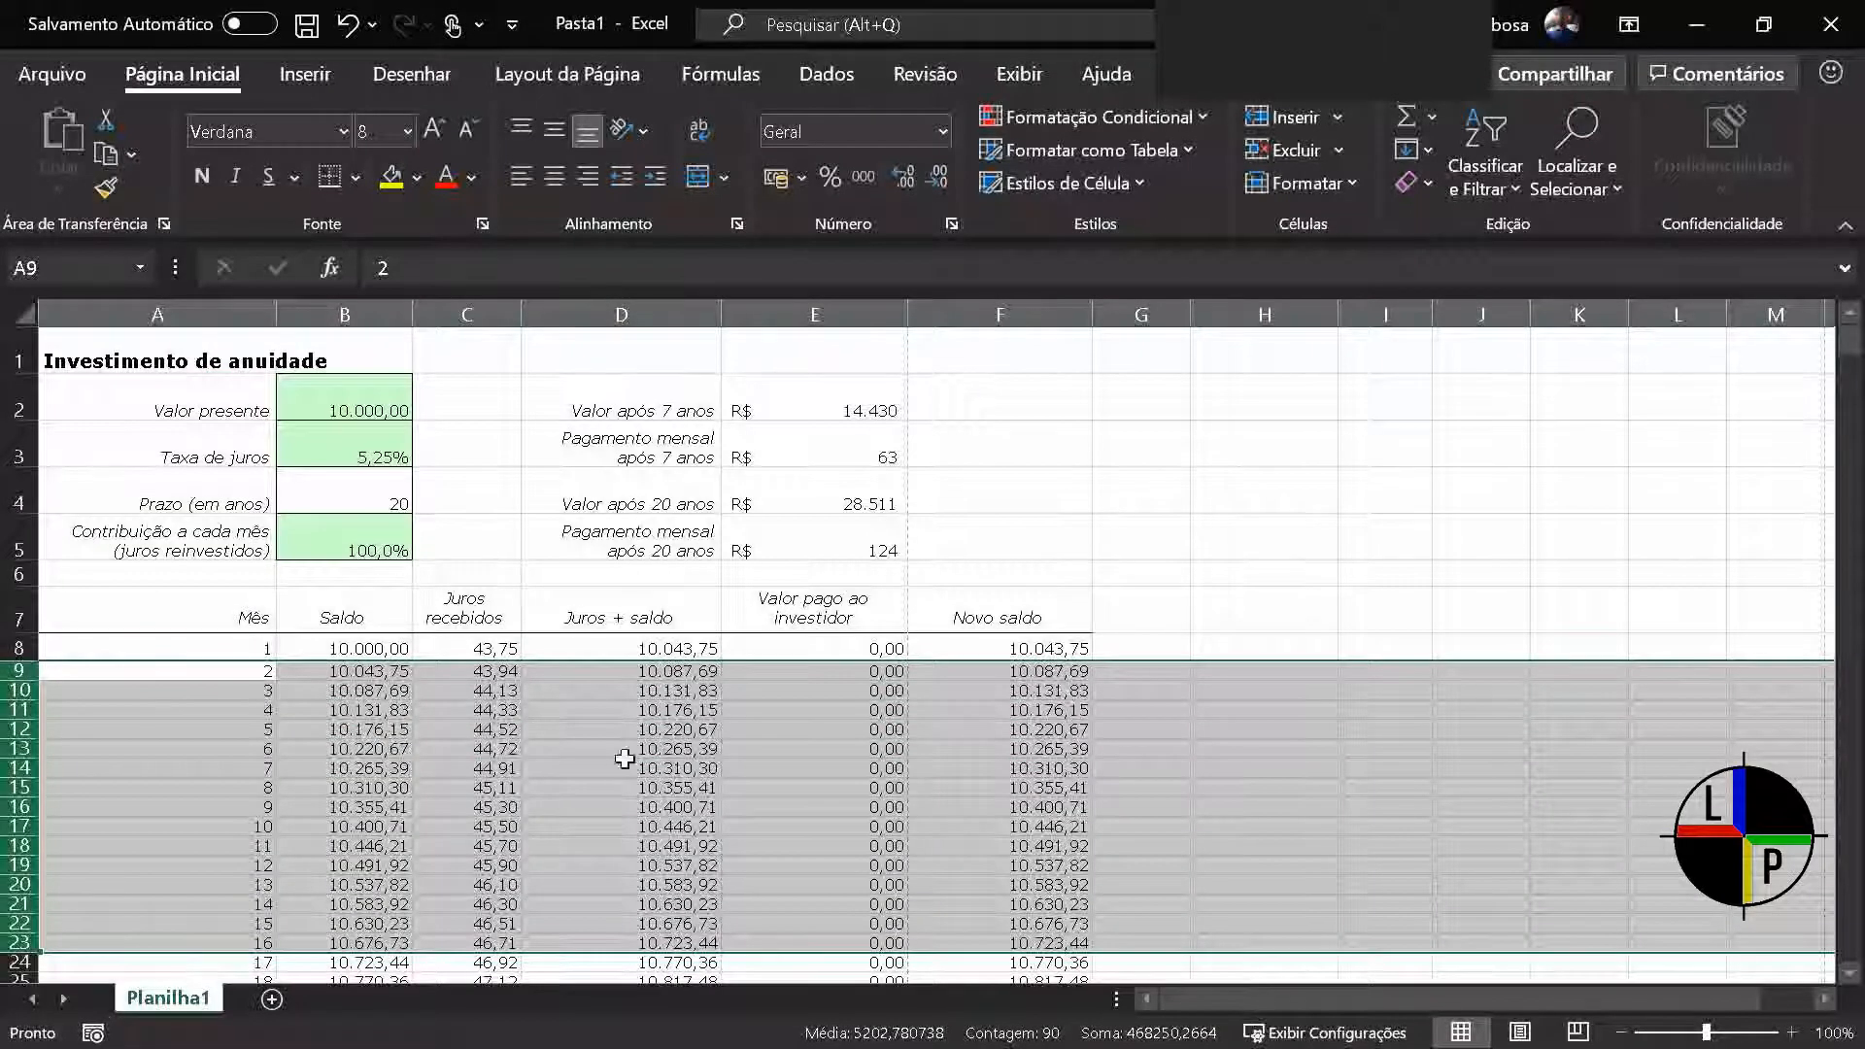
left_click(626, 767)
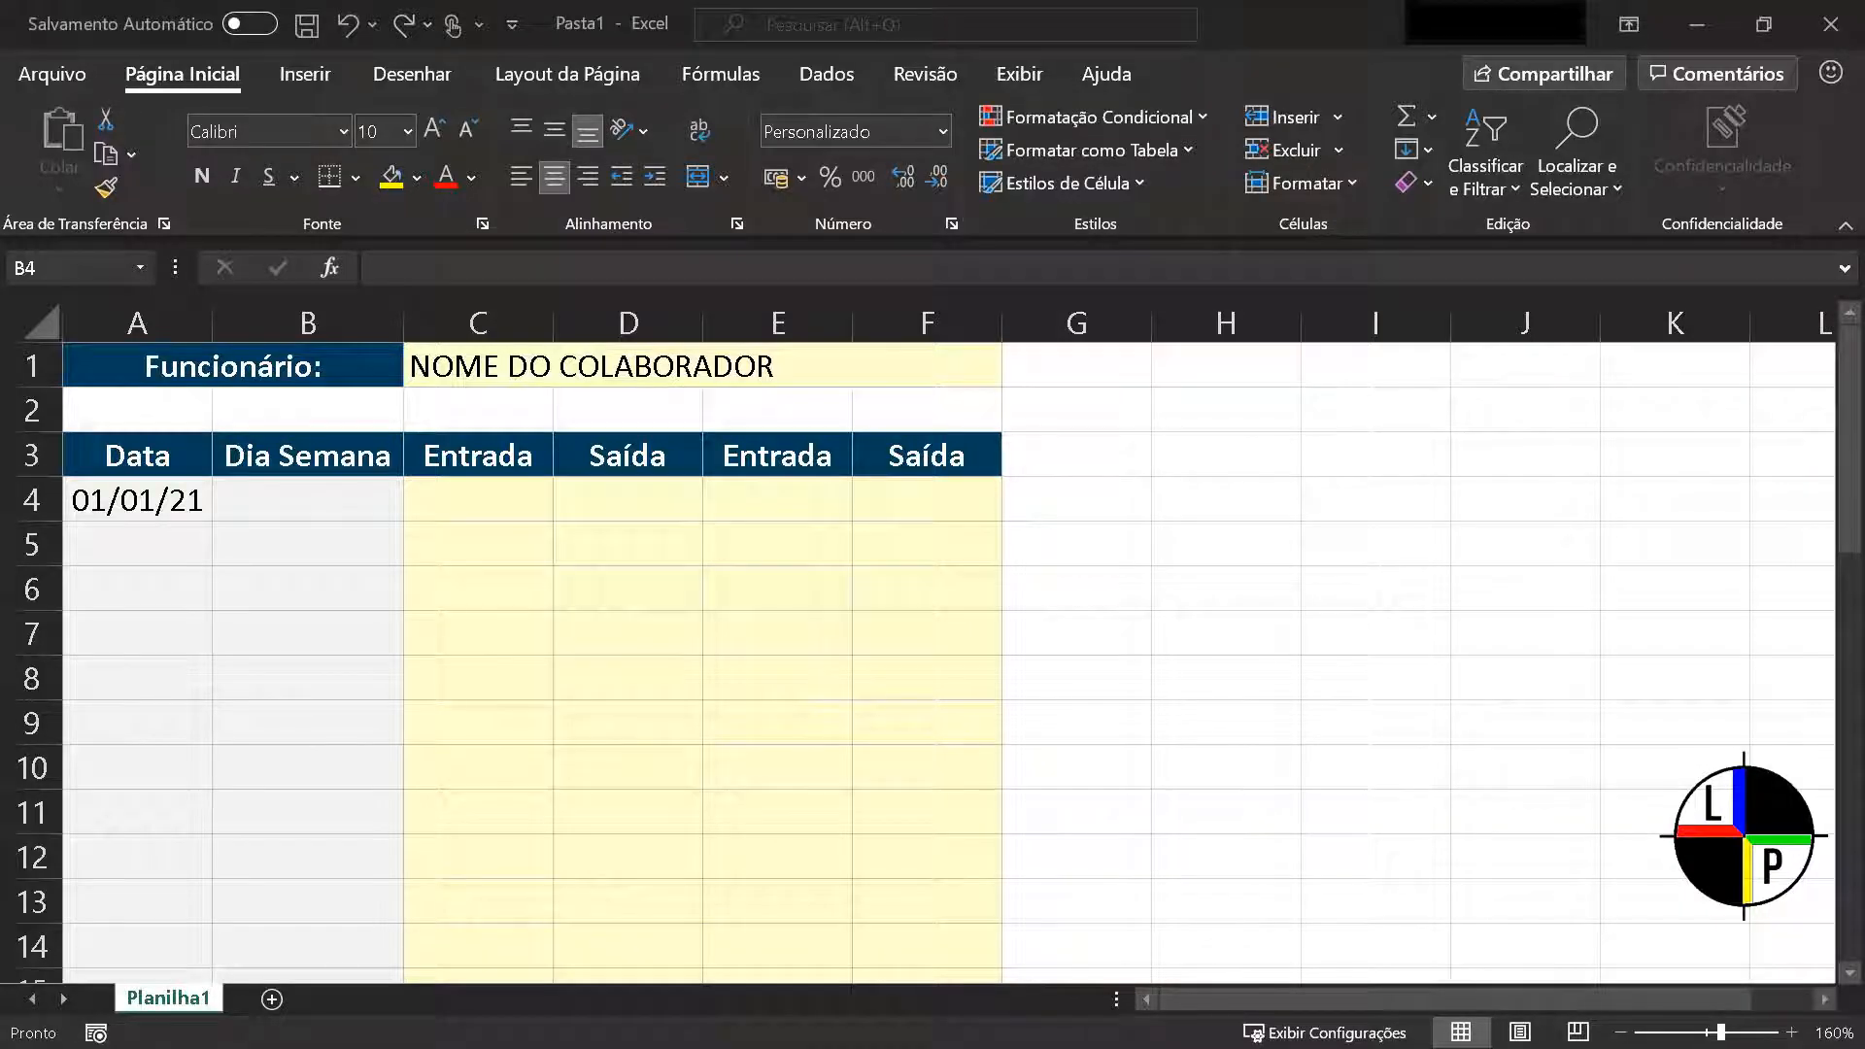
Enter the formula =DIA.DA.SEMANA(A4) in cell B4 to give the weekday of the date in A4
left_click(299, 503)
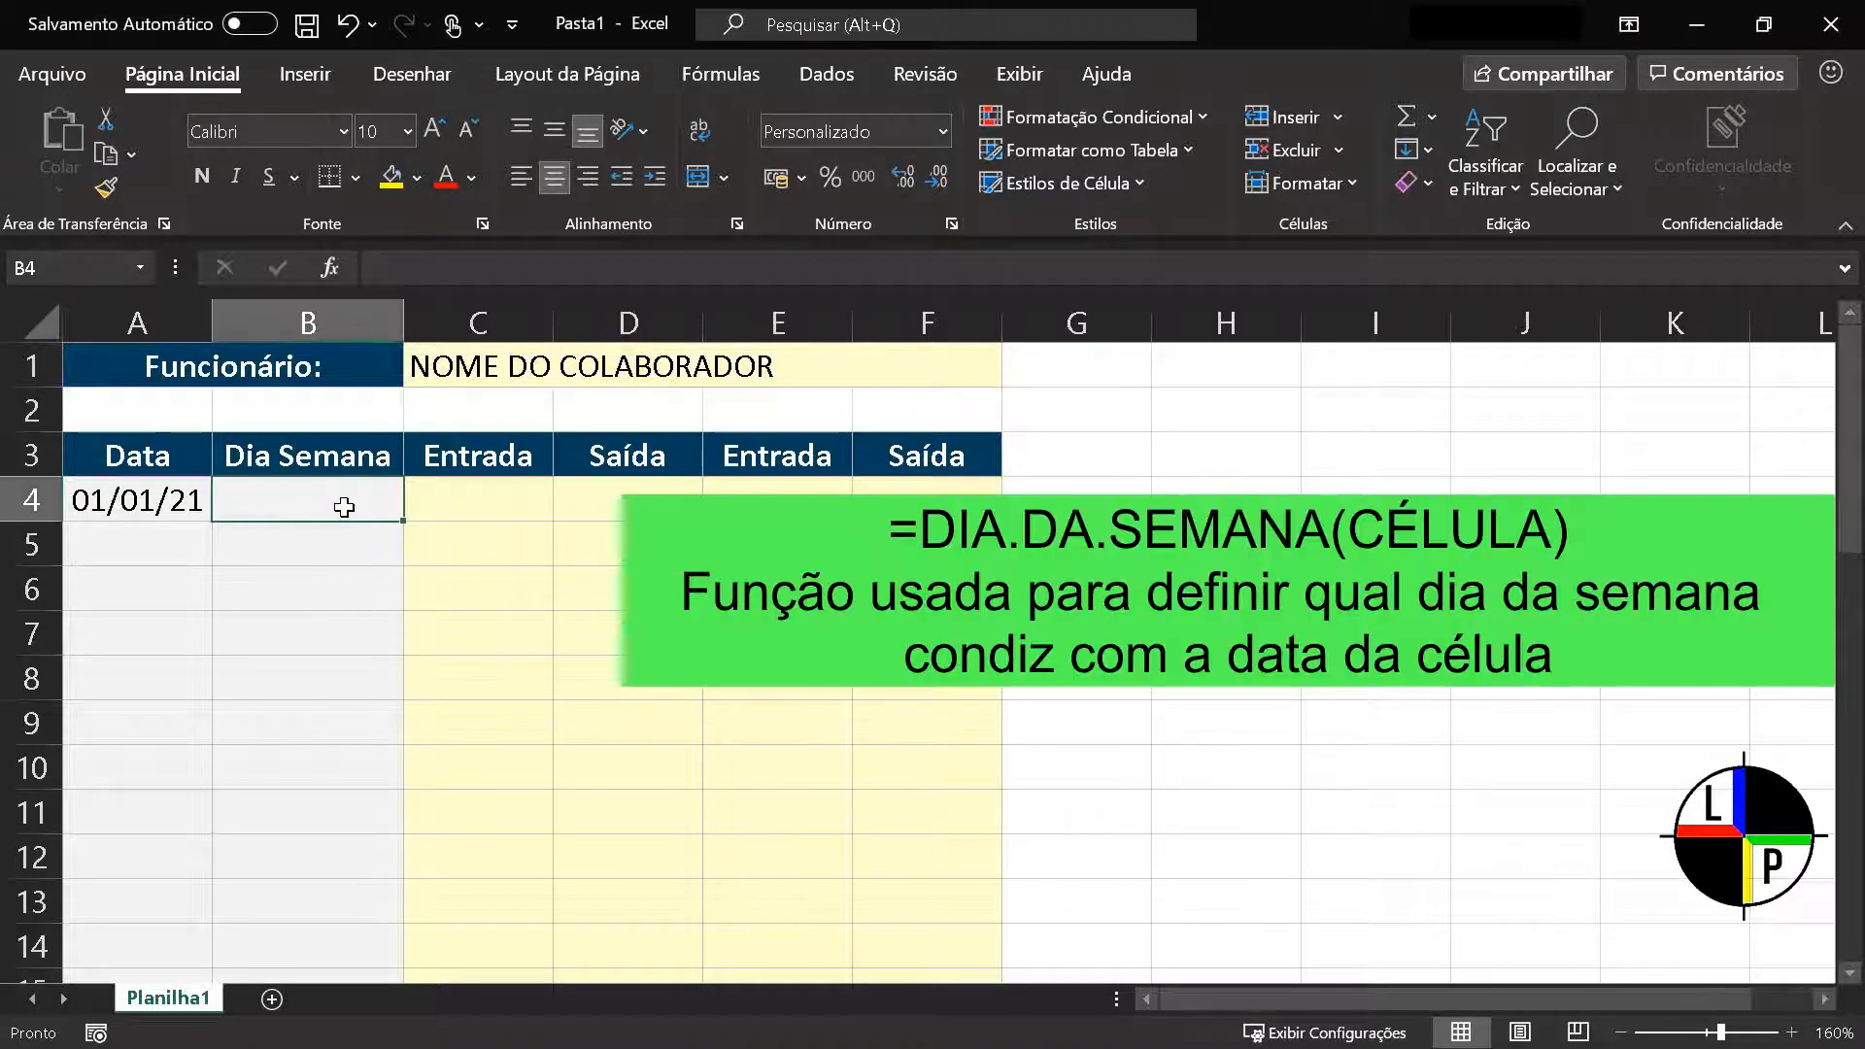
type("=DIA")
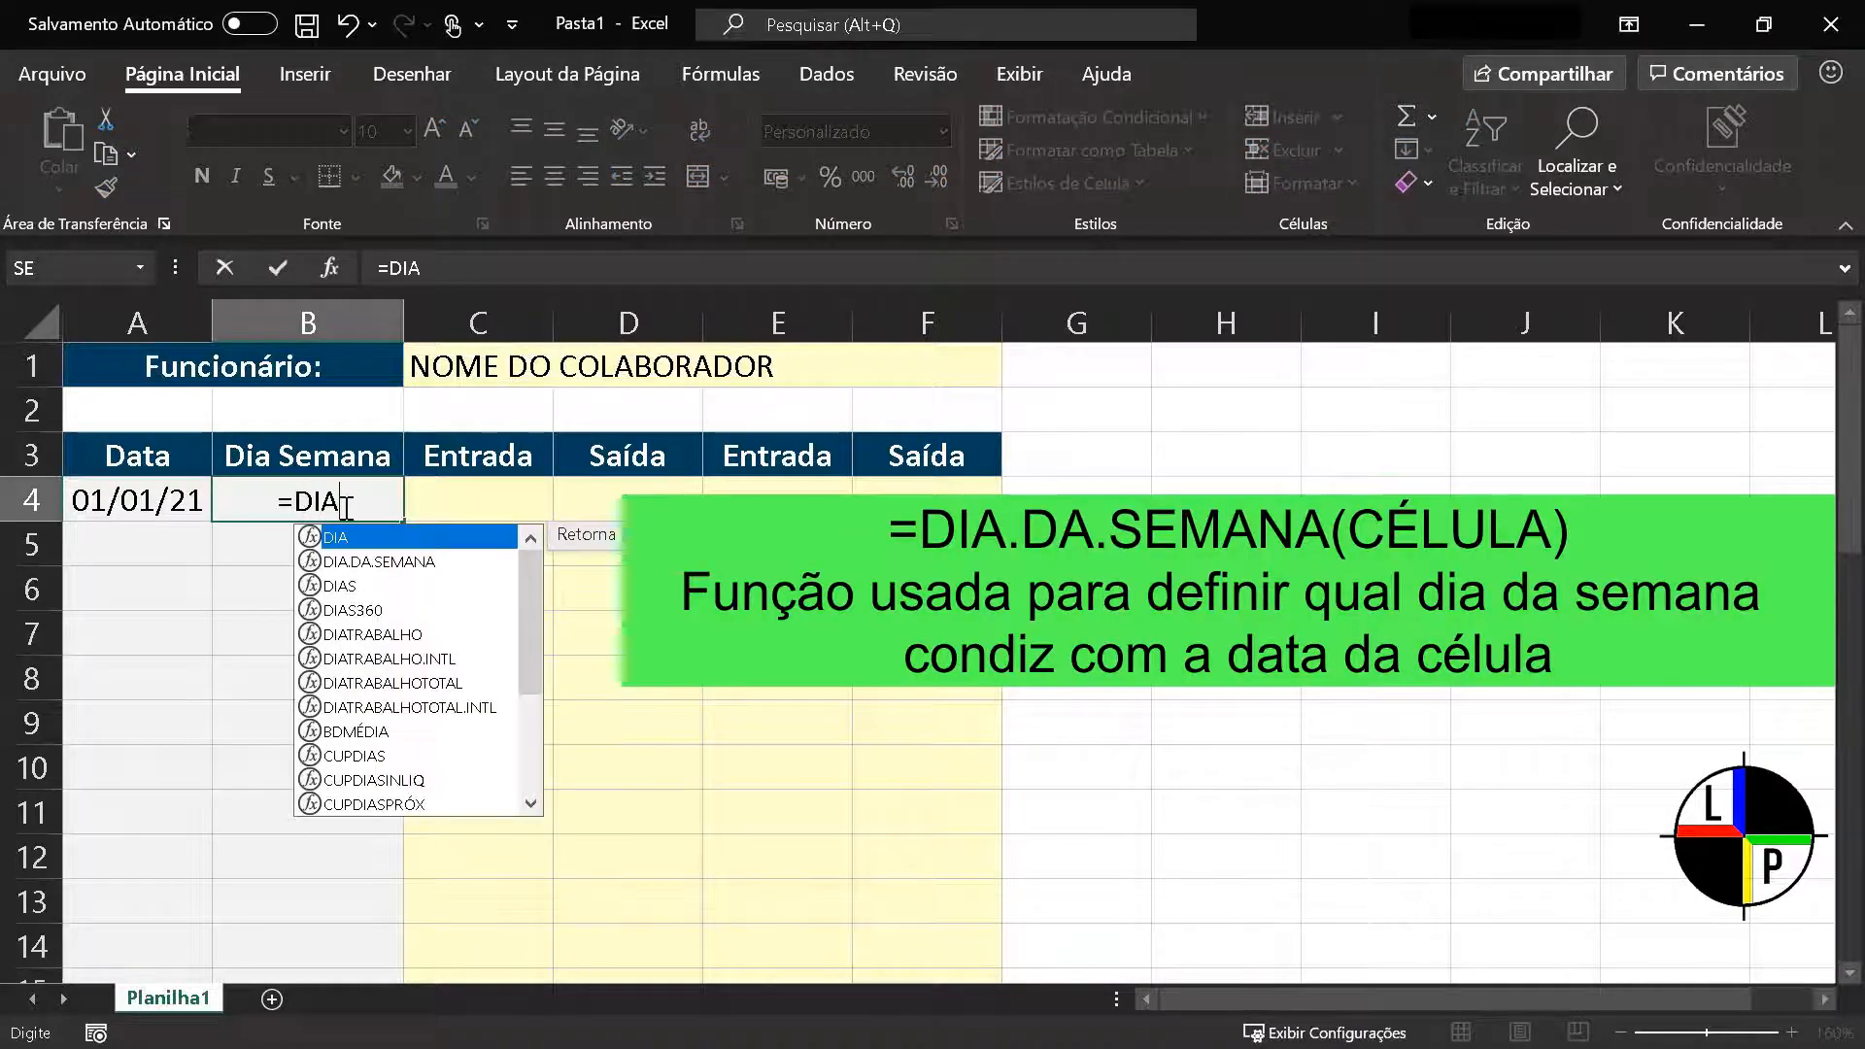
type(".DA.SEM")
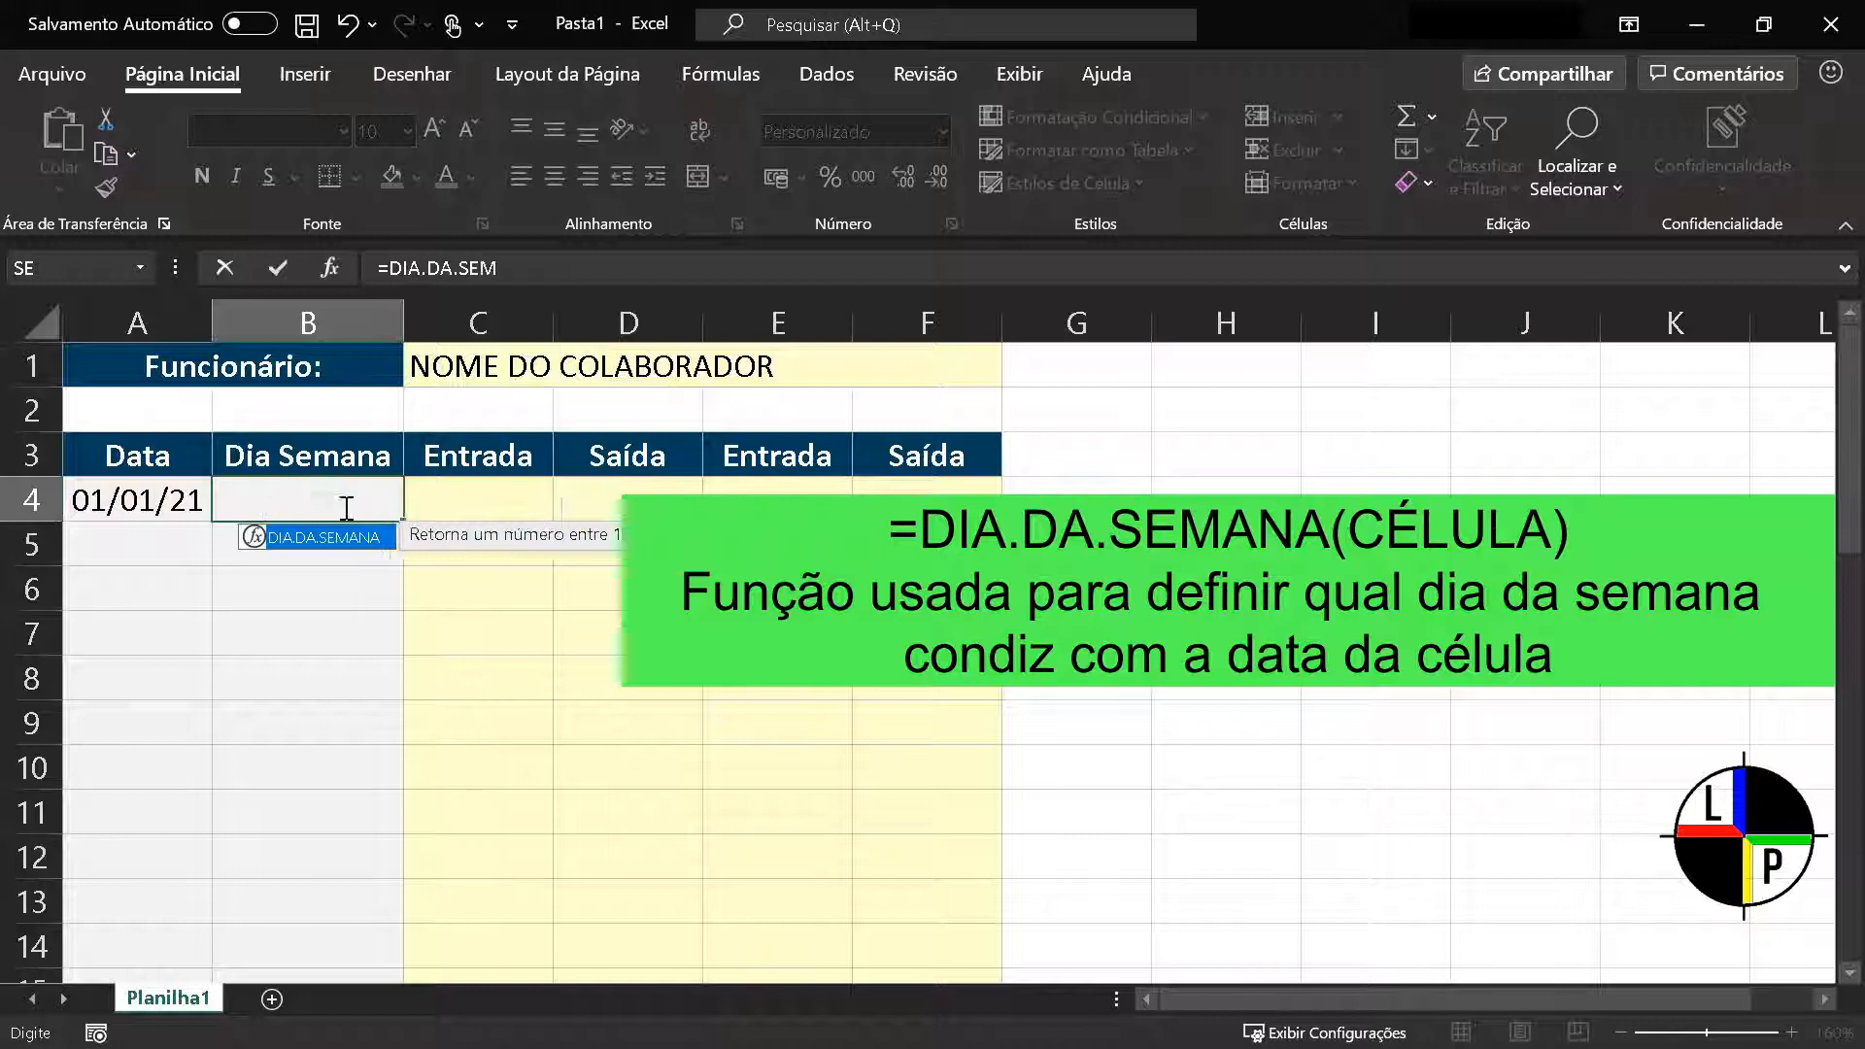
type("ANA(")
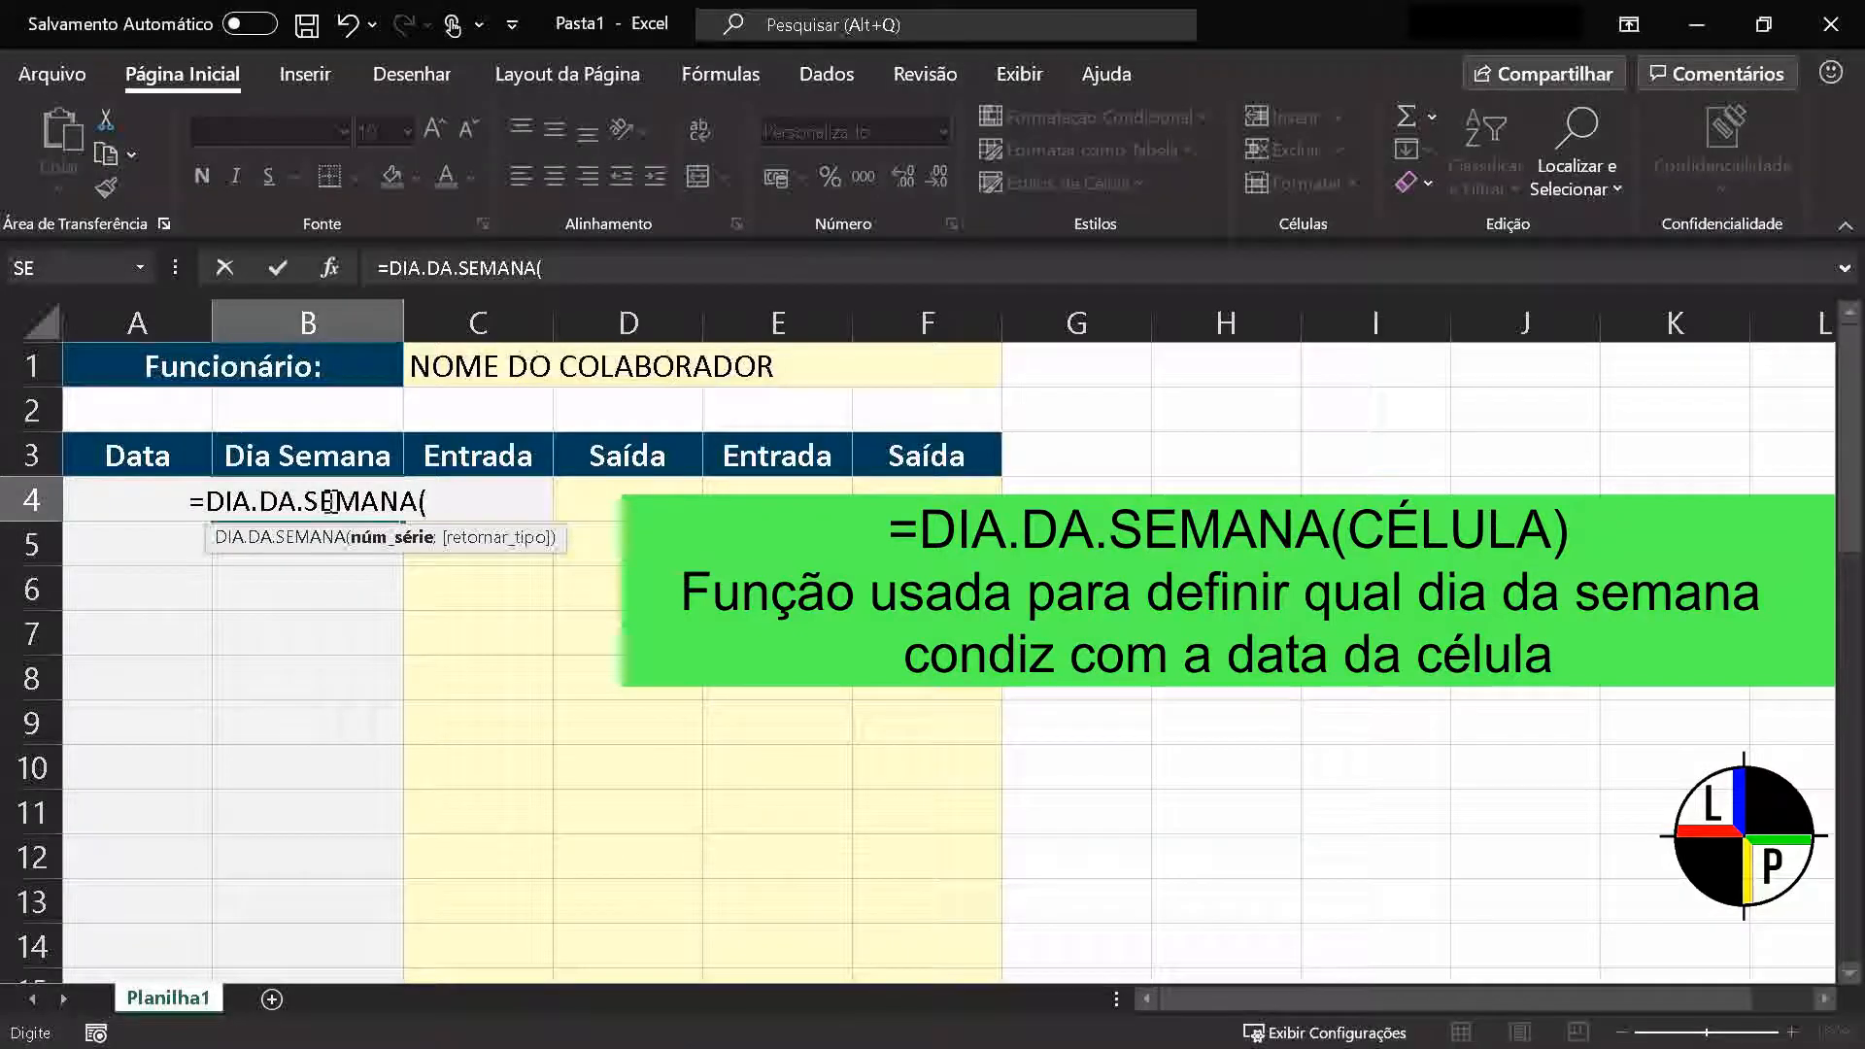
type("A")
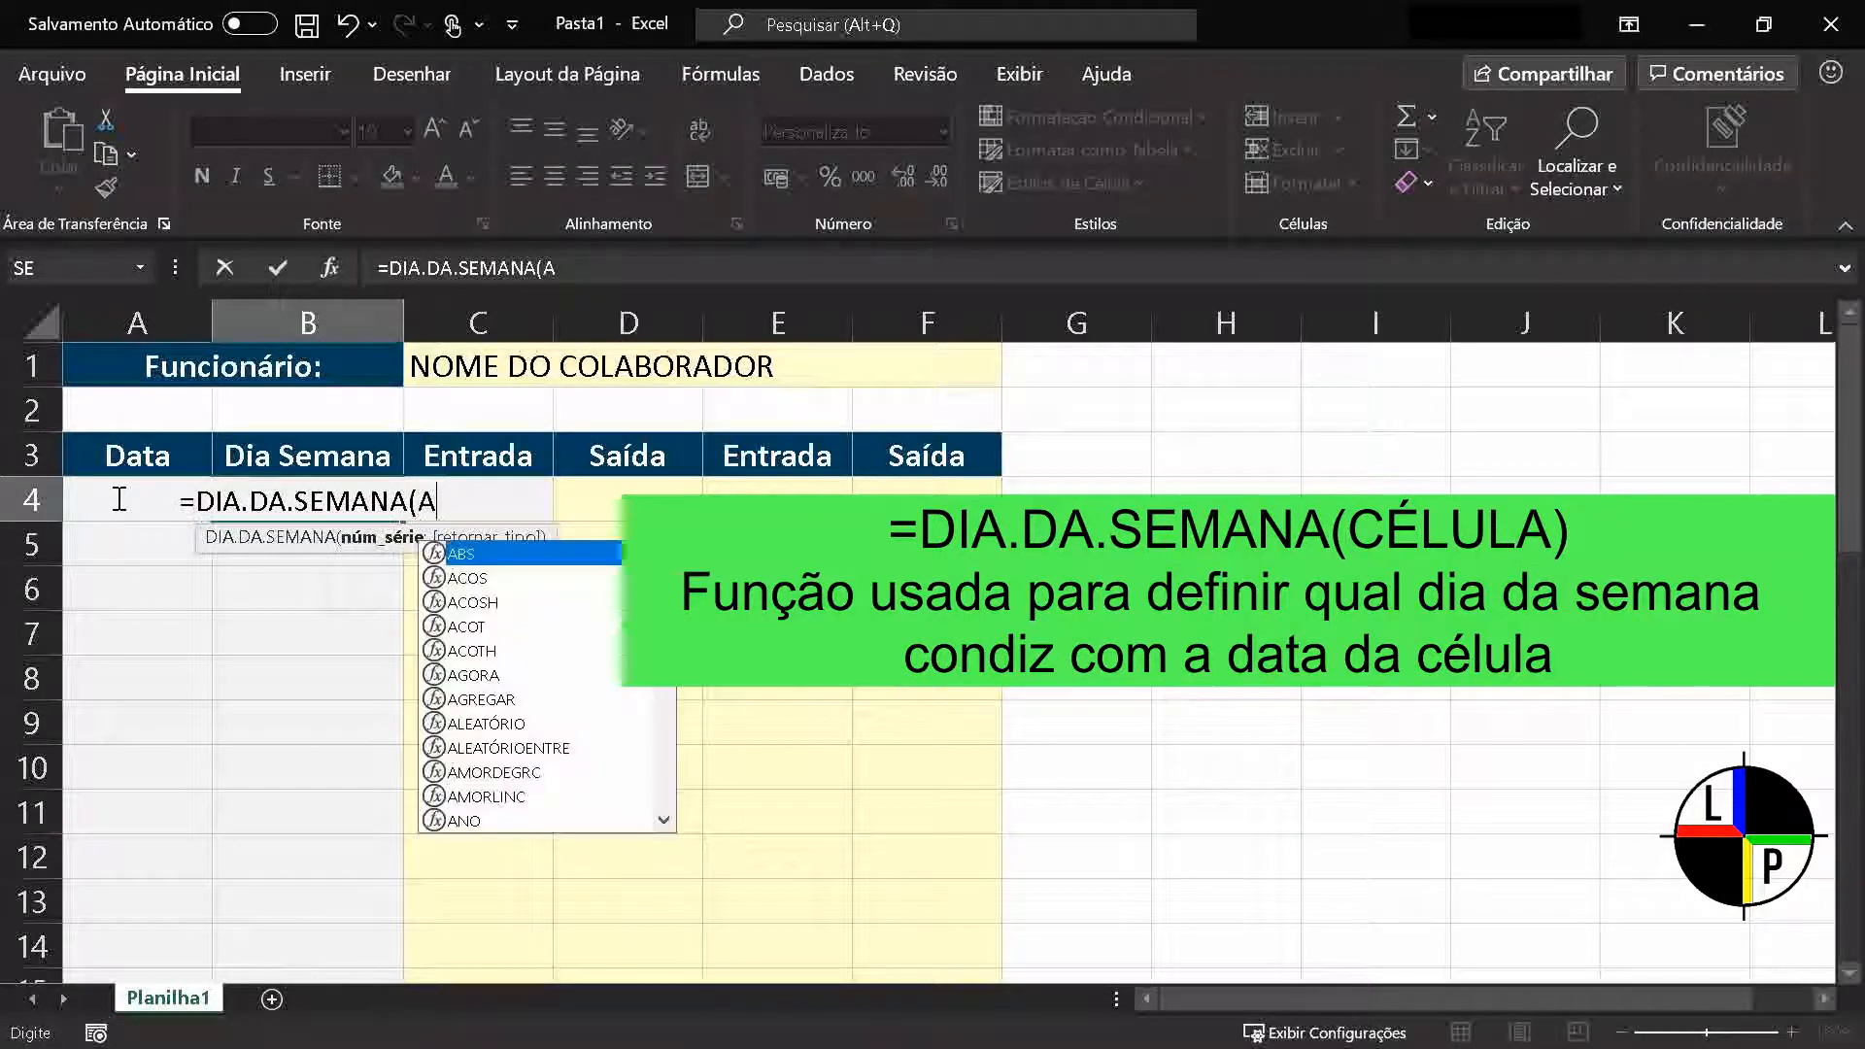
type("4)")
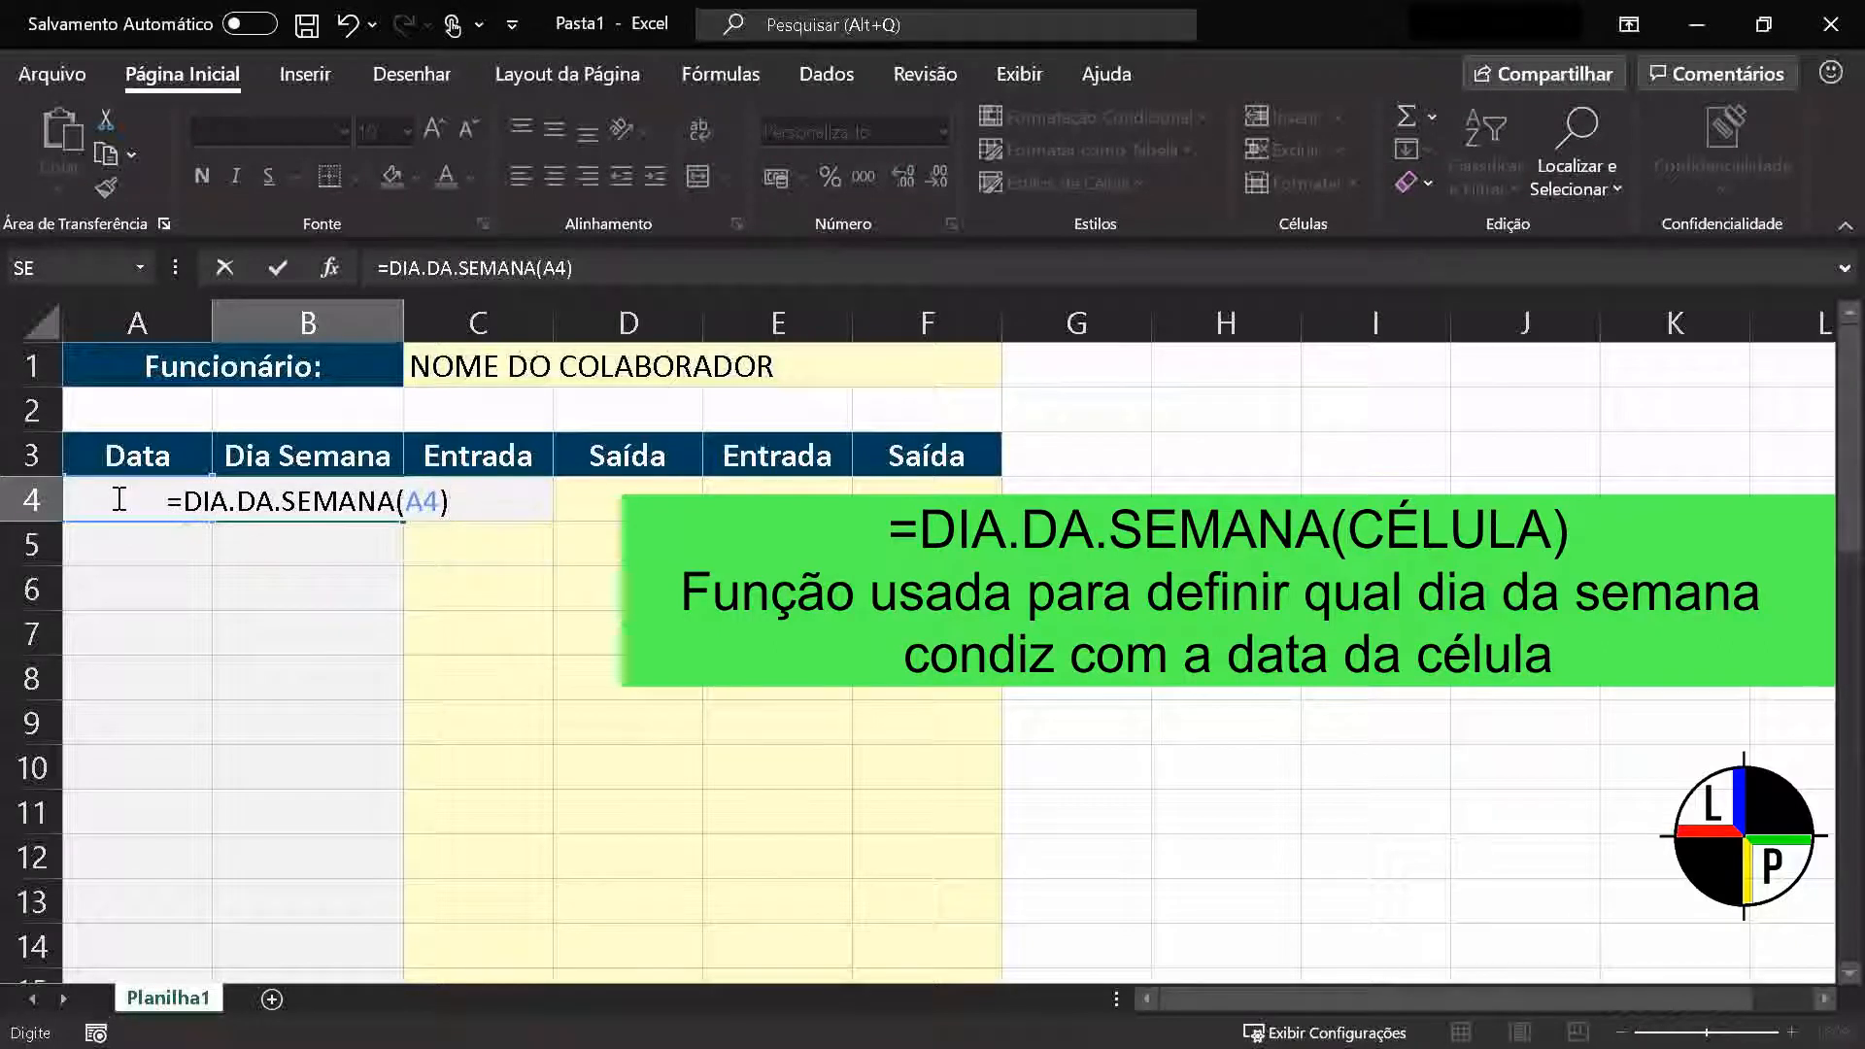
key("Return")
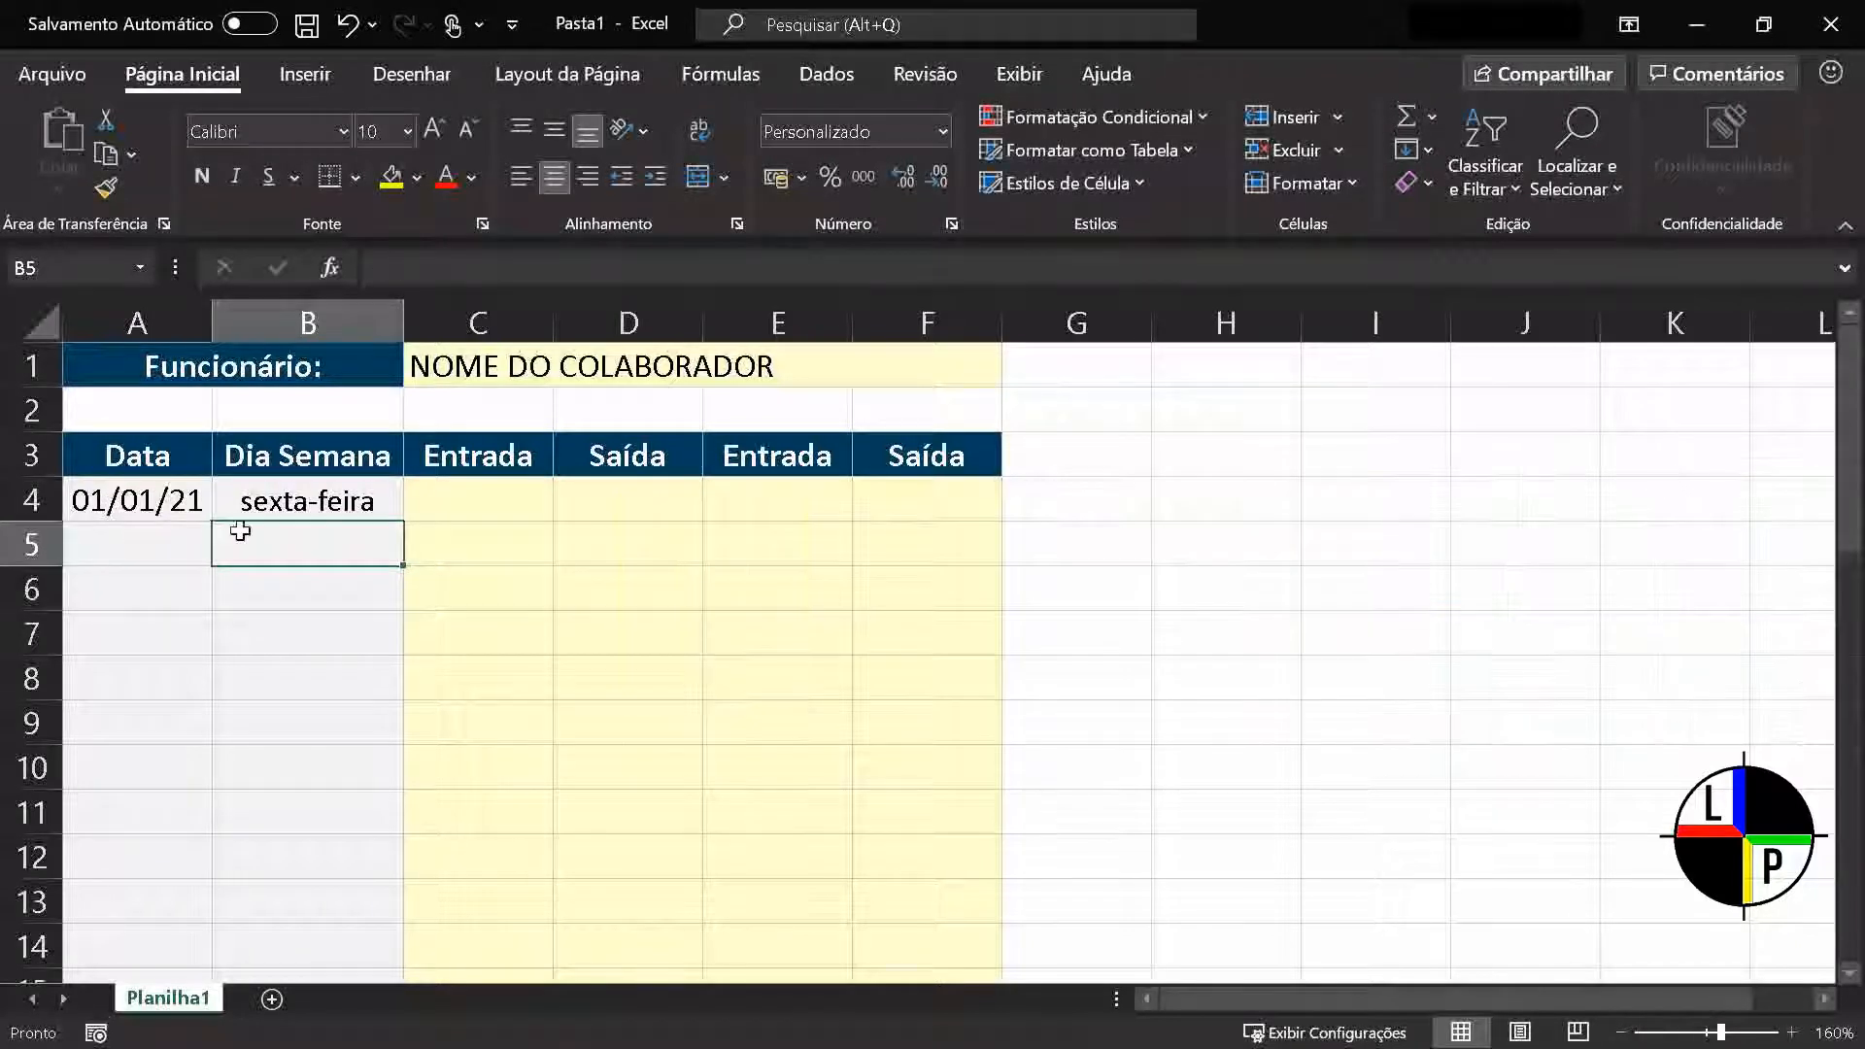
Fill the weekday formula from cell B4 down to B5
left_click(286, 503)
left_click_drag(402, 522, 402, 568)
left_click(281, 543)
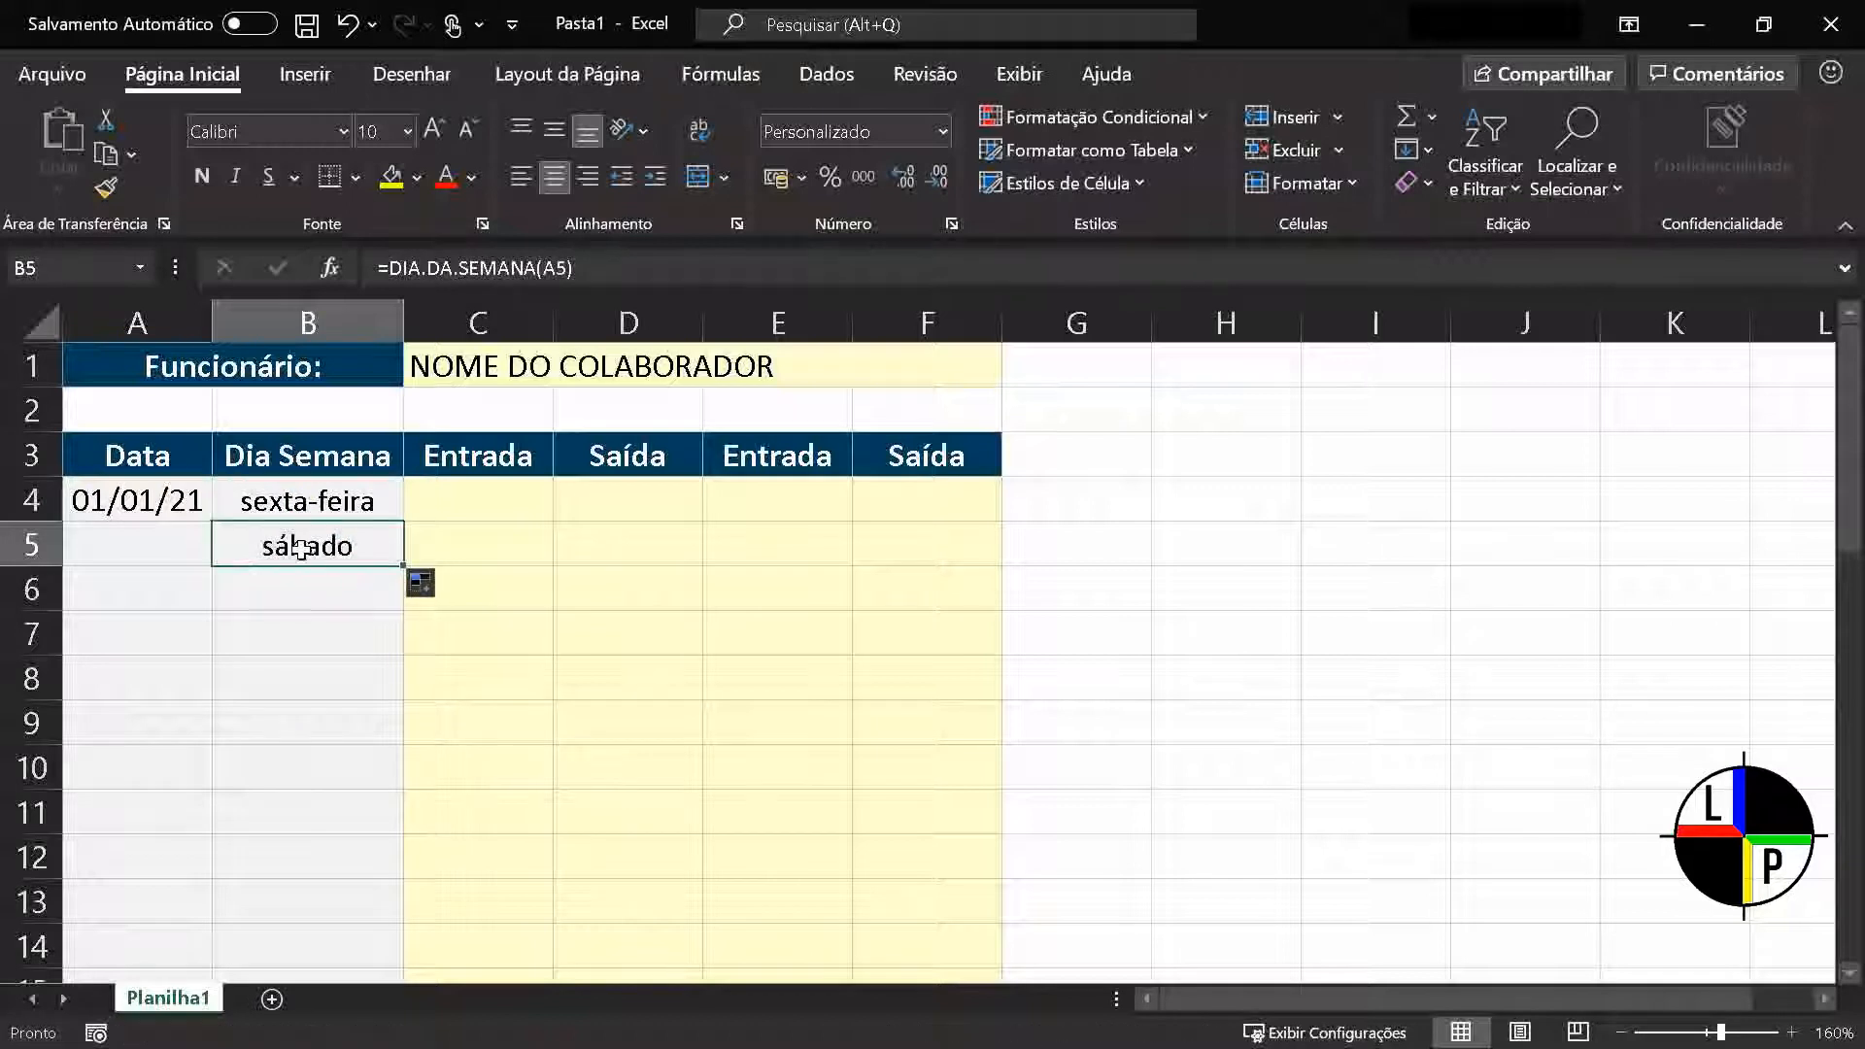
Insert the current date in cell A5 and the current time in the first Entrada cell, C5
left_click(169, 544)
key("ctrl+semicolon")
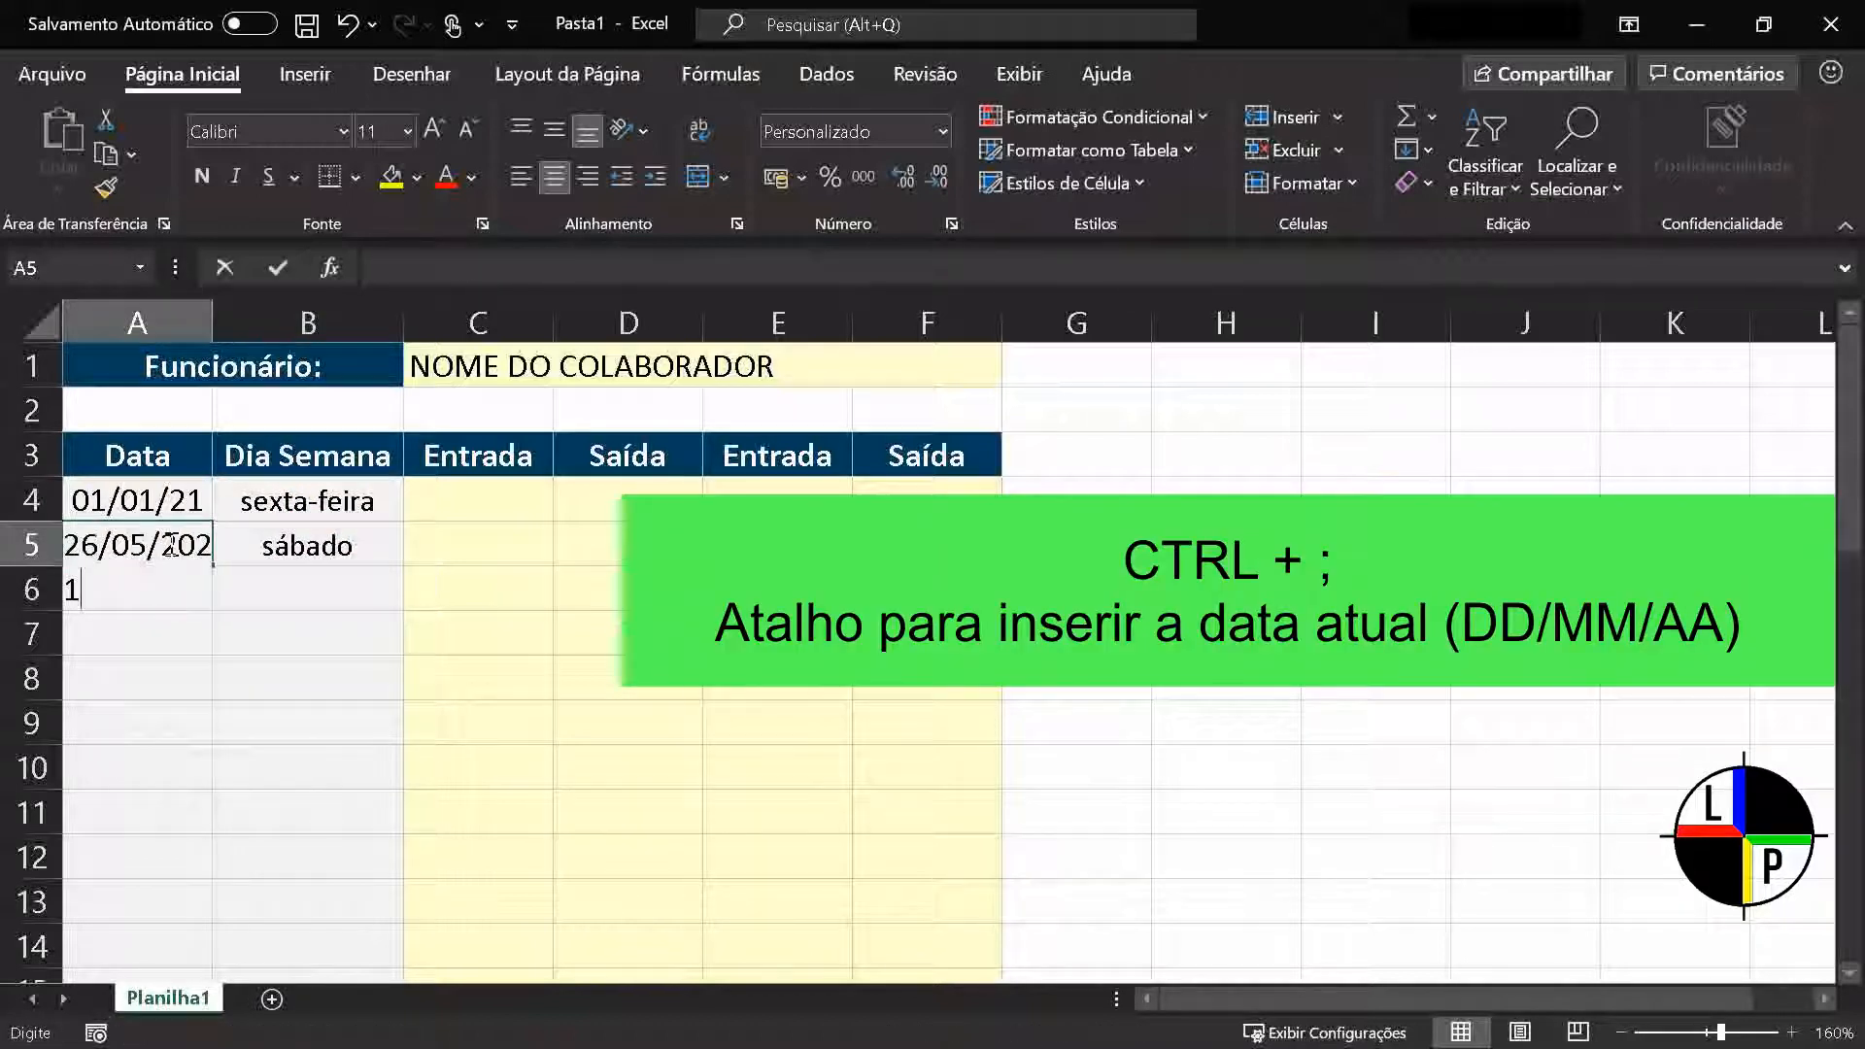
key("Return")
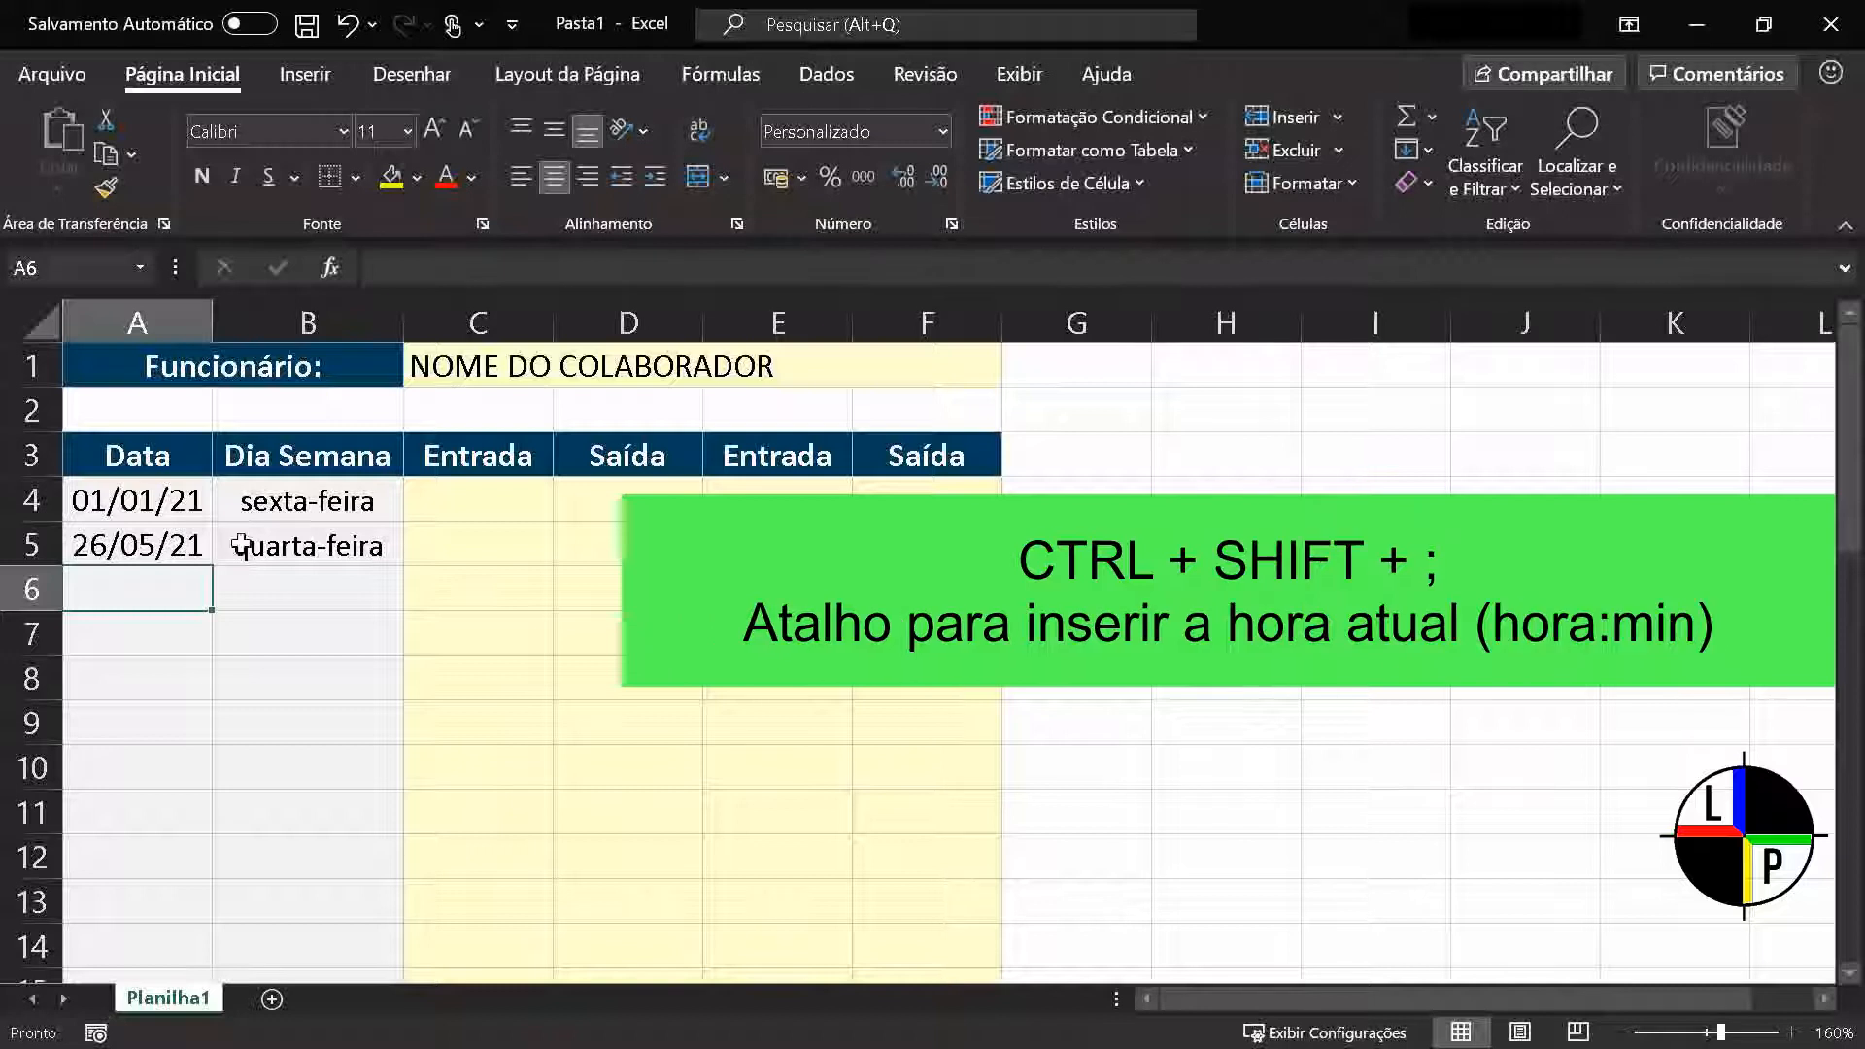
left_click(431, 549)
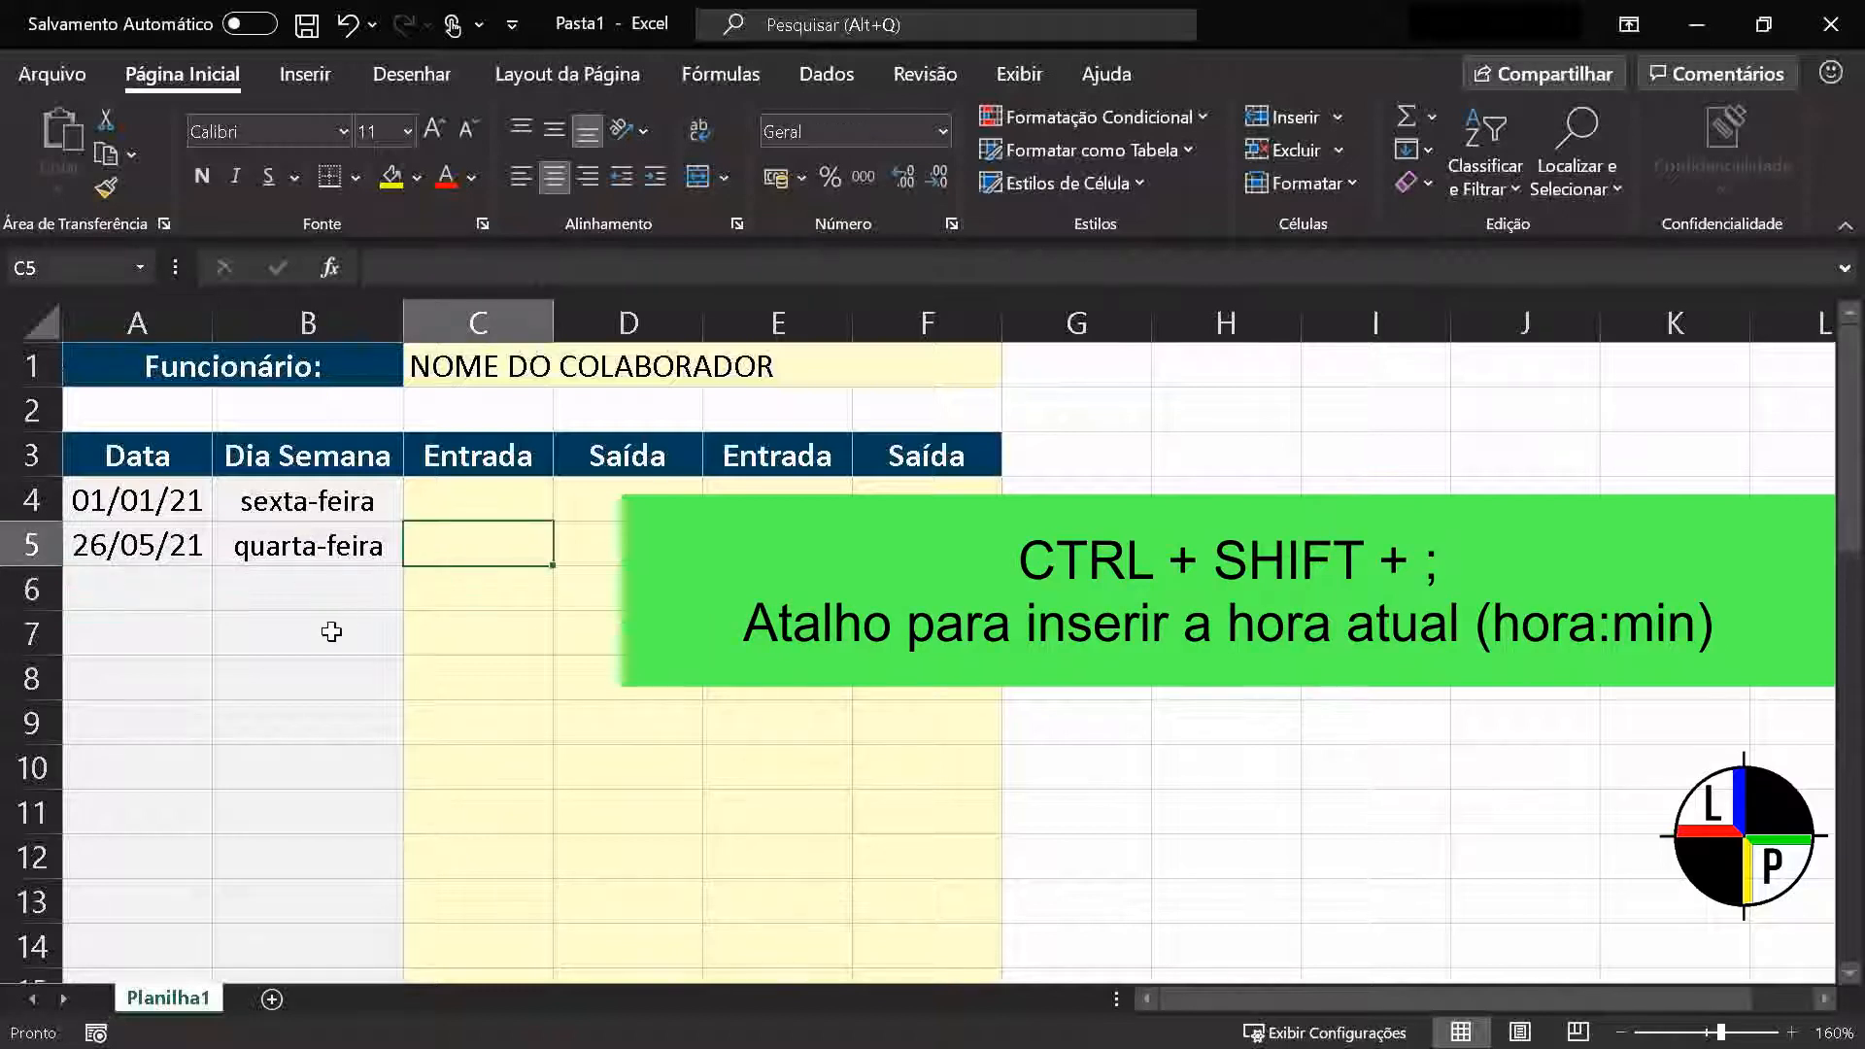
key("ctrl+shift+semicolon")
key("Return")
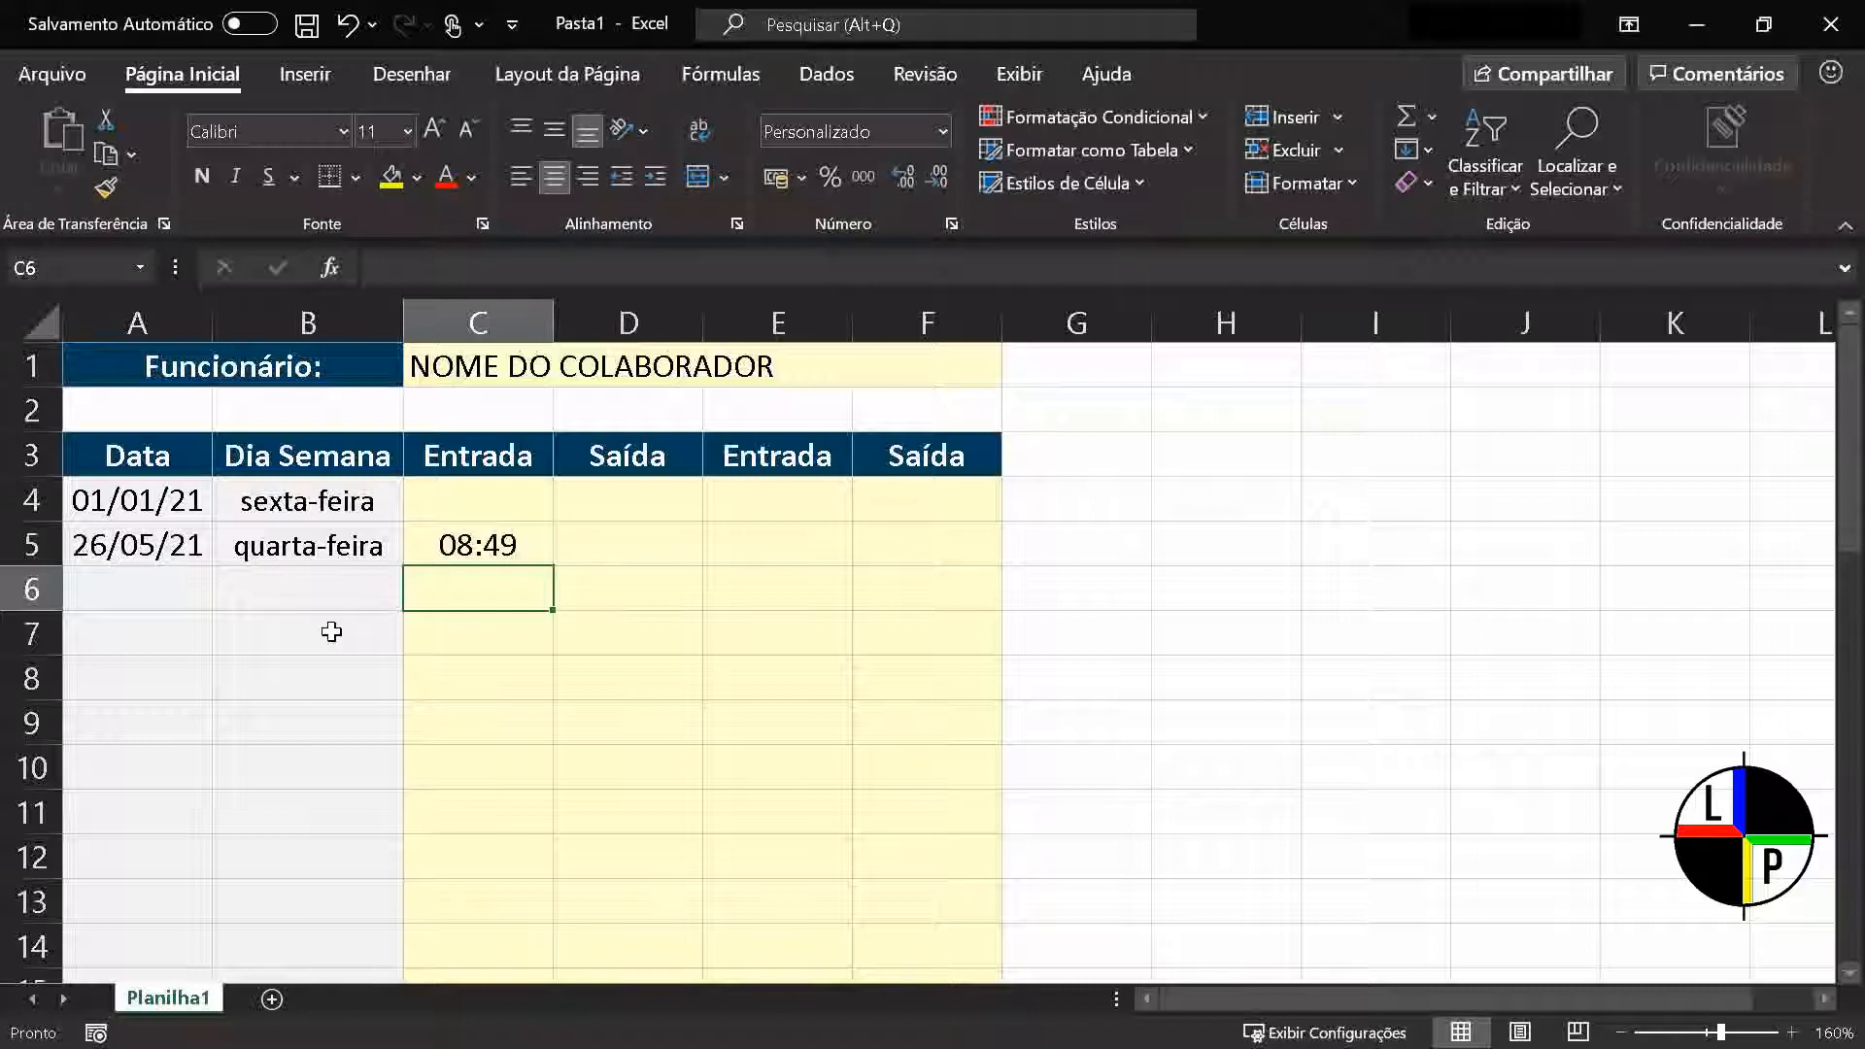
Enter the formula =DIAS360(A4;A5) in cell G5 to calculate the days between the two dates
left_click(1043, 557)
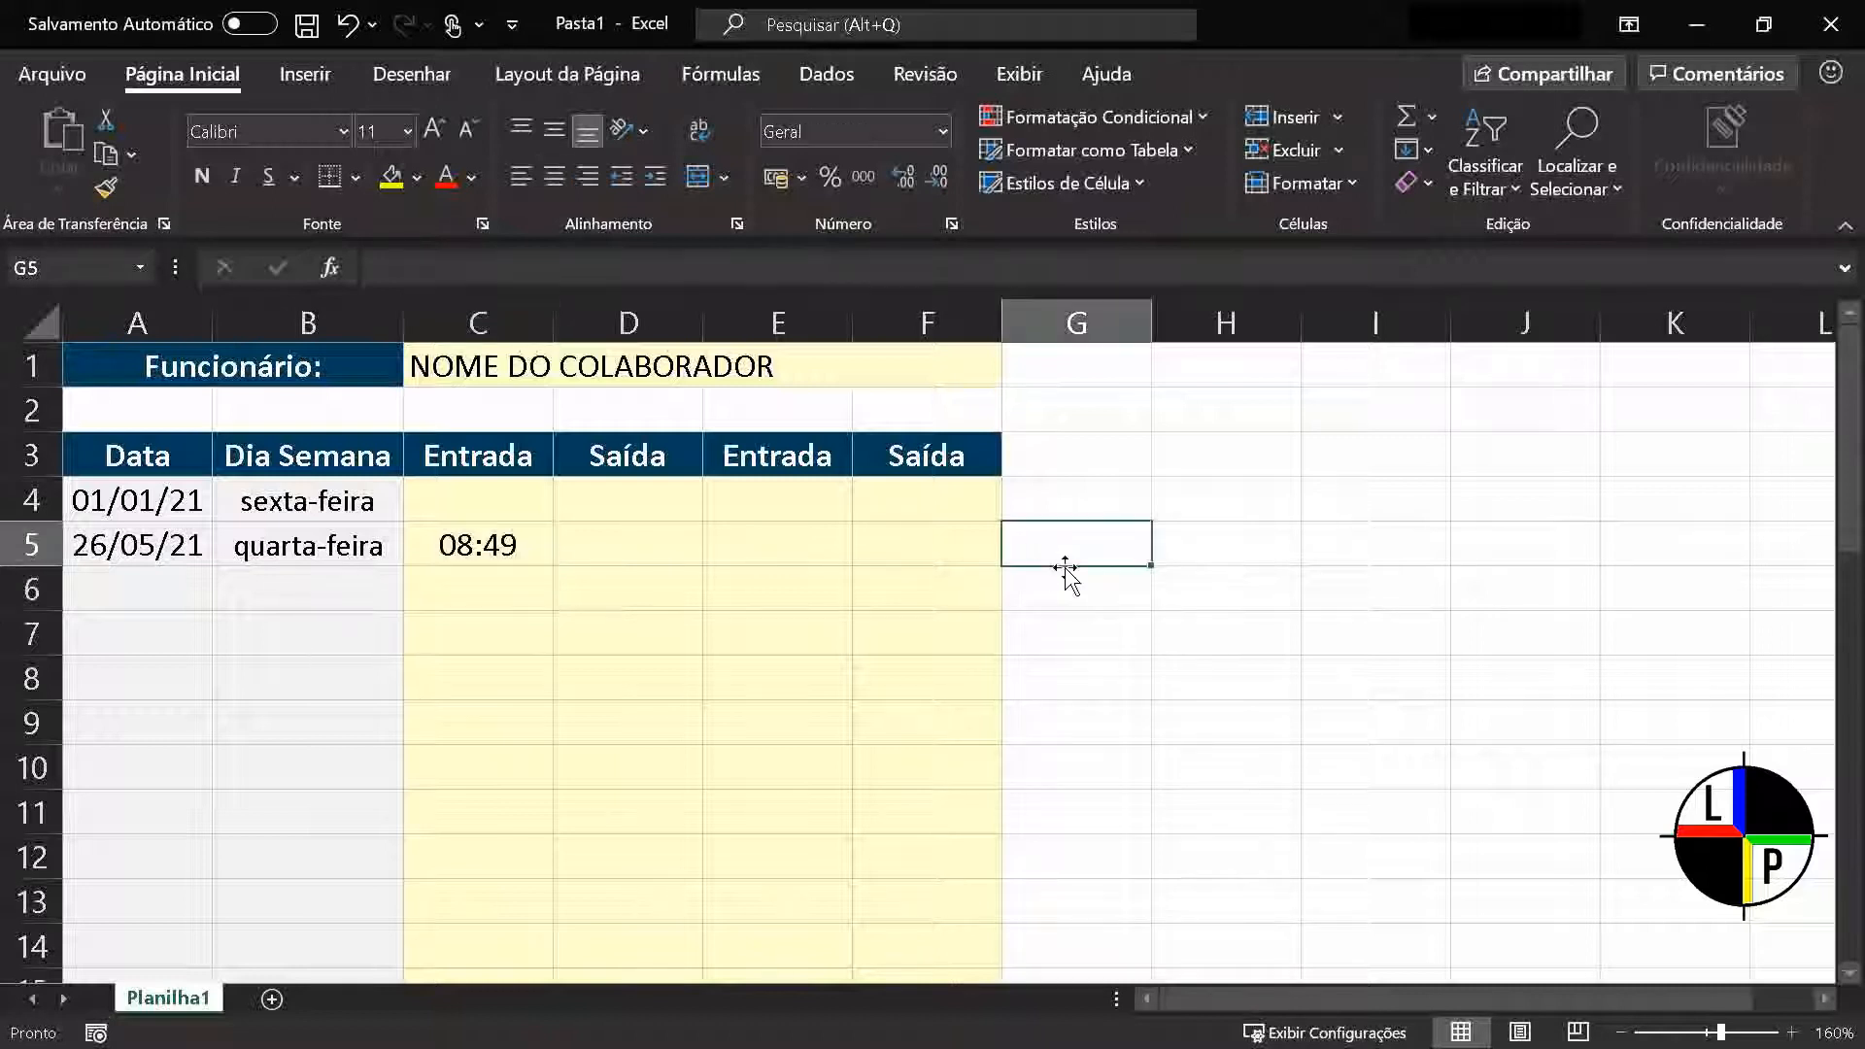
type("=DI")
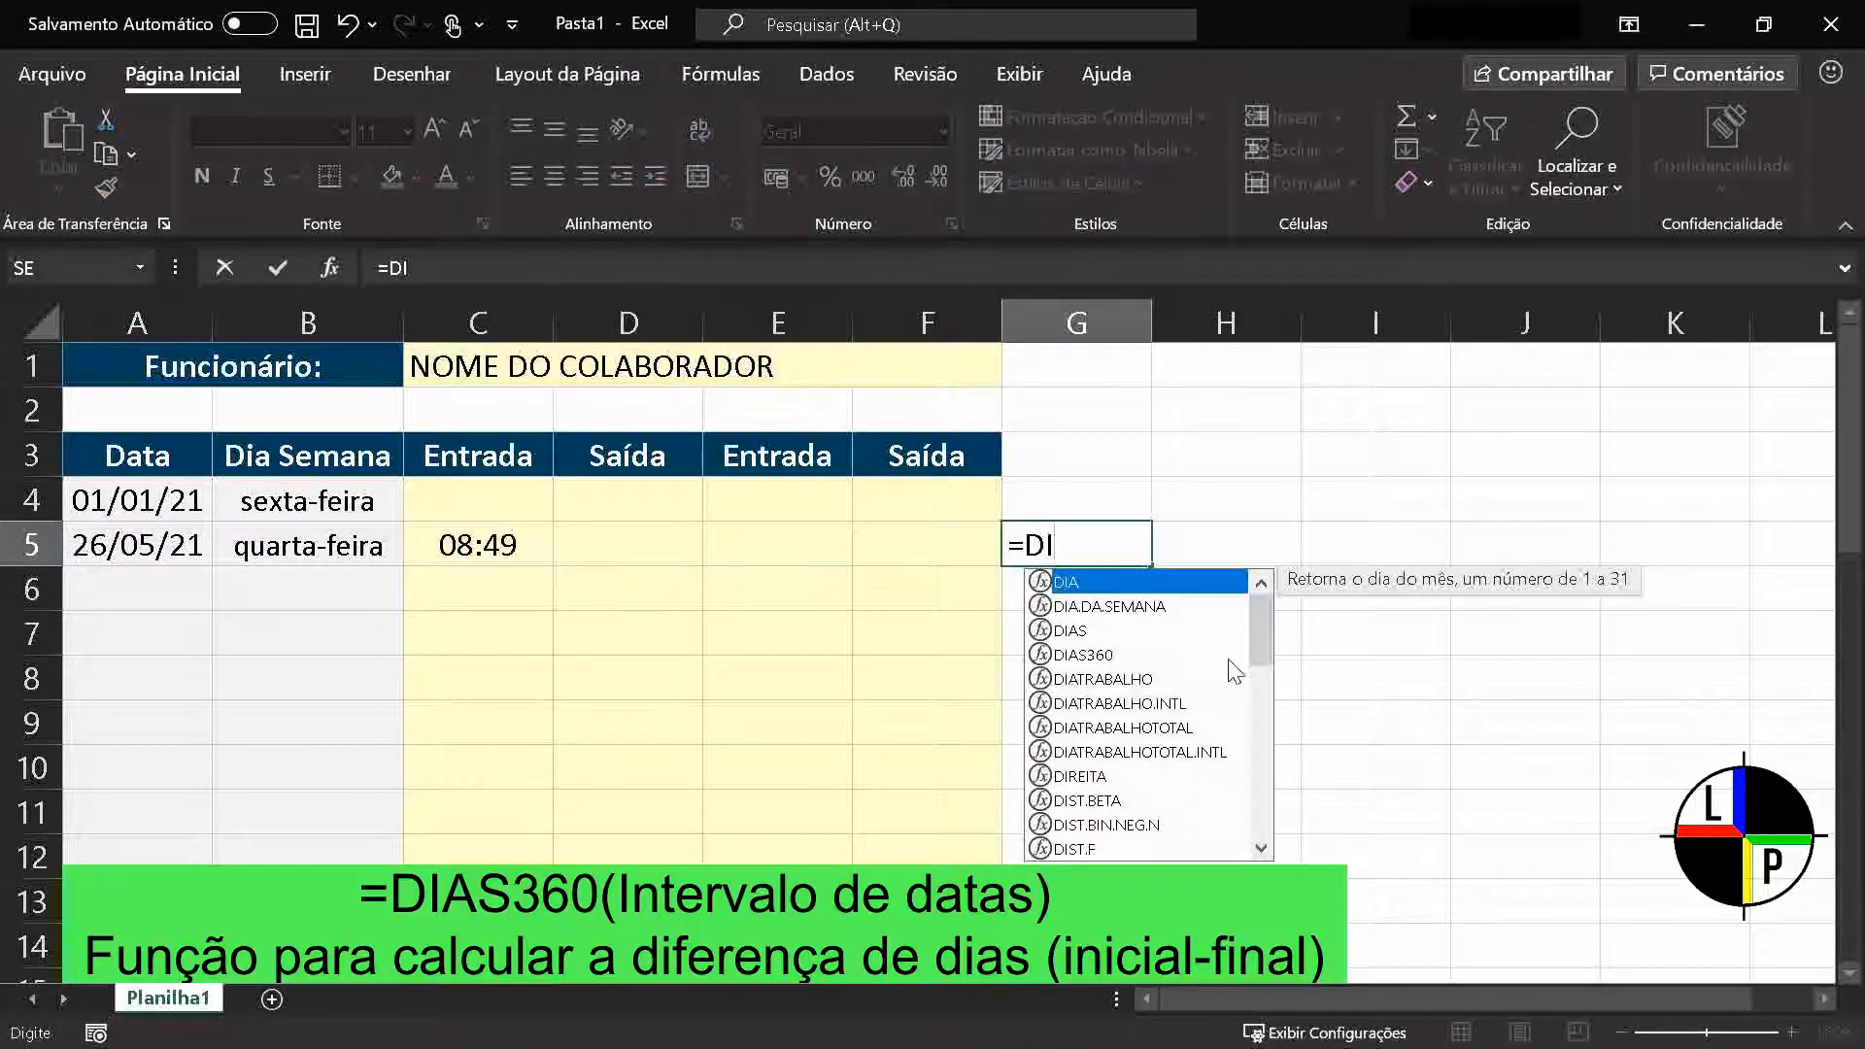
type("AS36")
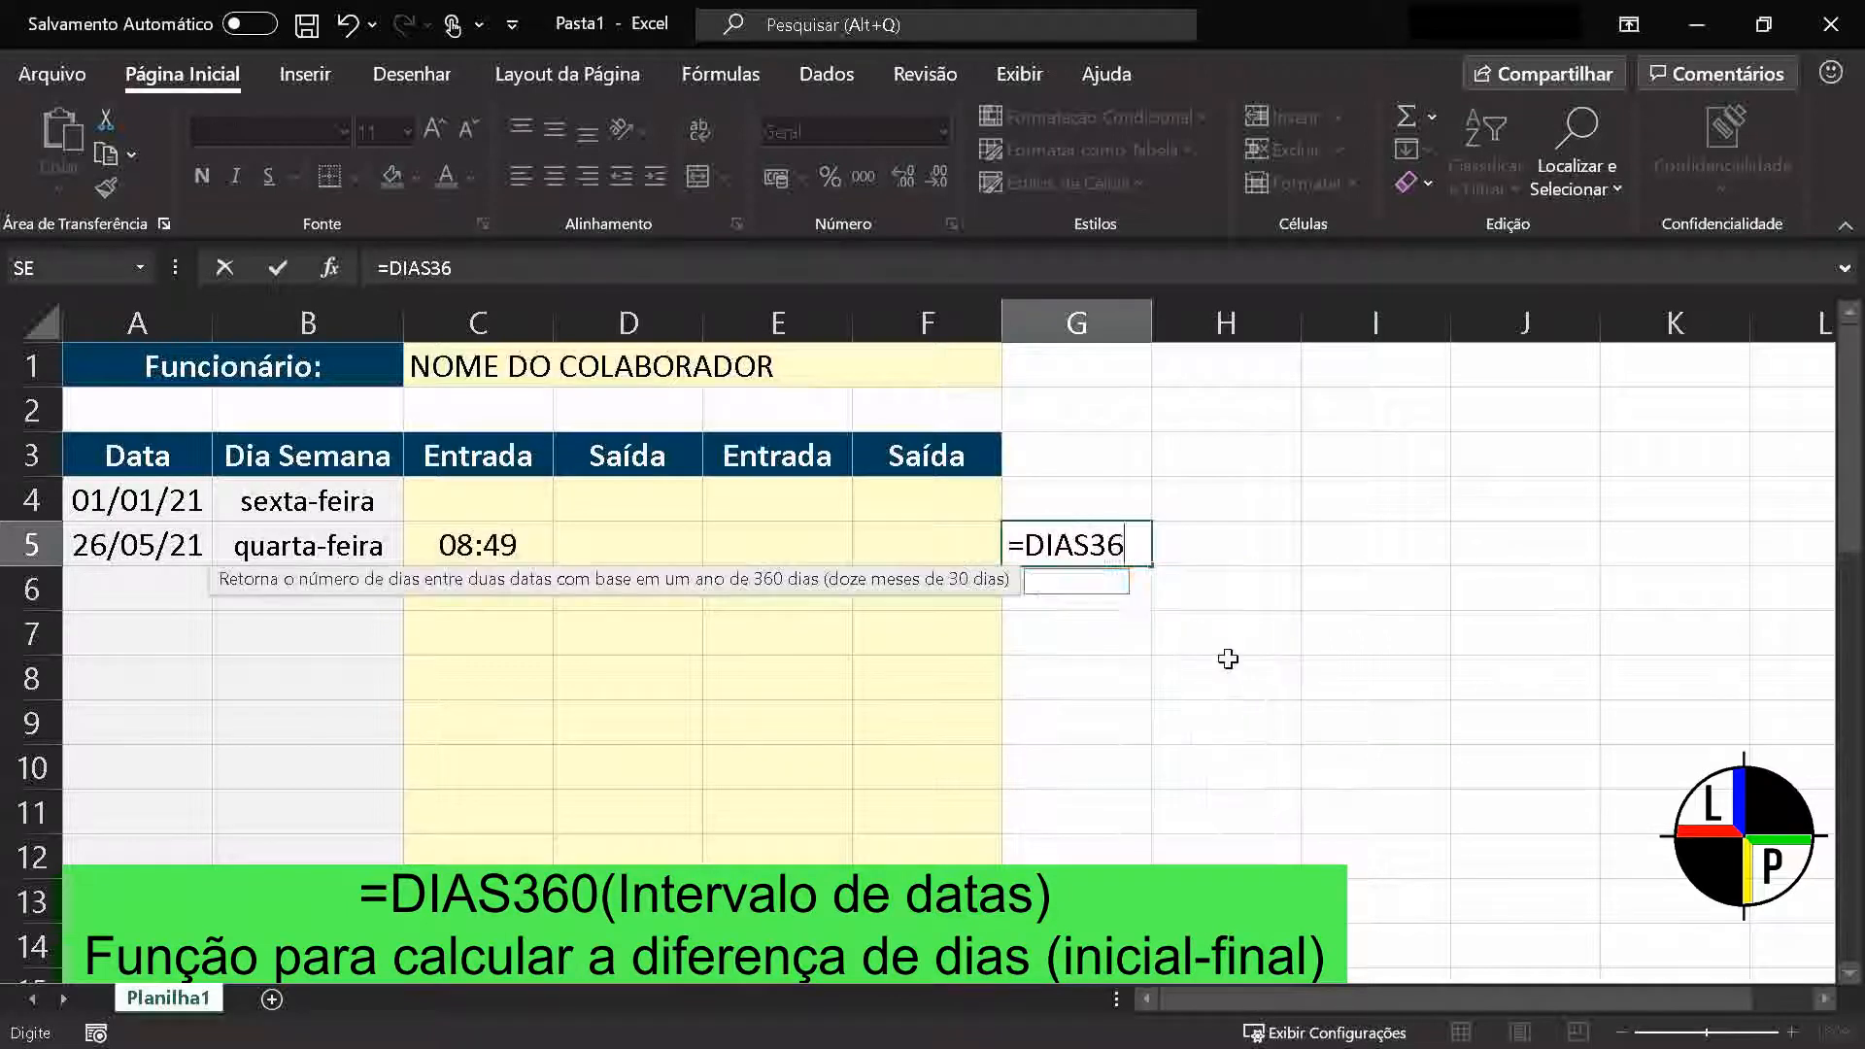
type("0(")
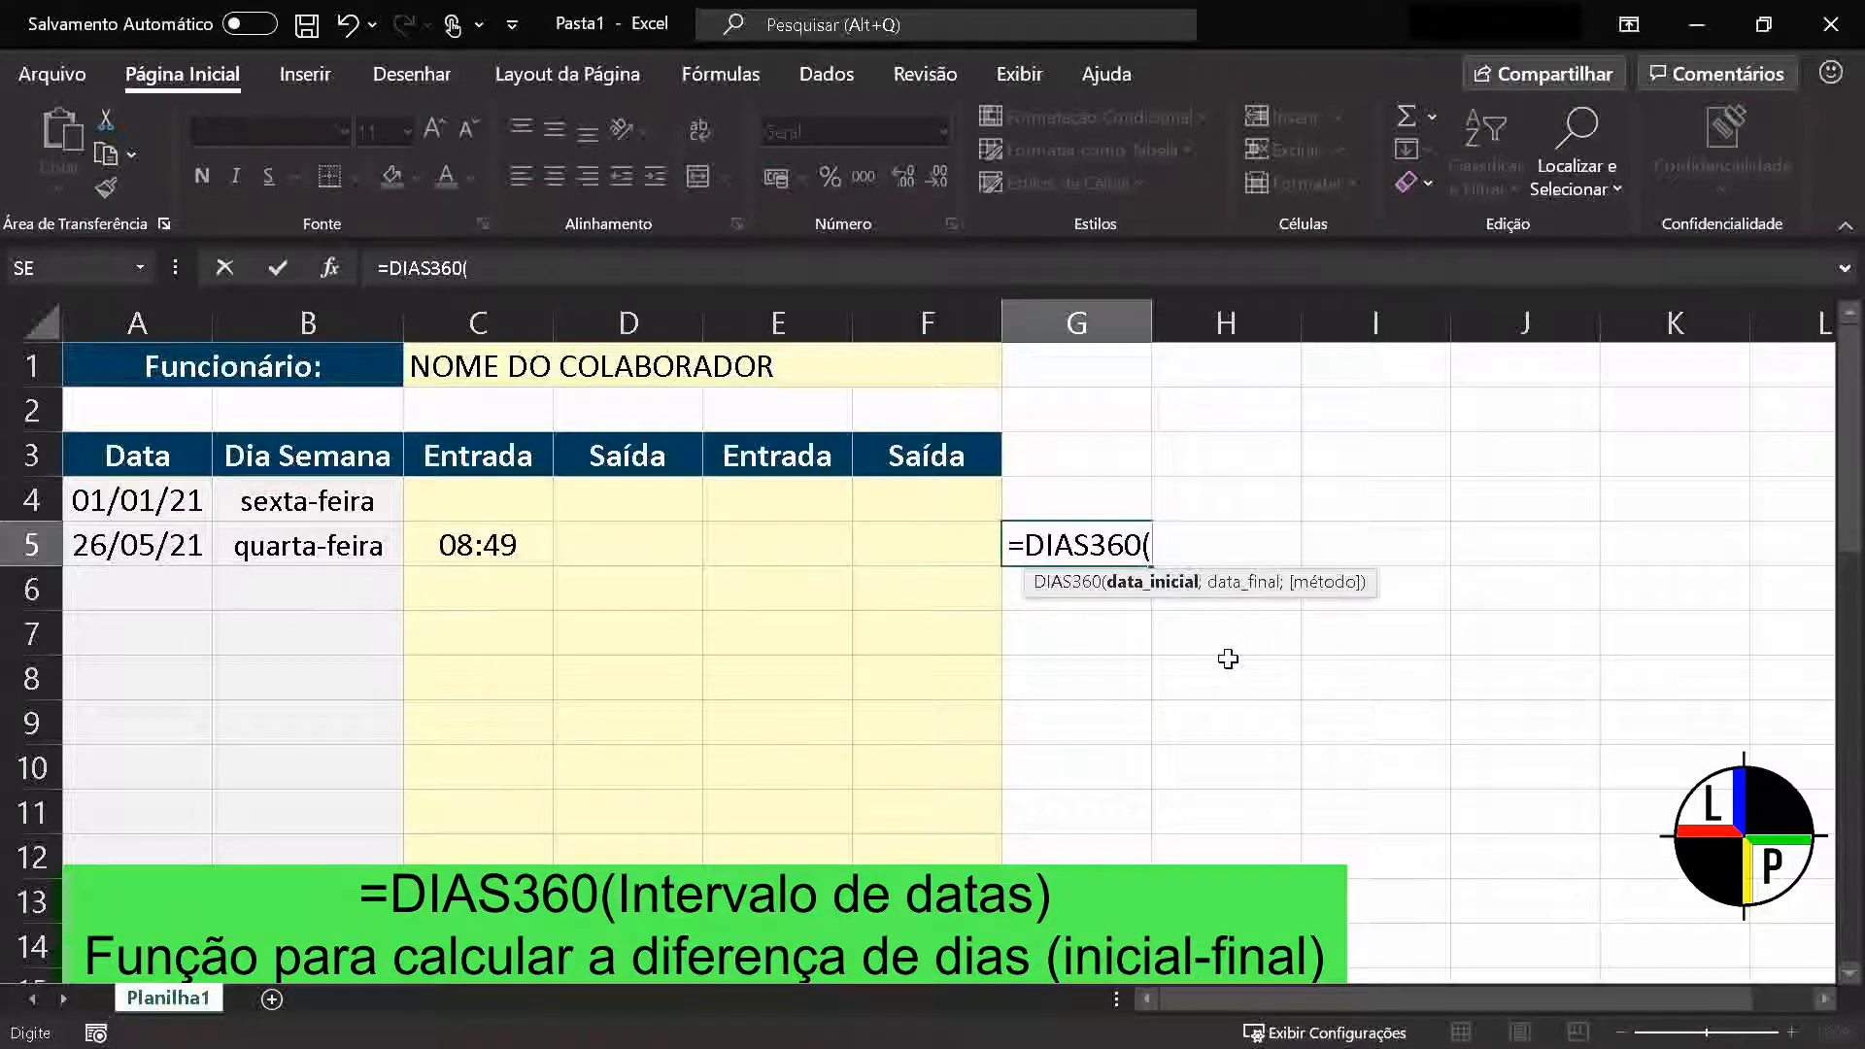
left_click(157, 505)
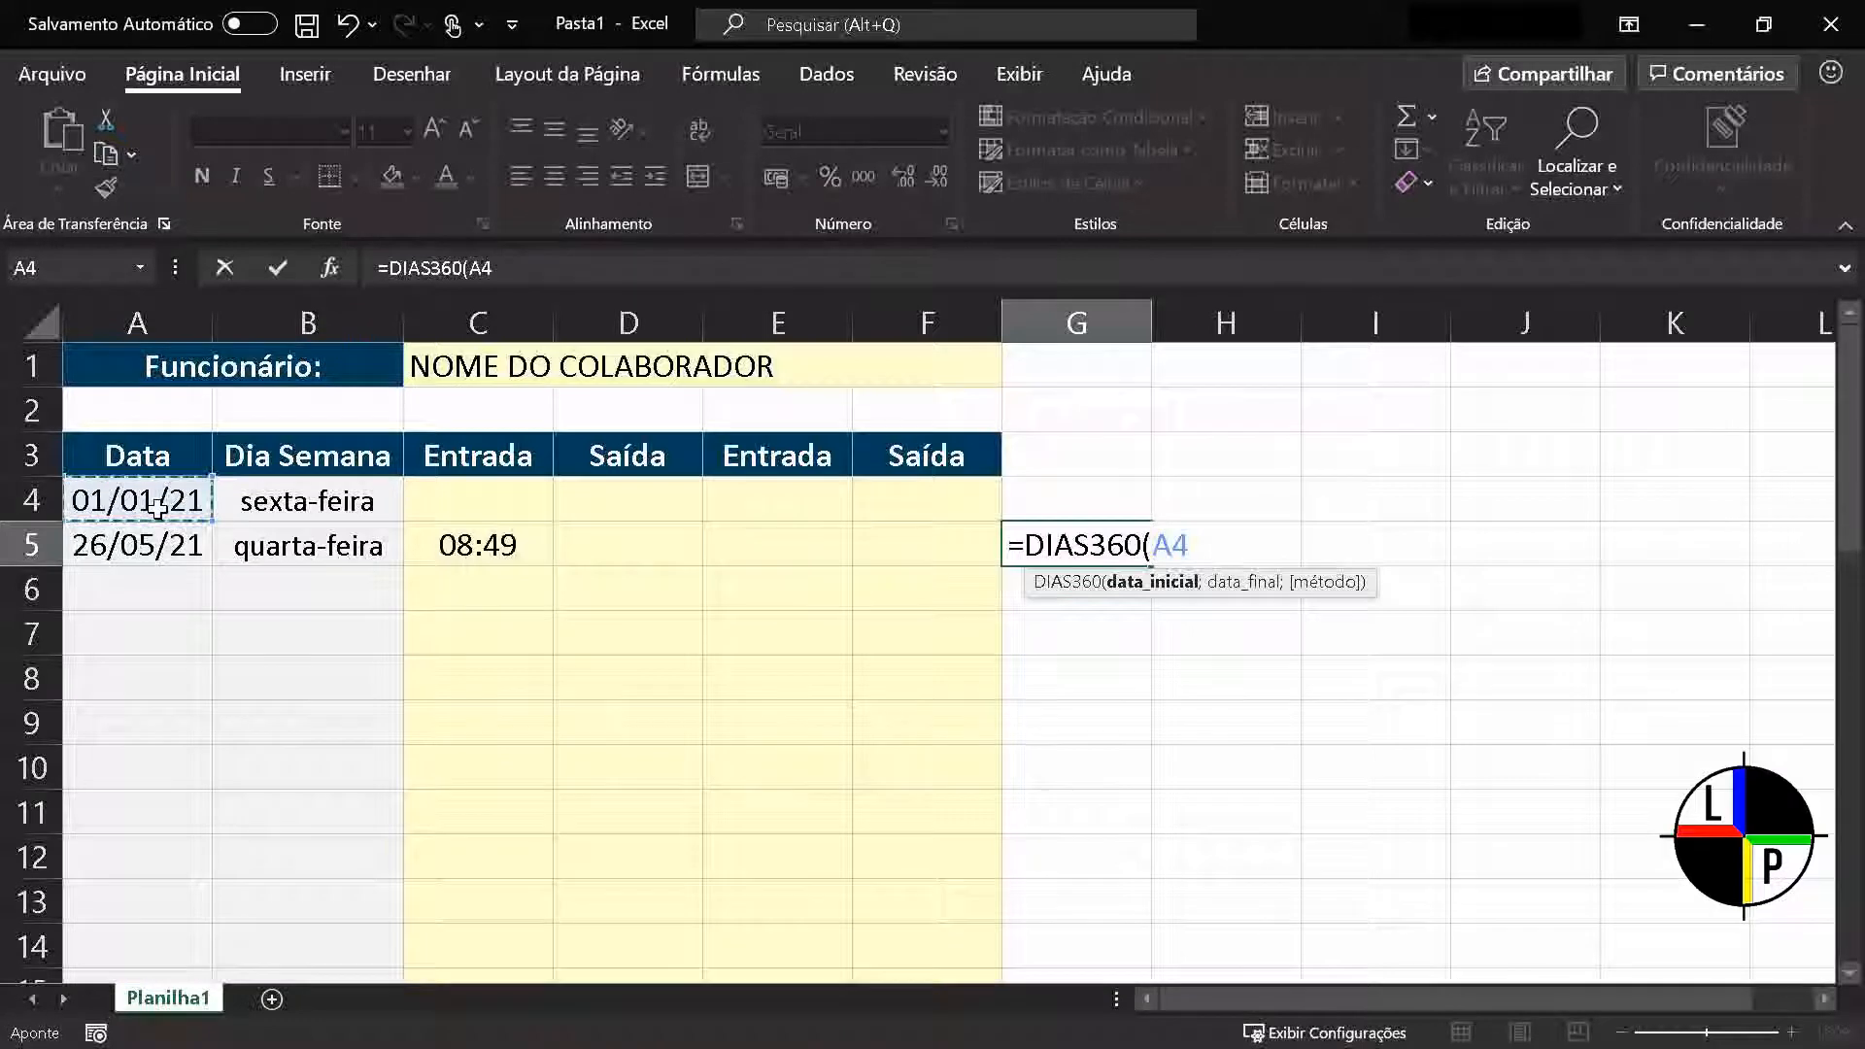
type(";")
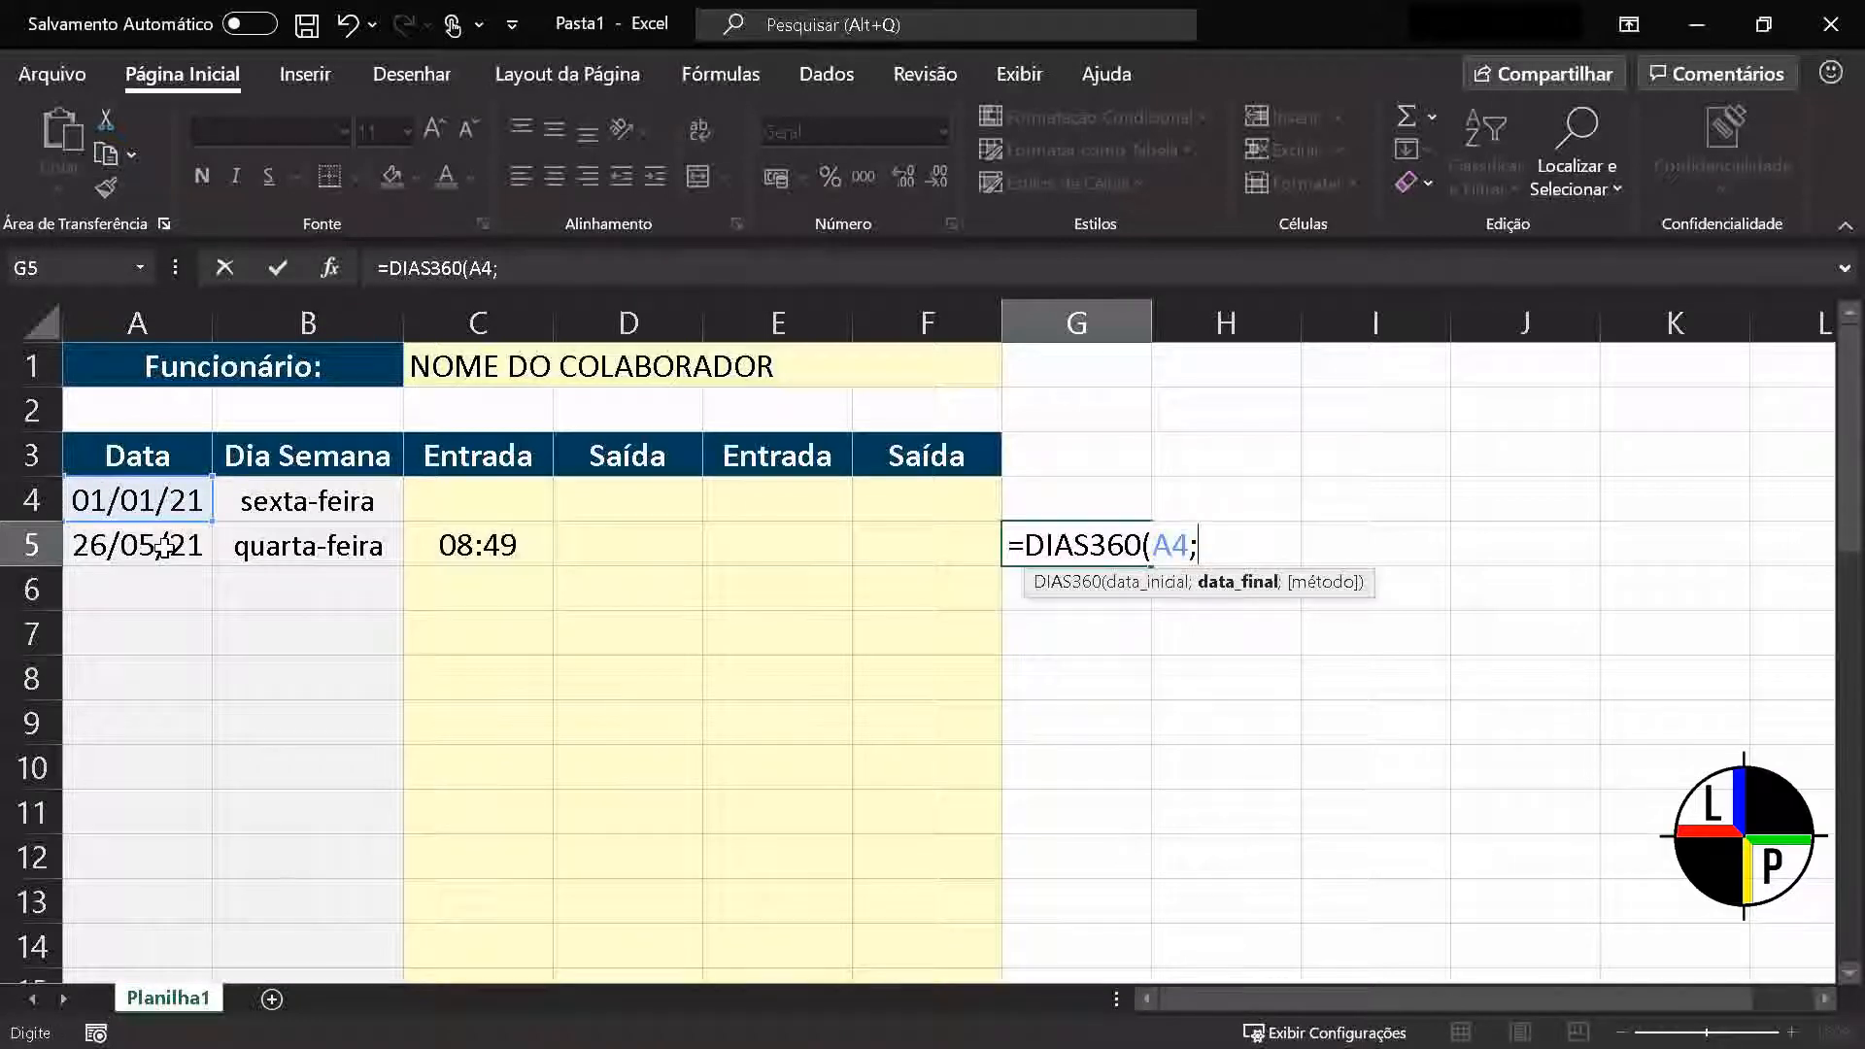
left_click(162, 546)
type(")")
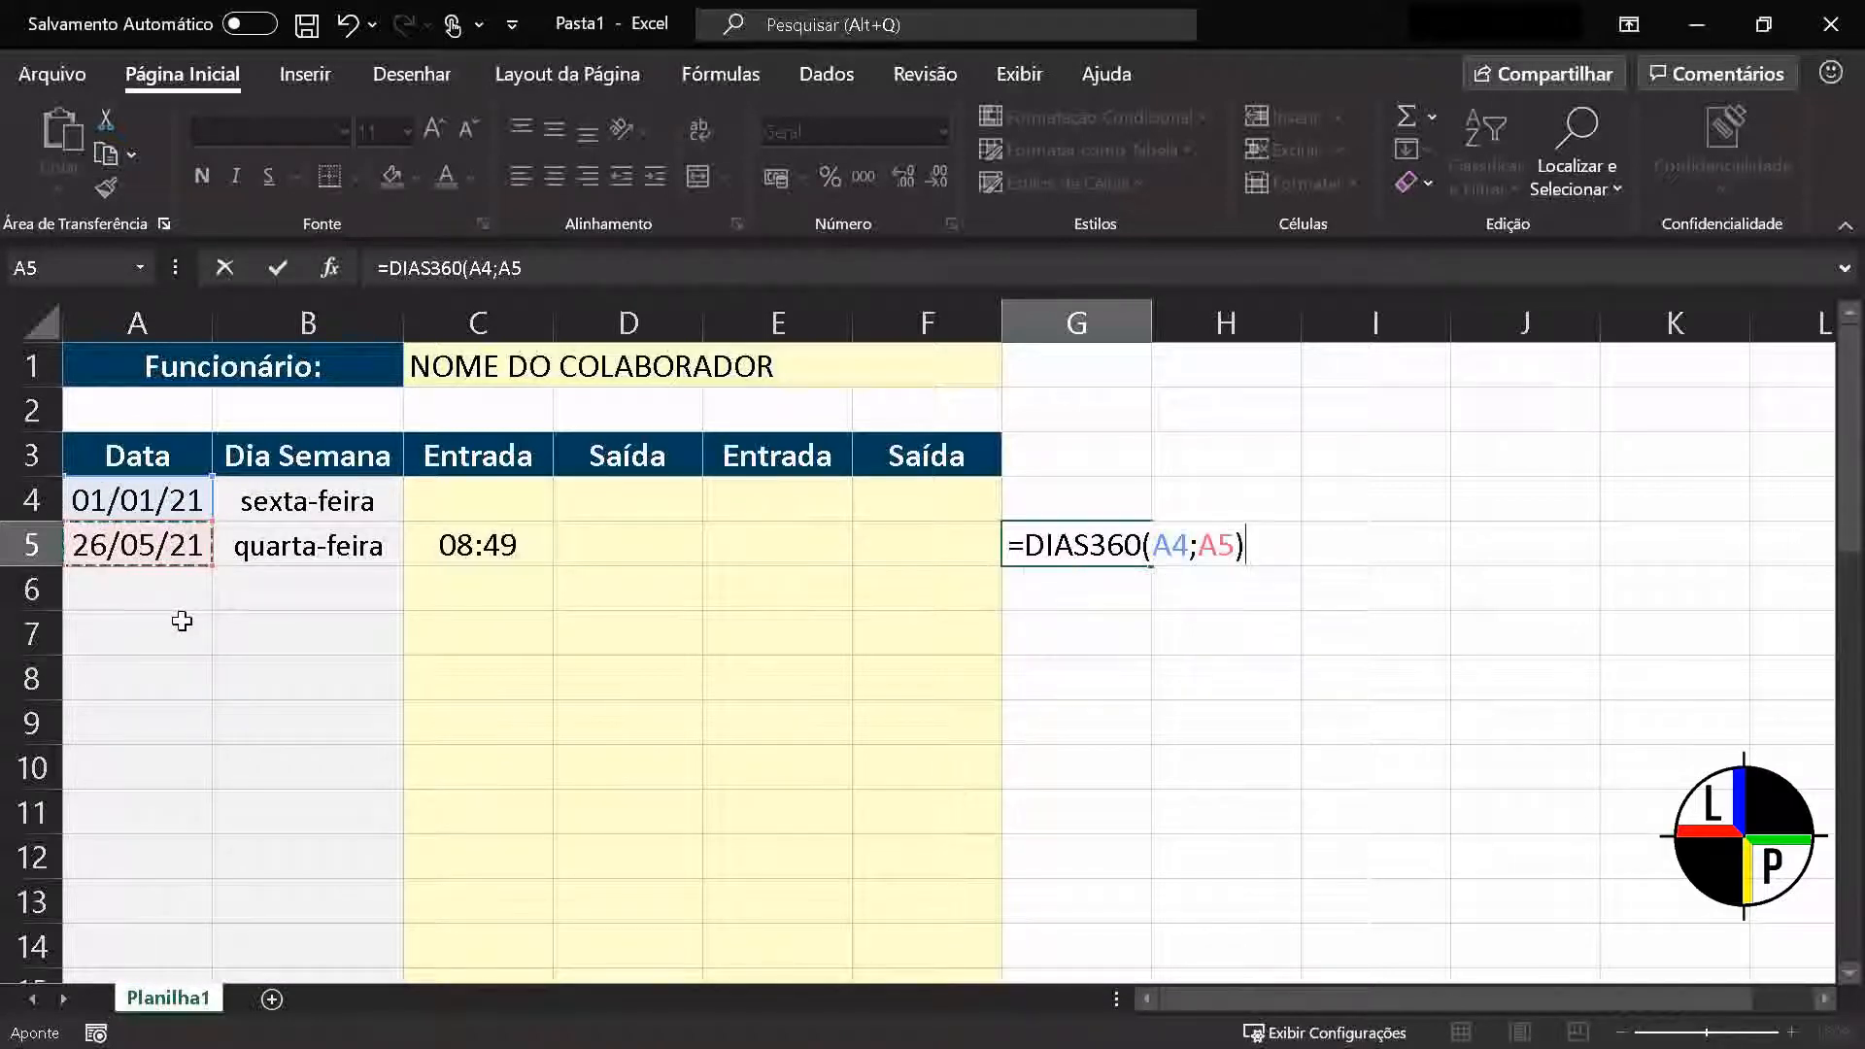
key("Return")
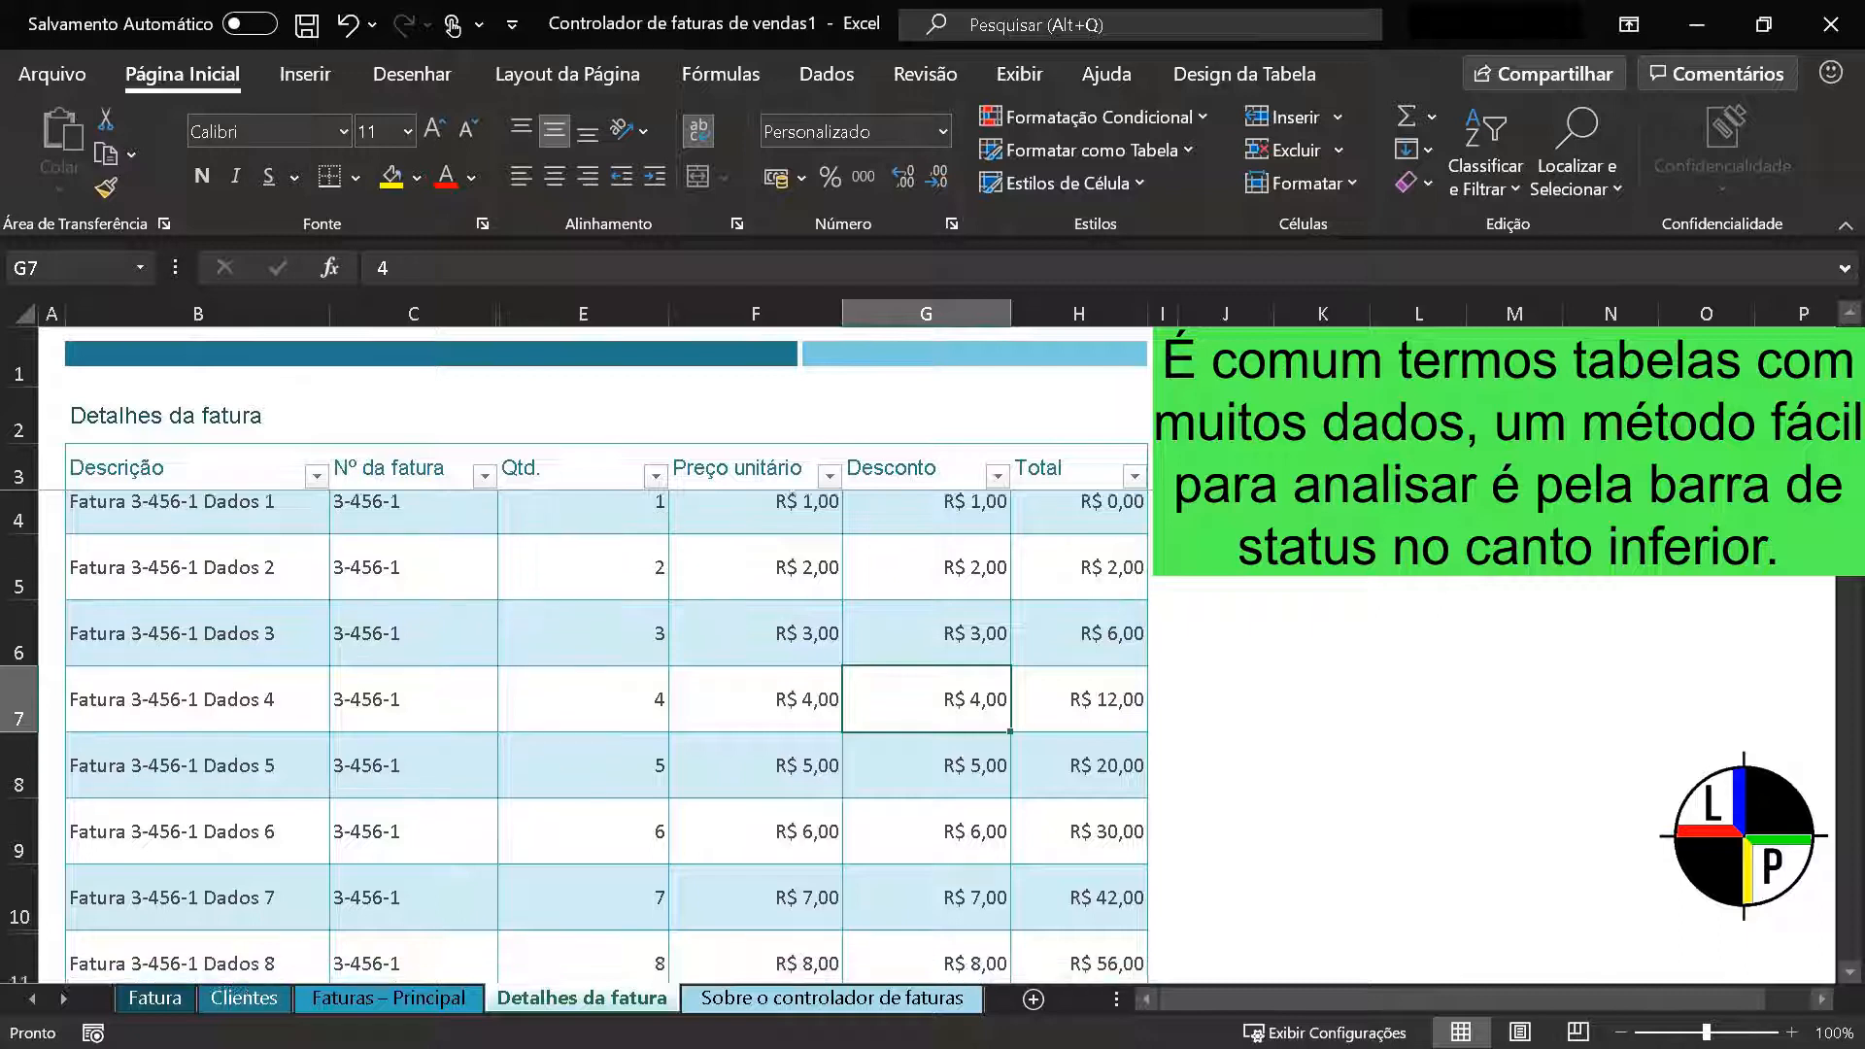
Filter the Nº da fatura column of the Detalhes da fatura table to show only invoice 3-456-1
scroll(602, 738, "down", 3)
scroll(1853, 752, "down", 5)
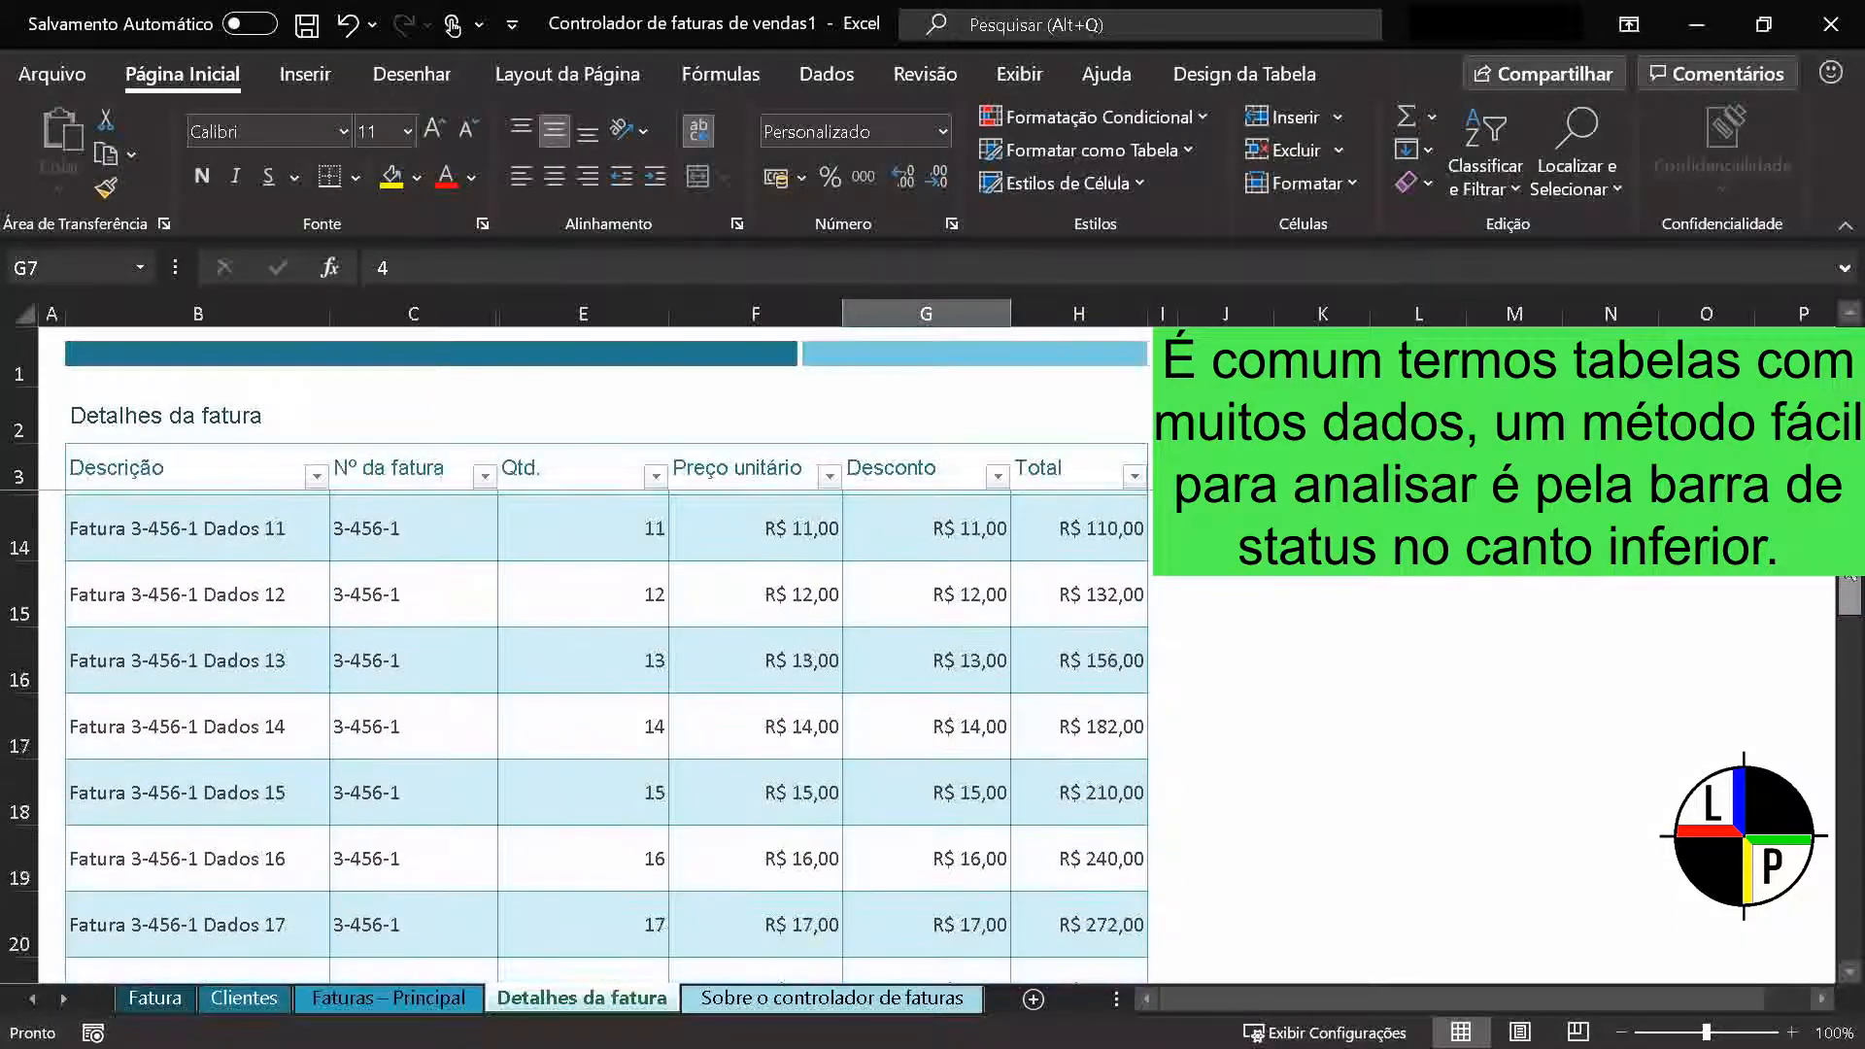
left_click_drag(1853, 753, 1857, 345)
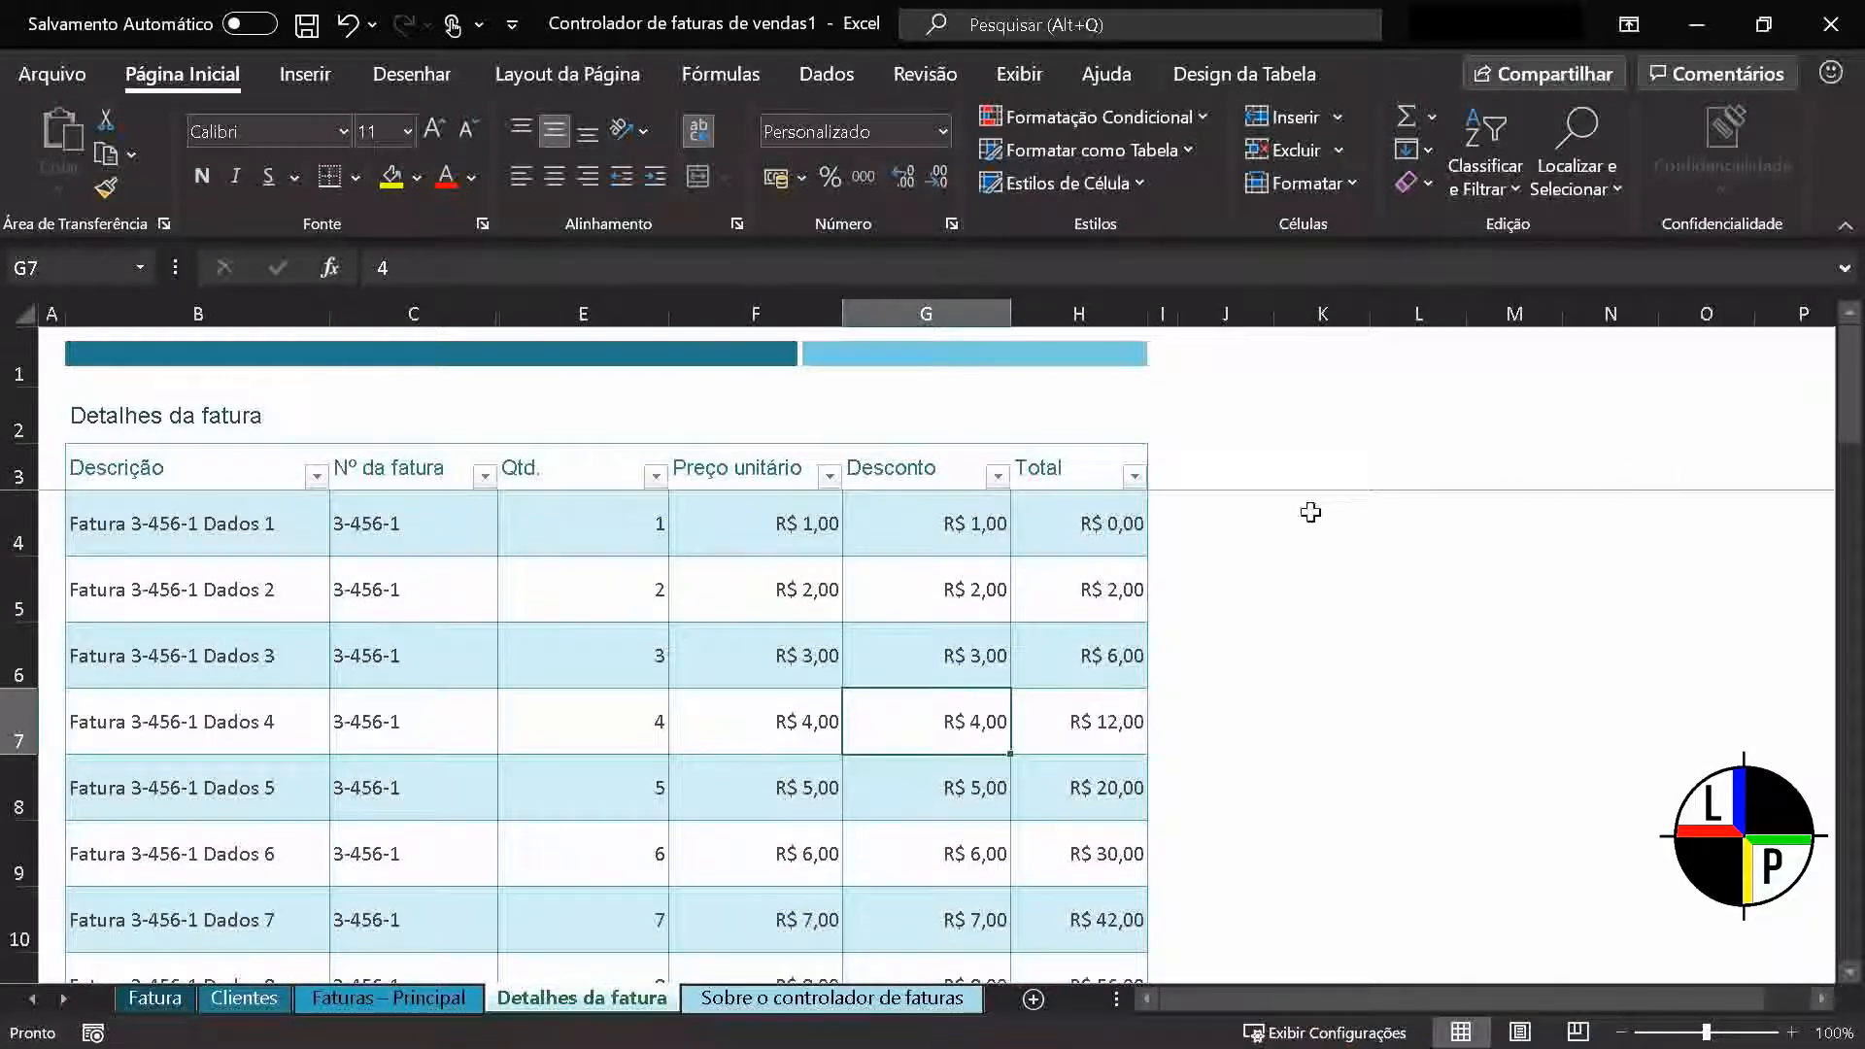
left_click(485, 472)
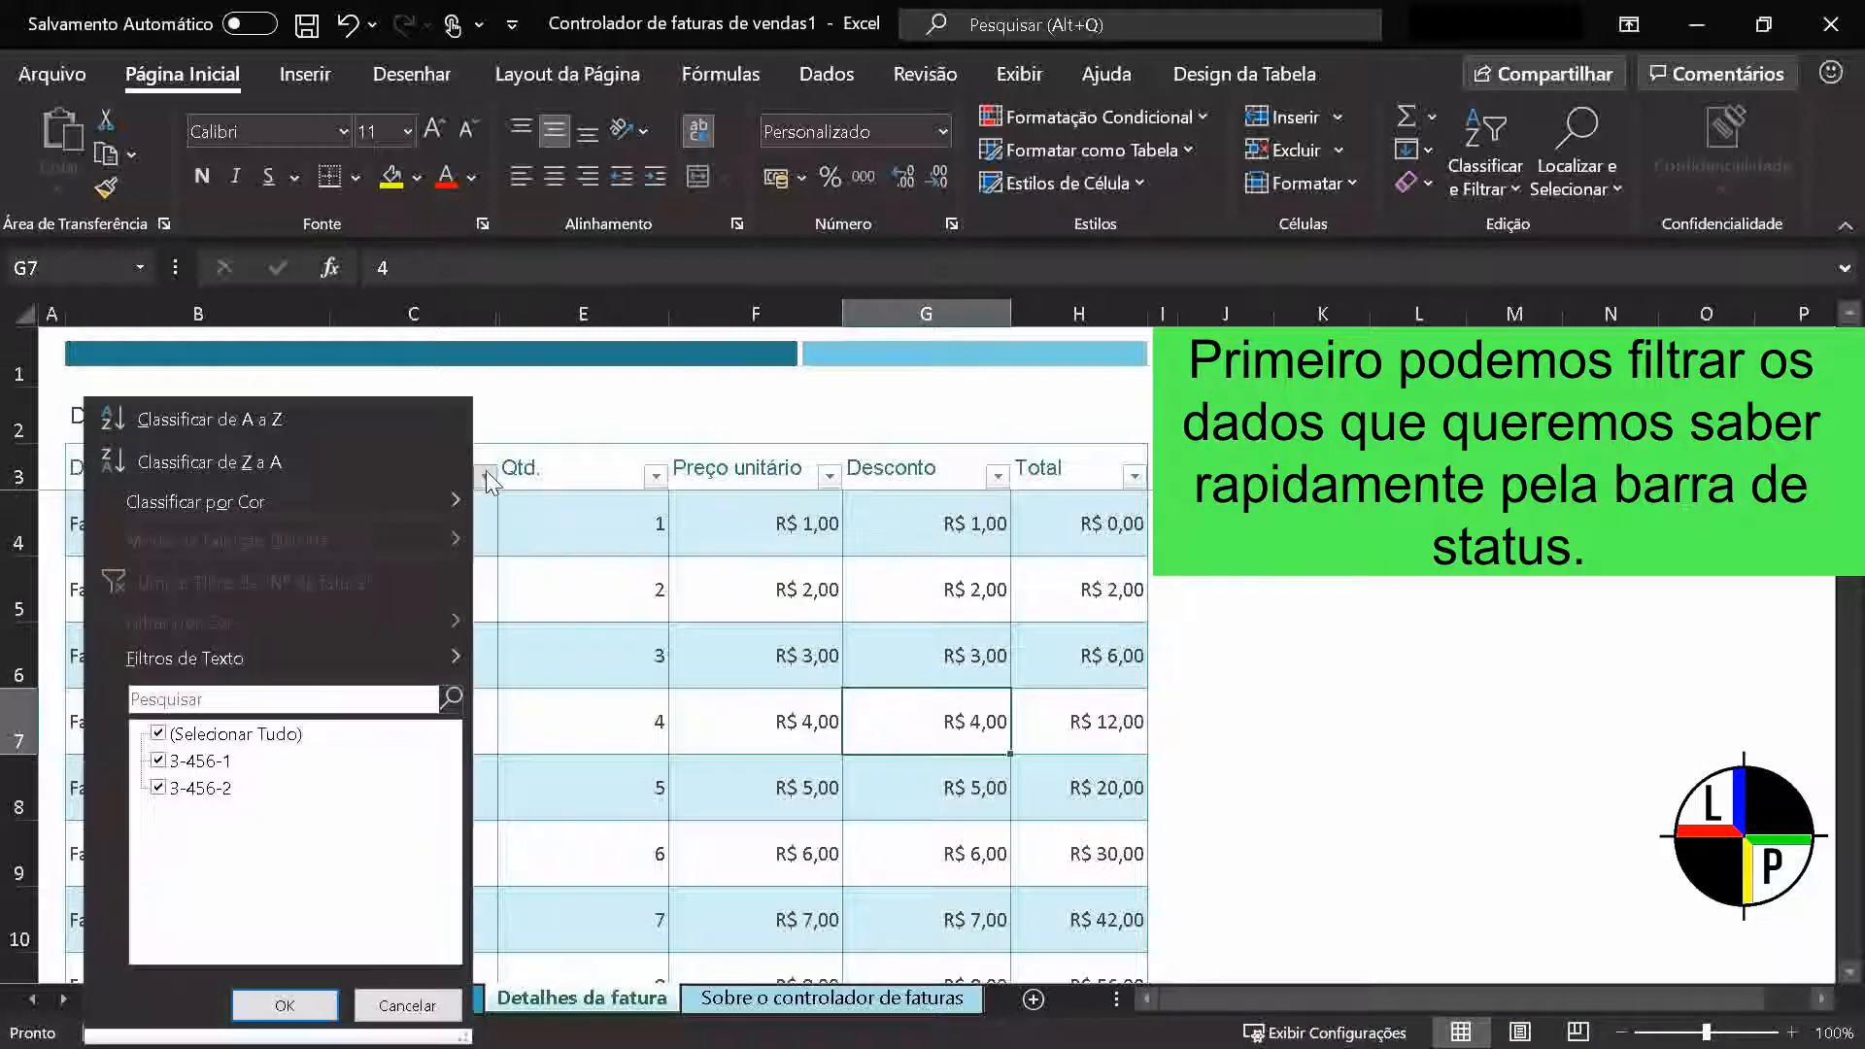
left_click(158, 734)
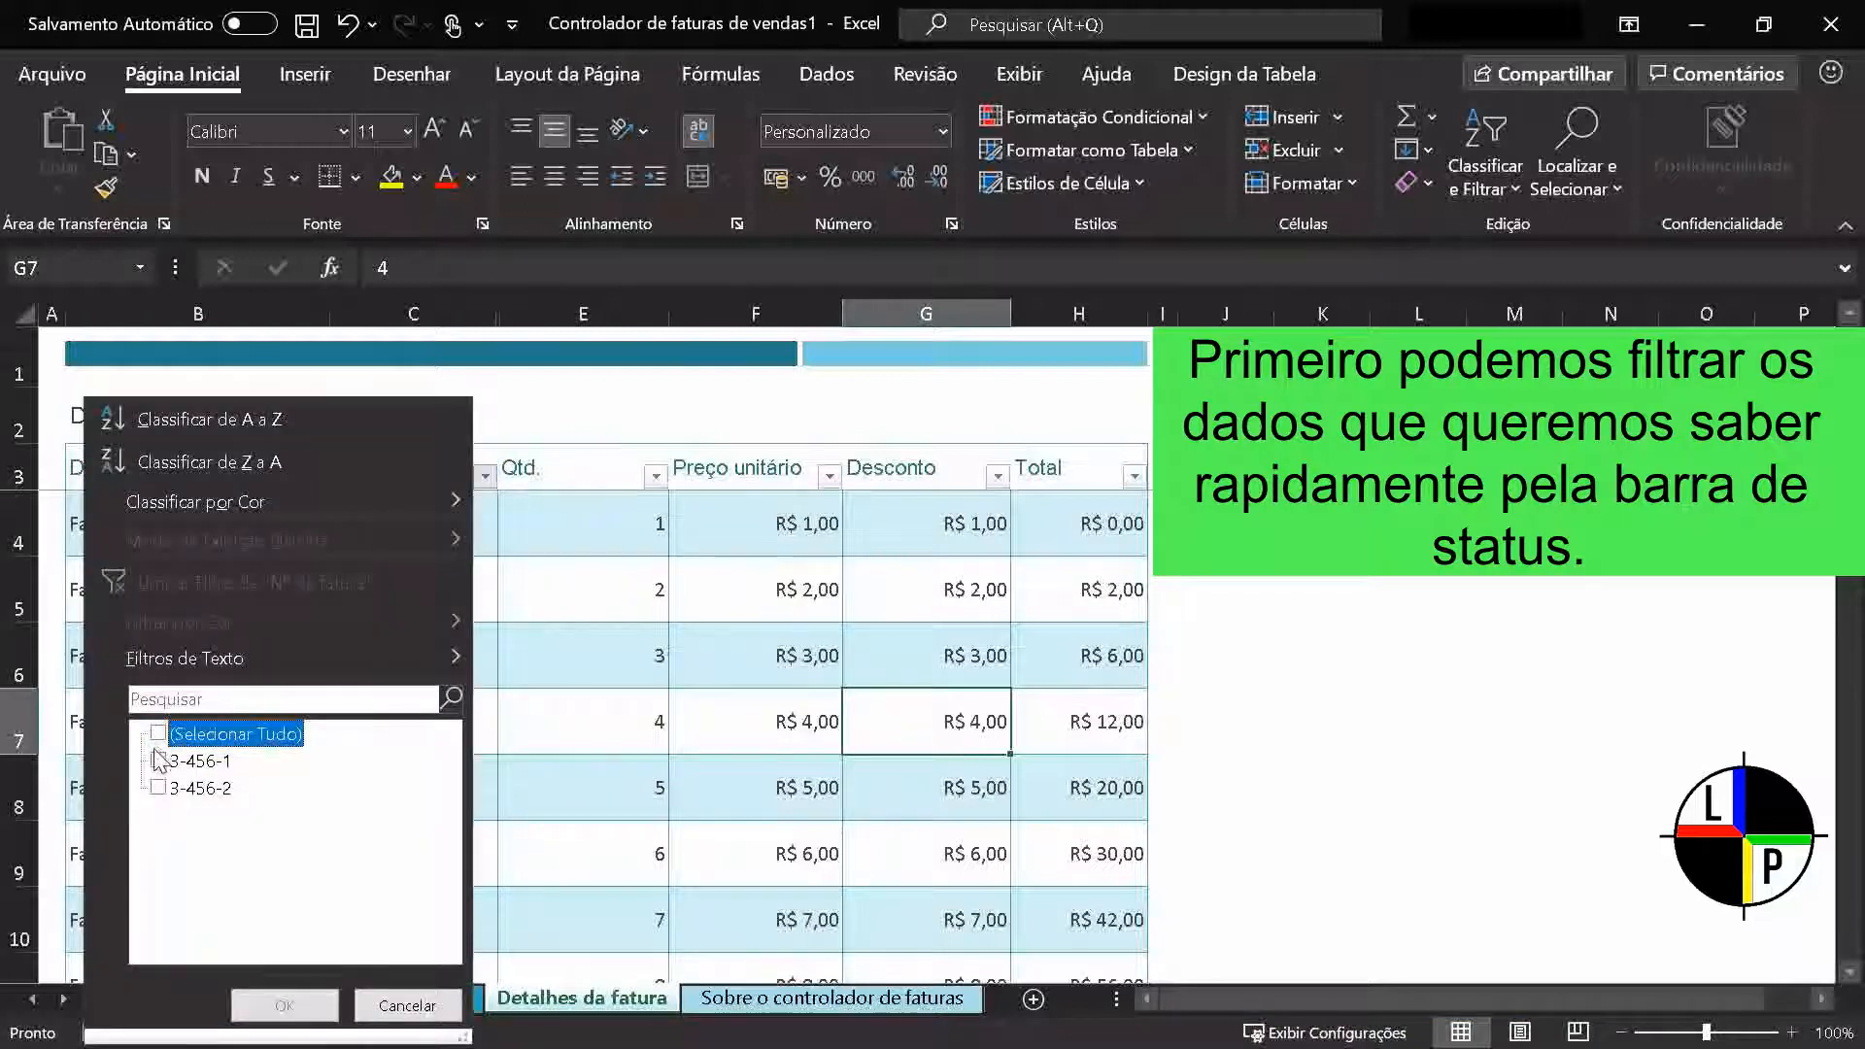
left_click(159, 762)
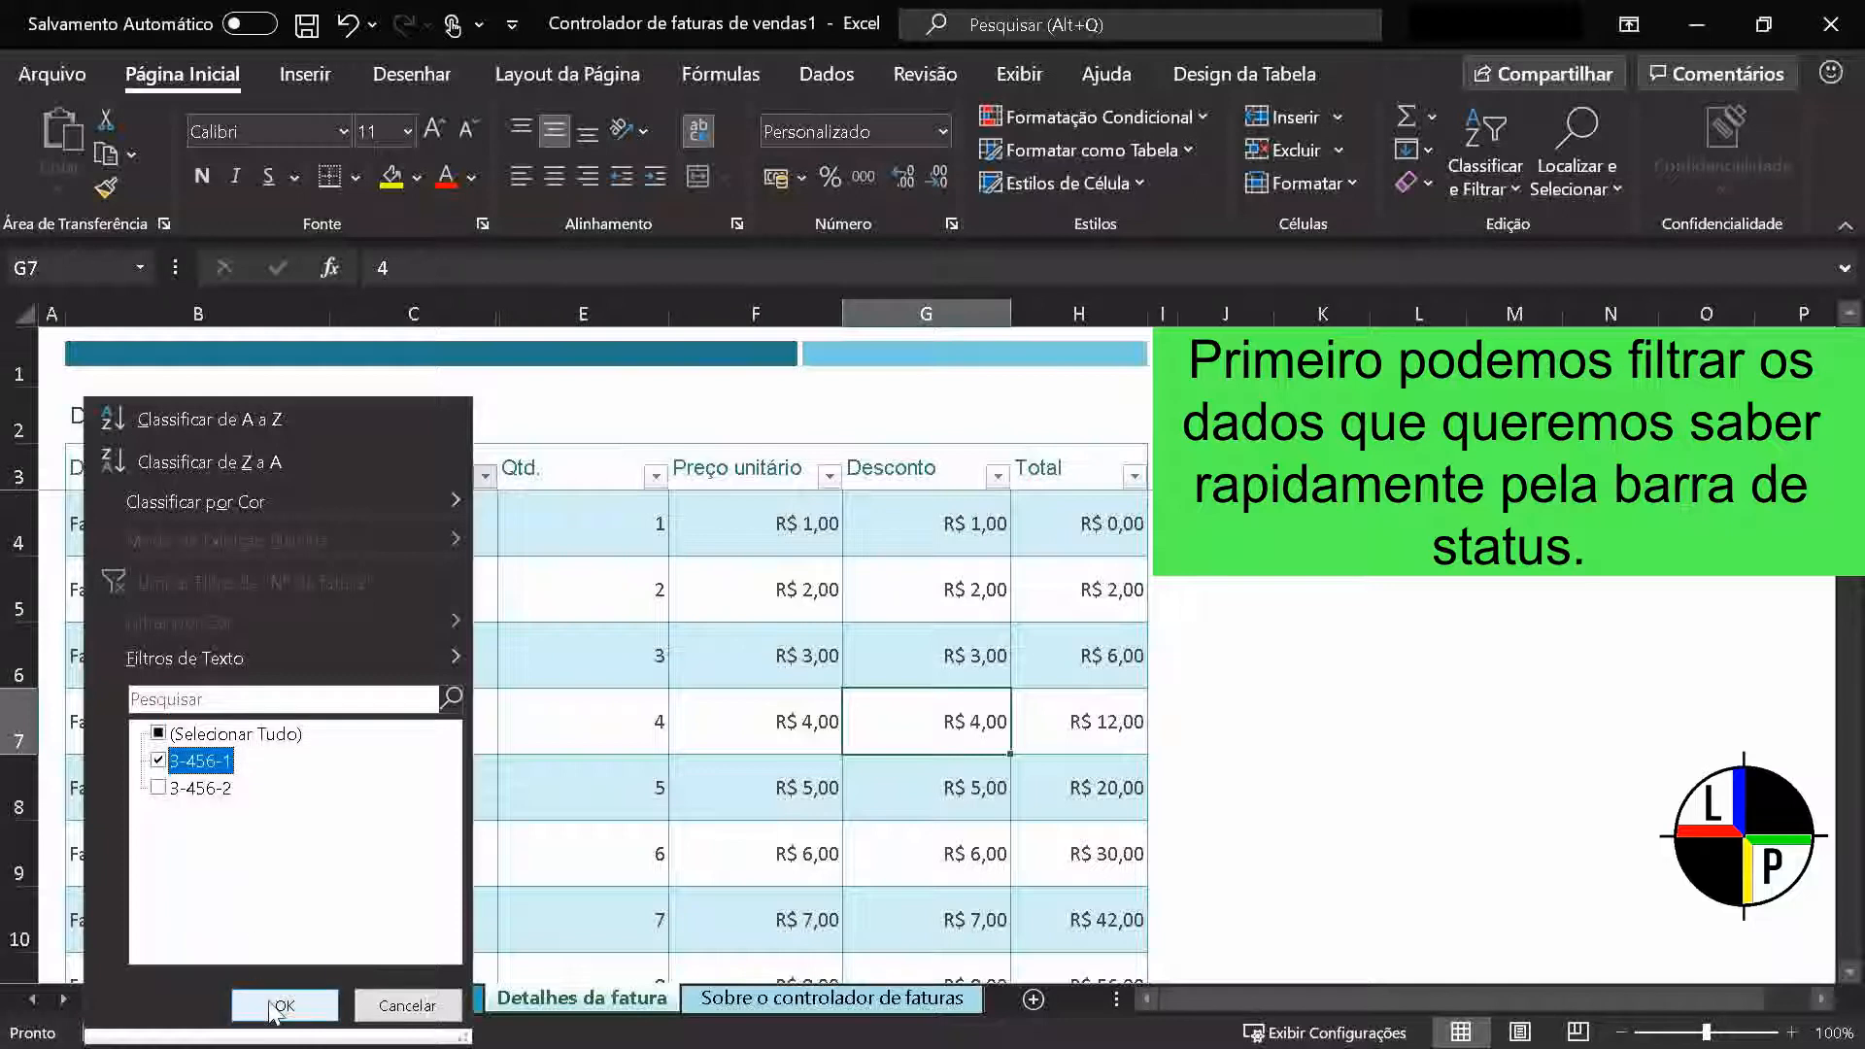
left_click(277, 1005)
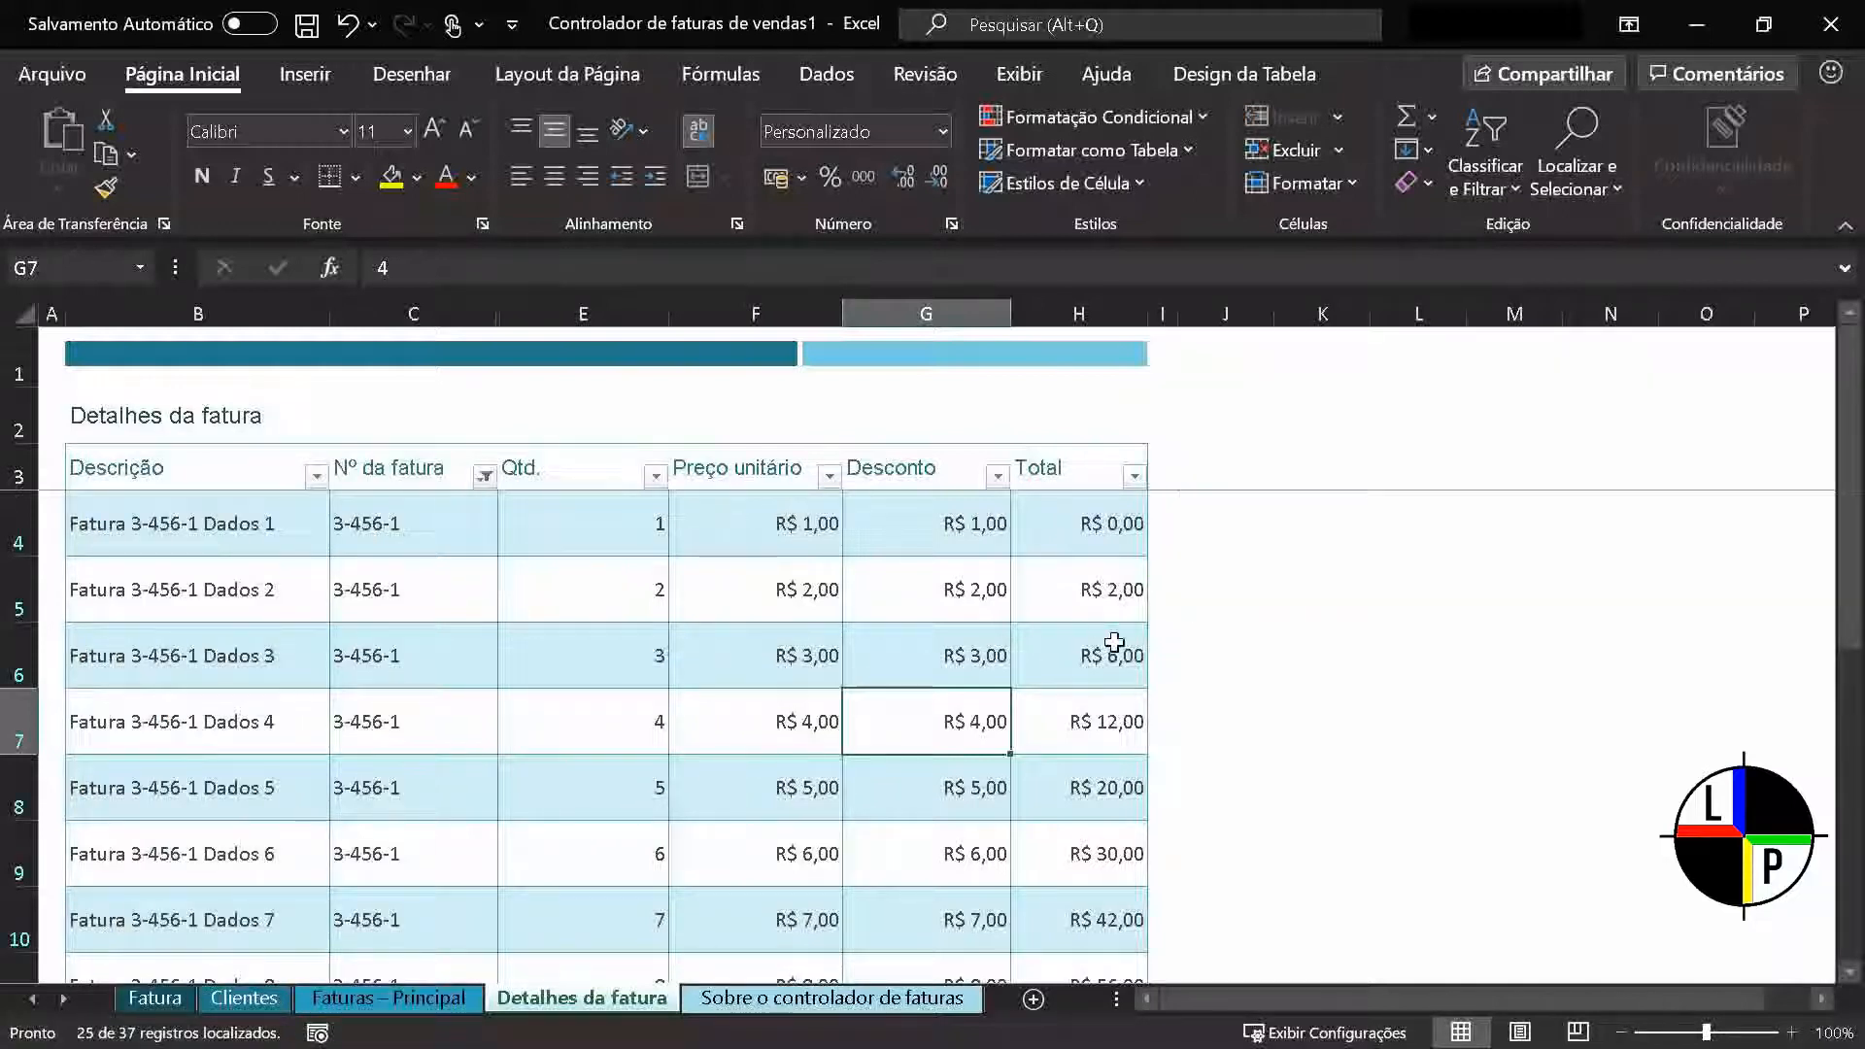
Enter the formula =SOMA(H4:H28) in cell H41, directly below the Total column of the filtered invoice table
scroll(1344, 685, "down", 6)
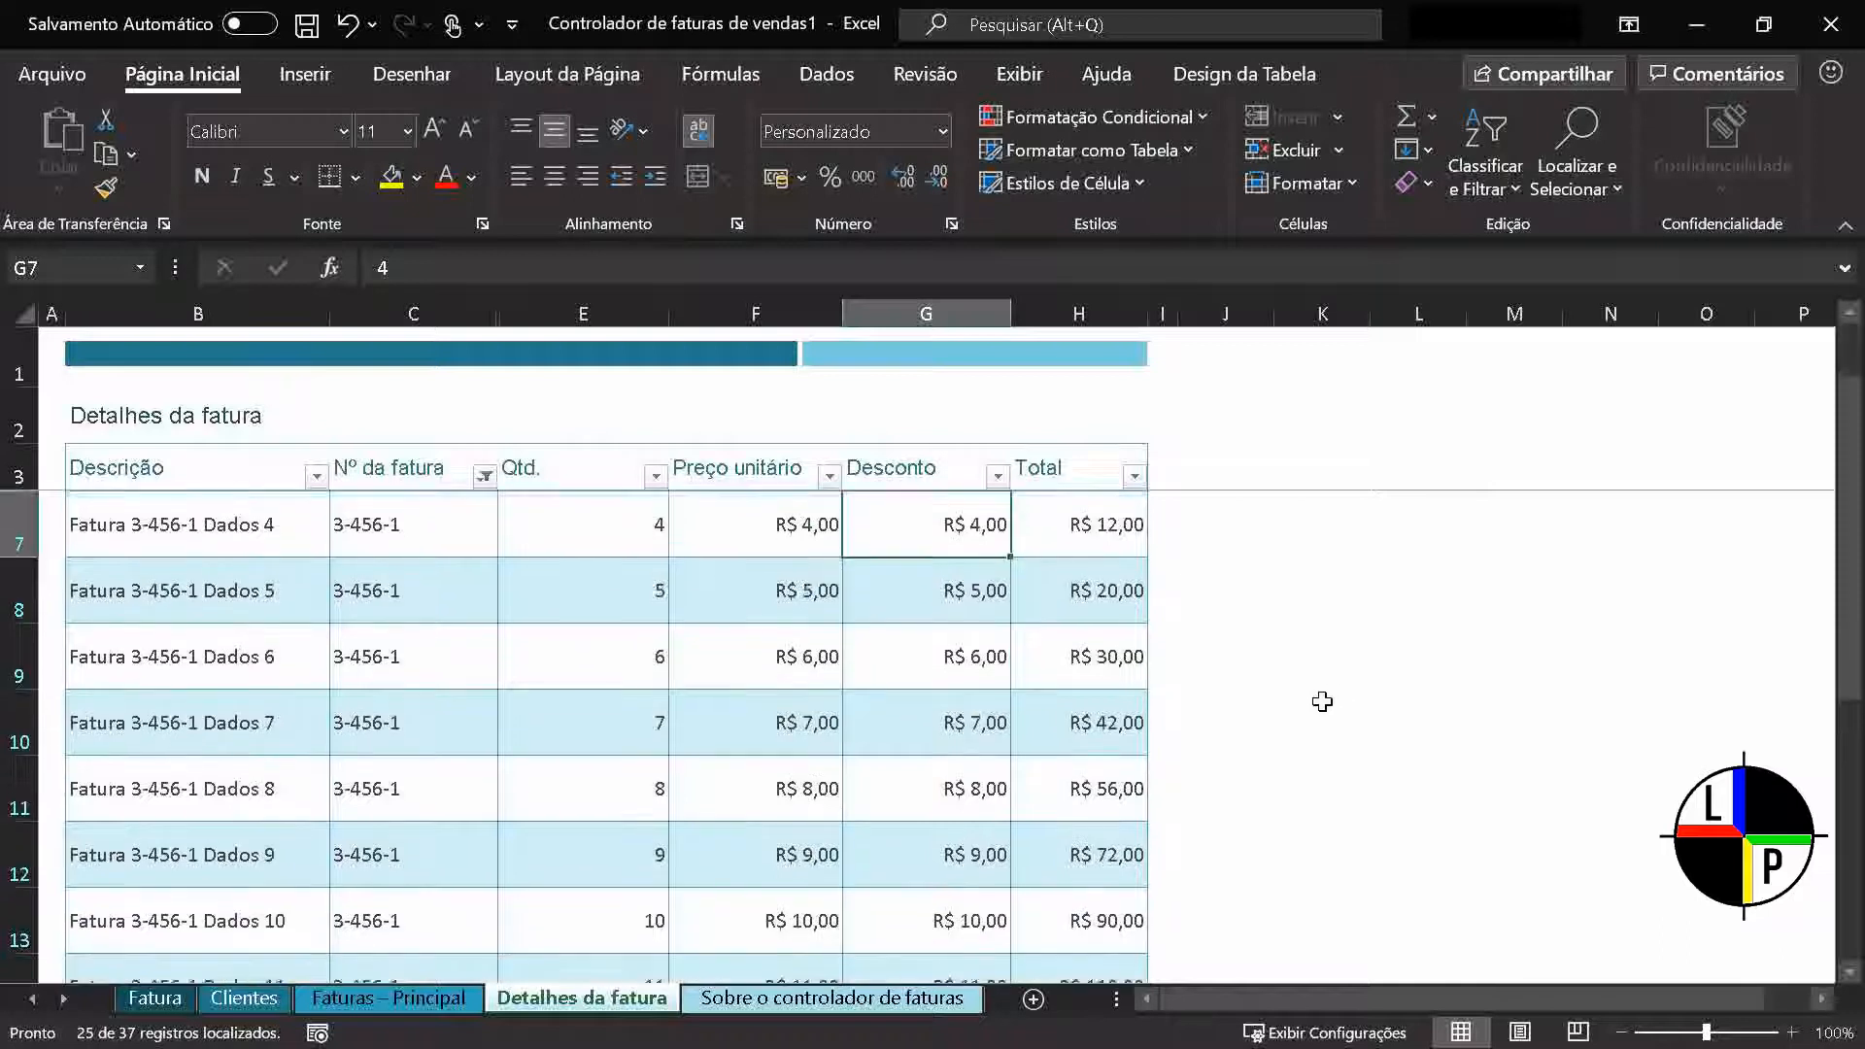
scroll(1293, 716, "down", 1)
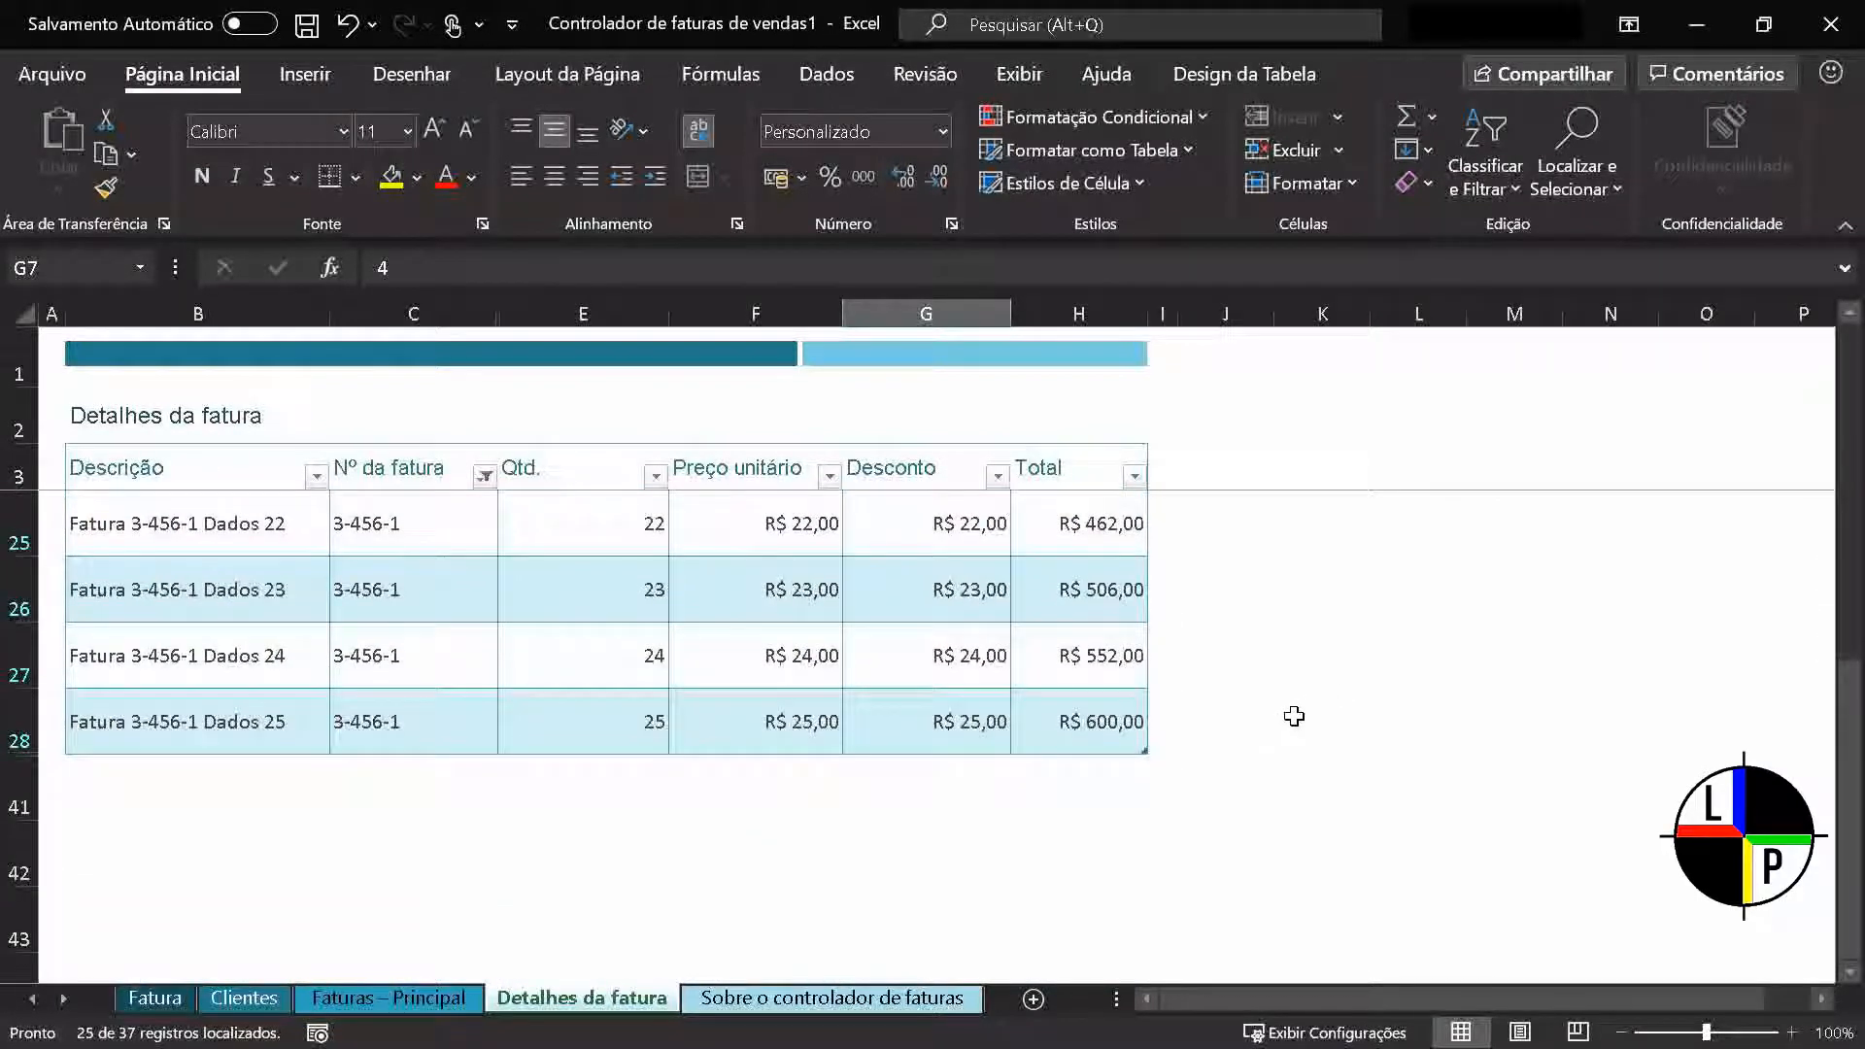
left_click(1084, 781)
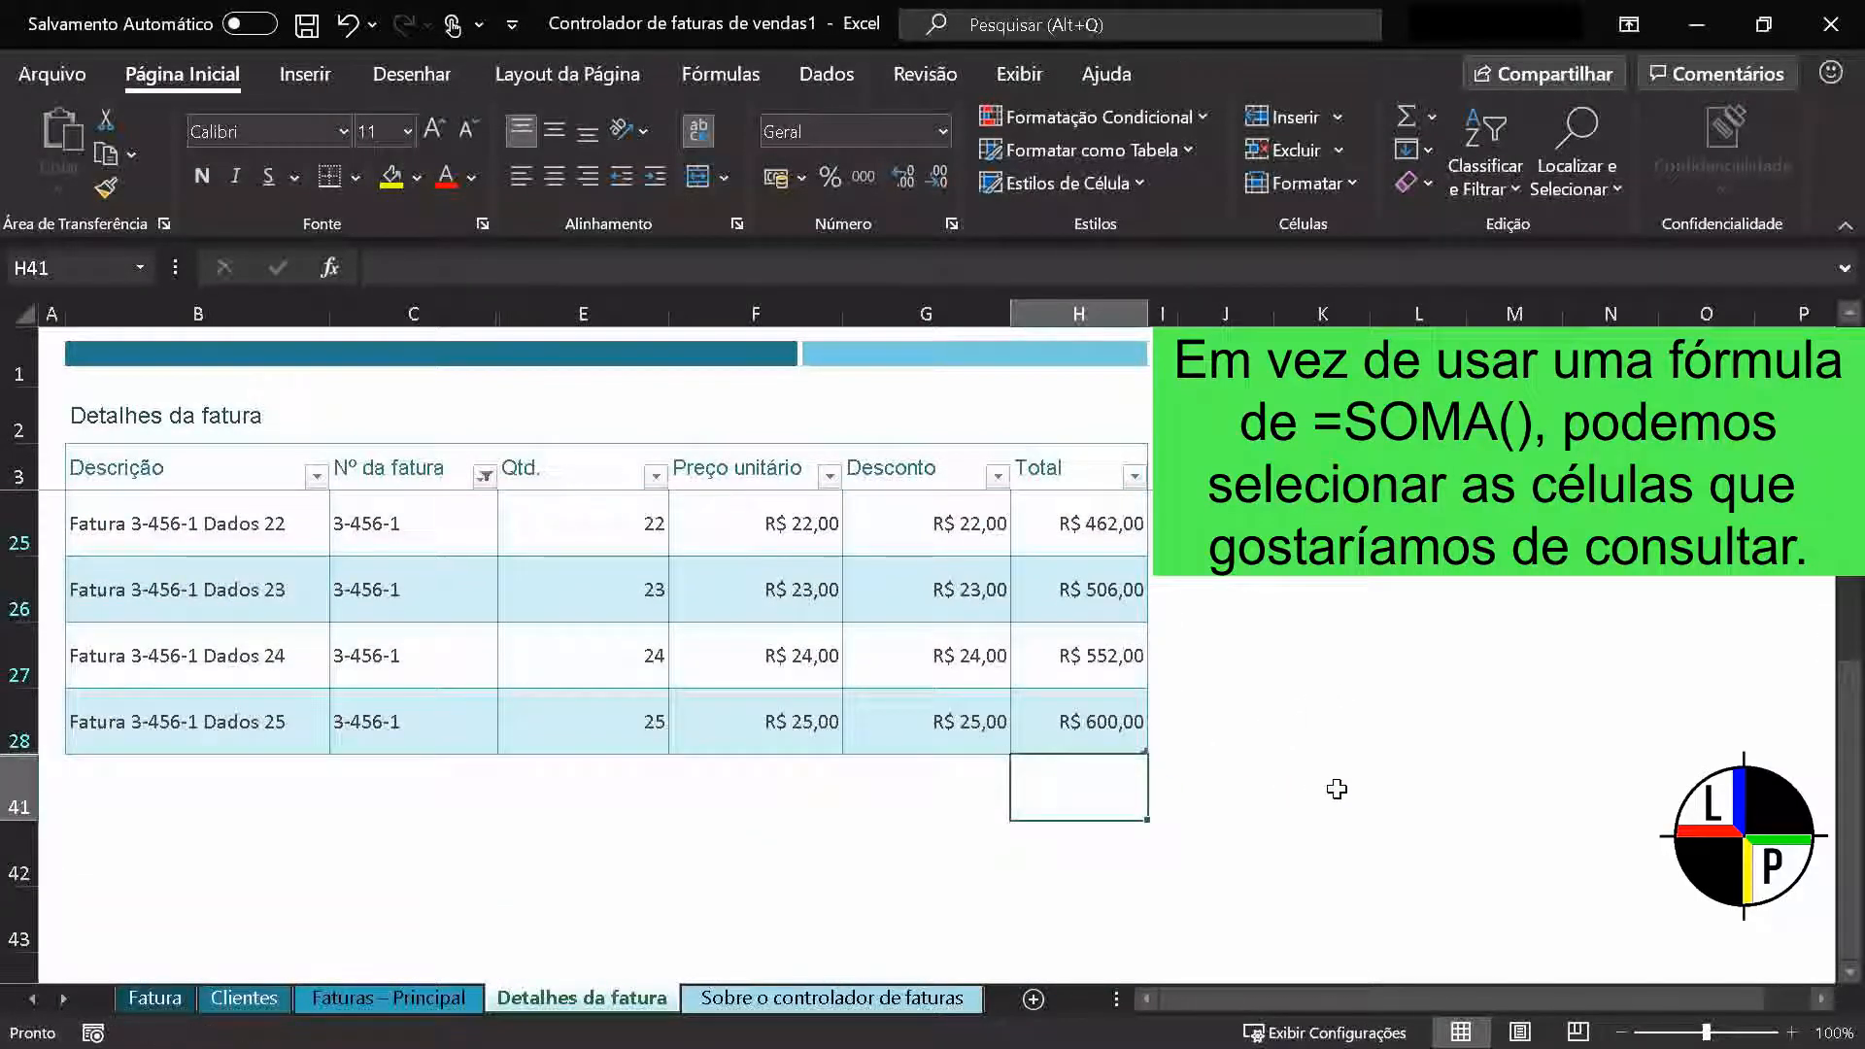
type("=SOMA")
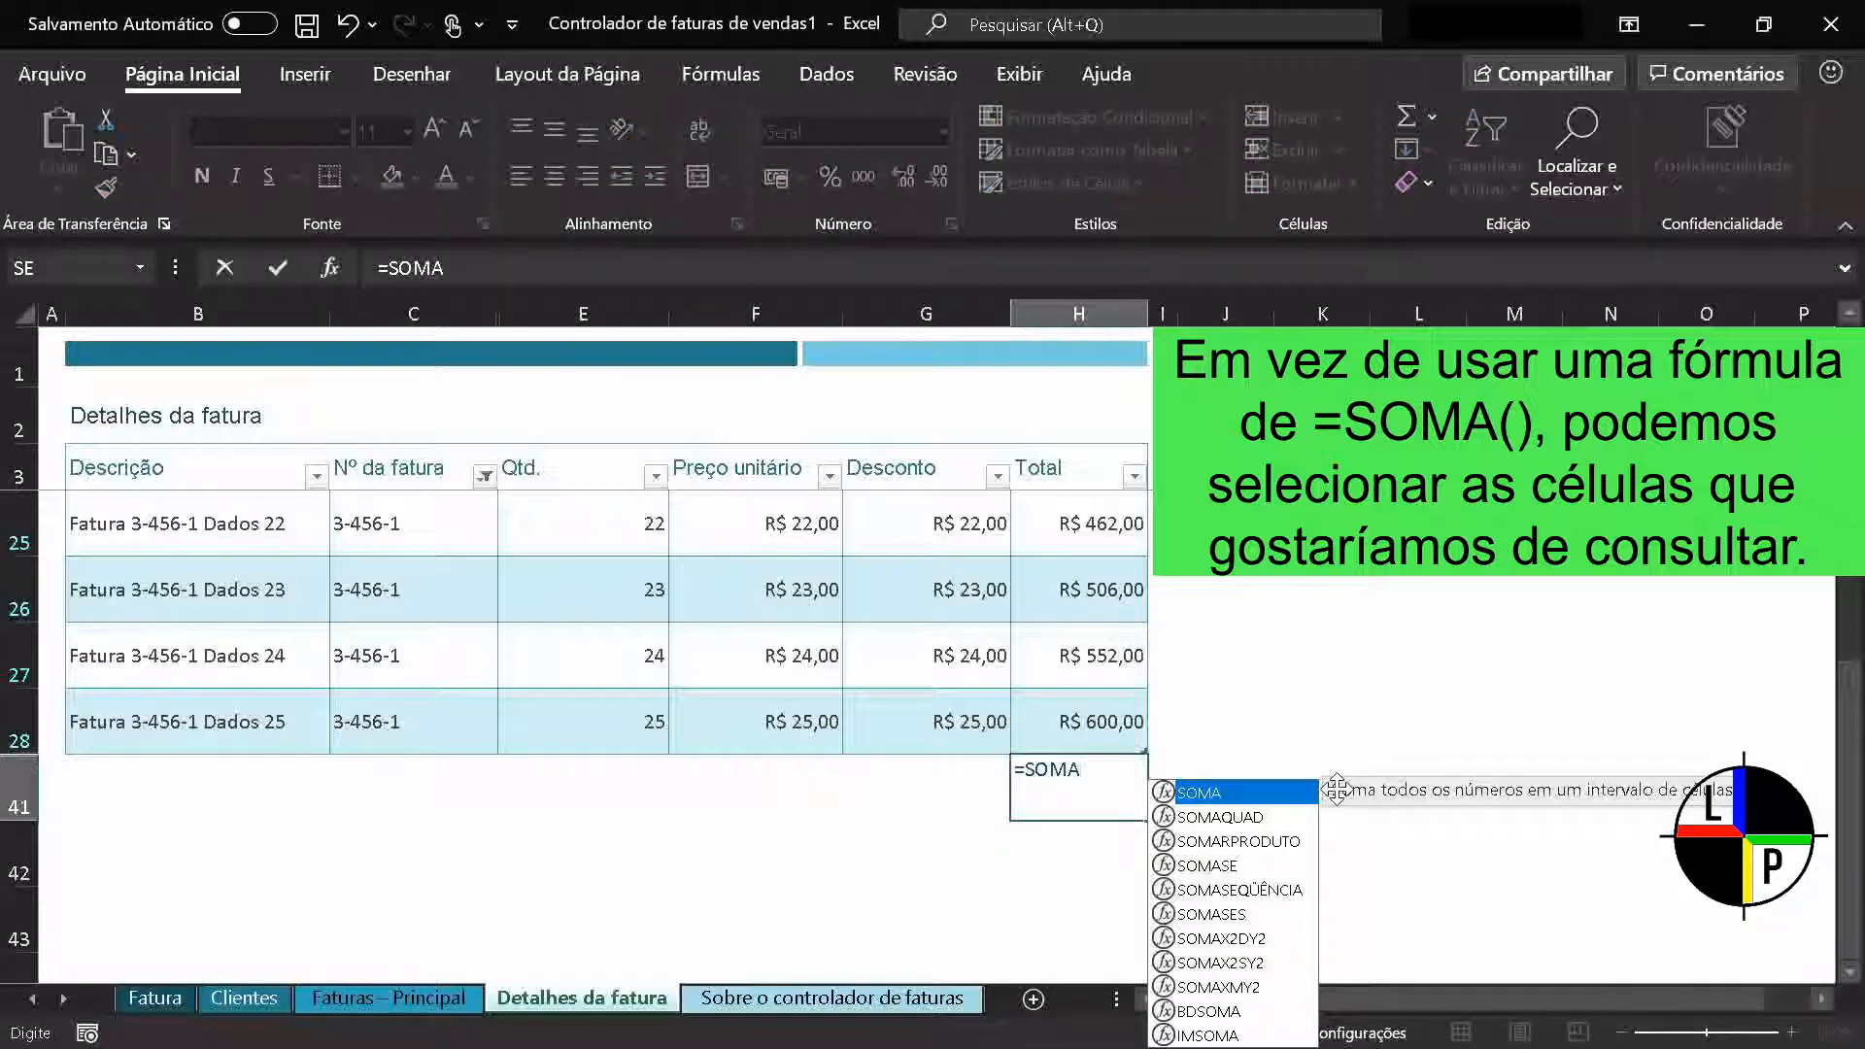
type("(")
key("Up")
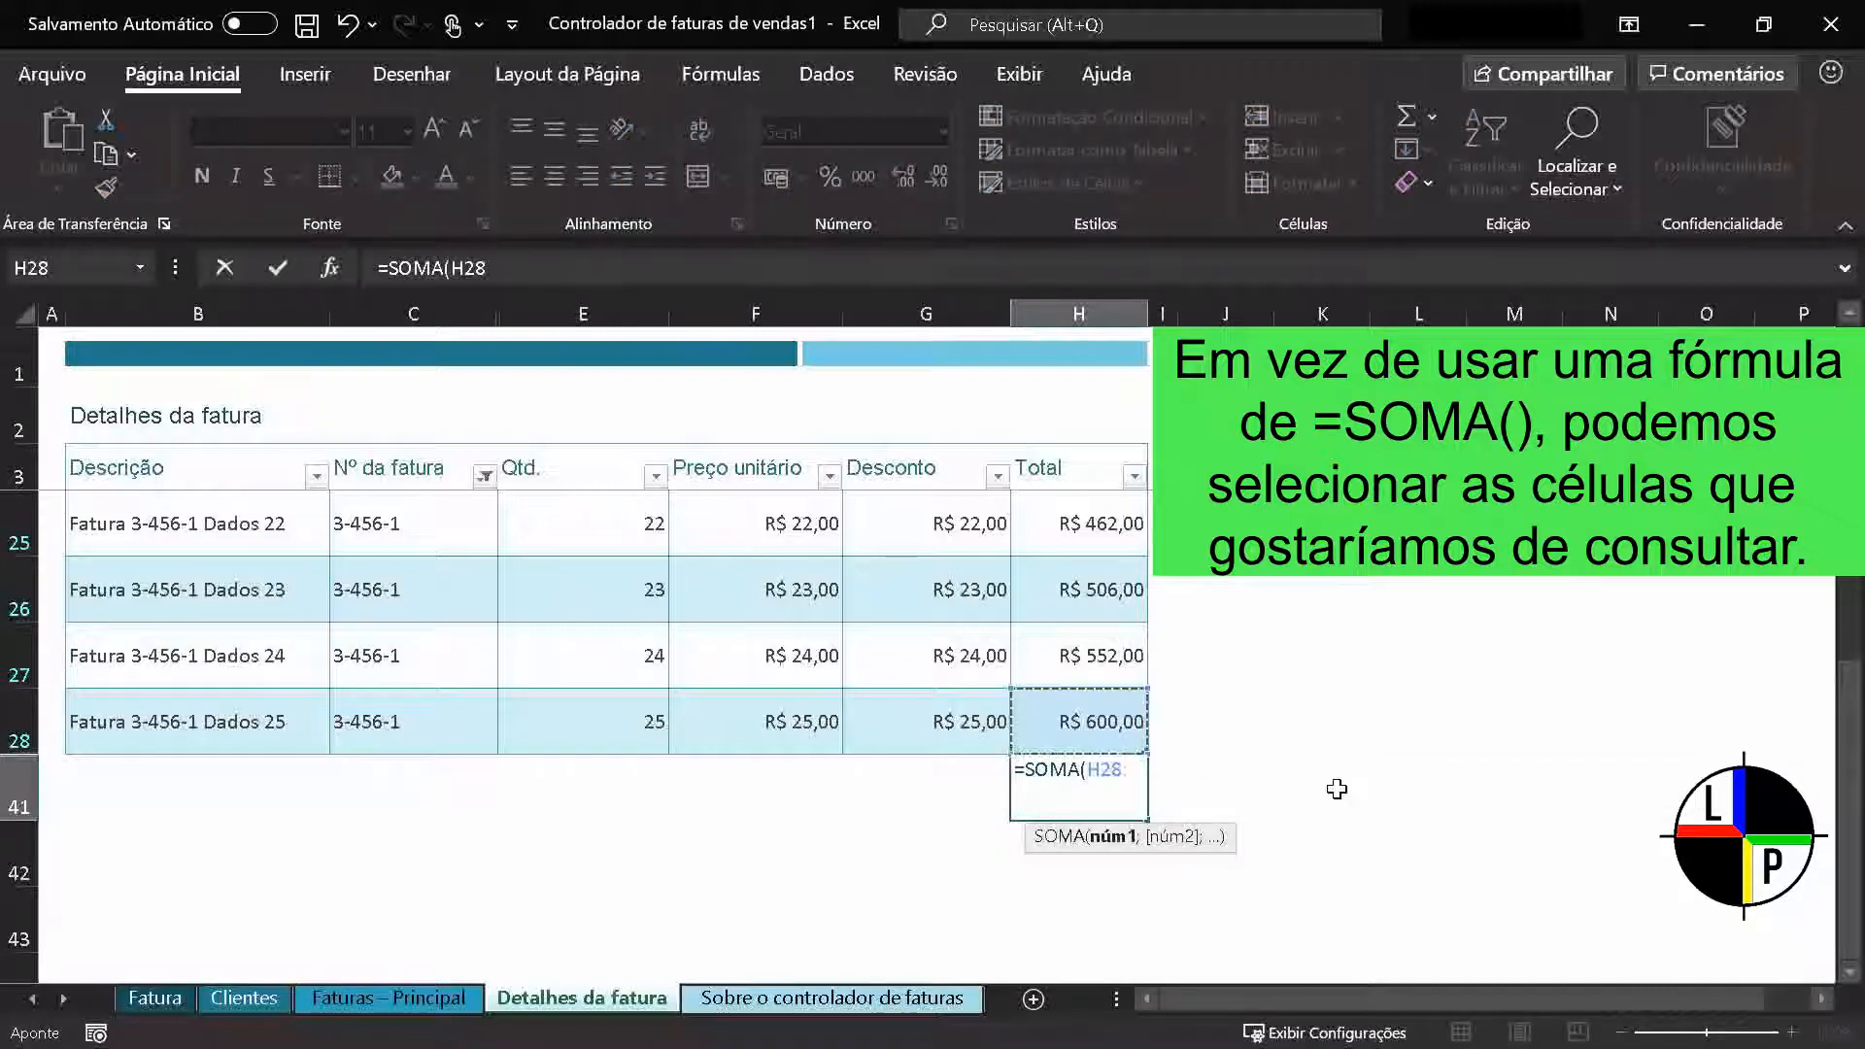
key("shift+Up")
key("shift+Up")
key("shift+Up")
key("shift+Up")
key("shift+Up")
key("shift+Up")
key("shift+Up")
key("shift+Up")
key("shift+Up")
key("shift+Up")
key("shift+Up")
key("shift+Up")
key("shift+Up")
key("shift+Up")
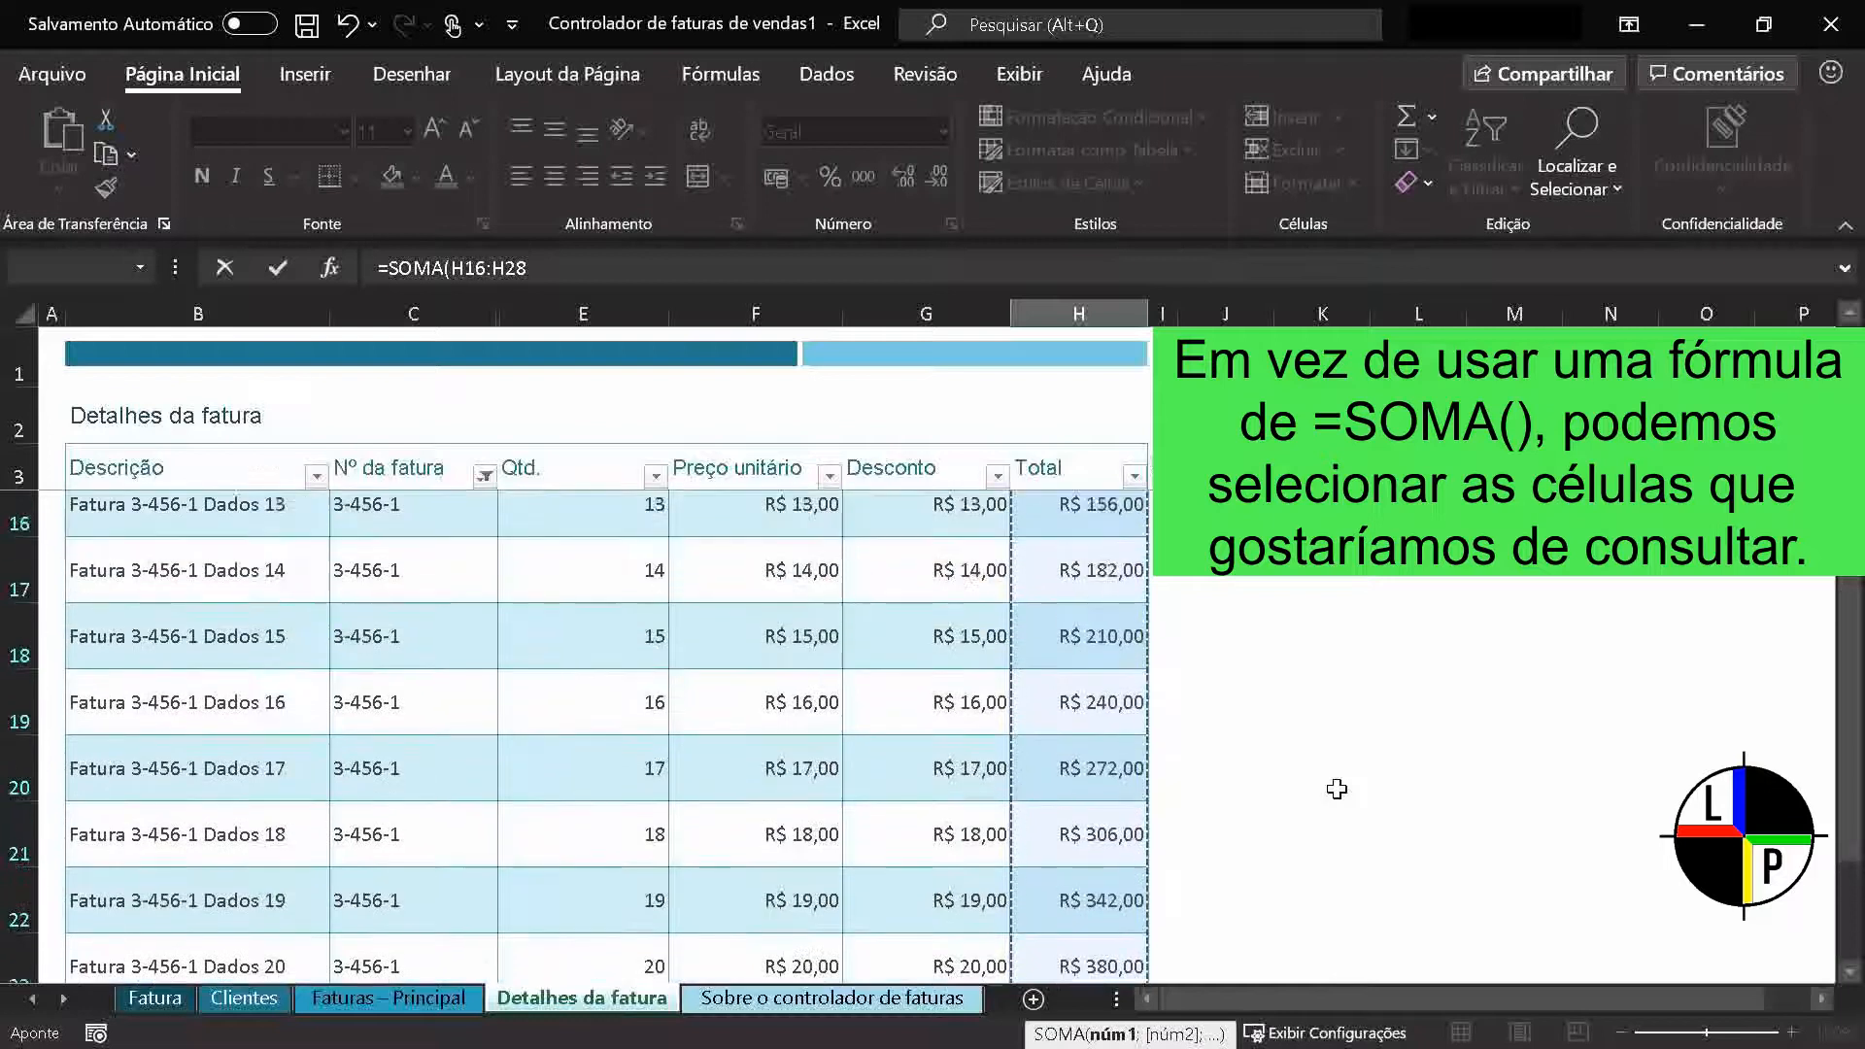
key("shift+Up")
key("shift+Up")
key("shift+Up")
key("shift+Up")
key("shift+Up")
key("shift+Up")
key("shift+Up")
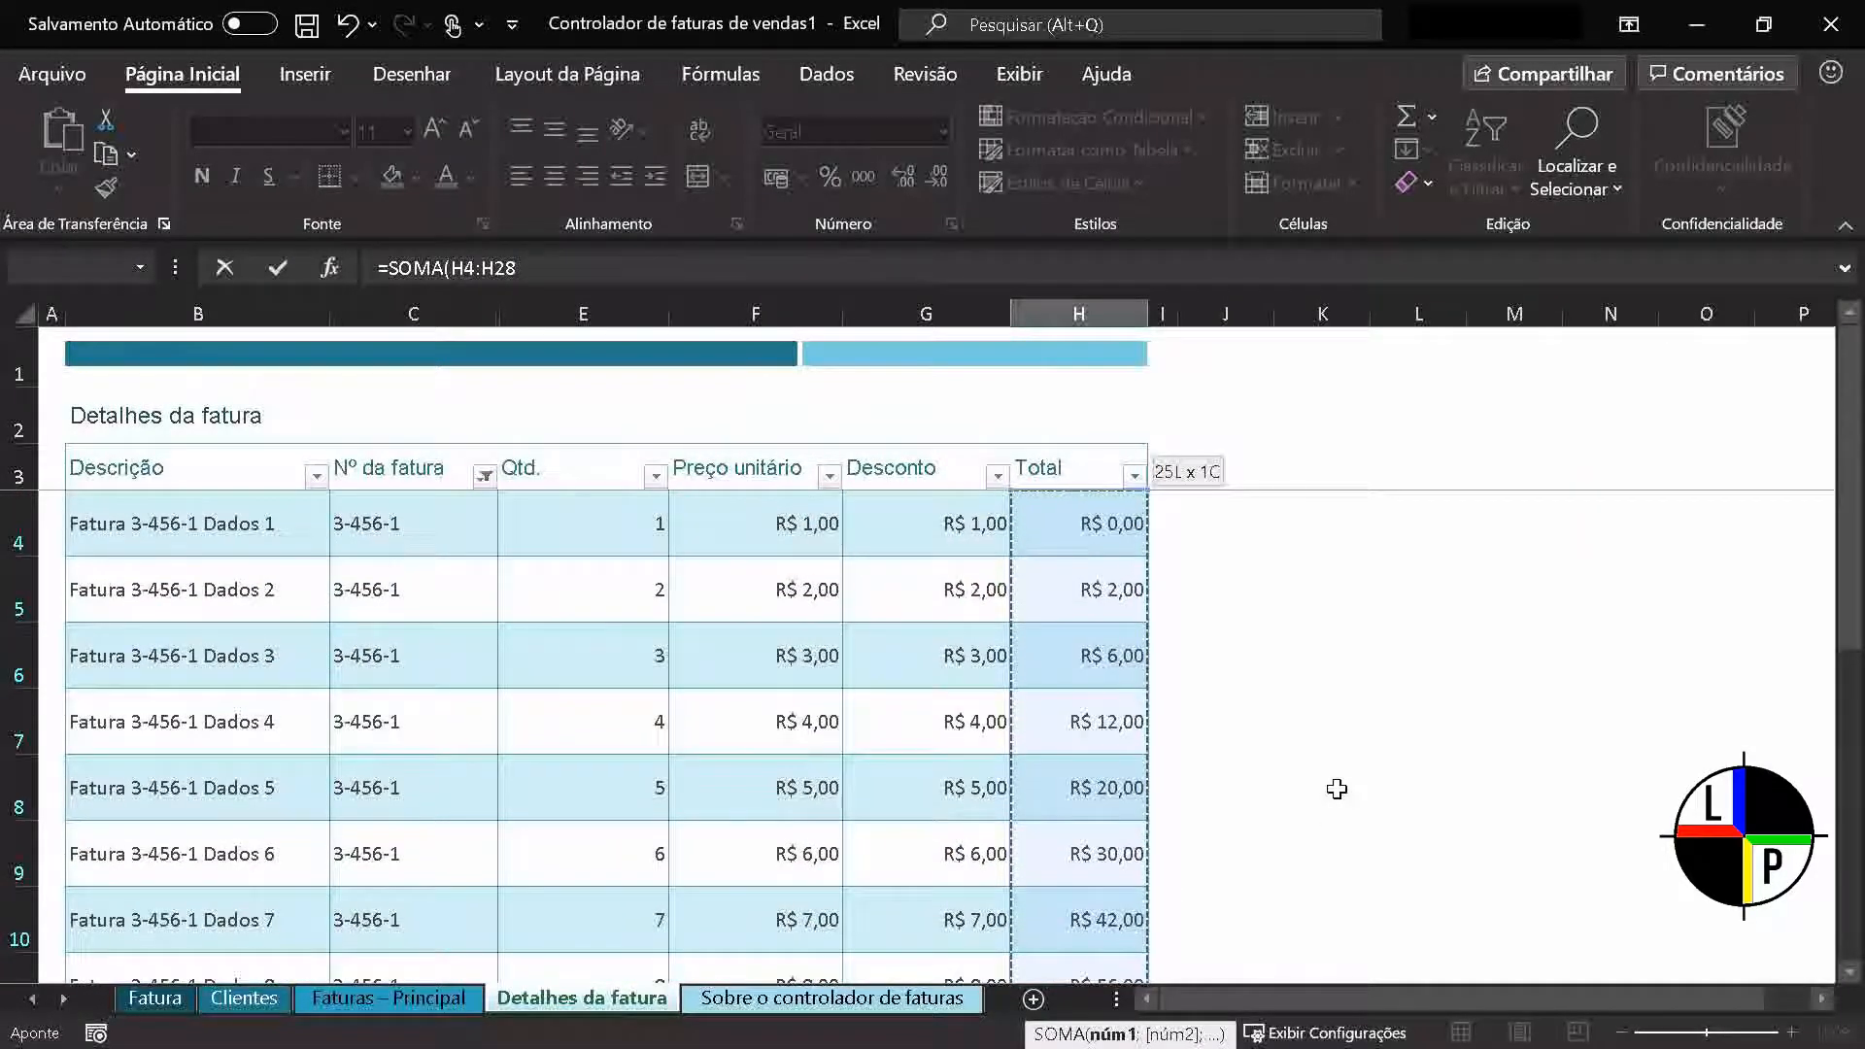
key("Return")
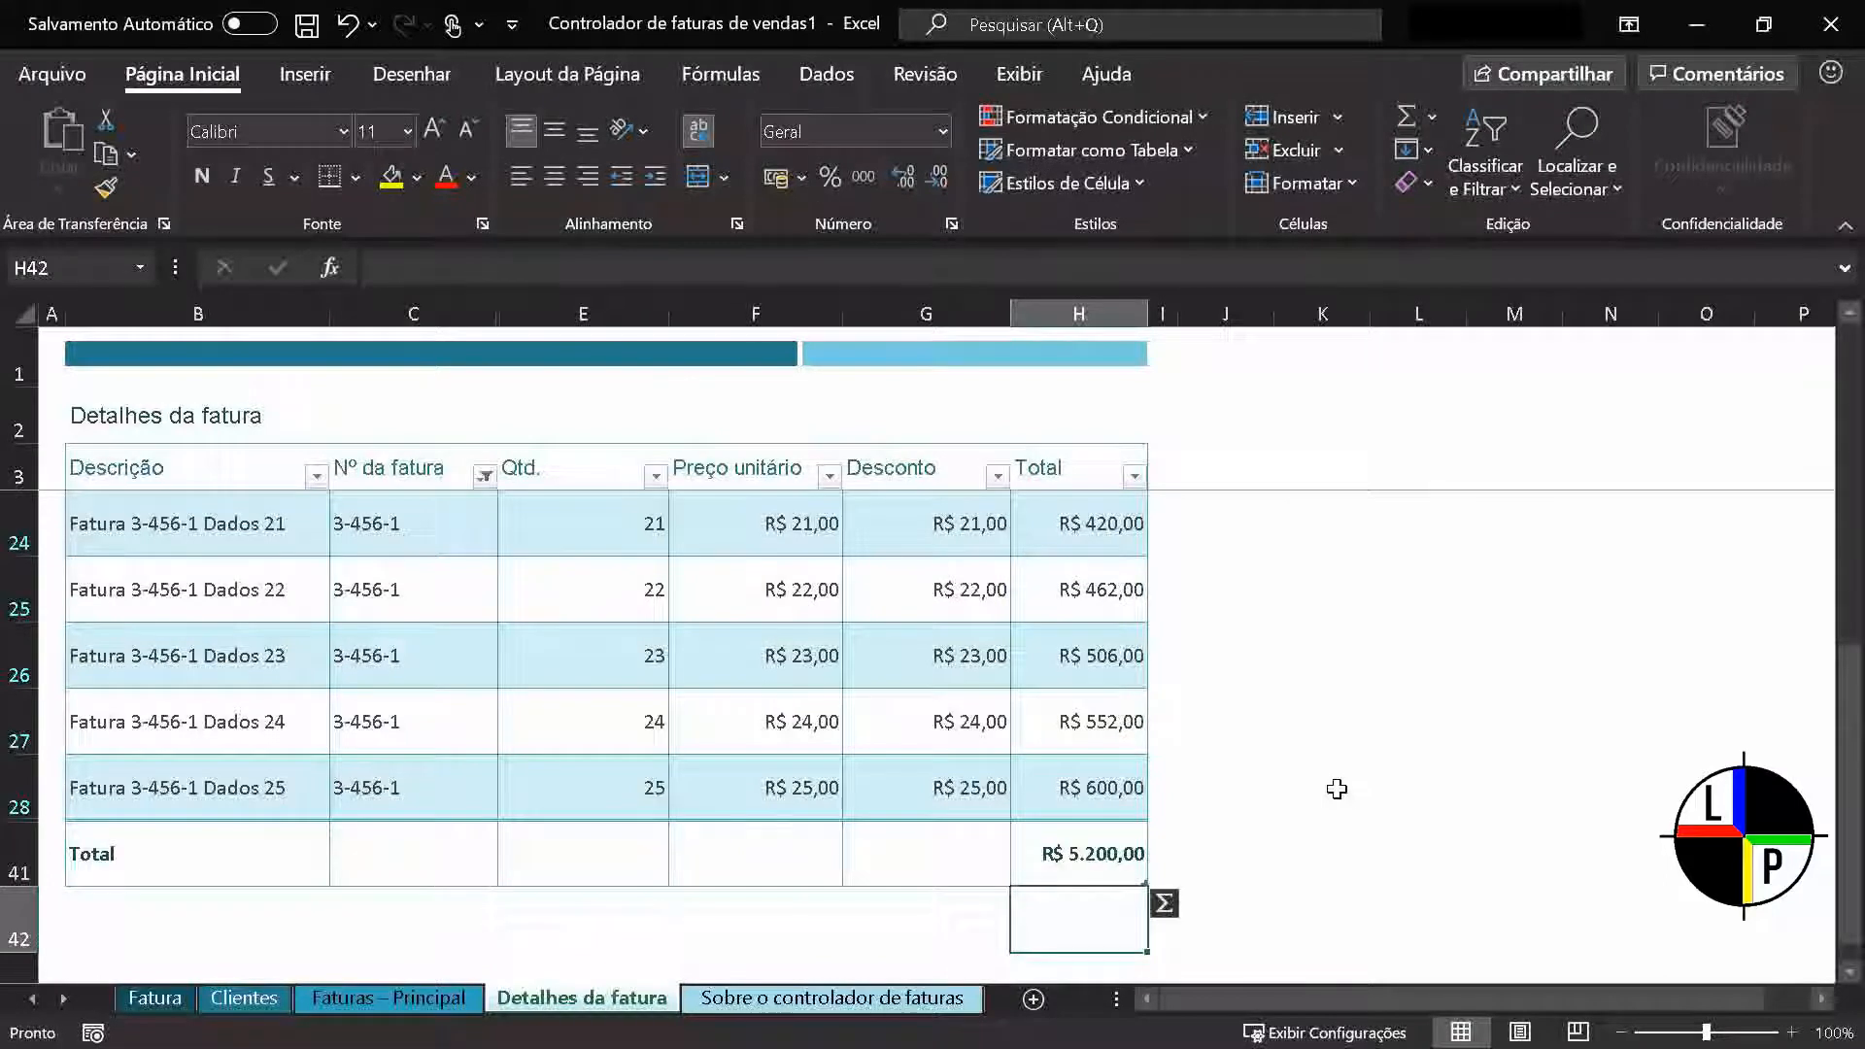
Select the filtered Total values and then the Nº da fatura values, rows 4 to 28, to read their status bar summaries
scroll(1332, 782, "up", 7)
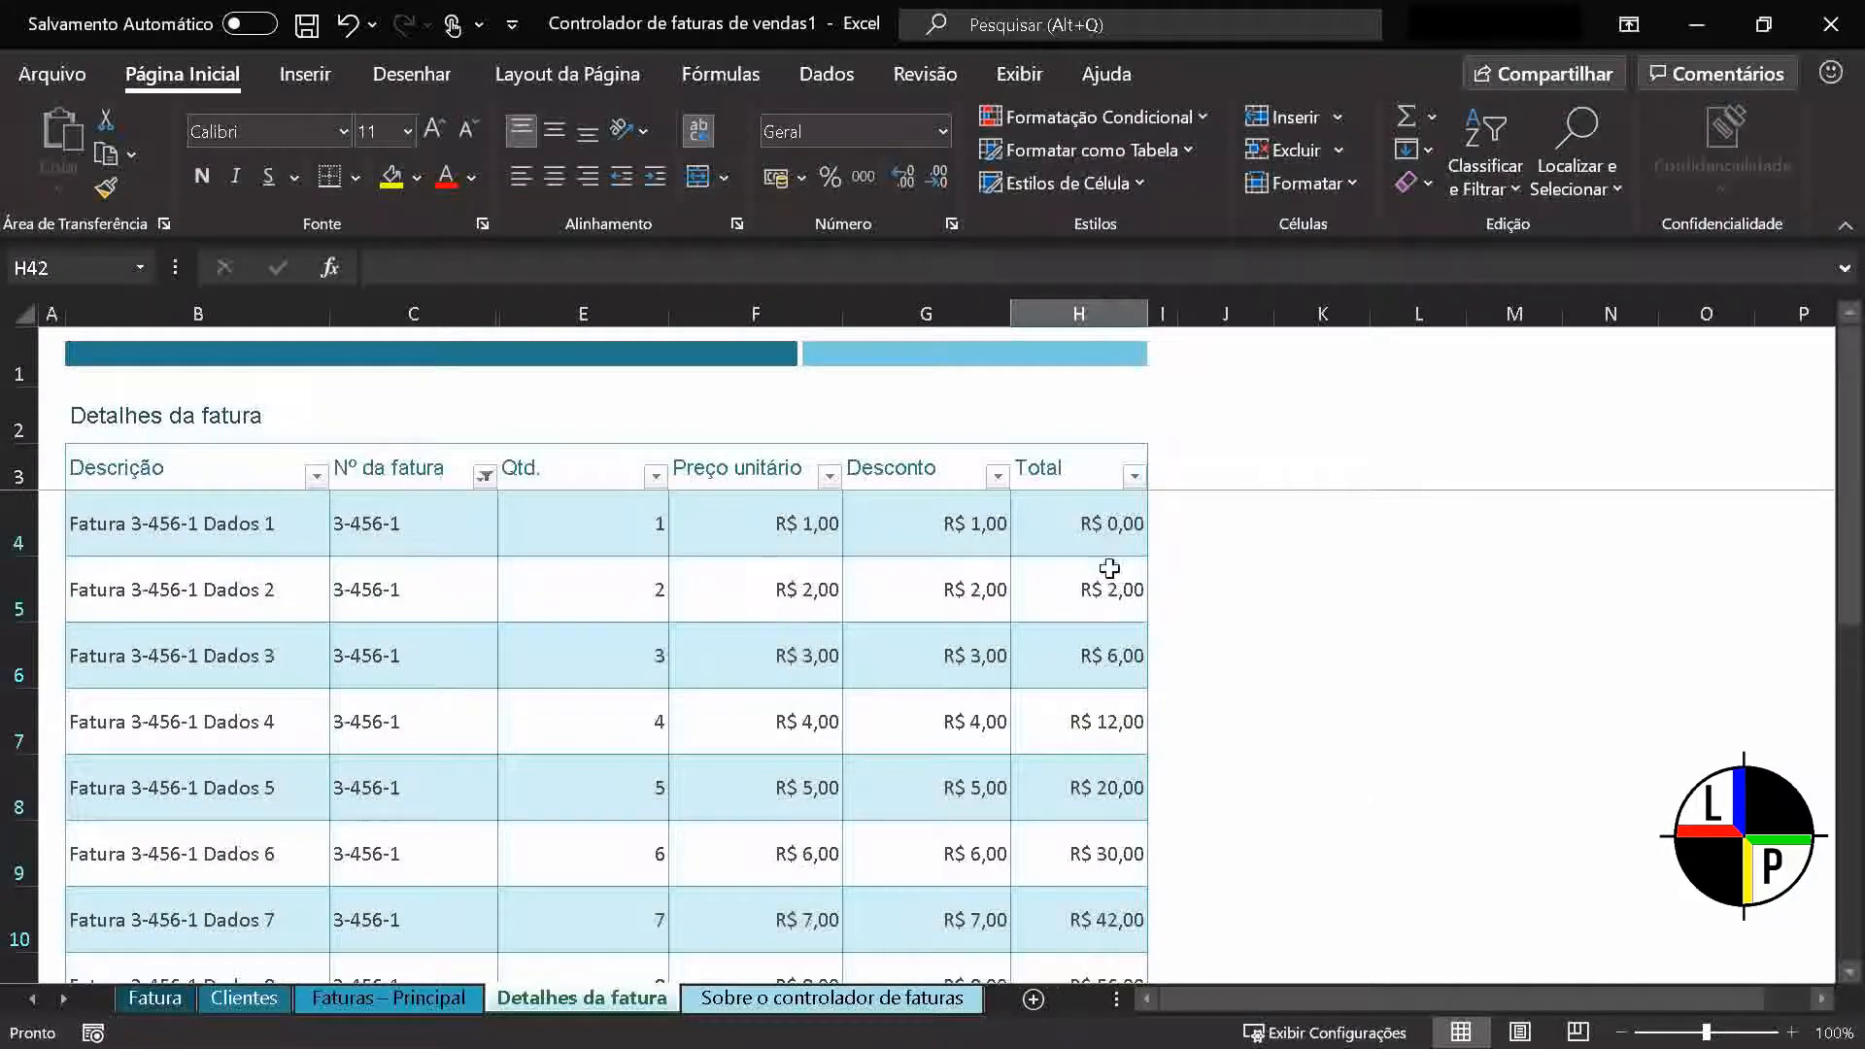
scroll(1126, 615, "down", 2, "ctrl")
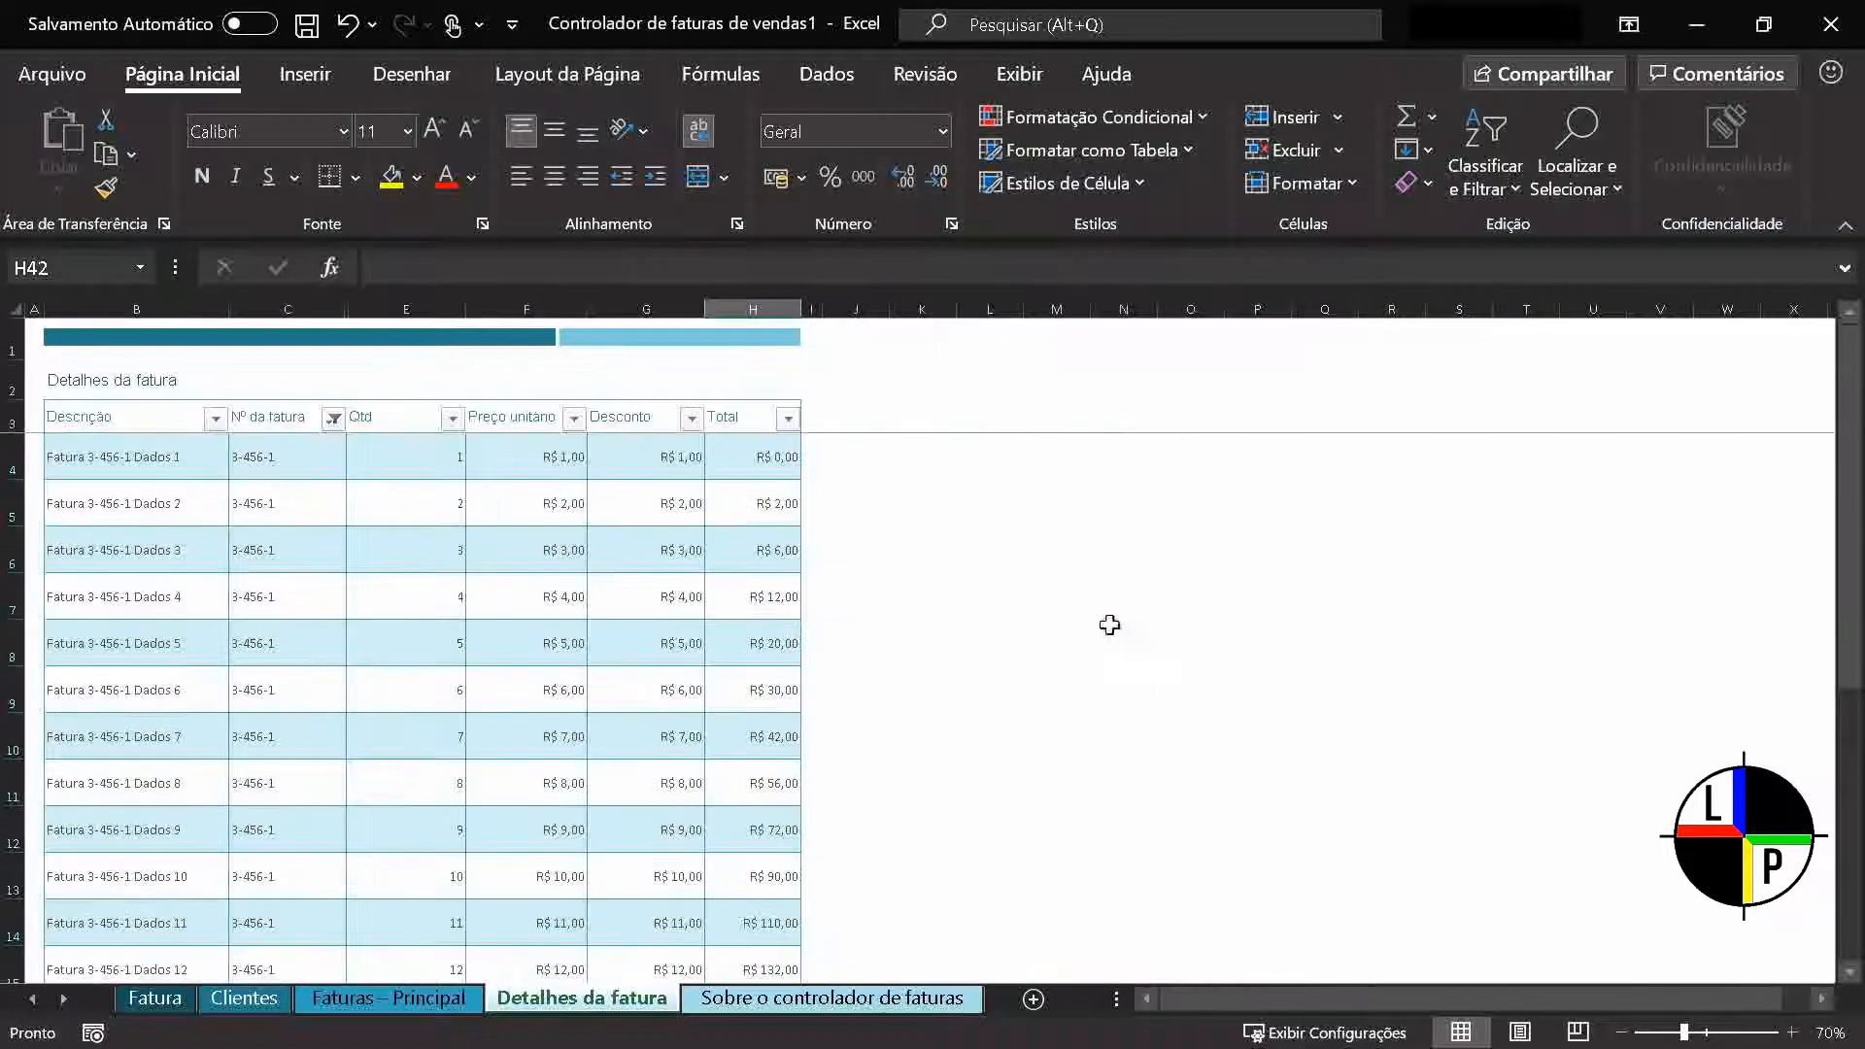
scroll(1109, 624, "down", 1, "ctrl")
left_click_drag(607, 421, 599, 895)
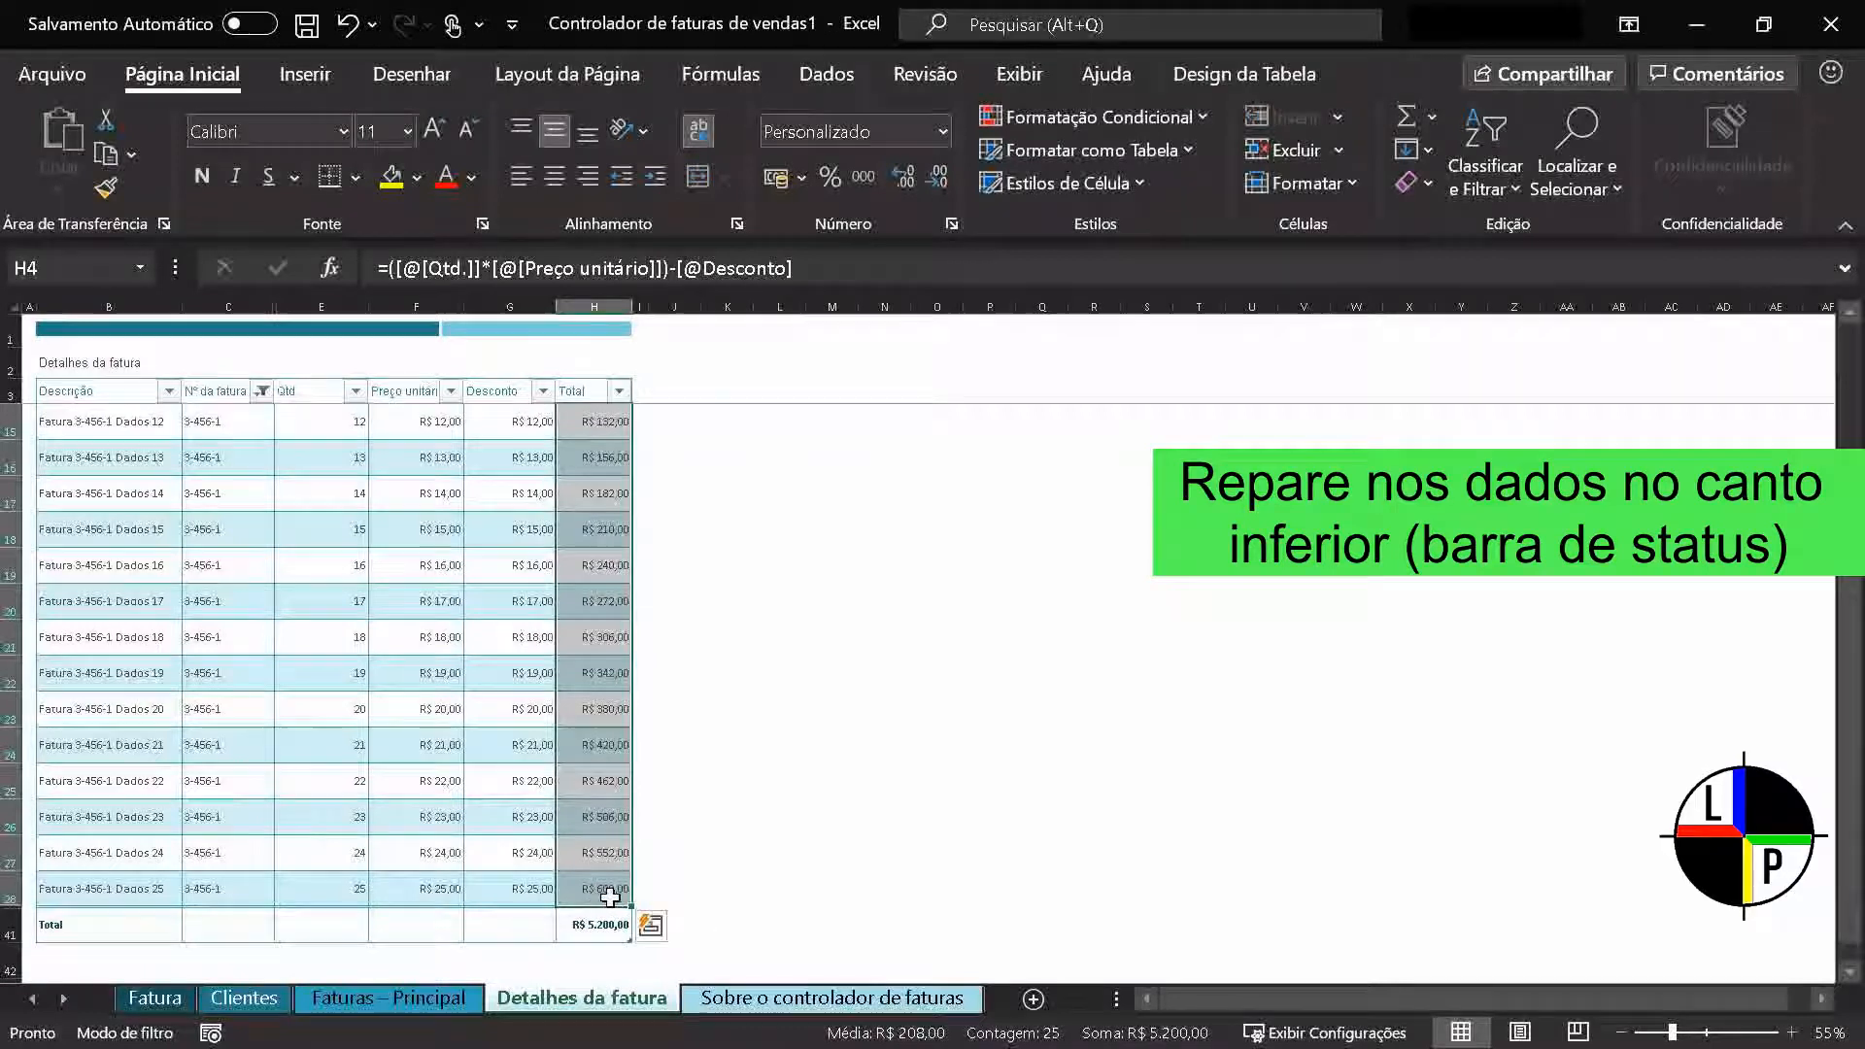
left_click(767, 915)
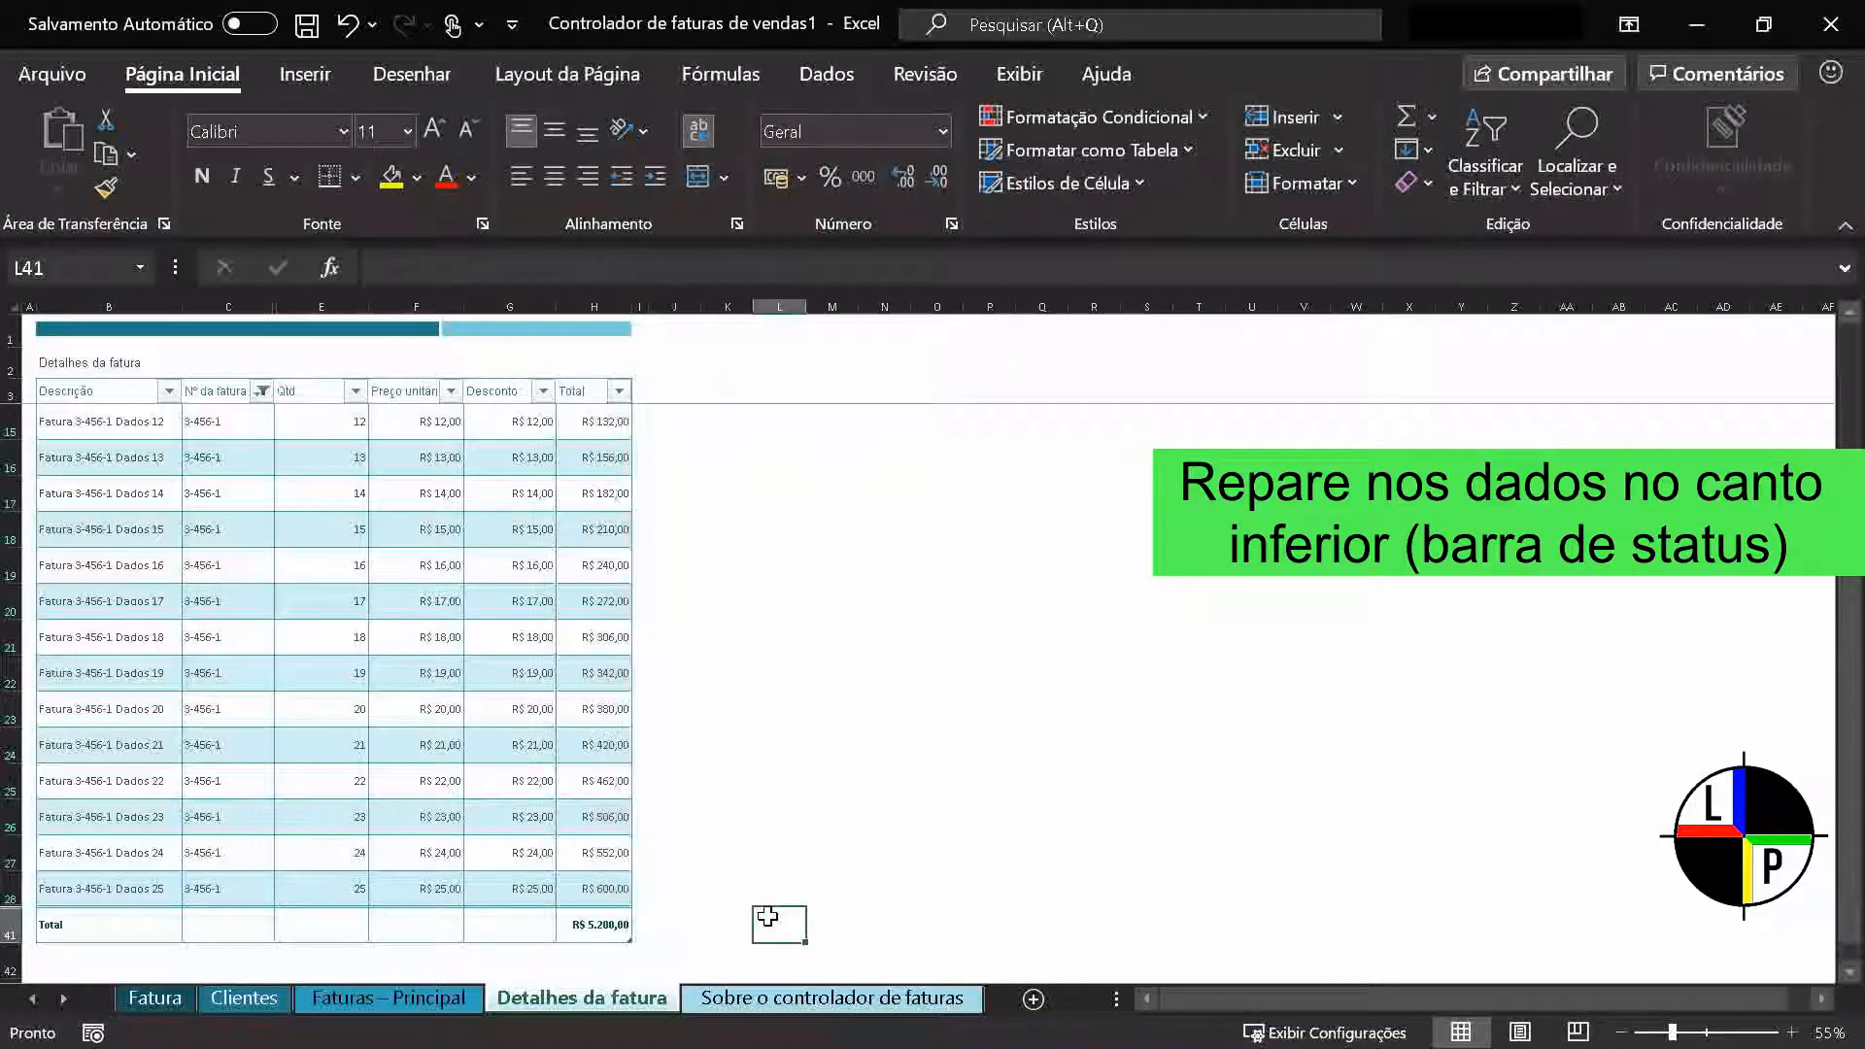
scroll(761, 916, "up", 4)
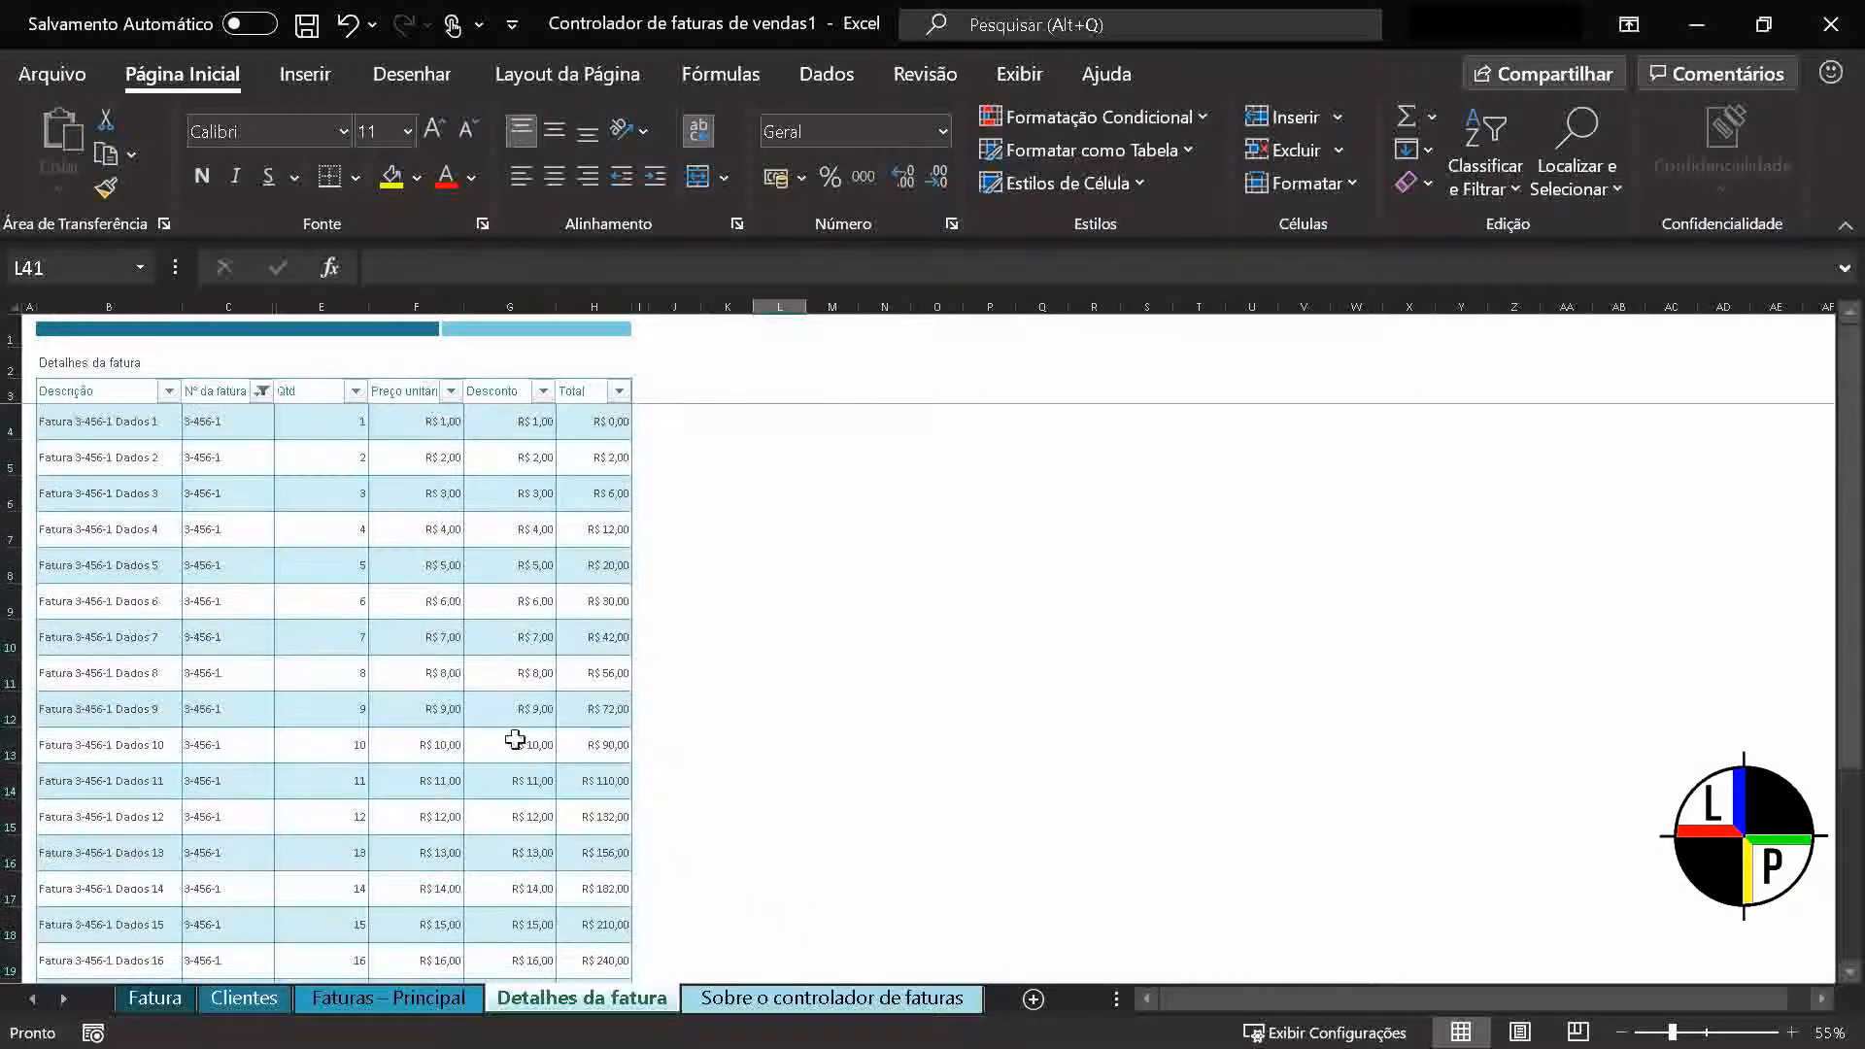
left_click_drag(233, 427, 213, 889)
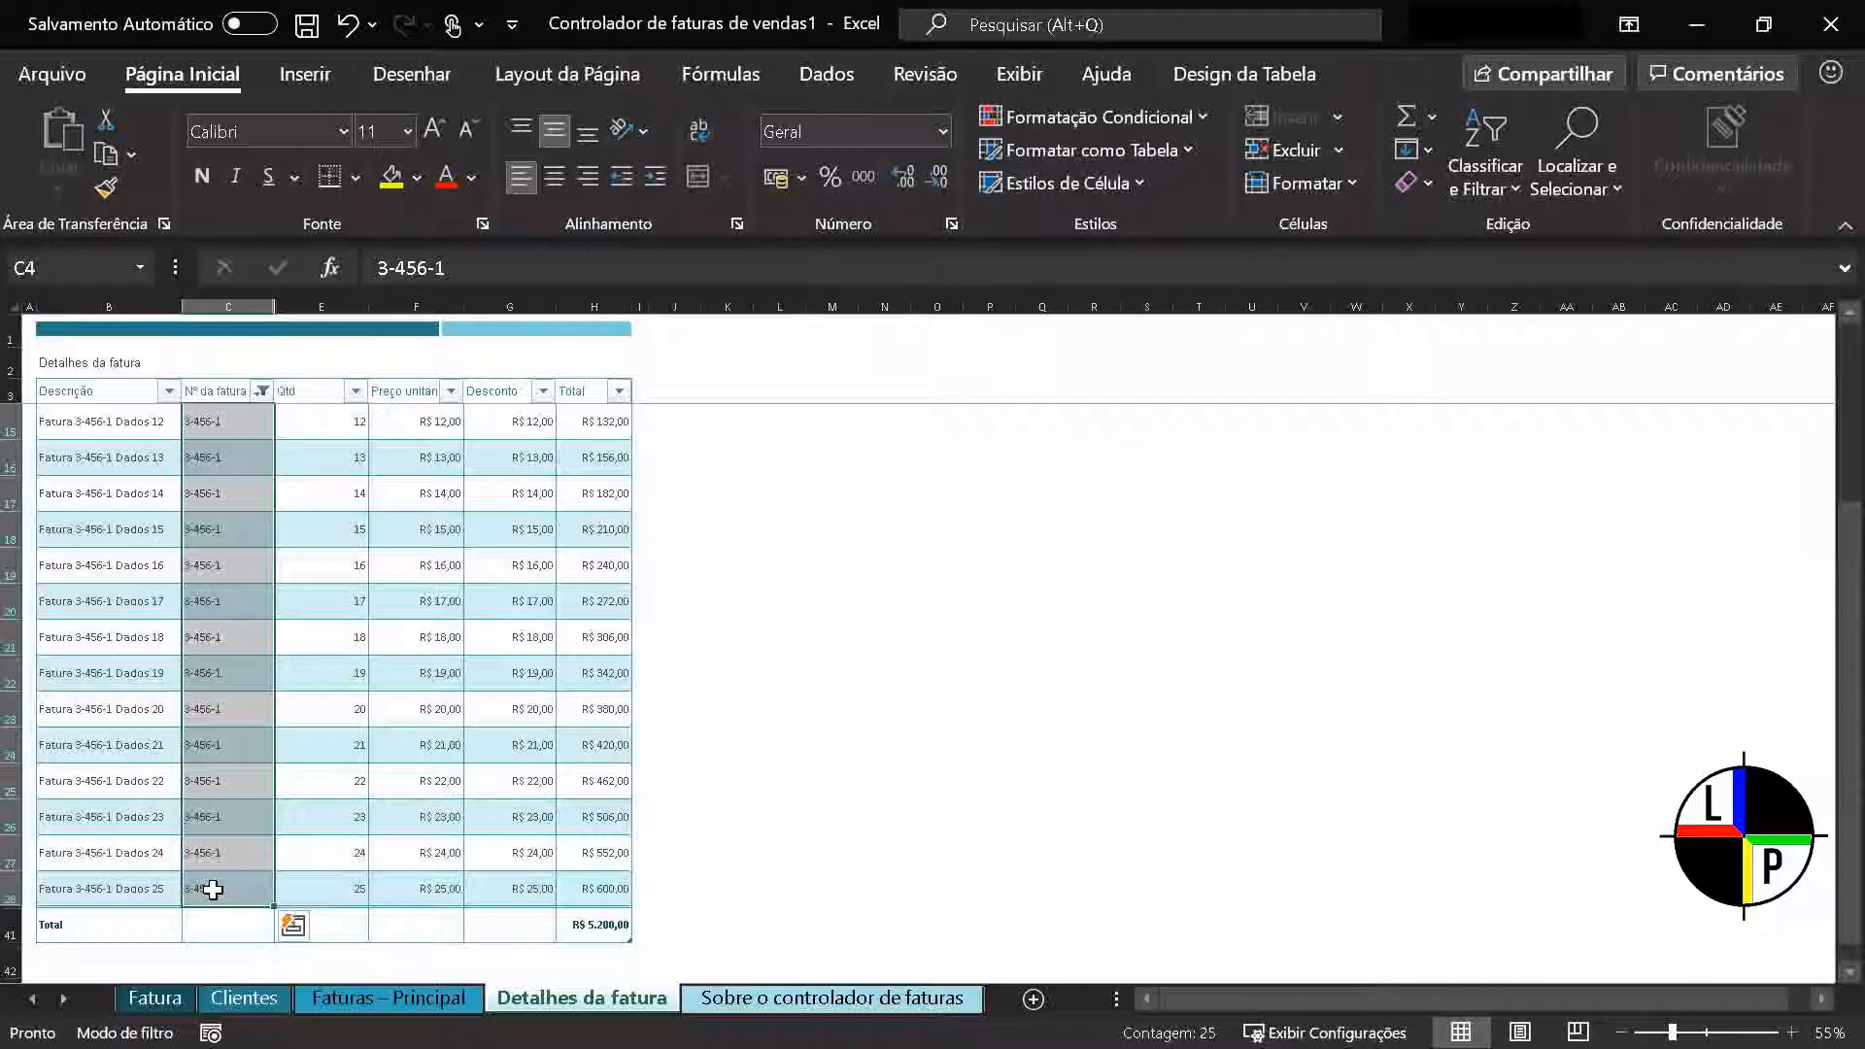
Unhide column D, Nº do item, between columns C and E of the invoice table
left_click_drag(303, 305, 248, 309)
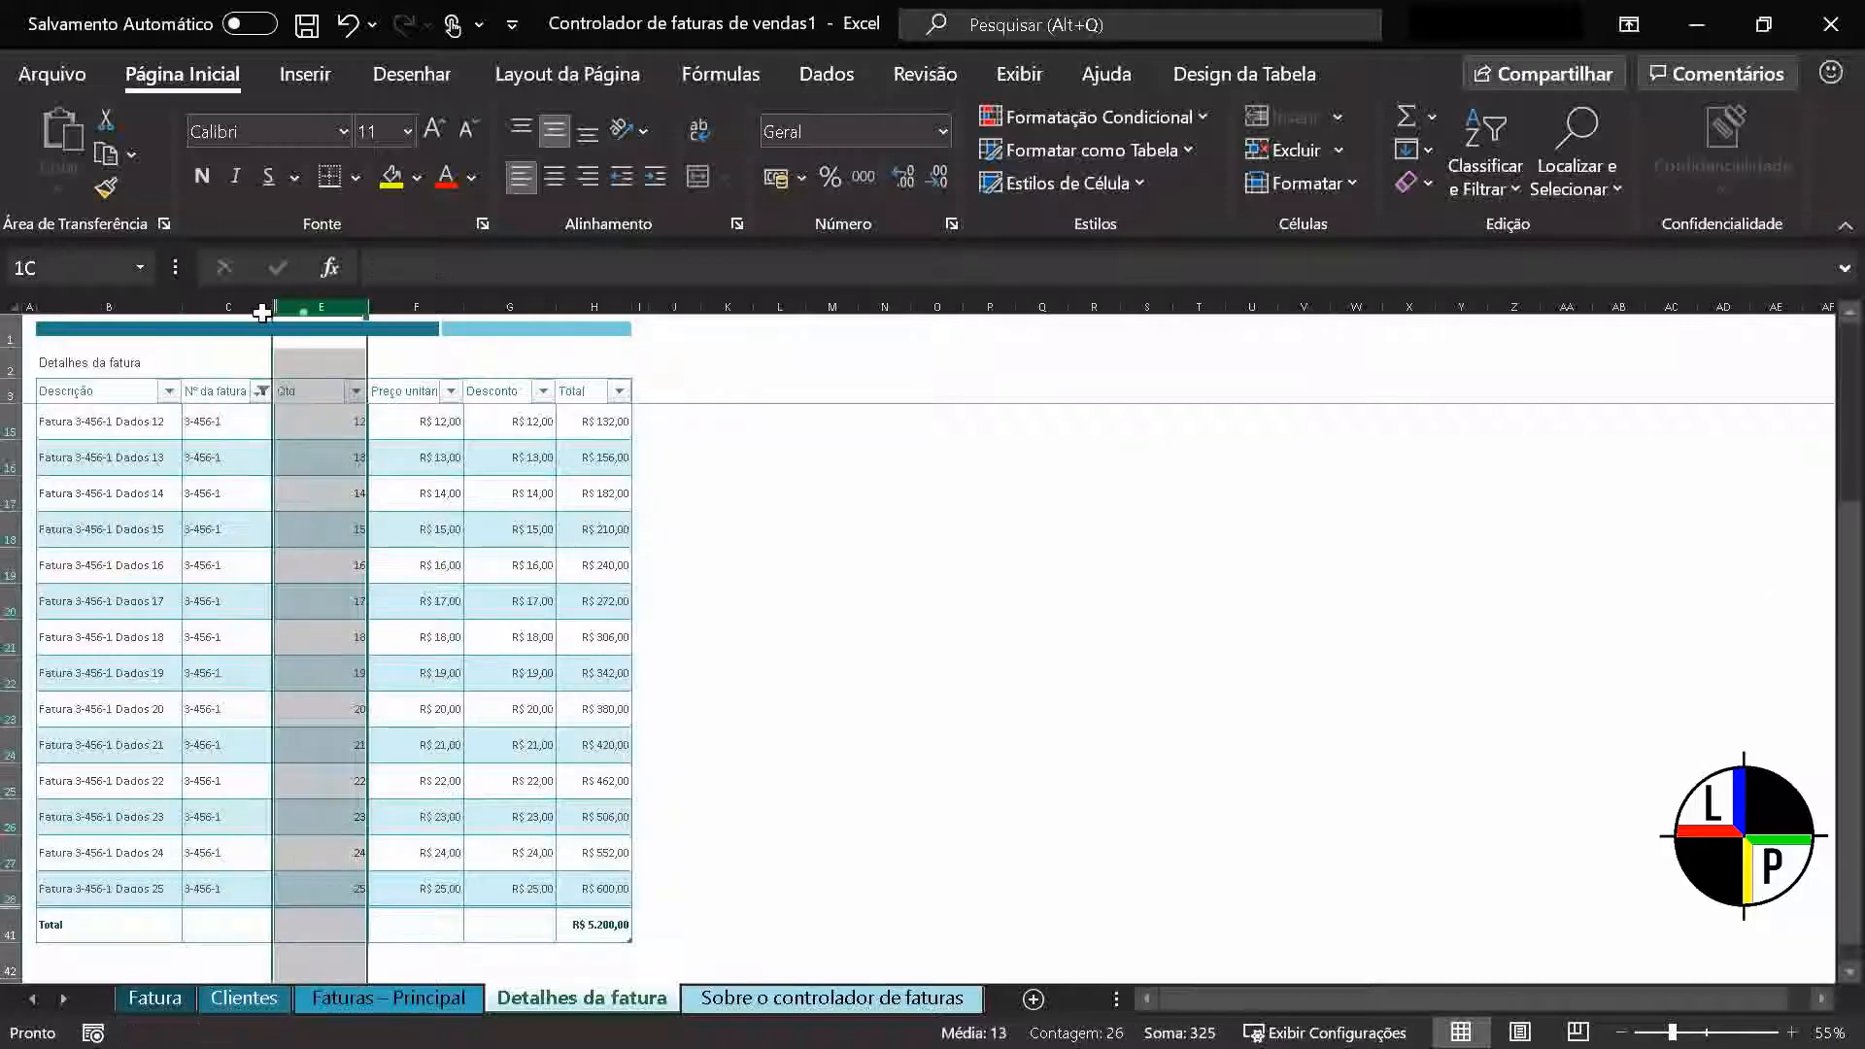
right_click(250, 309)
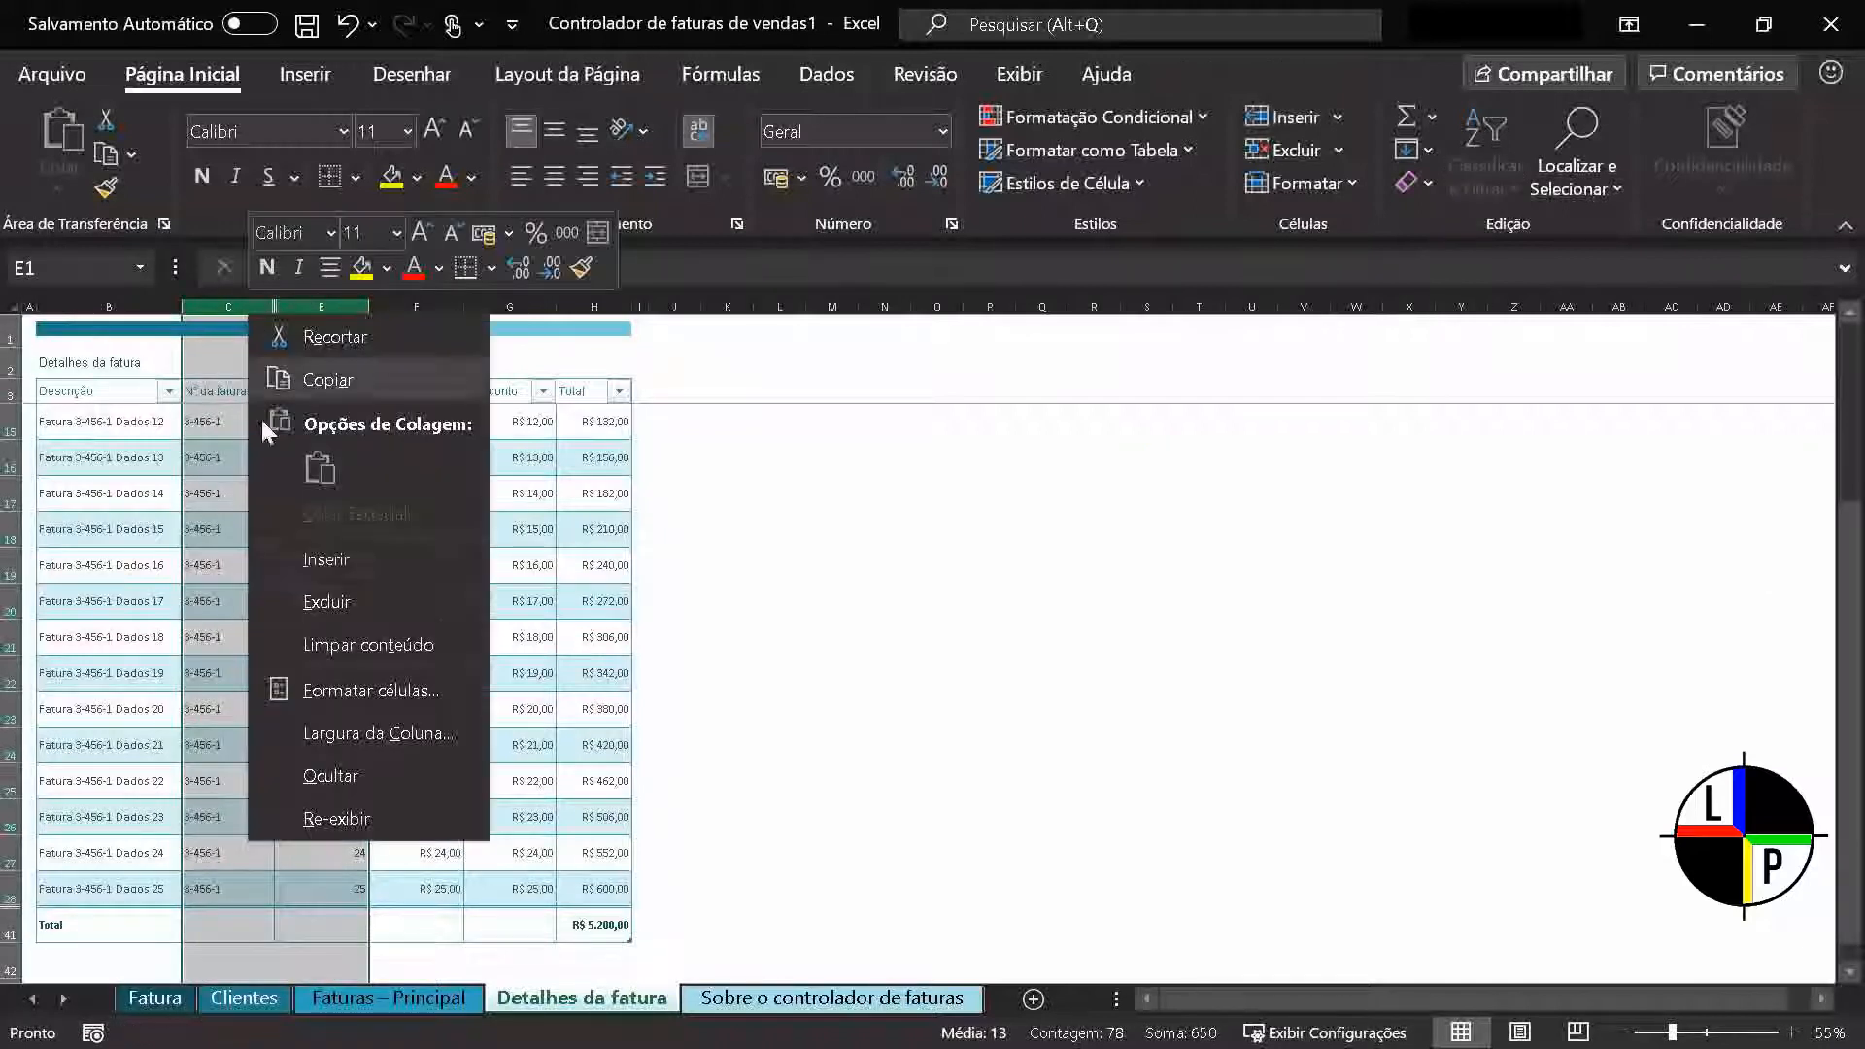
left_click(330, 818)
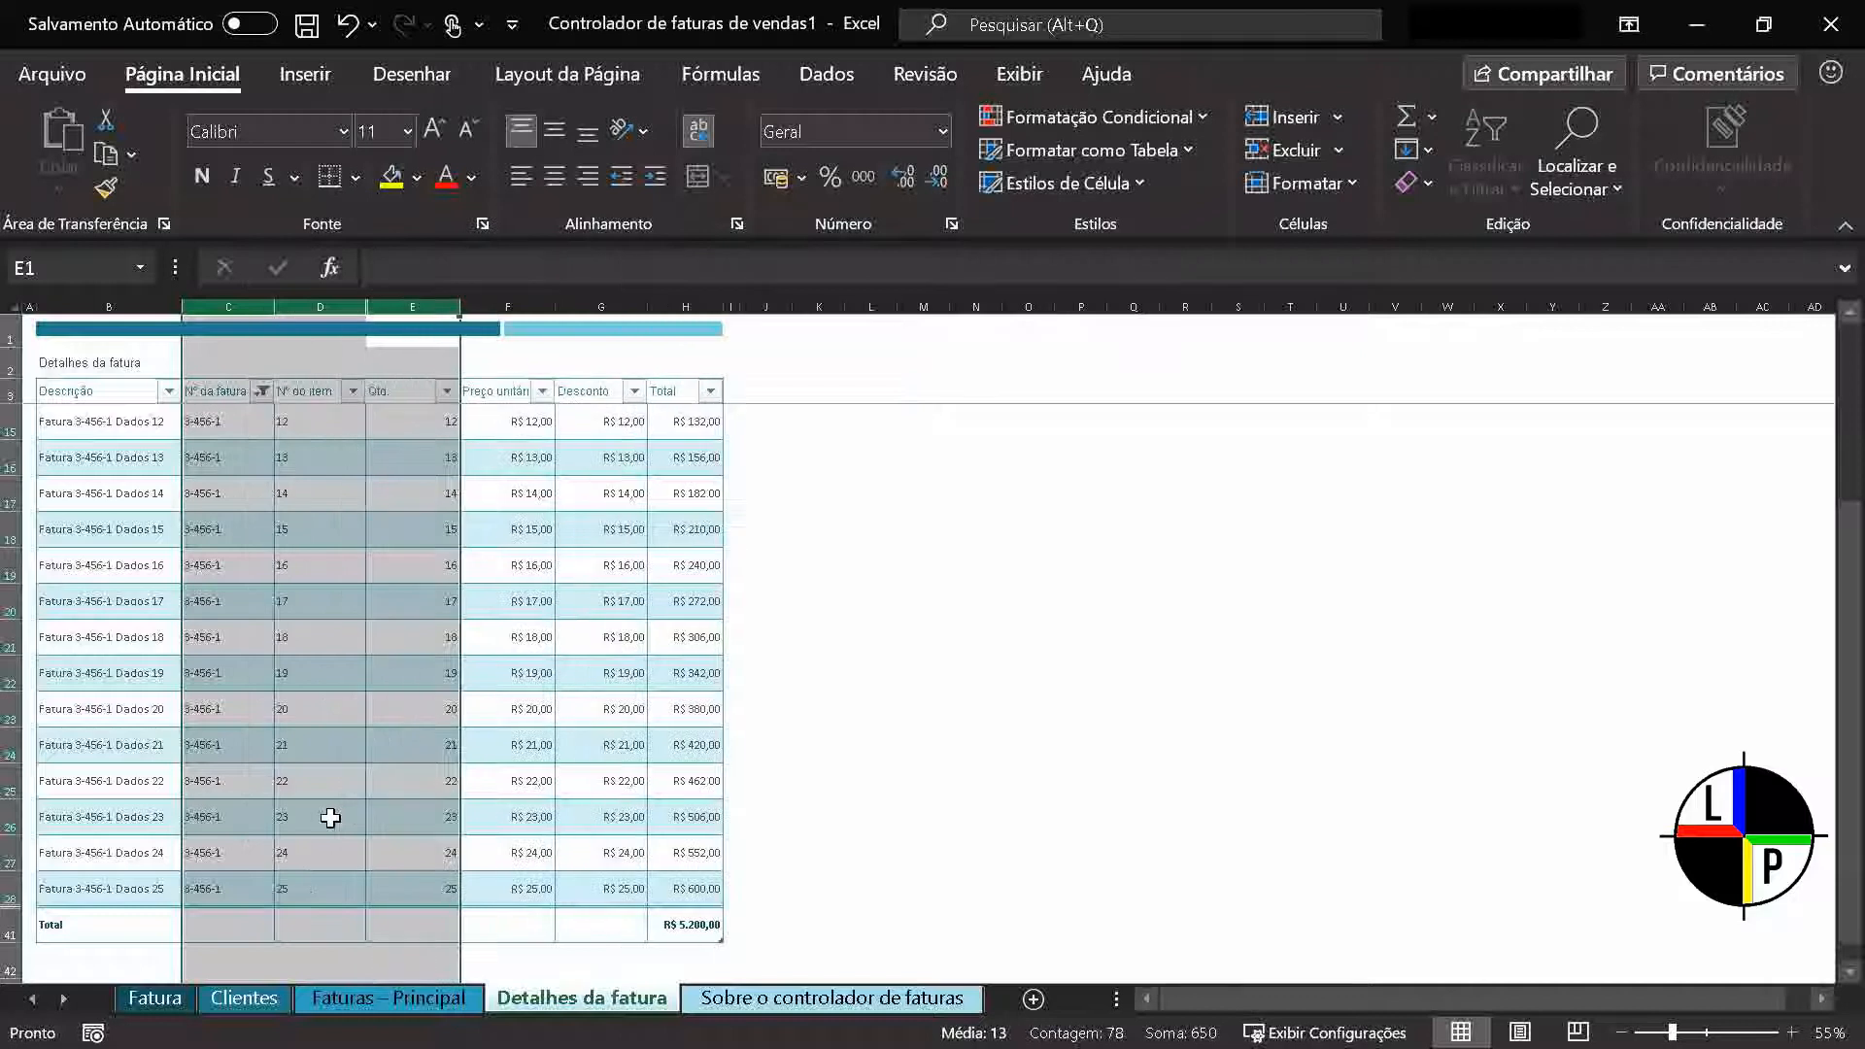
left_click(345, 884)
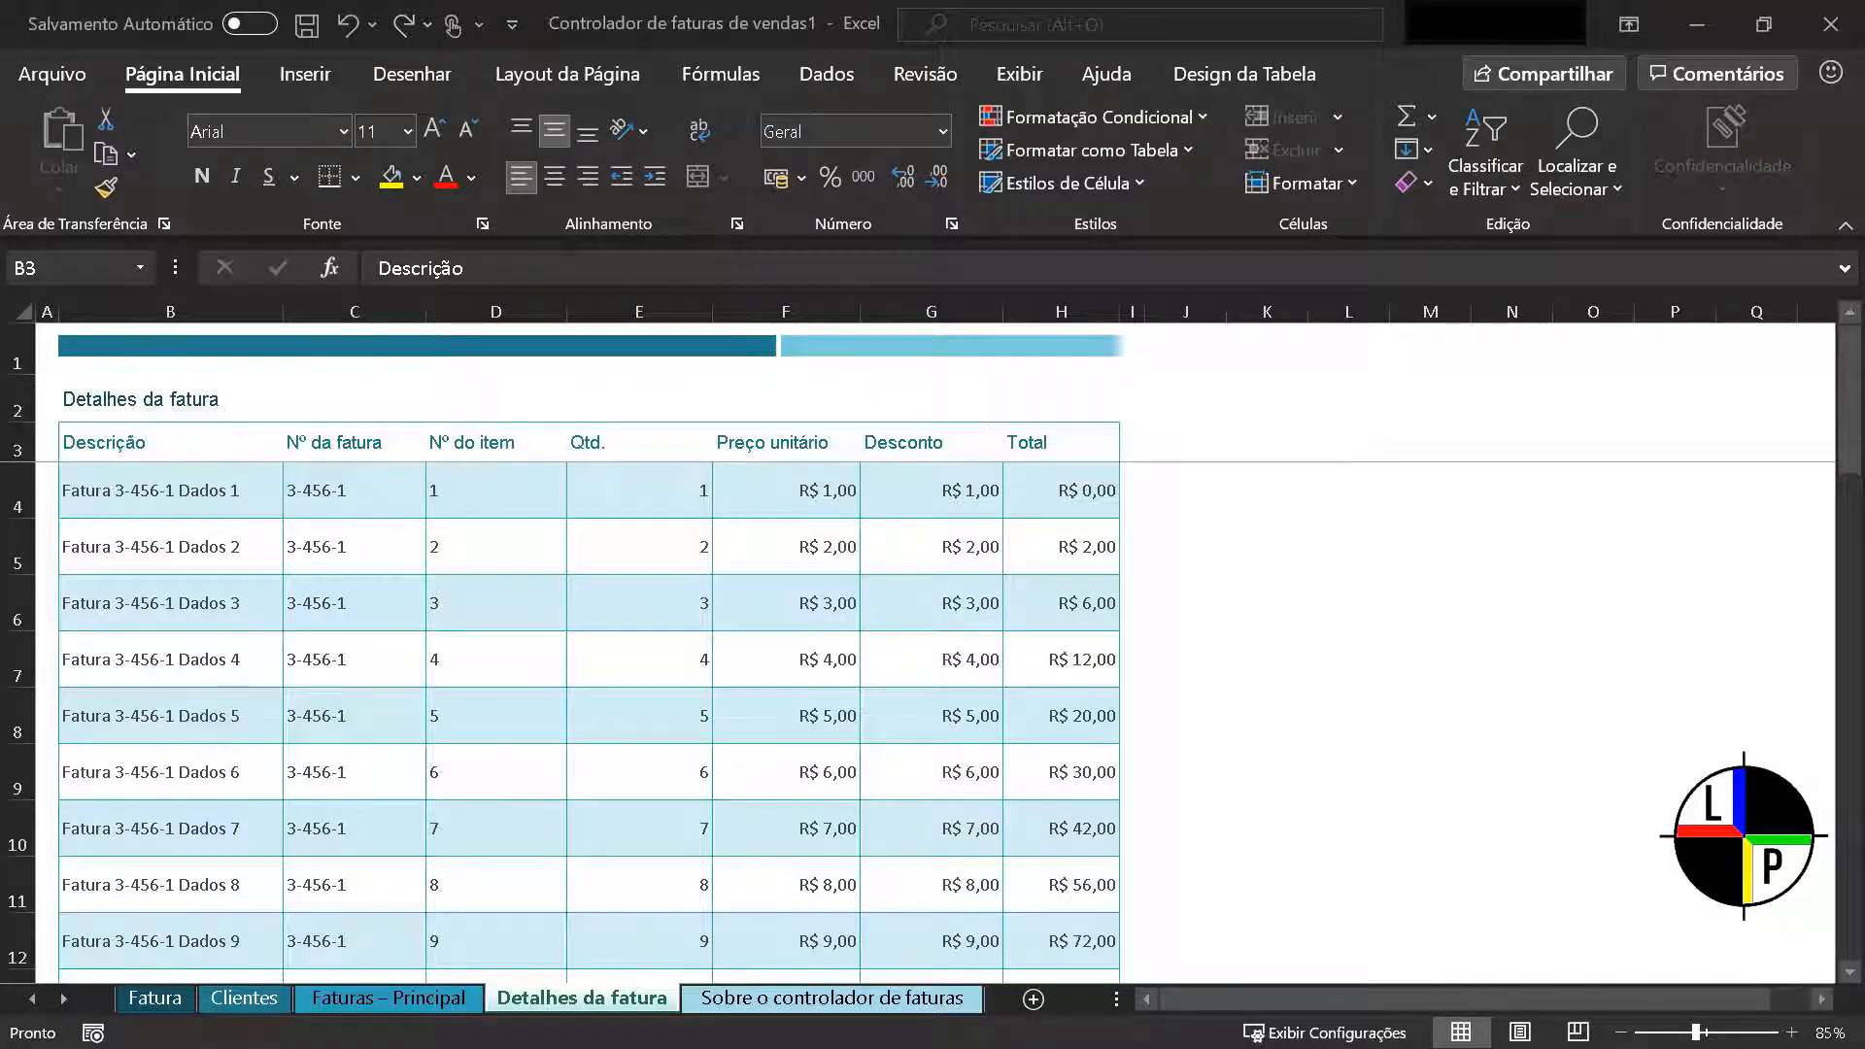
Turn on filtering for the invoice table's header row, cells B3 to H3
left_click(165, 442)
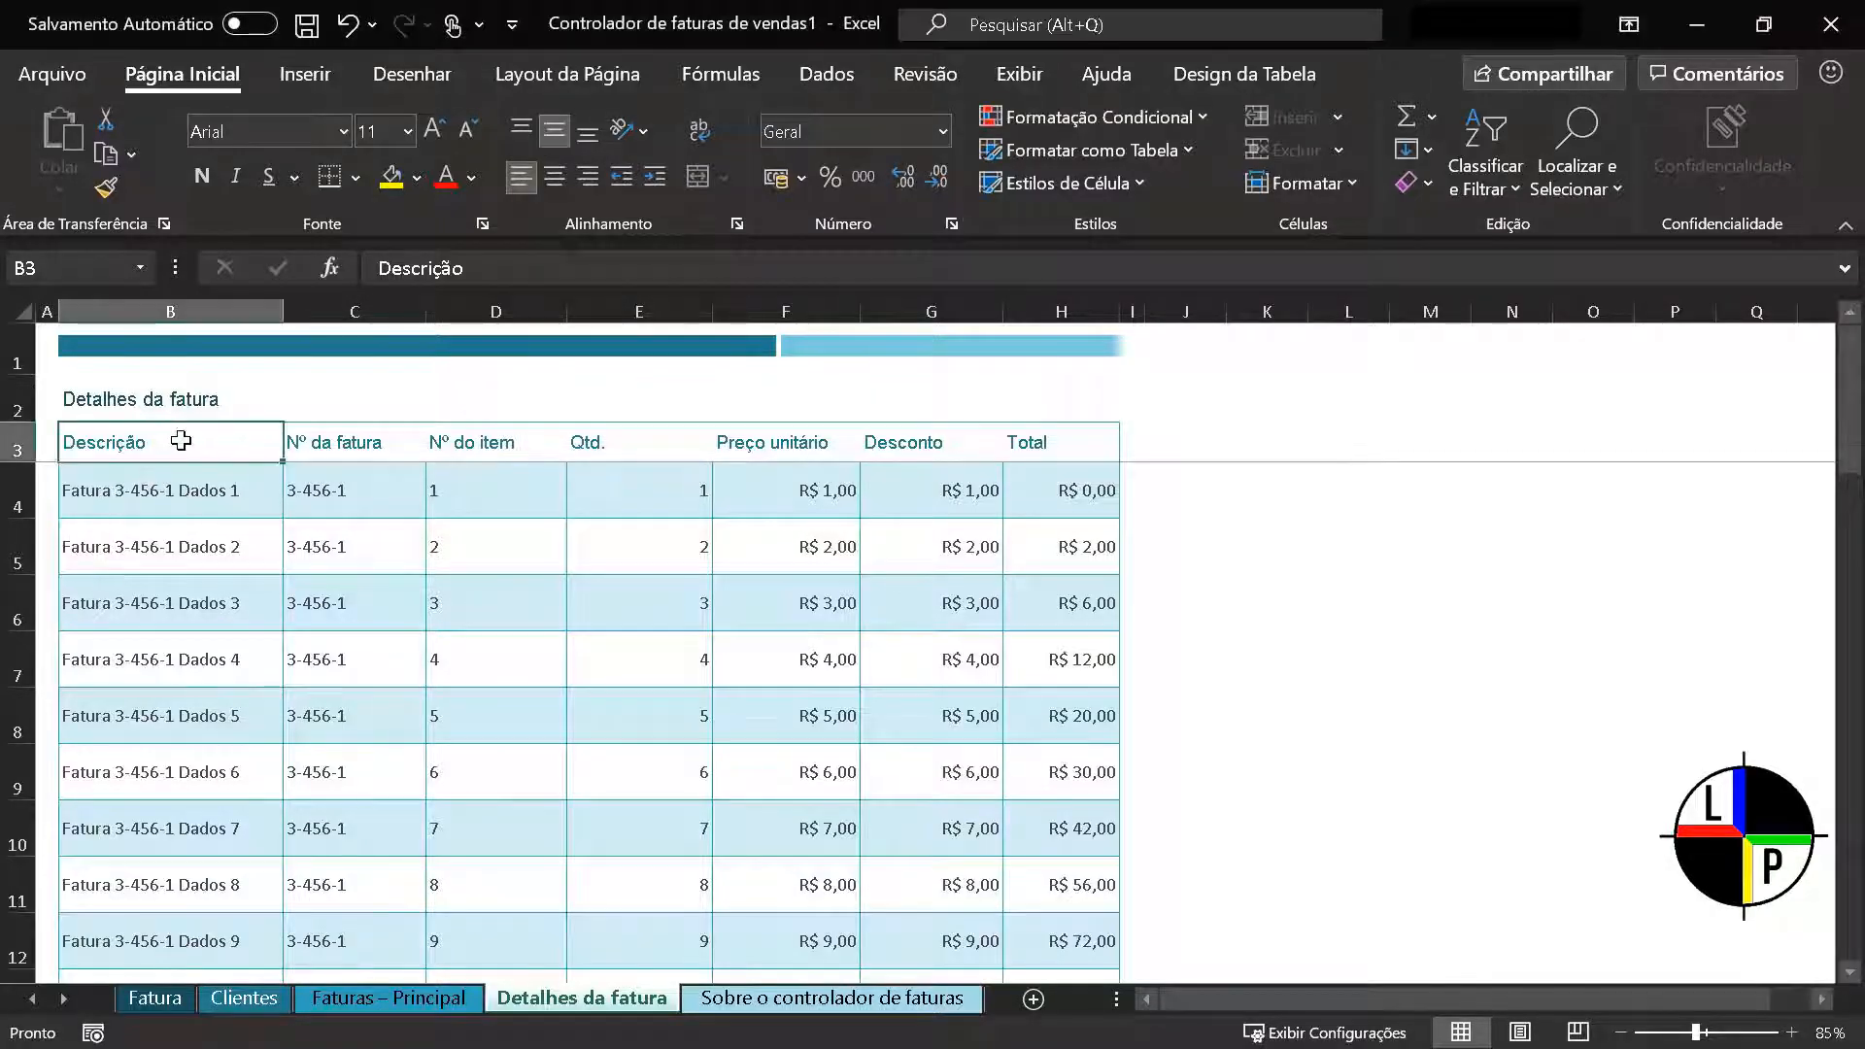
left_click_drag(187, 437, 1032, 449)
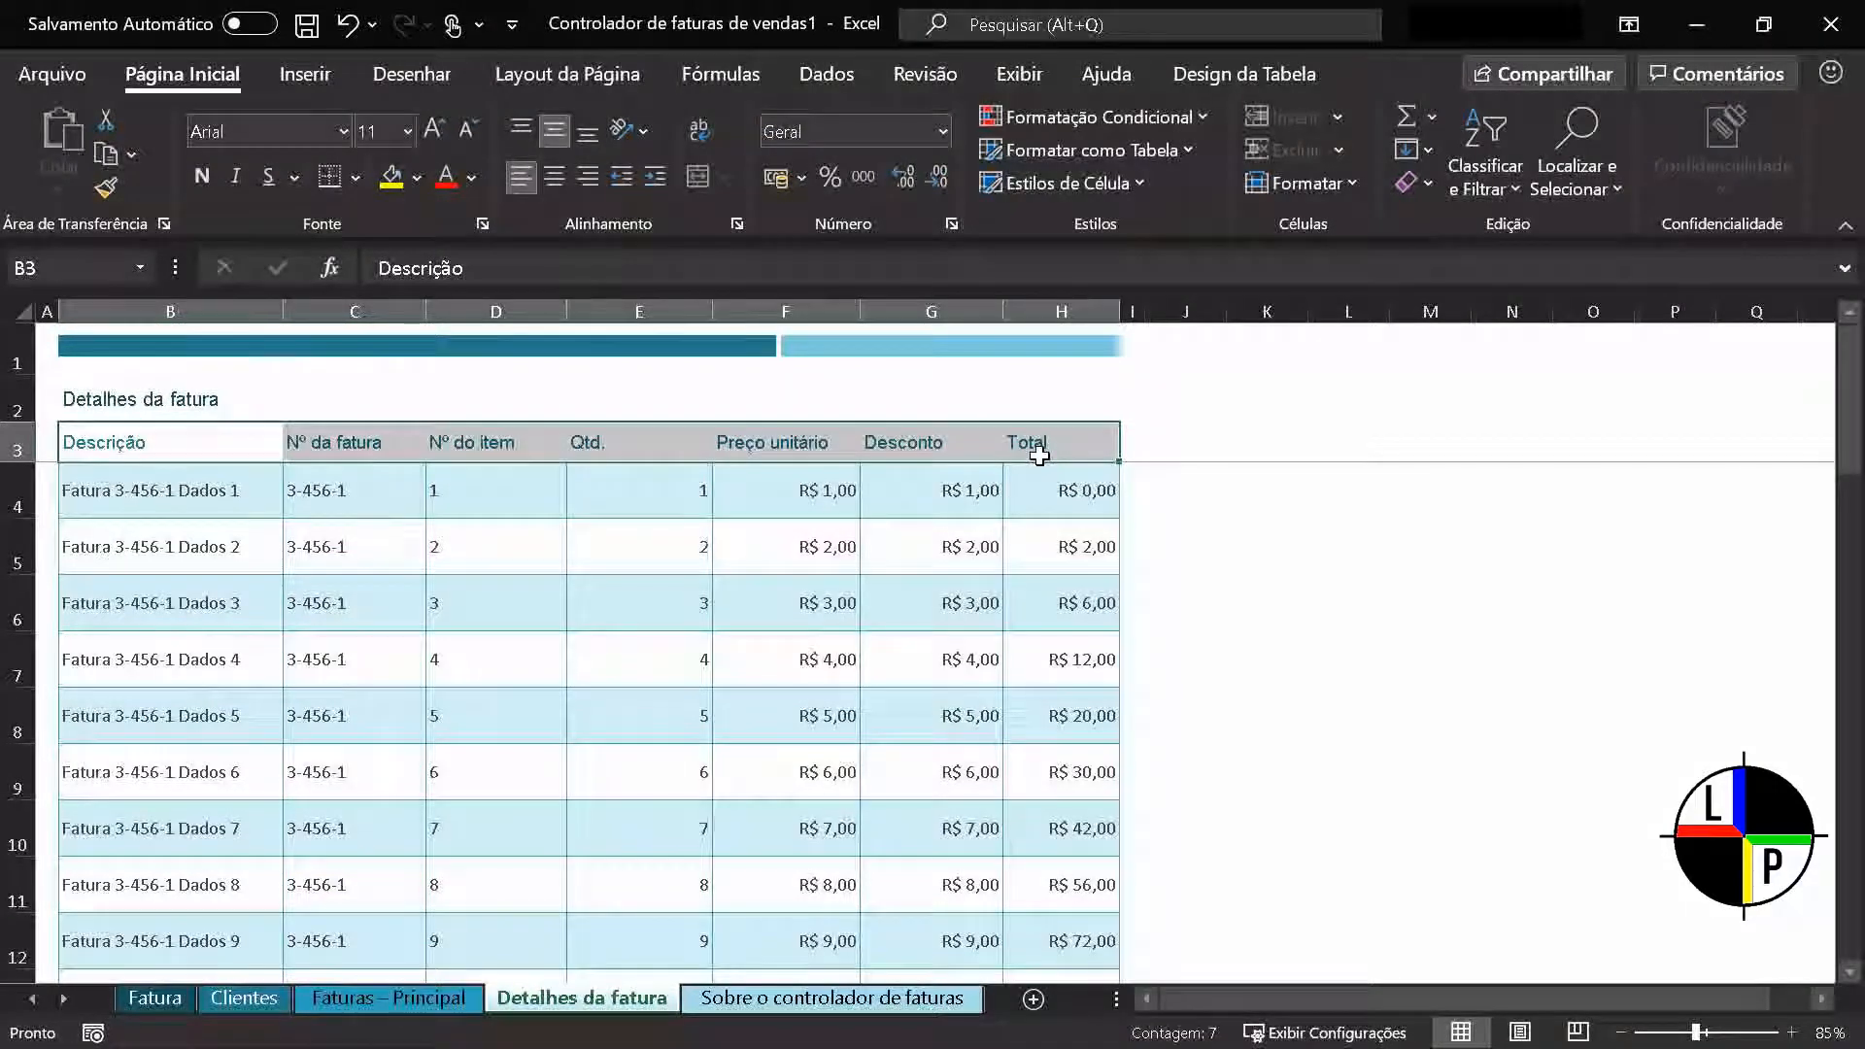
left_click(849, 77)
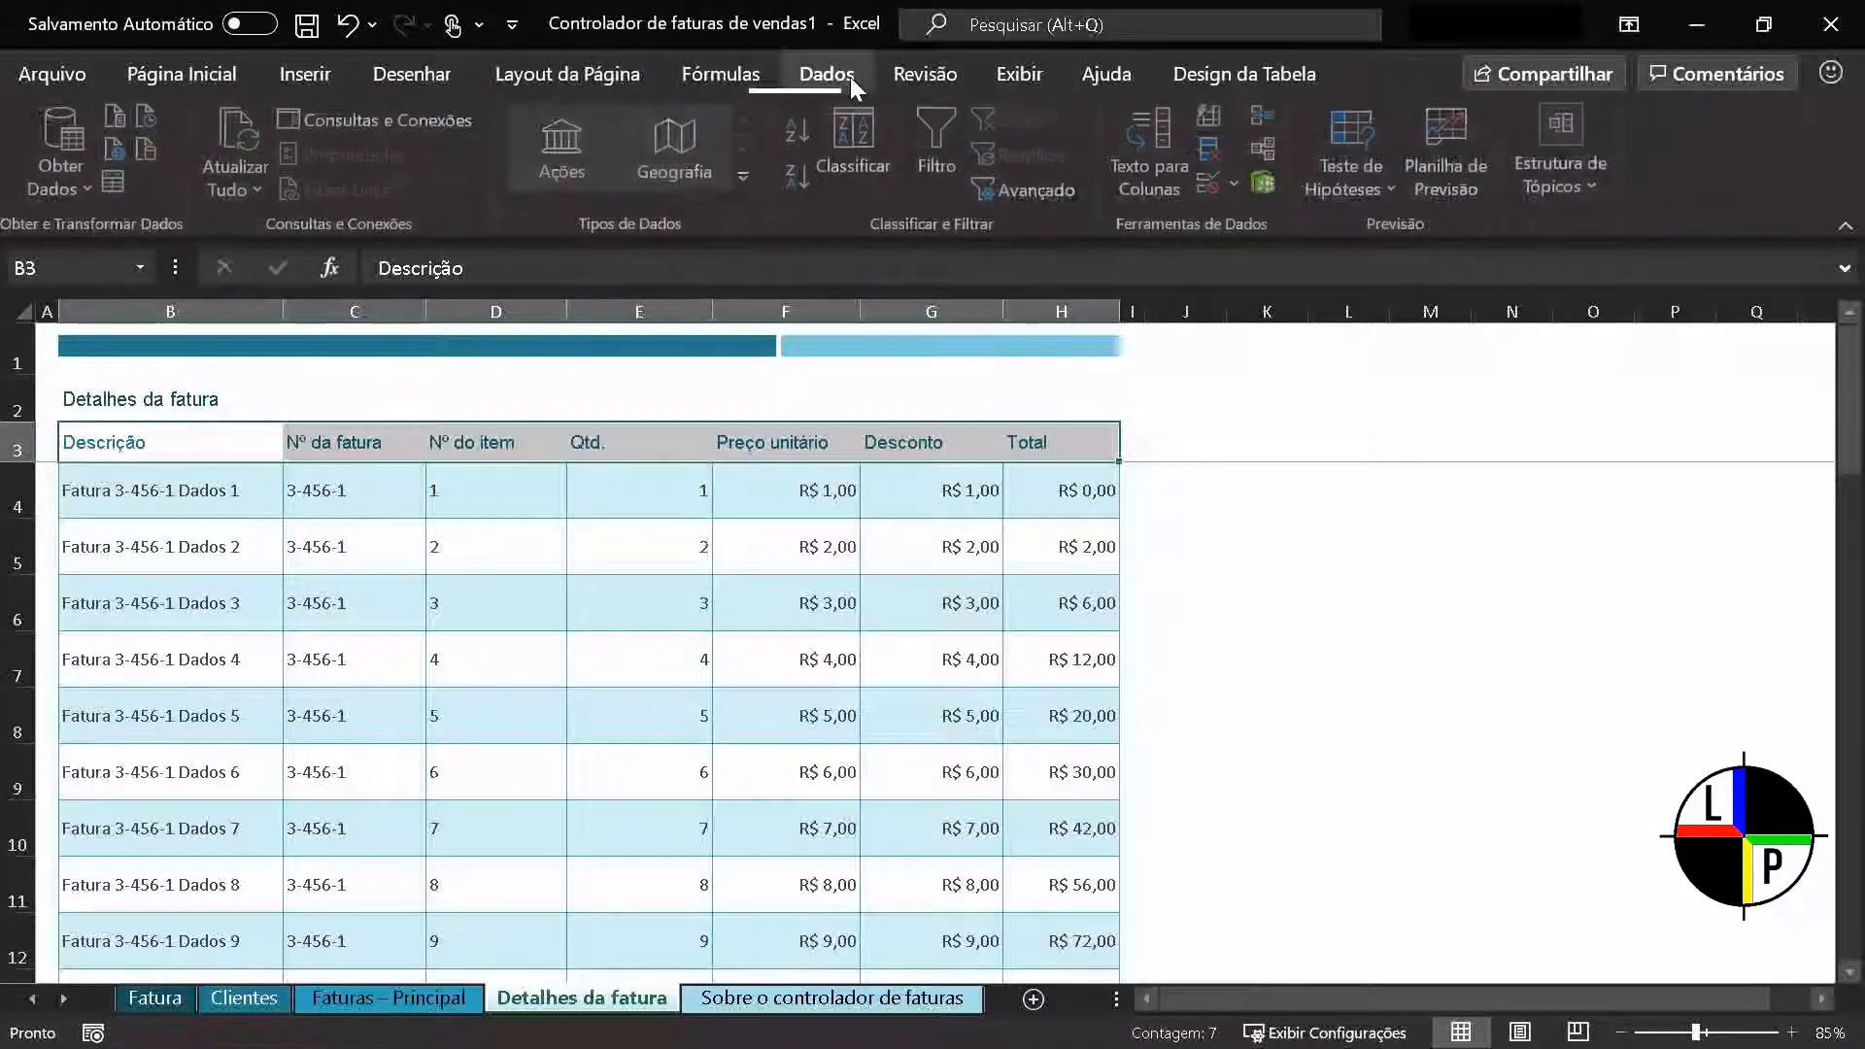
left_click(948, 143)
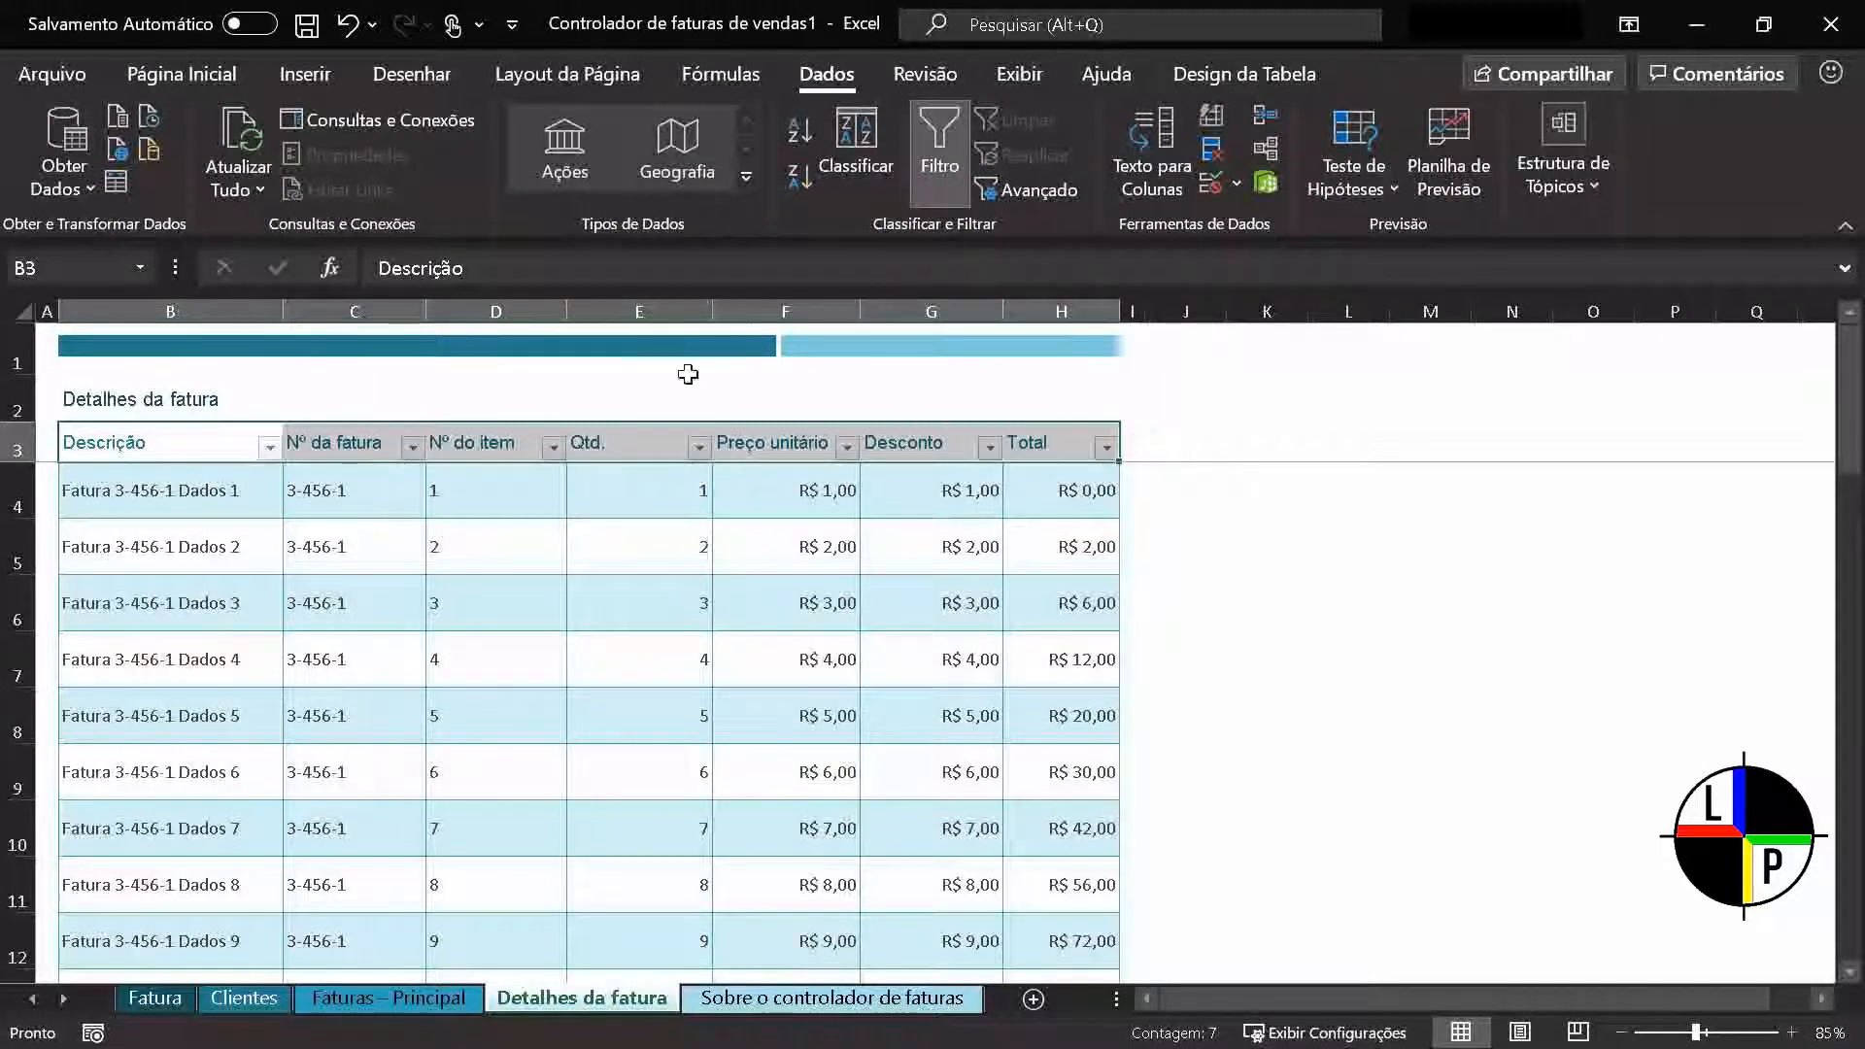
left_click(405, 545)
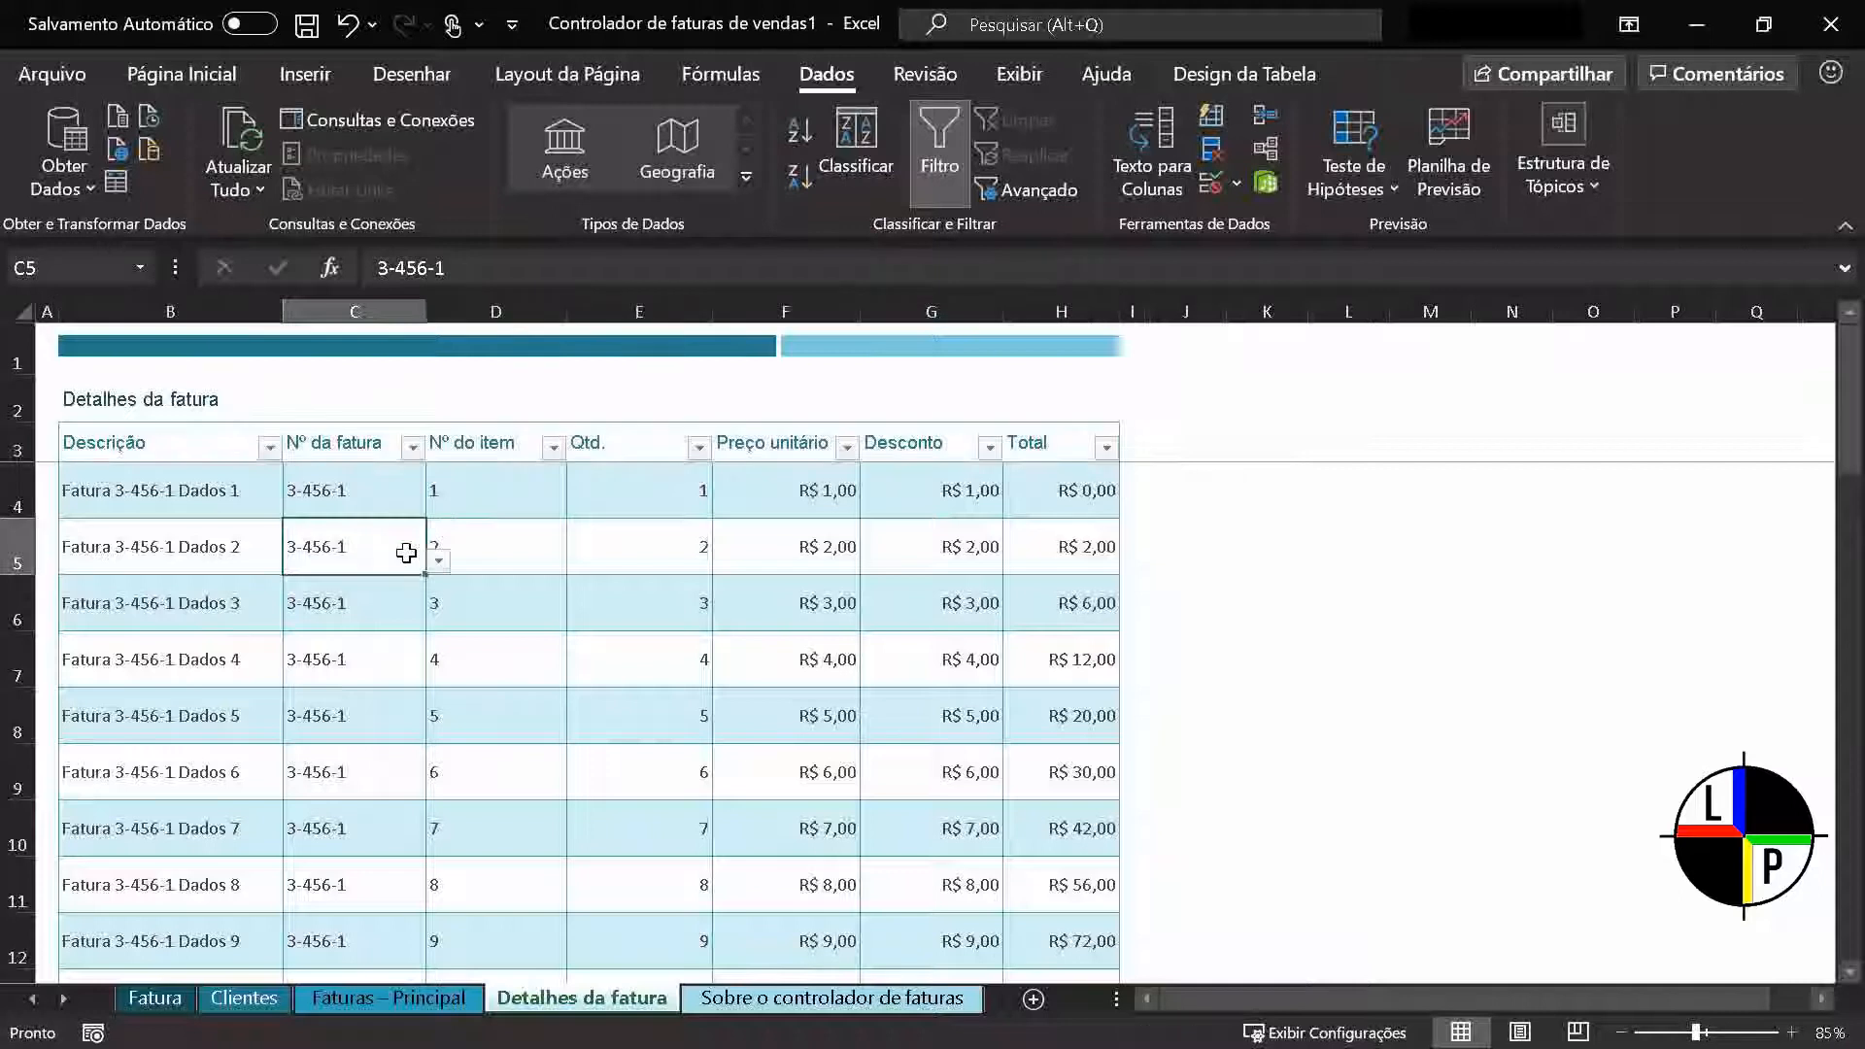
Examine the sorting and filtering options of the Descrição and Nº da fatura columns
left_click(269, 447)
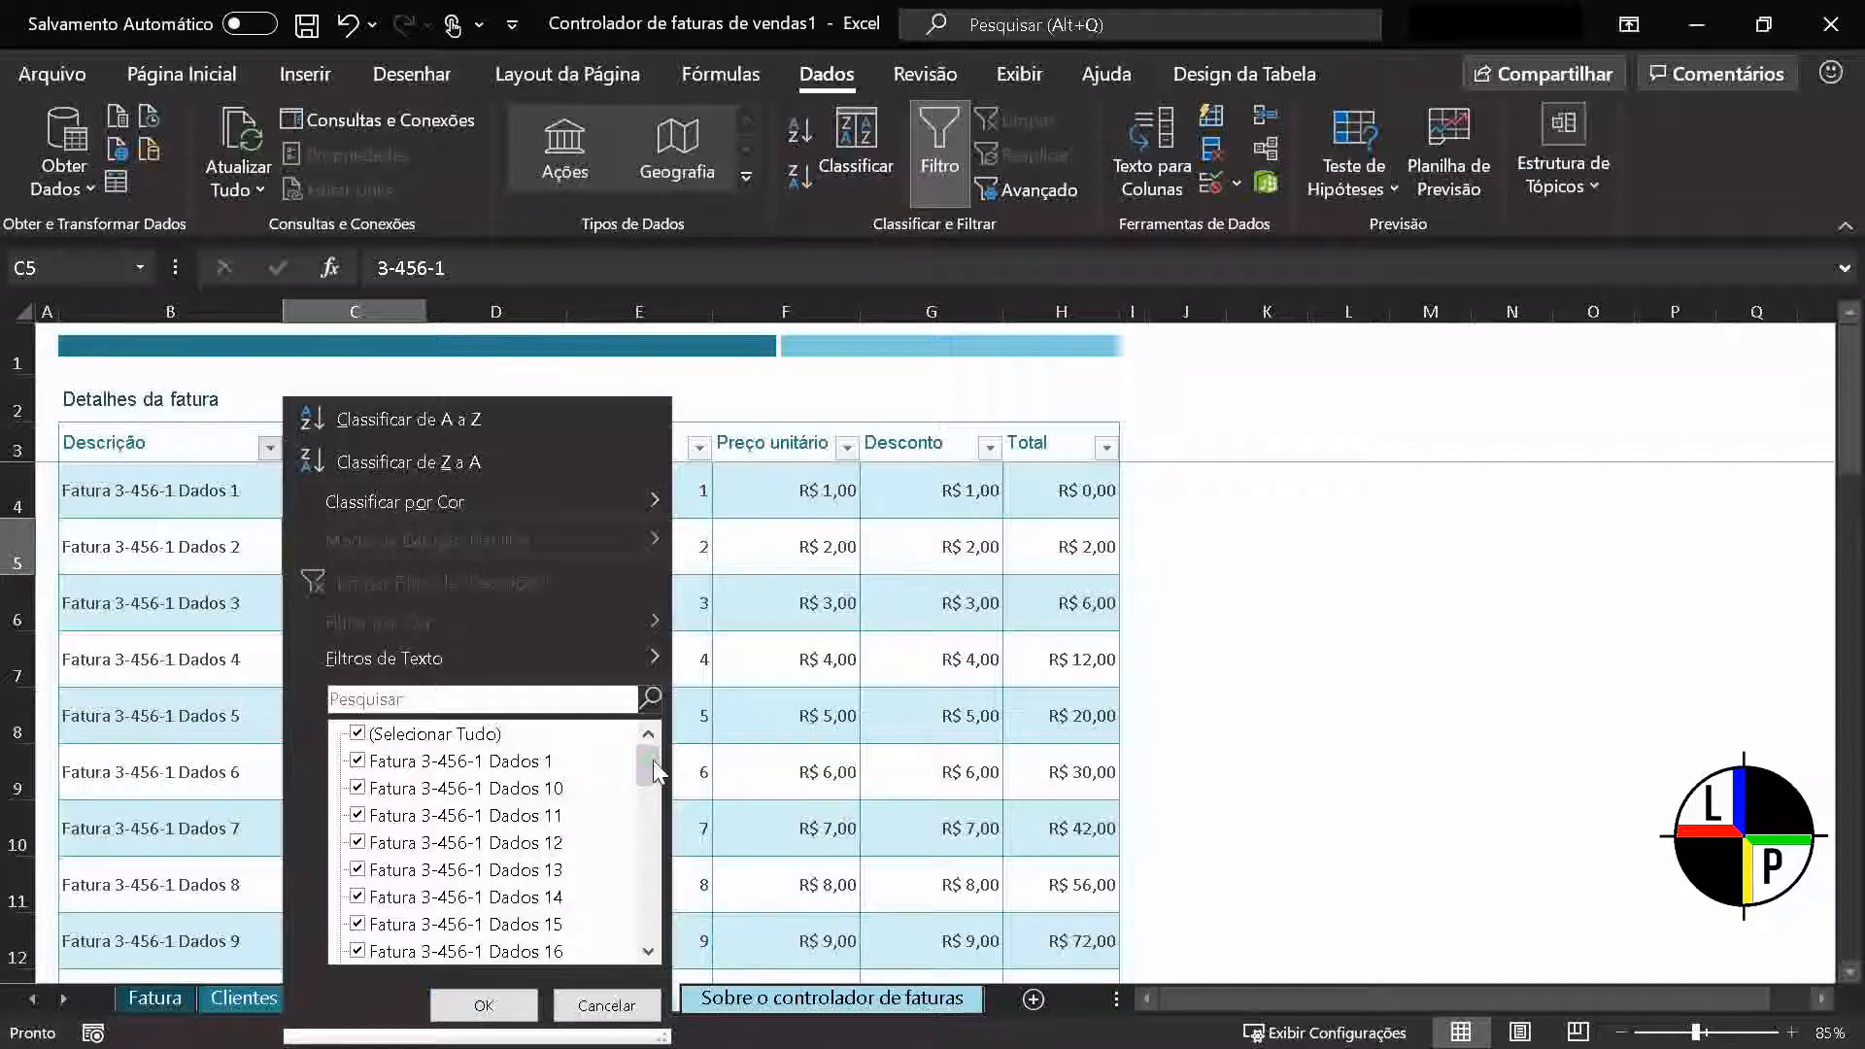
mouse_move(653, 770)
left_mouse_down()
mouse_move(643, 927)
mouse_move(641, 758)
left_mouse_up()
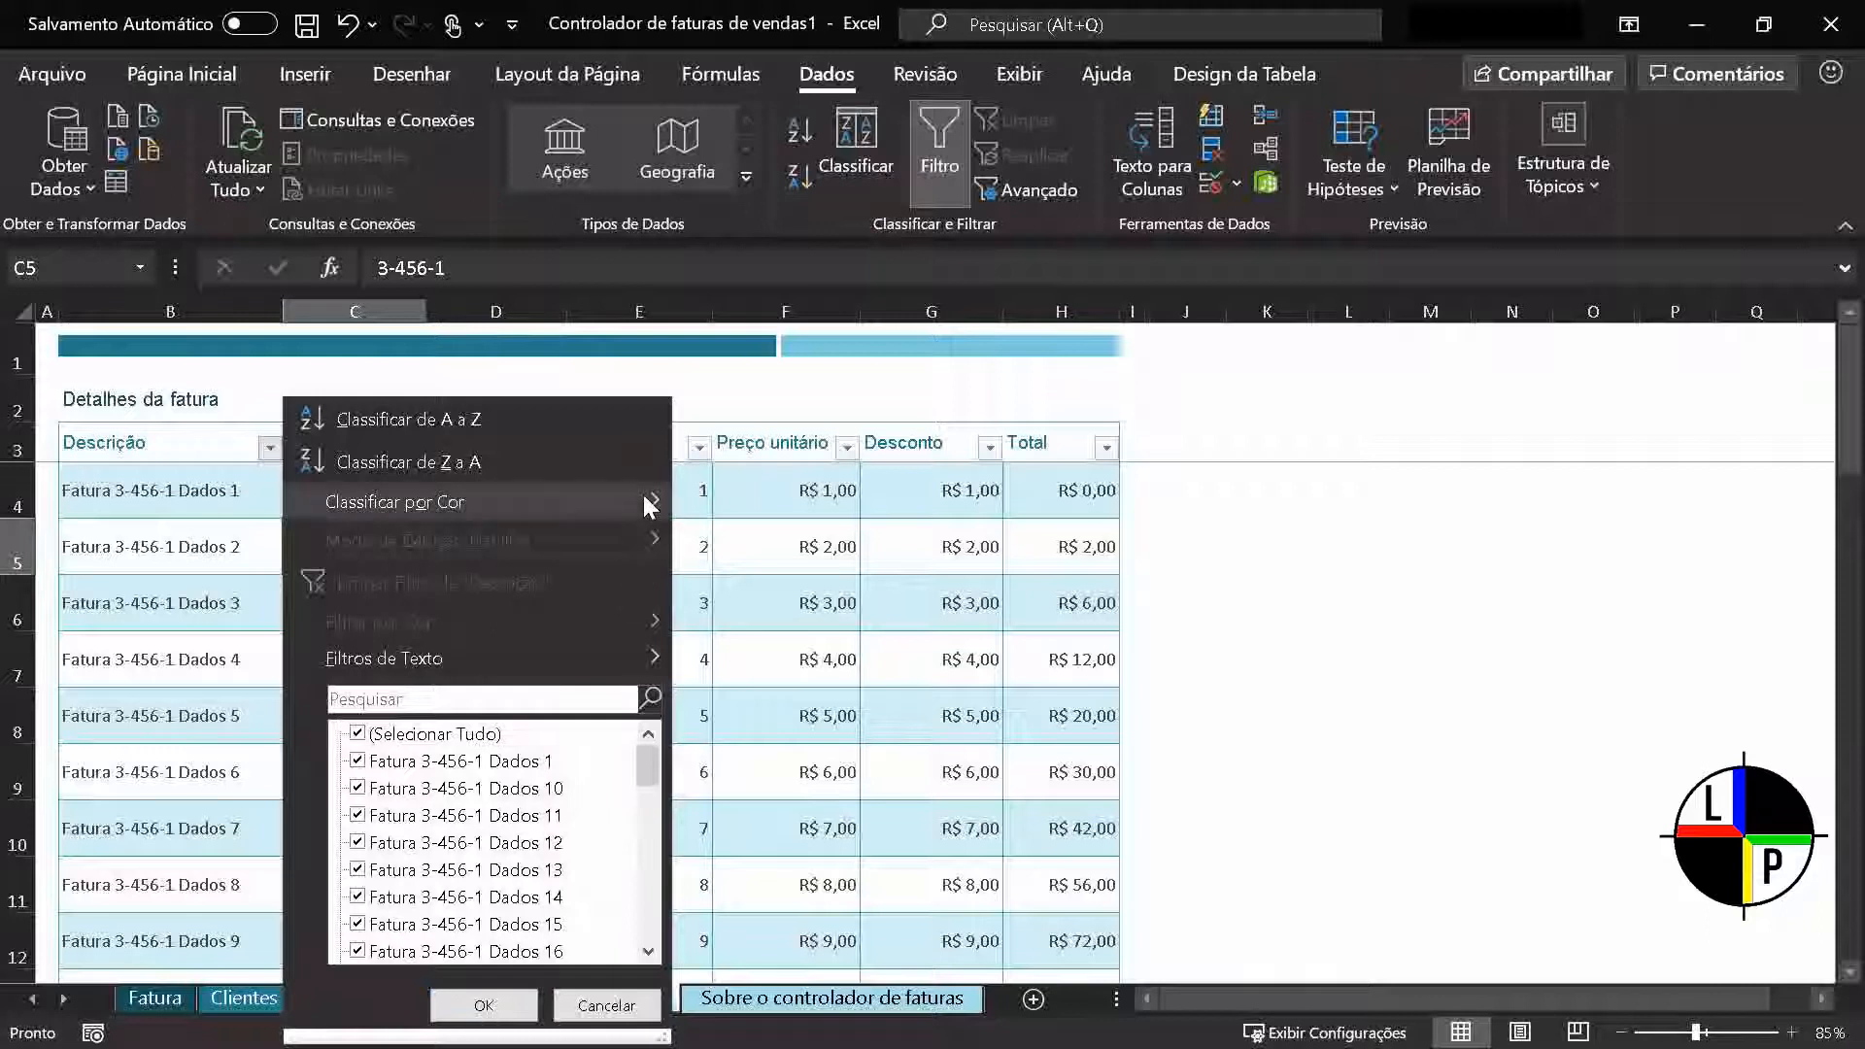
mouse_move(648, 506)
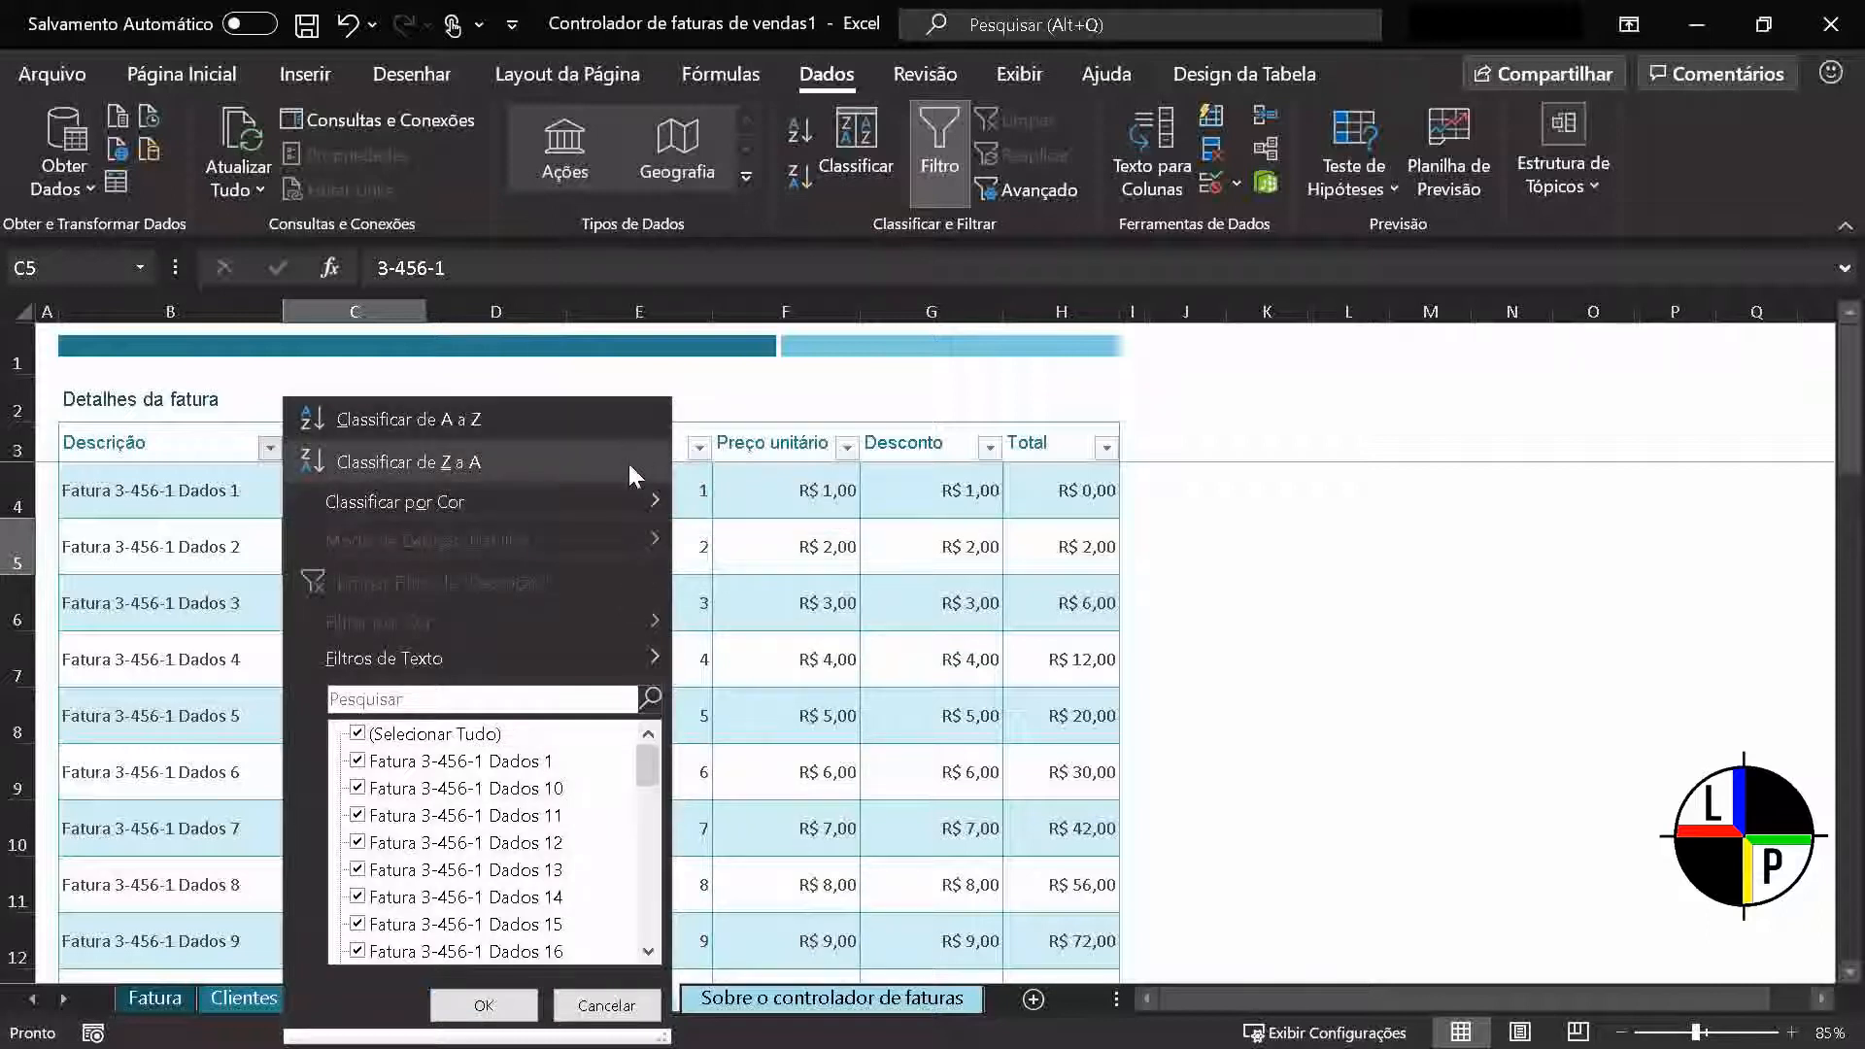
left_click(245, 471)
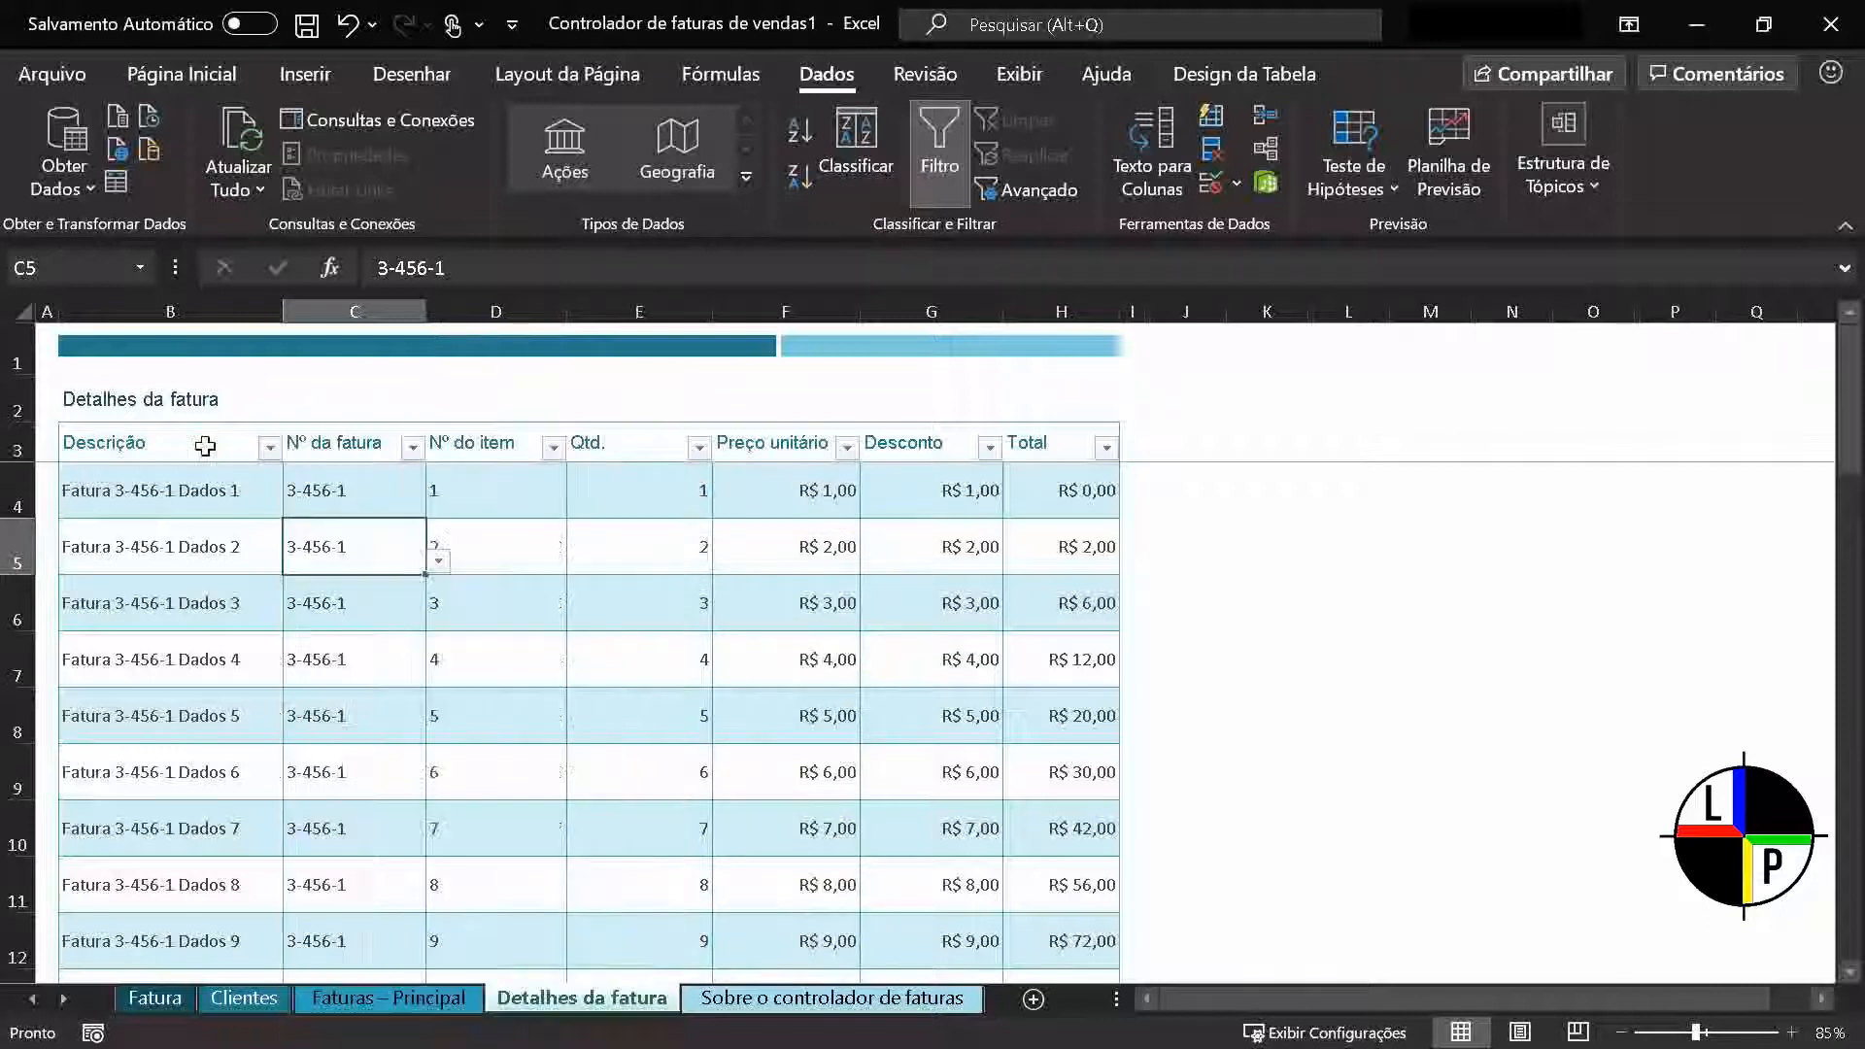
left_click(320, 447)
left_click(412, 455)
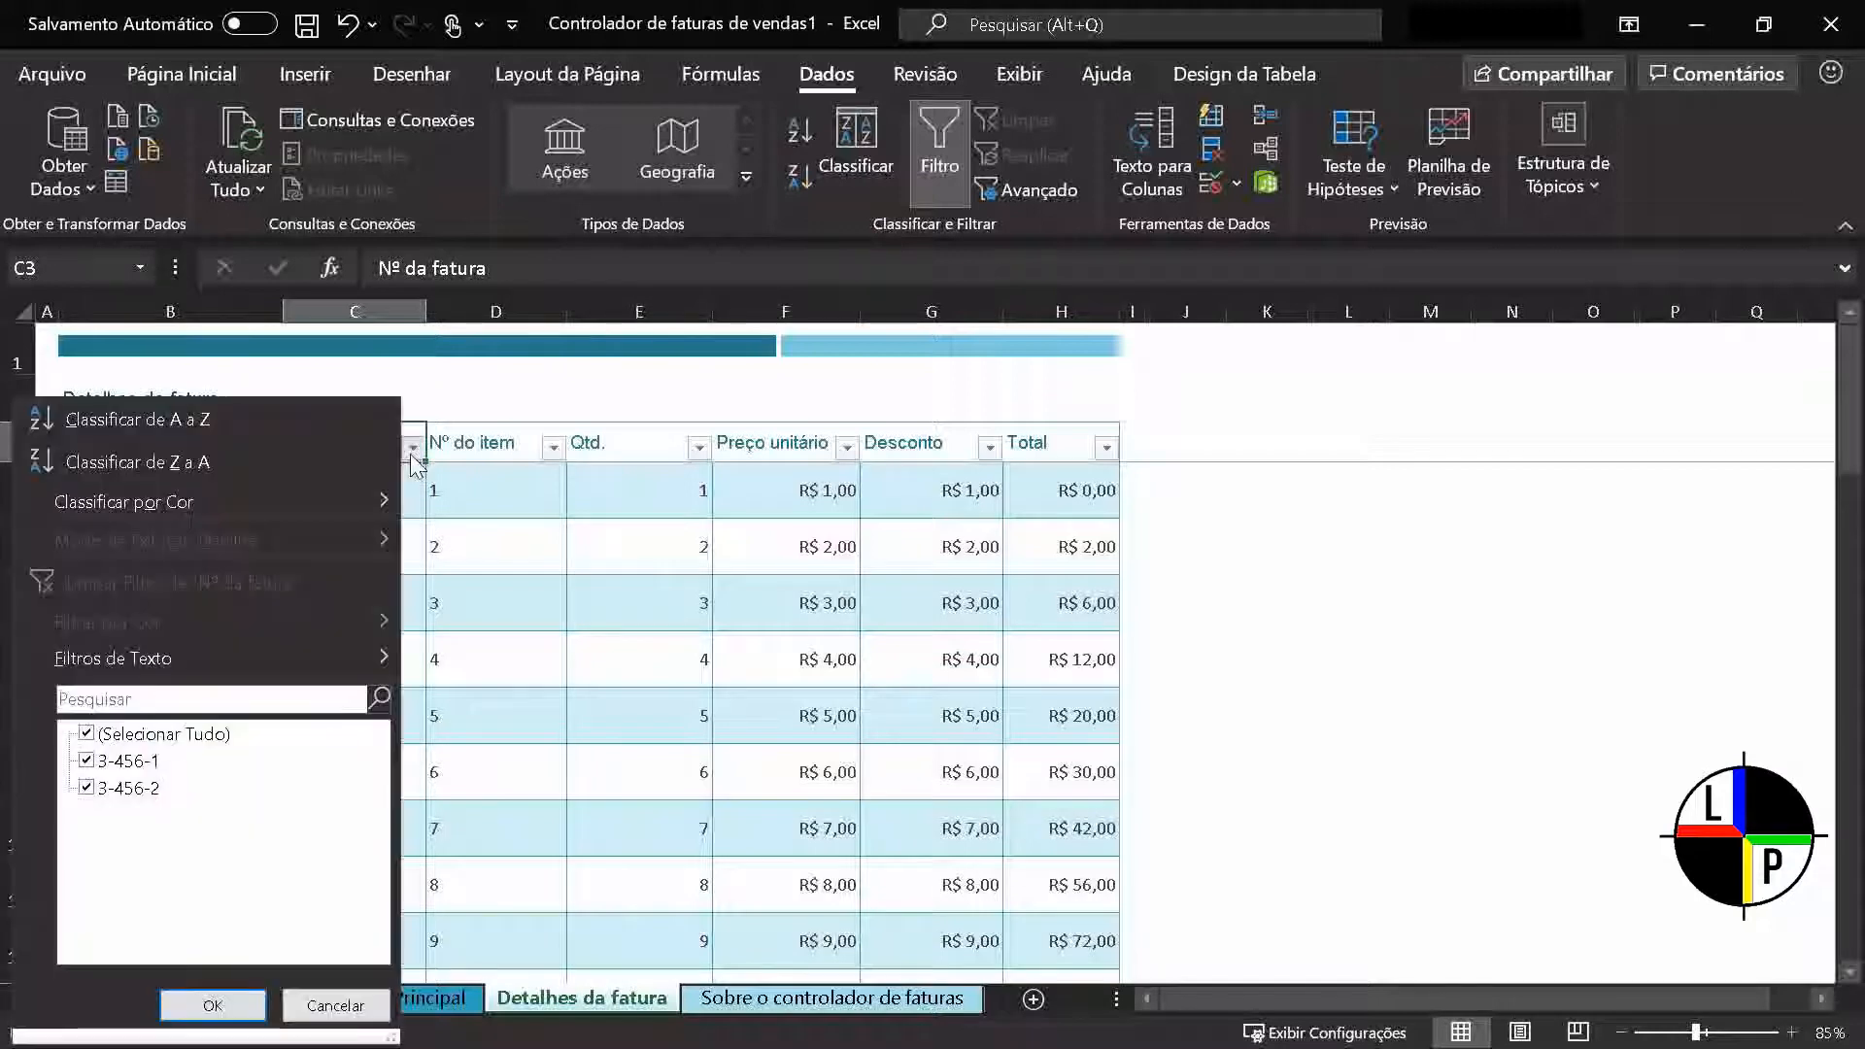
left_click(414, 455)
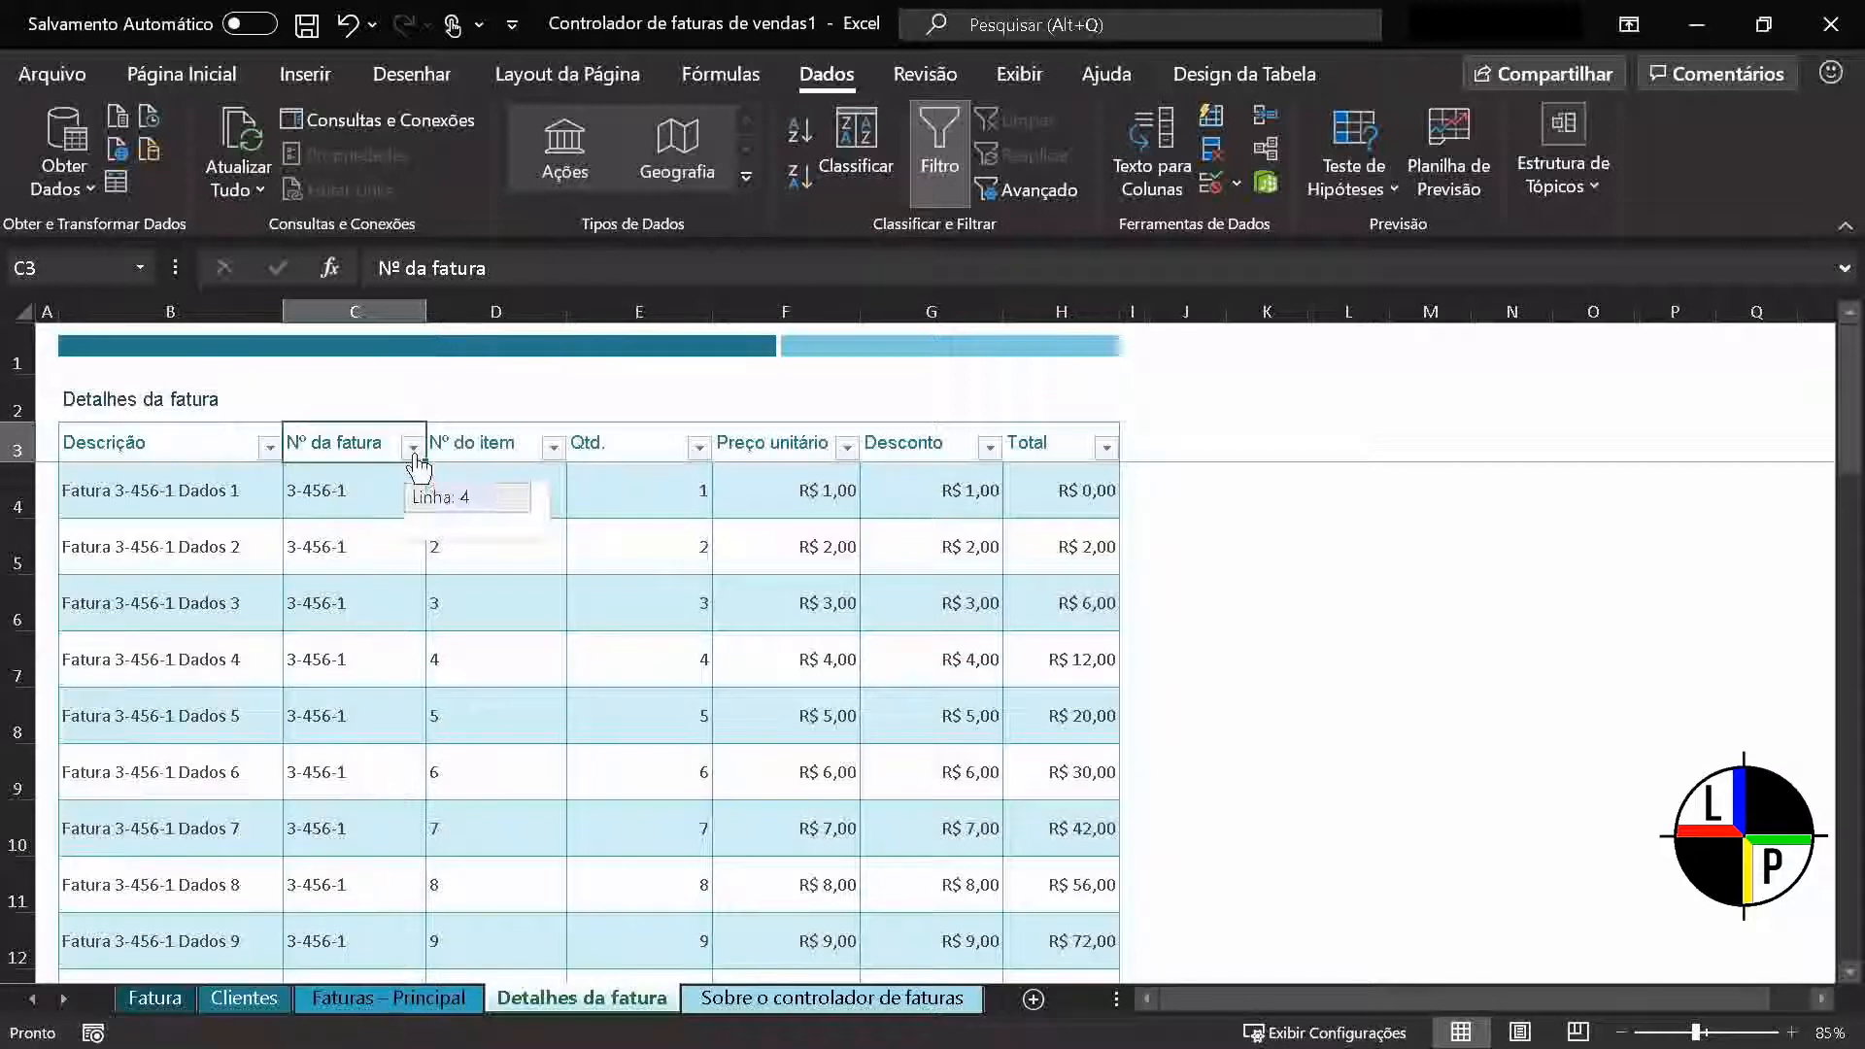
Sort the invoice table by Nº do item from largest to smallest
left_click(553, 449)
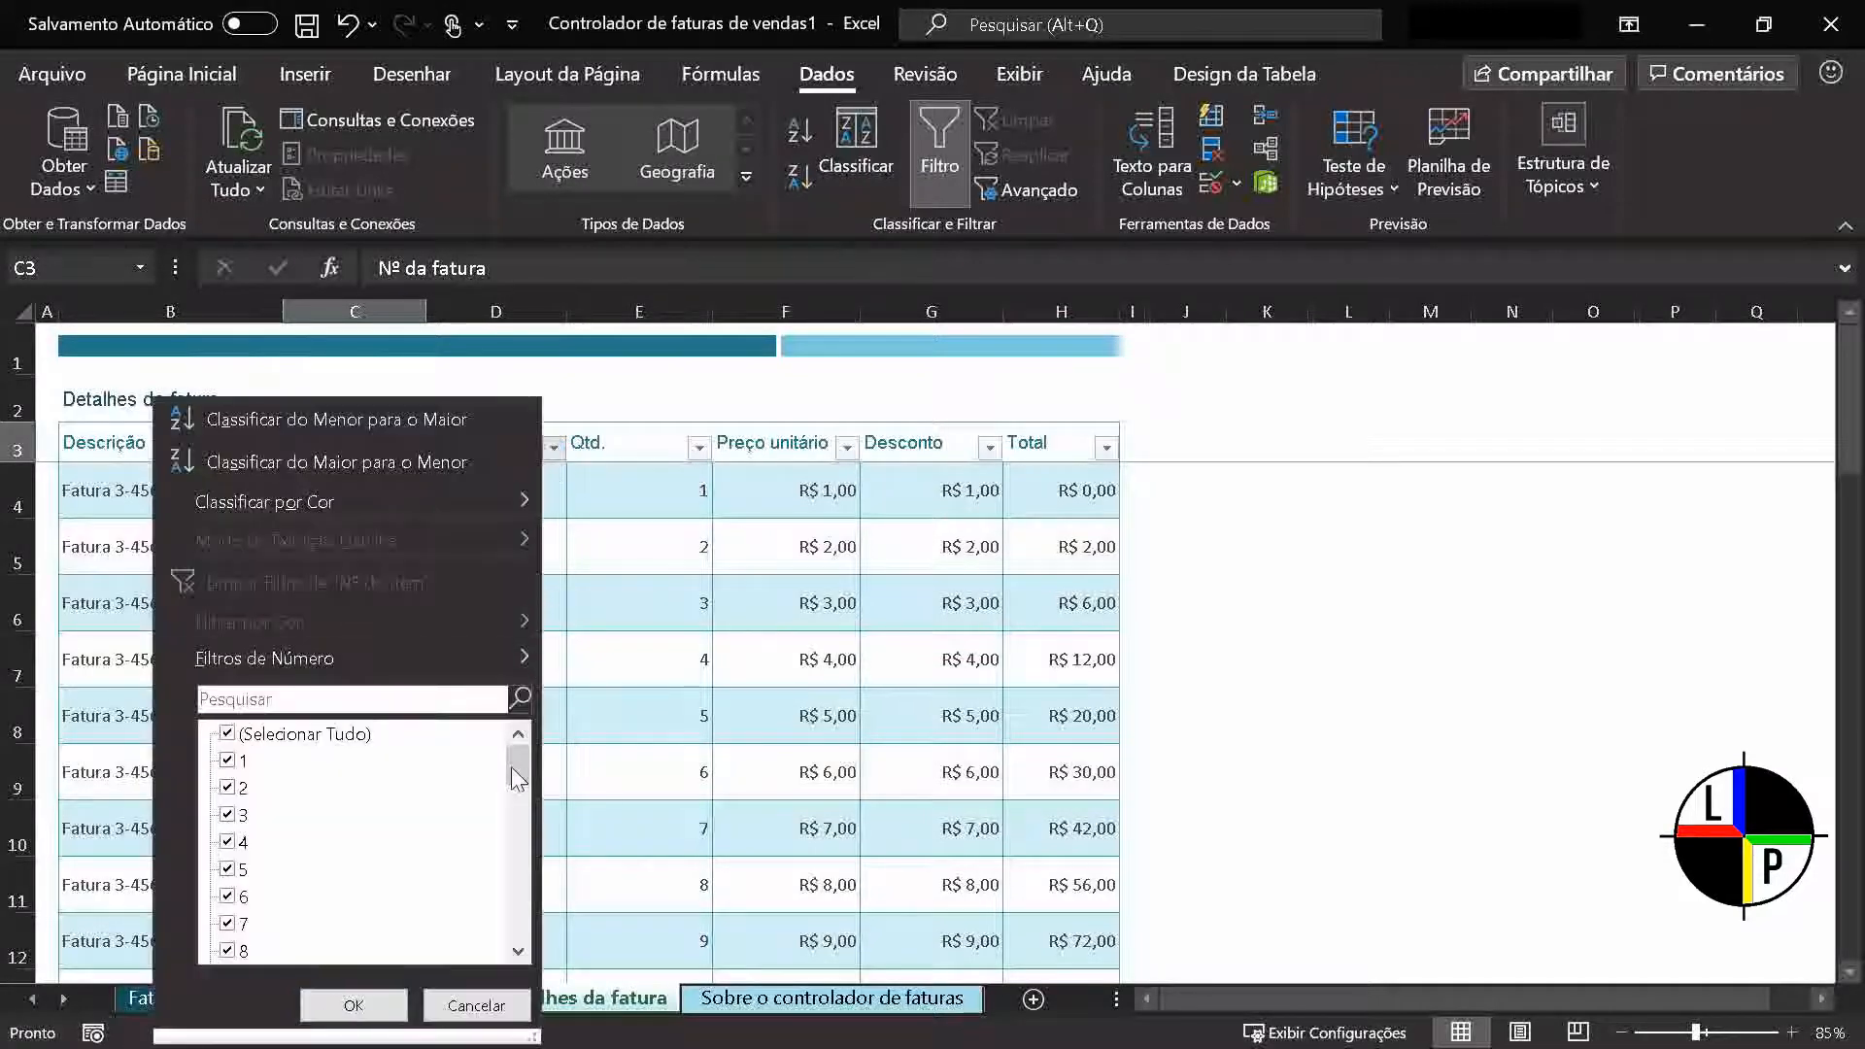
mouse_move(518, 772)
left_mouse_down()
mouse_move(517, 956)
mouse_move(518, 768)
left_mouse_up()
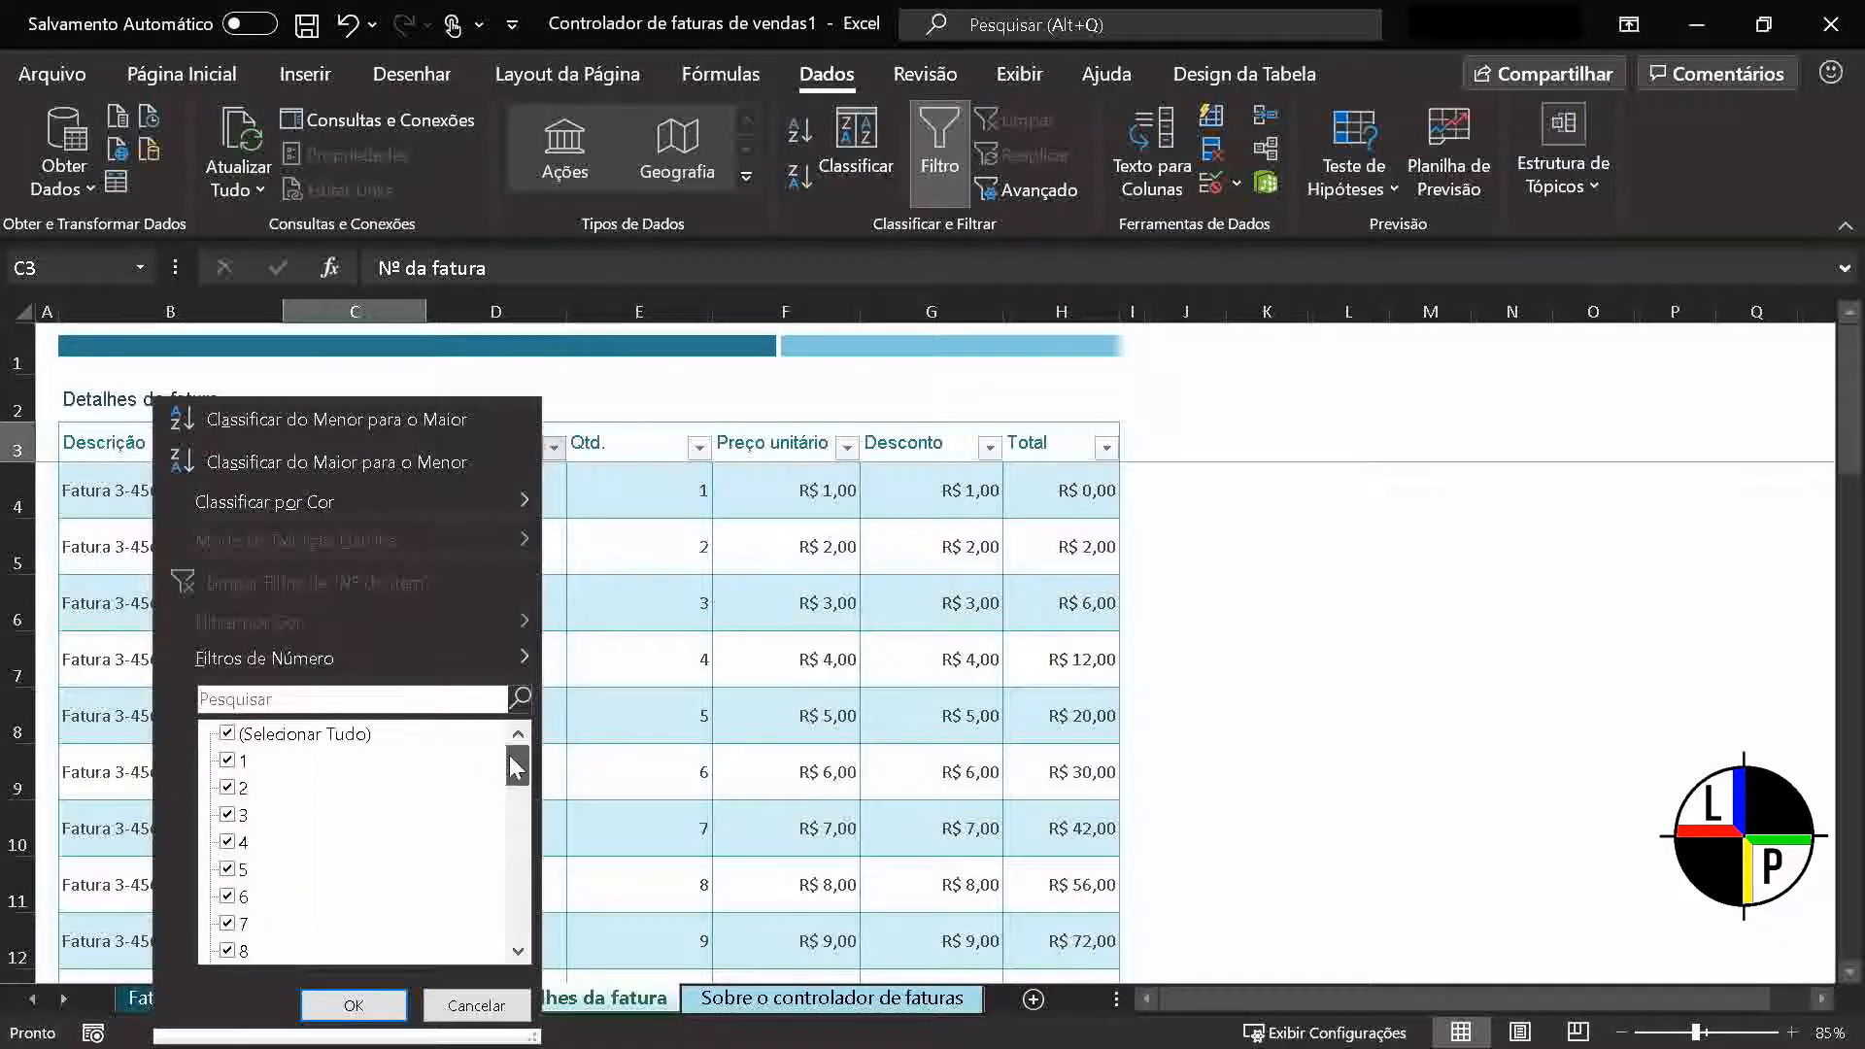
left_click(470, 469)
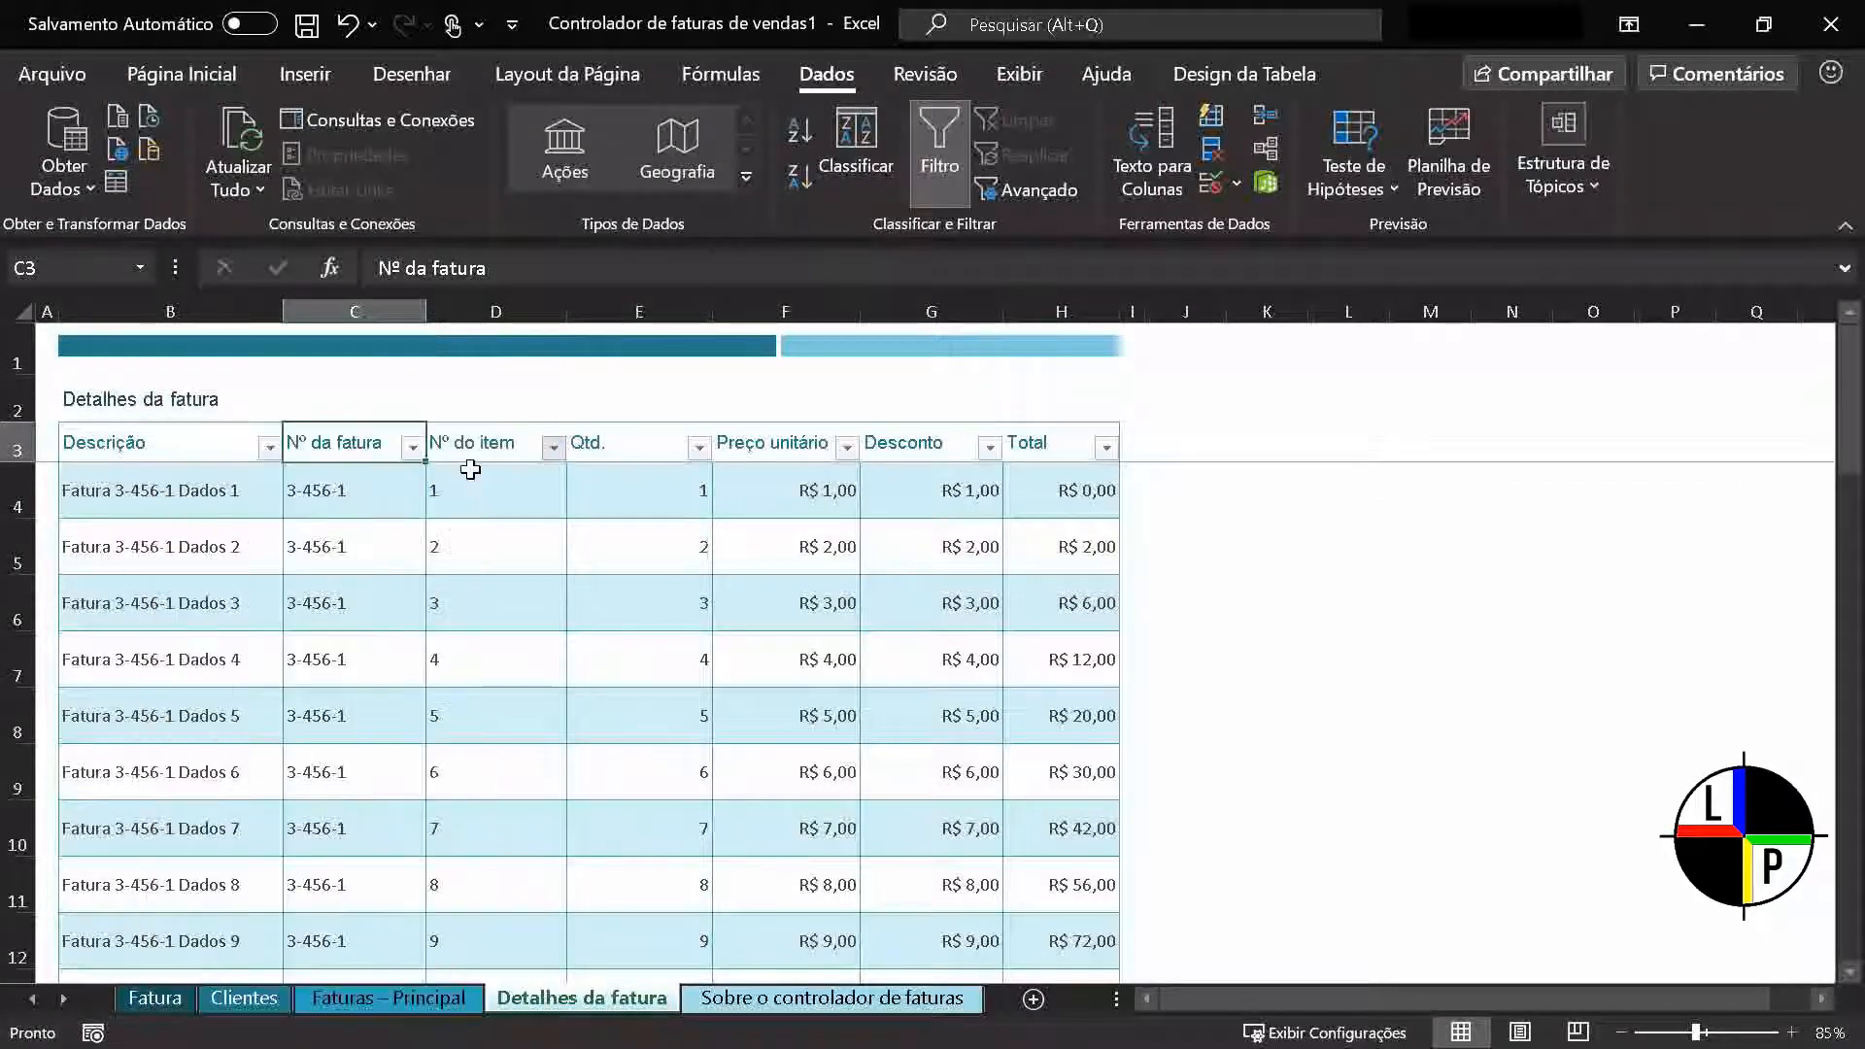
Sort the invoice table by Nº do item from smallest to largest
left_click(553, 448)
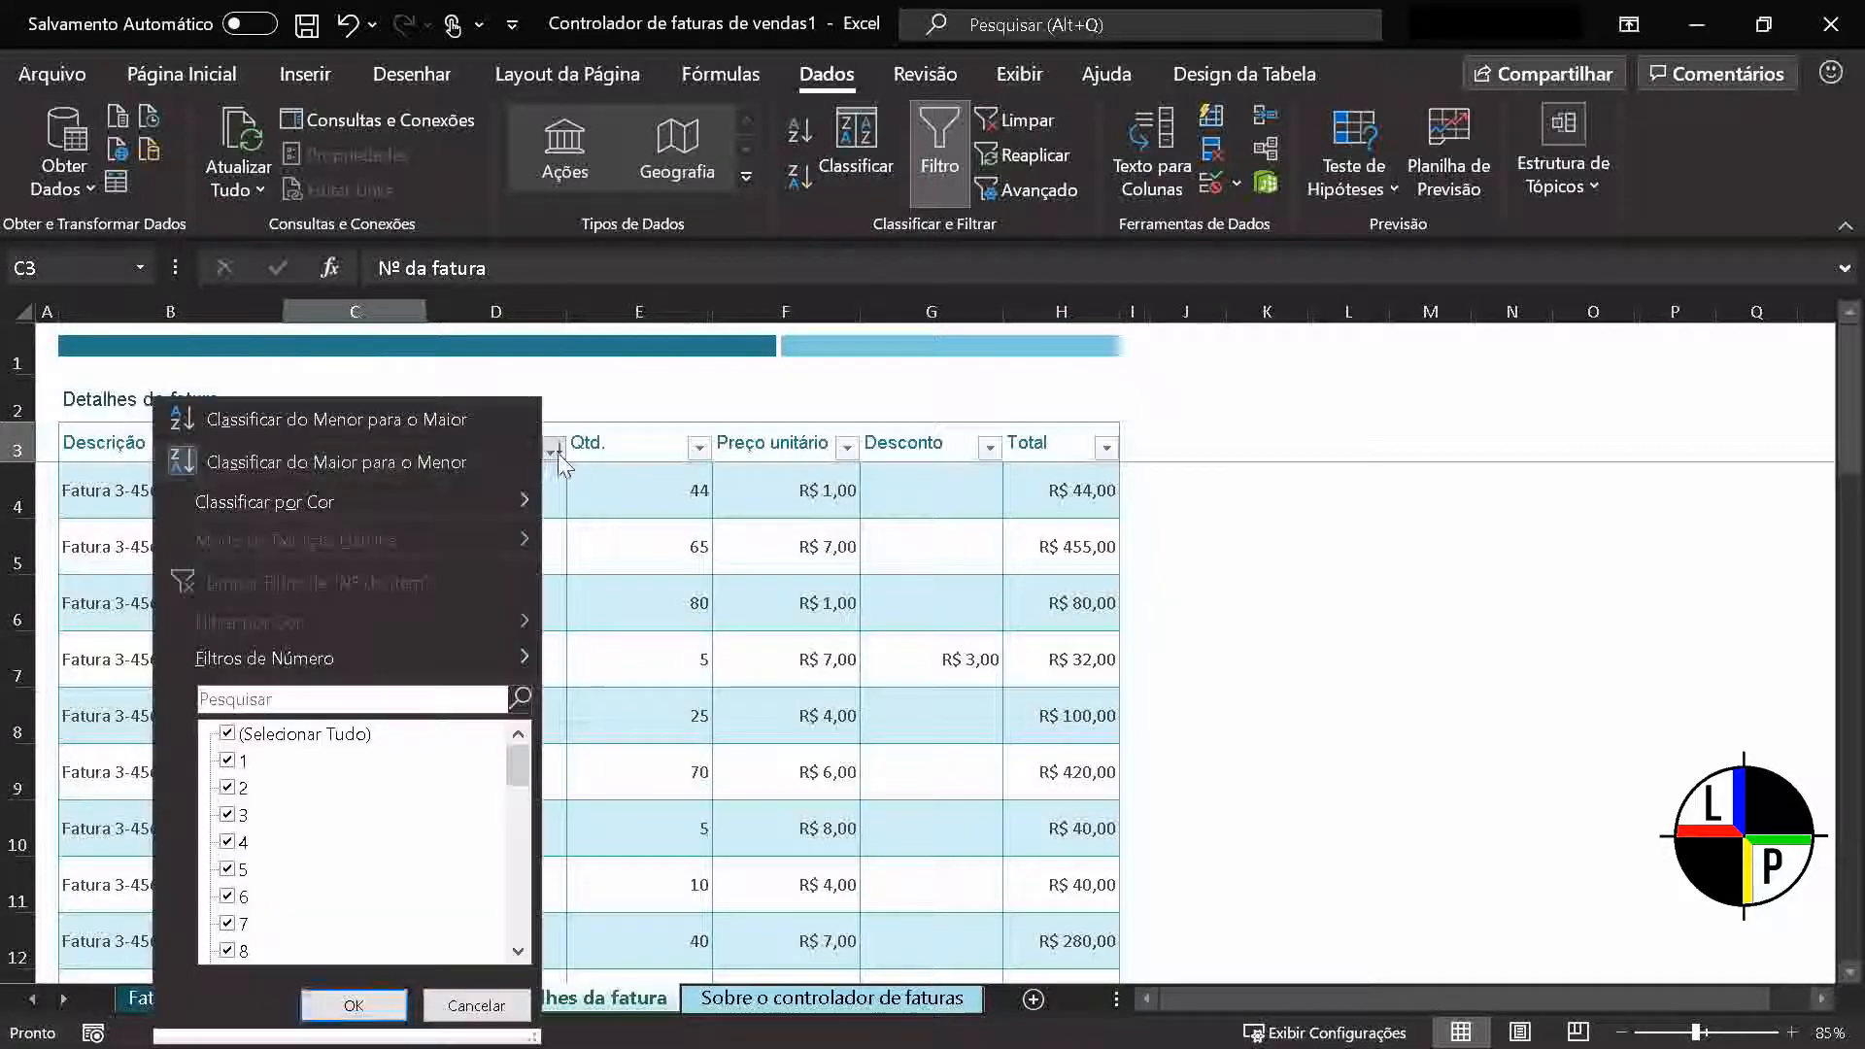
left_click(492, 428)
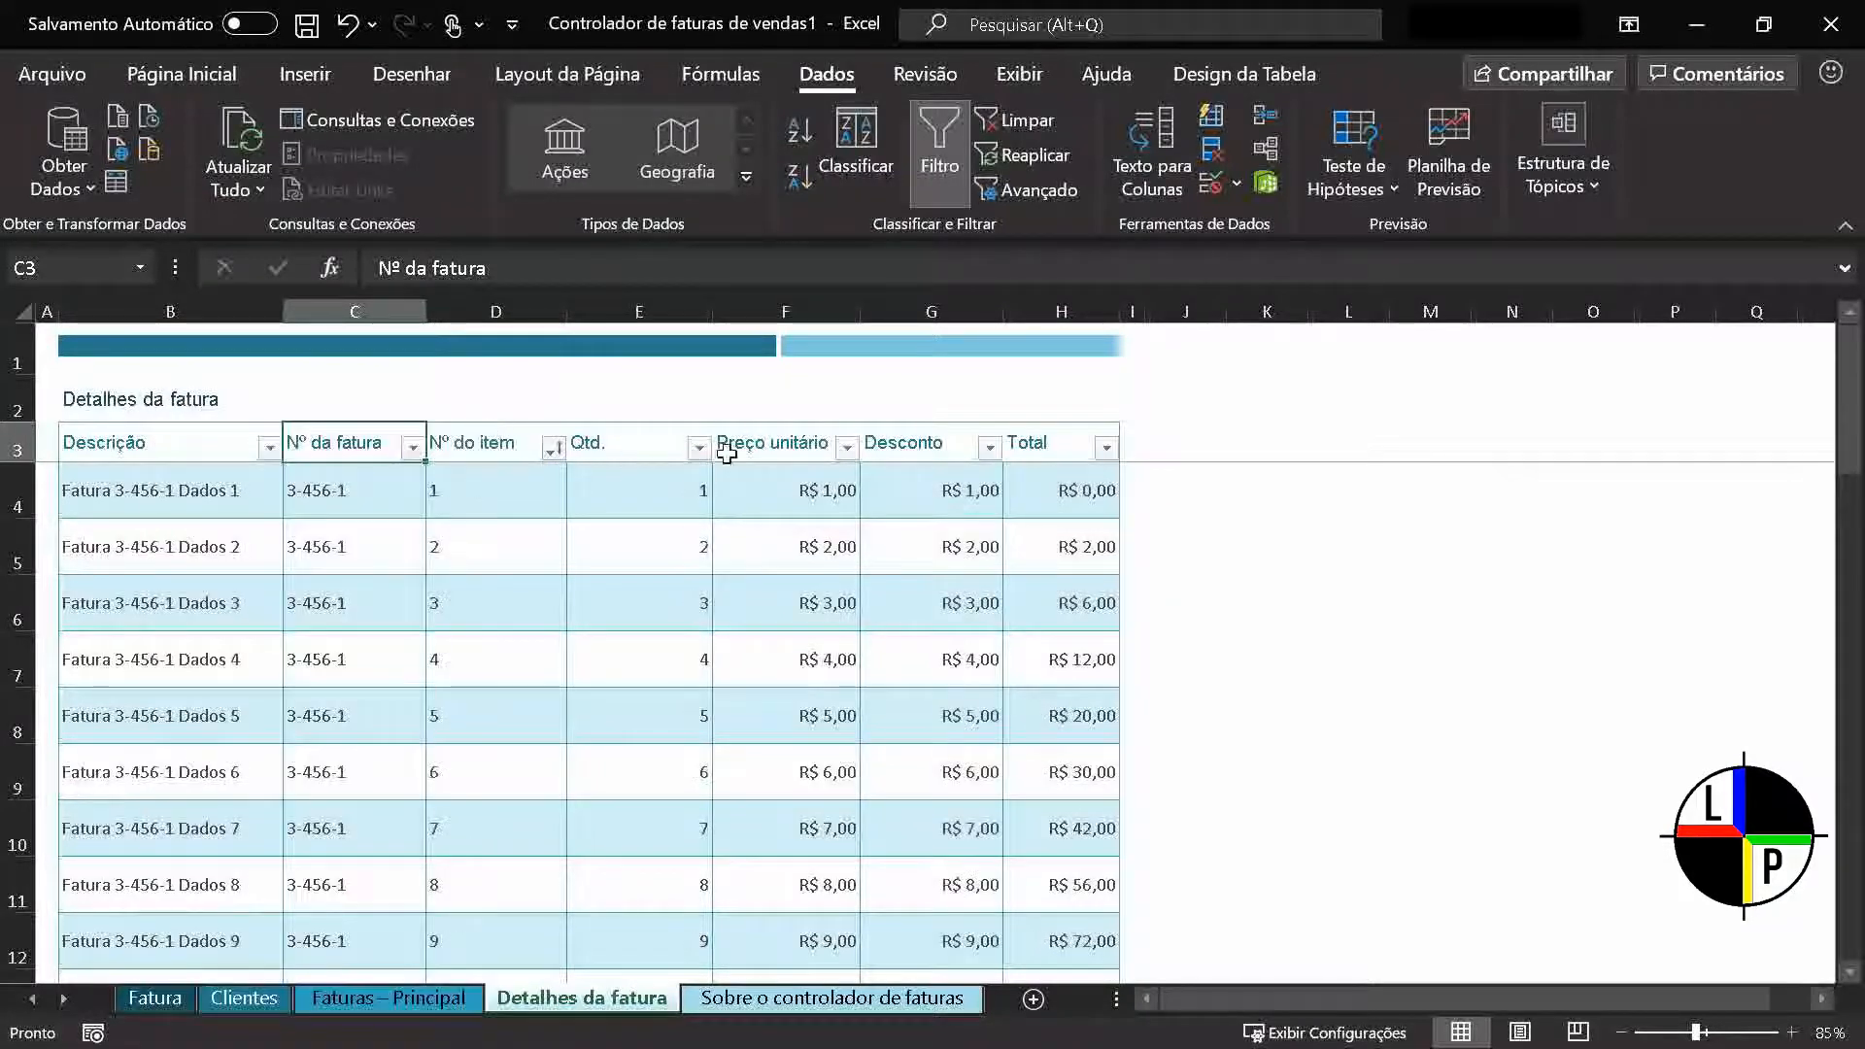
Examine the sorting and filtering options and the full value list of the Preço unitário column
left_click(847, 449)
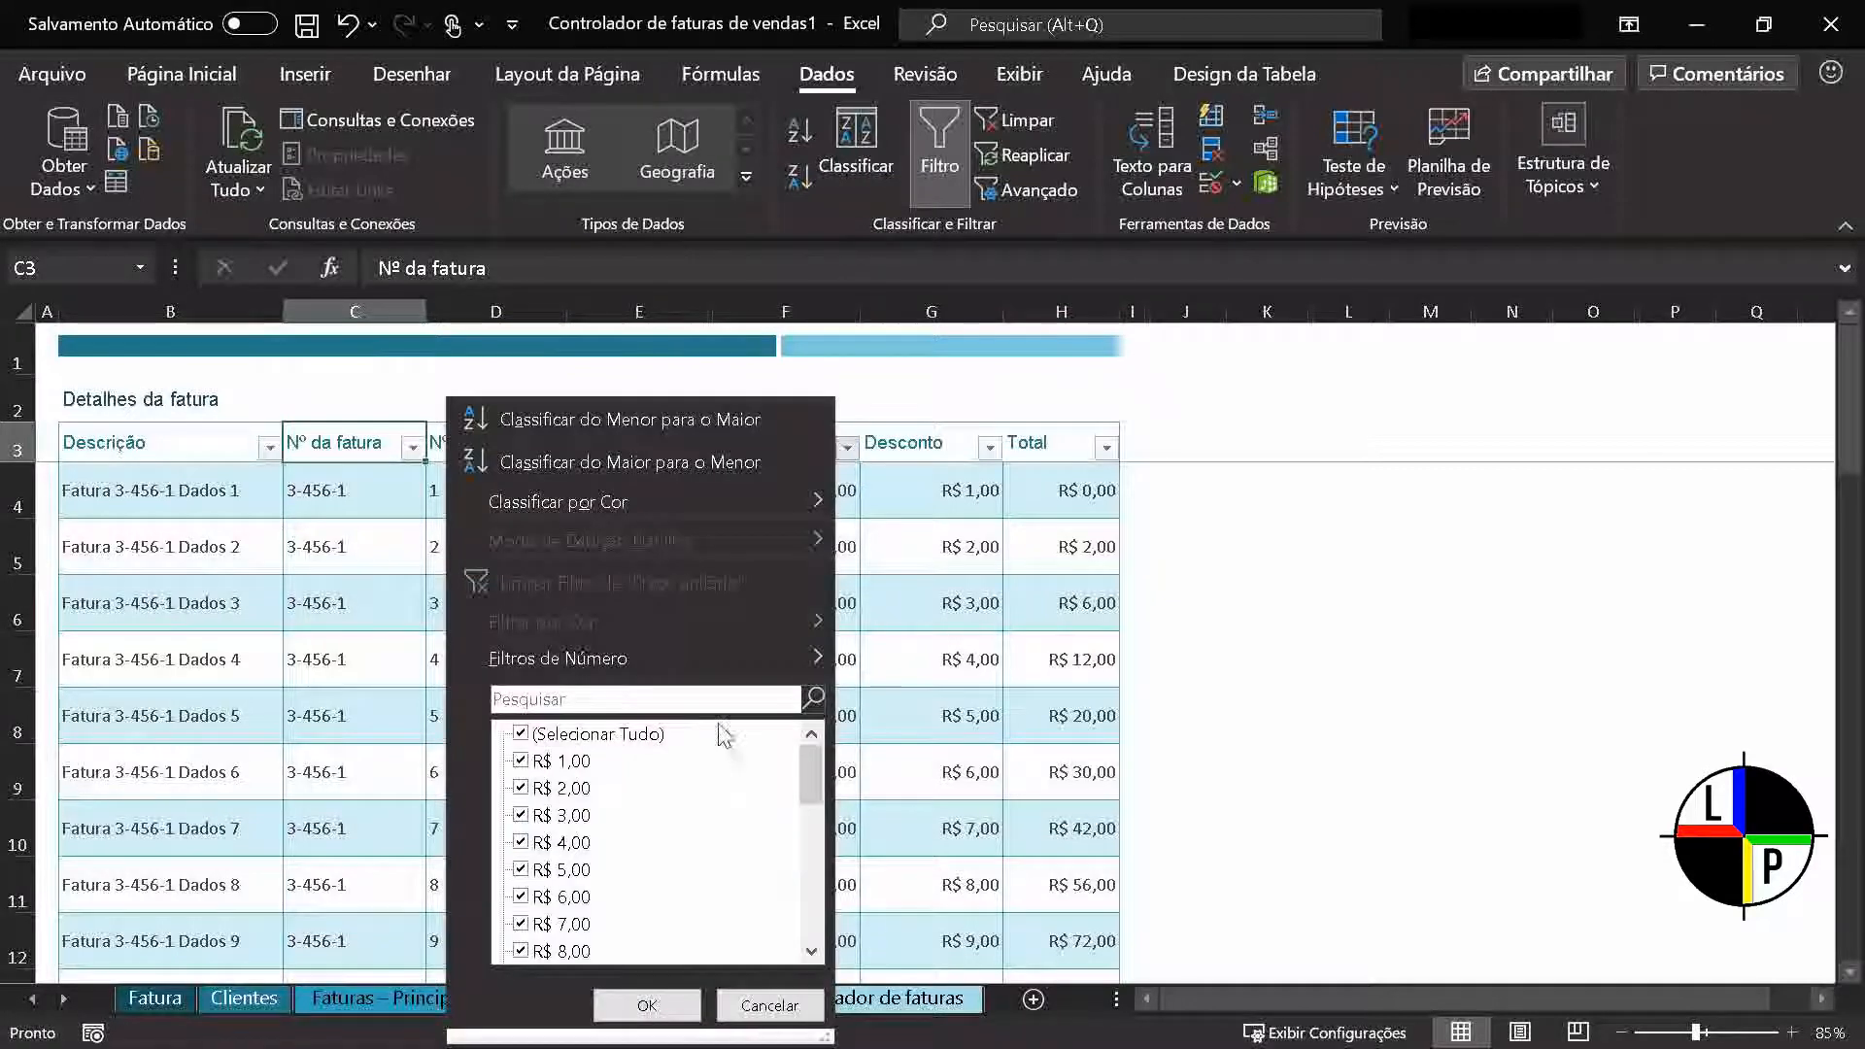
left_click_drag(812, 774, 818, 965)
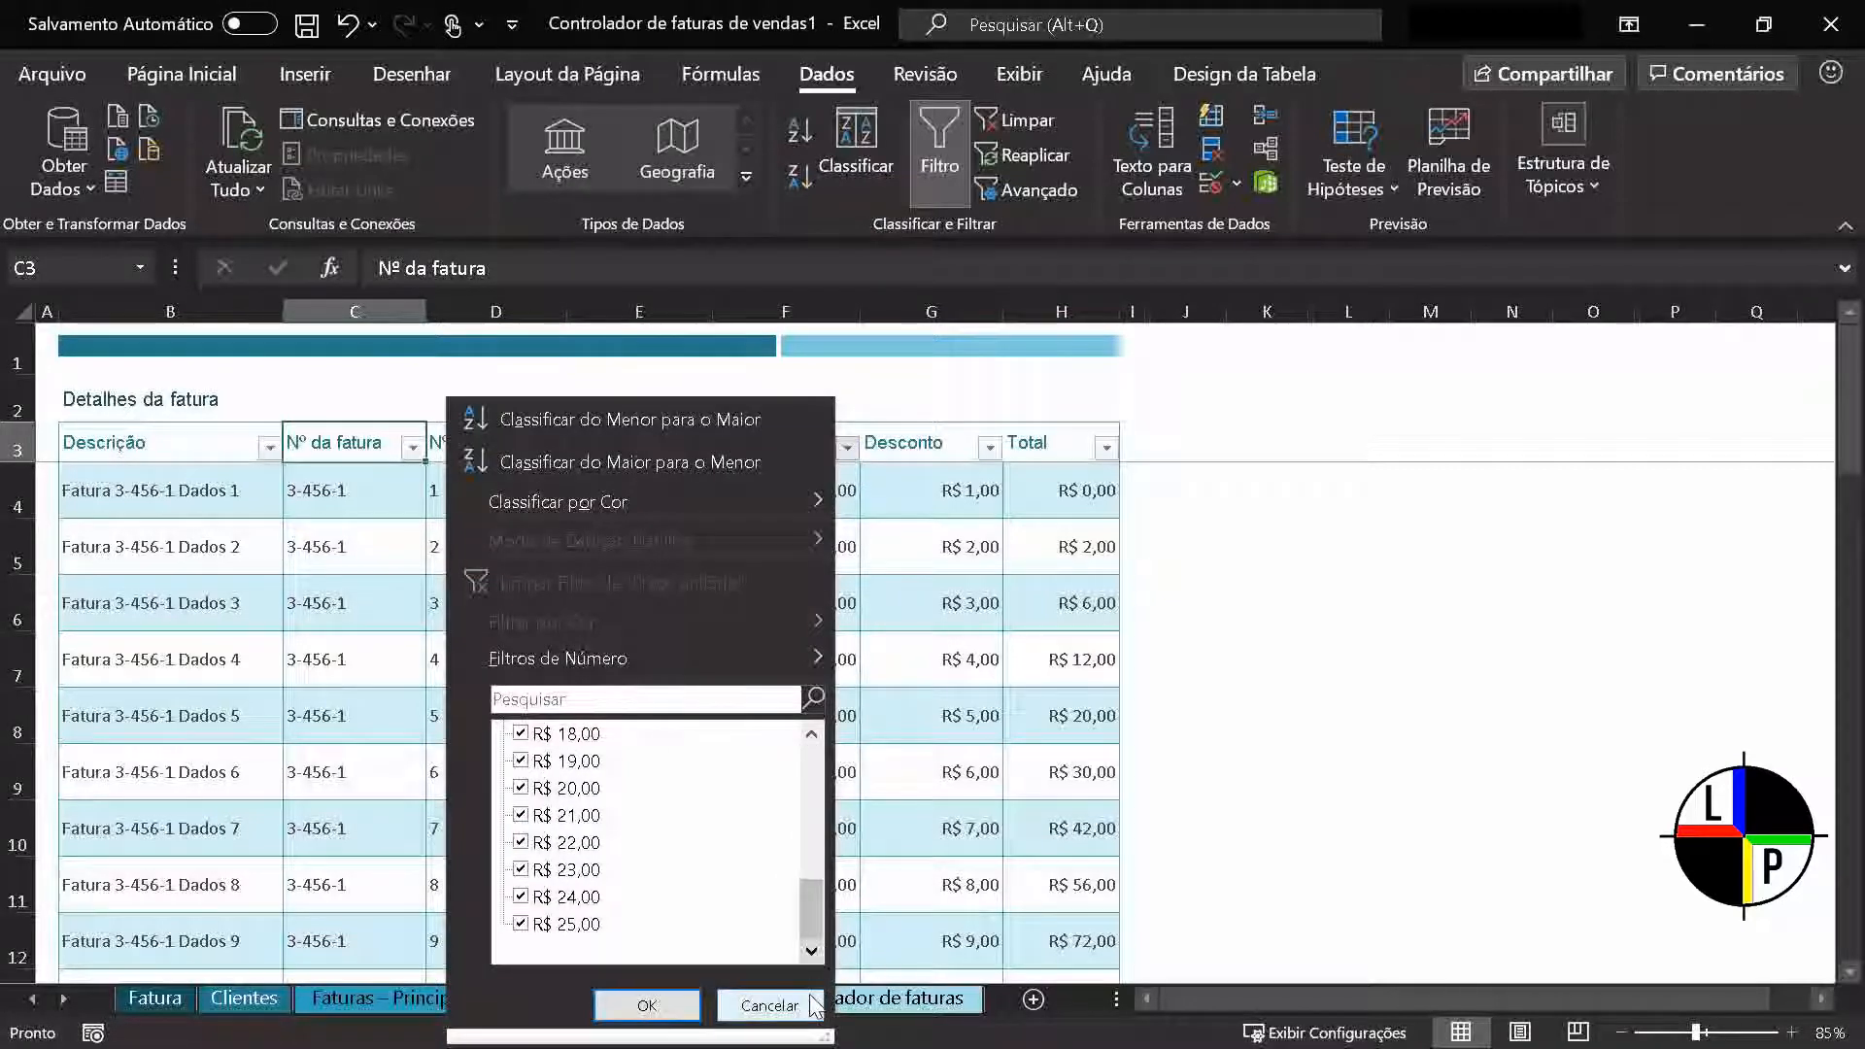
left_click(777, 1007)
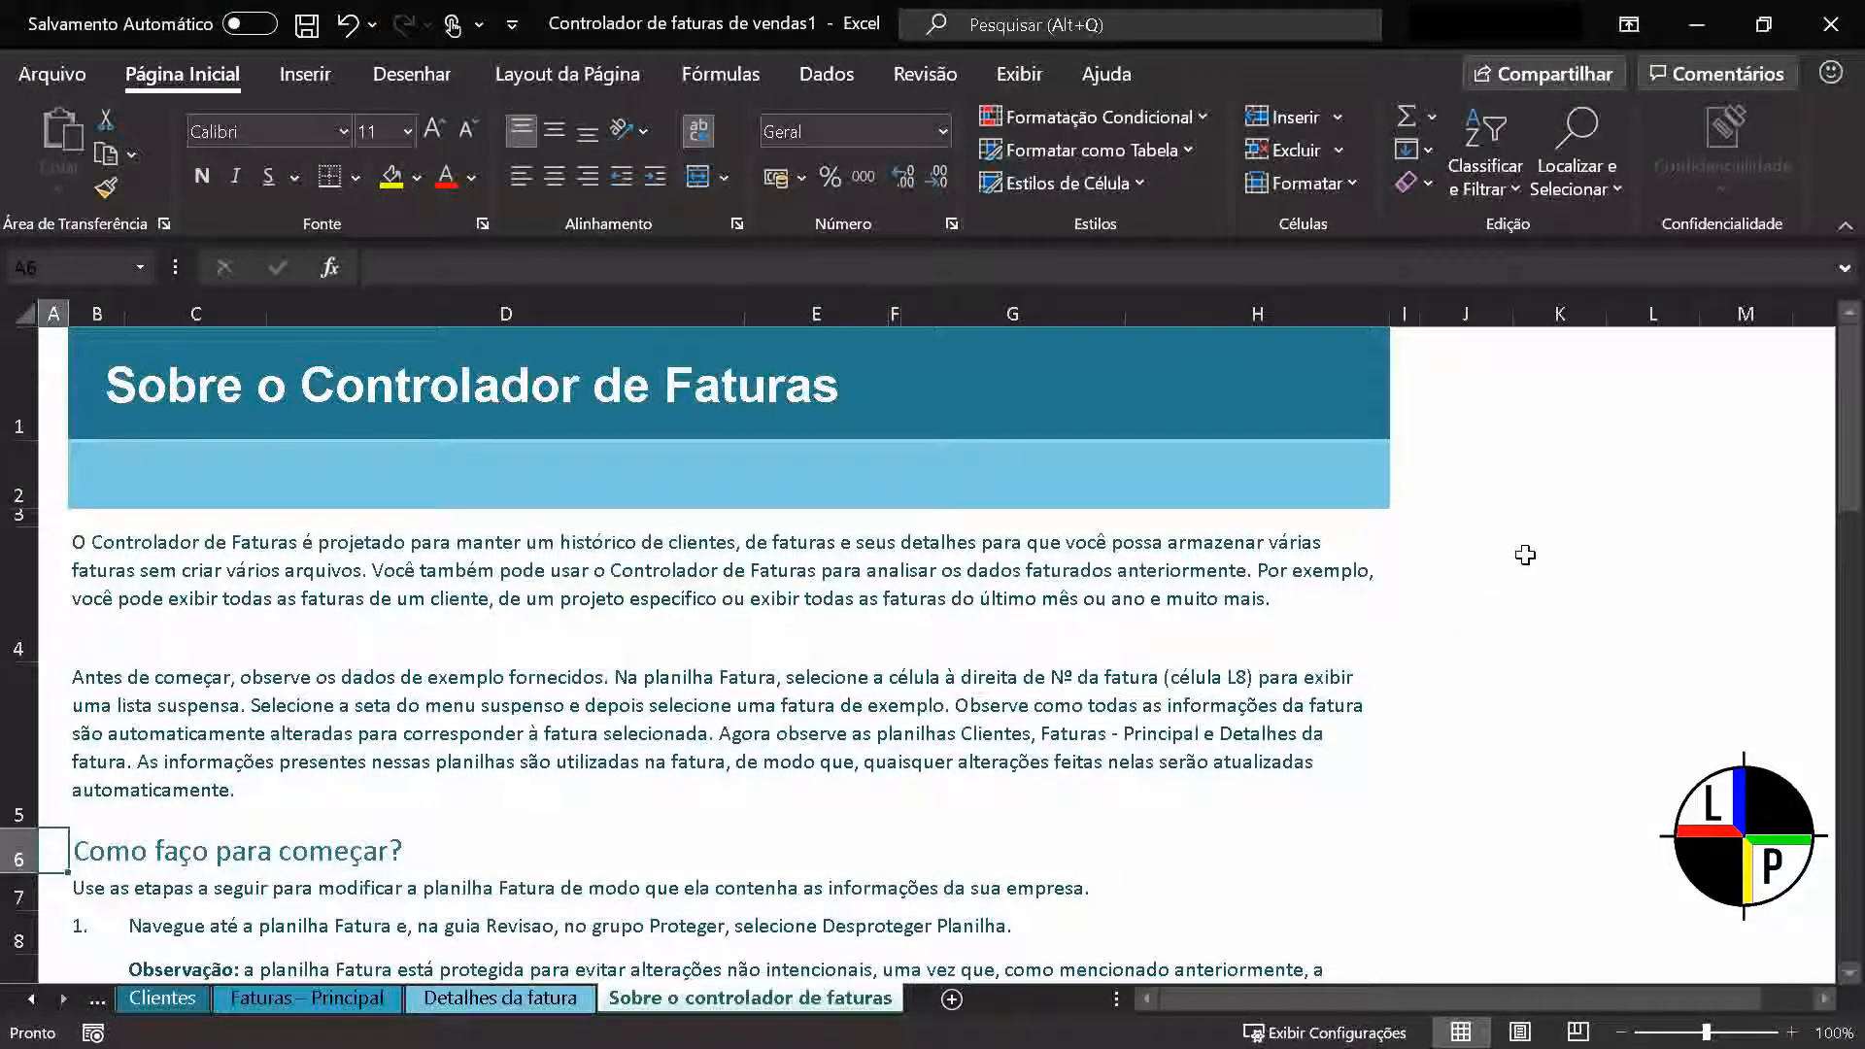
Search the Sobre o controlador de faturas sheet for all occurrences of "Revisao" and cycle through the matches
left_click(1623, 182)
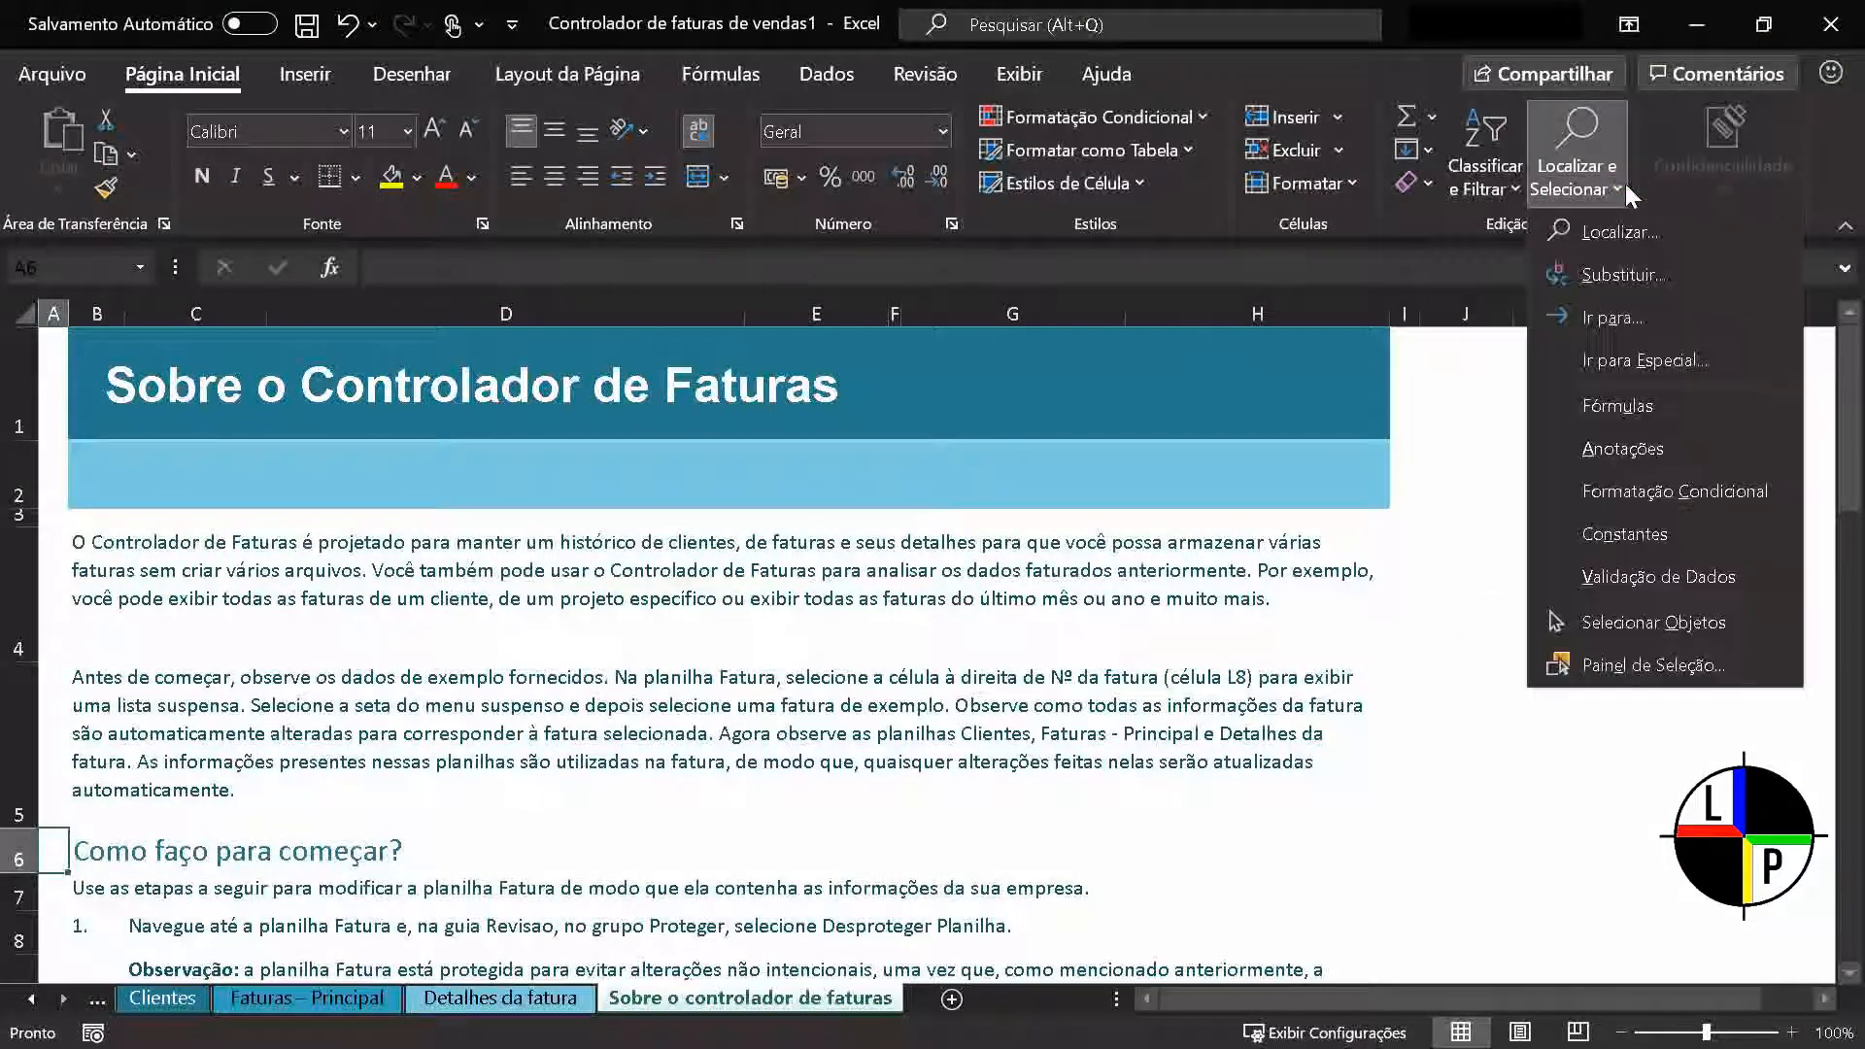
left_click(1684, 239)
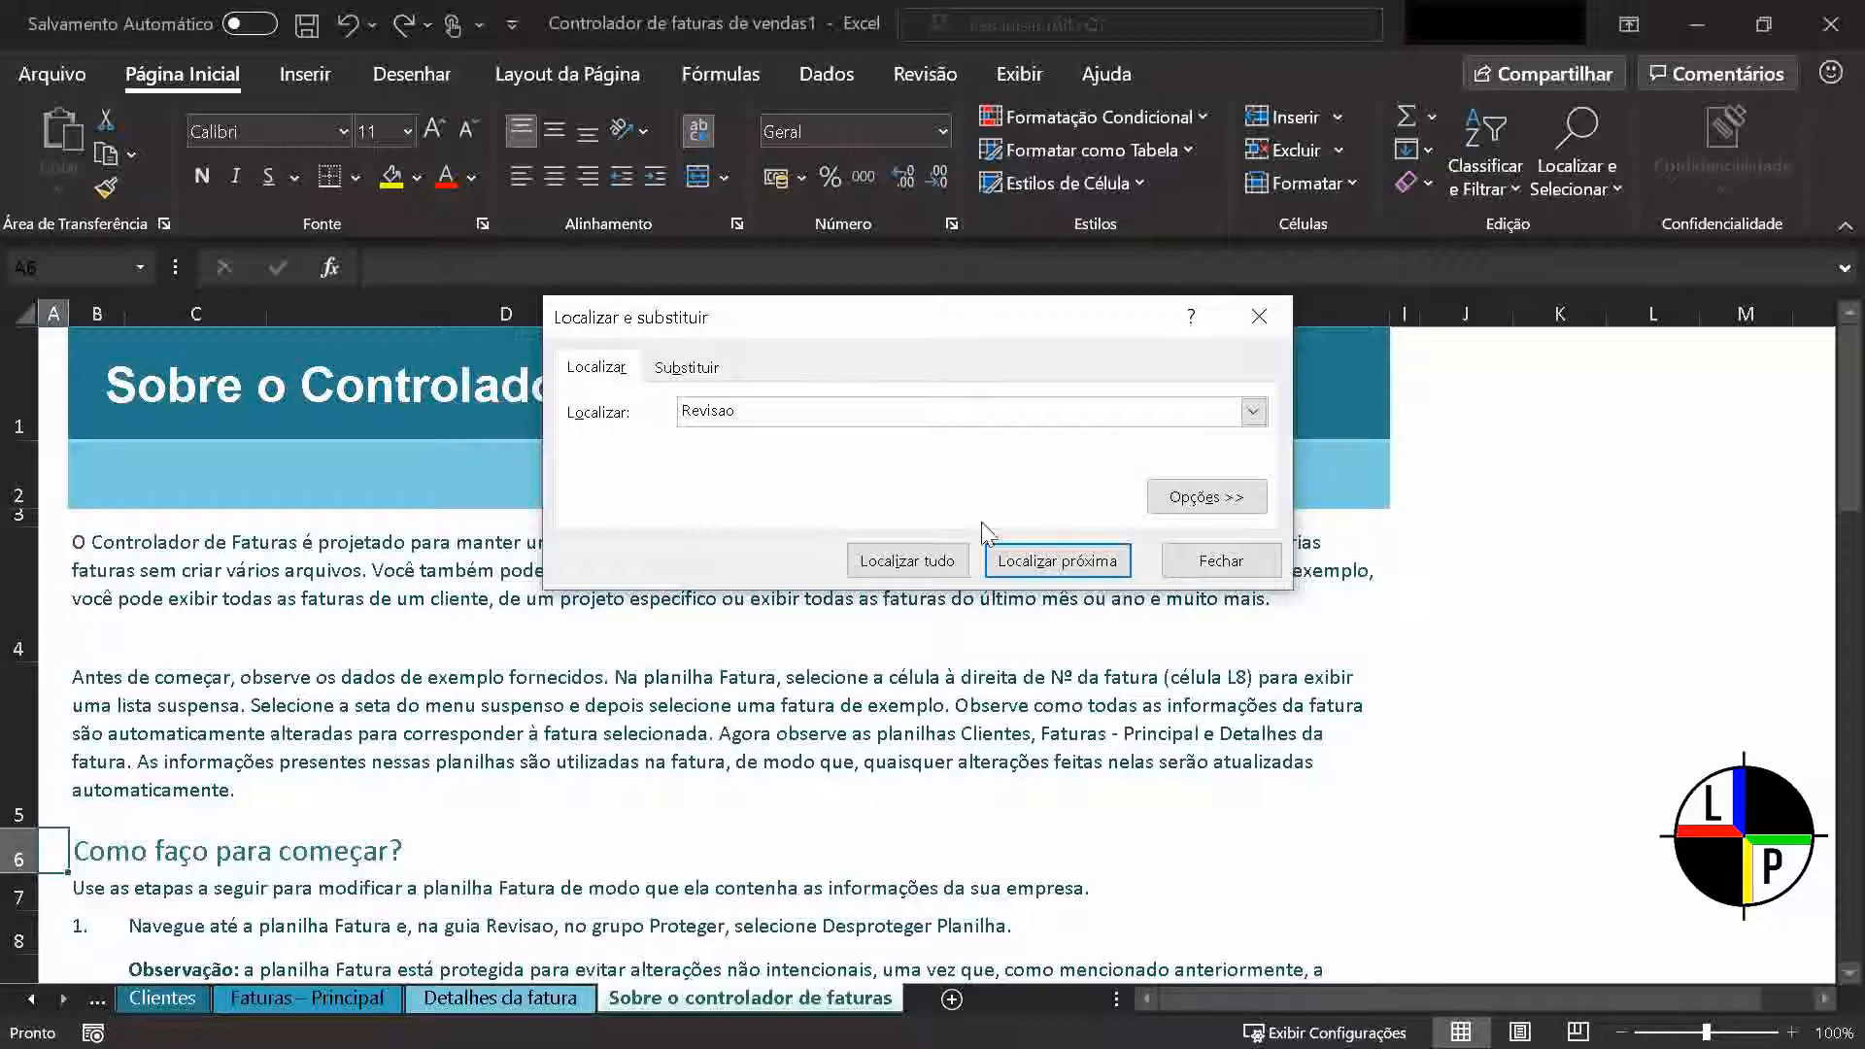
left_click(939, 570)
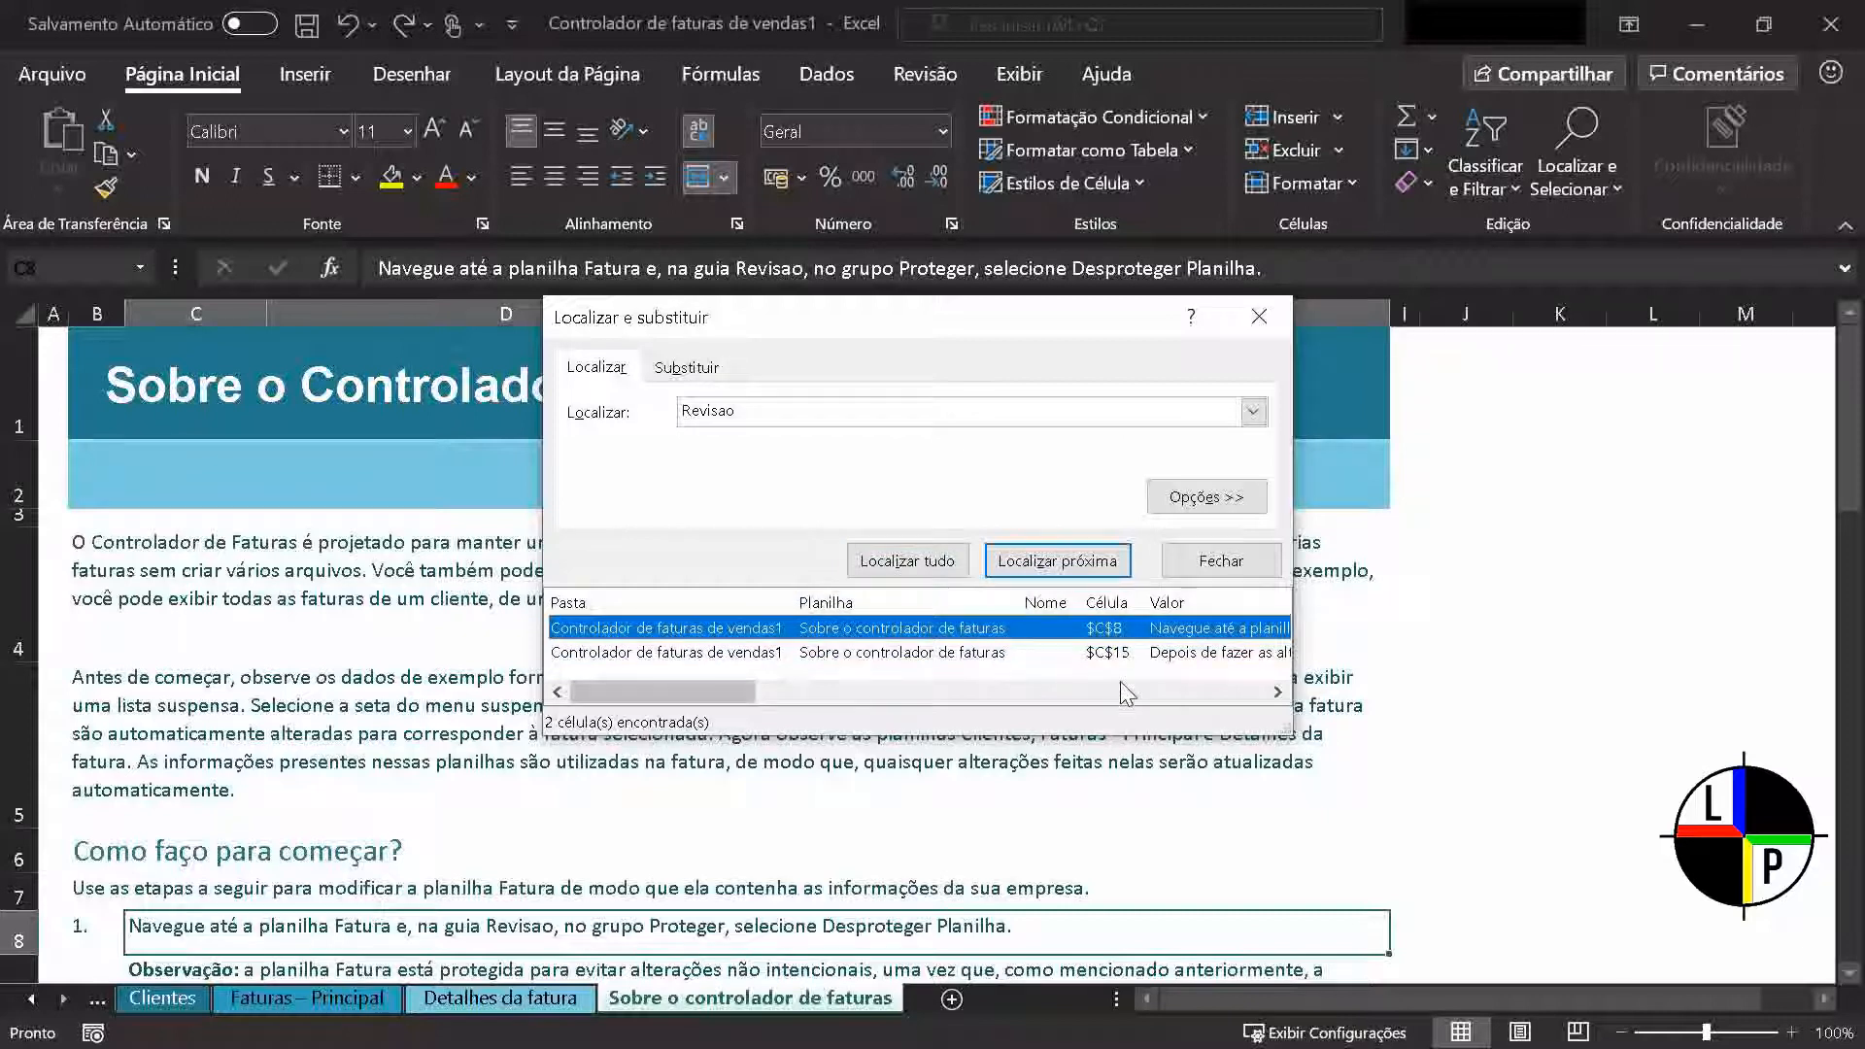
left_click(1084, 568)
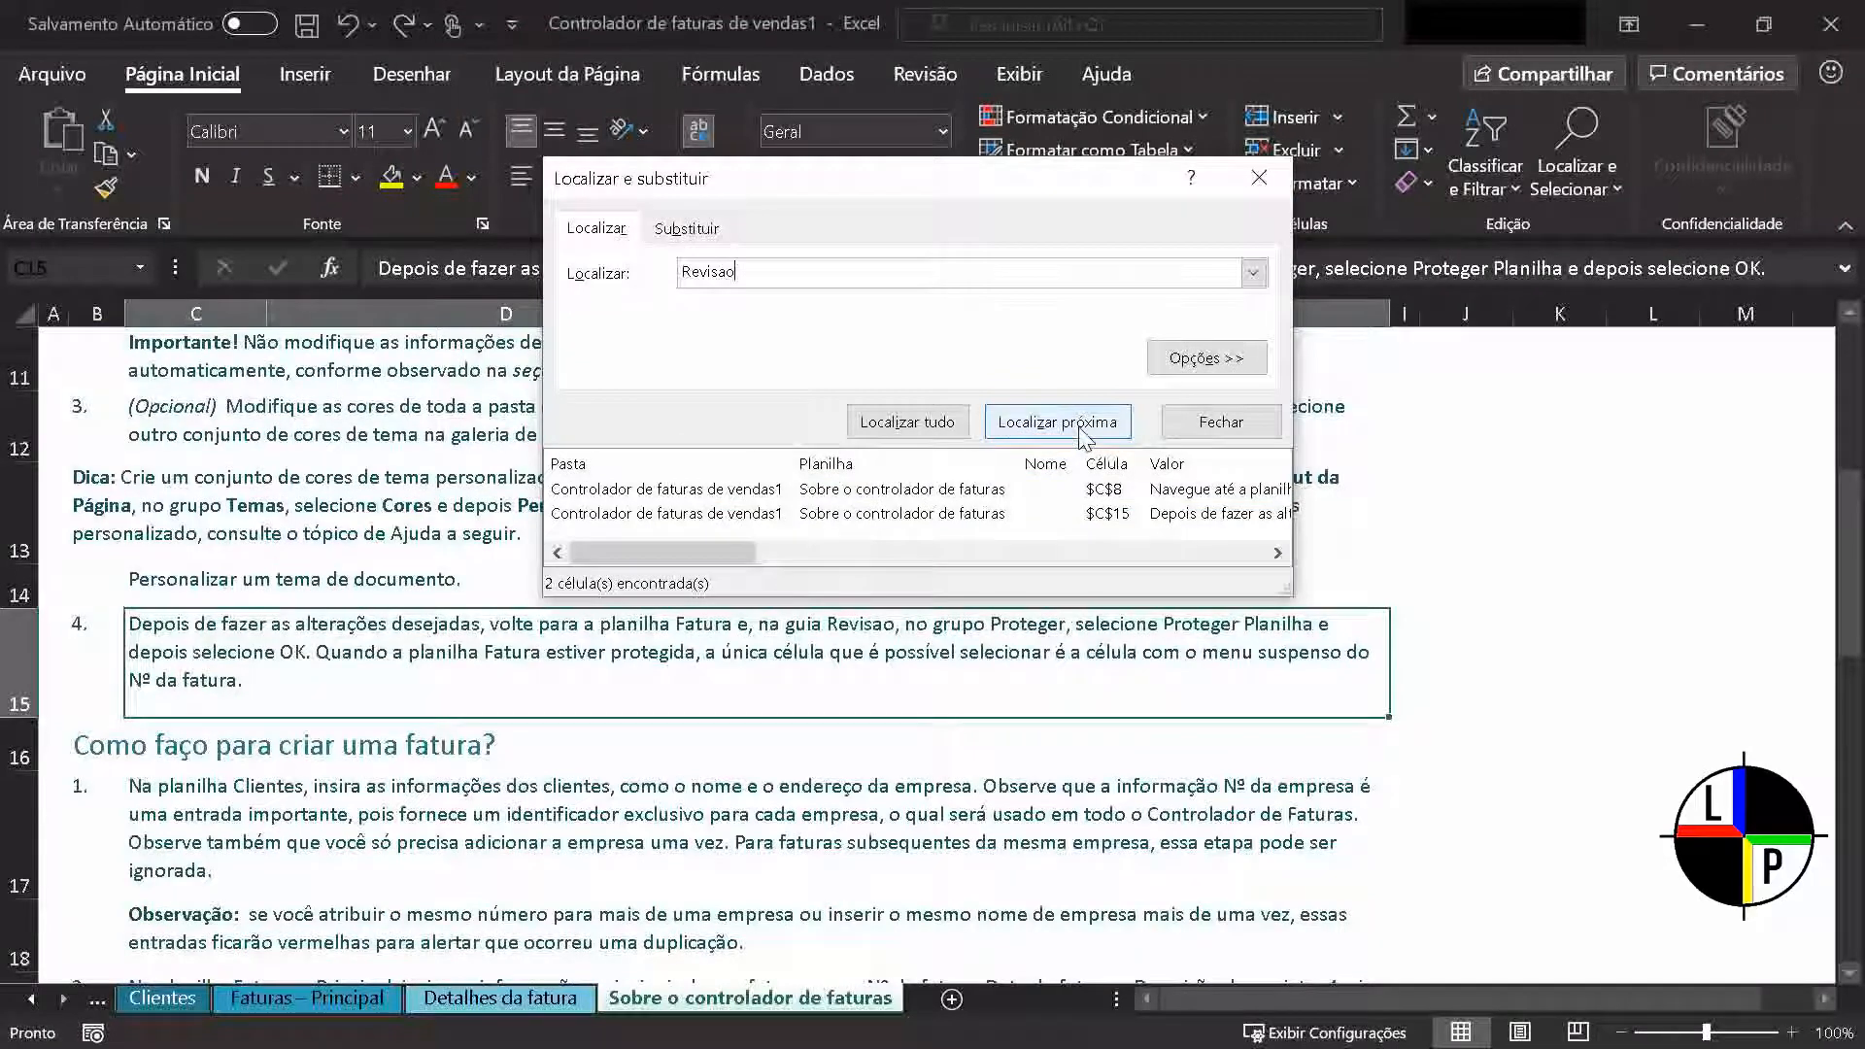
left_click(1085, 422)
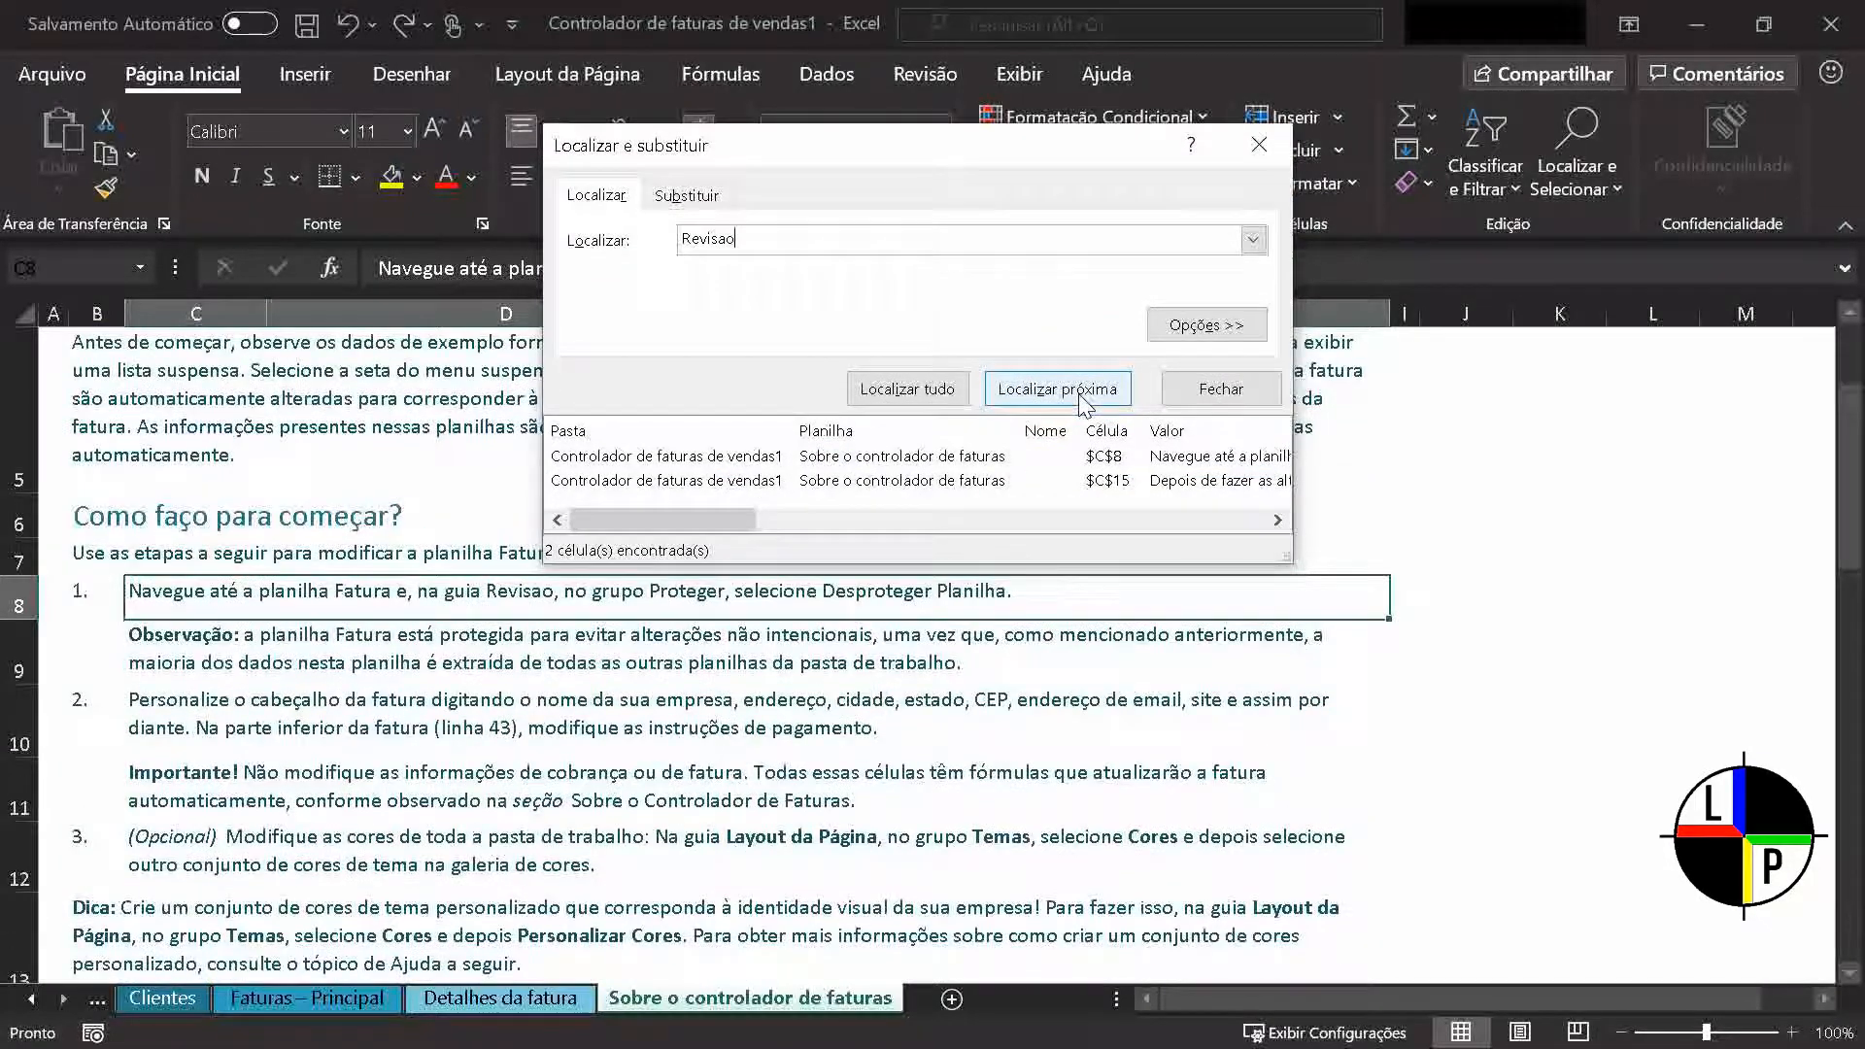
left_click(1085, 402)
left_click(1085, 401)
left_click(1085, 401)
left_click(1085, 401)
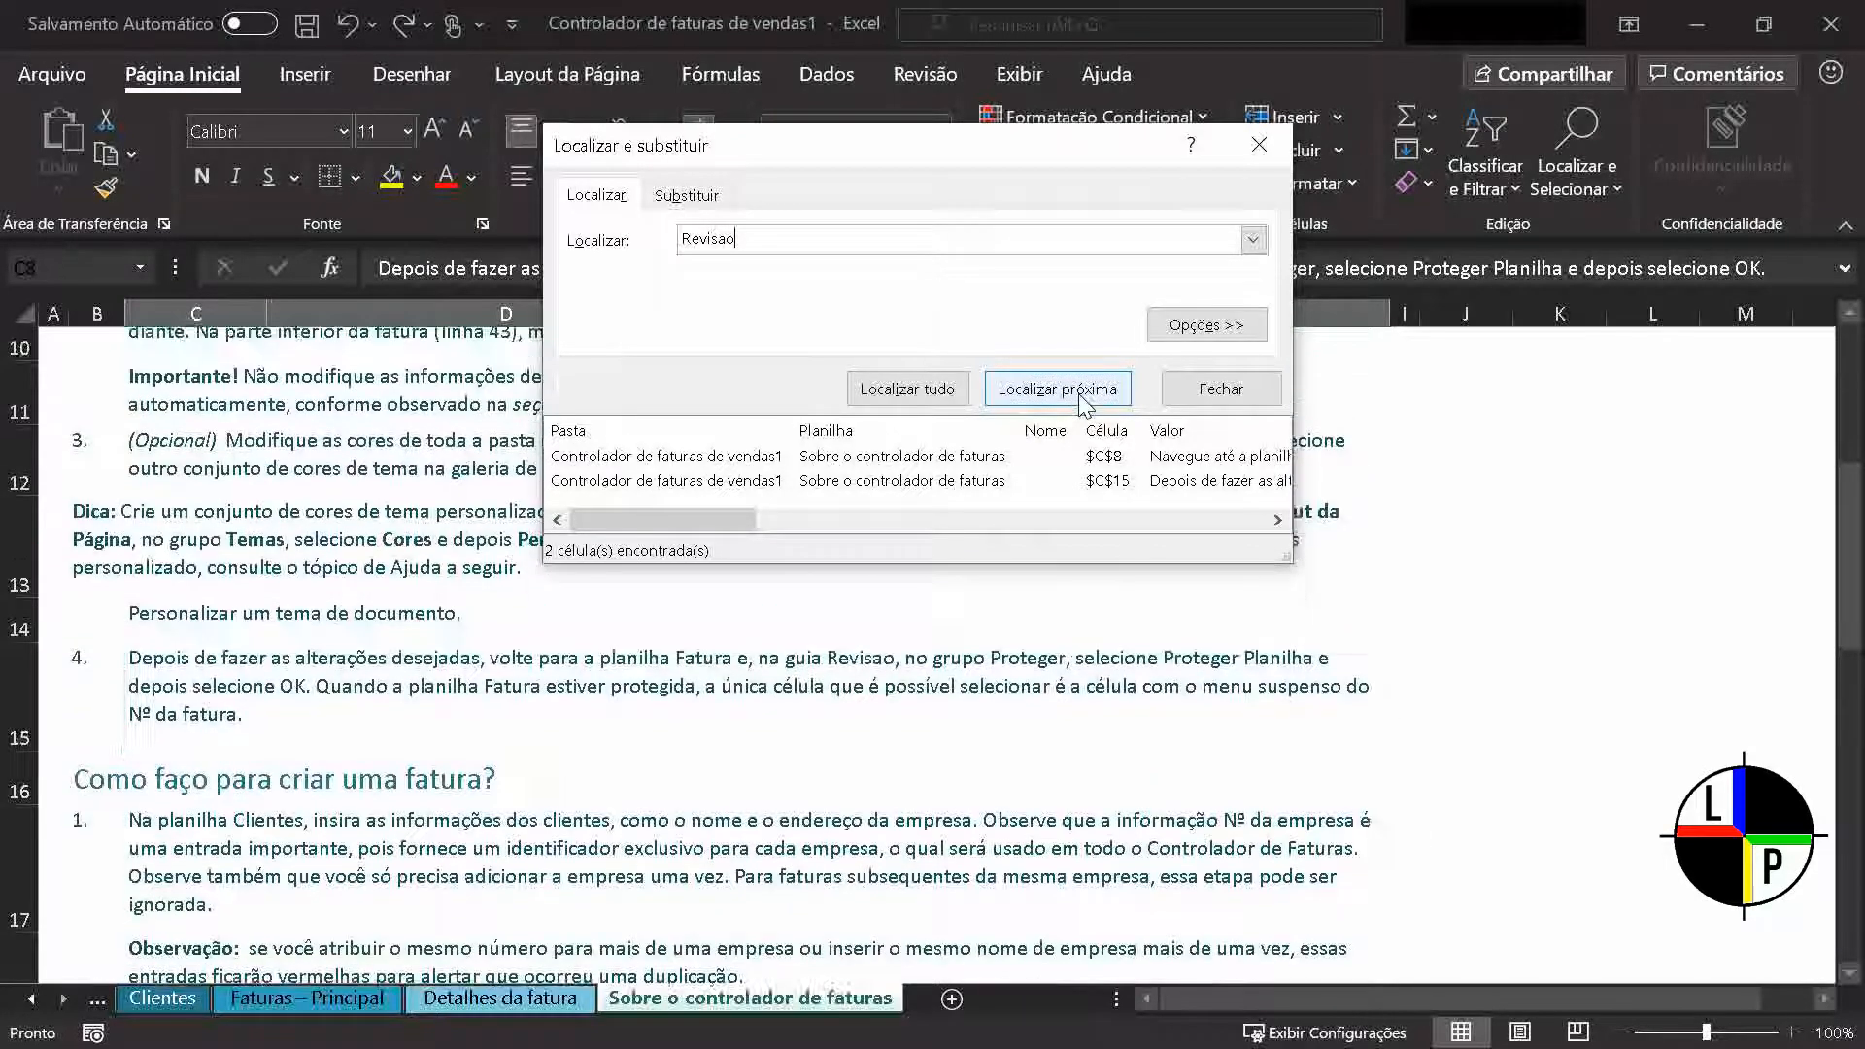
Replace every occurrence of "Revisao" with "Revisão" in the Sobre o controlador de faturas sheet
left_click(712, 206)
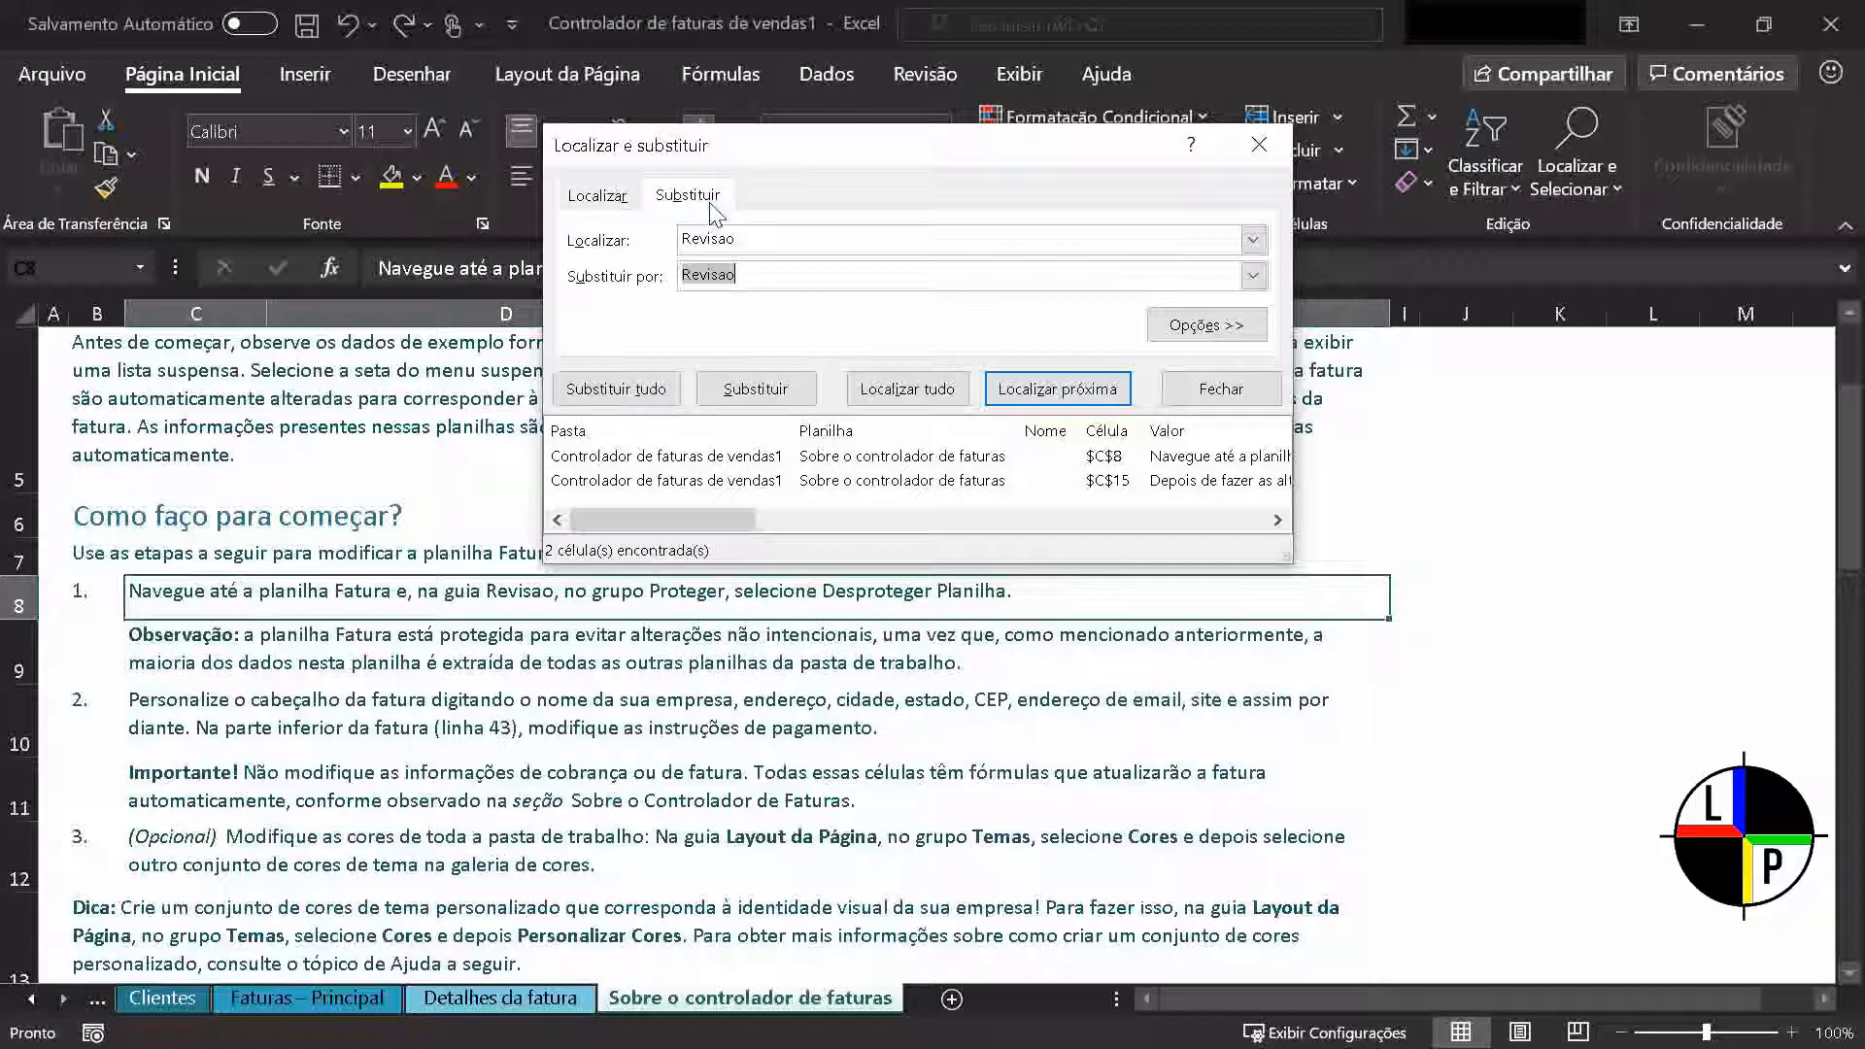
left_click(709, 275)
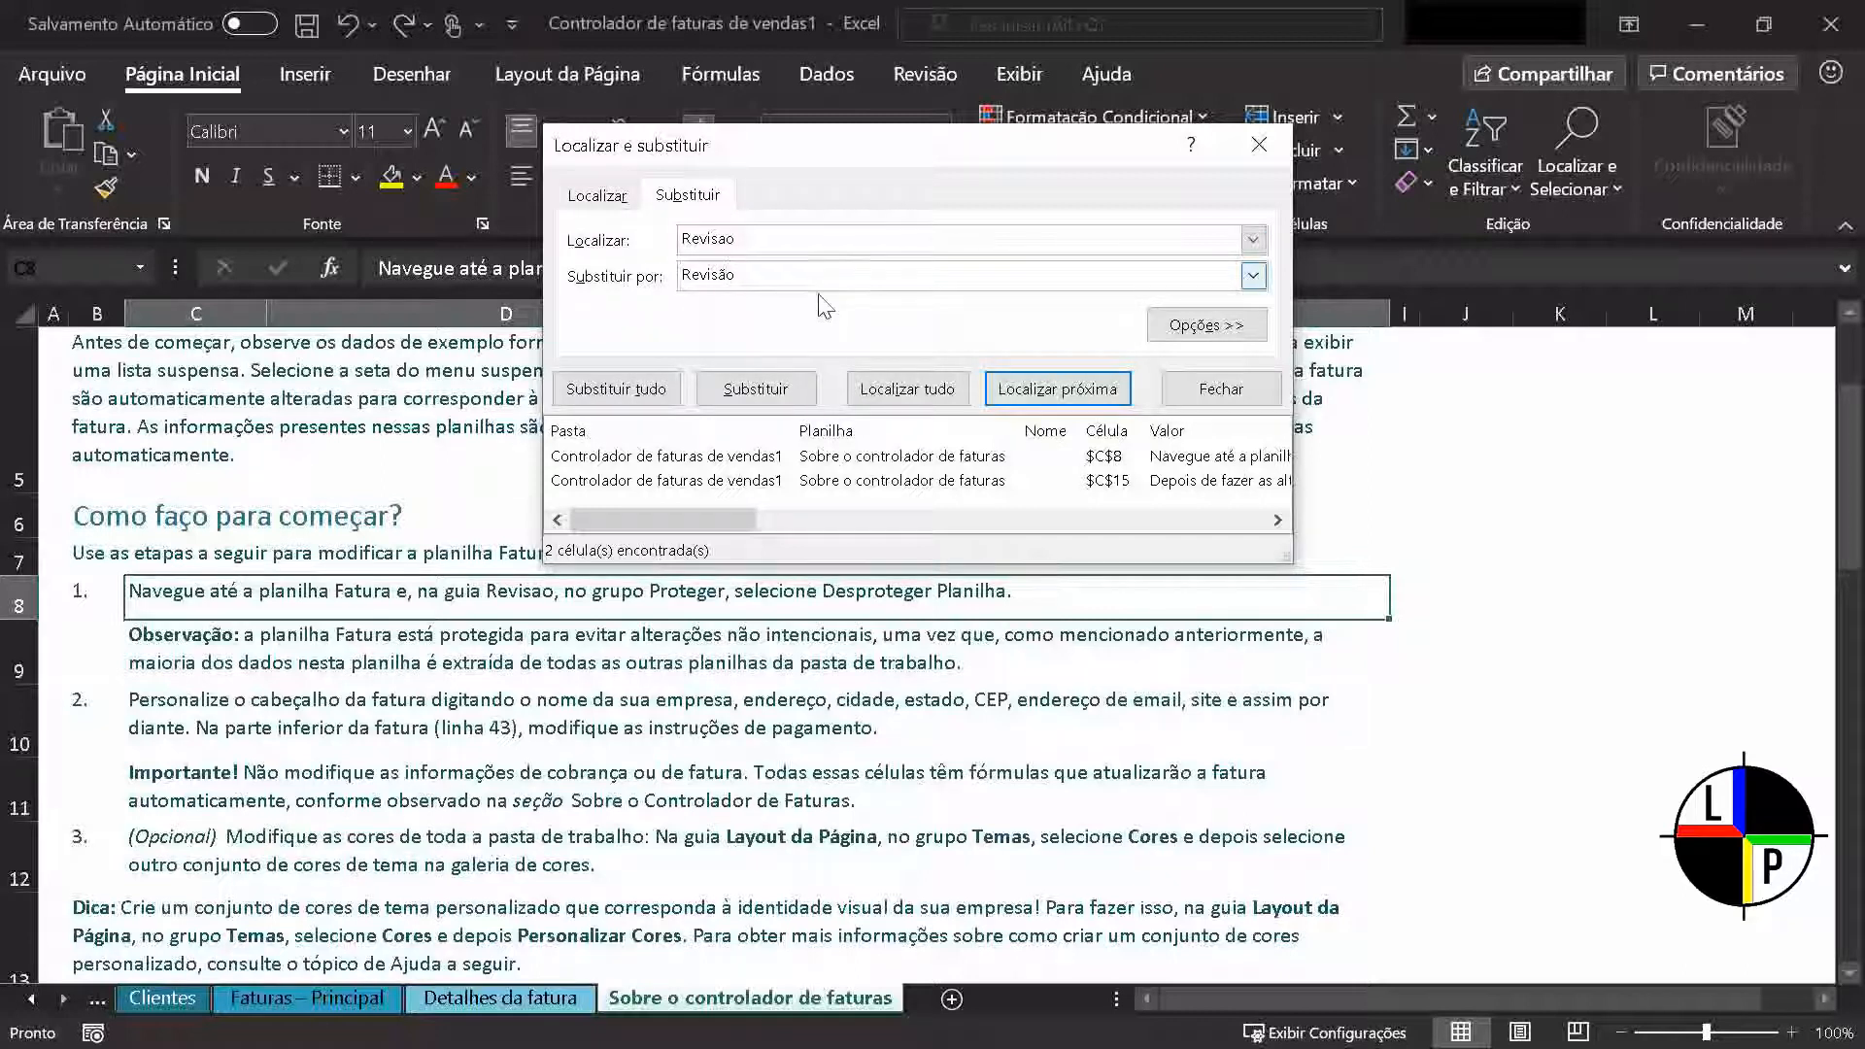
left_click(638, 402)
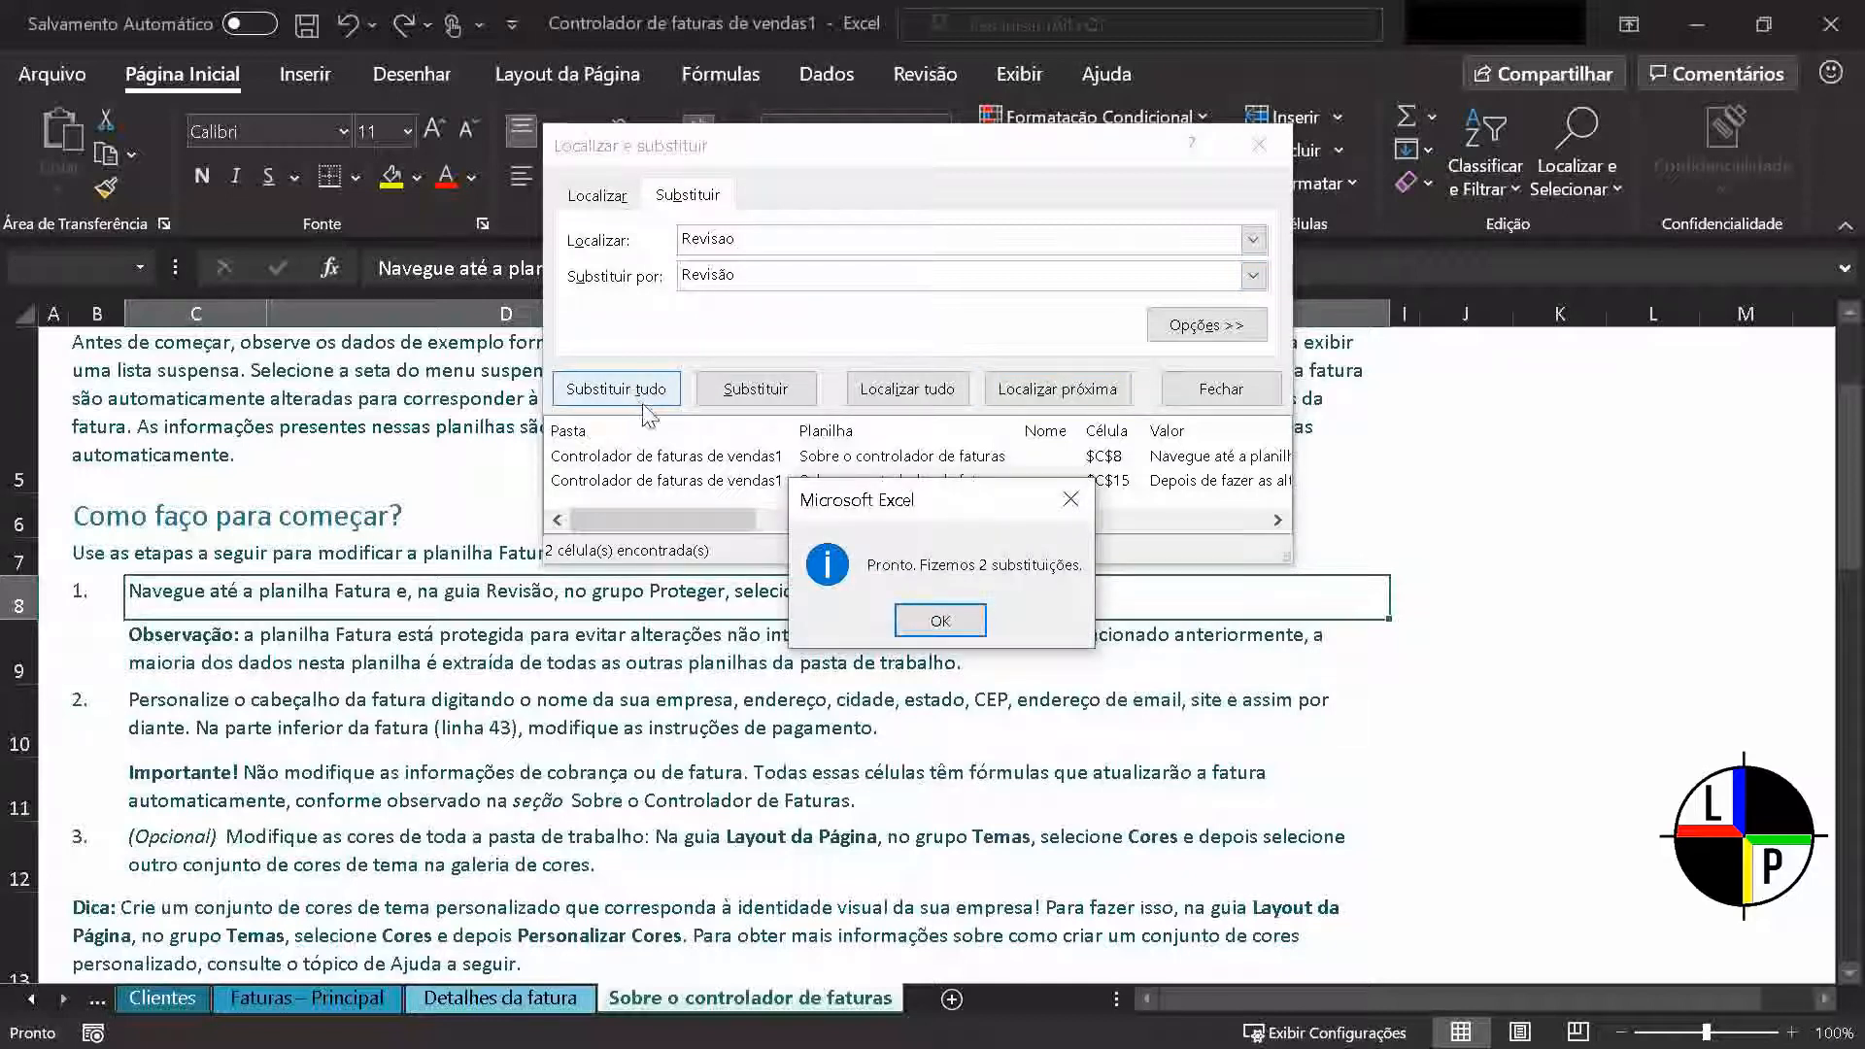
left_click(970, 630)
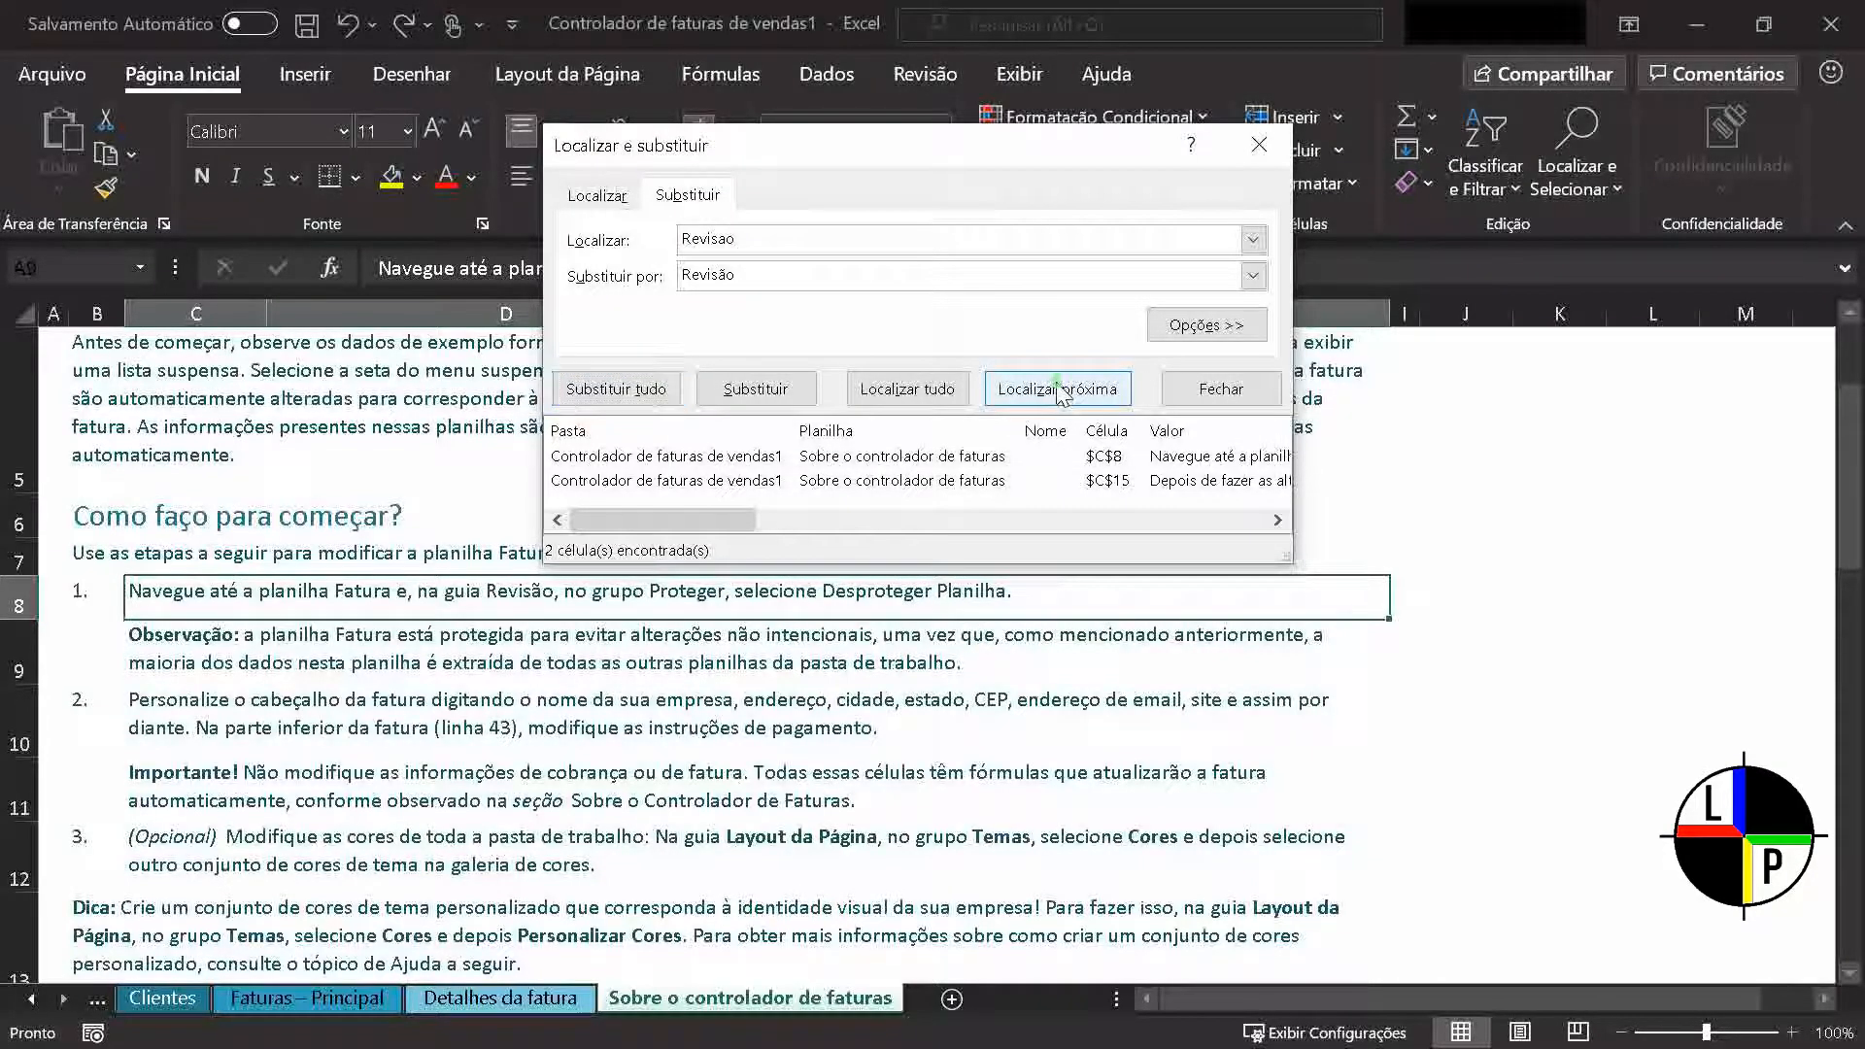
Check the replacement by searching for "Revisao" again and cycling through the occurrences of "Revisão"
left_click(1059, 389)
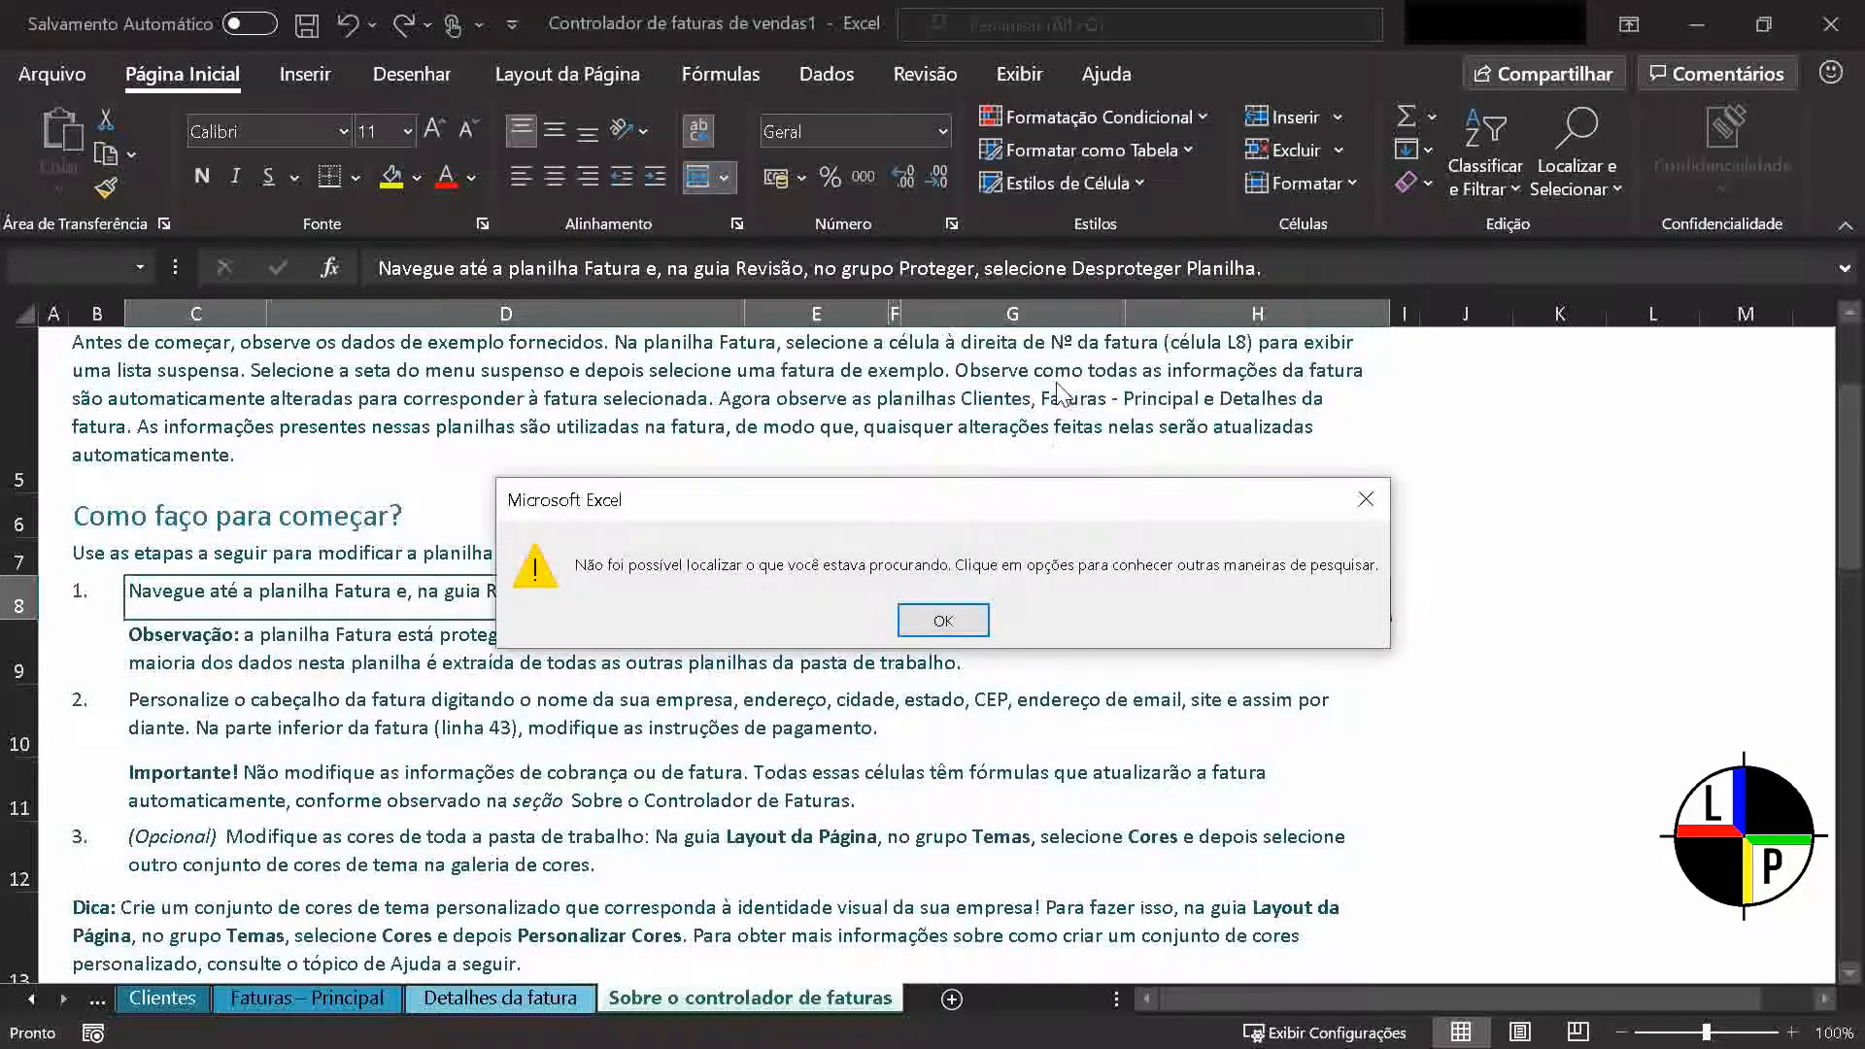
left_click(942, 622)
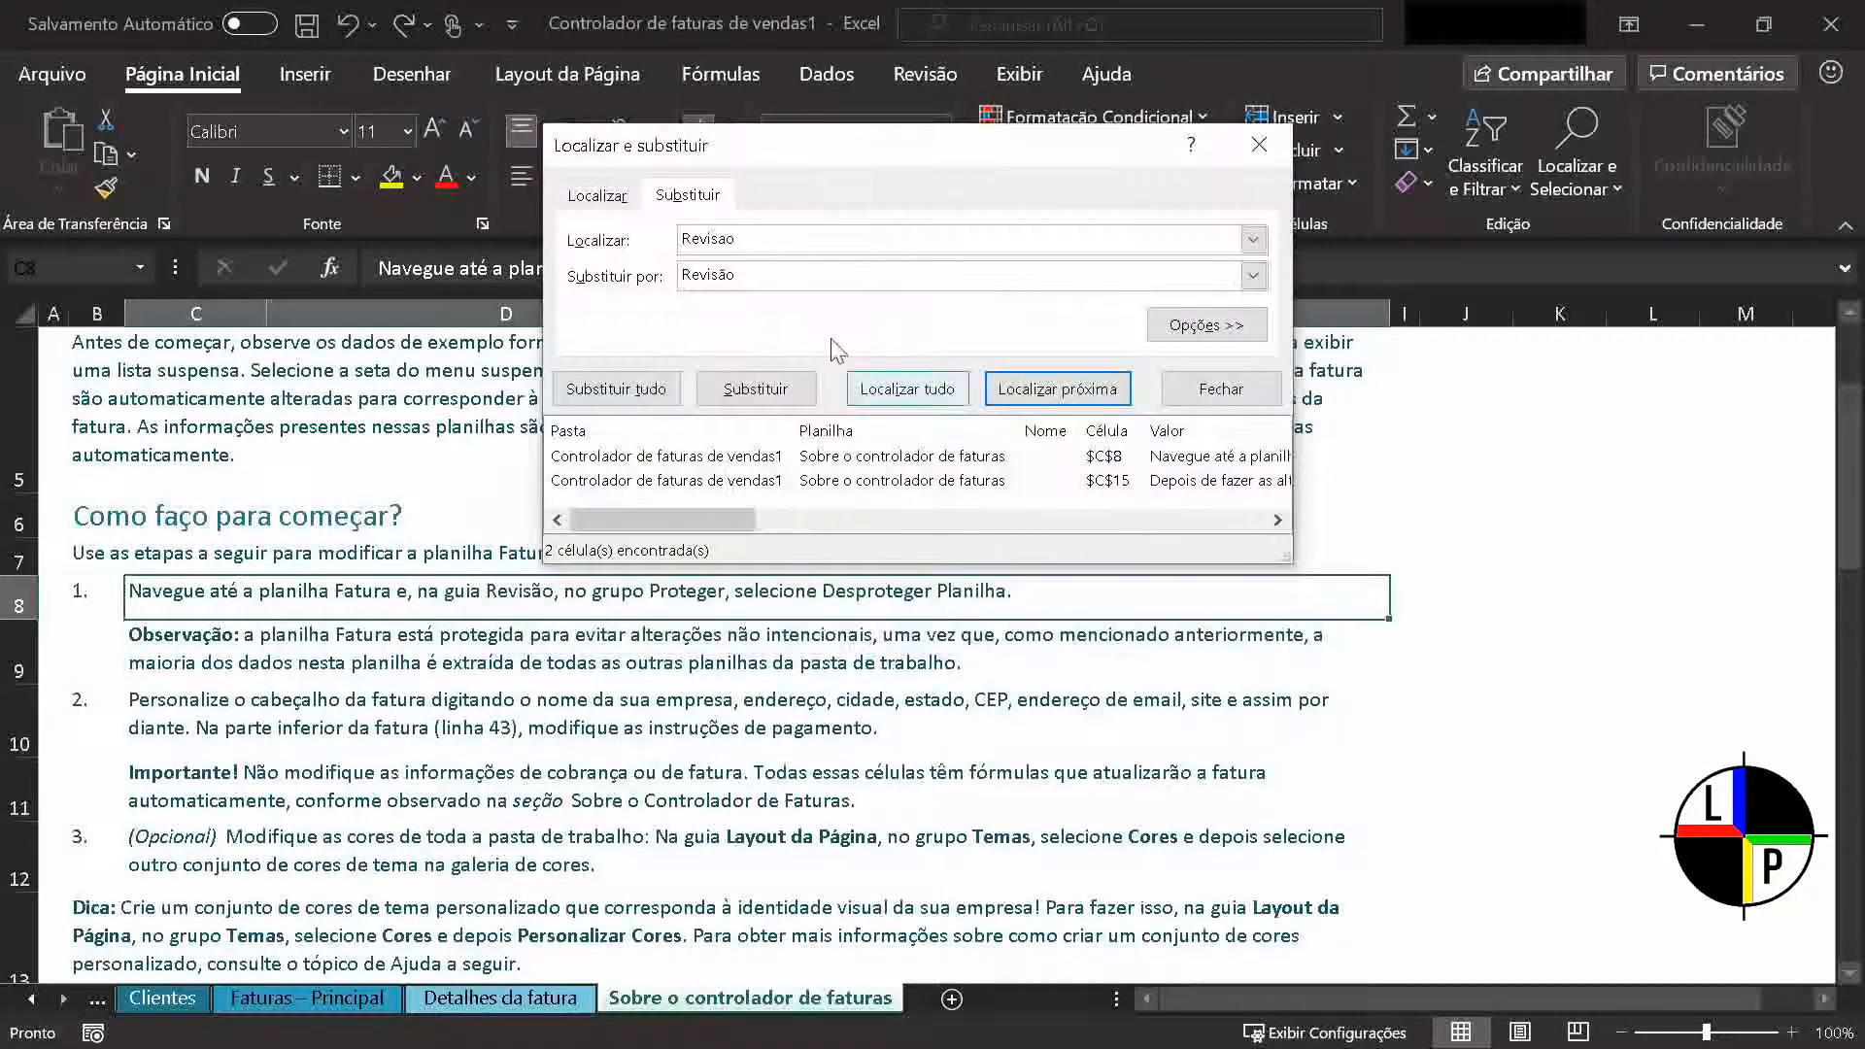
left_click(710, 240)
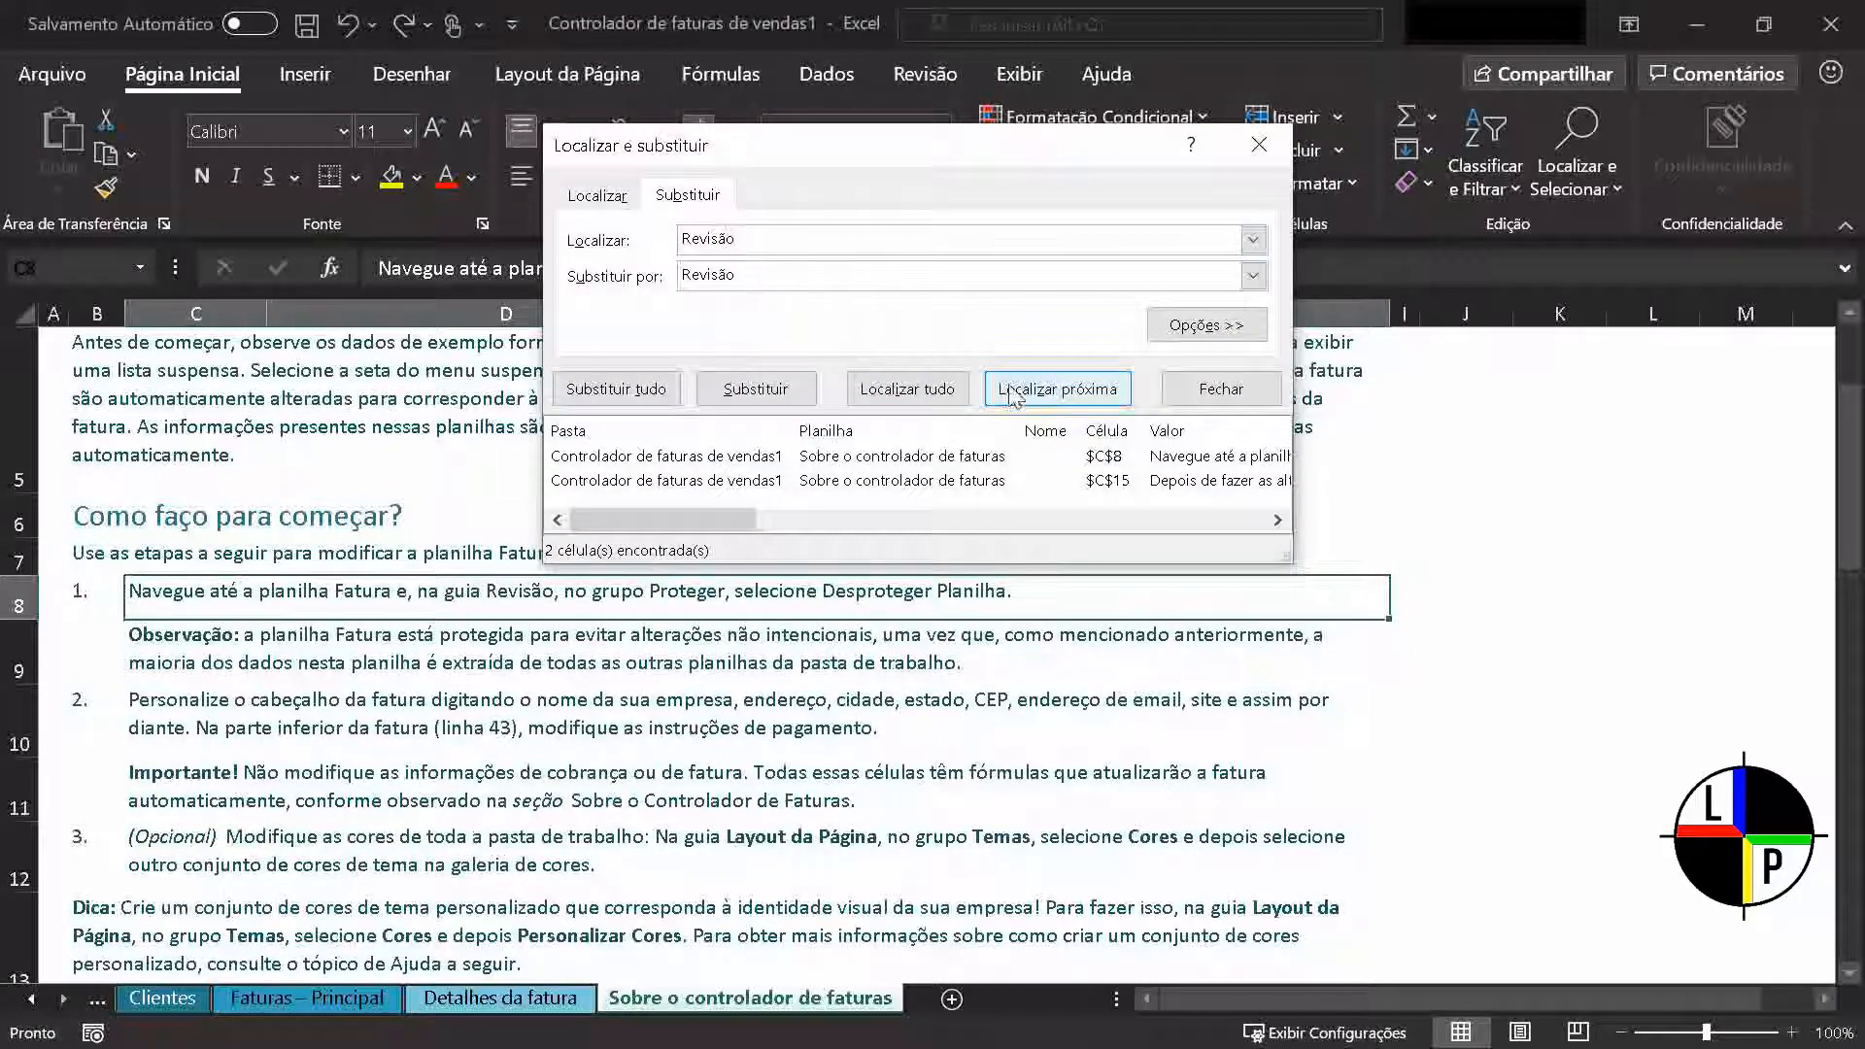
left_click(1041, 393)
left_click(1041, 389)
left_click(1041, 394)
left_click(1043, 392)
left_click(1258, 144)
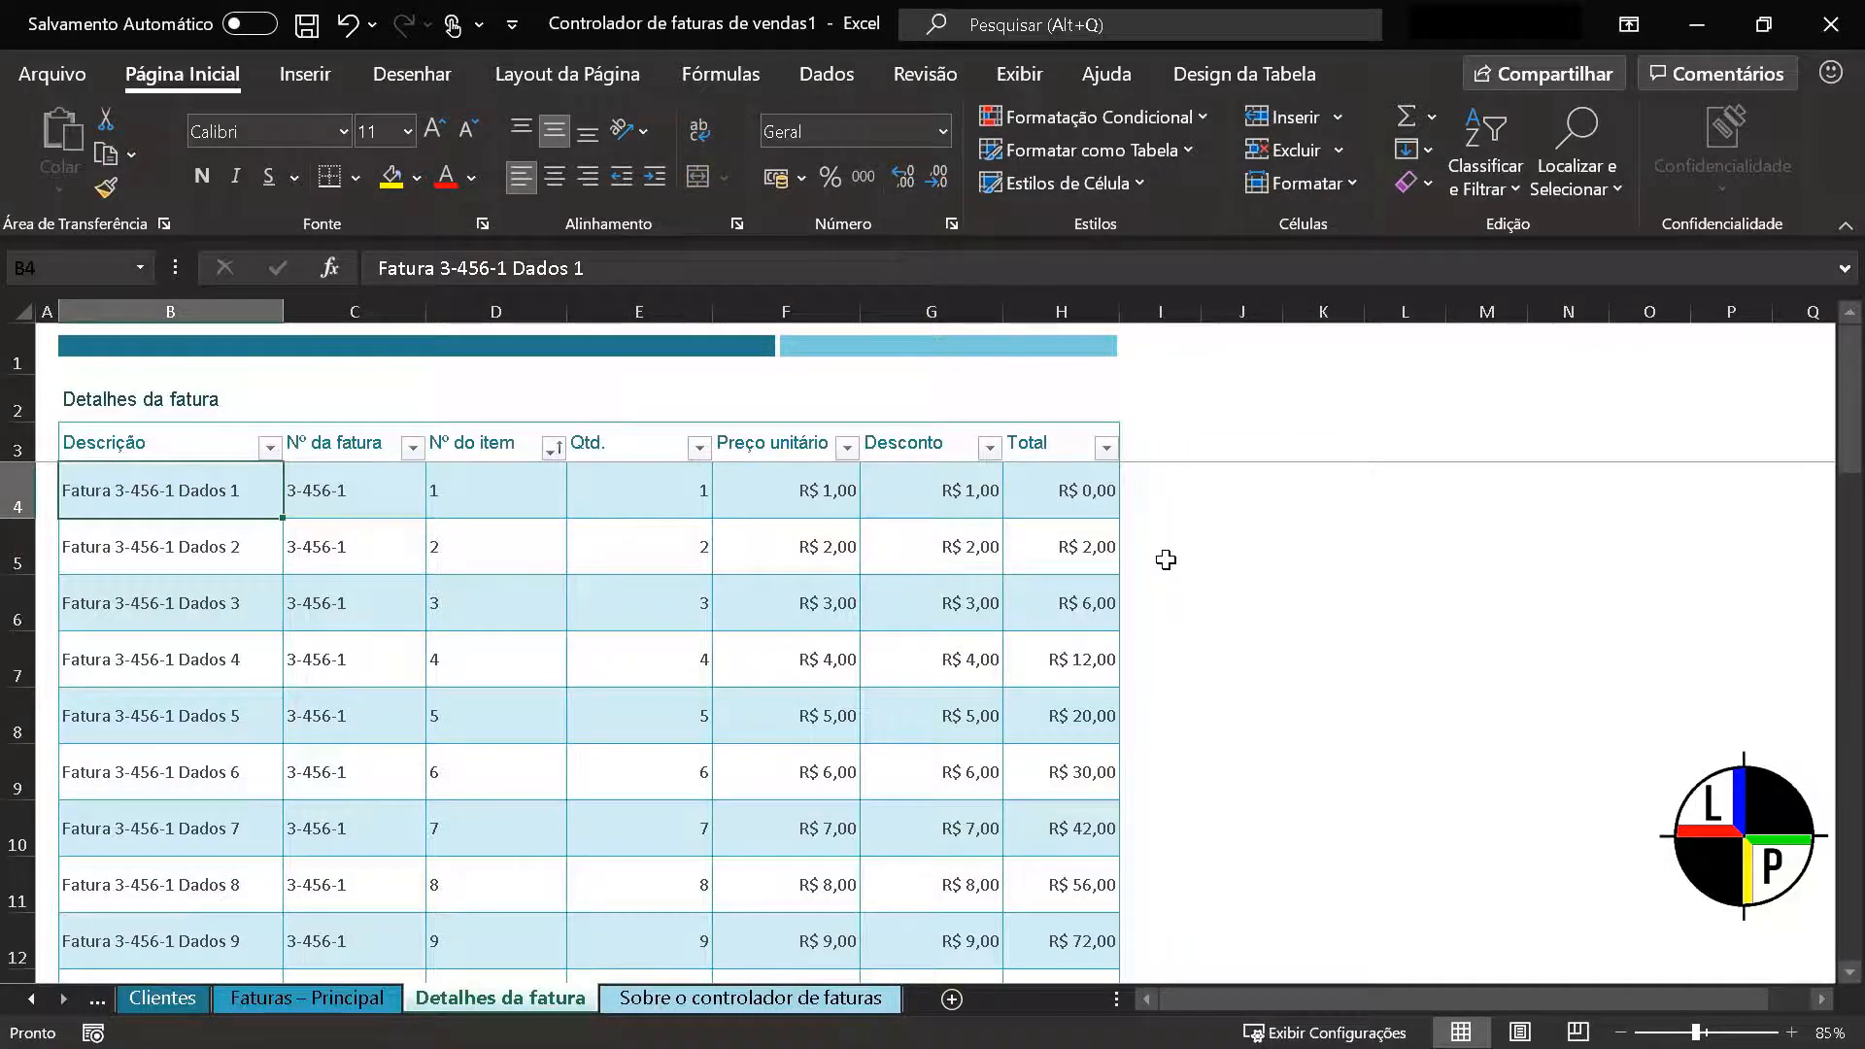
Jump repeatedly between the first data cell B4 and the last cell B41 of the Descrição column in Detalhes da fatura
key("ctrl+Down")
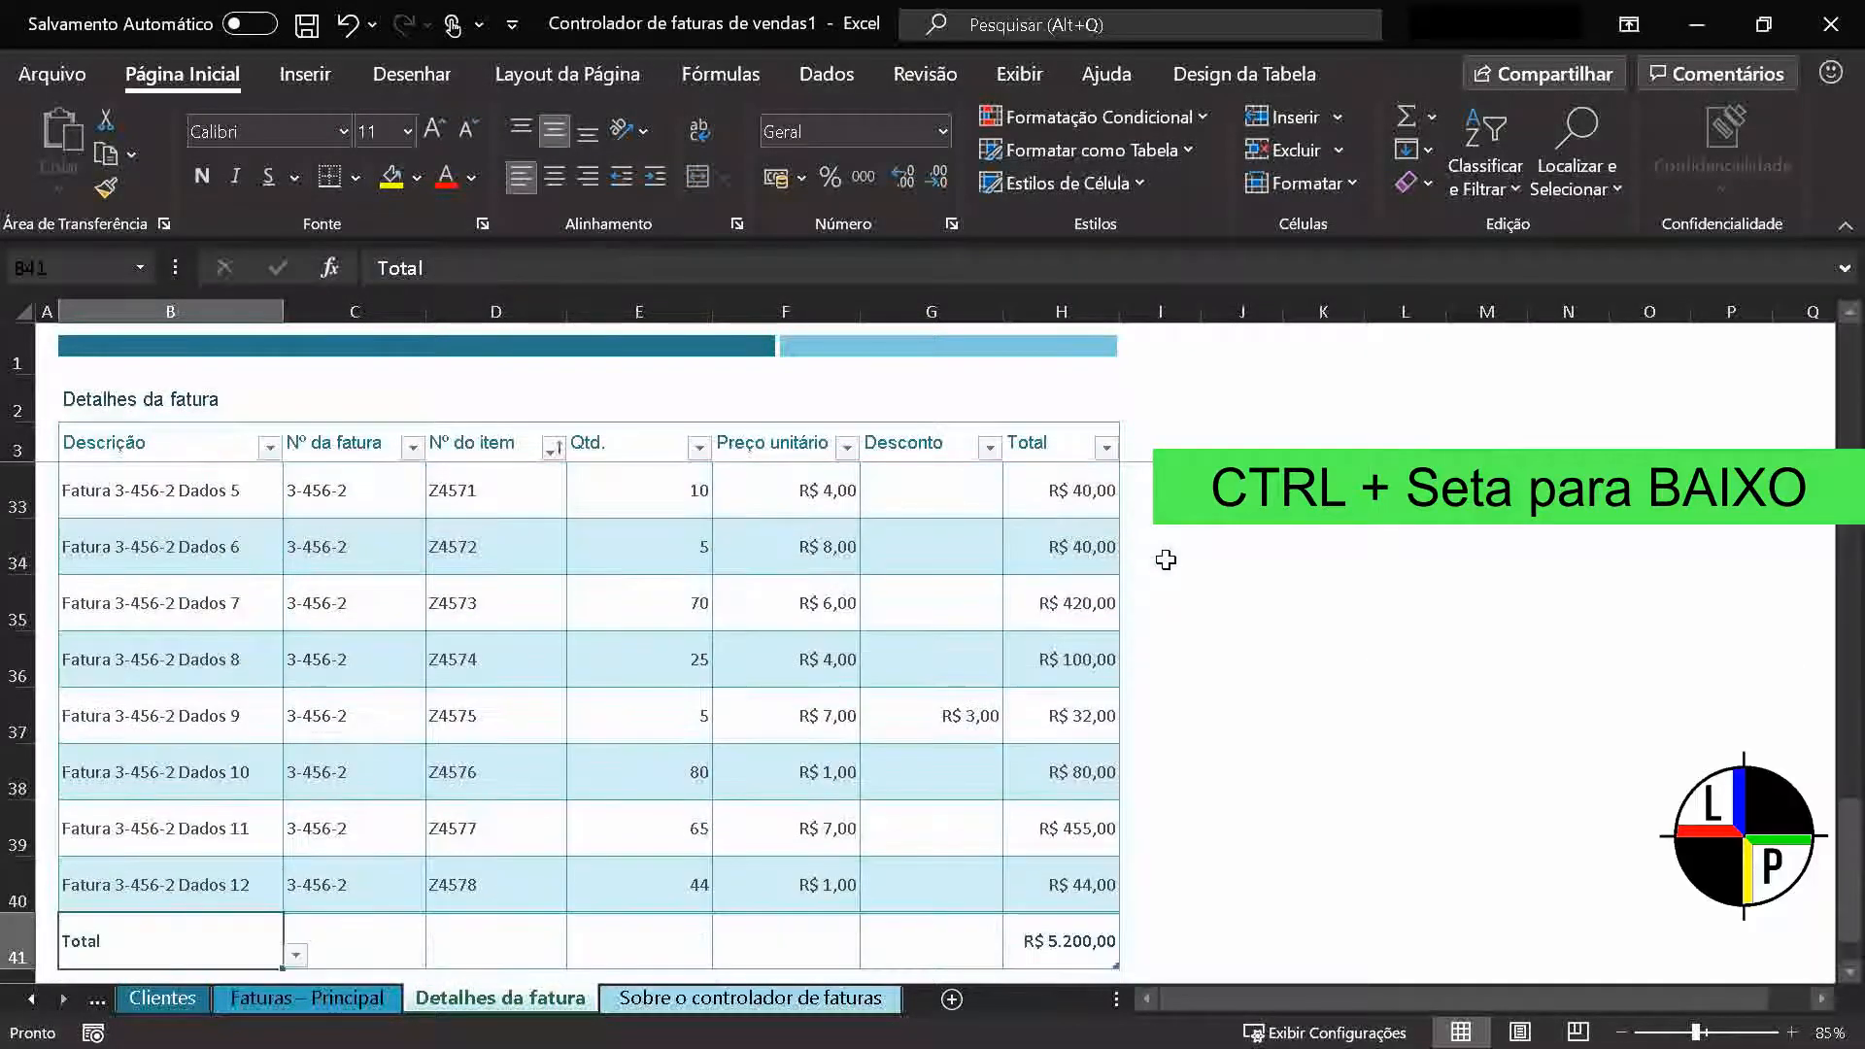
key("ctrl+Up")
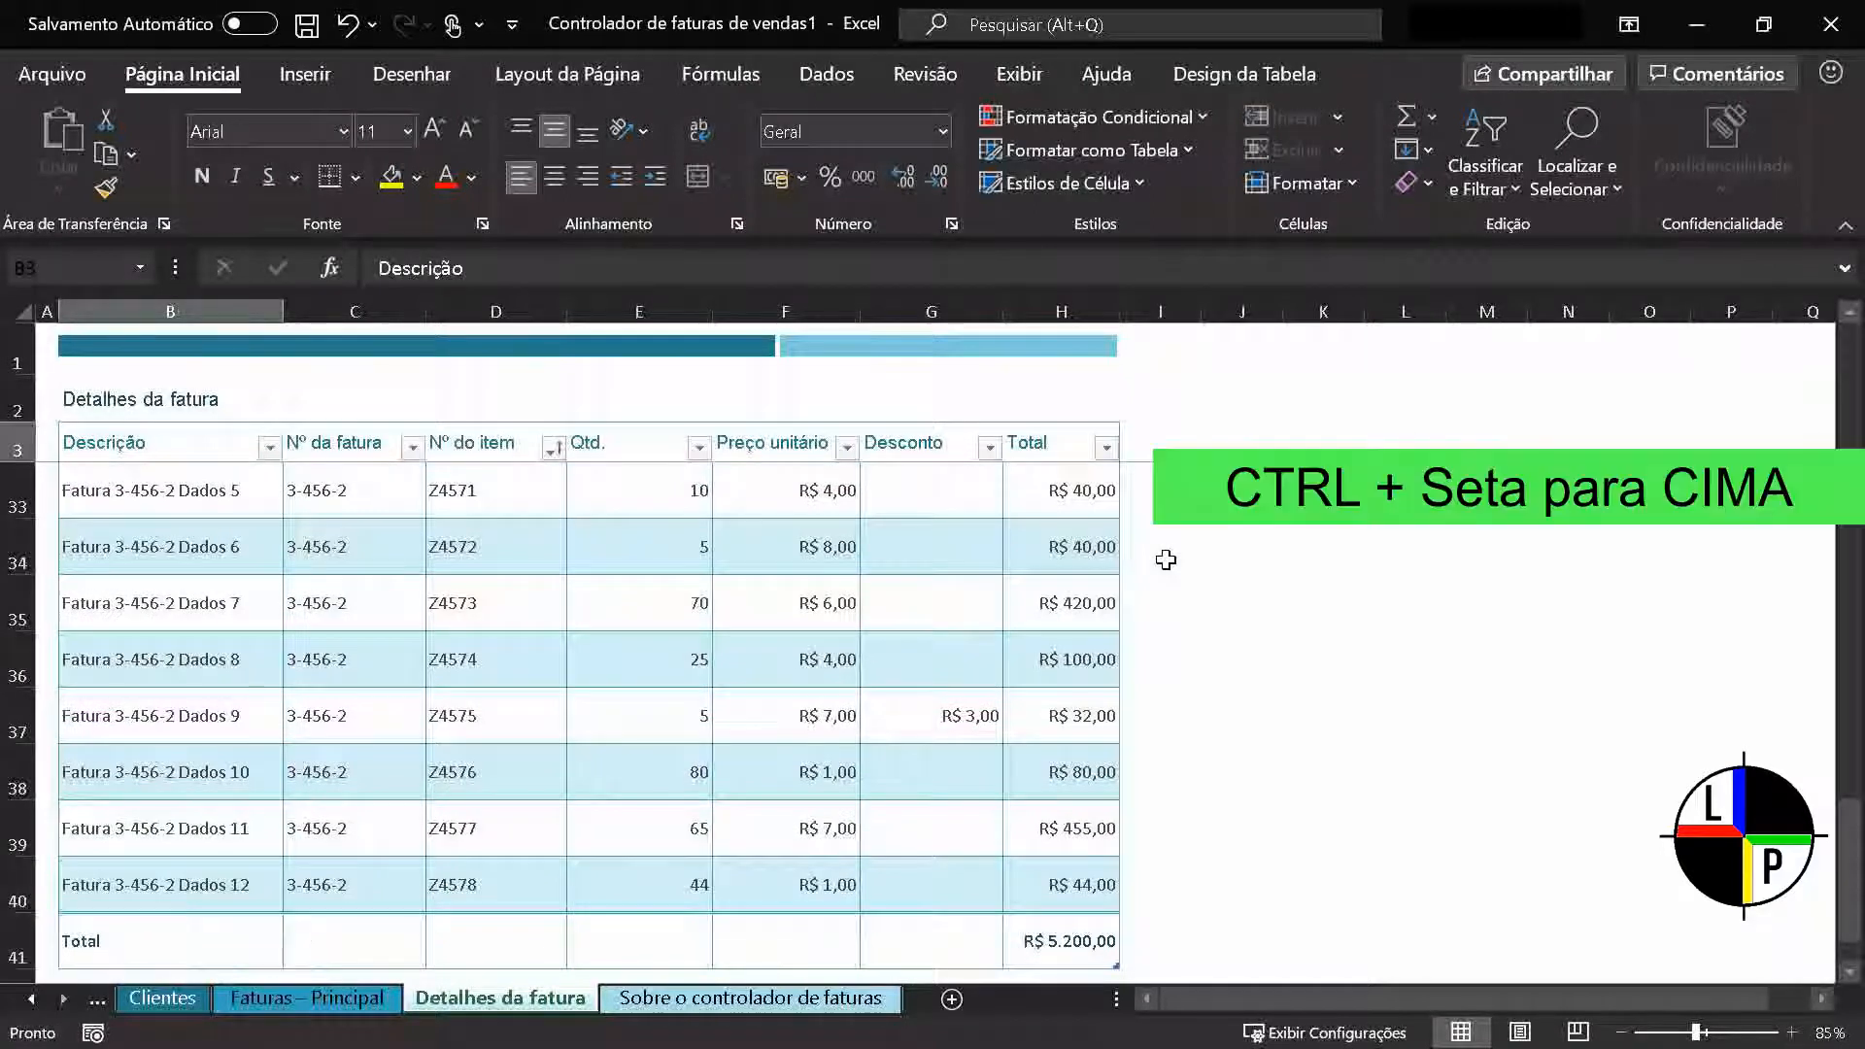
key("Down")
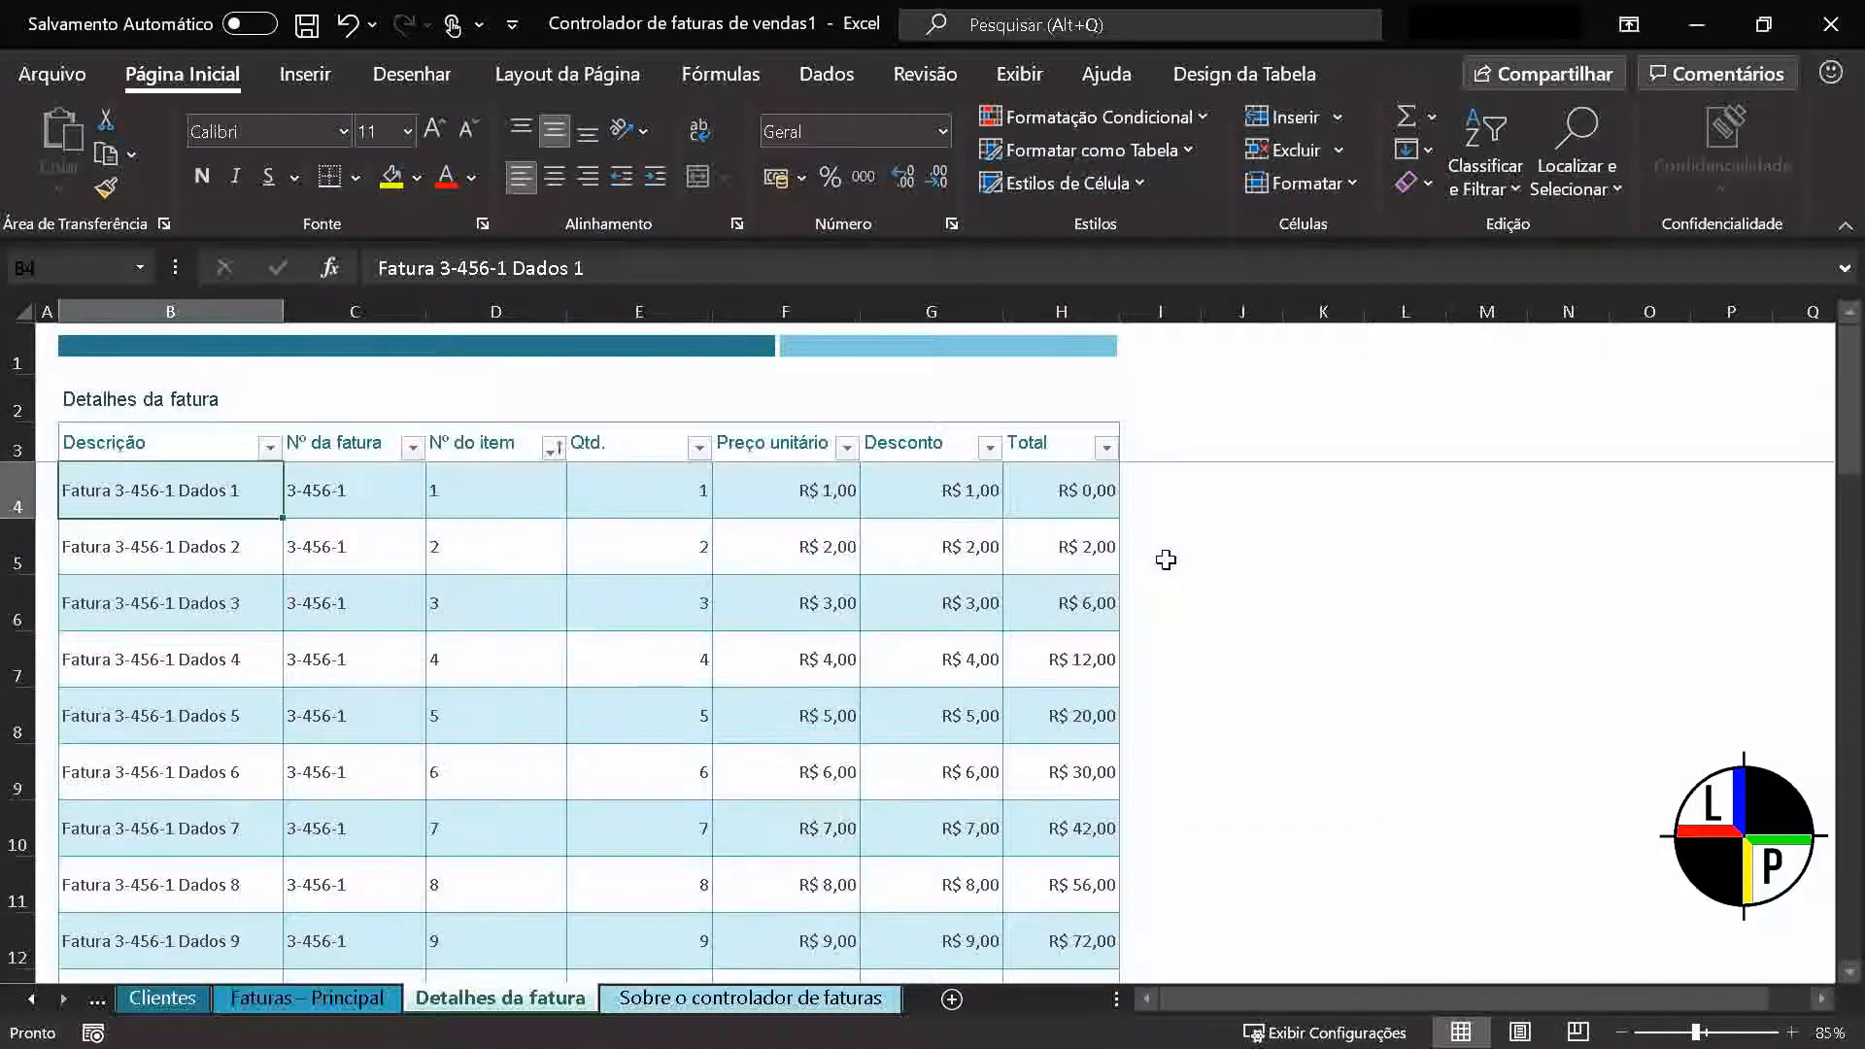
key("ctrl+Down")
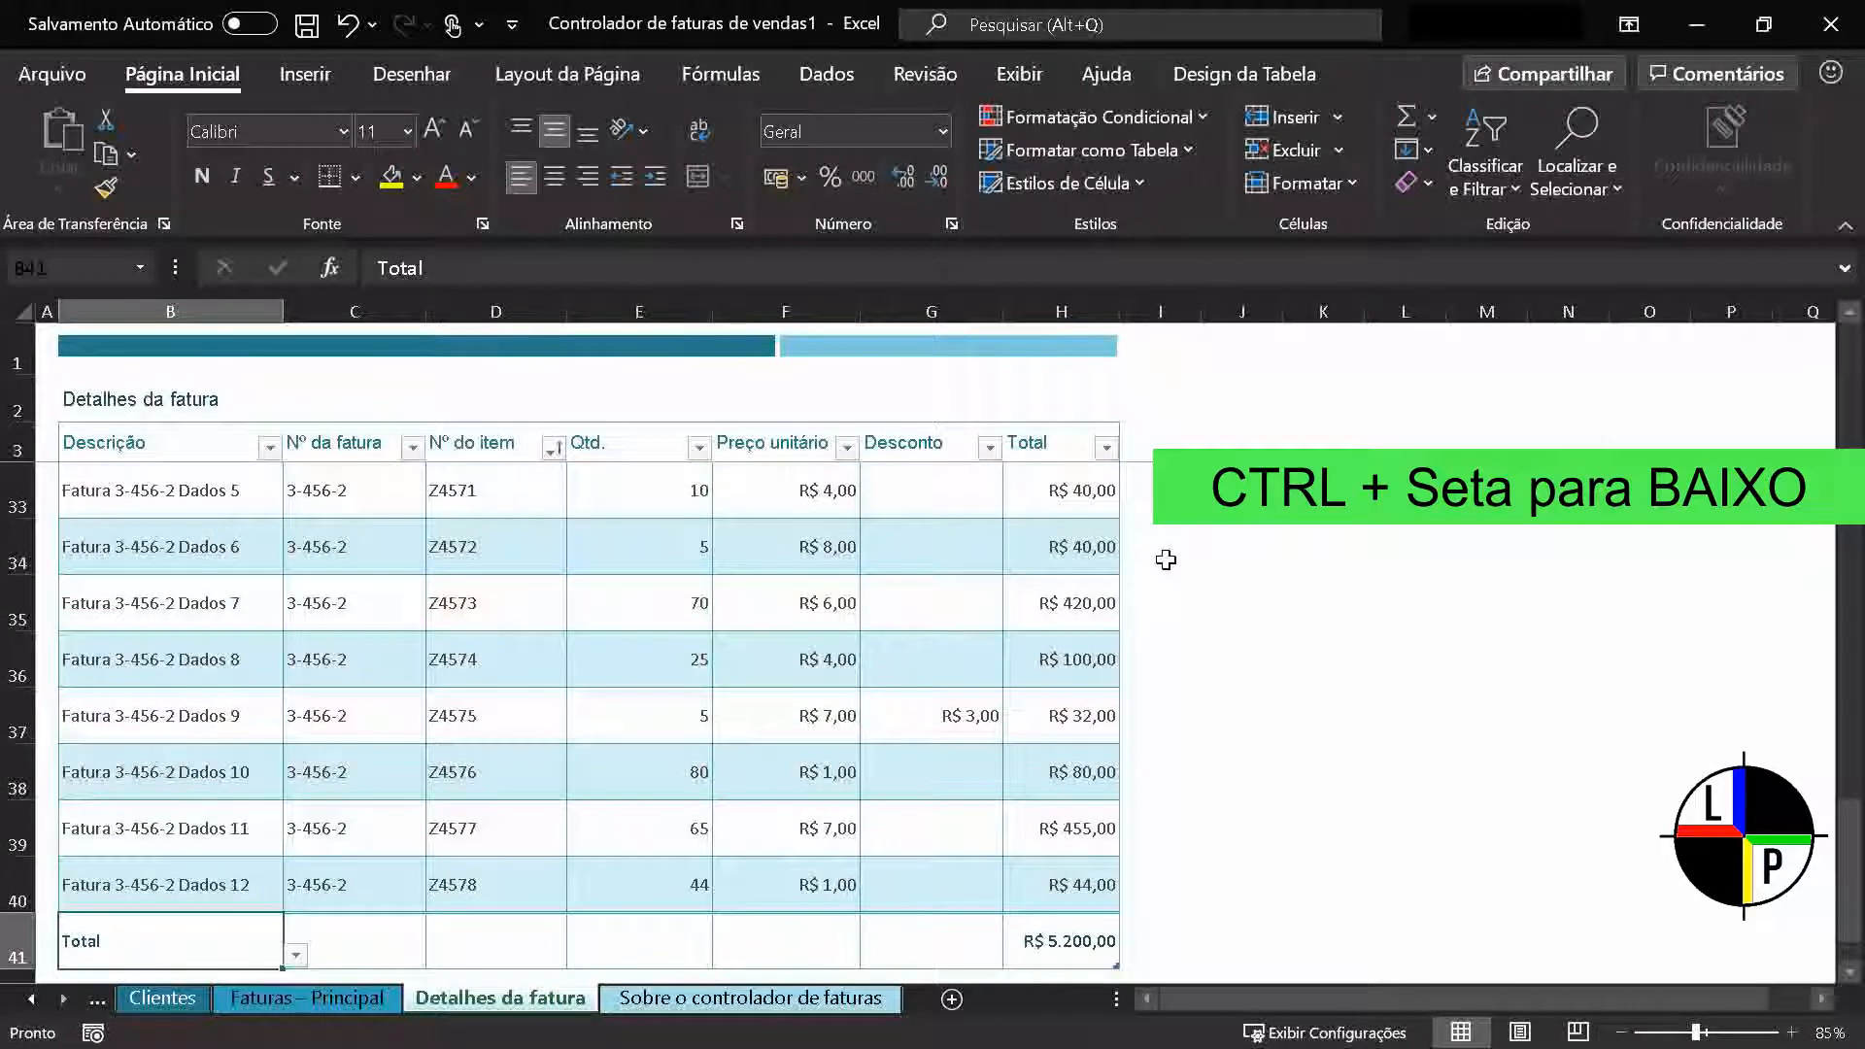
key("ctrl+Up")
key("Down")
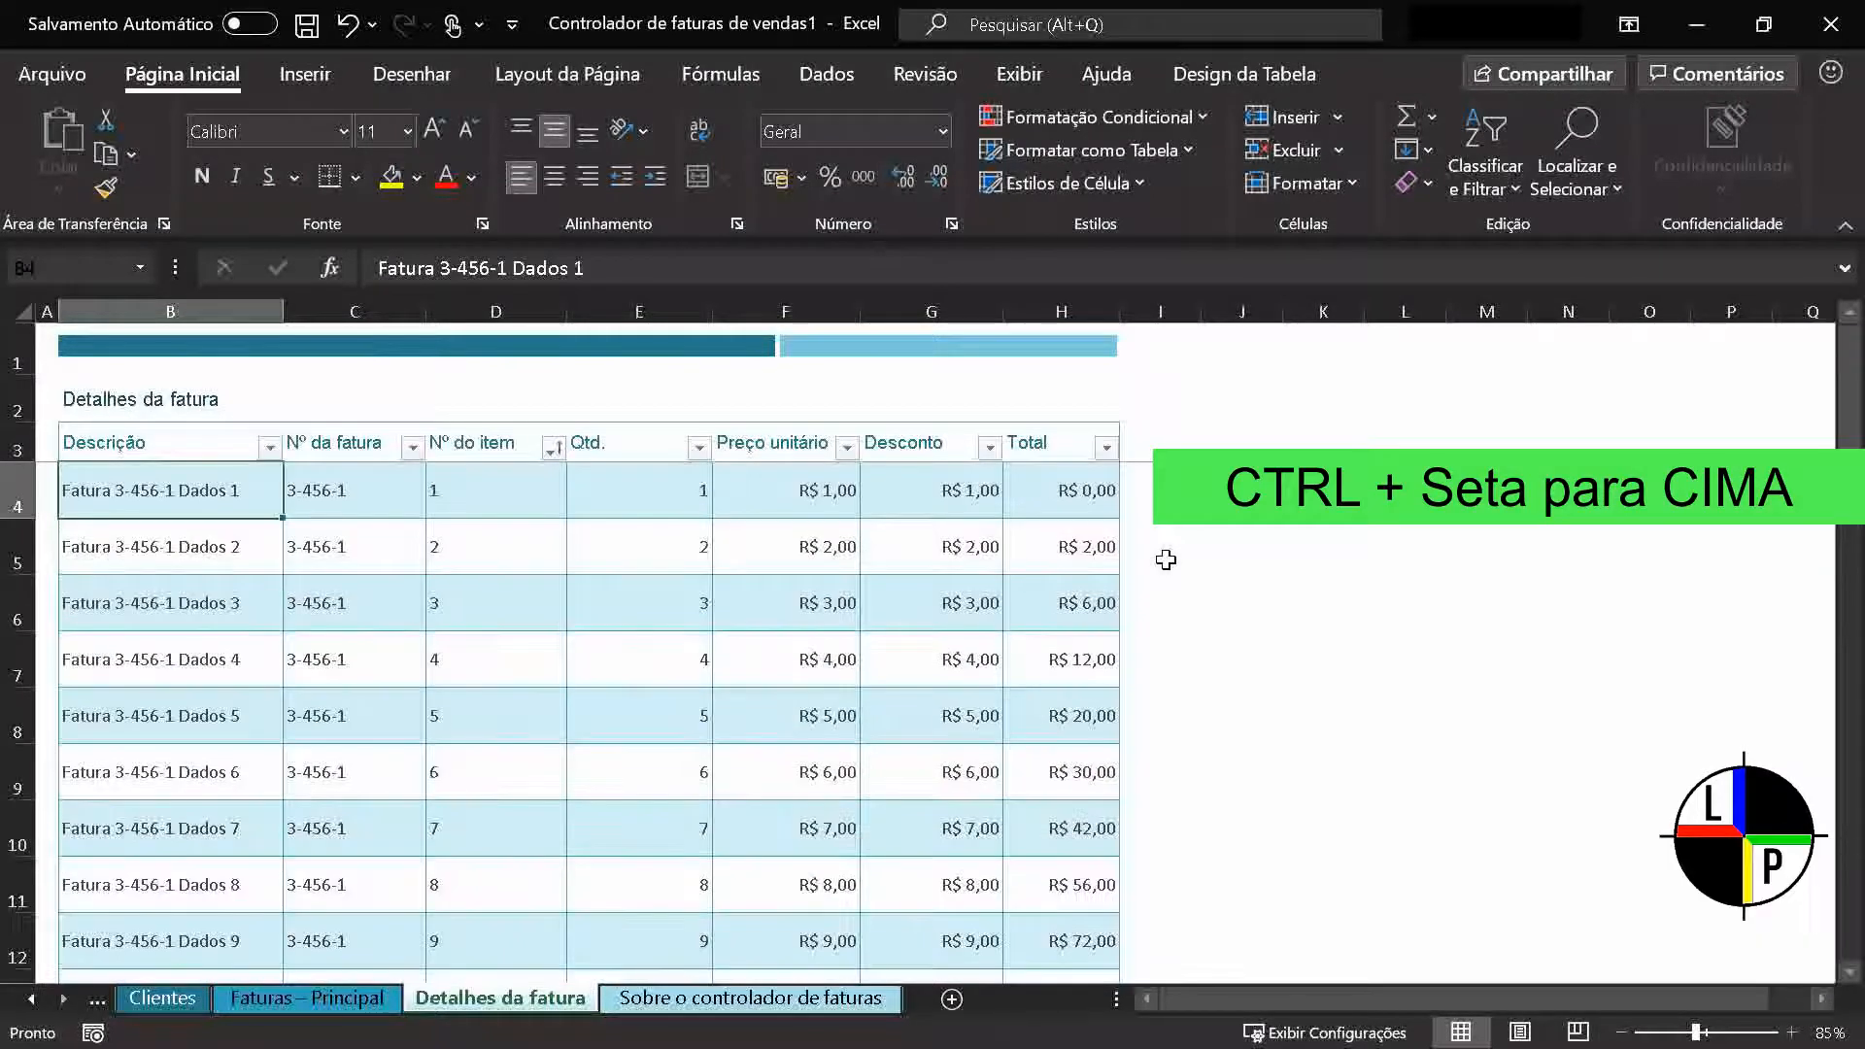
key("ctrl+Down")
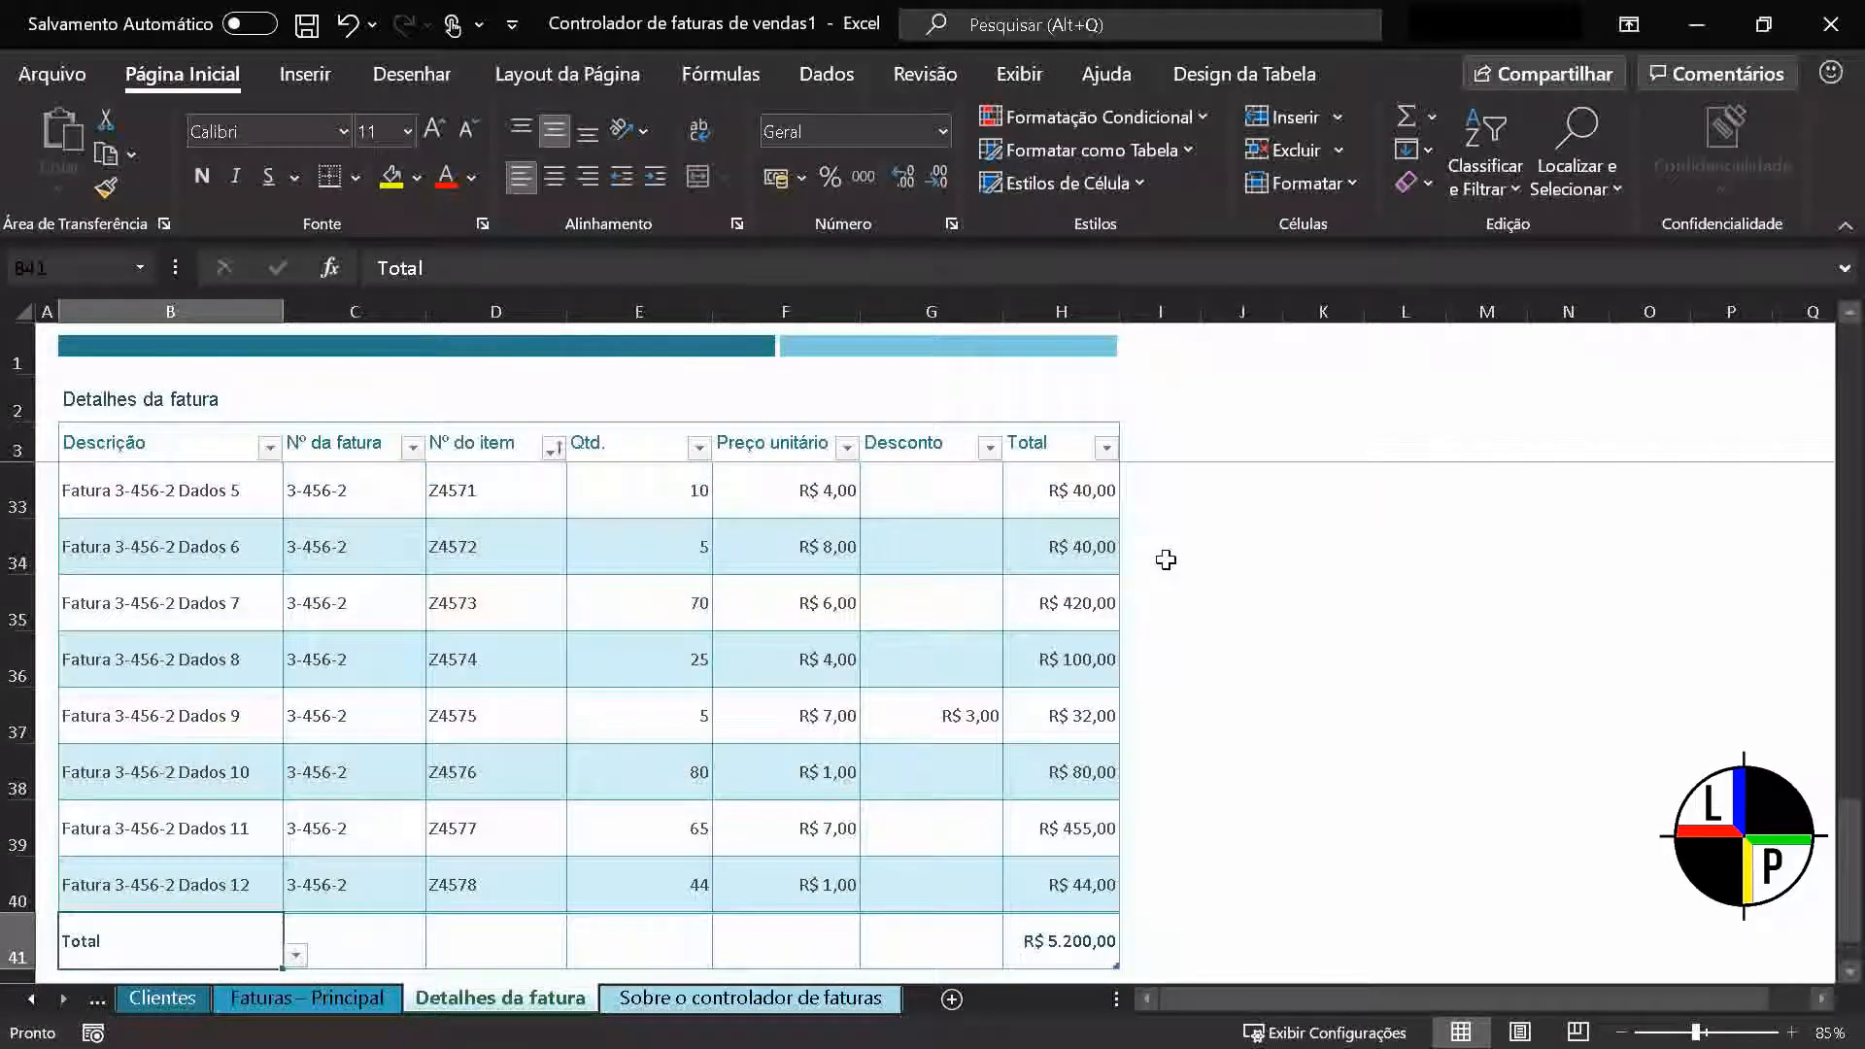
Jump back and forth between the first and last filled cells of the Total row, ending at H41
key("ctrl+Right")
key("ctrl+Left")
key("ctrl+Right")
key("ctrl+Left")
key("ctrl+Right")
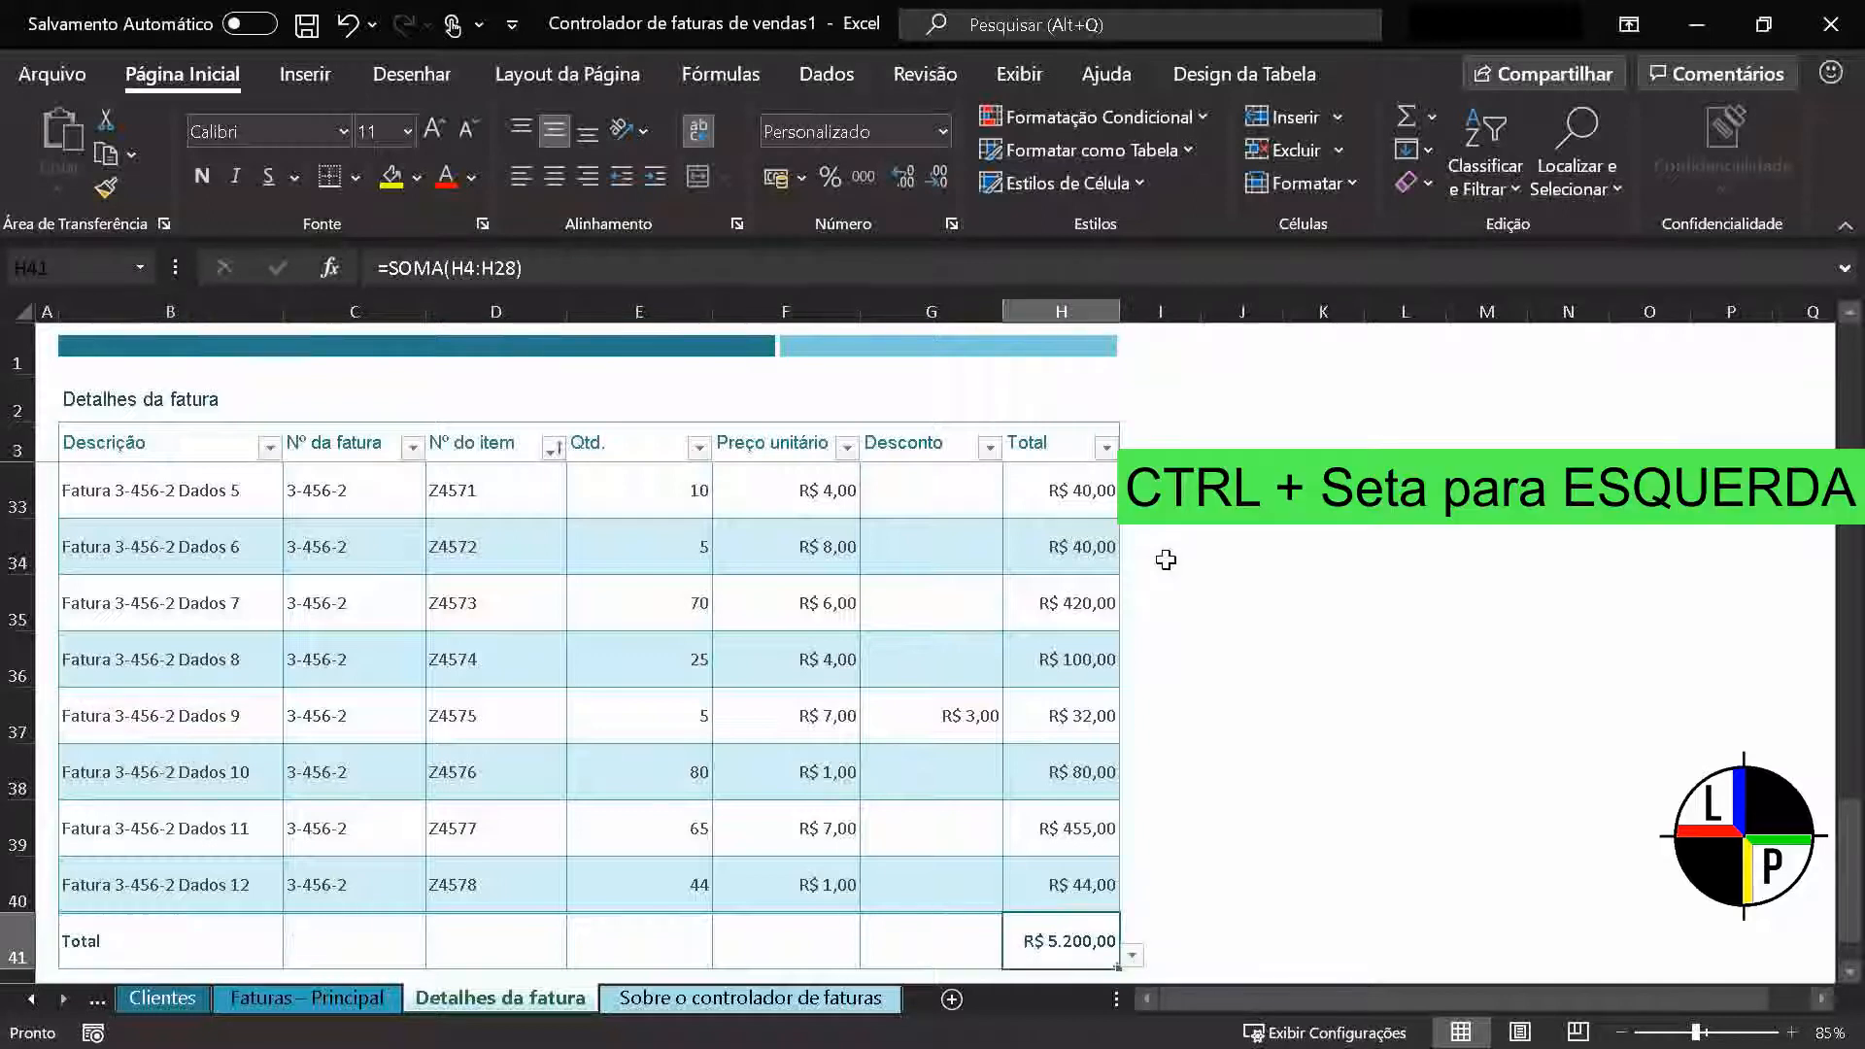
Move cell by cell back and forth along row 40 of the invoice table, ending at its Descrição cell
key("Up")
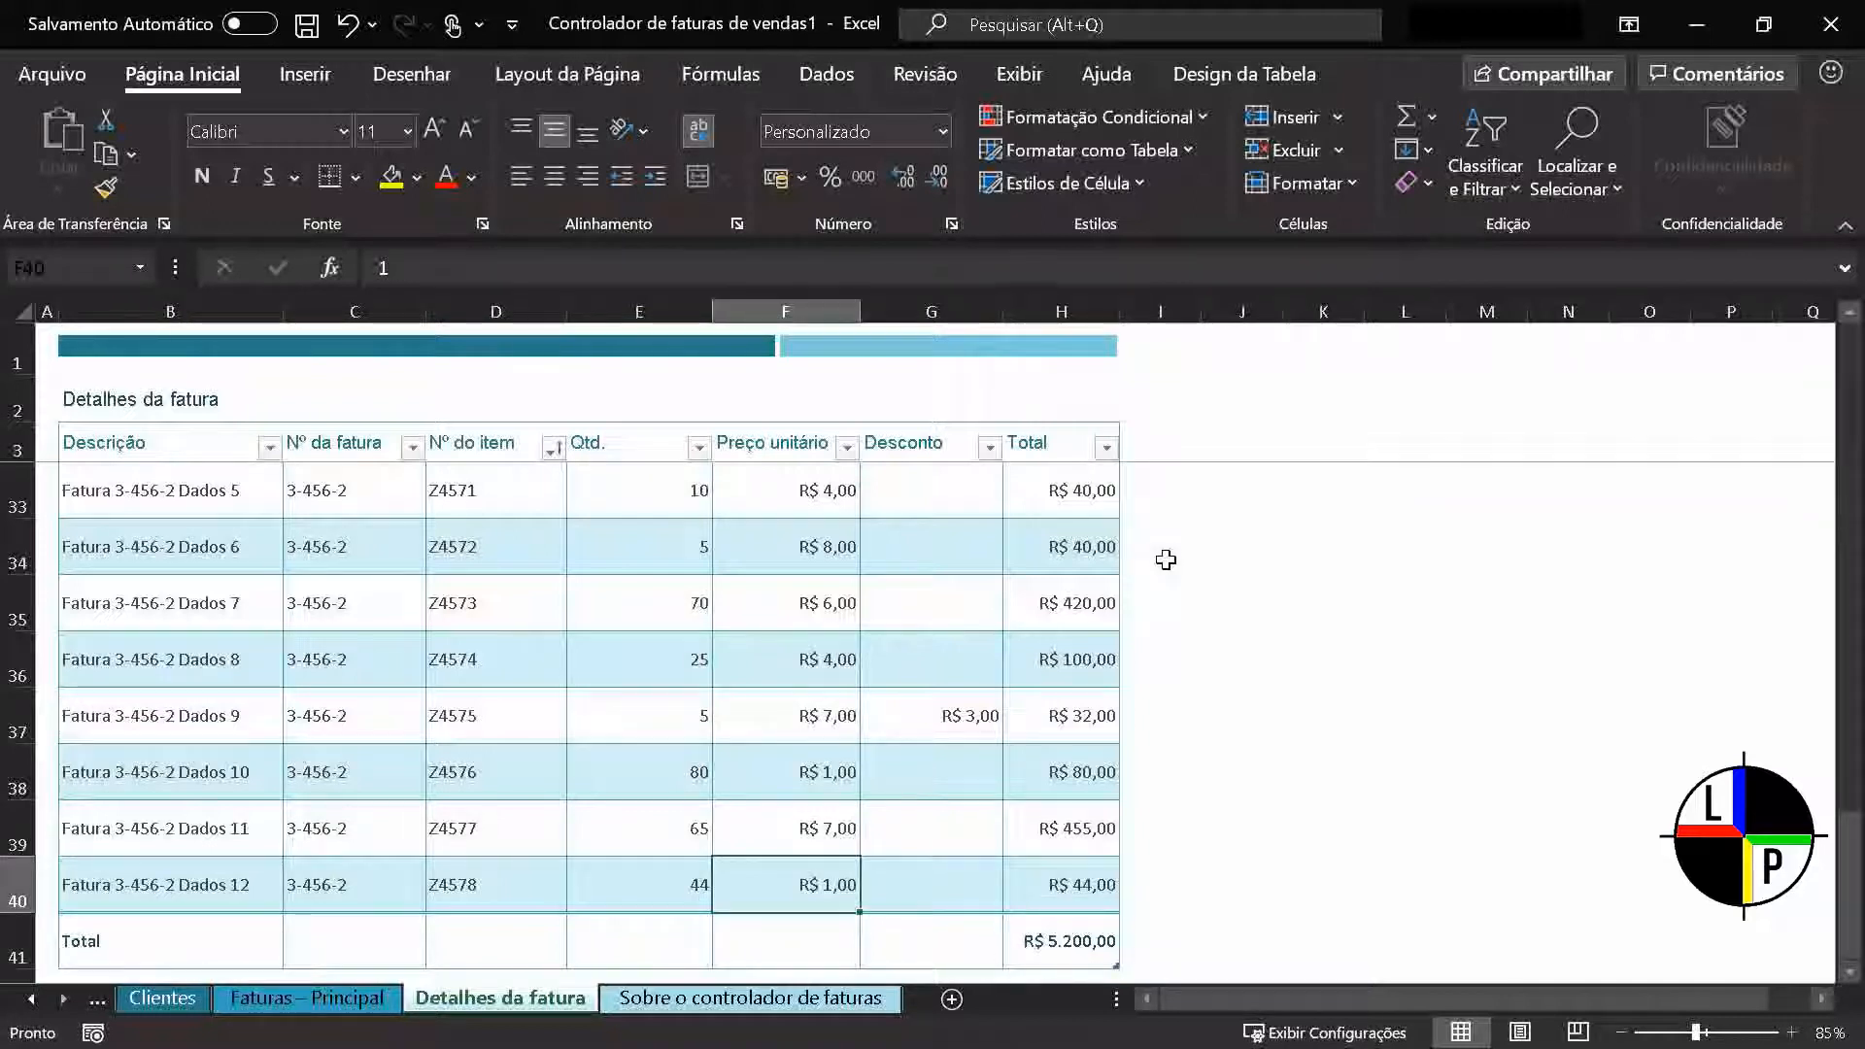
key("Left")
key("Left")
key("Right")
key("Right")
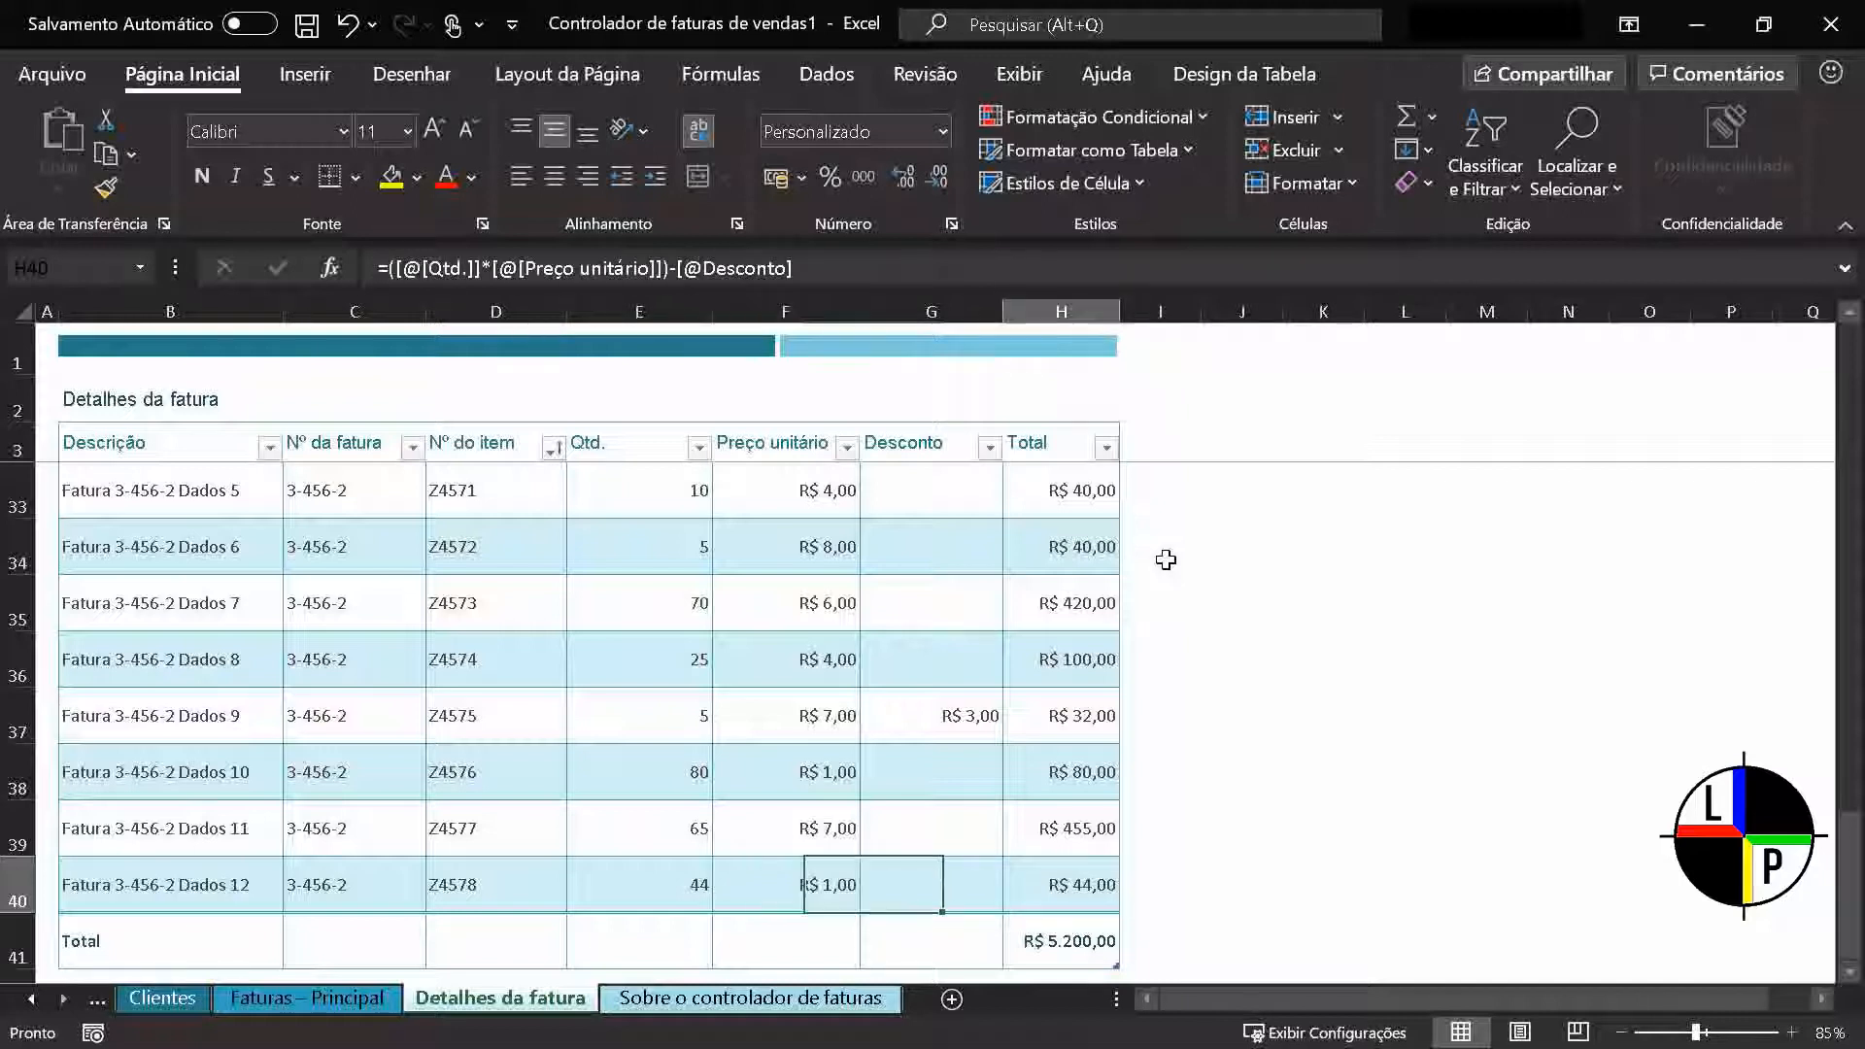
key("Left")
key("Left")
key("Left")
key("Left")
key("Left")
key("Left")
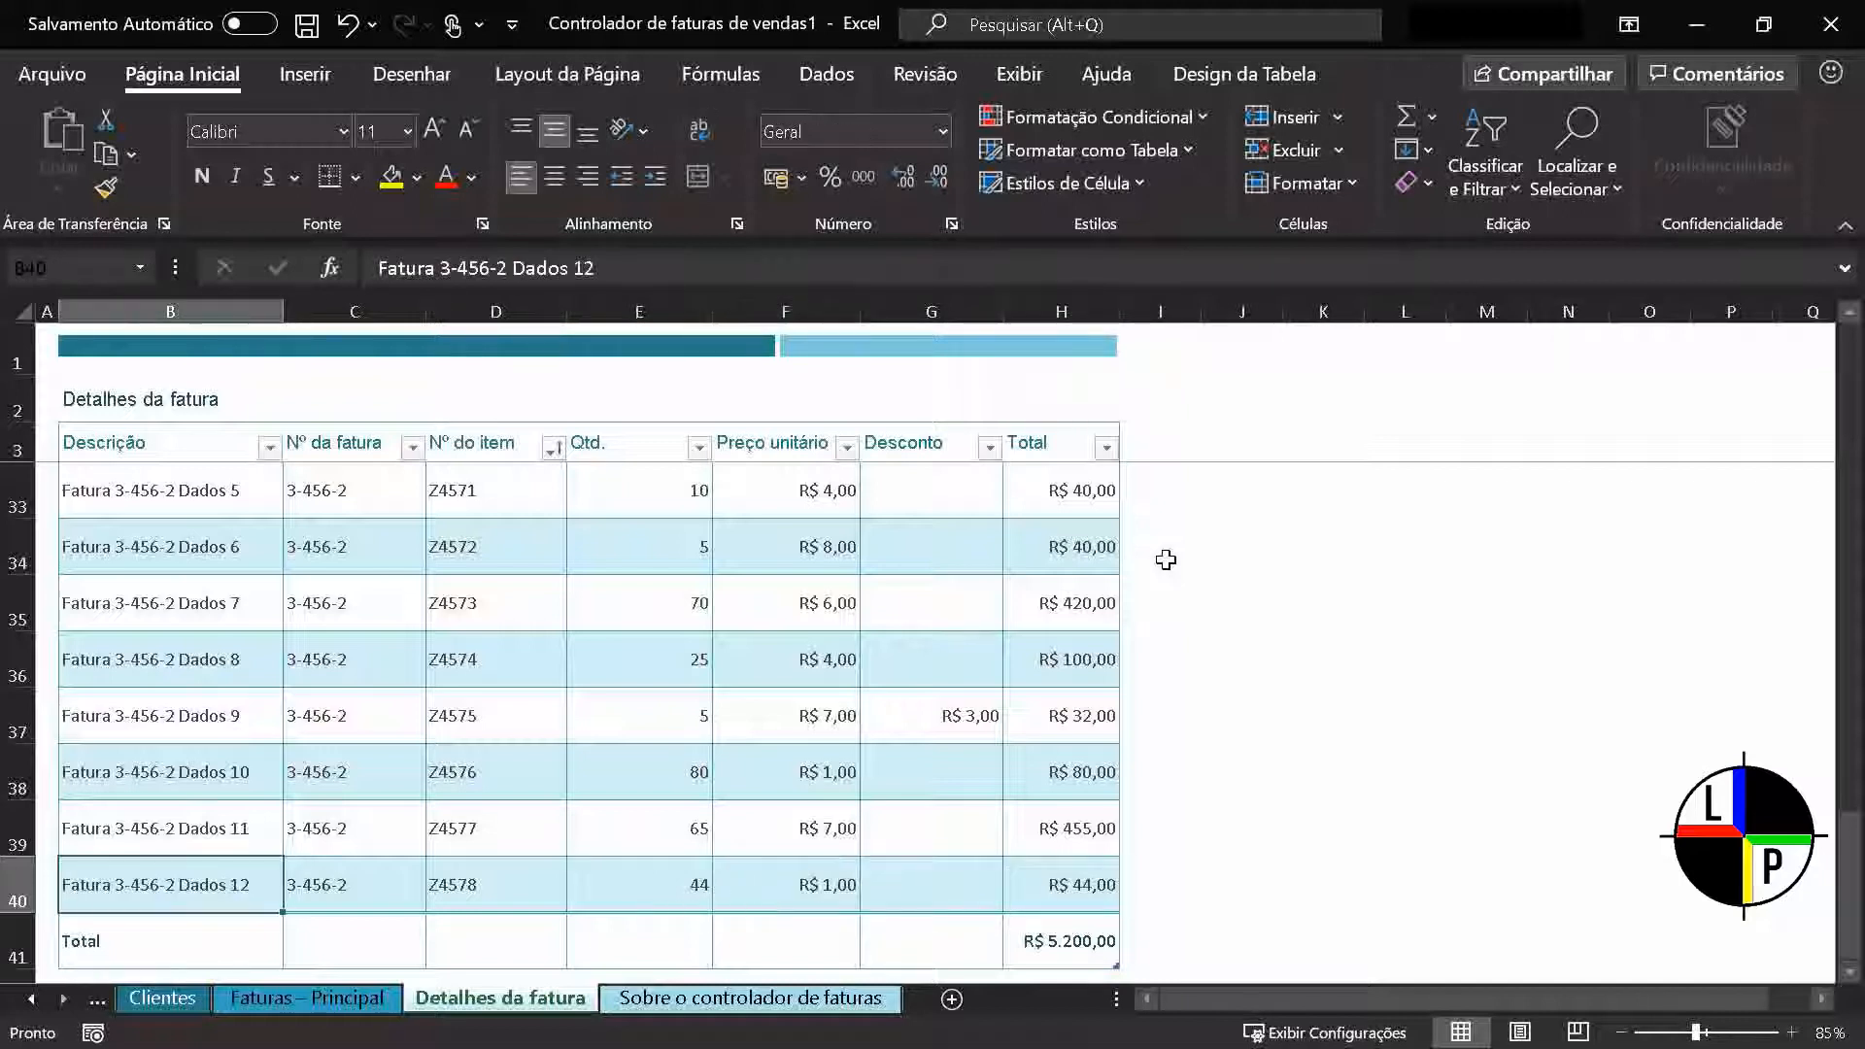
key("Right")
key("Right")
key("Right")
key("Right")
key("Right")
key("Right")
key("Left")
key("Left")
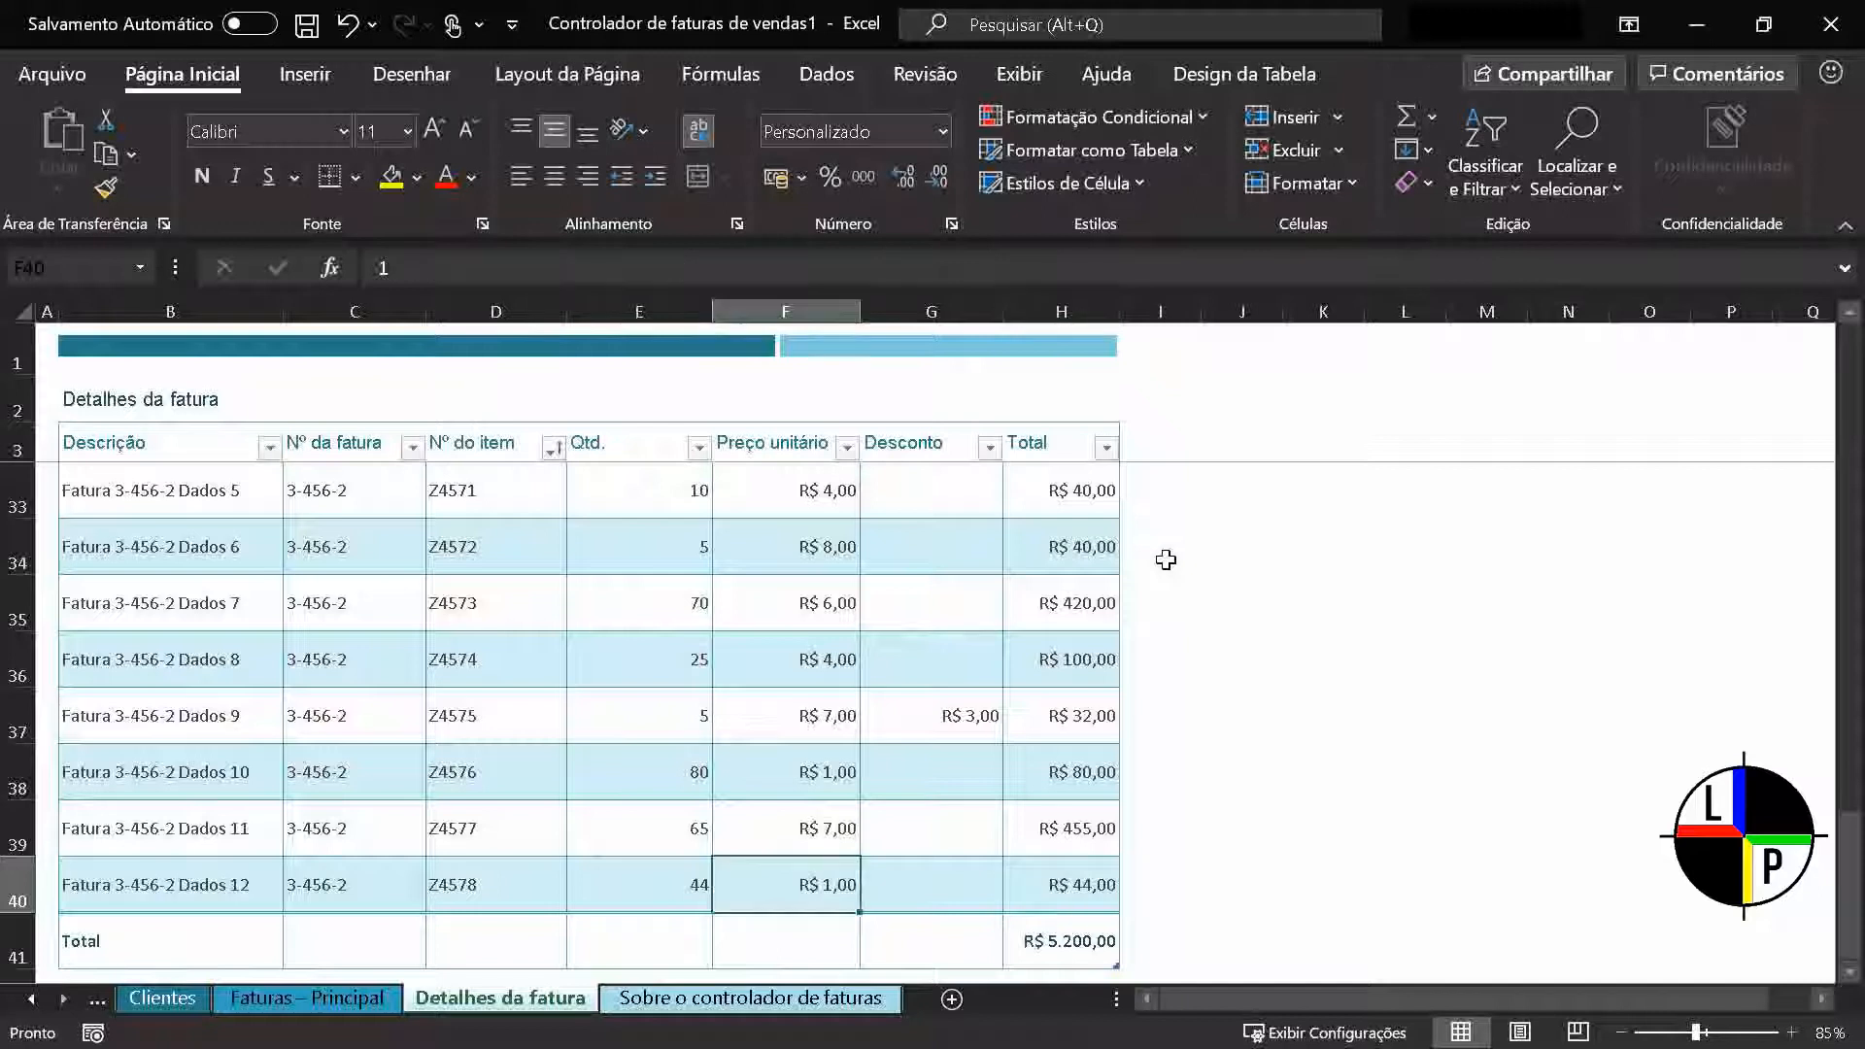
key("Left")
key("Left")
key("Left")
key("Left")
Return to the first data row of the invoice table and jump down the Nº da fatura column from C4
key("ctrl+Up")
key("Down")
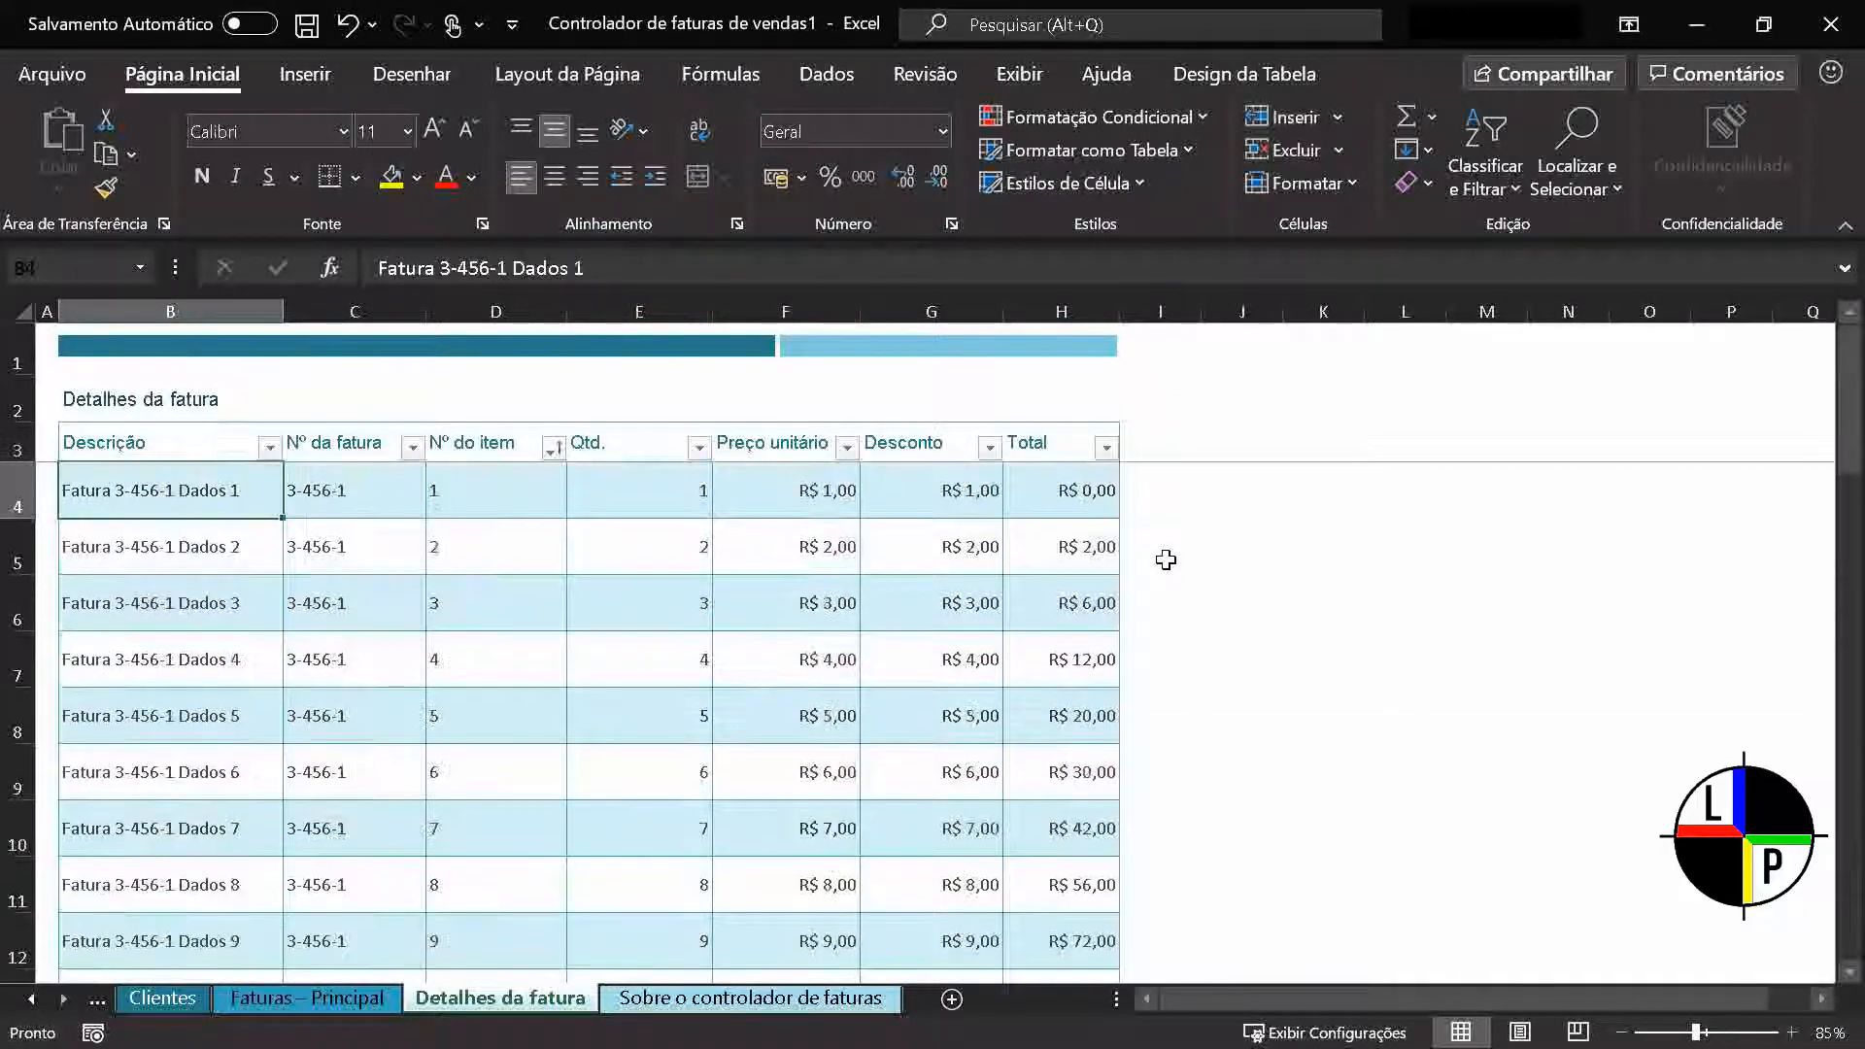
key("Right")
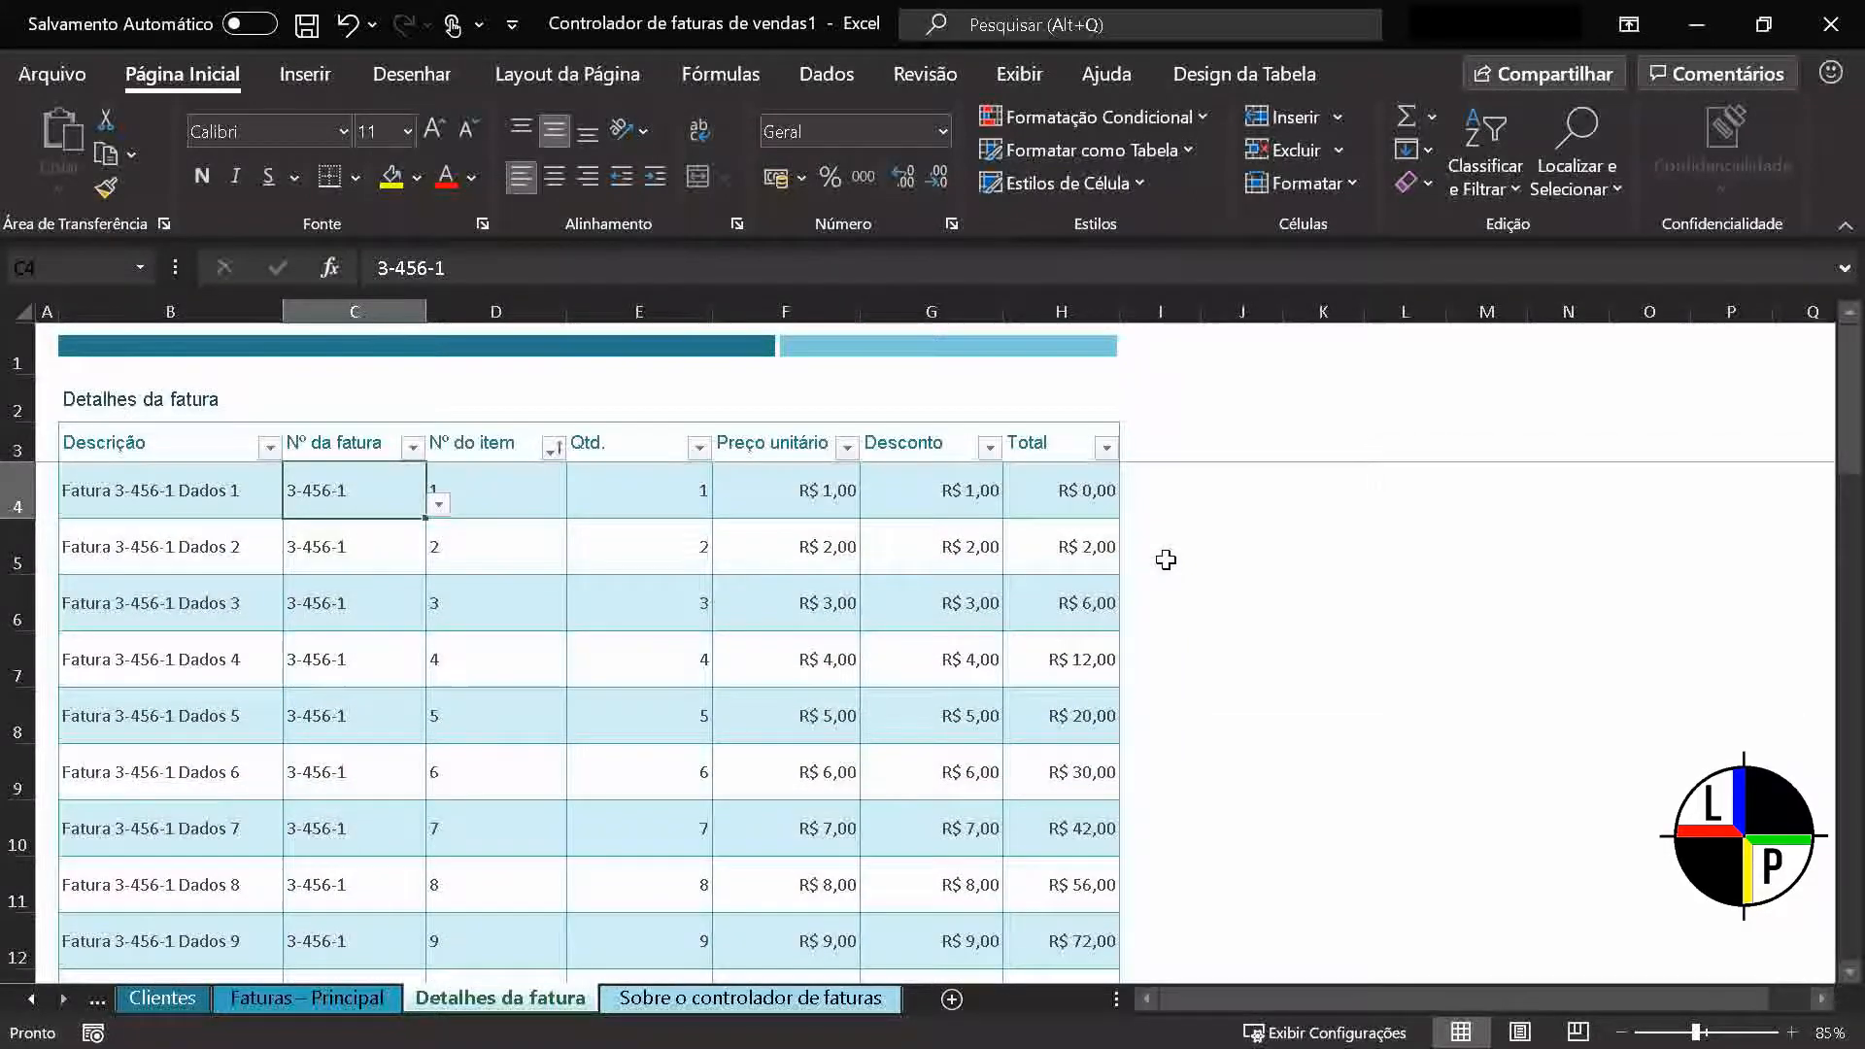
key("ctrl+Down")
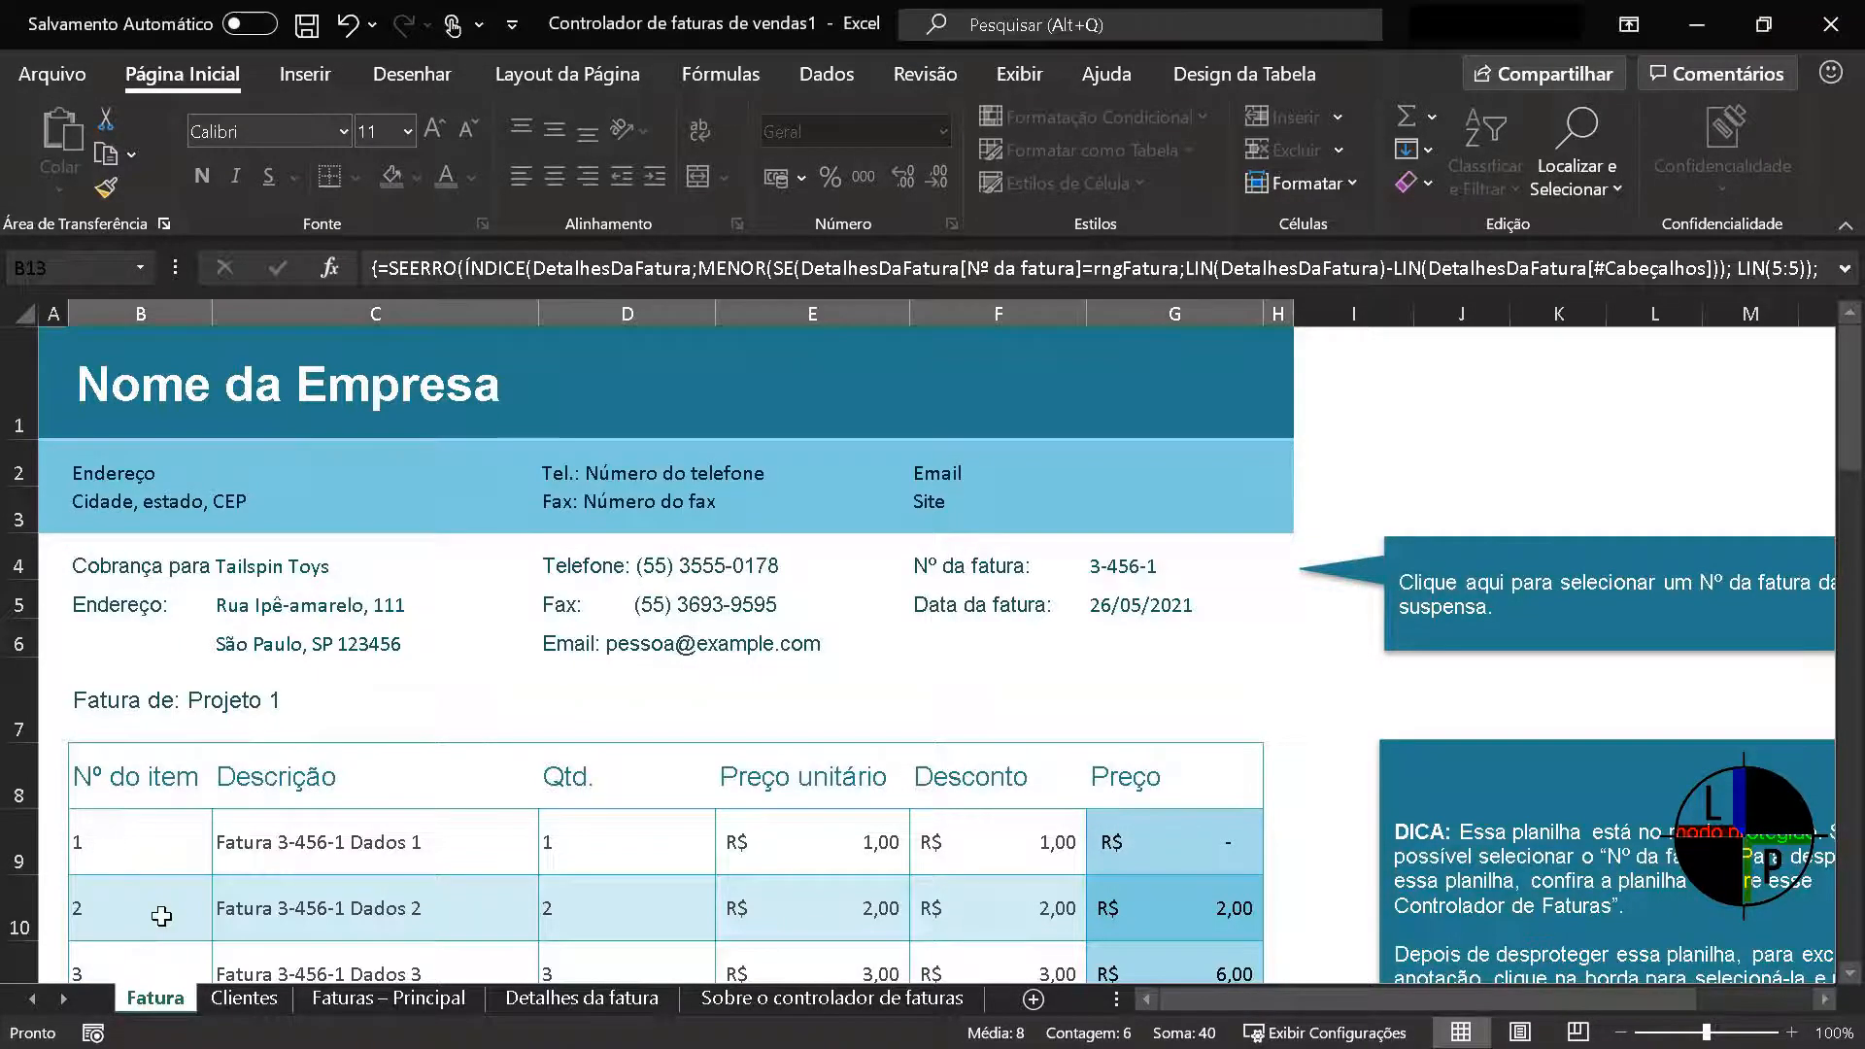
Set the Fatura sheet's tab colour to standard red and switch to the Clientes sheet
right_click(180, 1015)
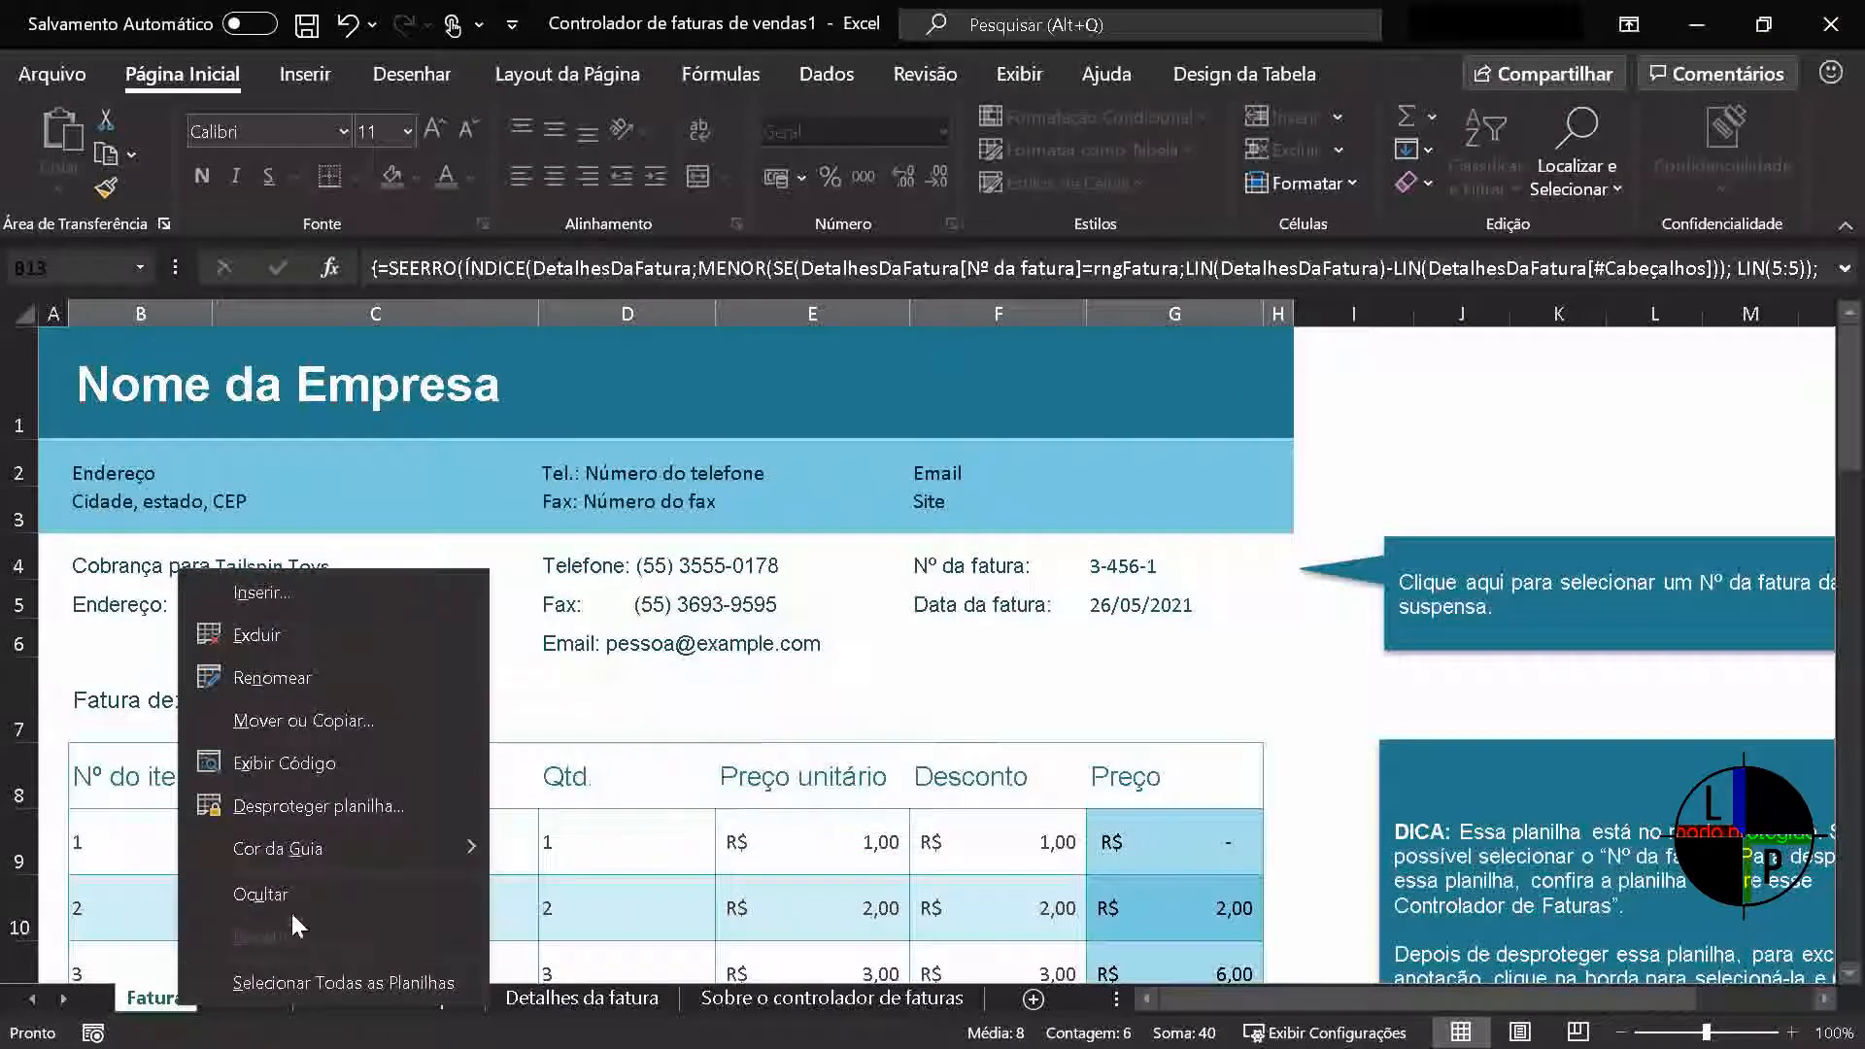
mouse_move(435, 848)
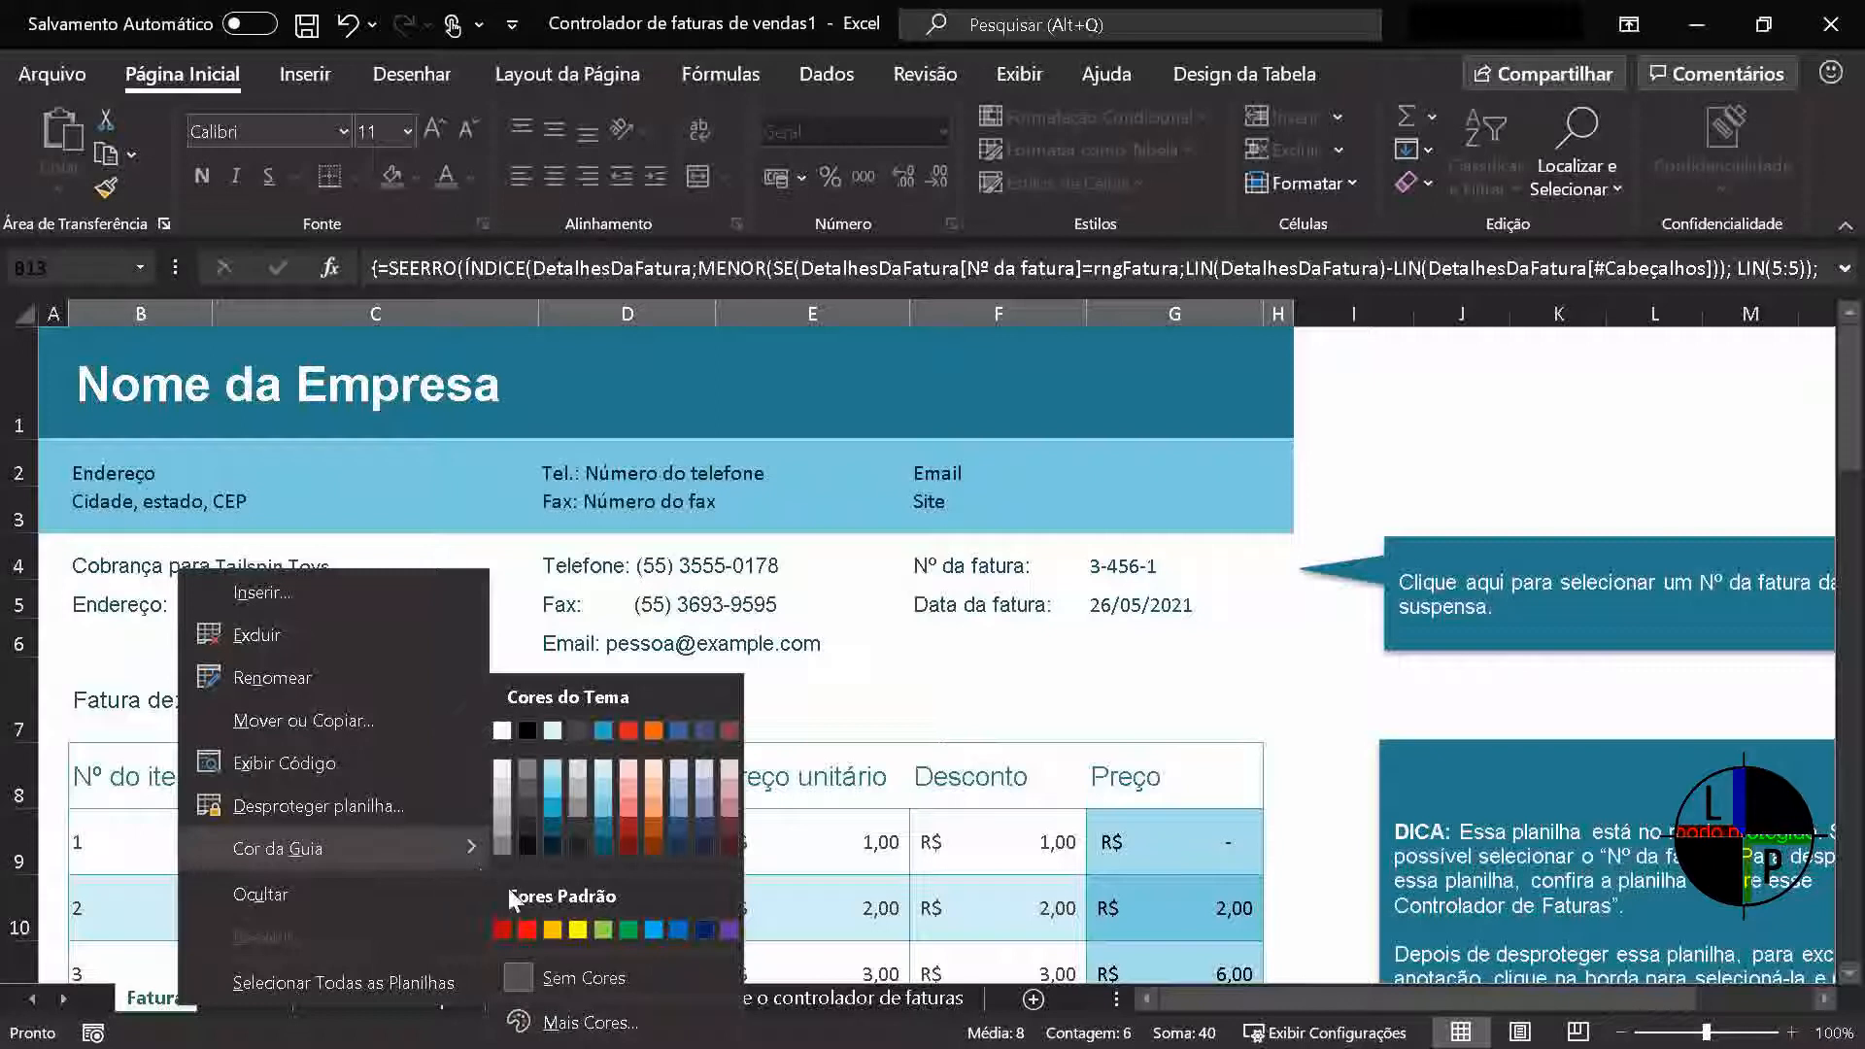
left_click(527, 929)
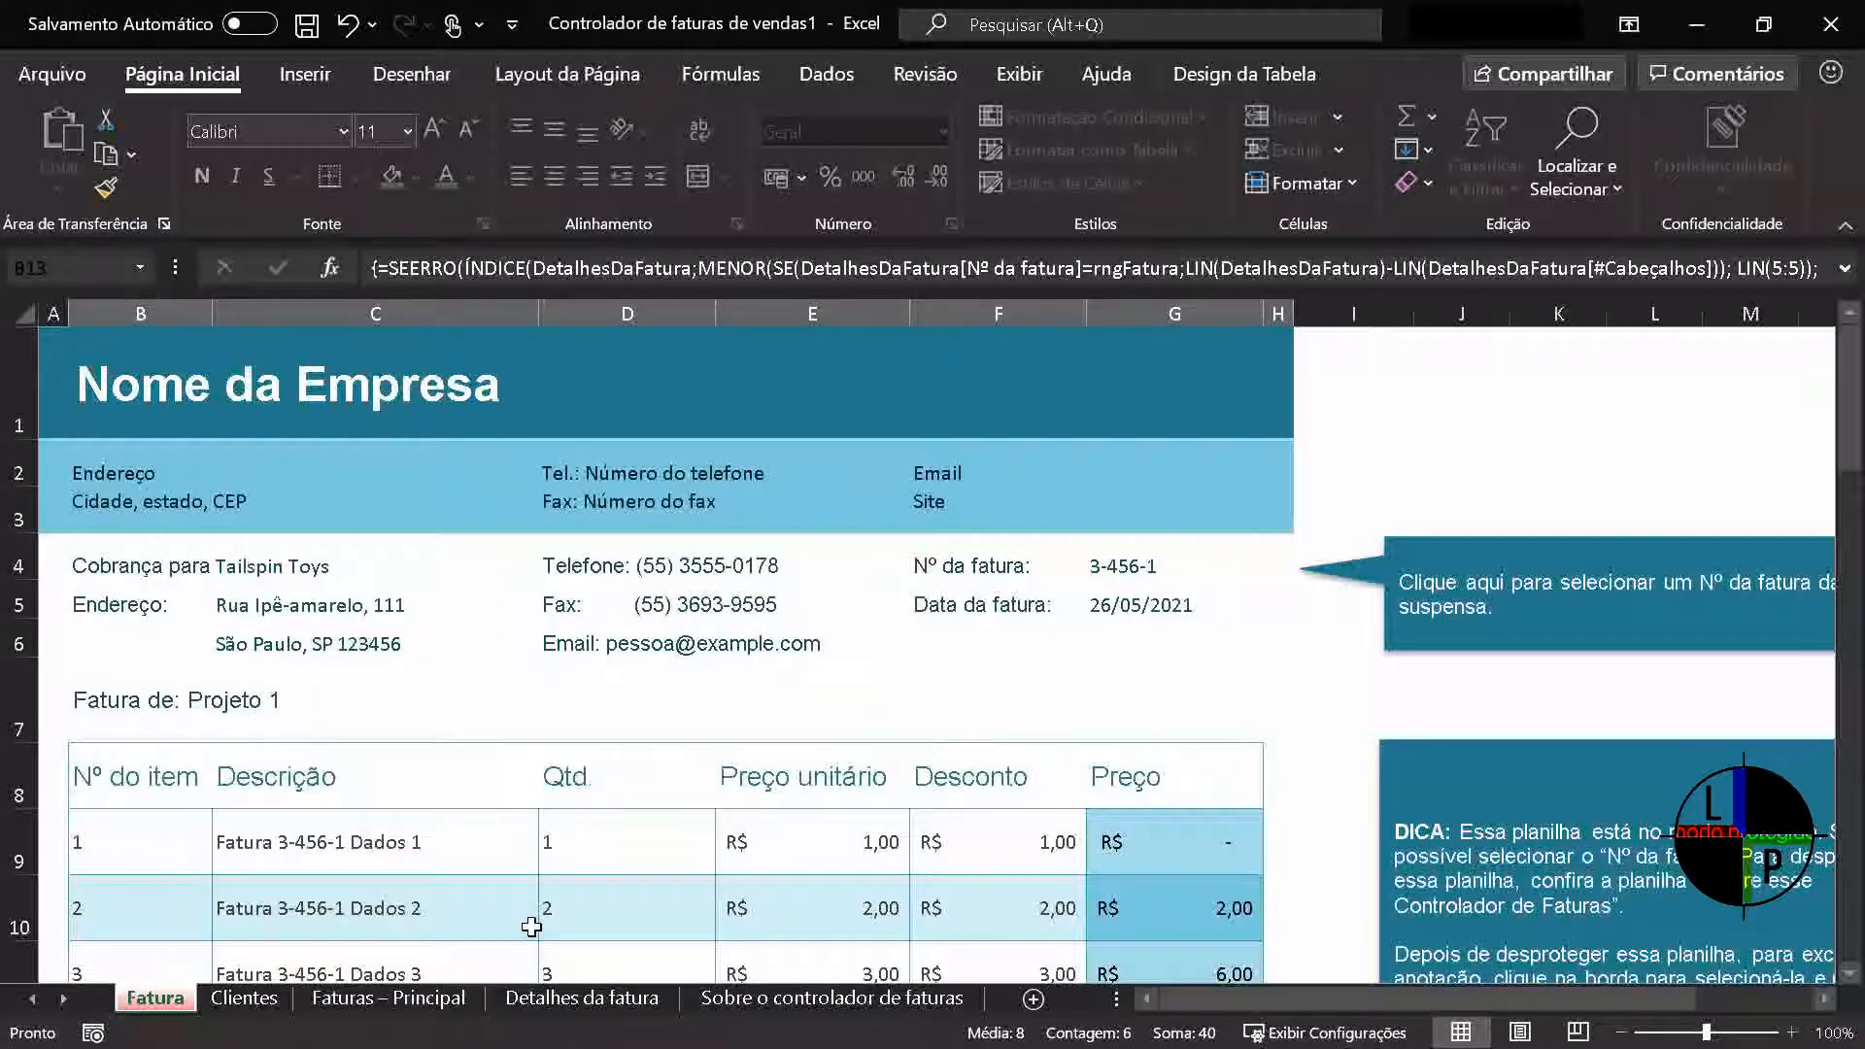
left_click(245, 998)
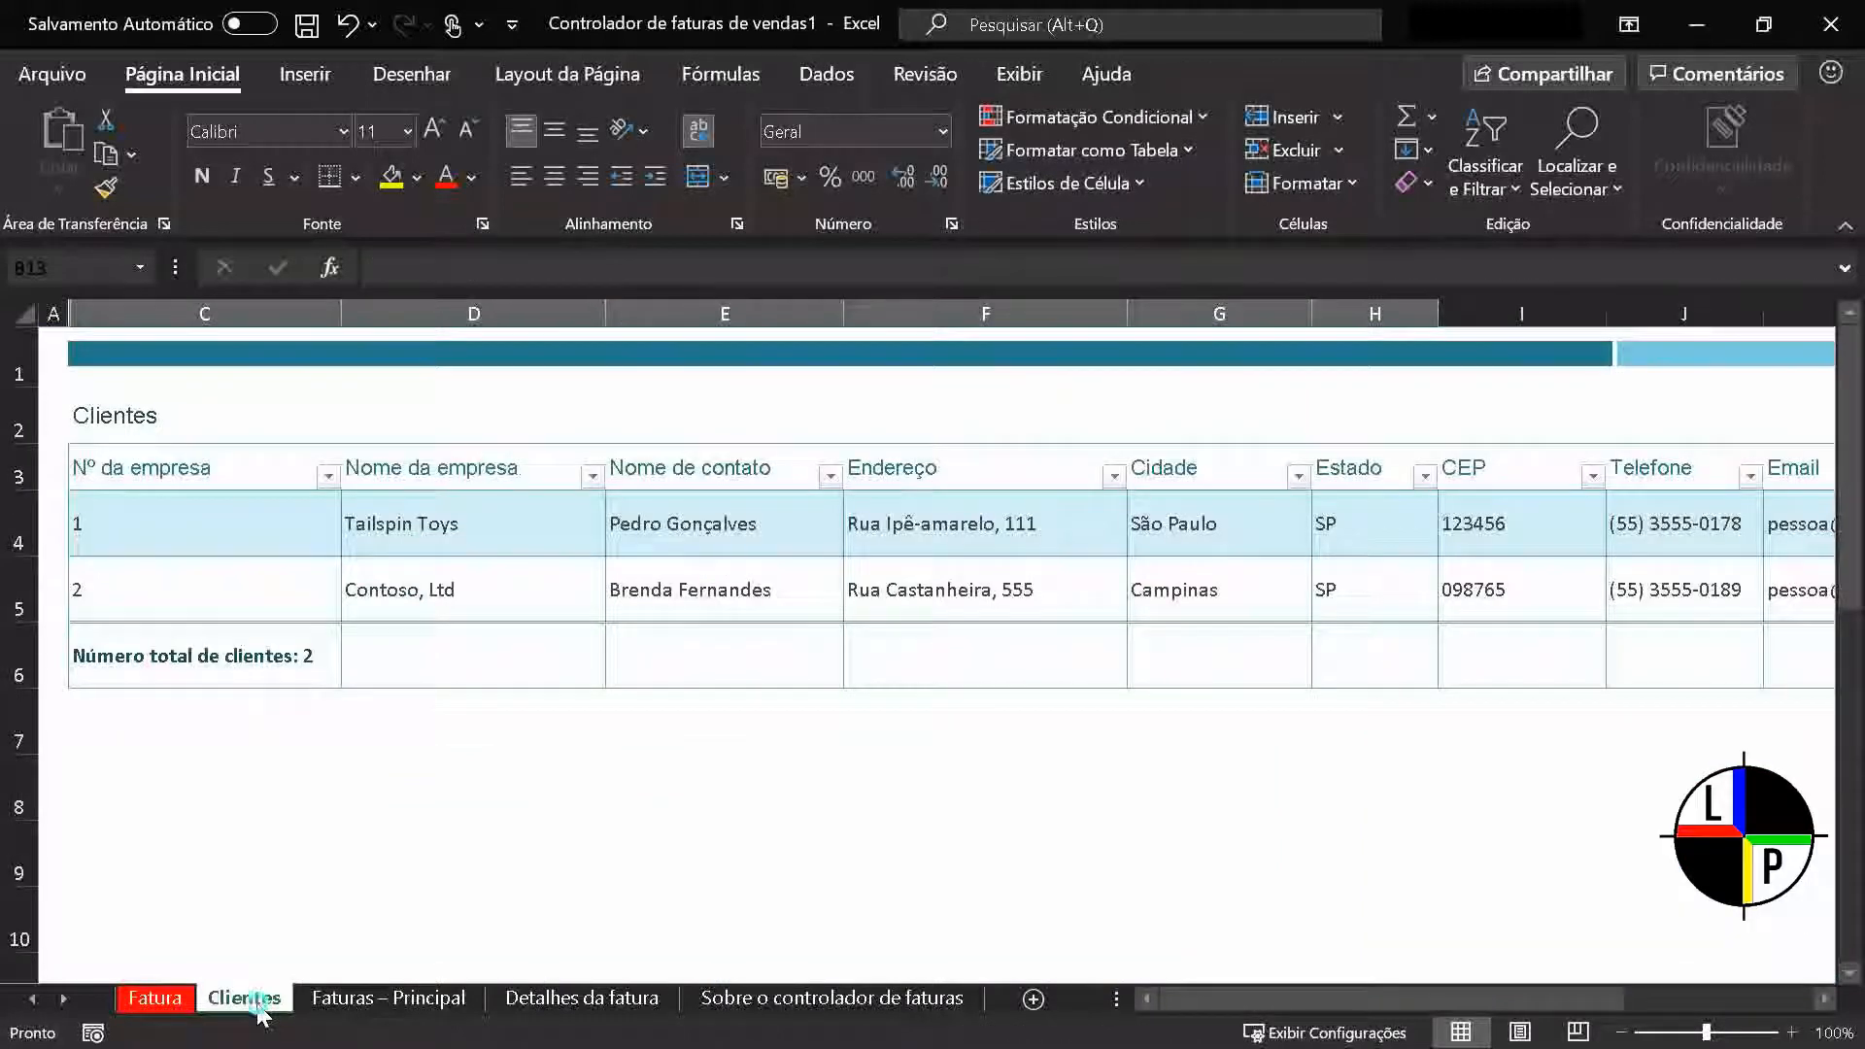
Set the Clientes sheet's tab colour to standard yellow
right_click(260, 1013)
mouse_move(524, 864)
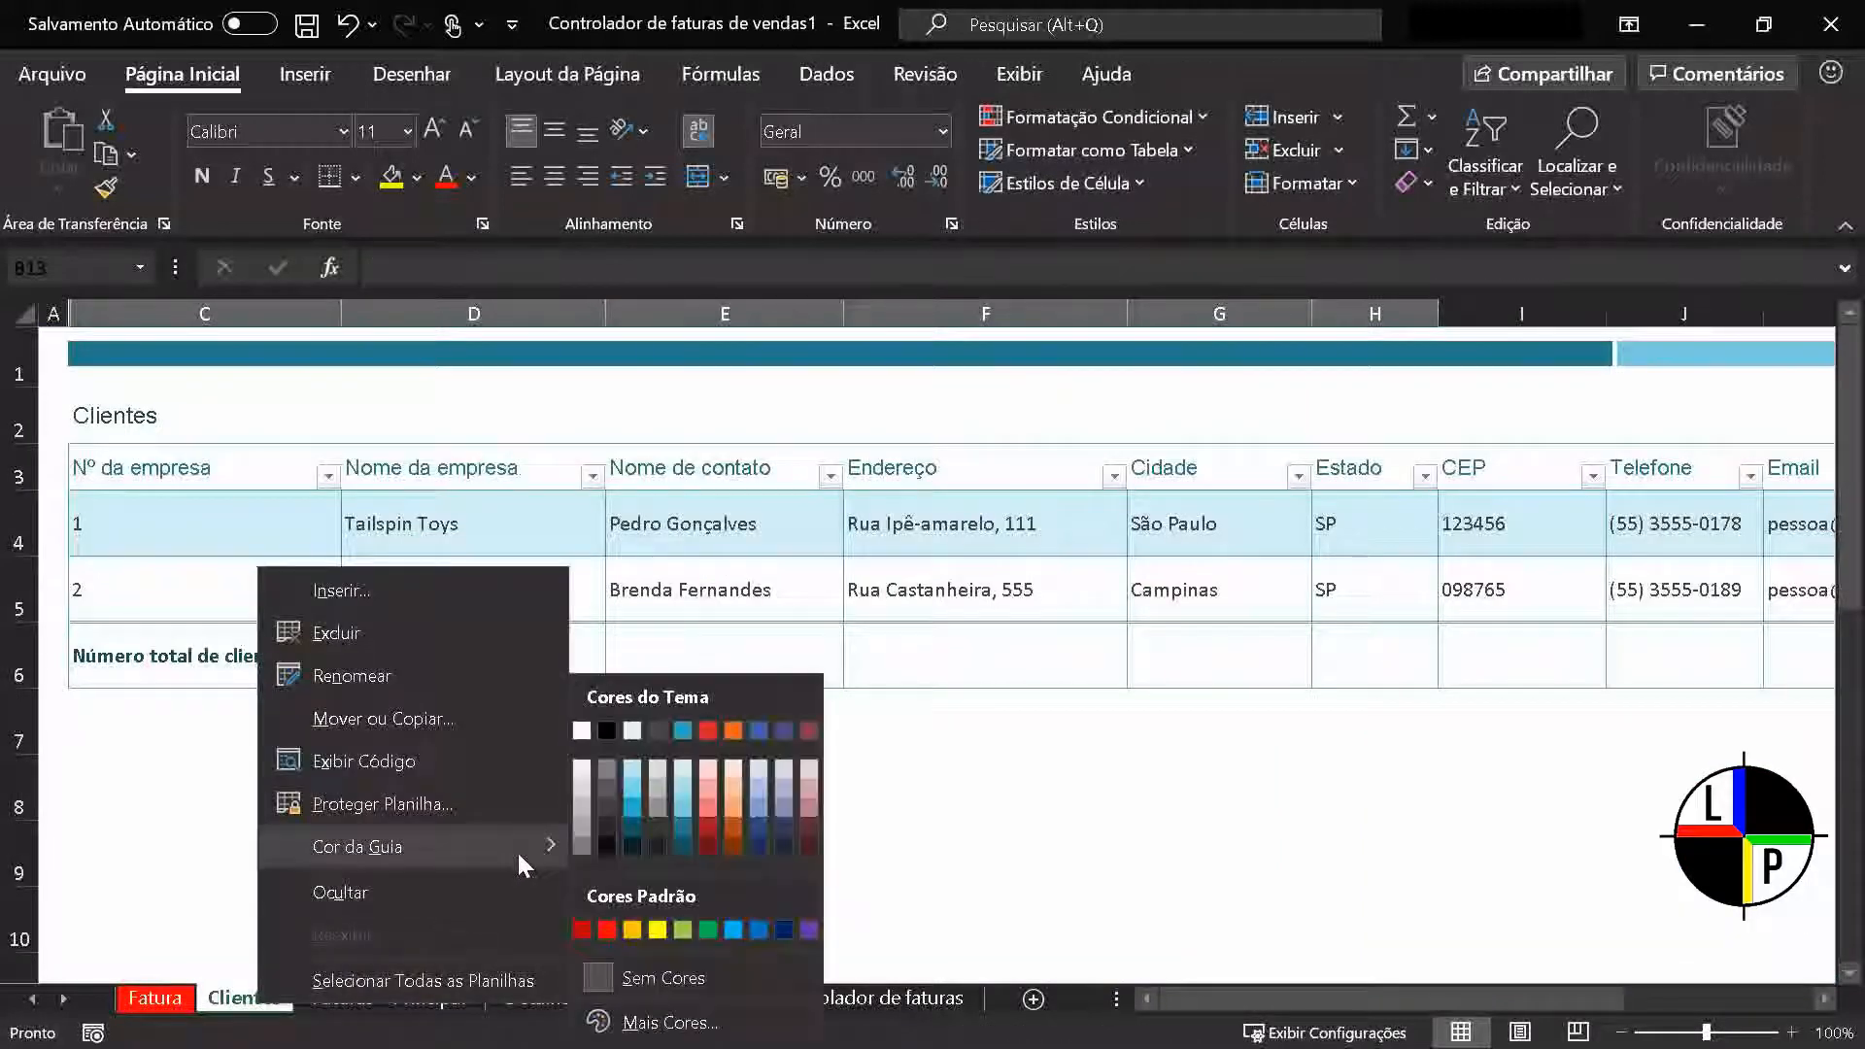
left_click(657, 930)
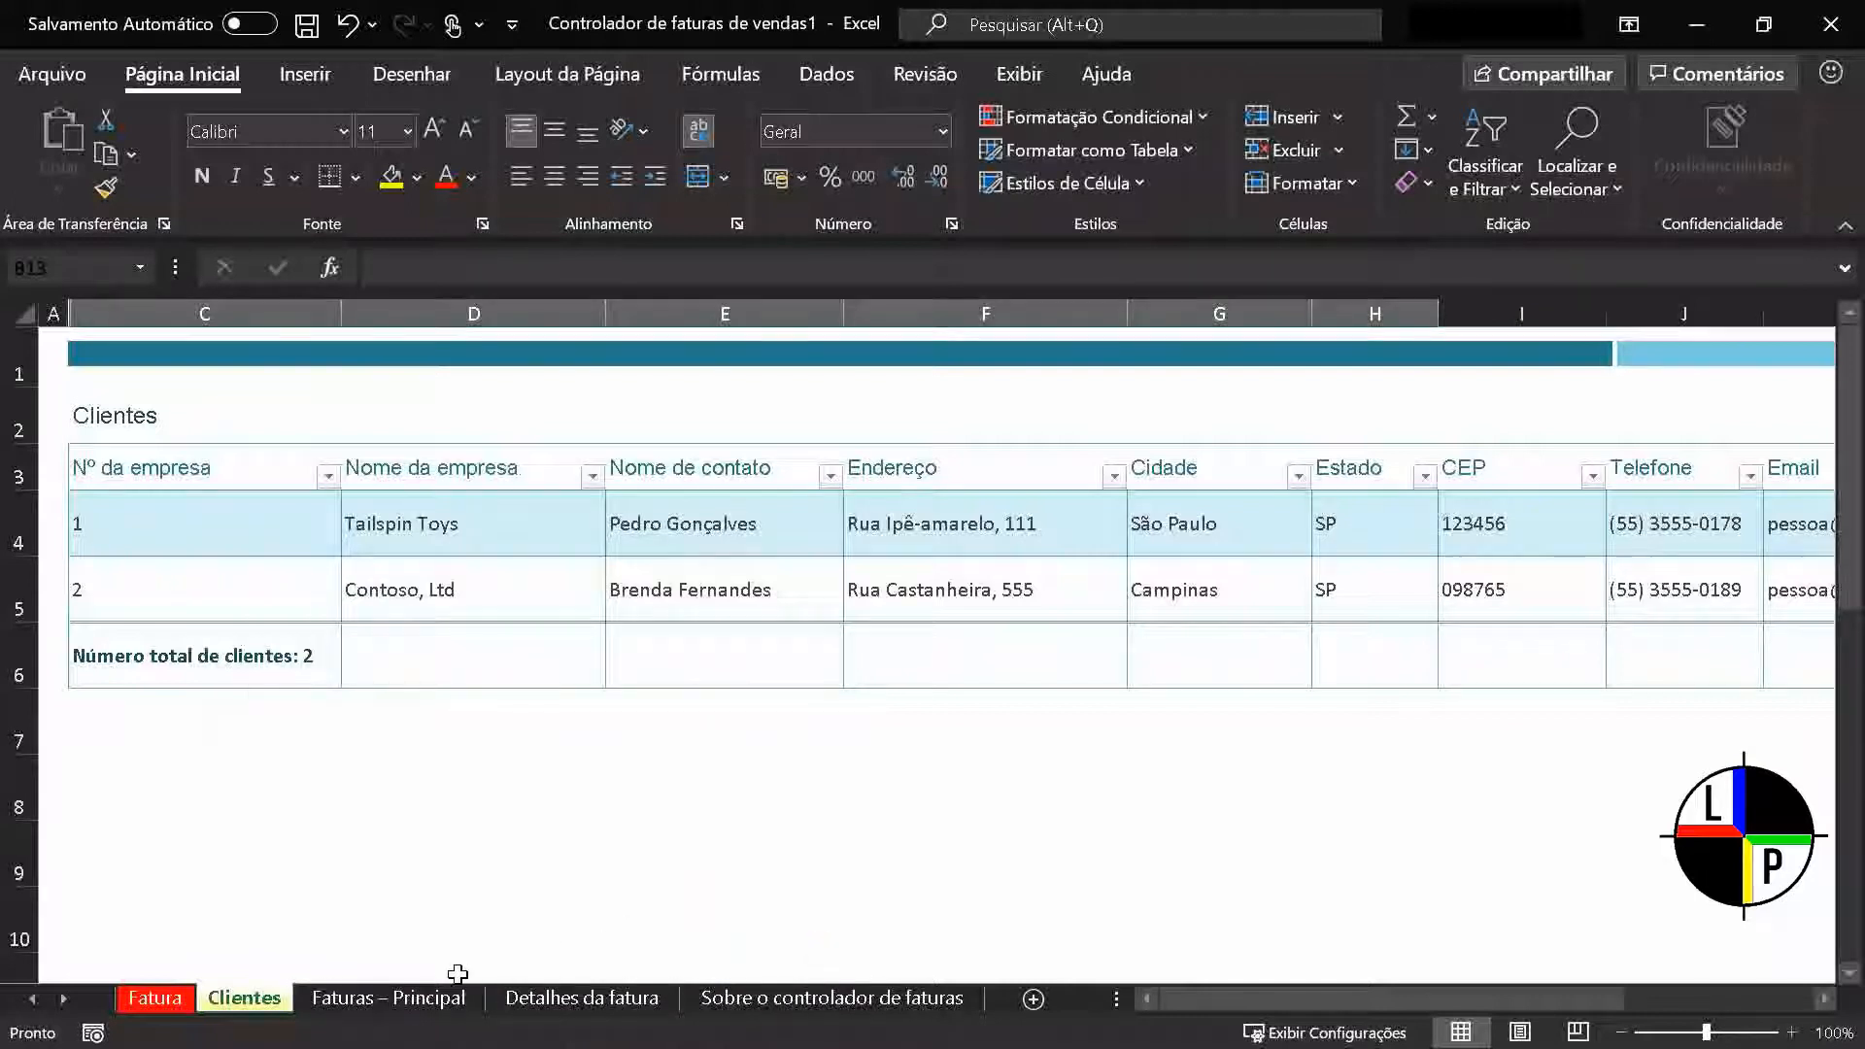
Set the Faturas – Principal sheet's tab colour to standard light blue
left_click(427, 1000)
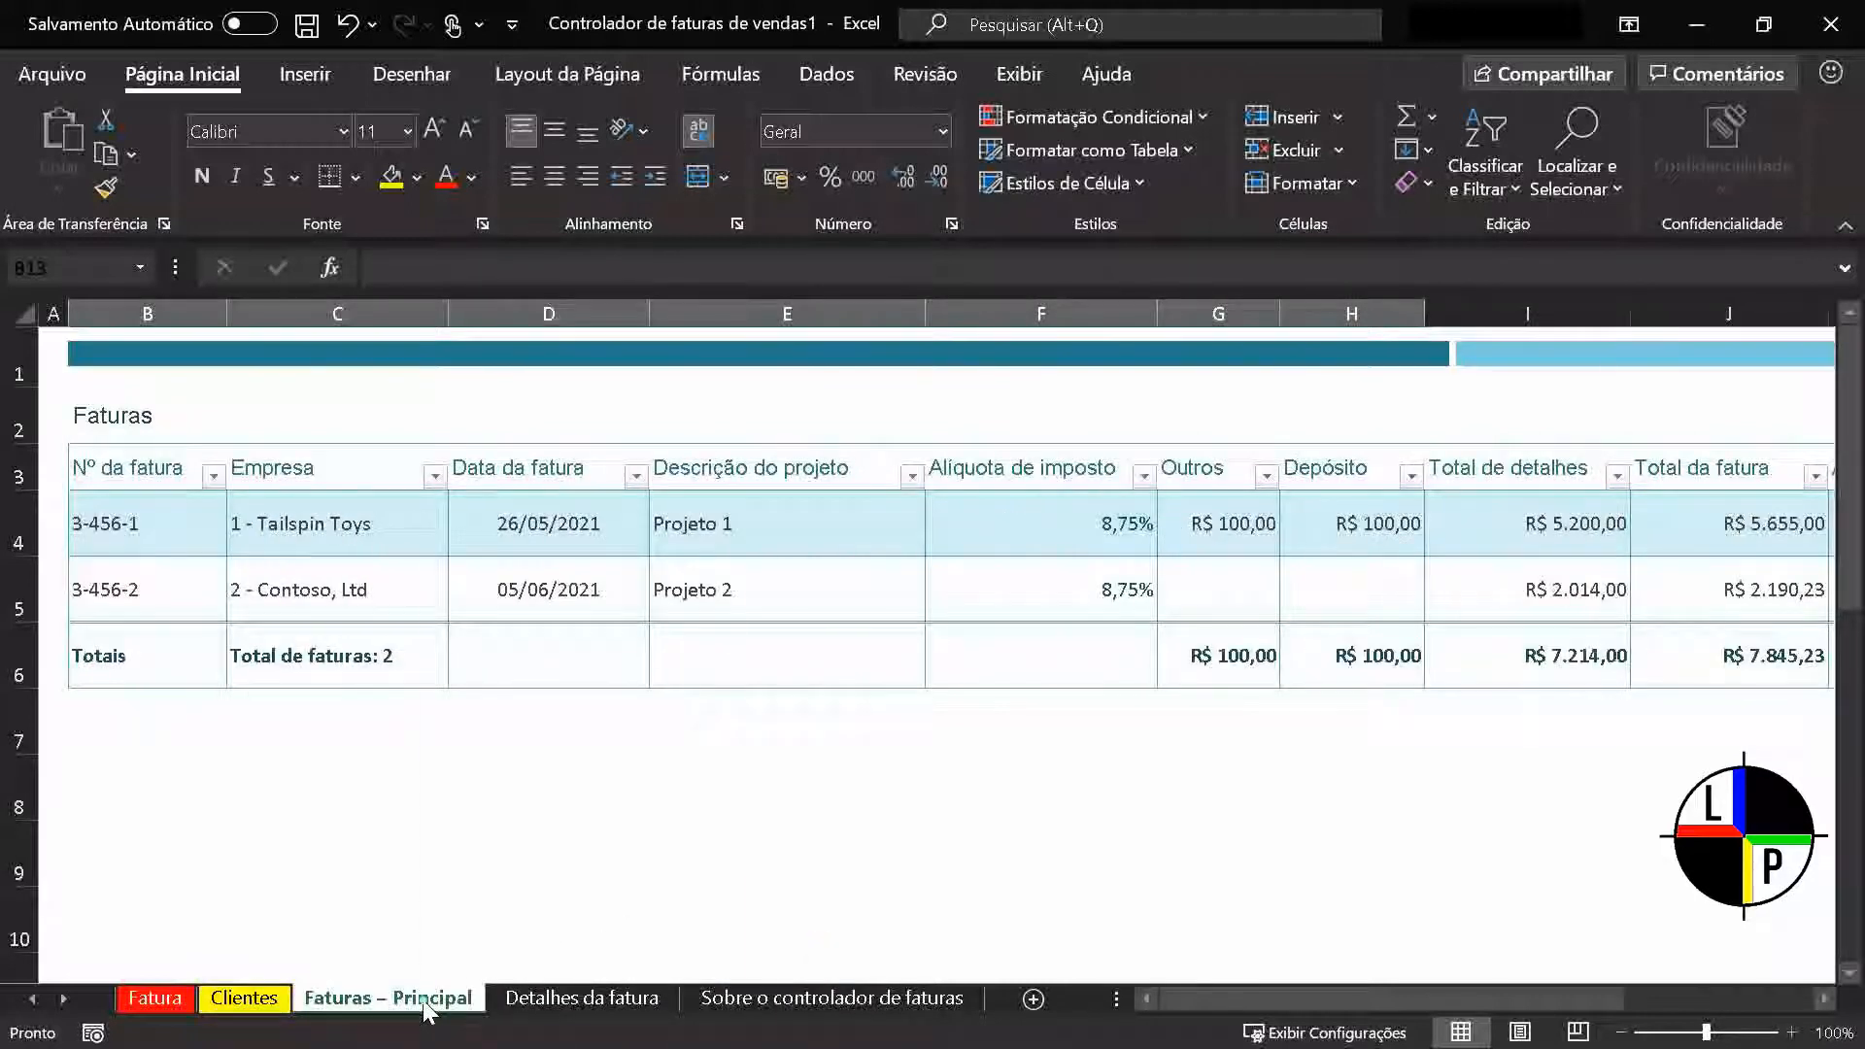
right_click(427, 1010)
mouse_move(654, 854)
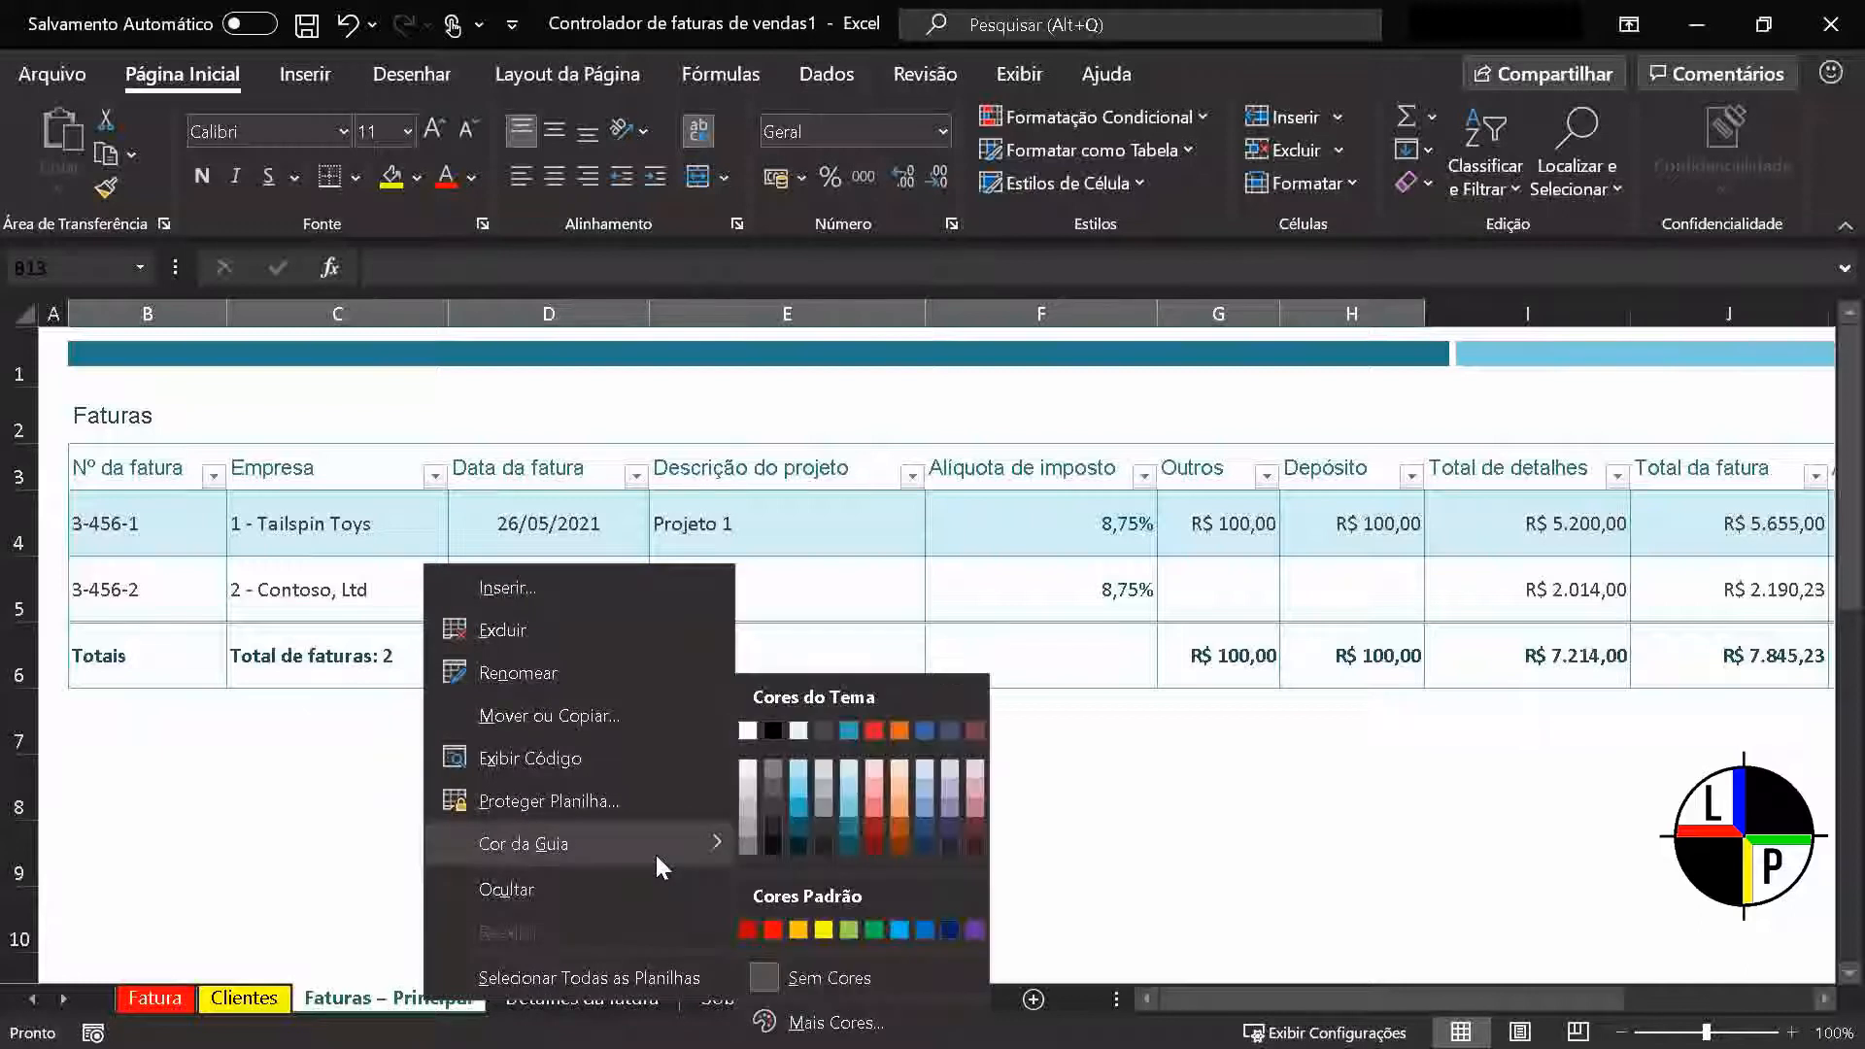
left_click(897, 930)
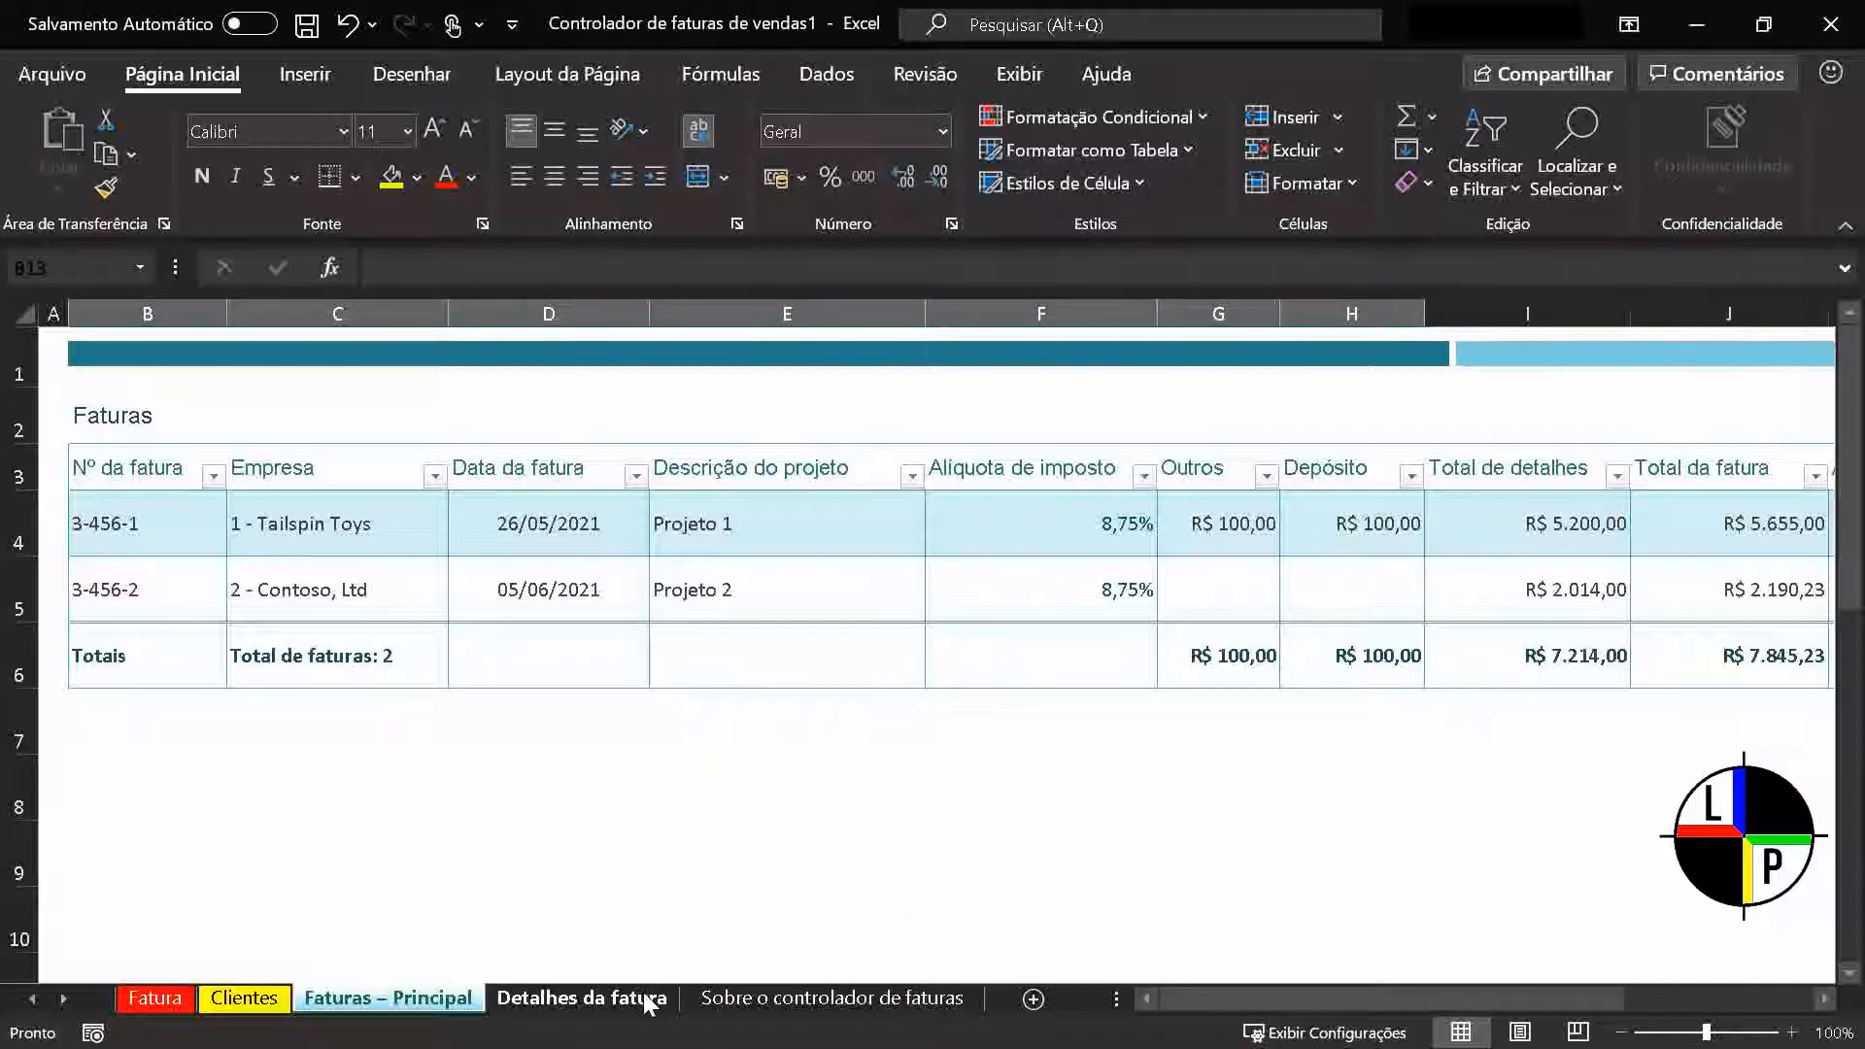
Set the tab colour of the Sobre o controlador de faturas sheet to standard green
left_click(729, 995)
right_click(728, 992)
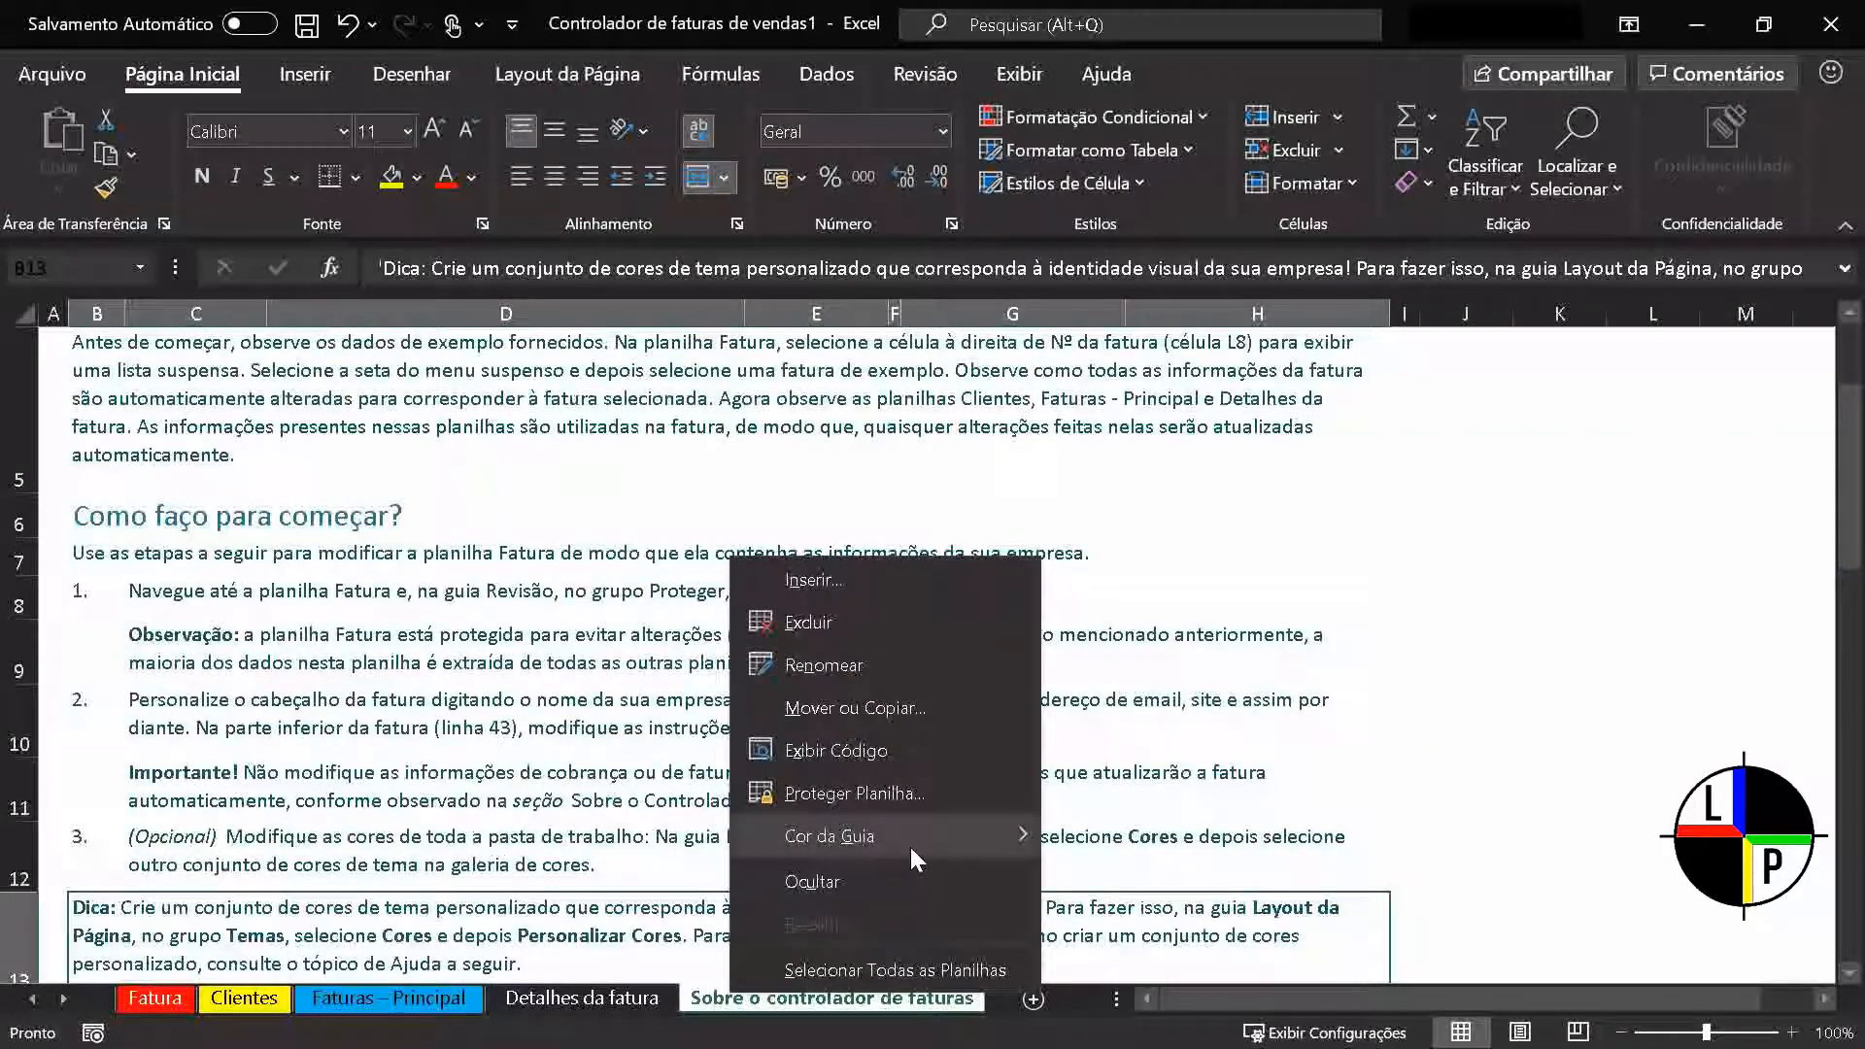
mouse_move(912, 843)
left_click(1175, 927)
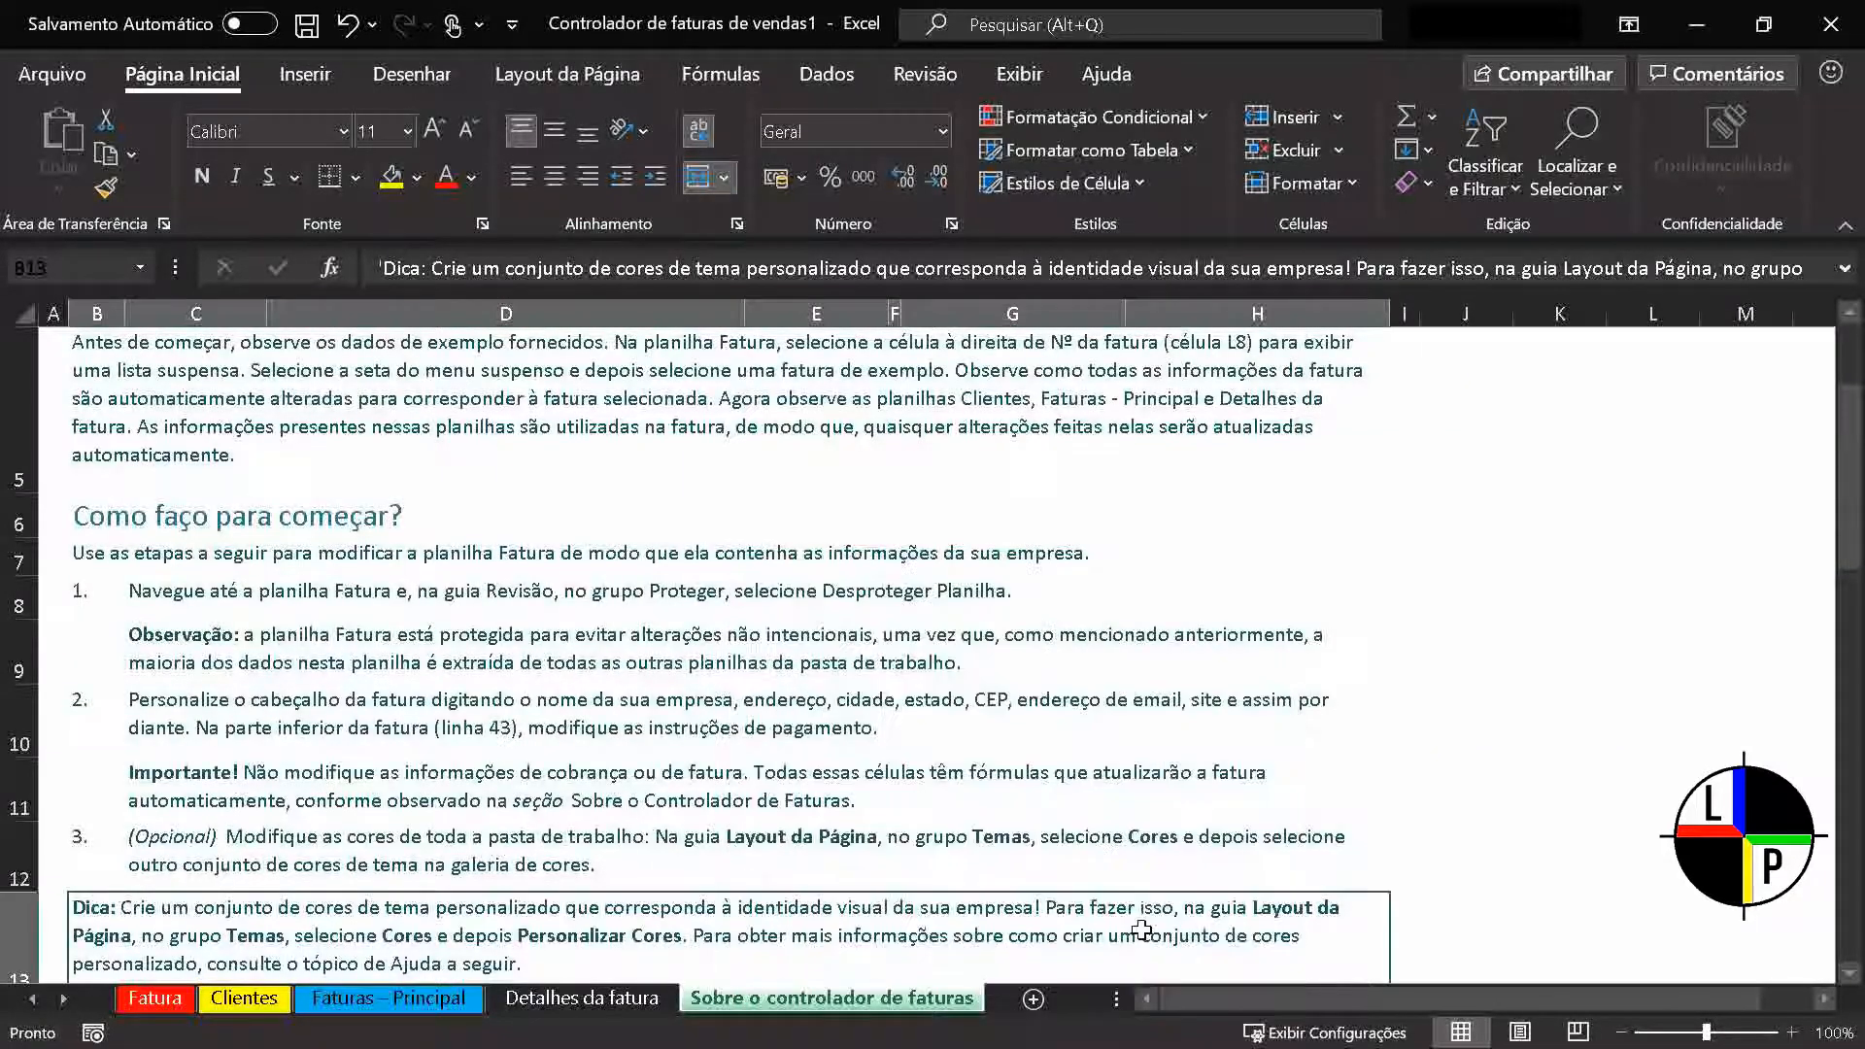
Toggle the gridlines on and off several times on the Detalhes da fatura sheet, leaving them hidden
left_click(582, 998)
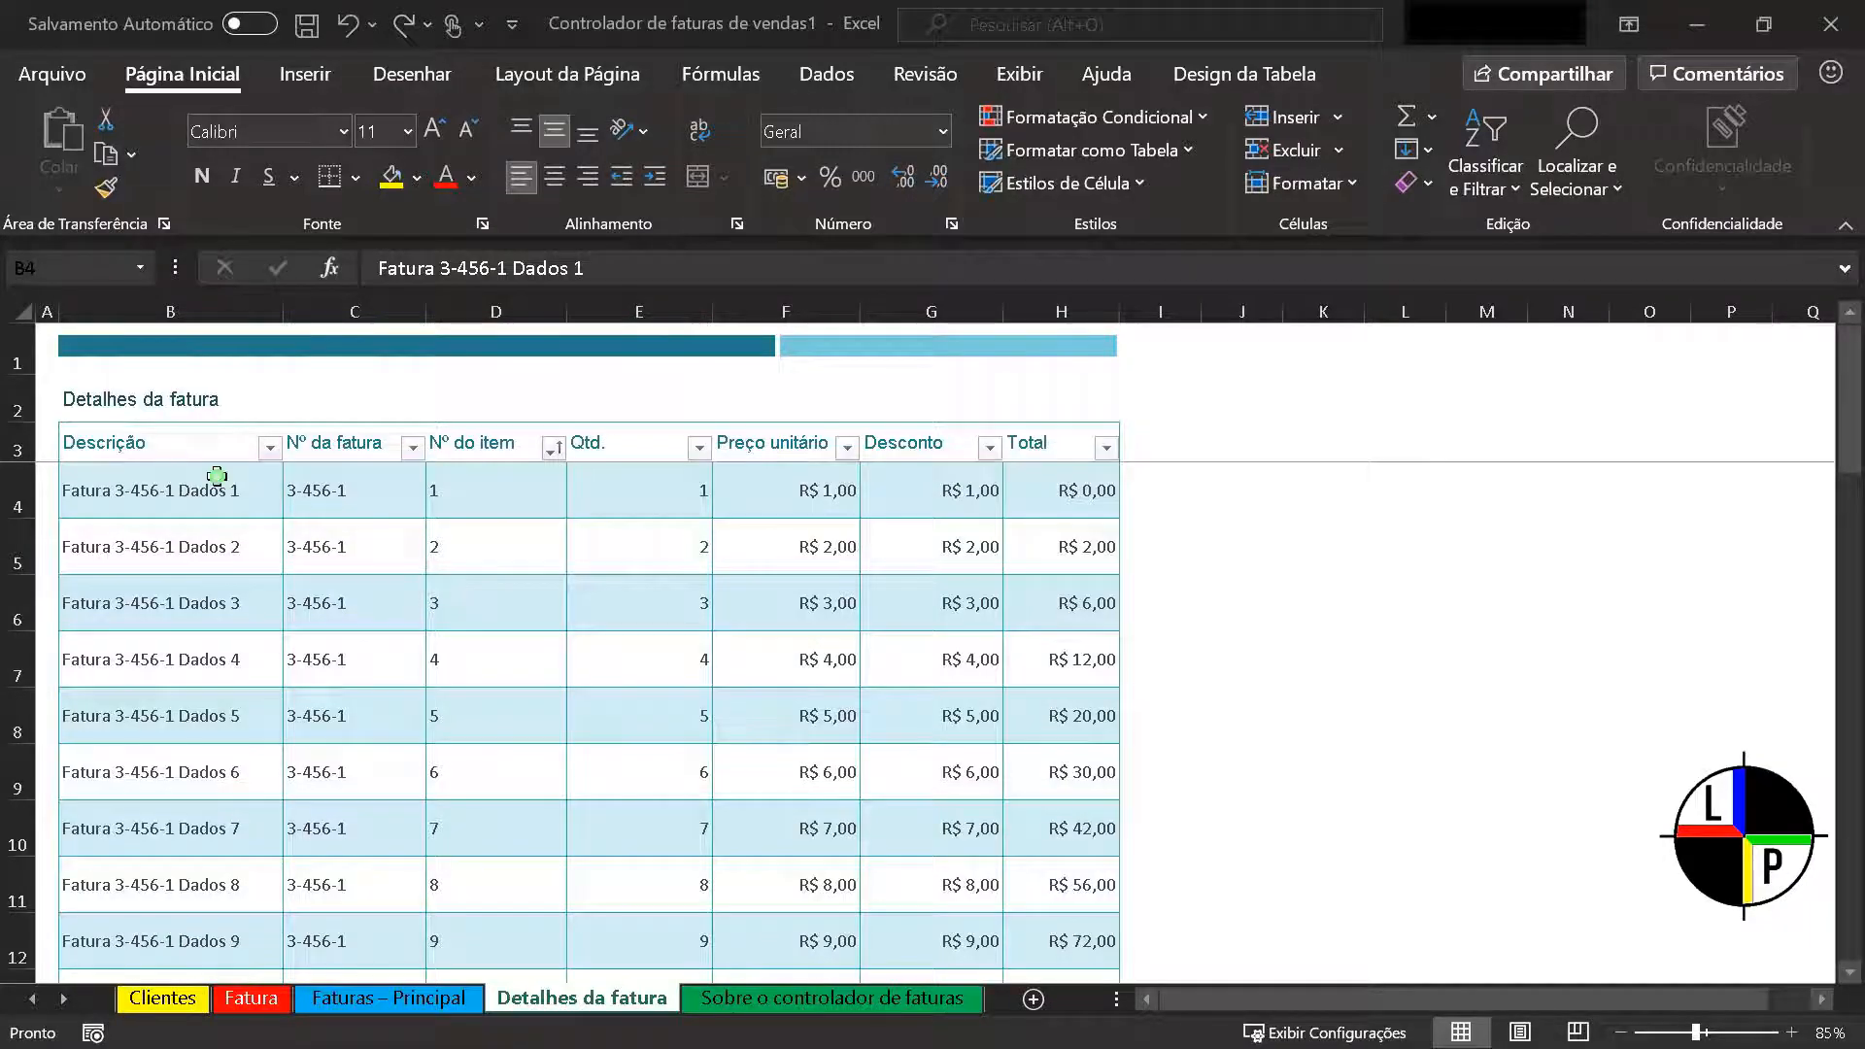
left_click(214, 476)
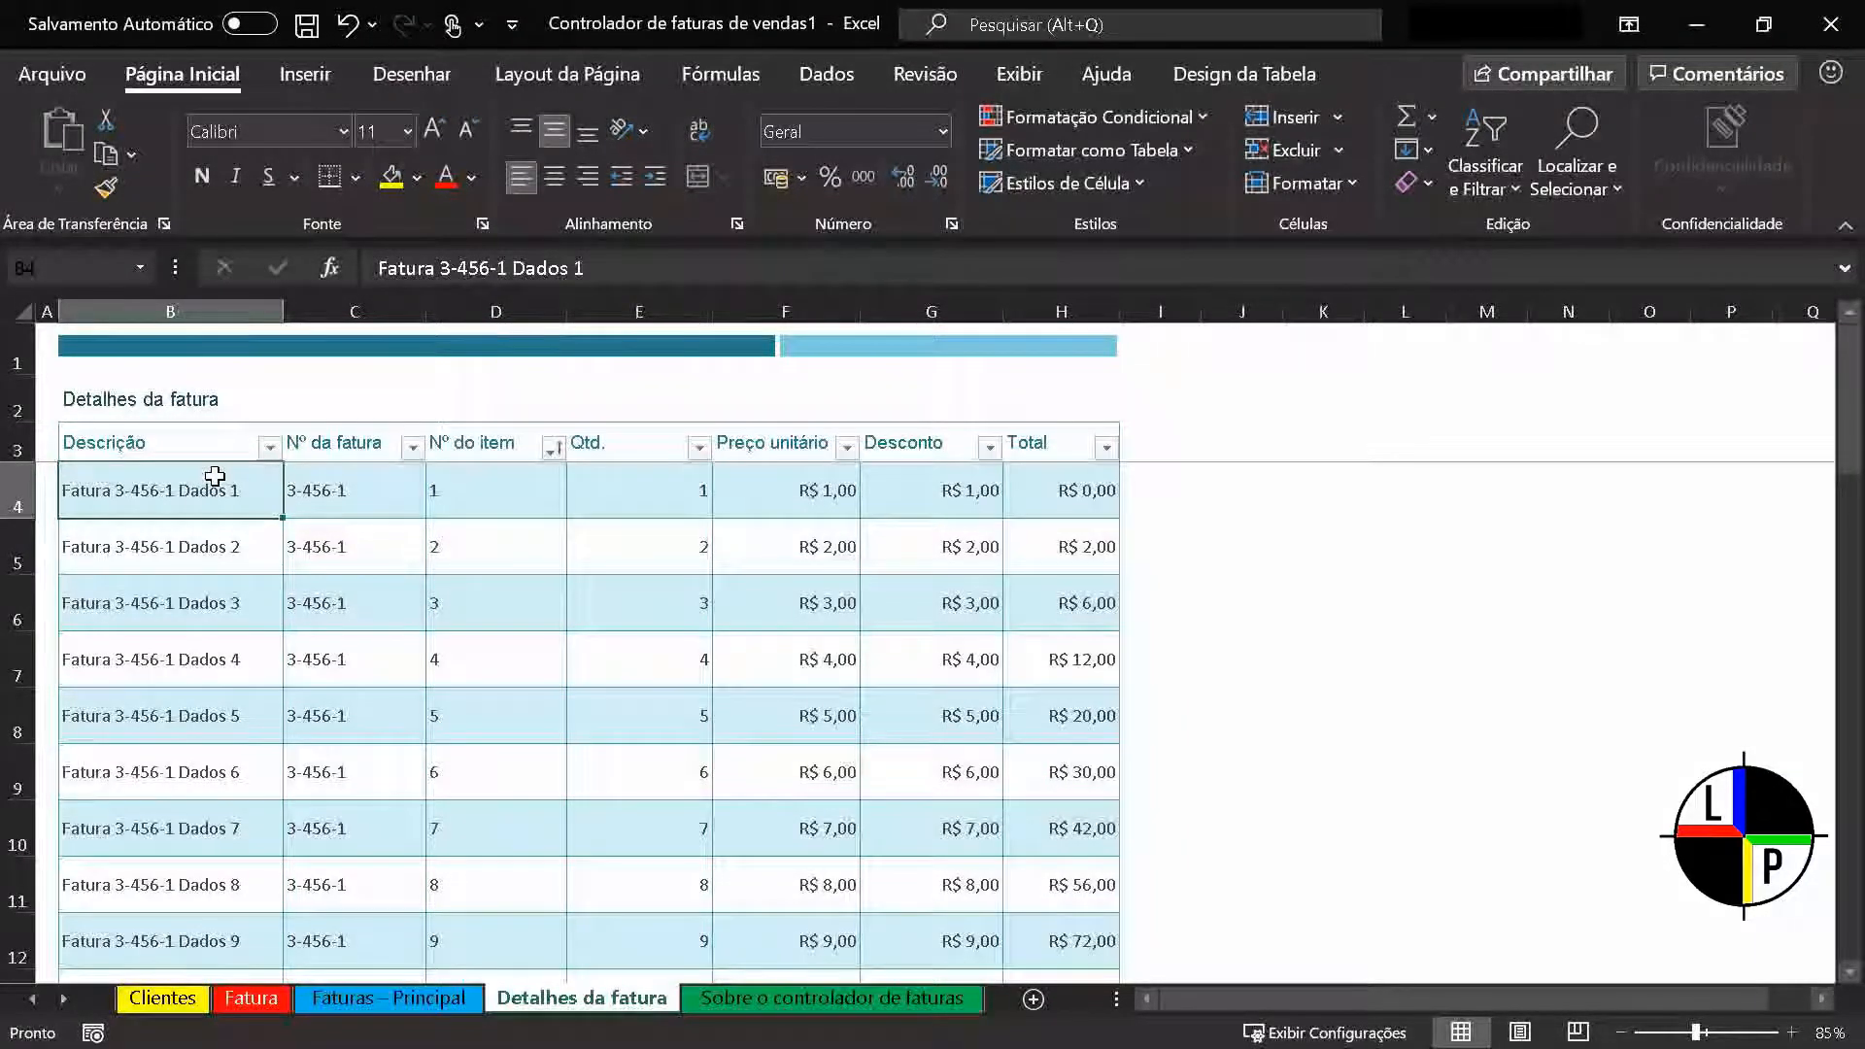
left_click(1020, 71)
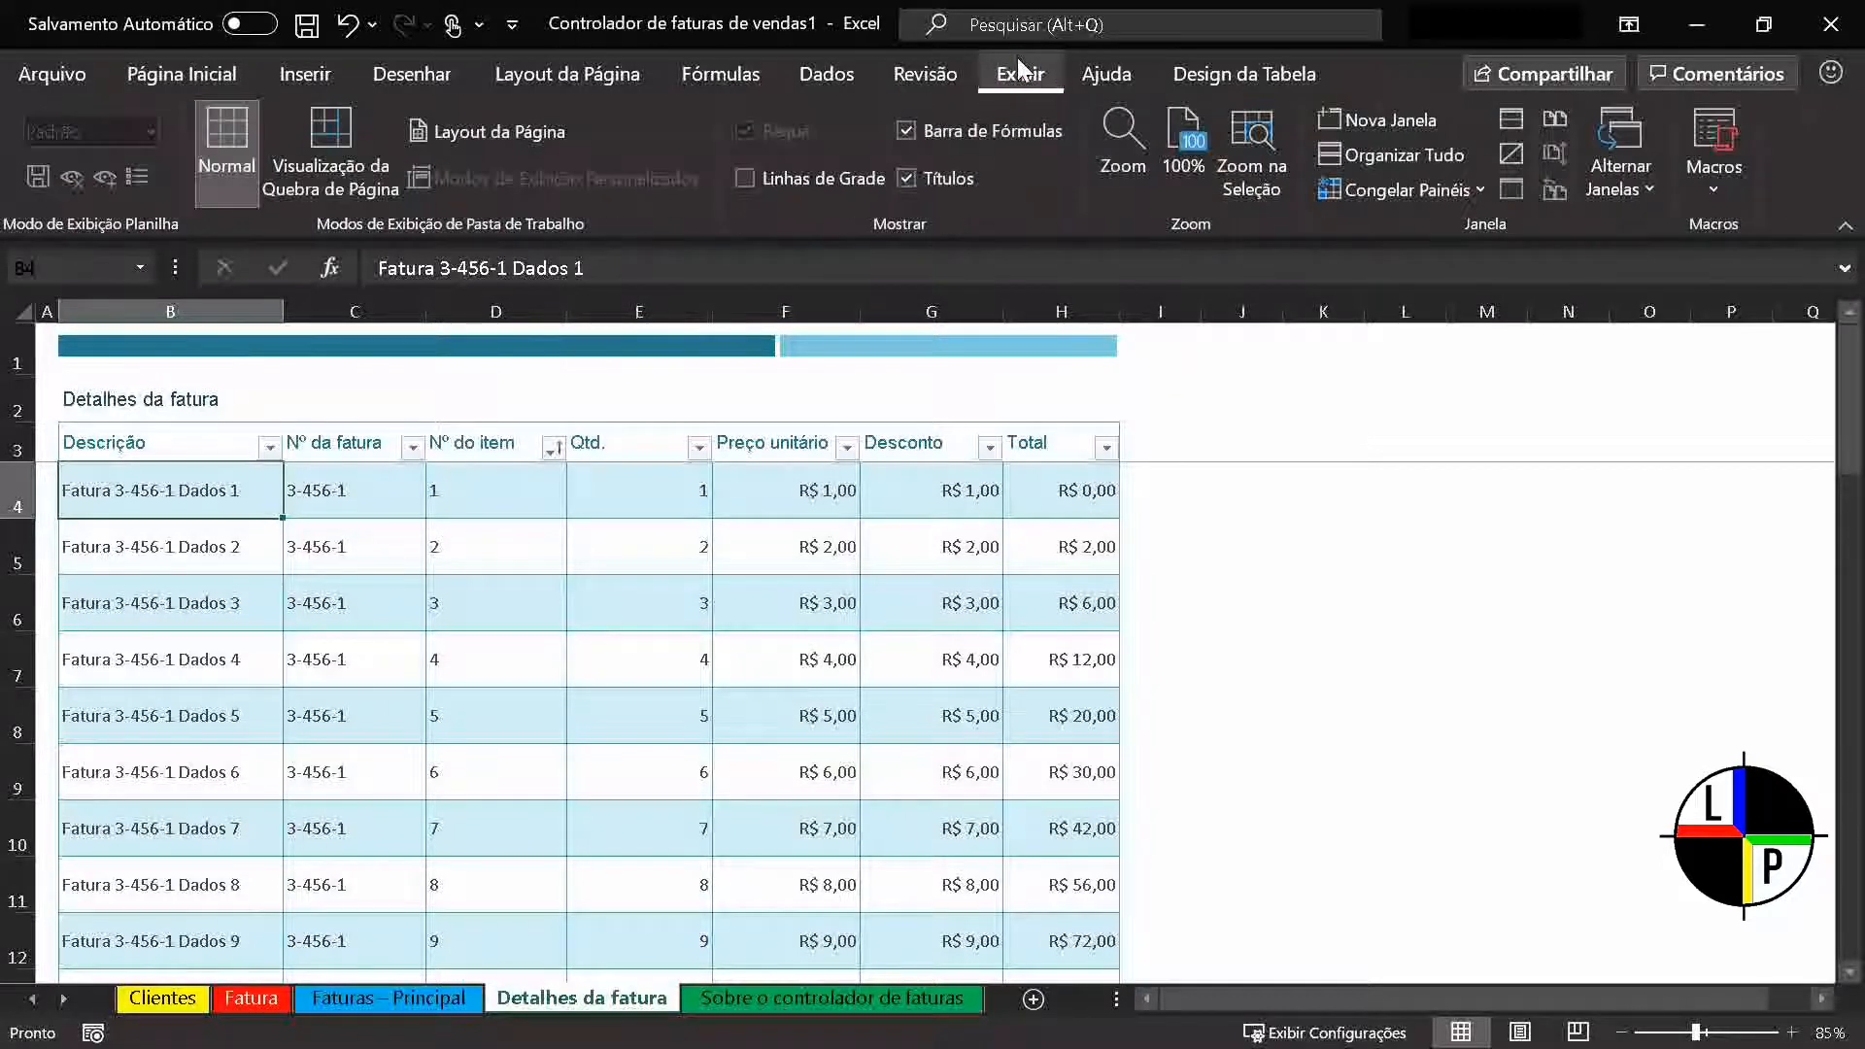
left_click(744, 180)
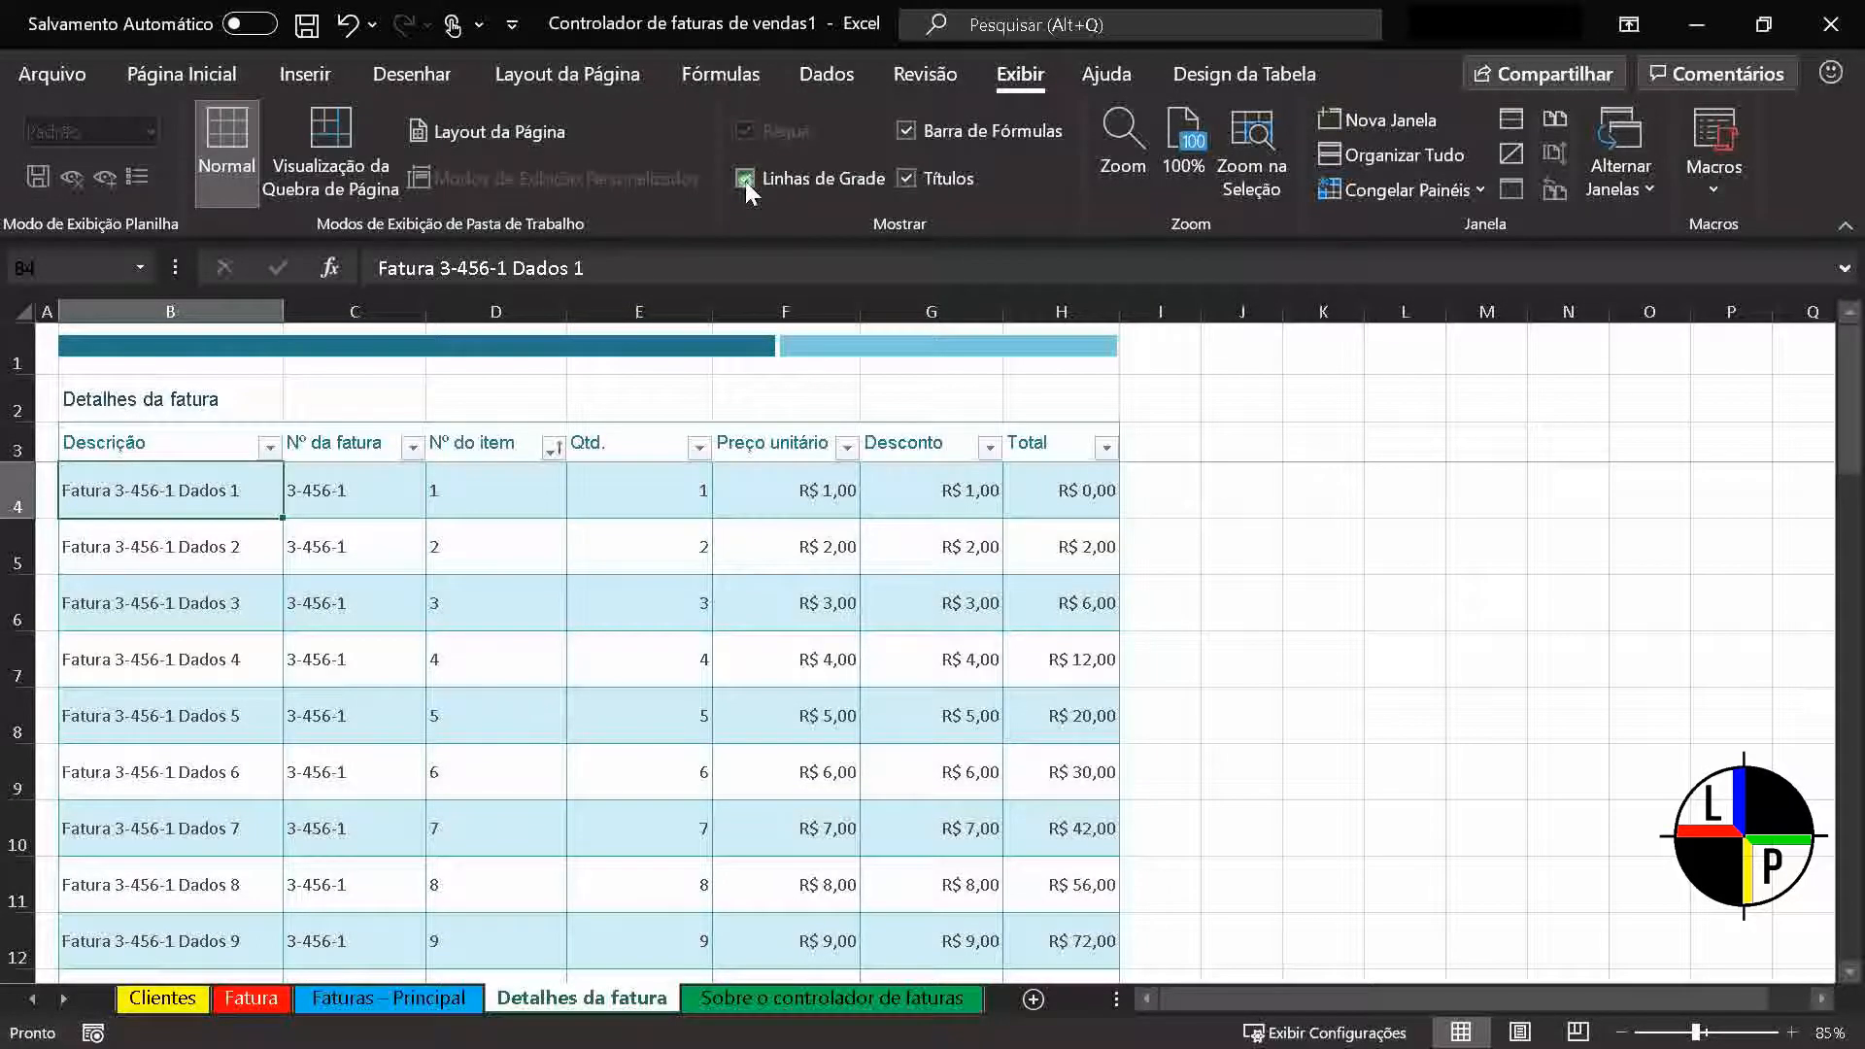
left_click(744, 180)
left_click(744, 181)
left_click(743, 181)
left_click(744, 181)
left_click(744, 180)
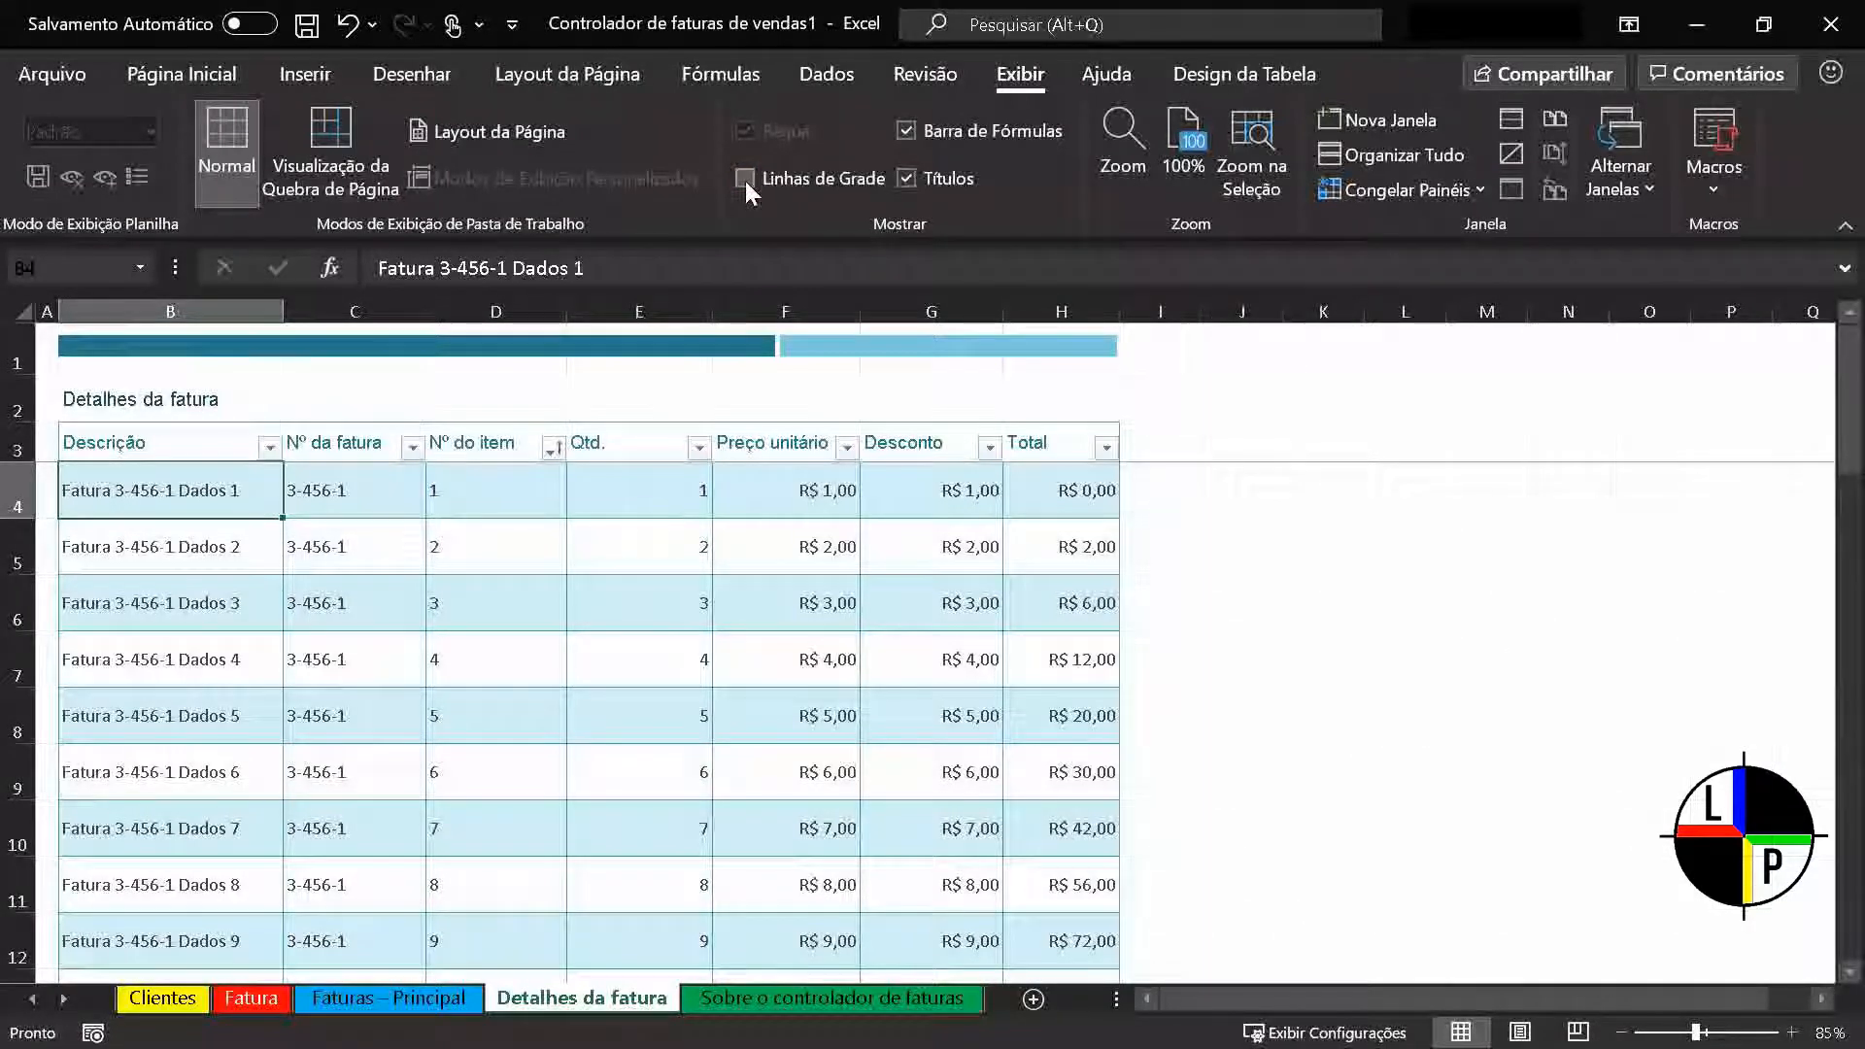
Add a new blank worksheet and toggle its gridlines off and back on
left_click(1034, 999)
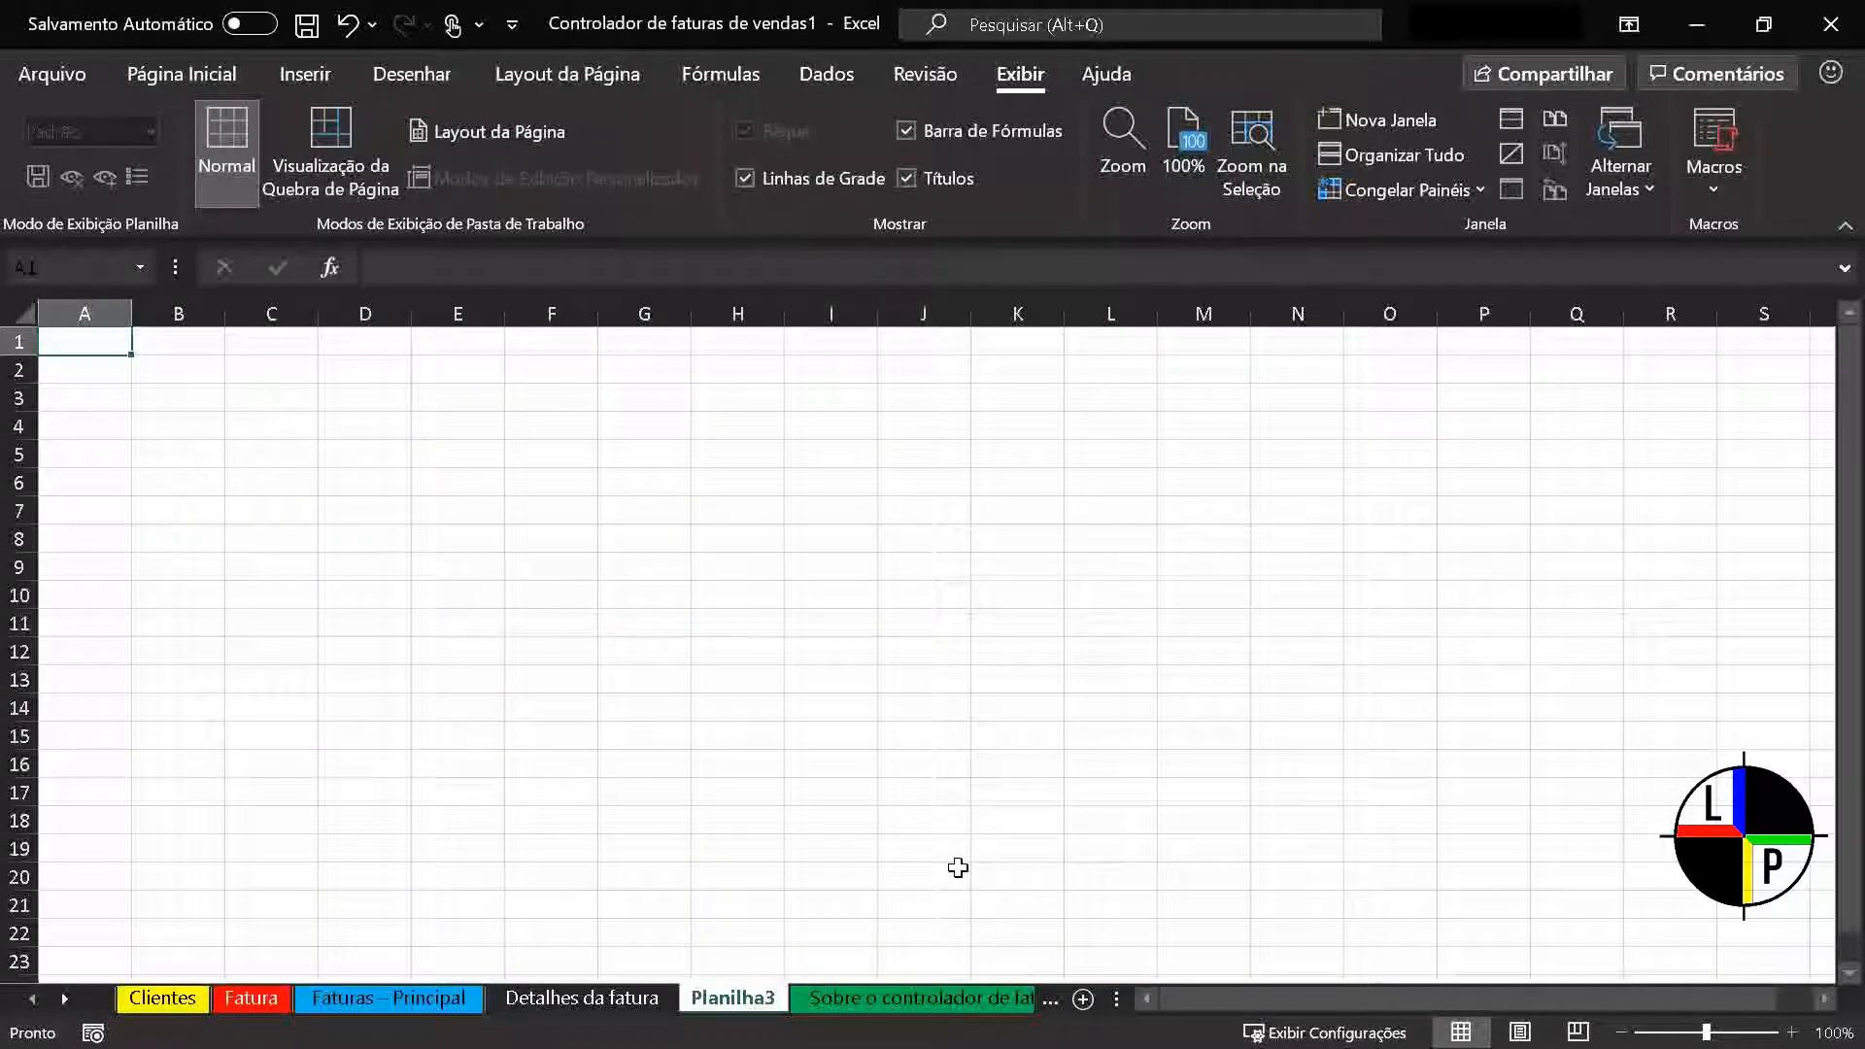
left_click(745, 180)
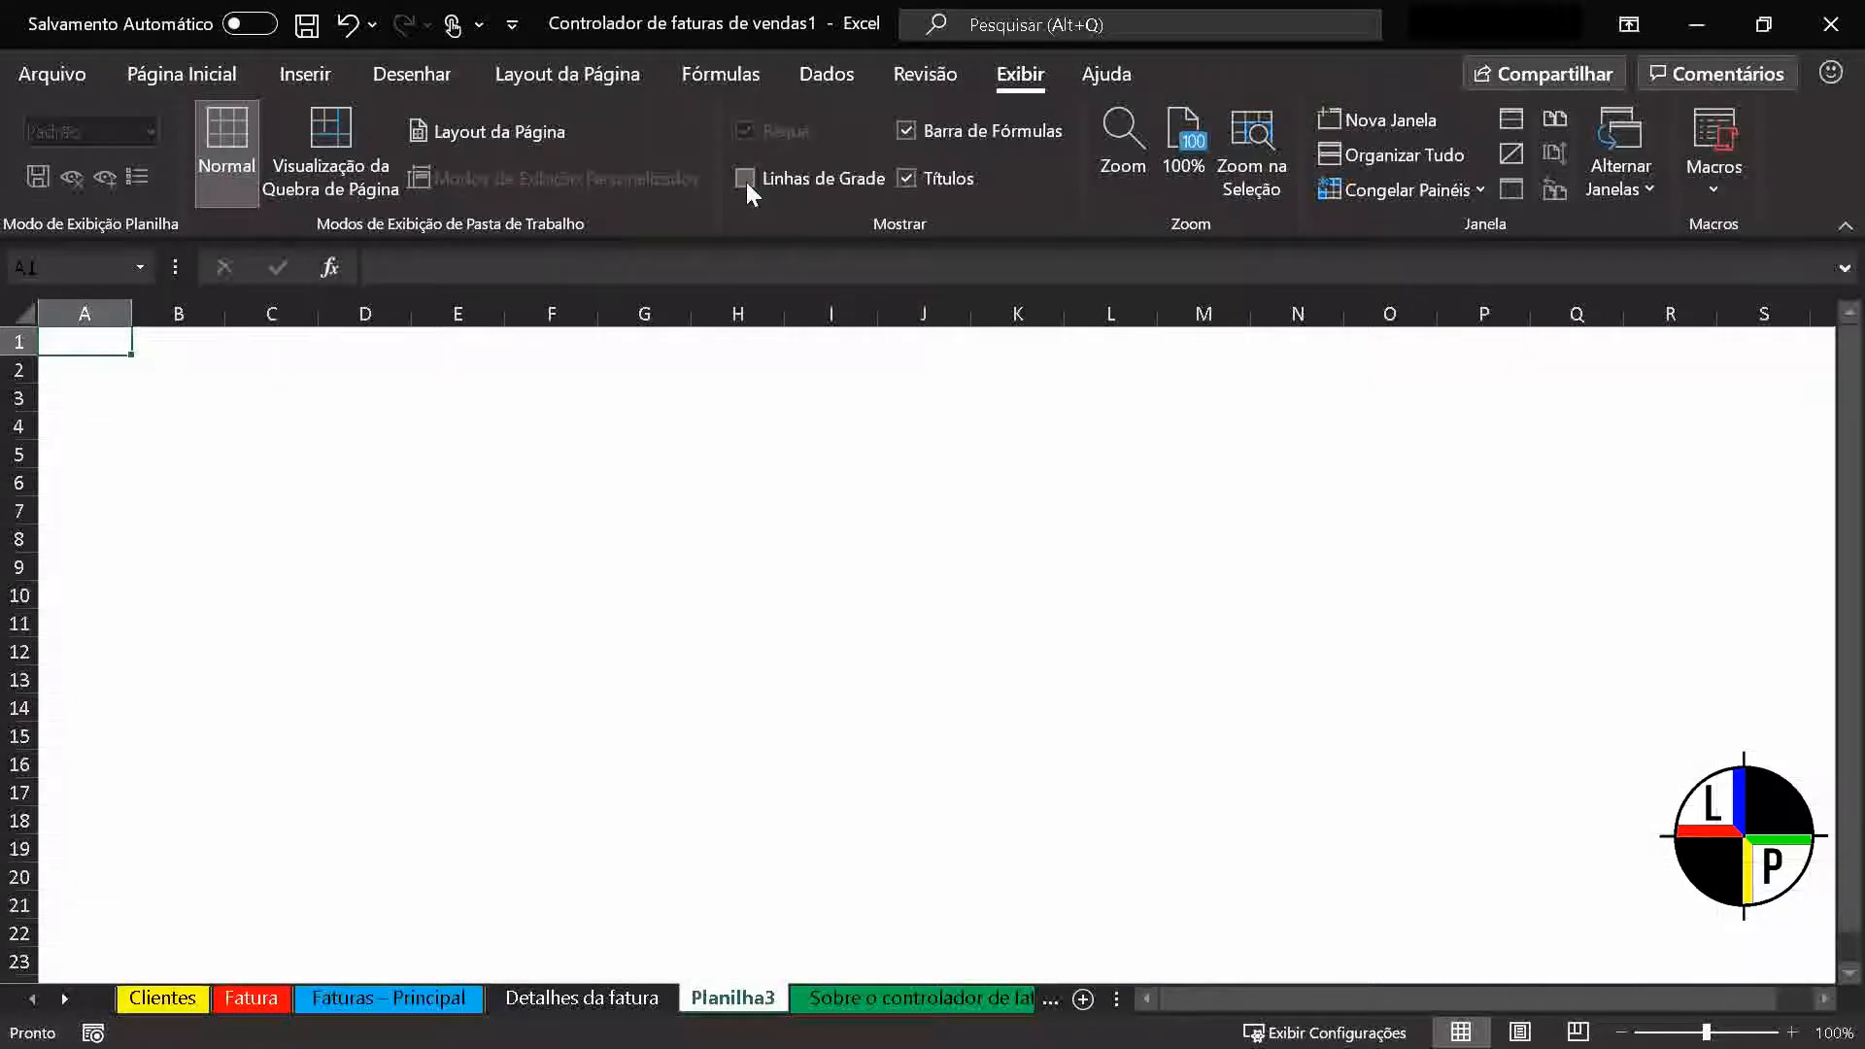
left_click(746, 181)
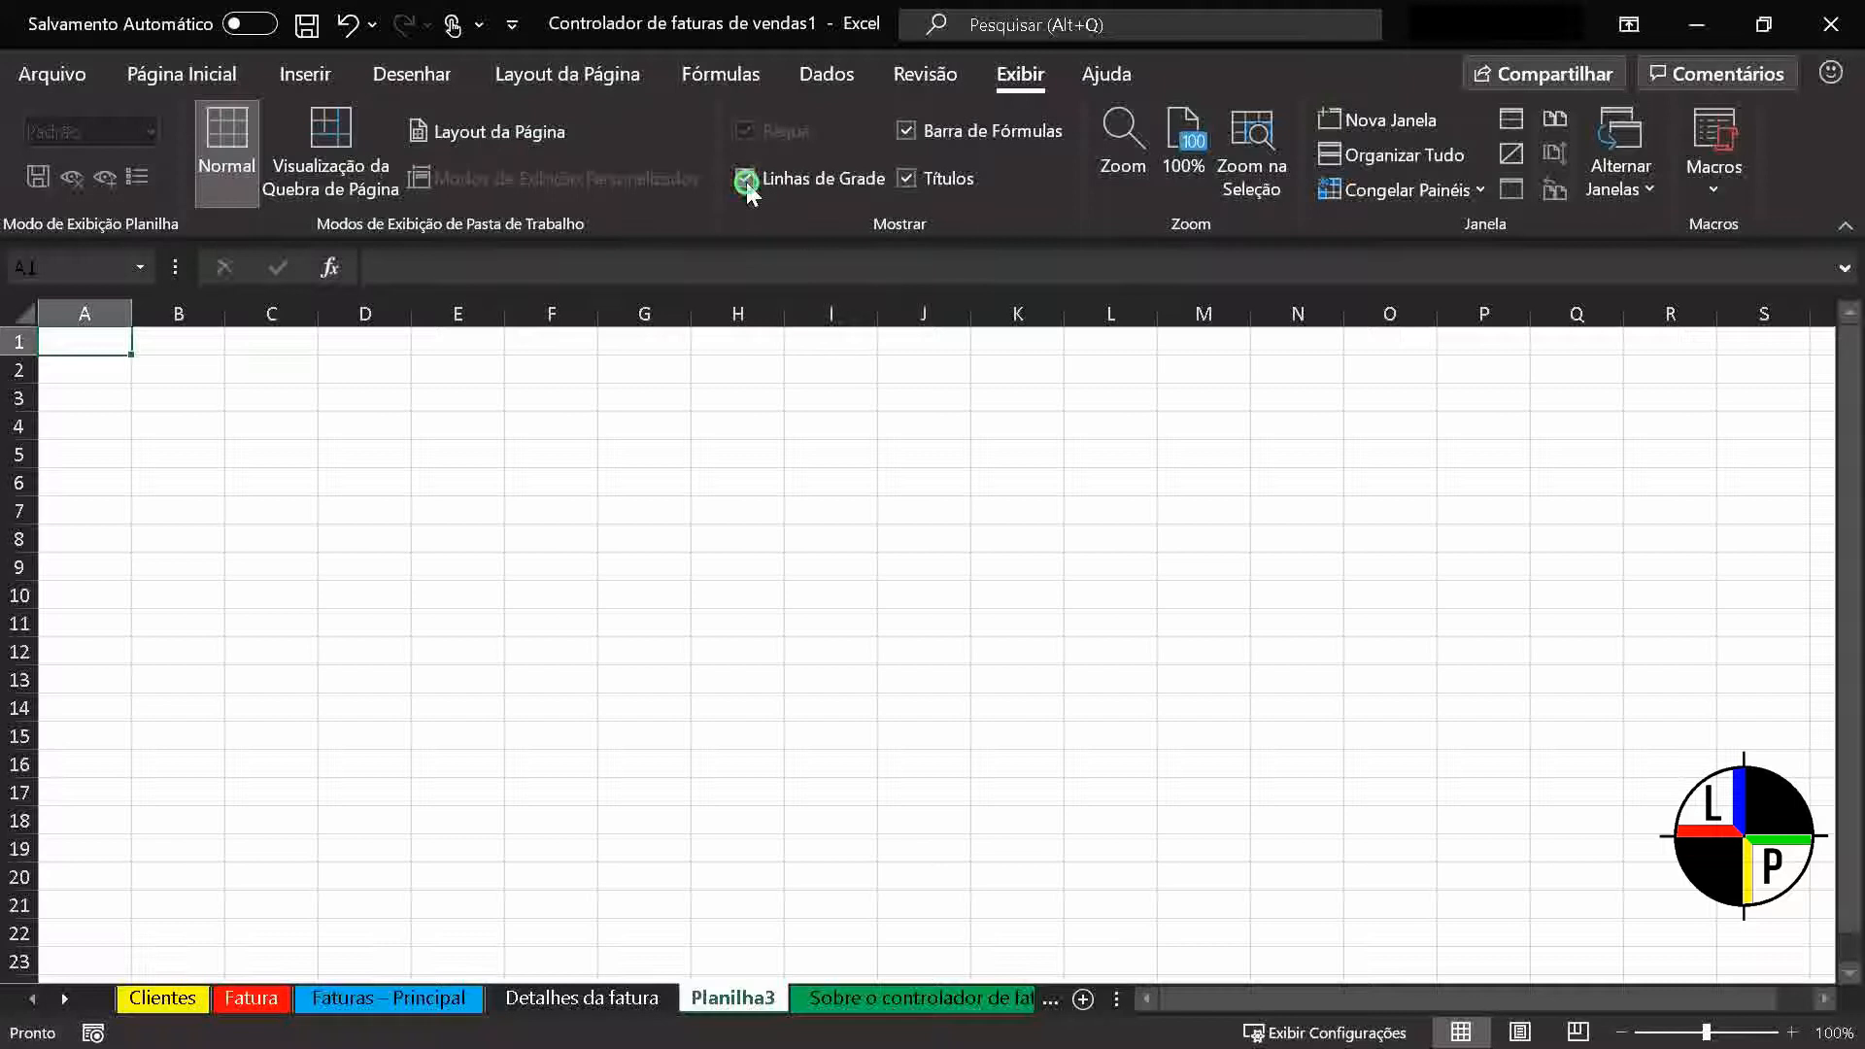
left_click(746, 181)
left_click(746, 181)
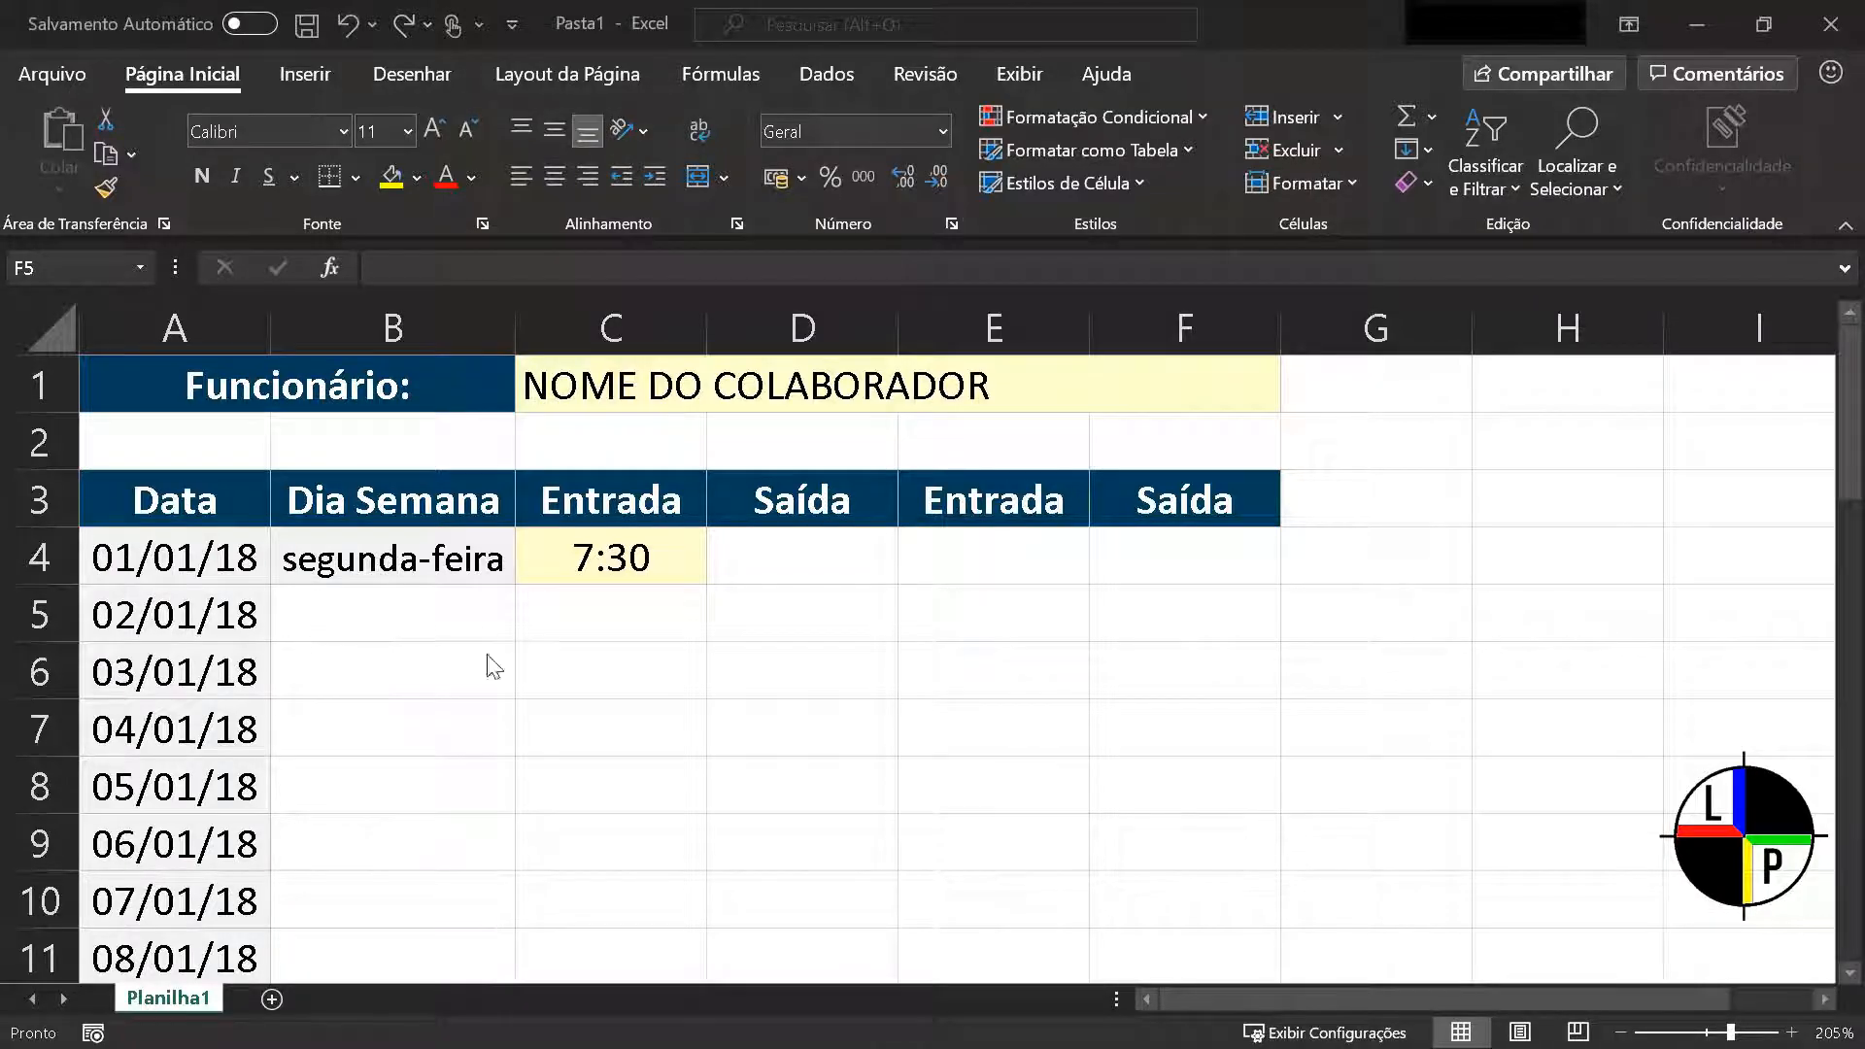
In the Pasta1 timesheet, copy the formatting of the Entrada cell C4 to the Saída cell D4 with Format Painter
left_click(552, 663)
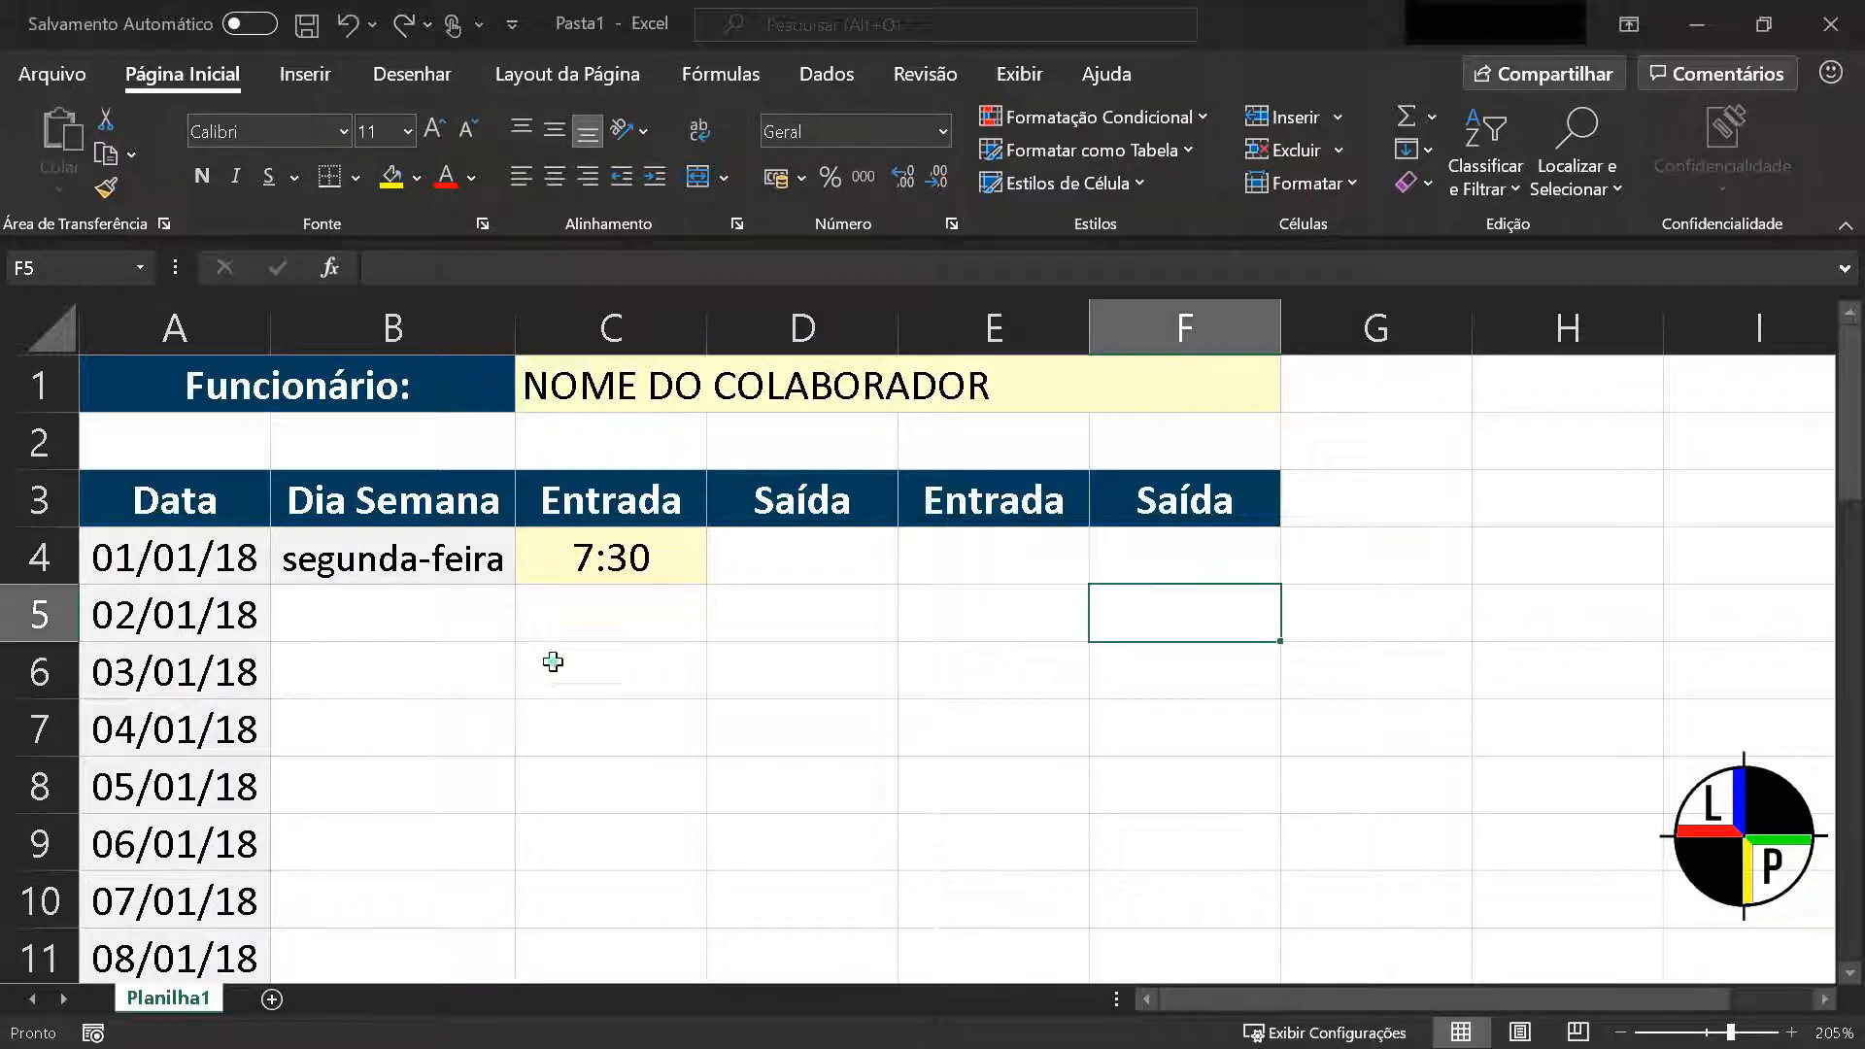
left_click(612, 565)
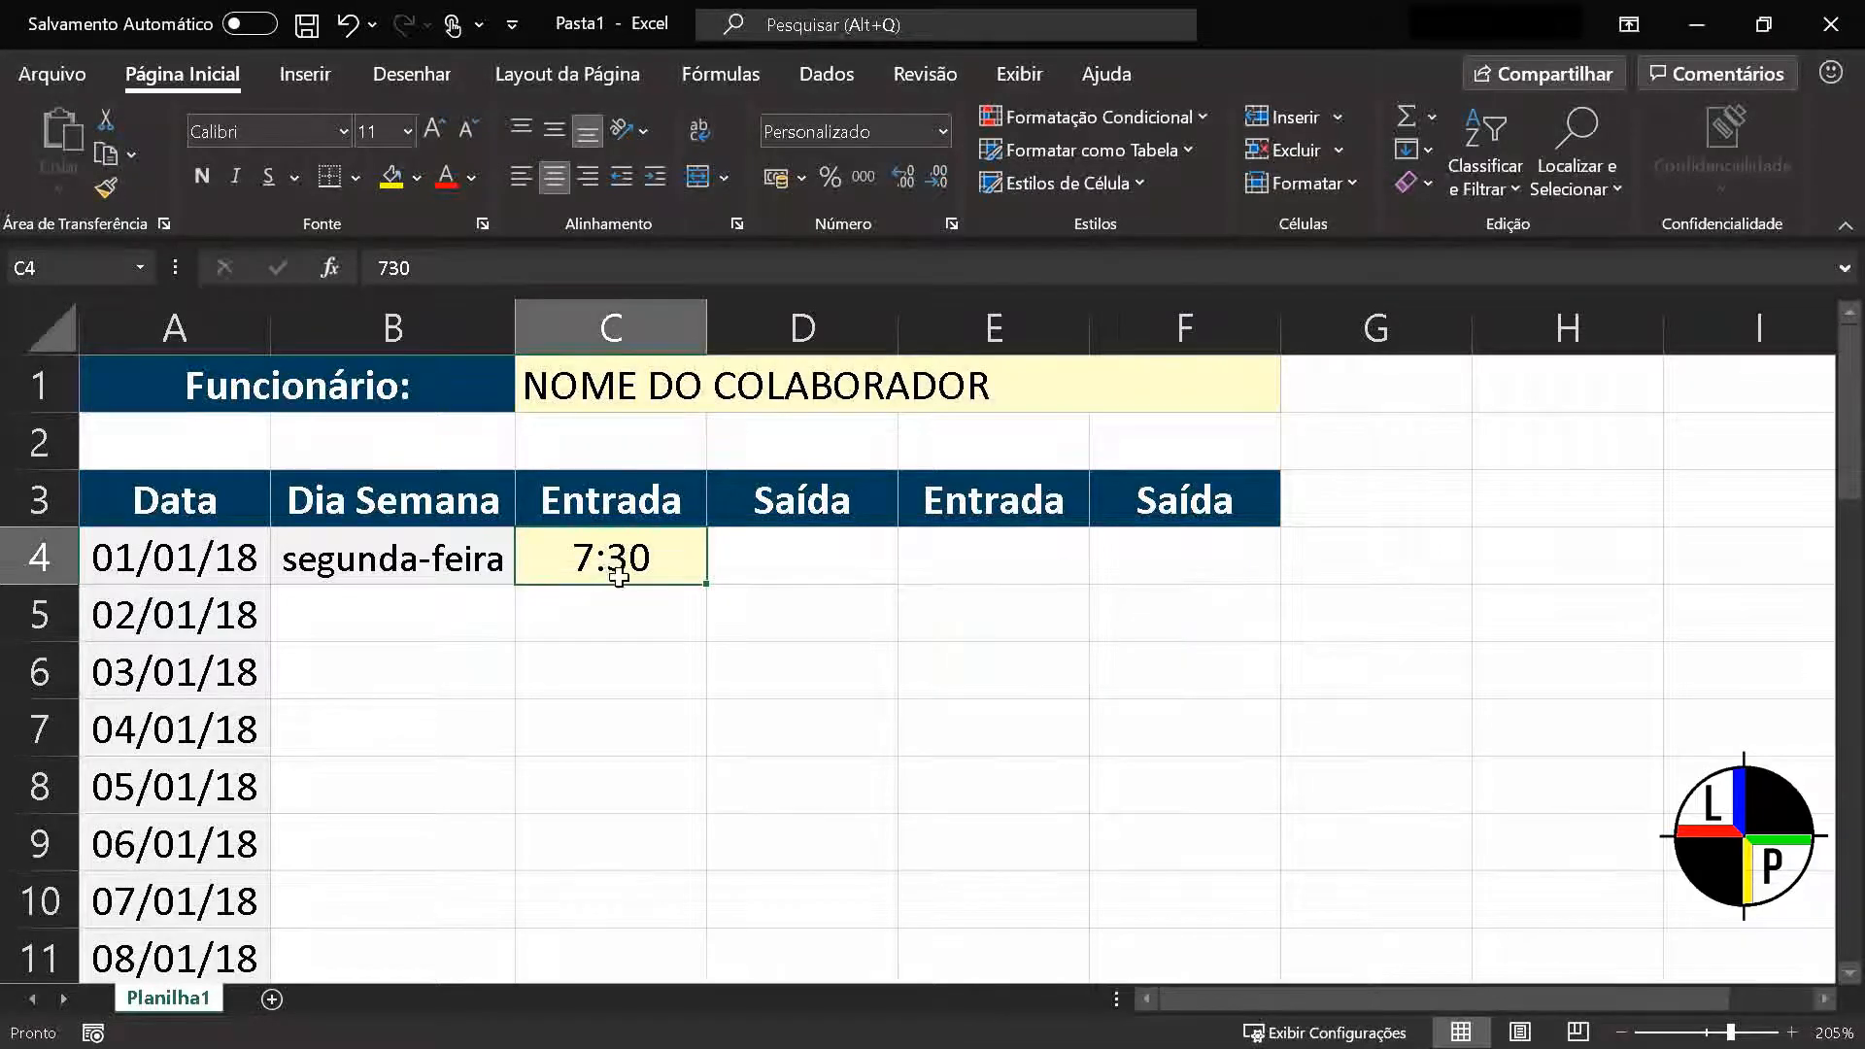
left_click(120, 189)
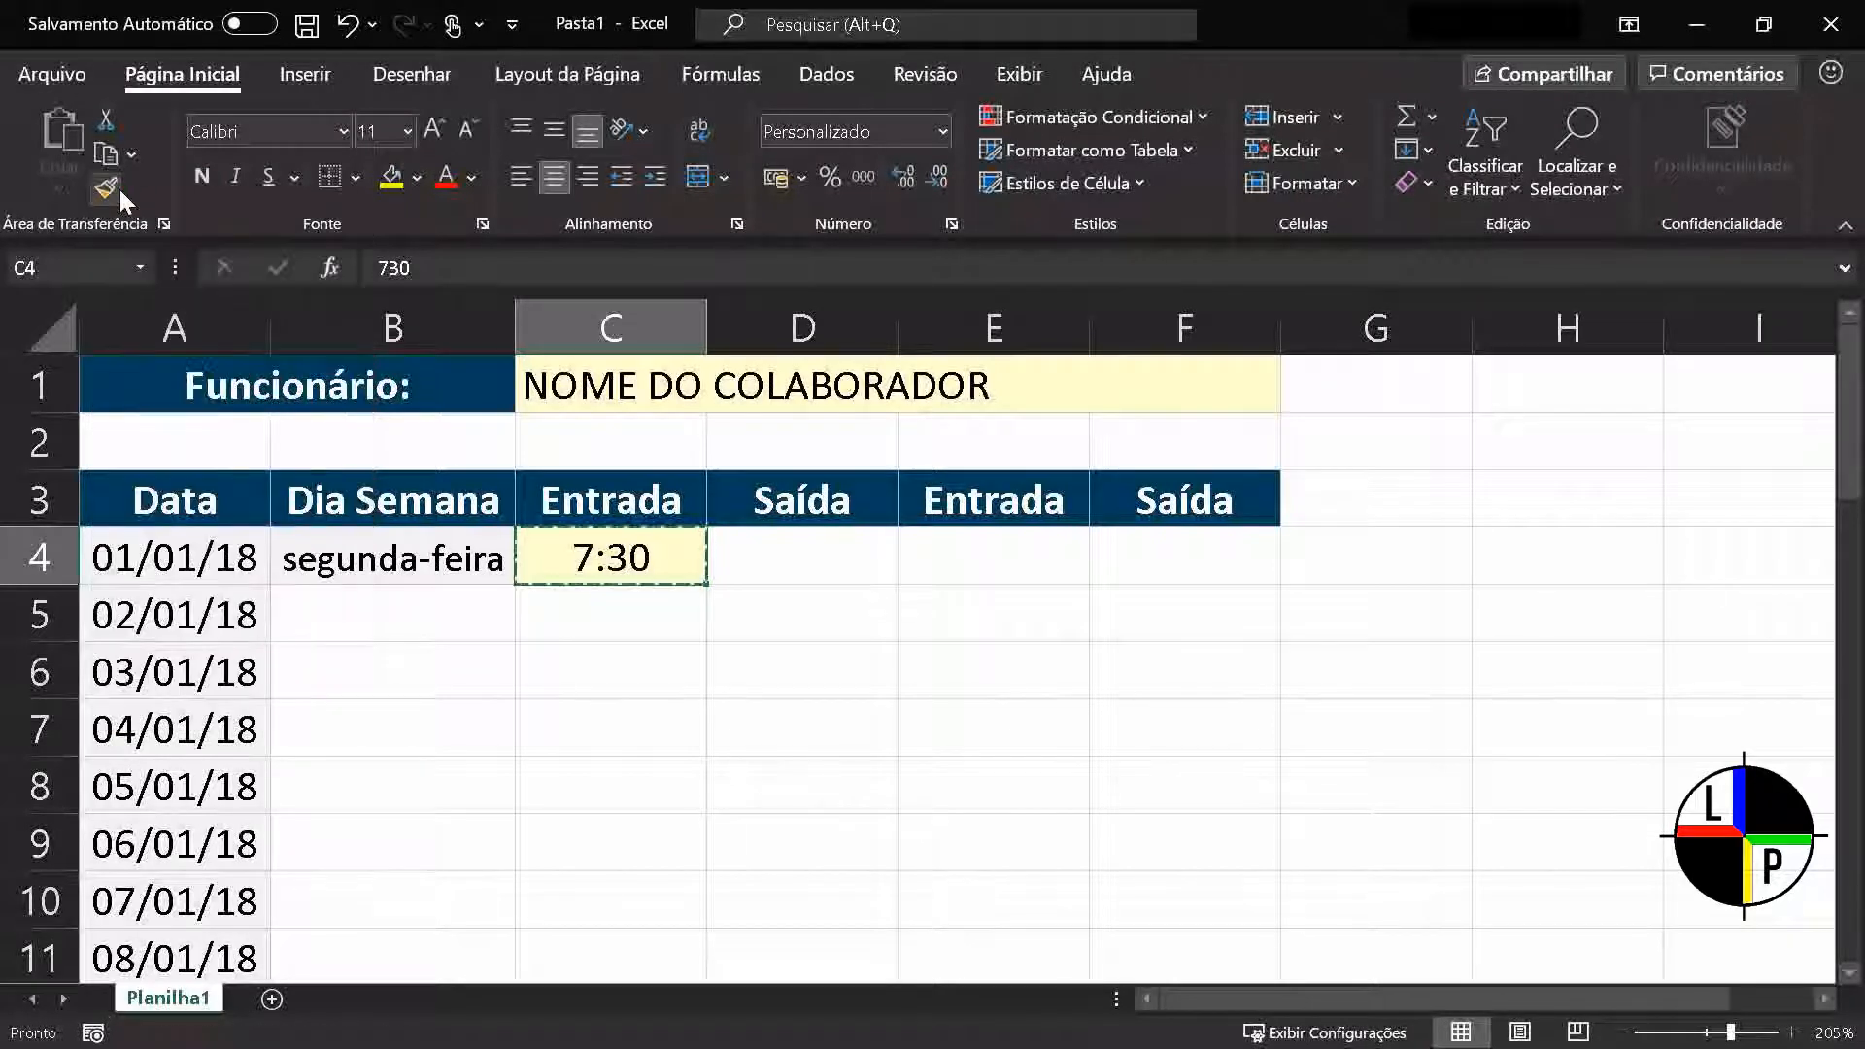
left_click(805, 556)
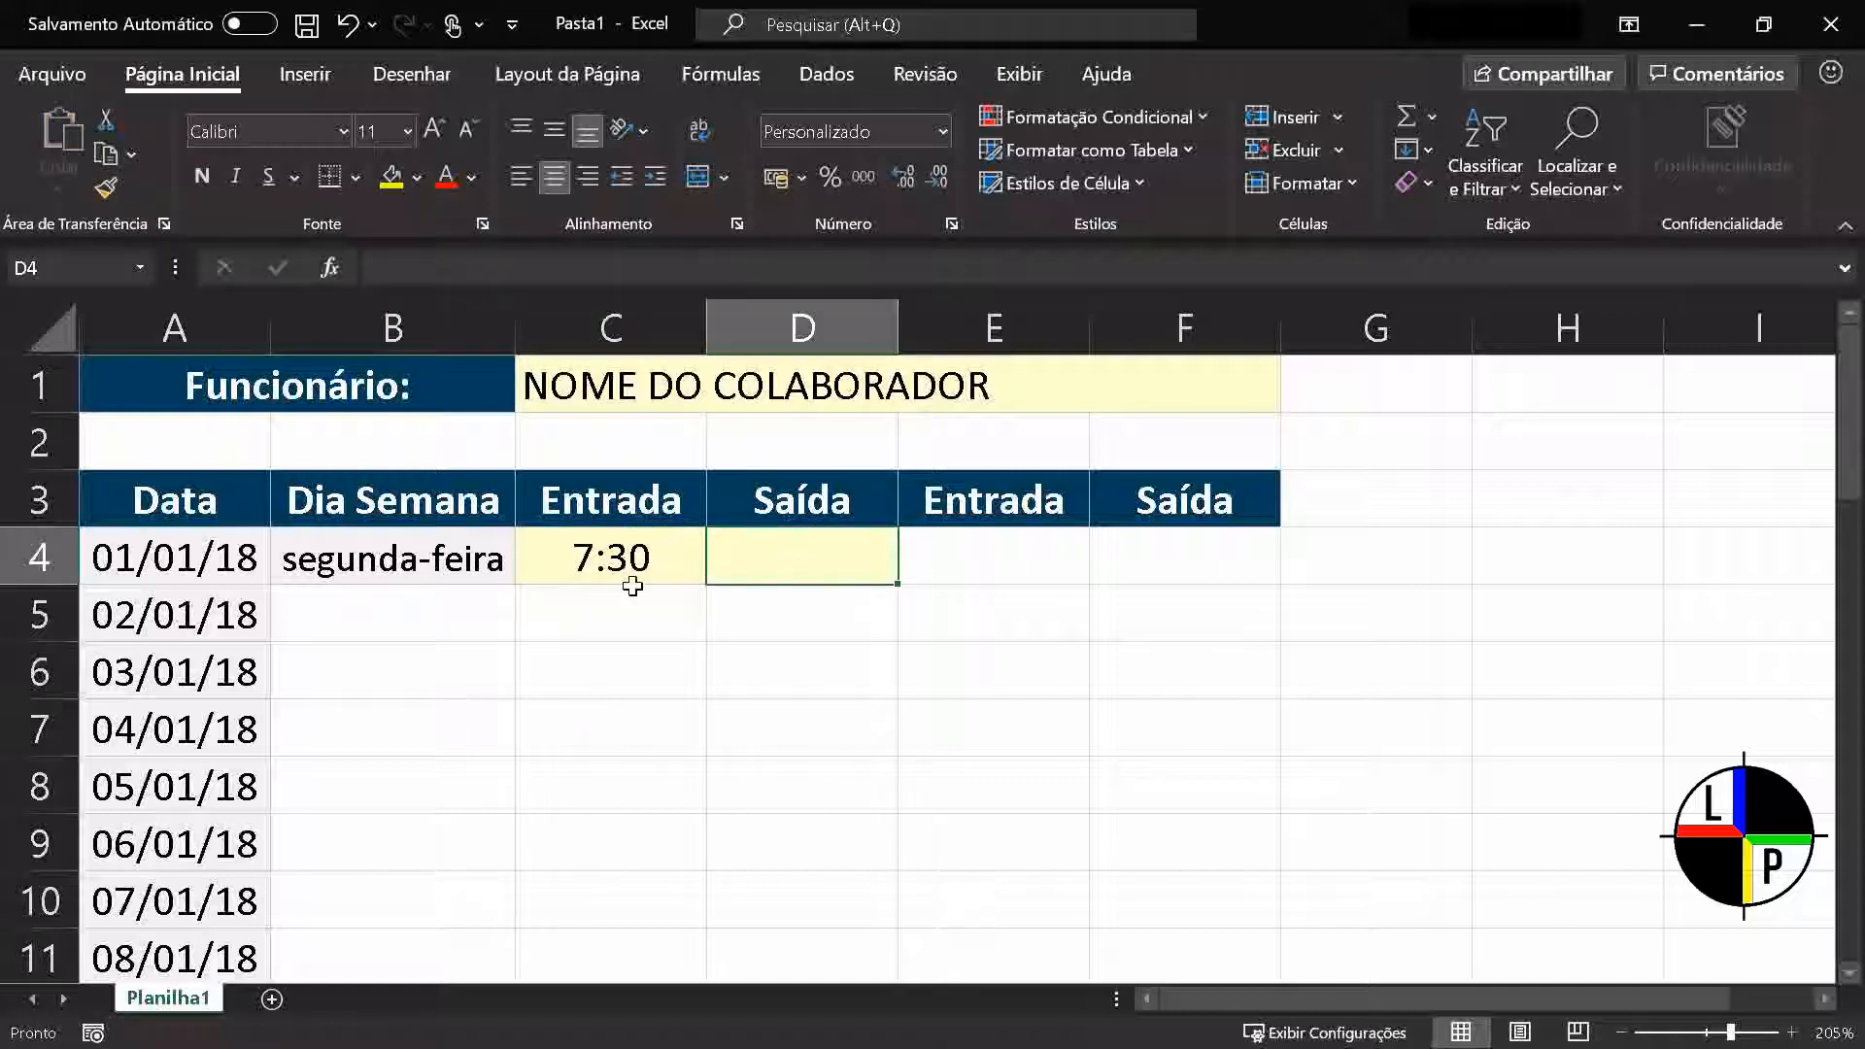
Copy the formatting of the Dia Semana cell B4 to B5 with Format Painter
left_click(443, 568)
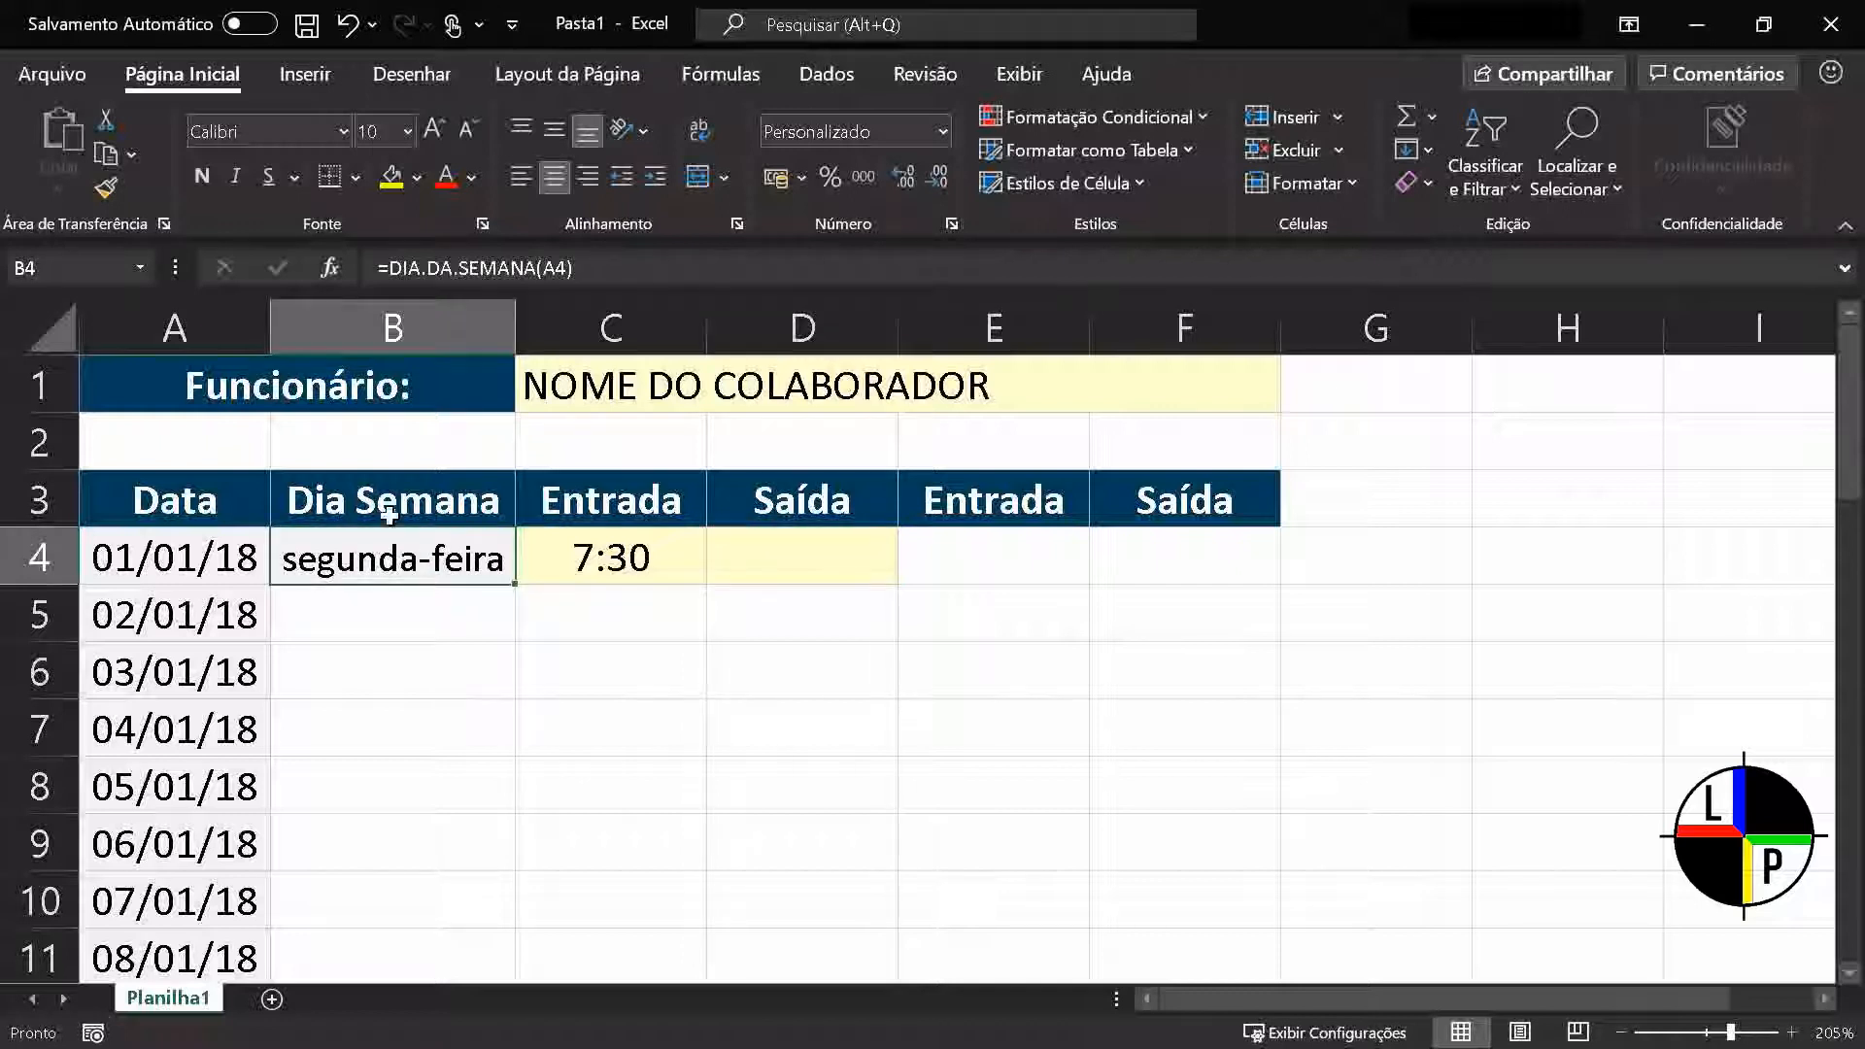
left_click(106, 189)
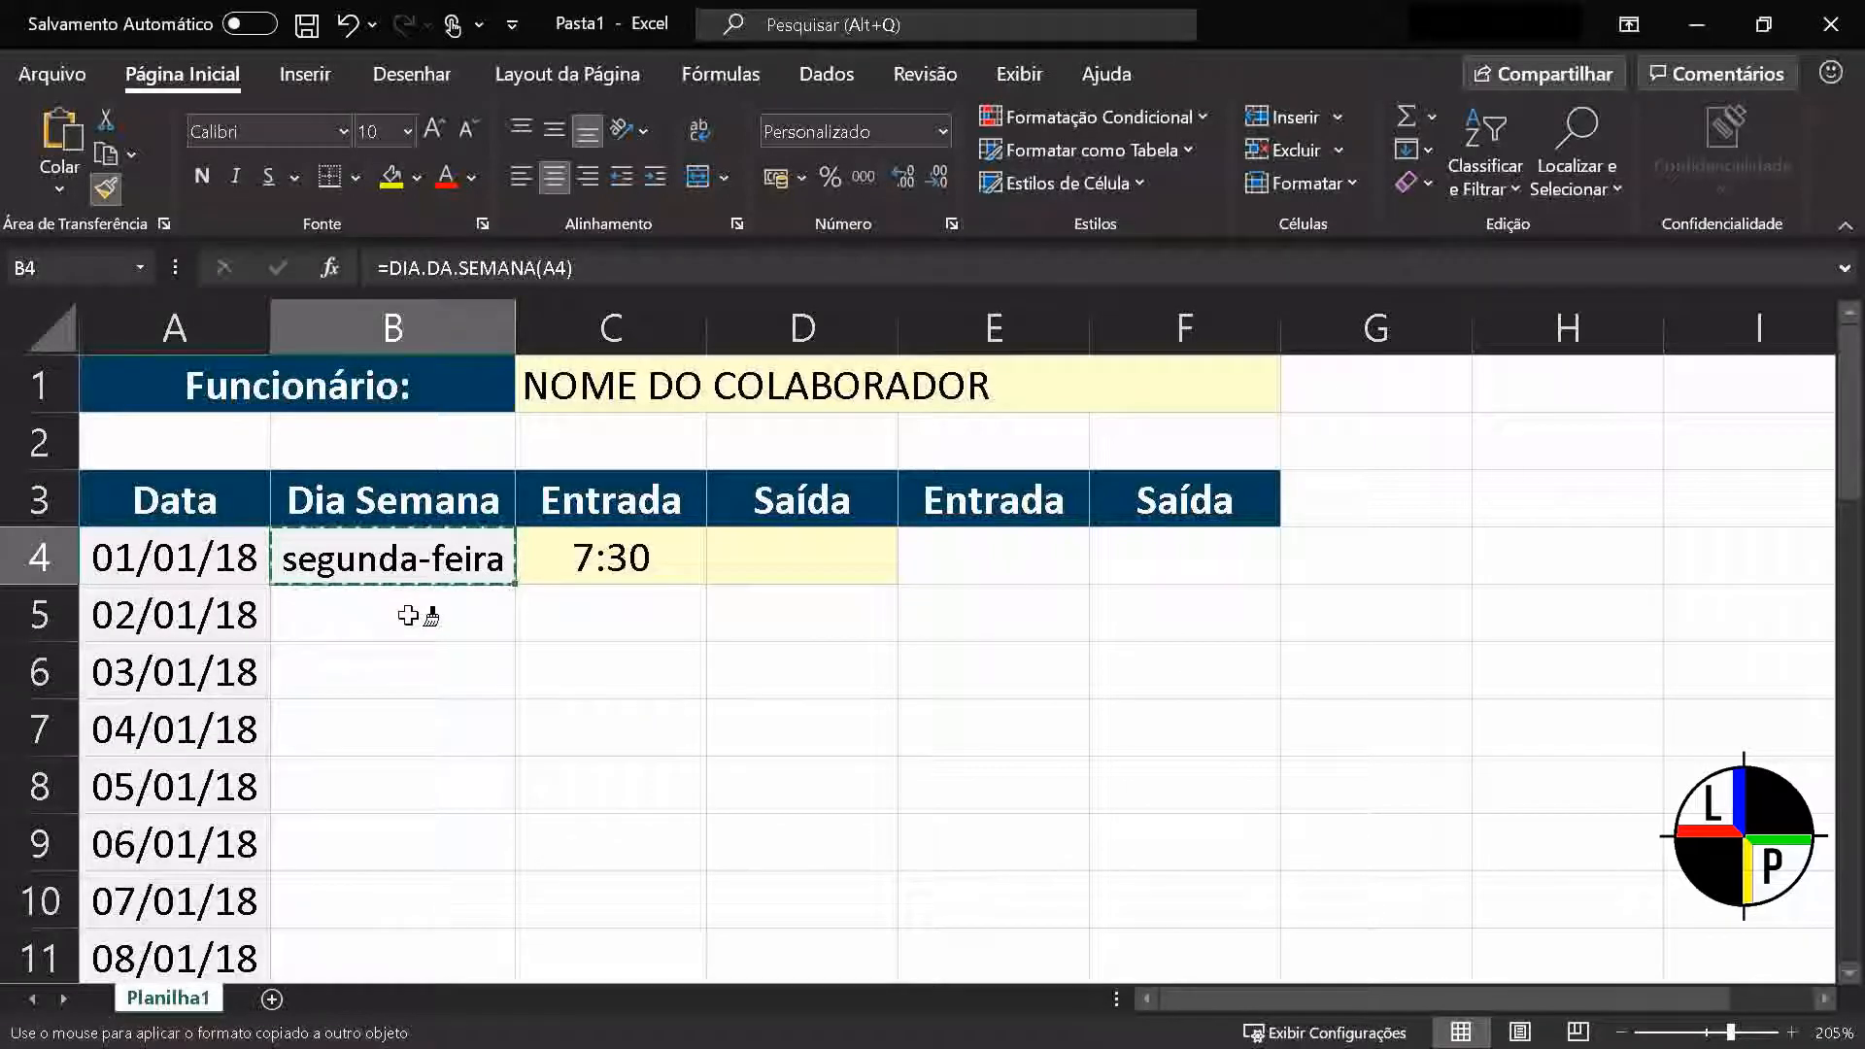
left_click(407, 615)
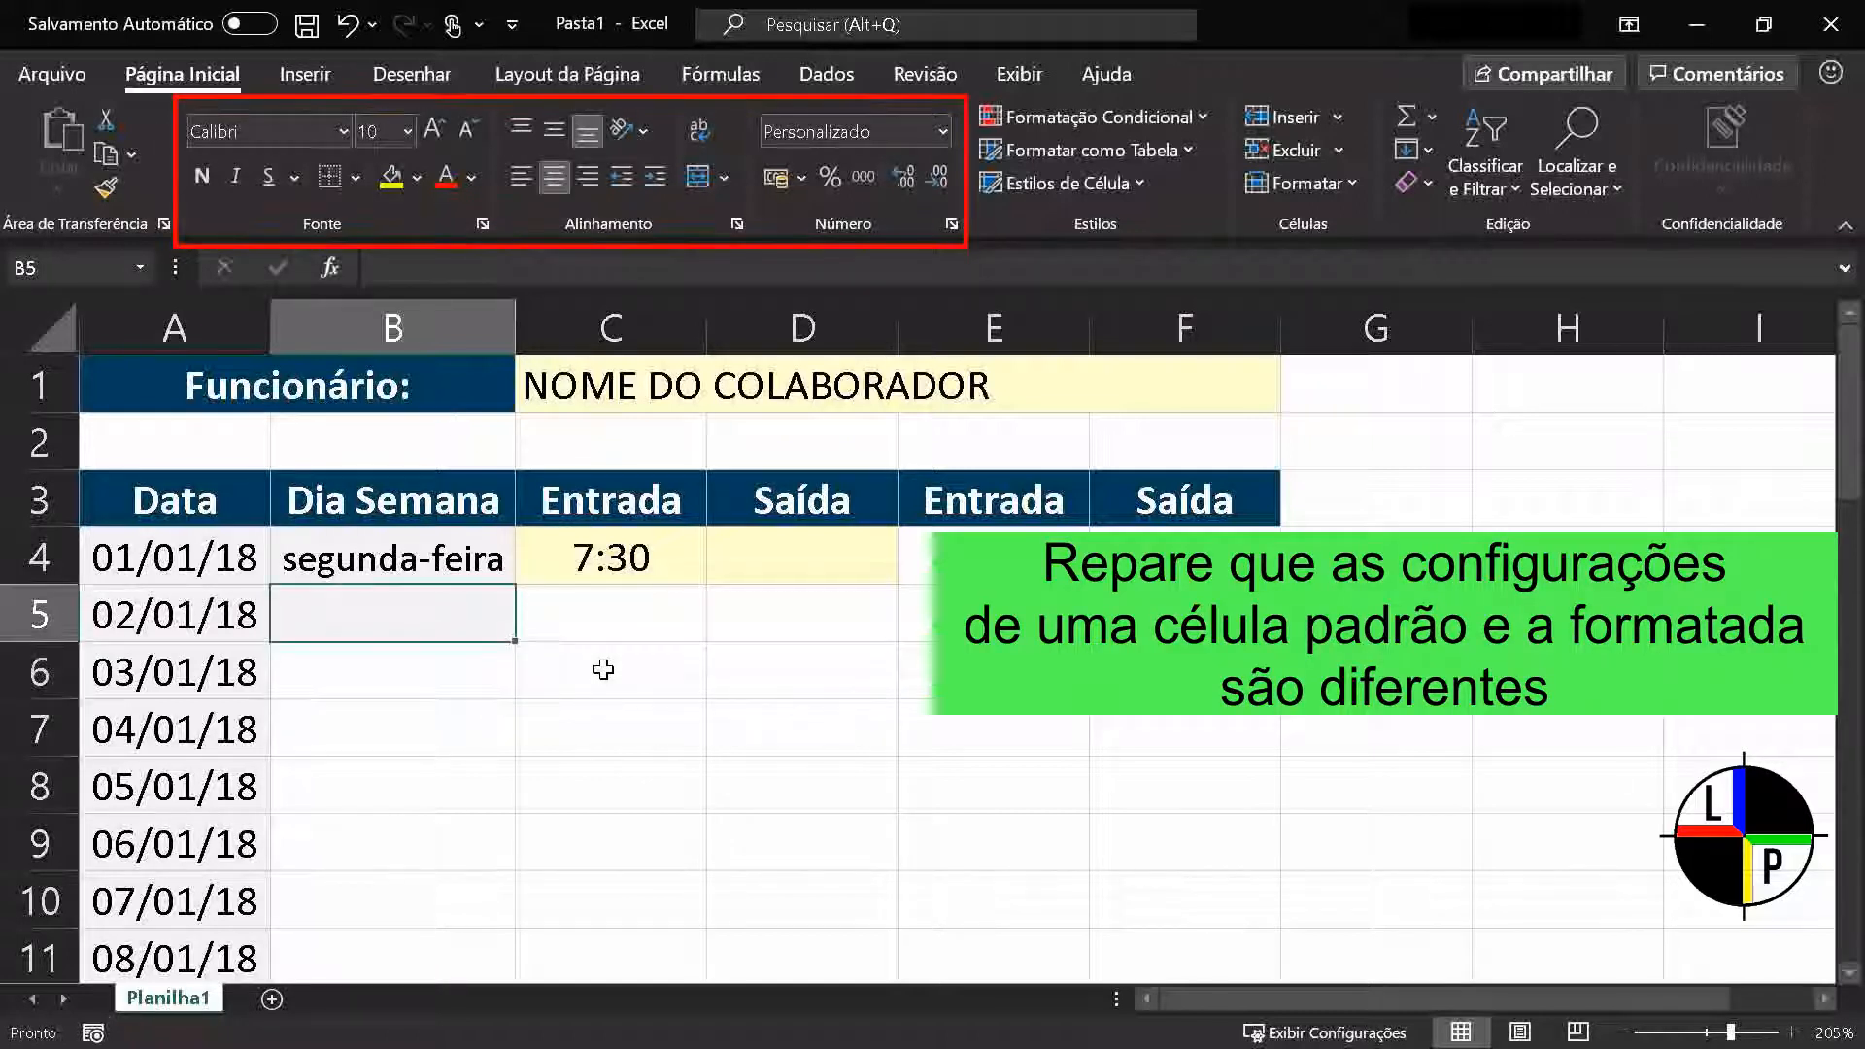
Alternate between cells B5 and B6 to compare their font, alignment and number format settings
key("Down")
key("Up")
key("Down")
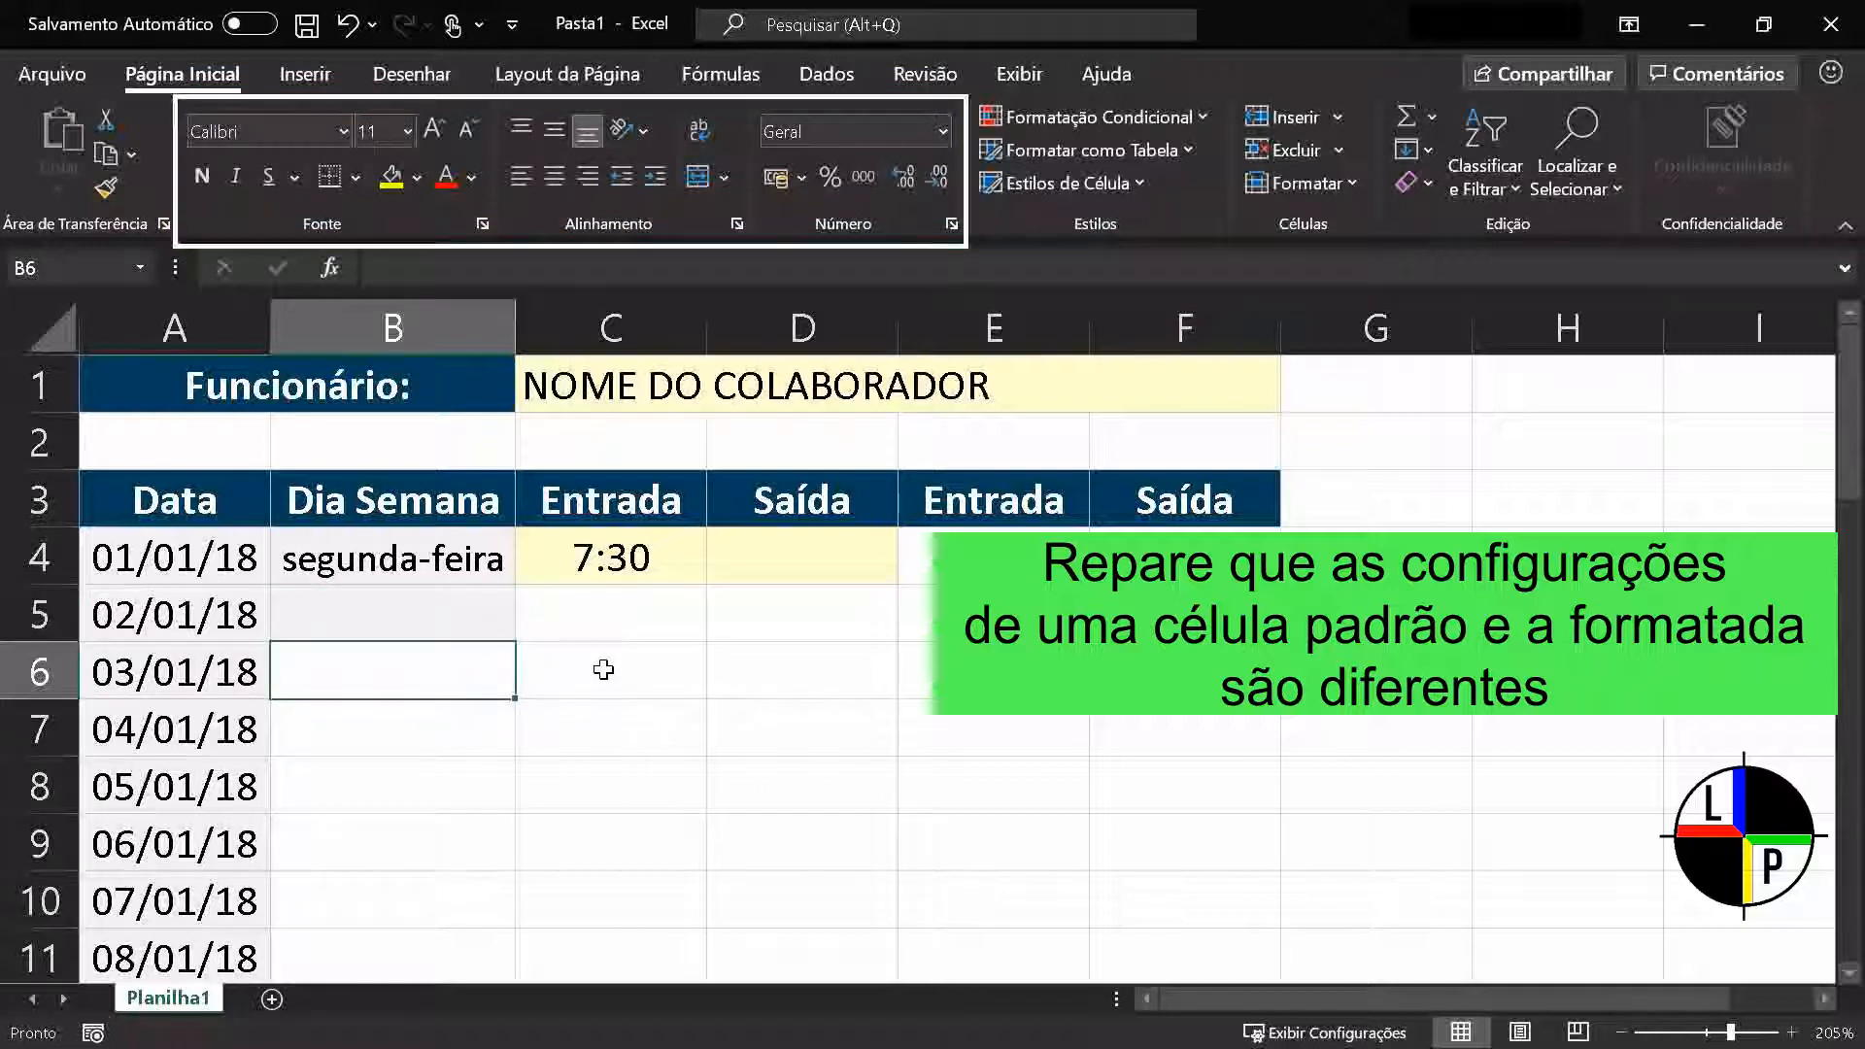
key("Up")
key("Down")
key("Up")
key("Down")
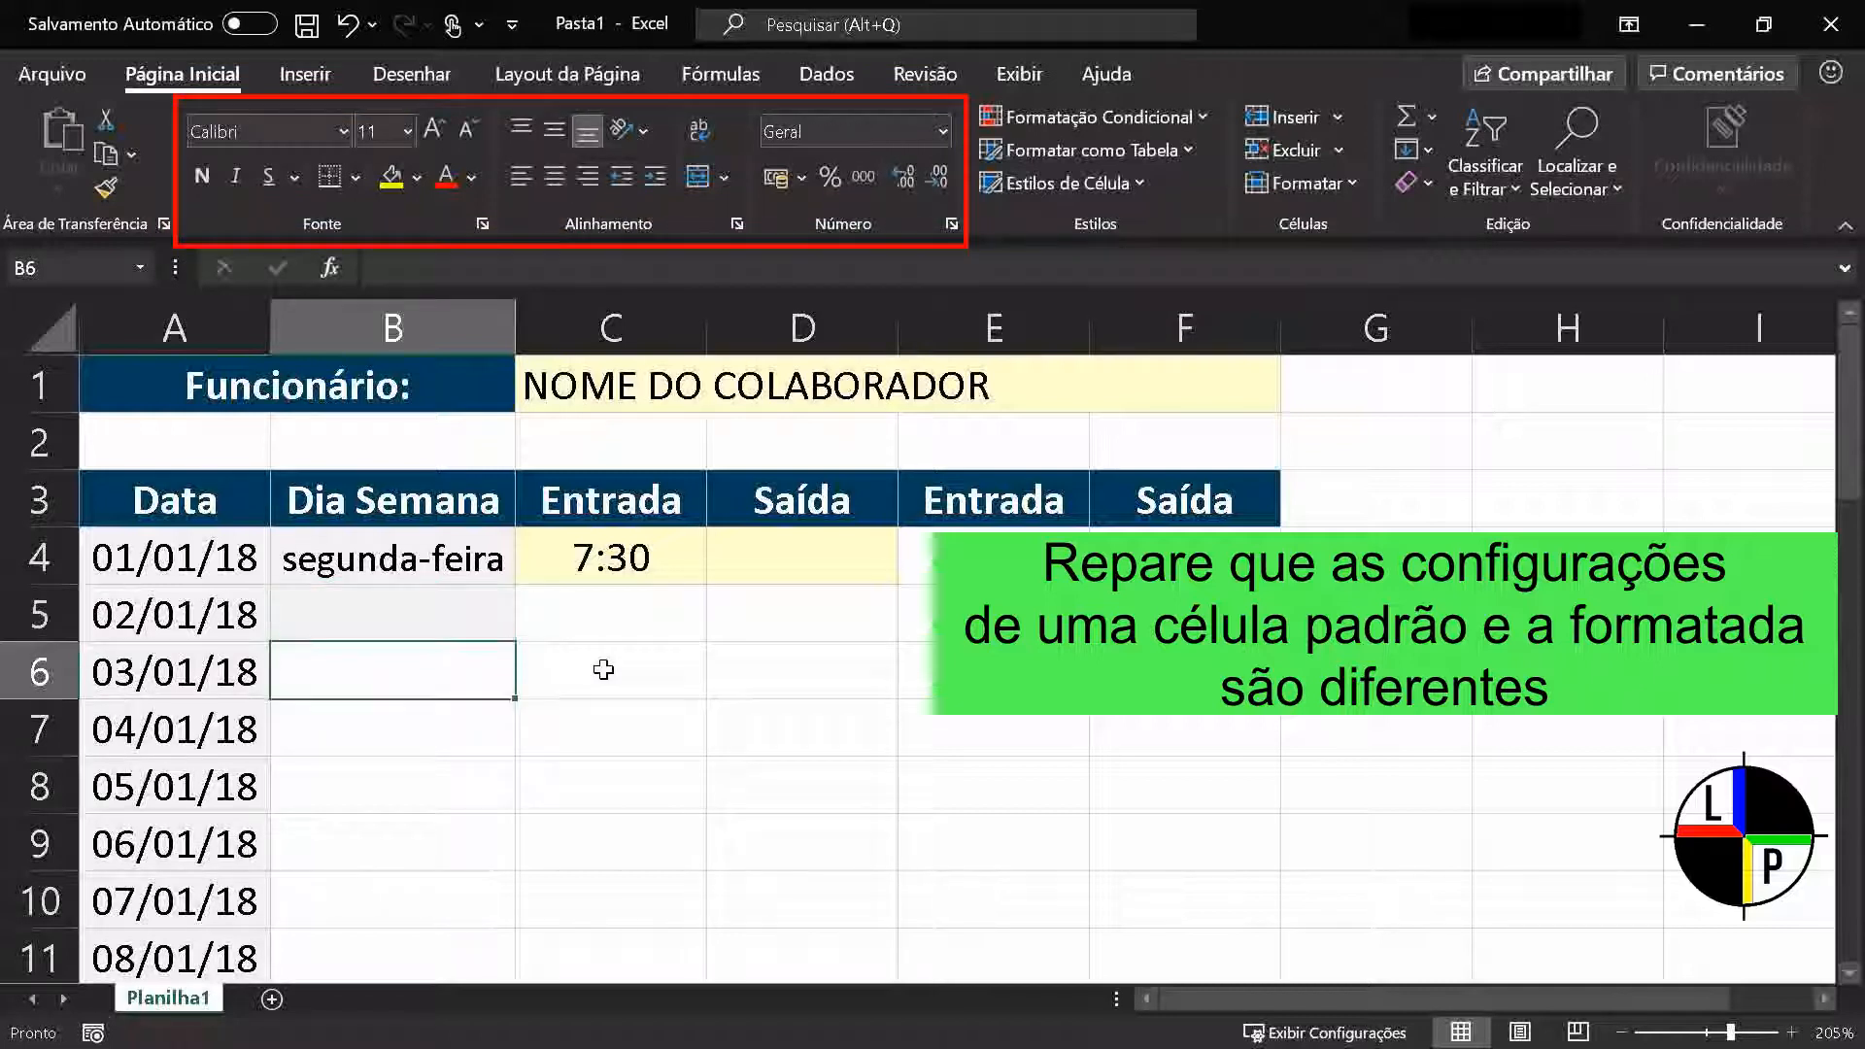
key("Up")
key("Down")
key("Up")
key("Down")
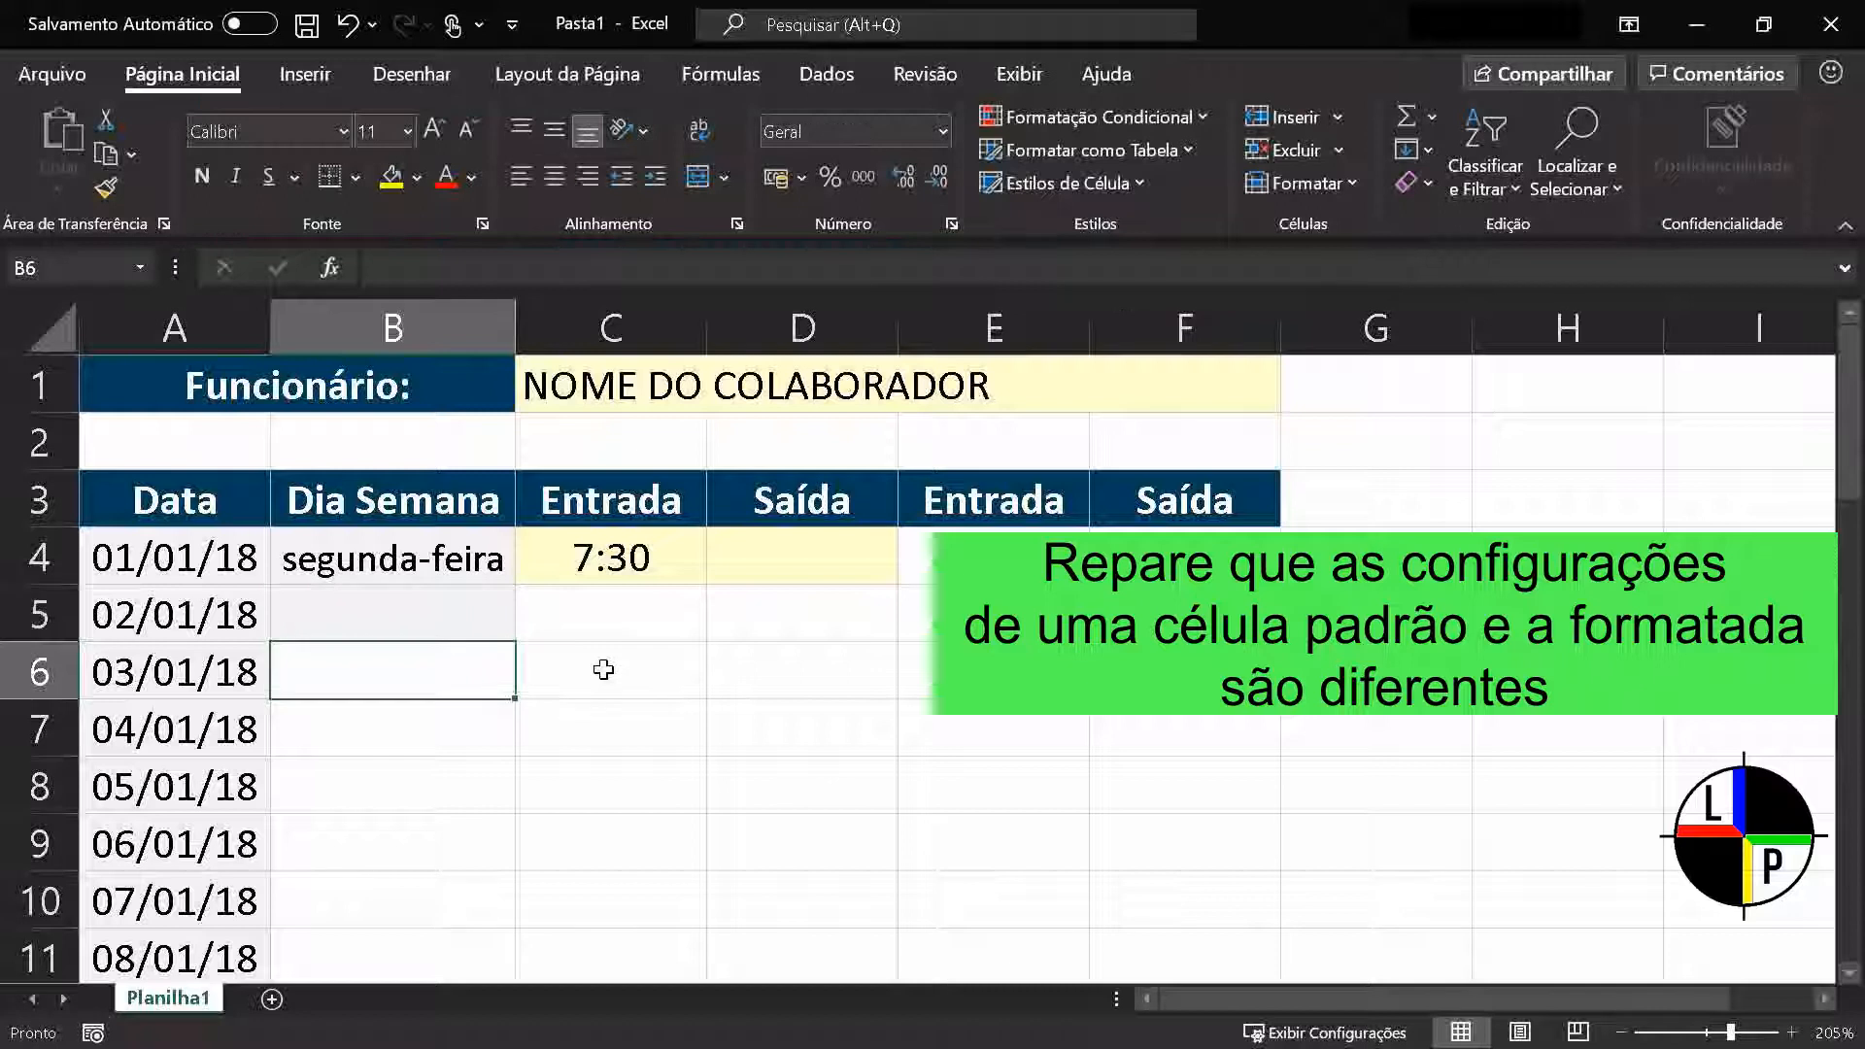
key("Up")
key("Down")
key("Up")
key("Down")
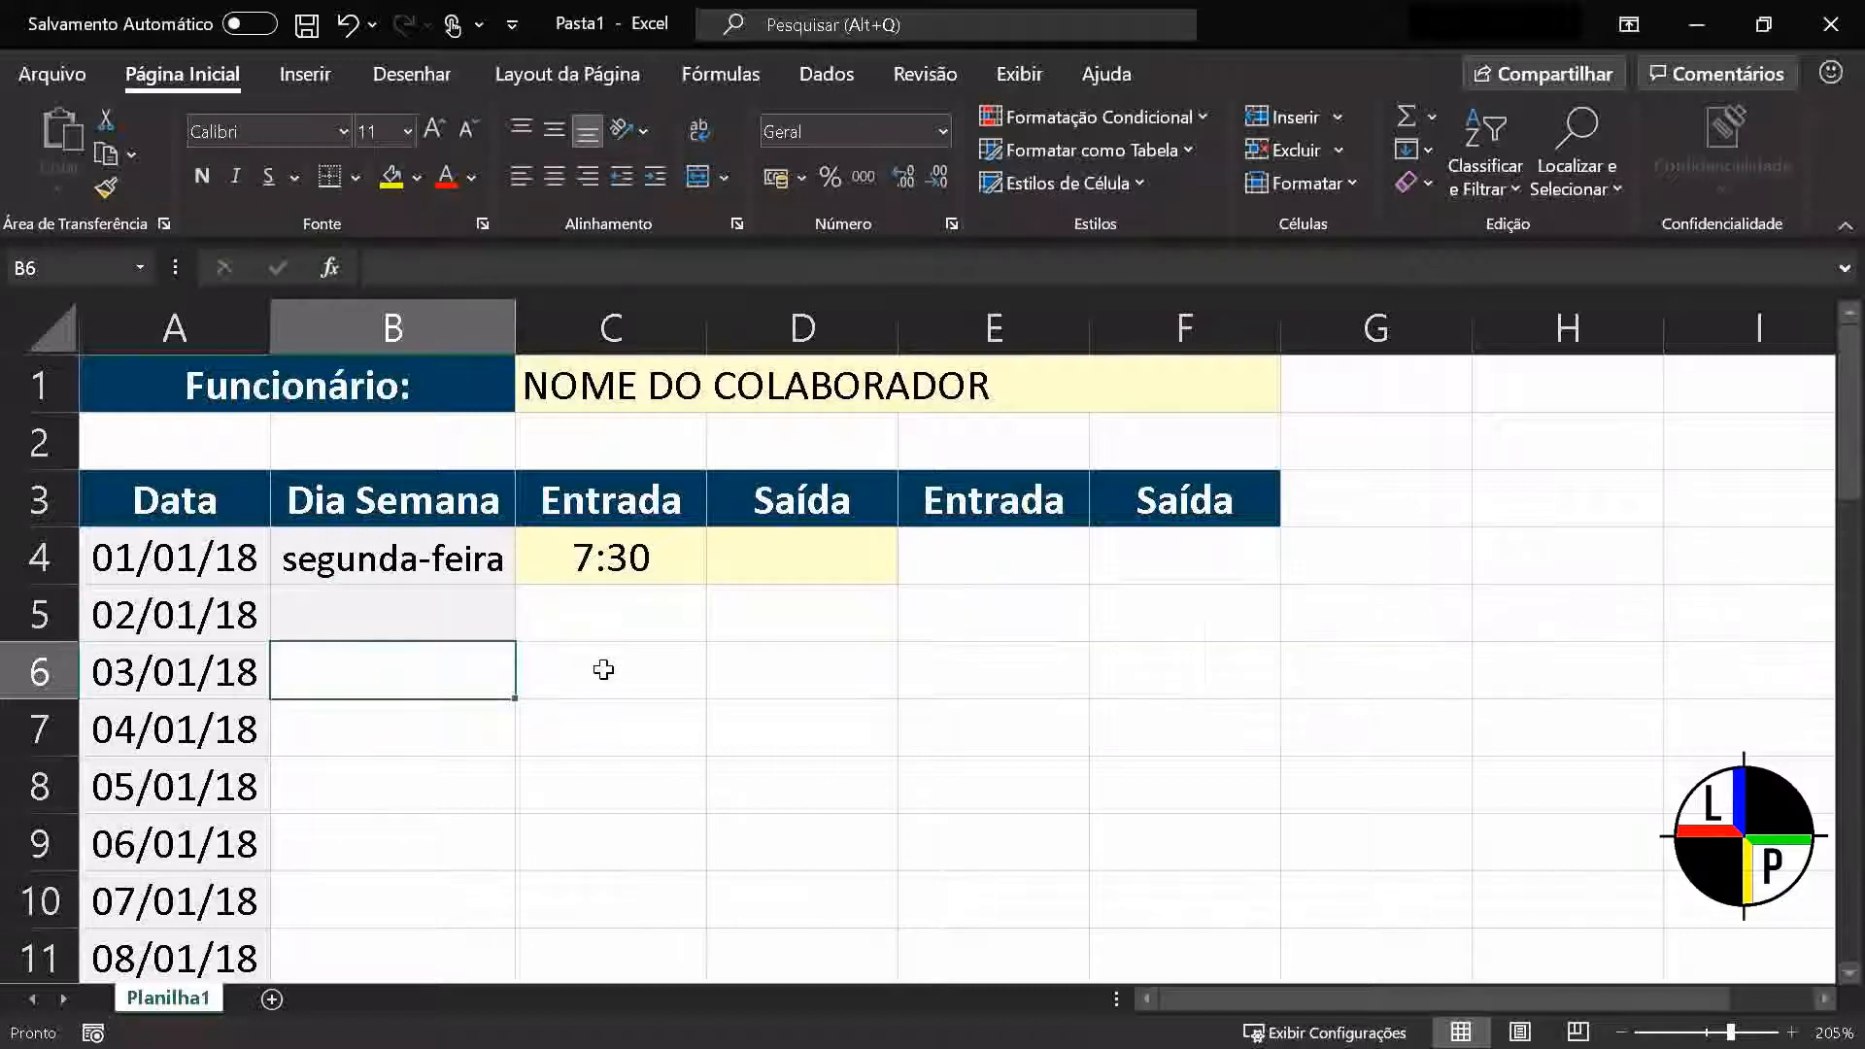
key("Up")
key("Down")
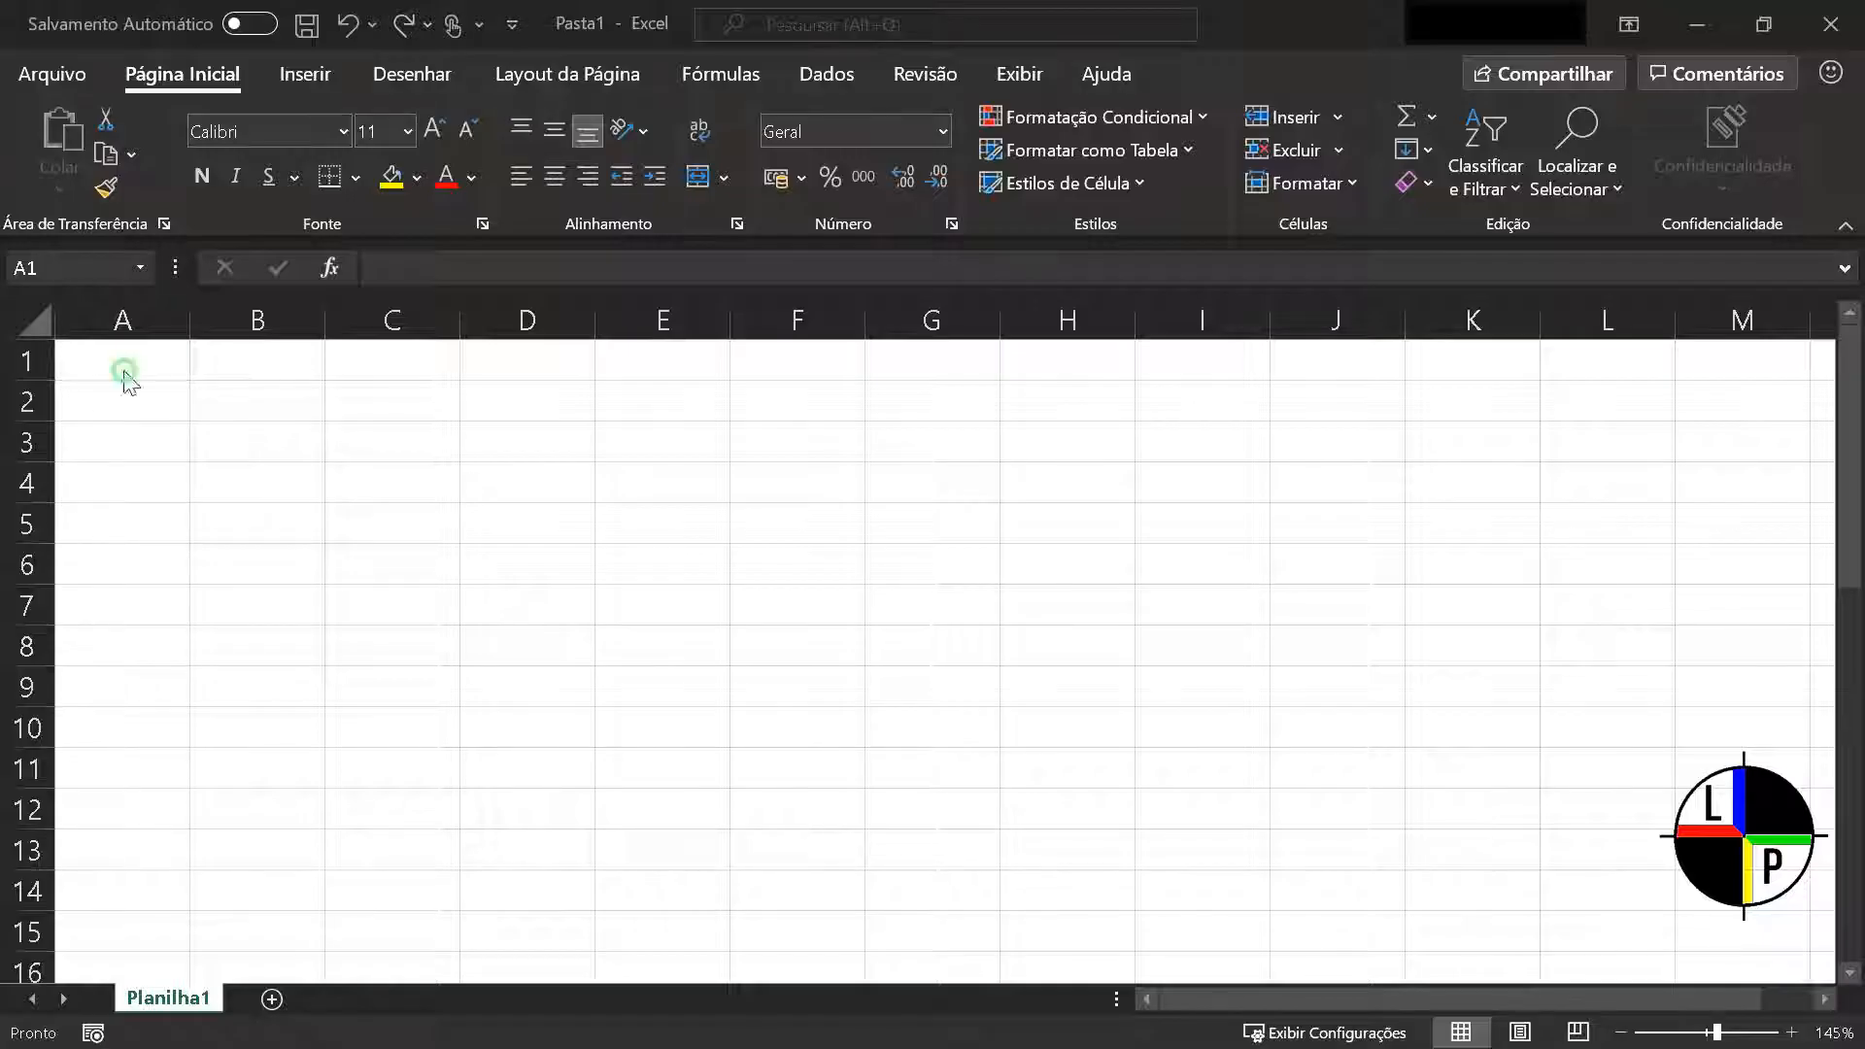
Enter the text "Olá, eu sou um texto!" in cell A1 of the blank sheet
left_click(124, 369)
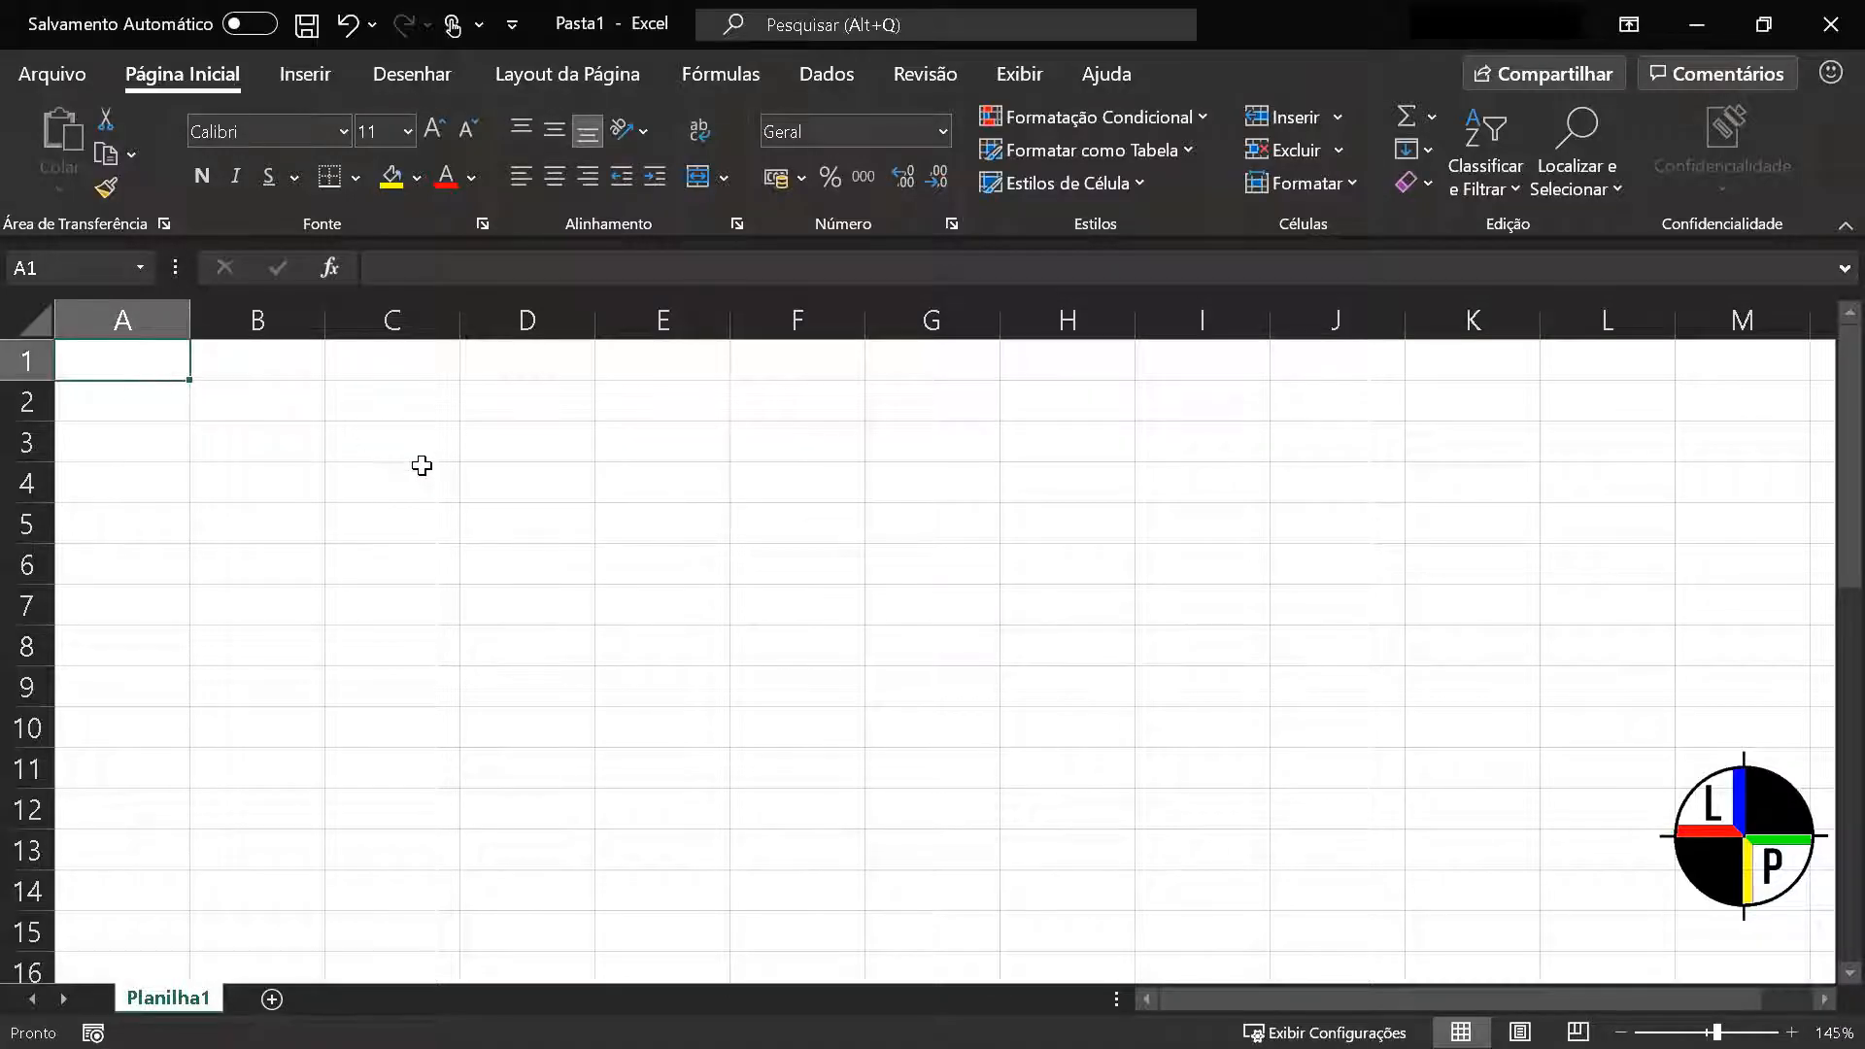
type("Olá")
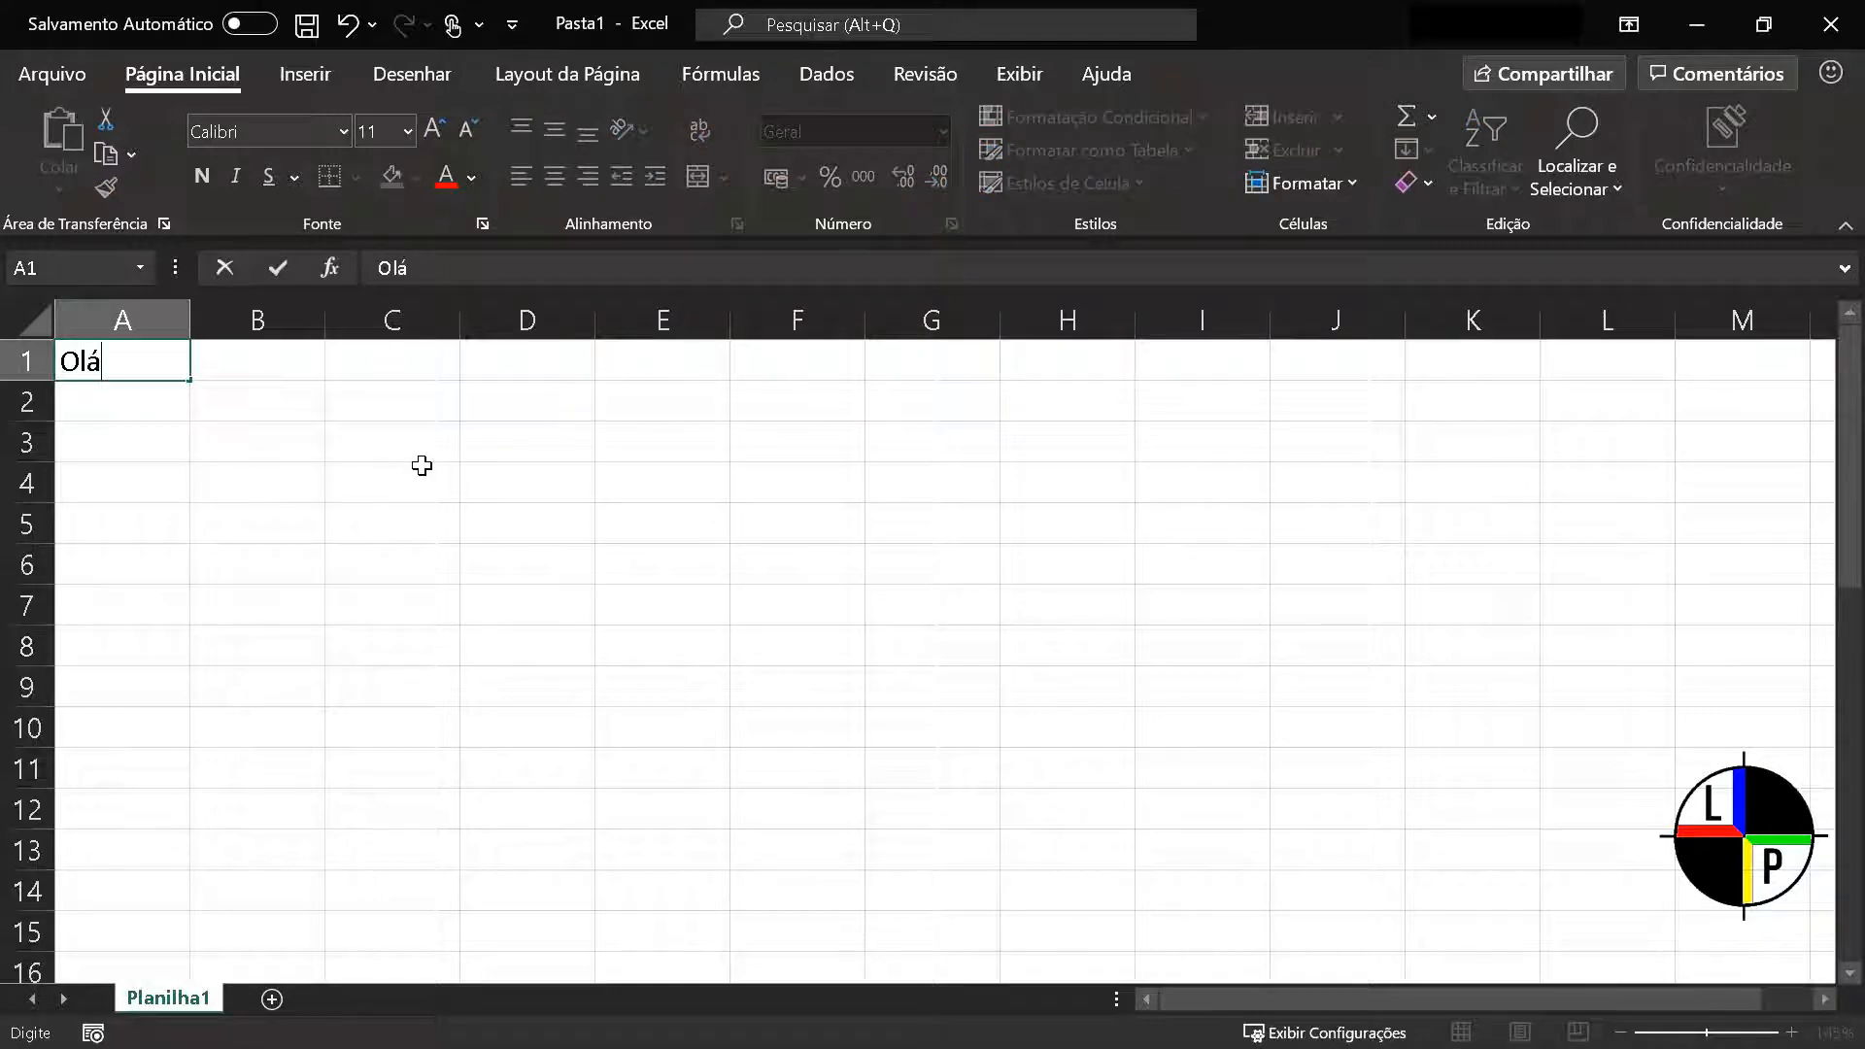
type(", eu sou um ")
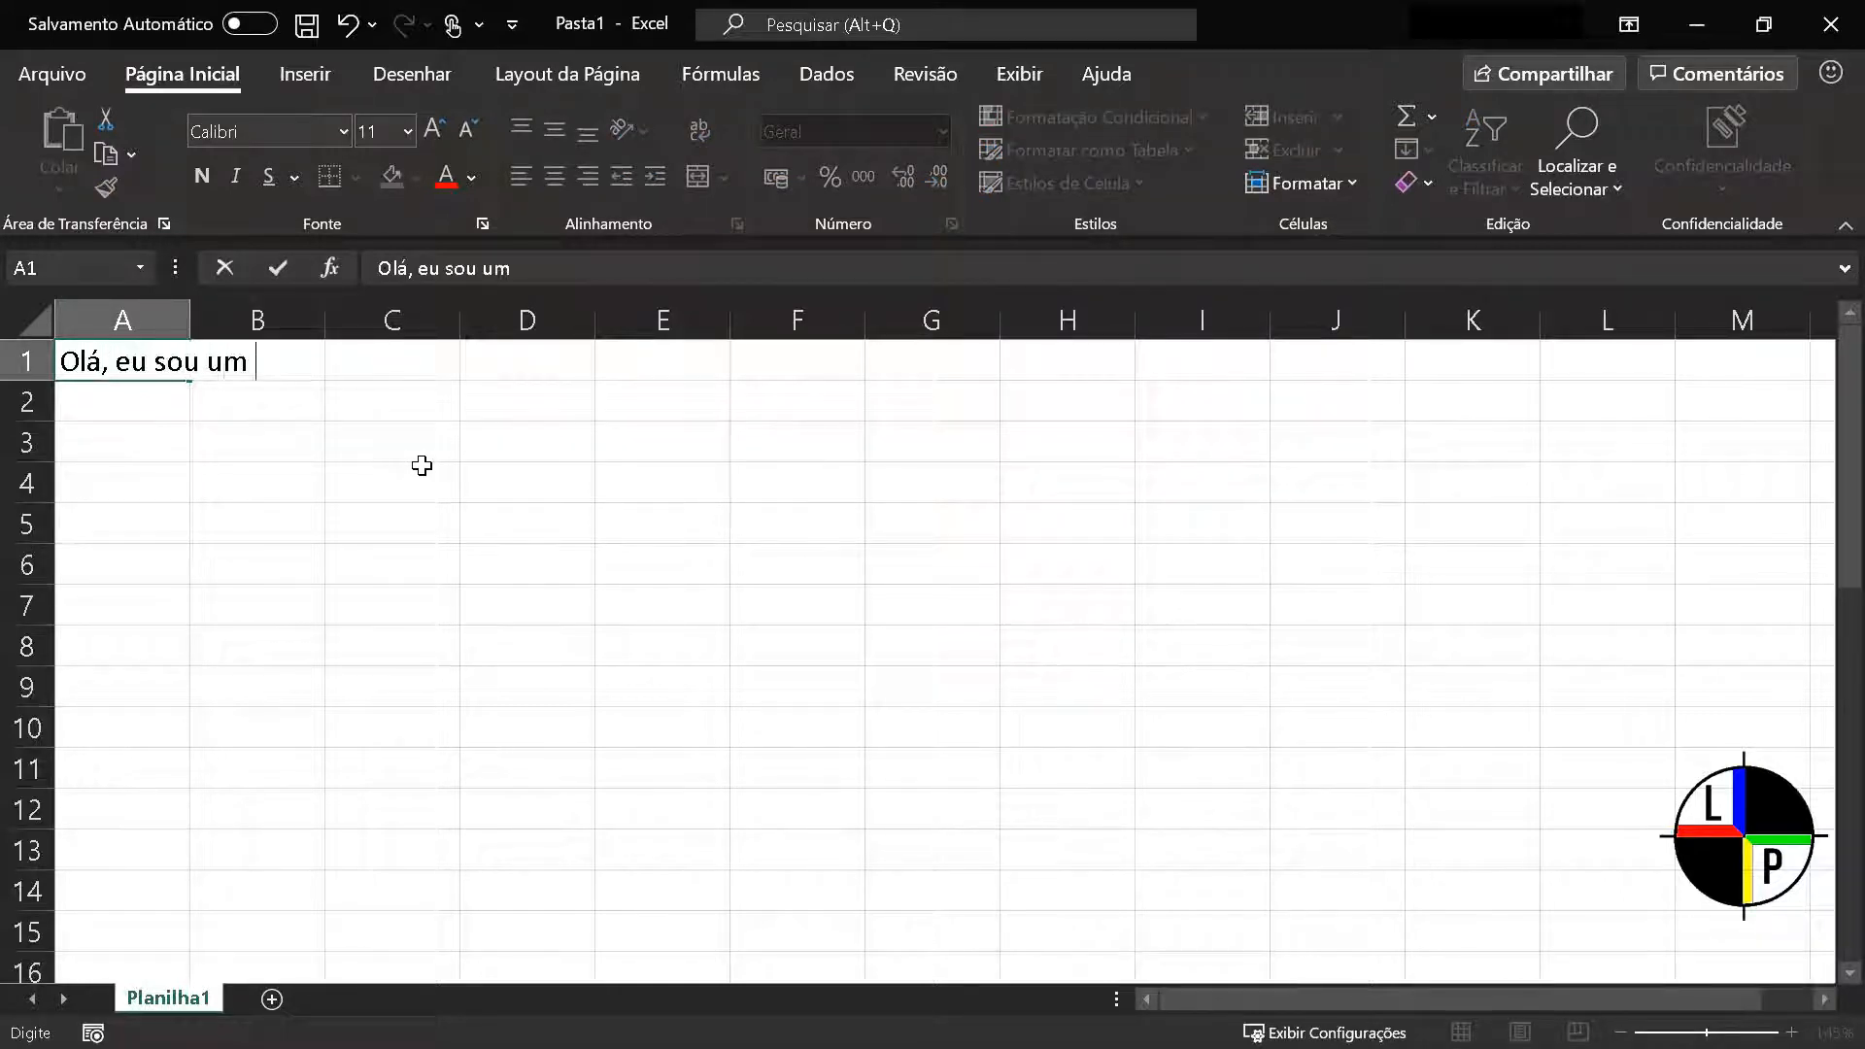
type("texto!")
key("Return")
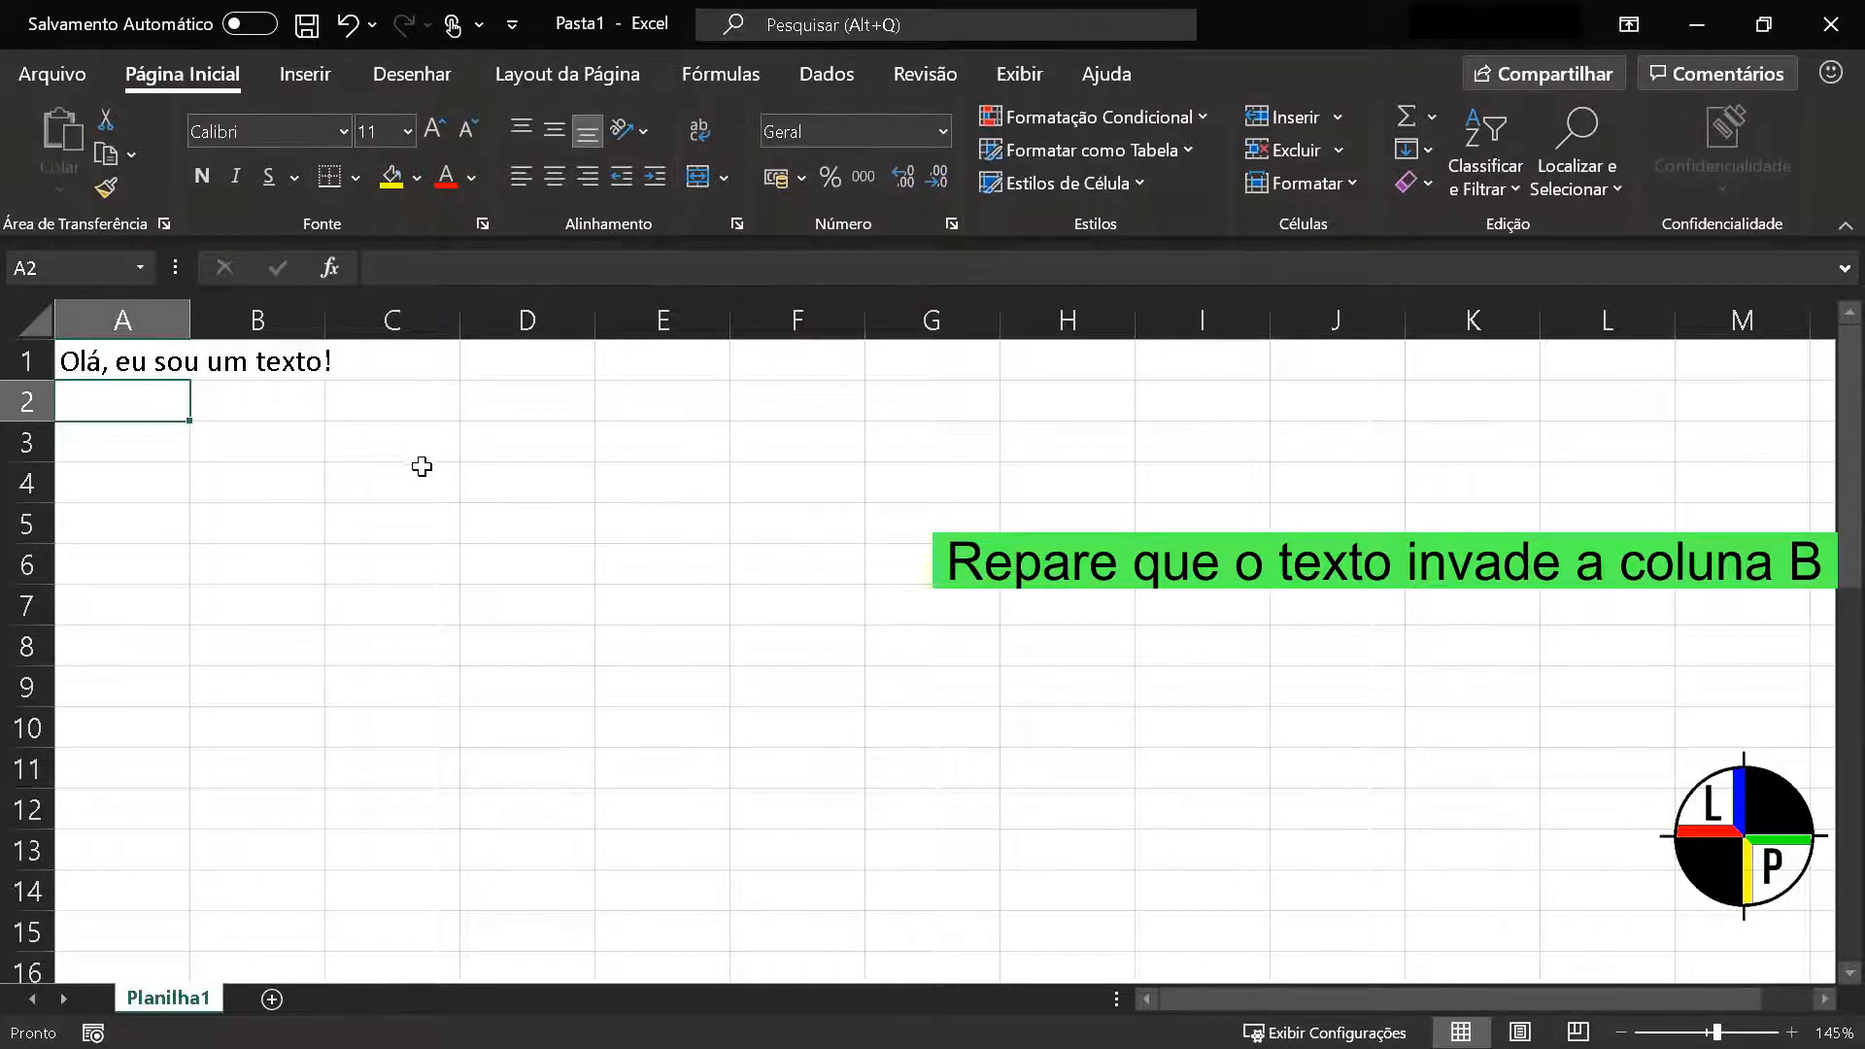
Enable automatic text wrapping for cell A1 through its Format Cells alignment settings
left_click(129, 362)
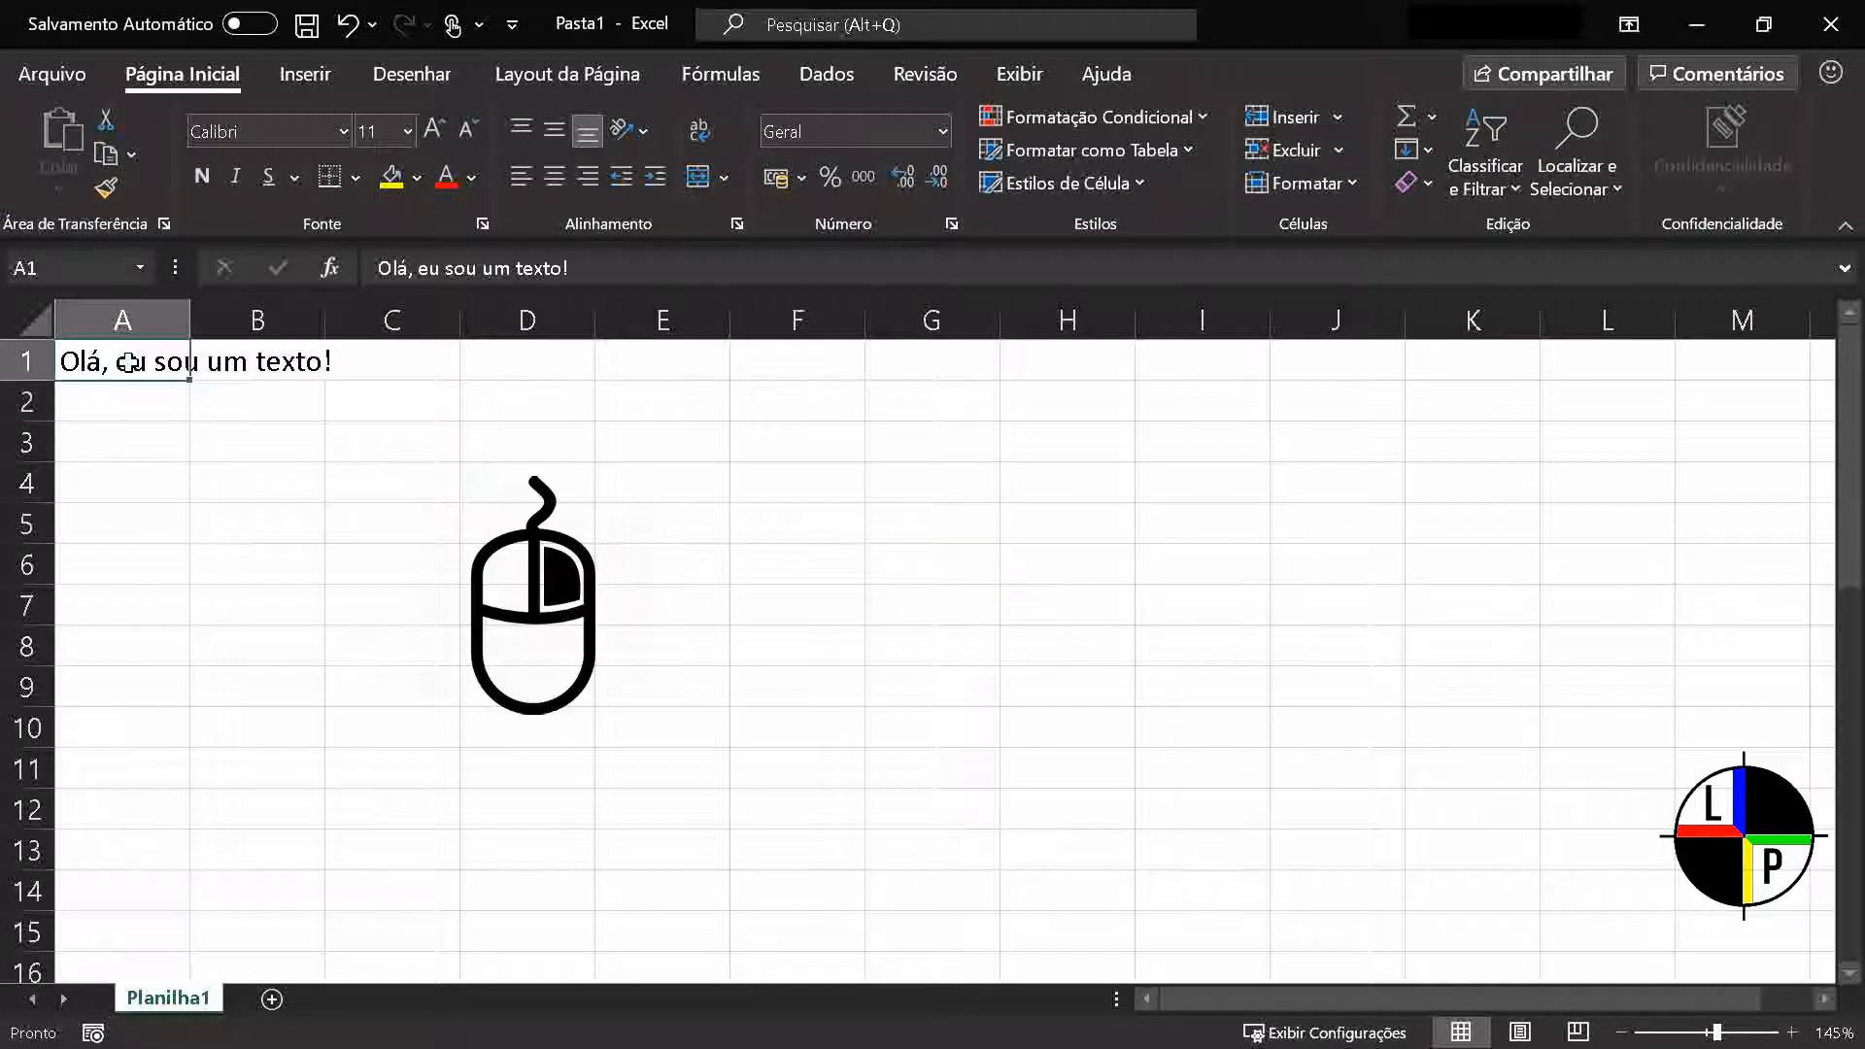
right_click(128, 363)
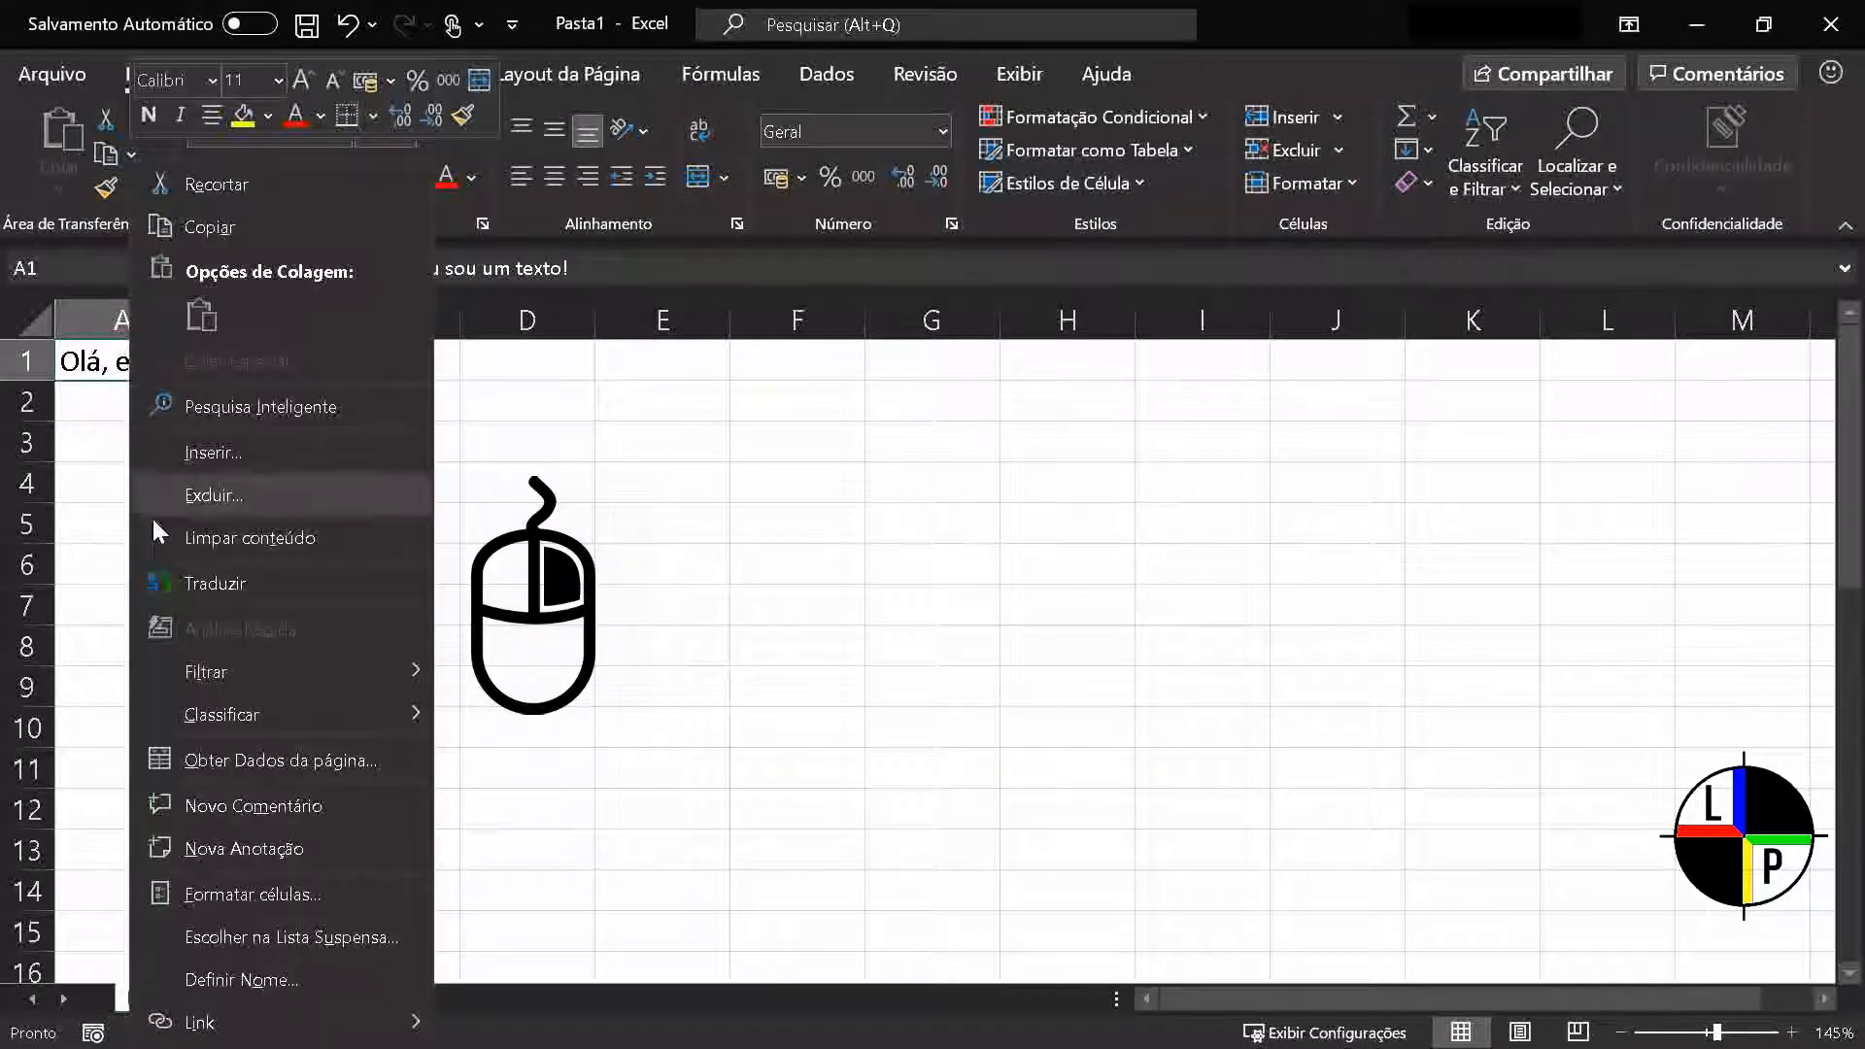
left_click(271, 892)
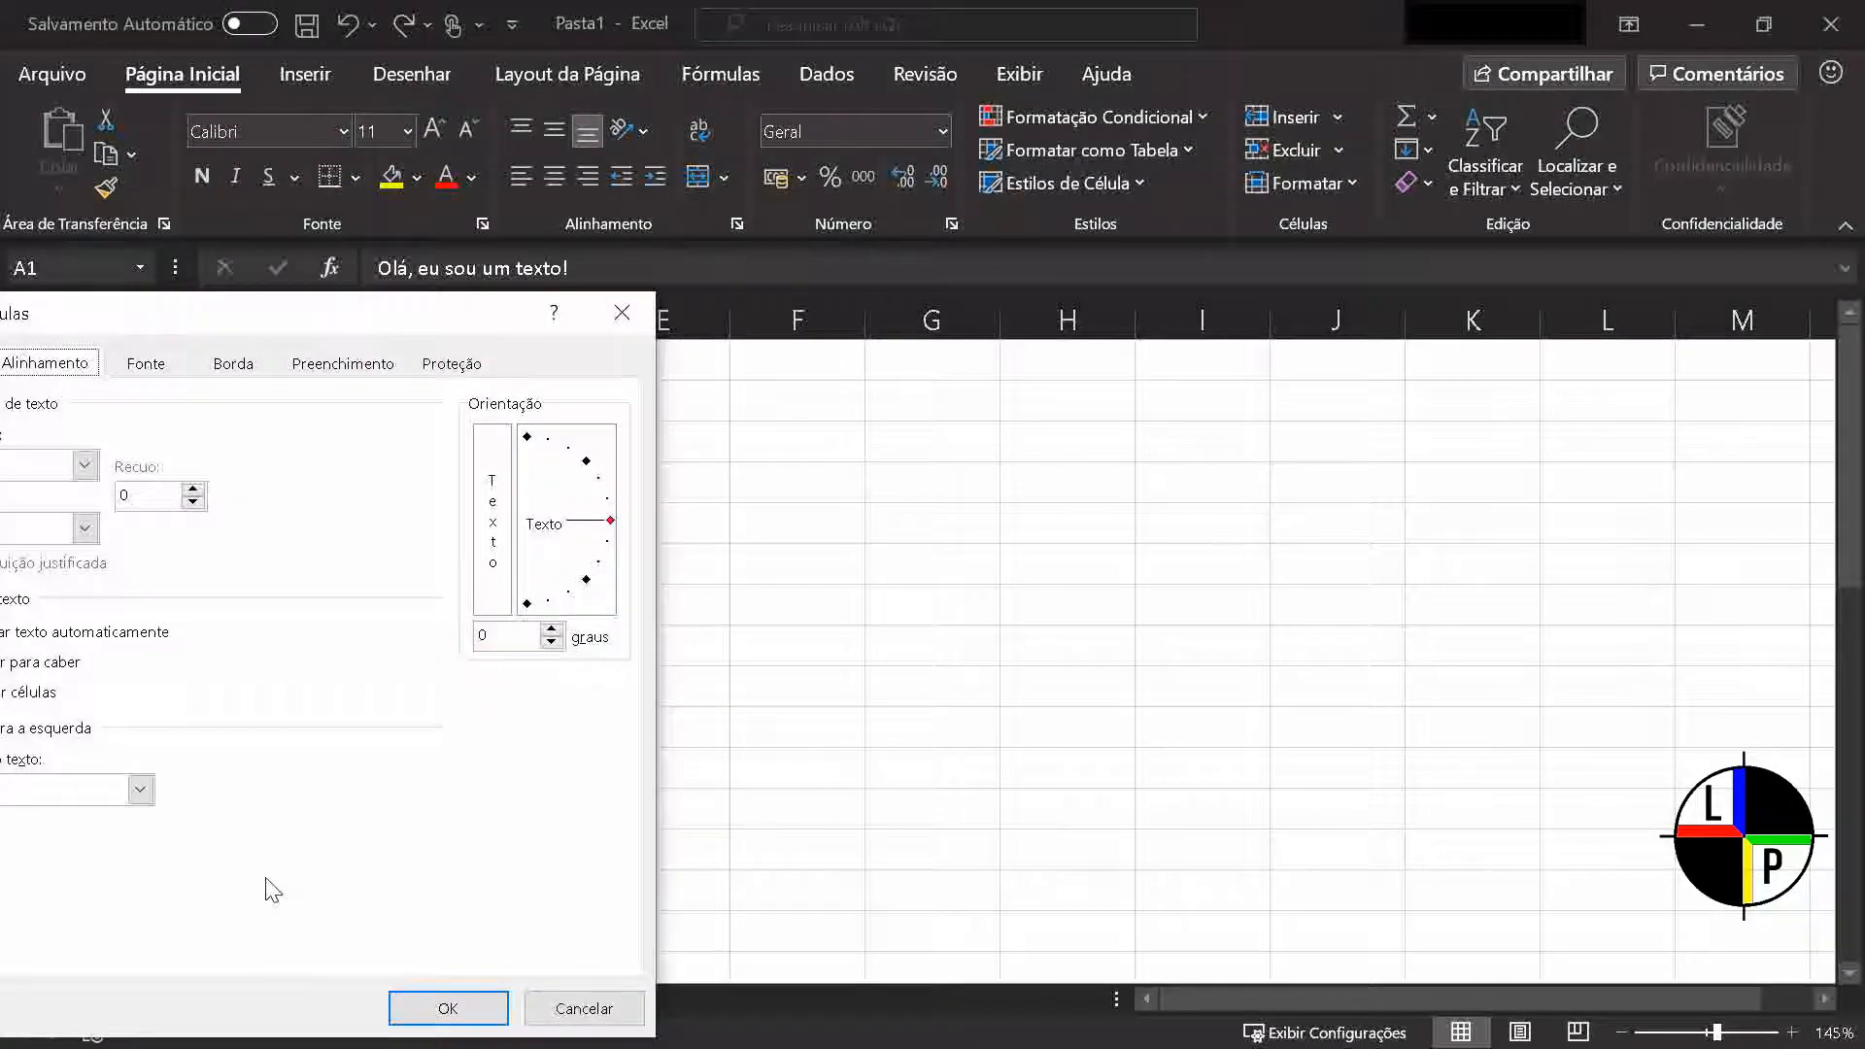
left_click_drag(319, 306, 877, 228)
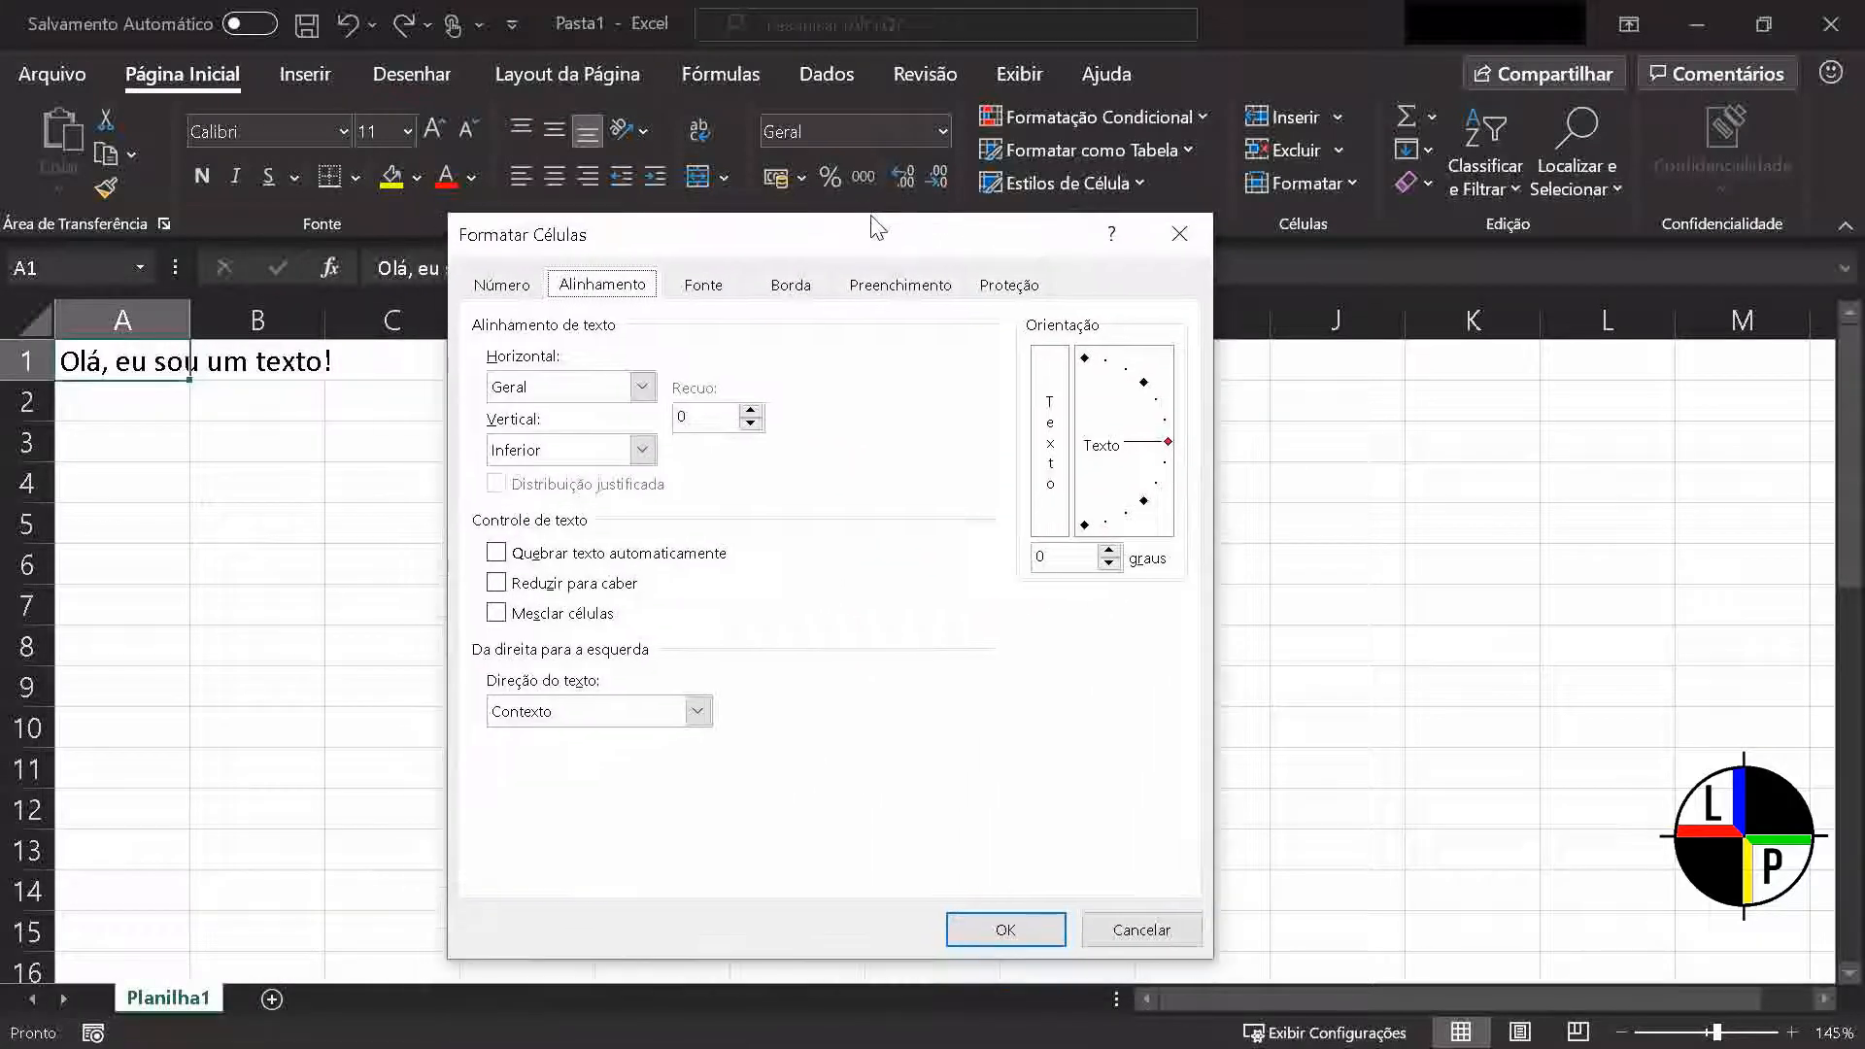
left_click(497, 554)
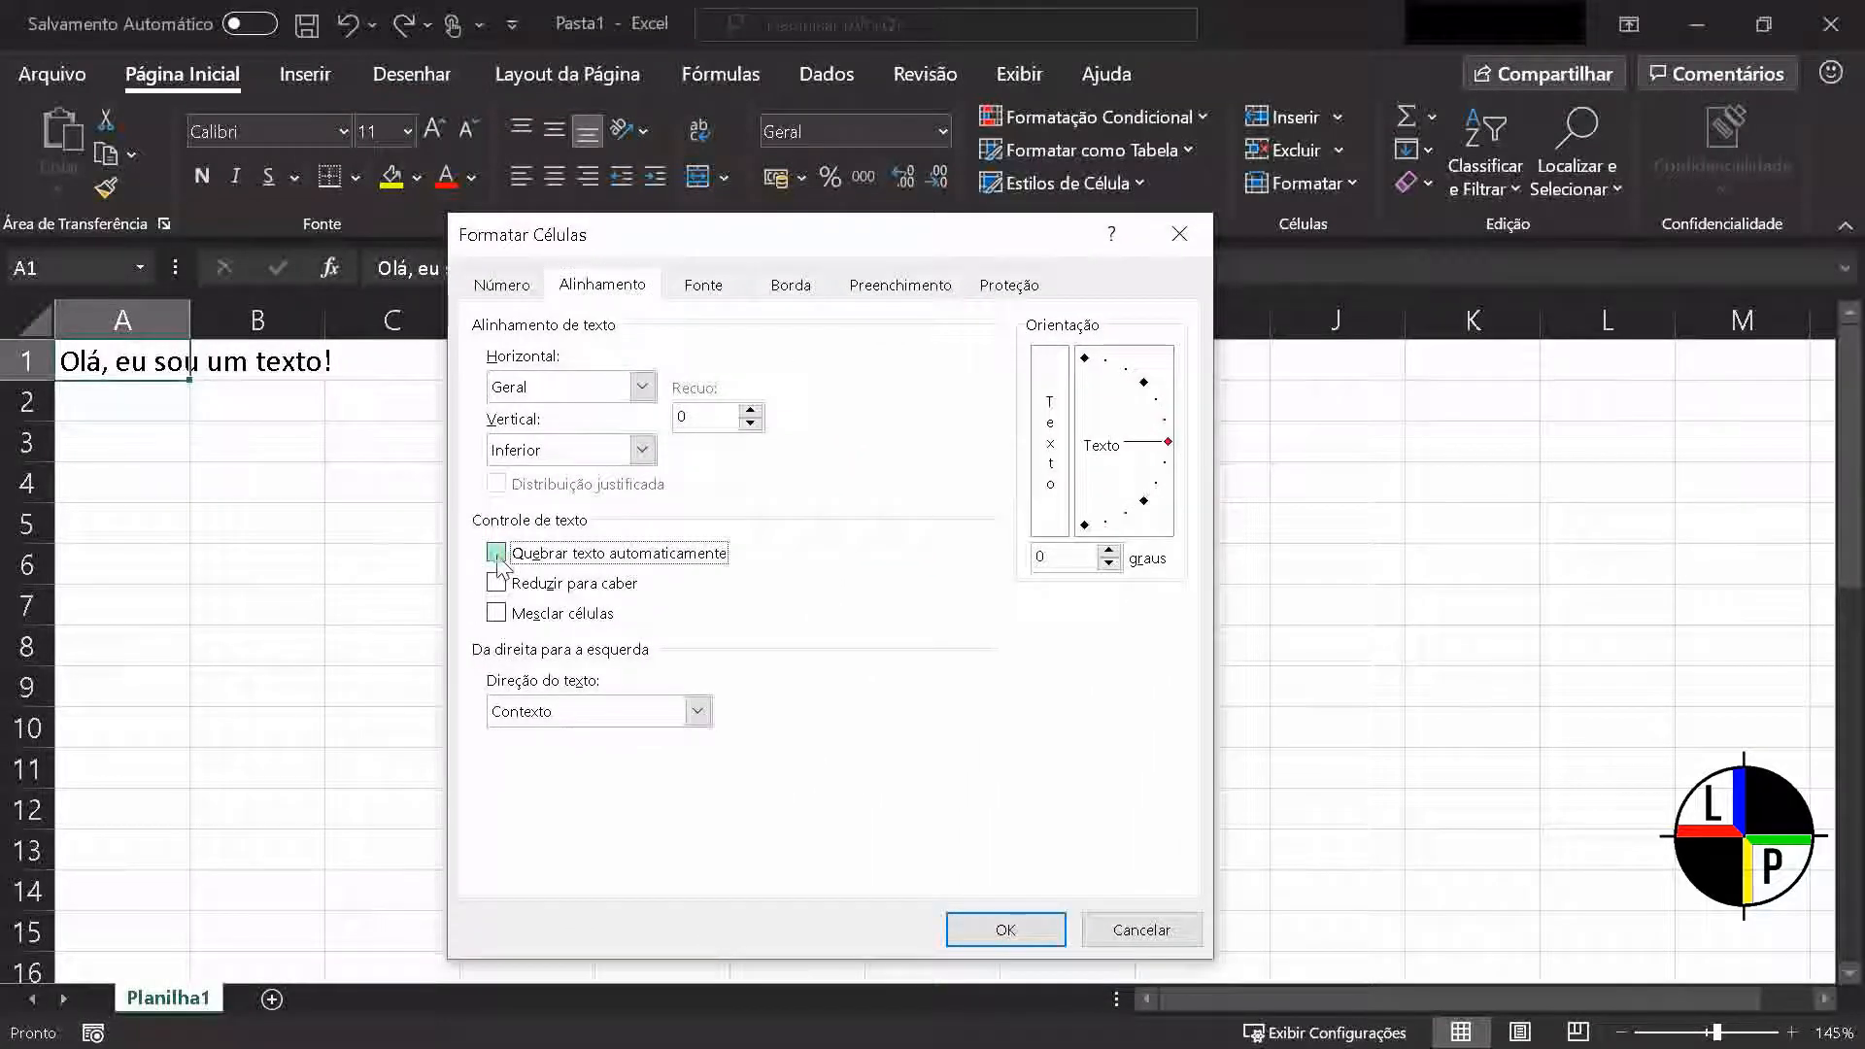
left_click(1001, 933)
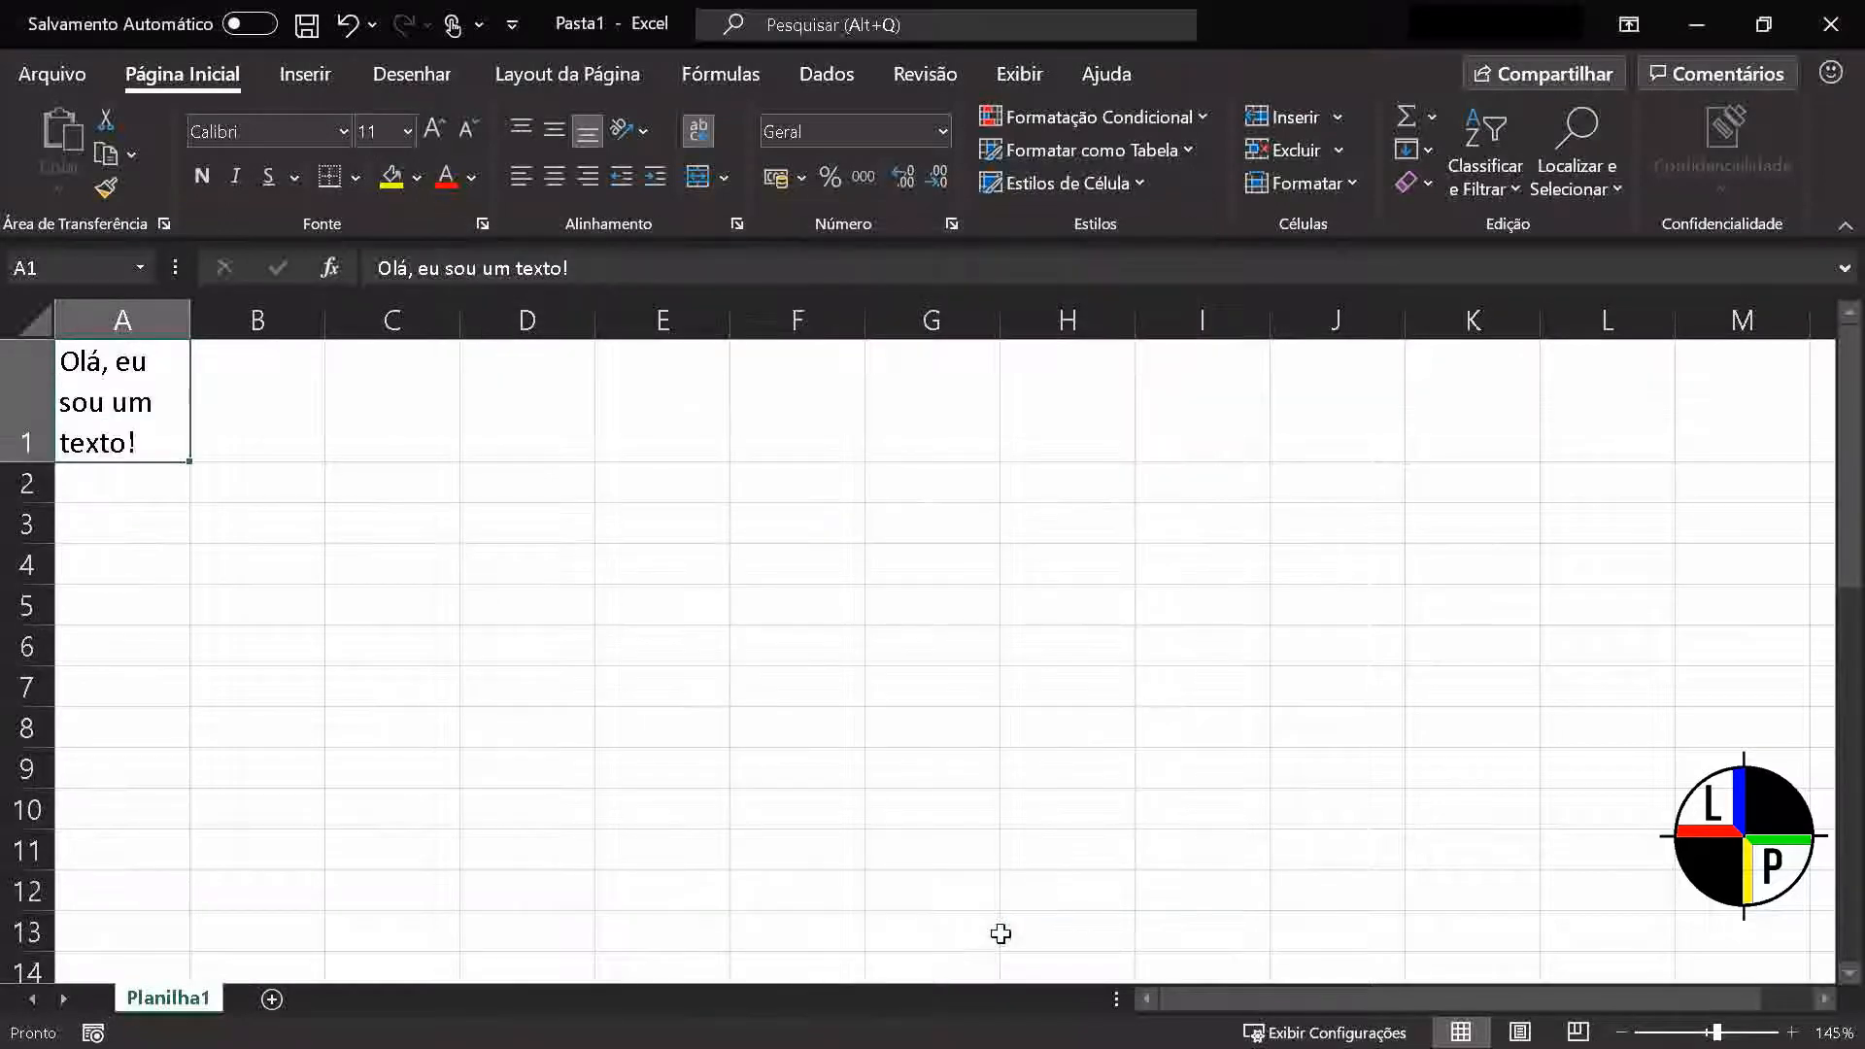
Toggle text wrapping off and on repeatedly for cell A1, leaving it off
left_click(697, 137)
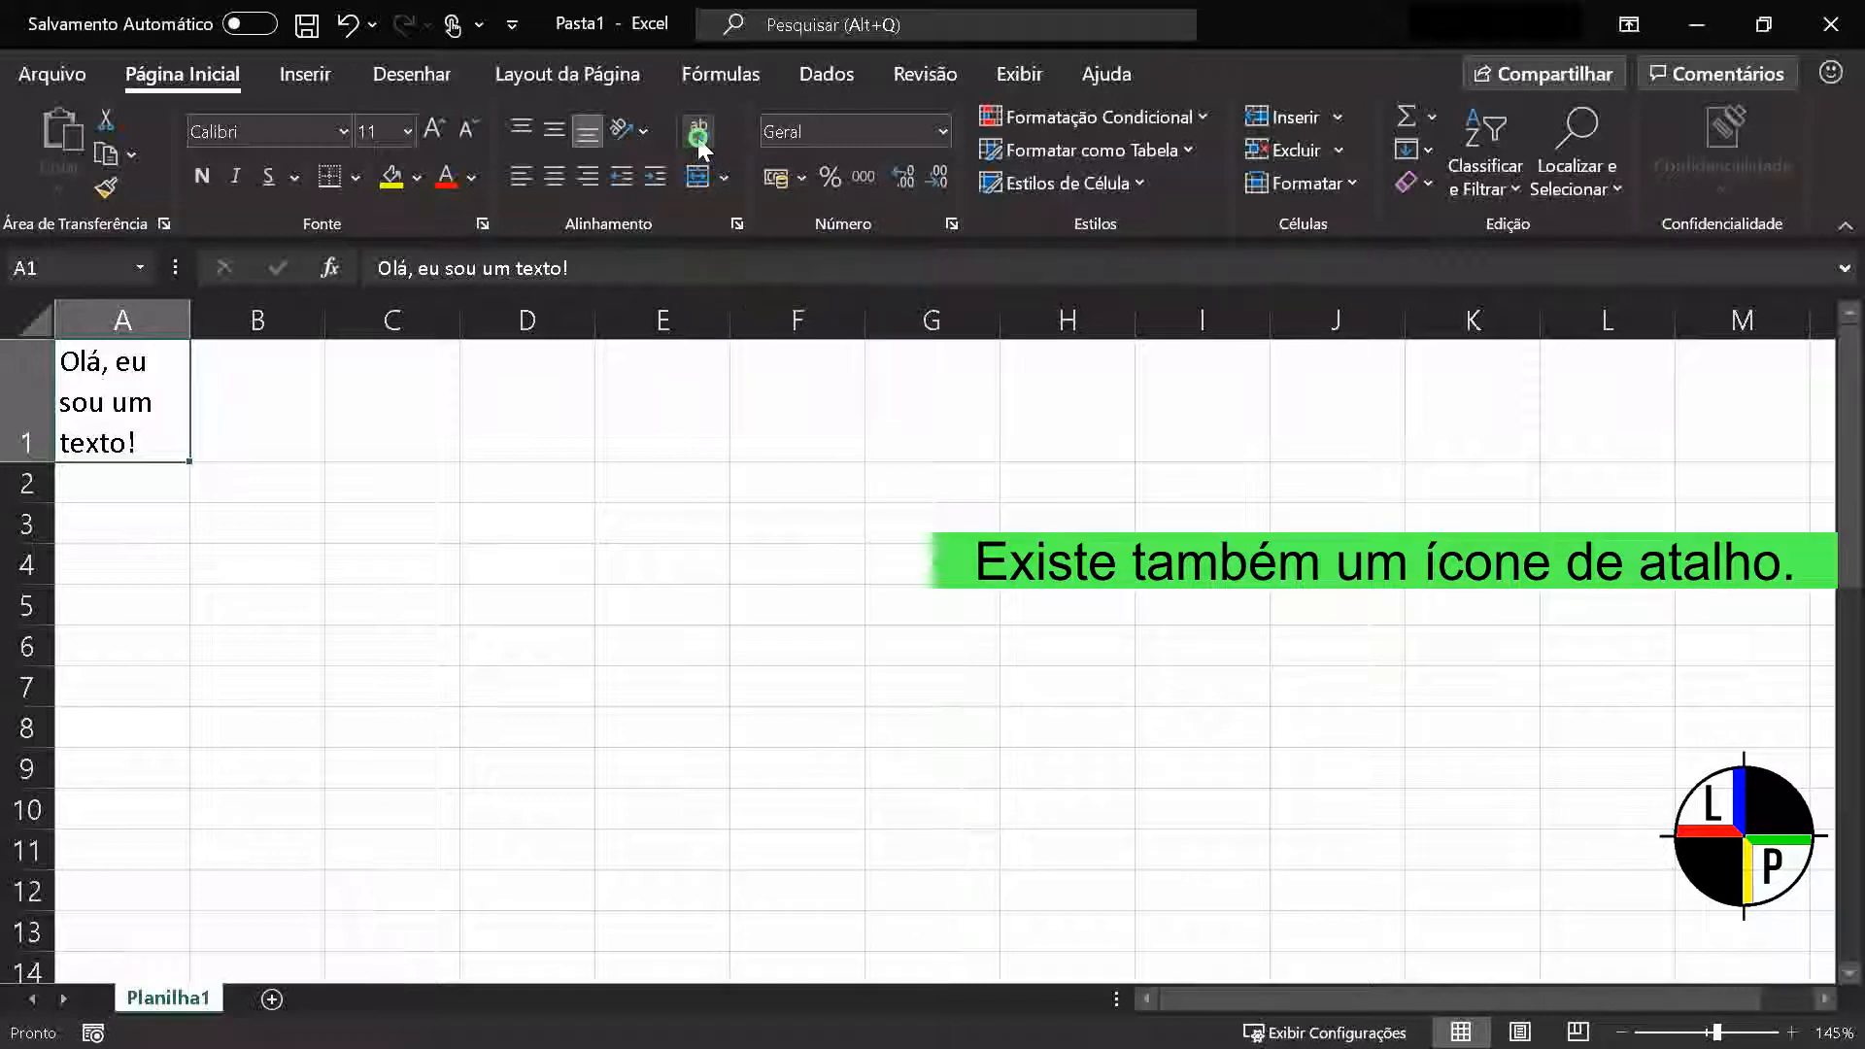
left_click(697, 137)
left_click(697, 137)
left_click(698, 137)
left_click(697, 137)
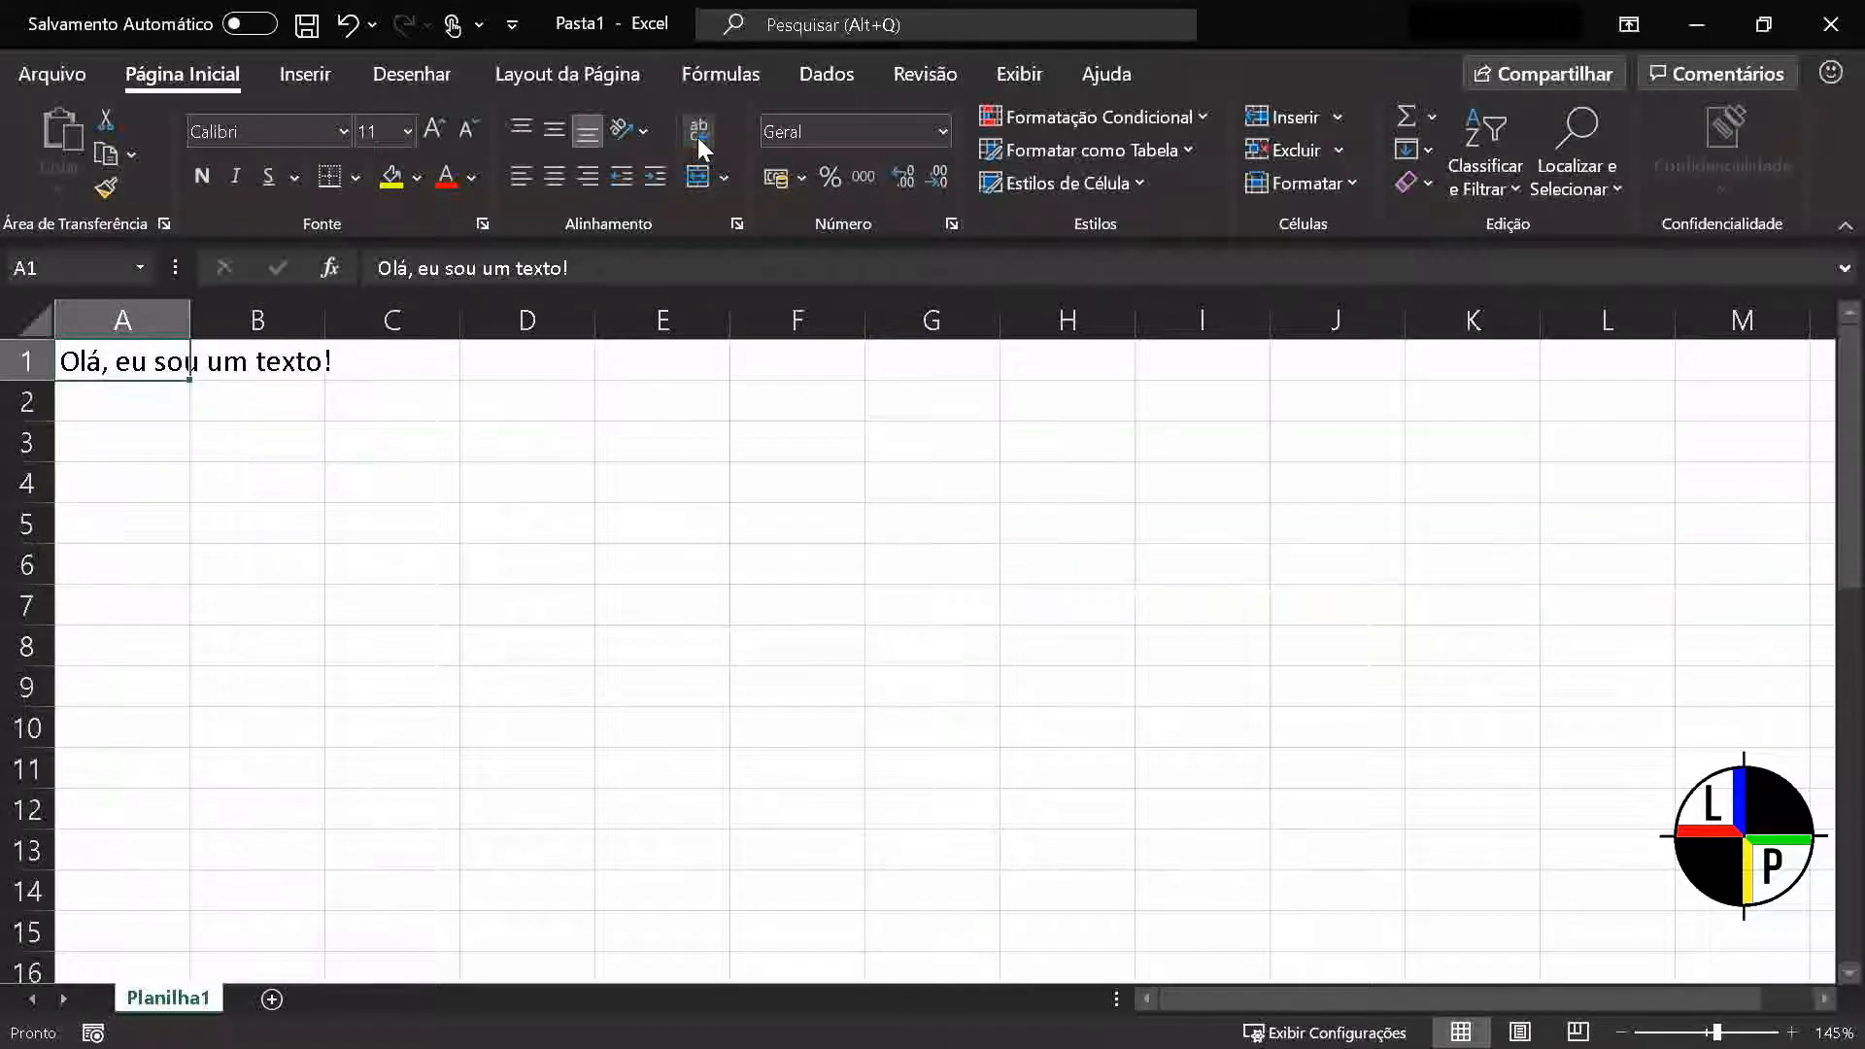
Apply the shrink-to-fit (Reduzir para caber) text control to cell A1 in Format Cells
right_click(157, 366)
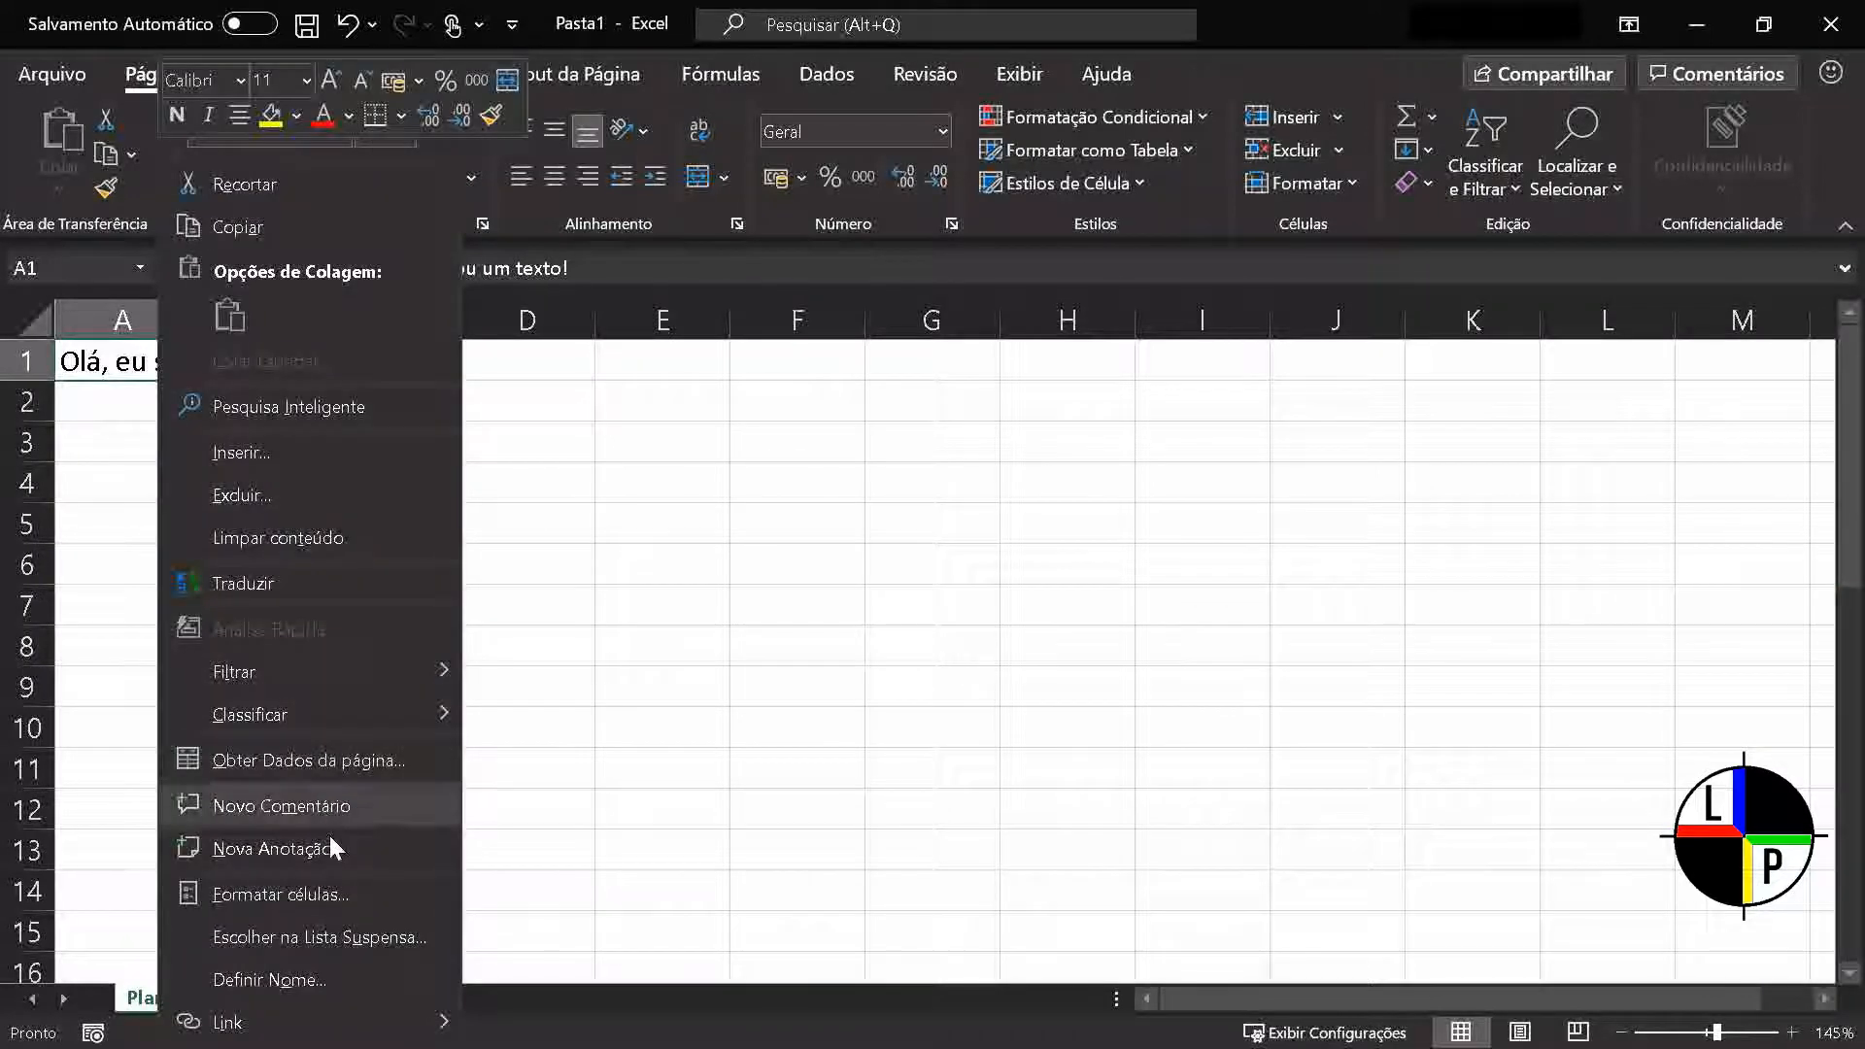
left_click(337, 892)
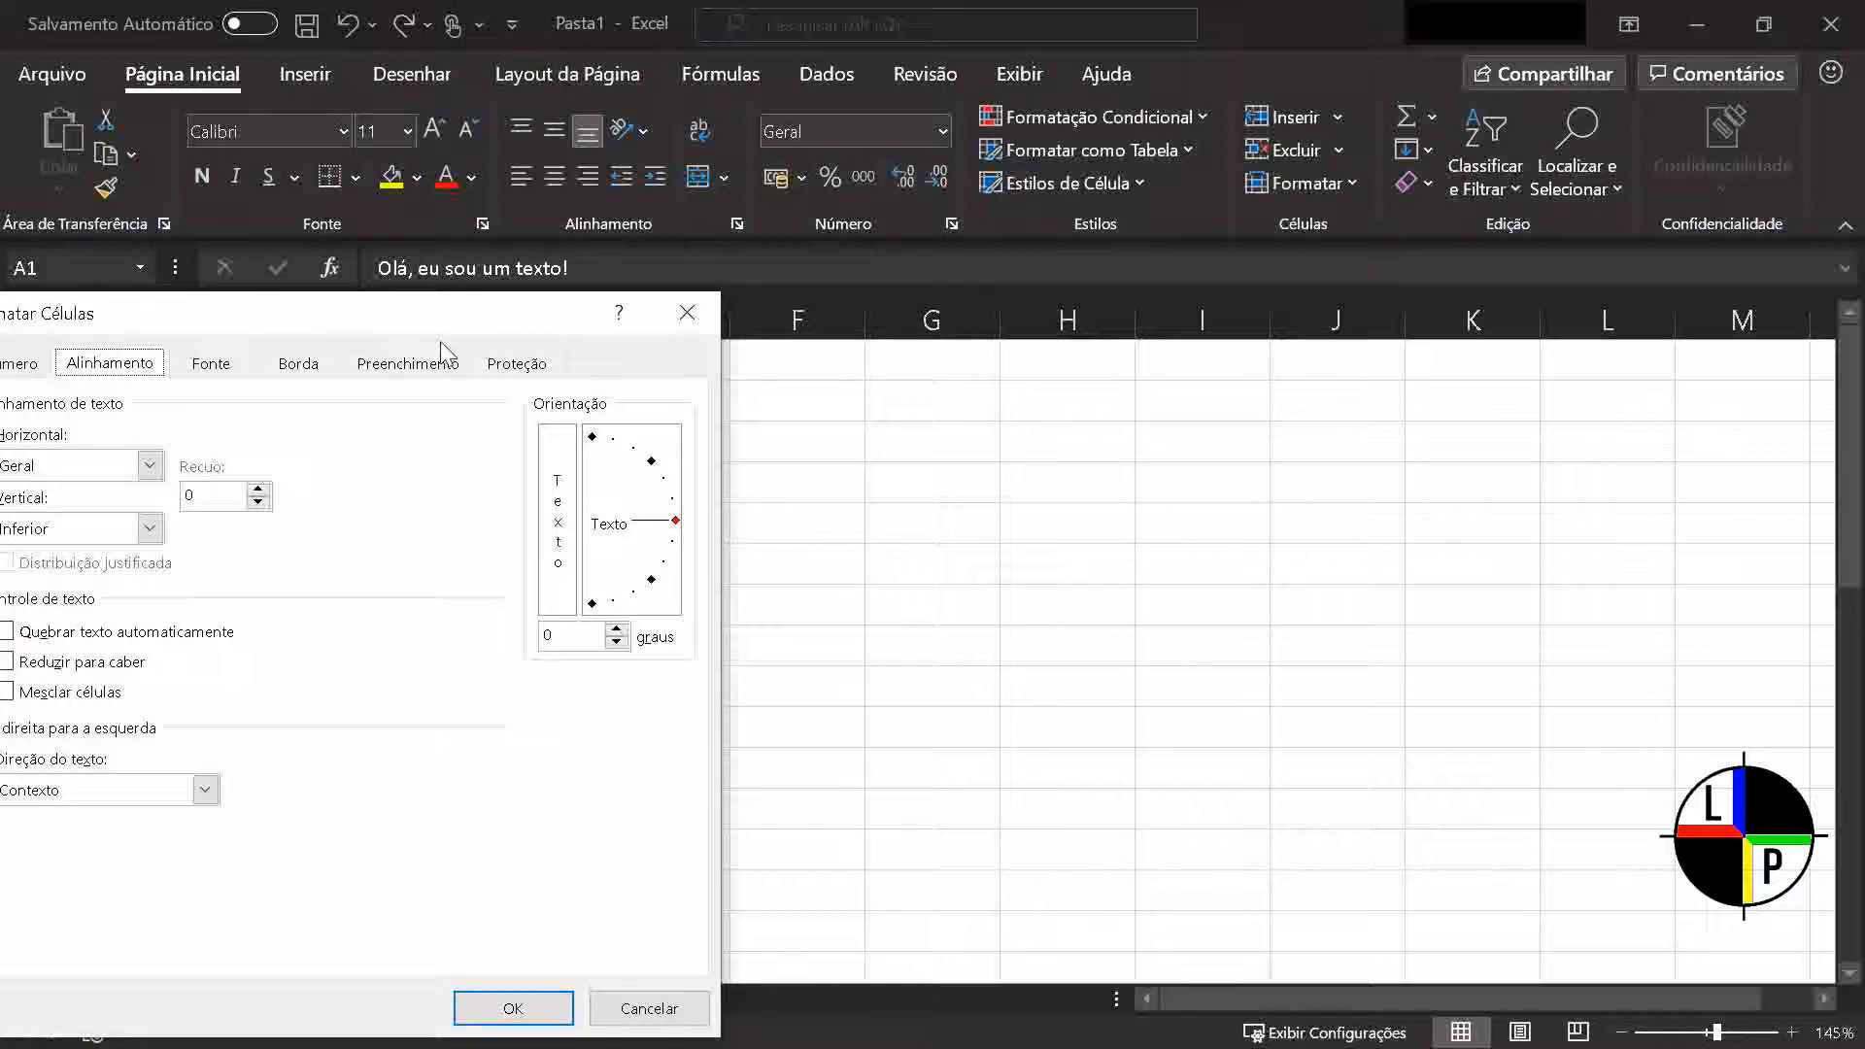
left_click_drag(579, 330, 904, 281)
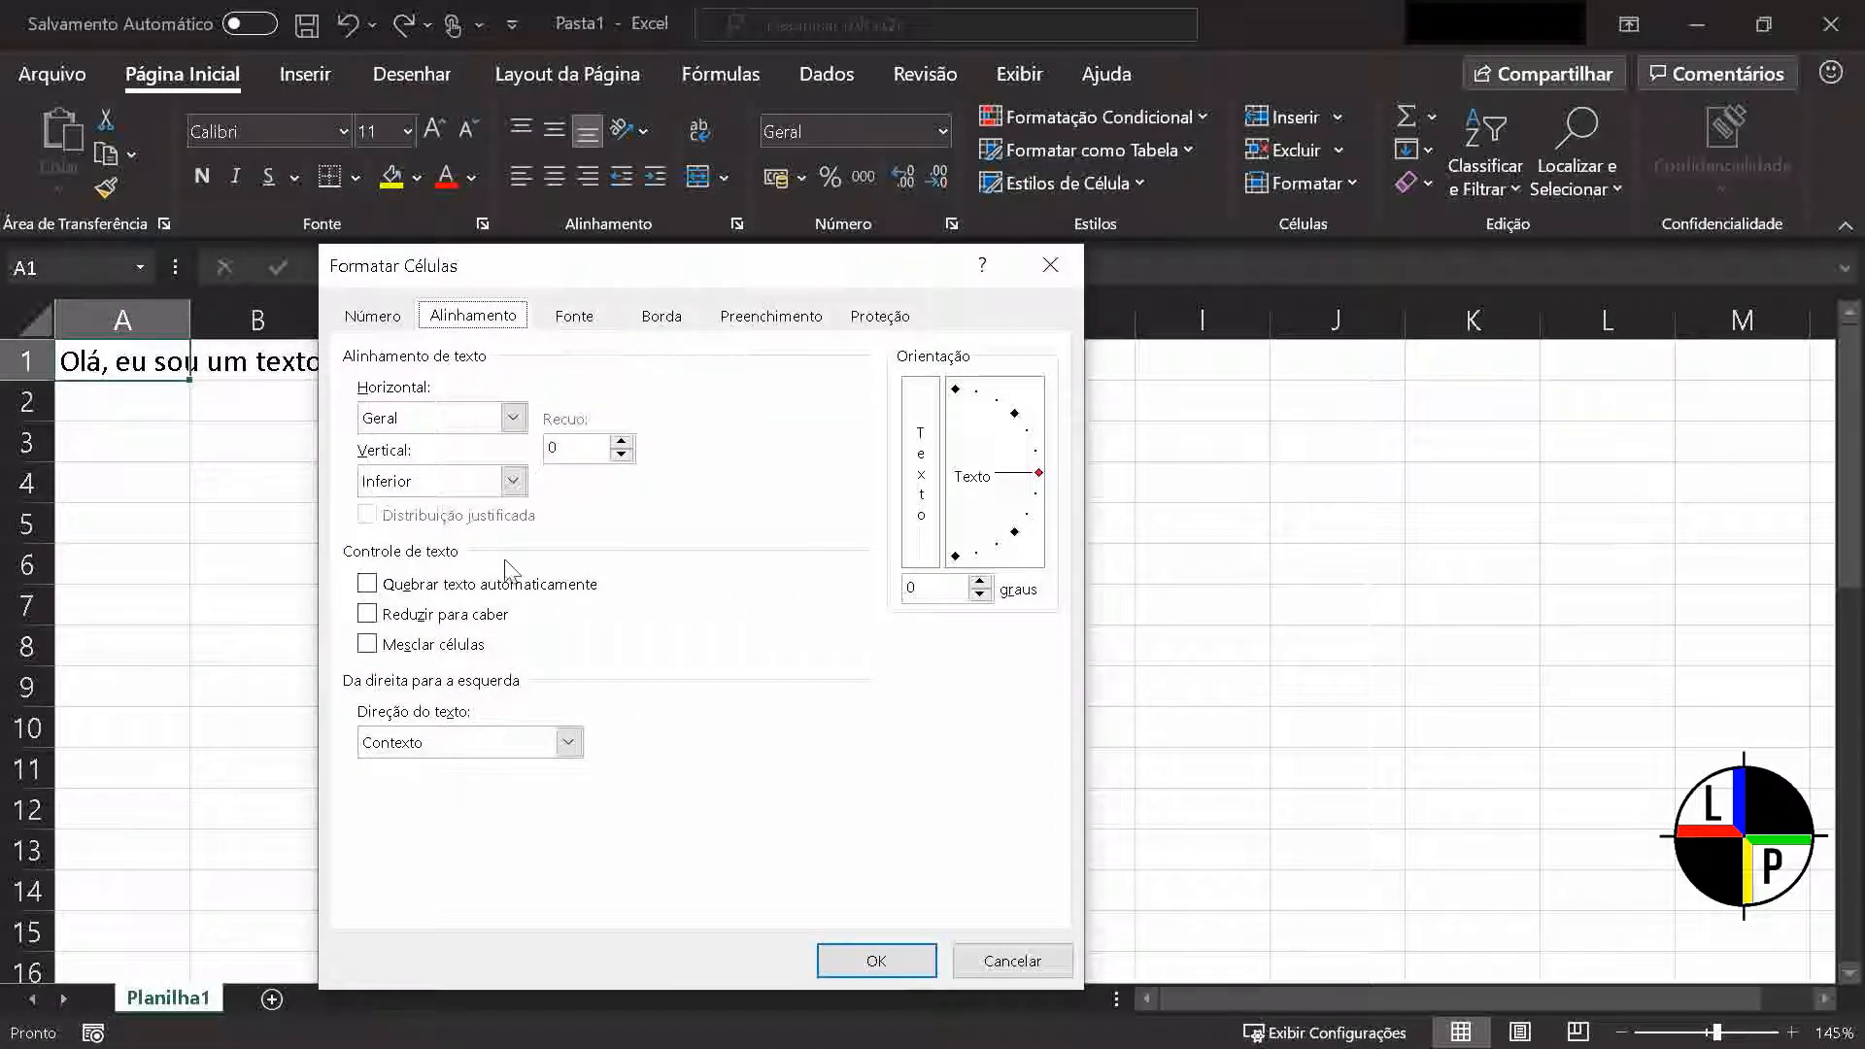
left_click(369, 617)
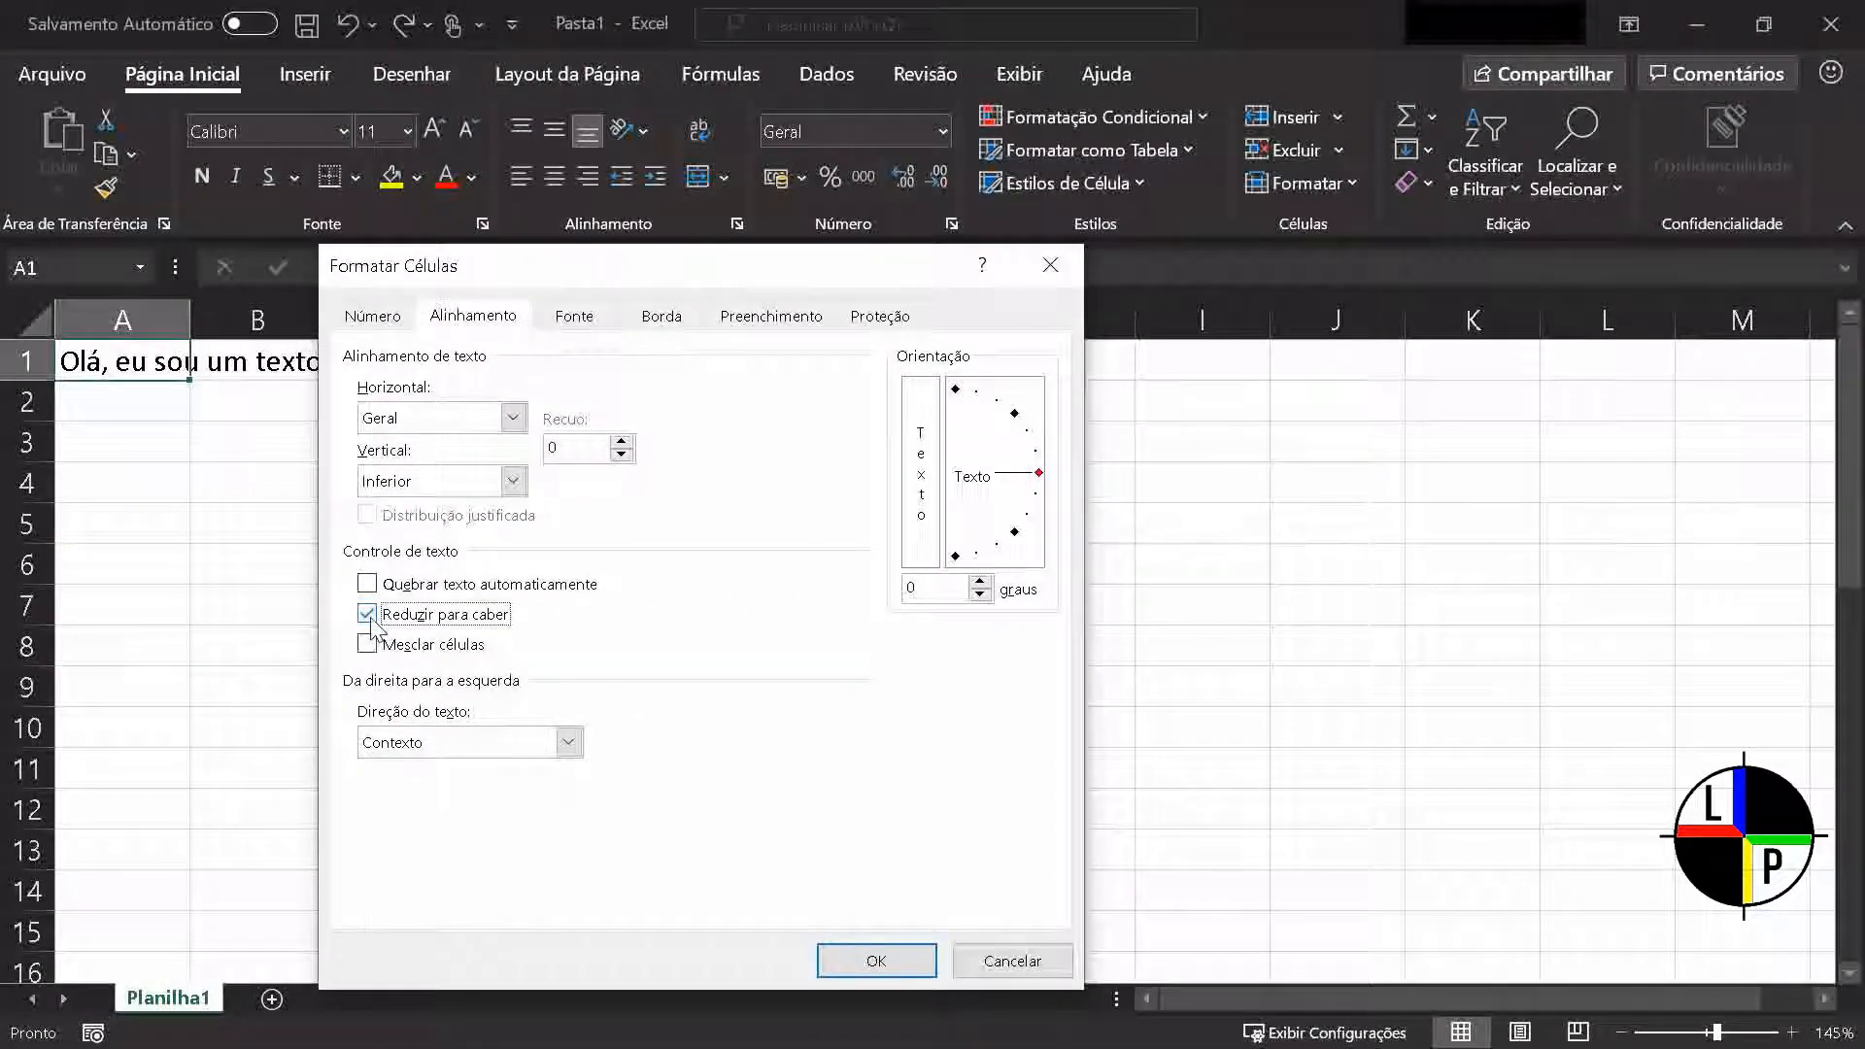
left_click(868, 971)
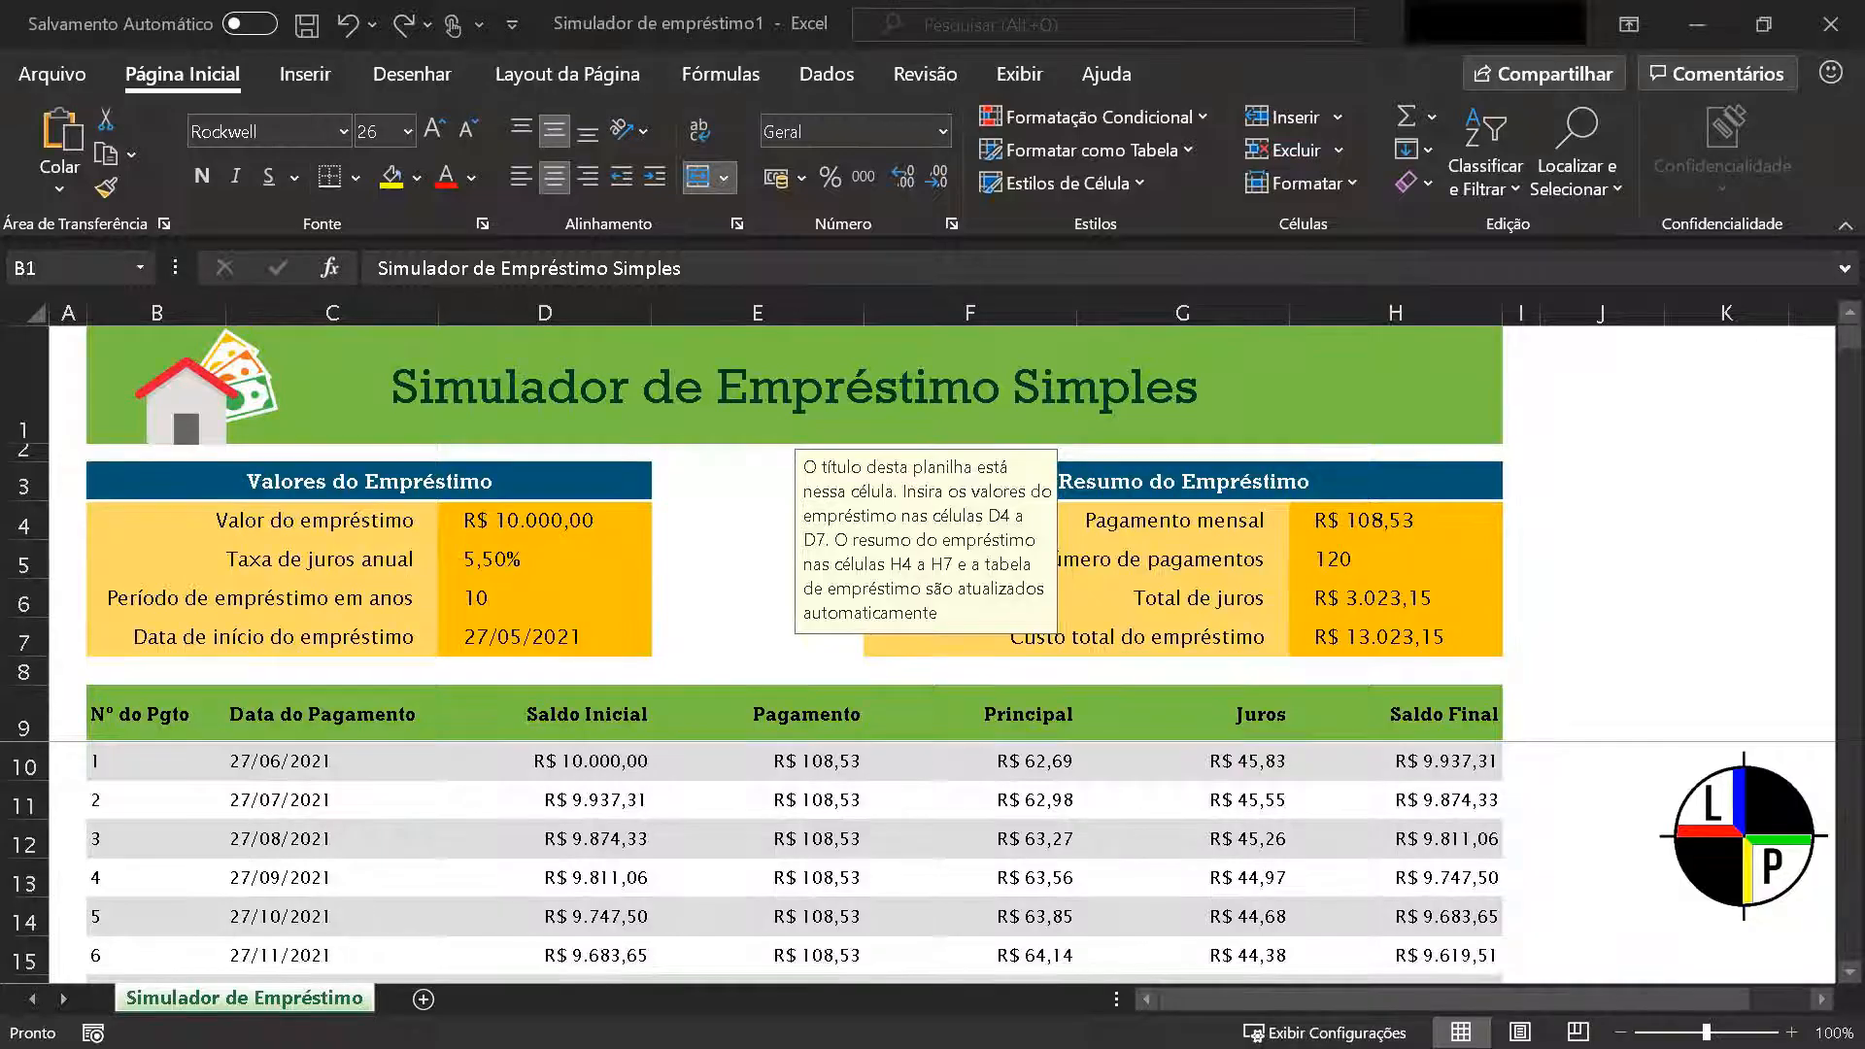
In the Simulador de empréstimo1 workbook, duplicate the Simulador de Empréstimo sheet, placing the copy directly after the original
left_click(262, 1001)
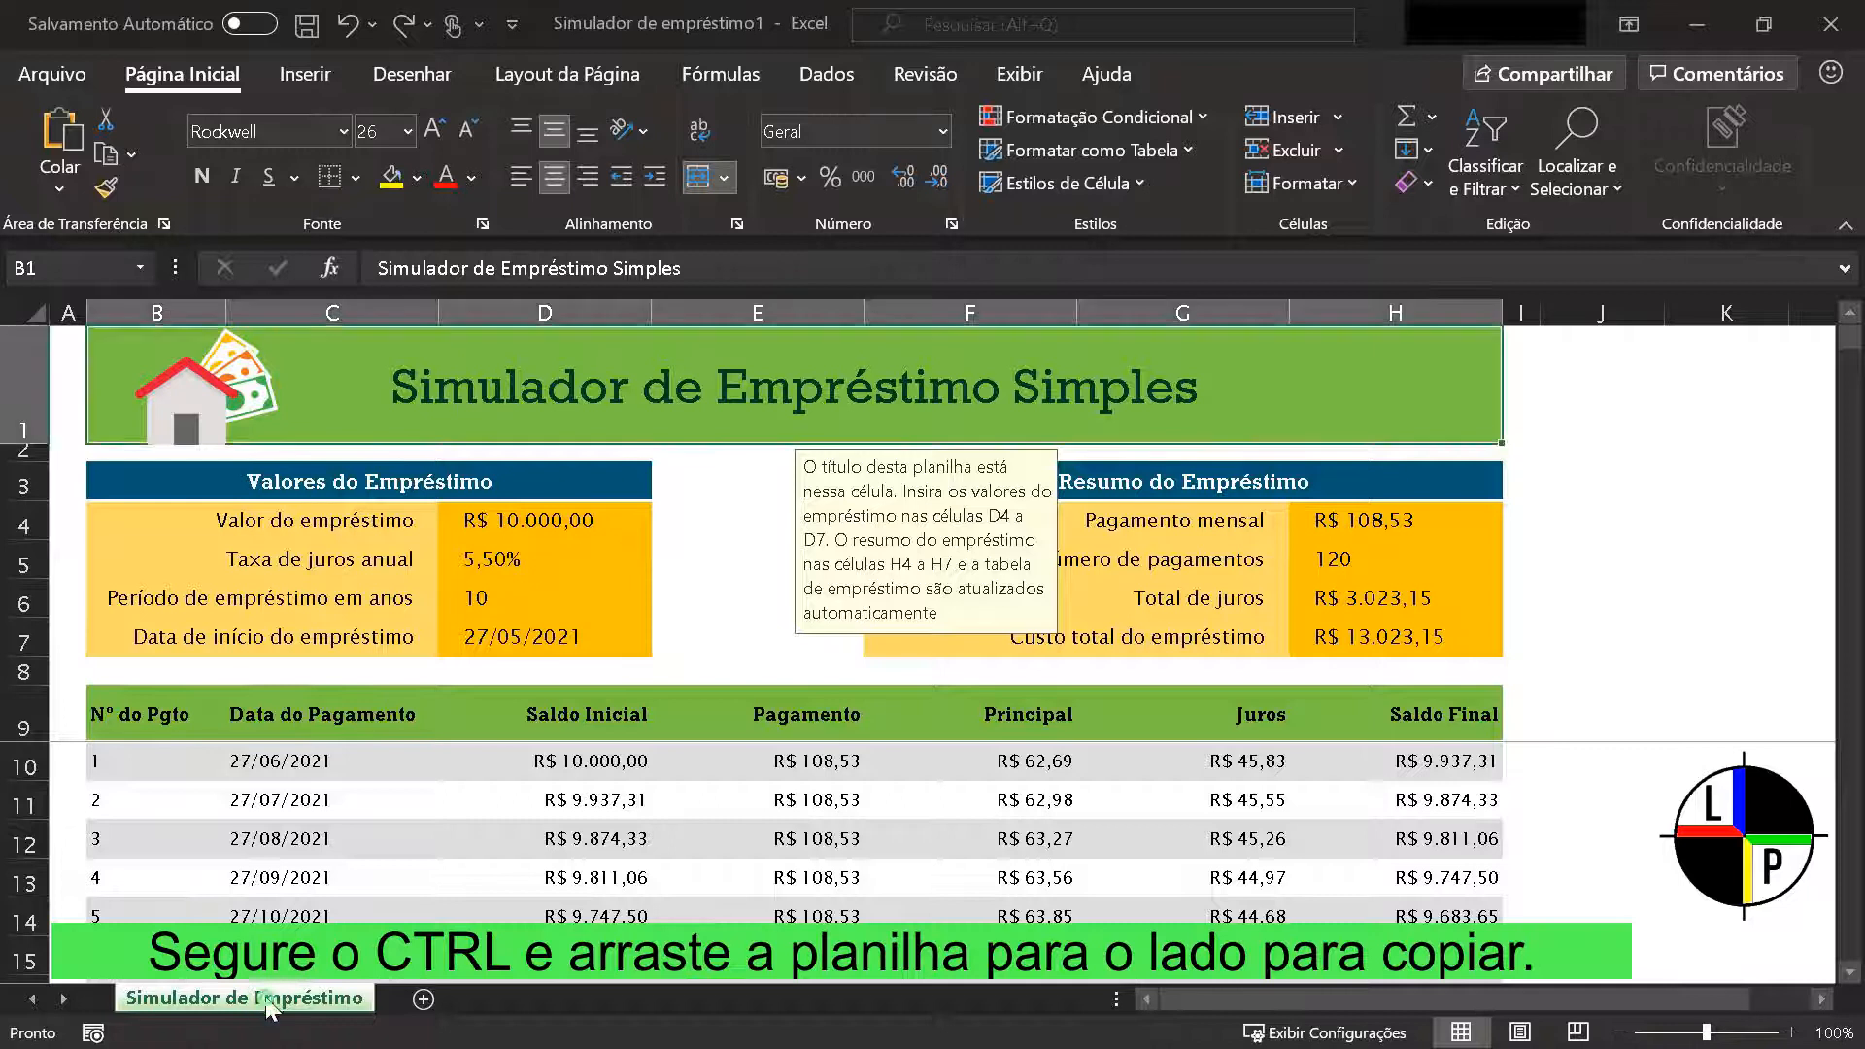
left_click_drag(317, 1000, 399, 993)
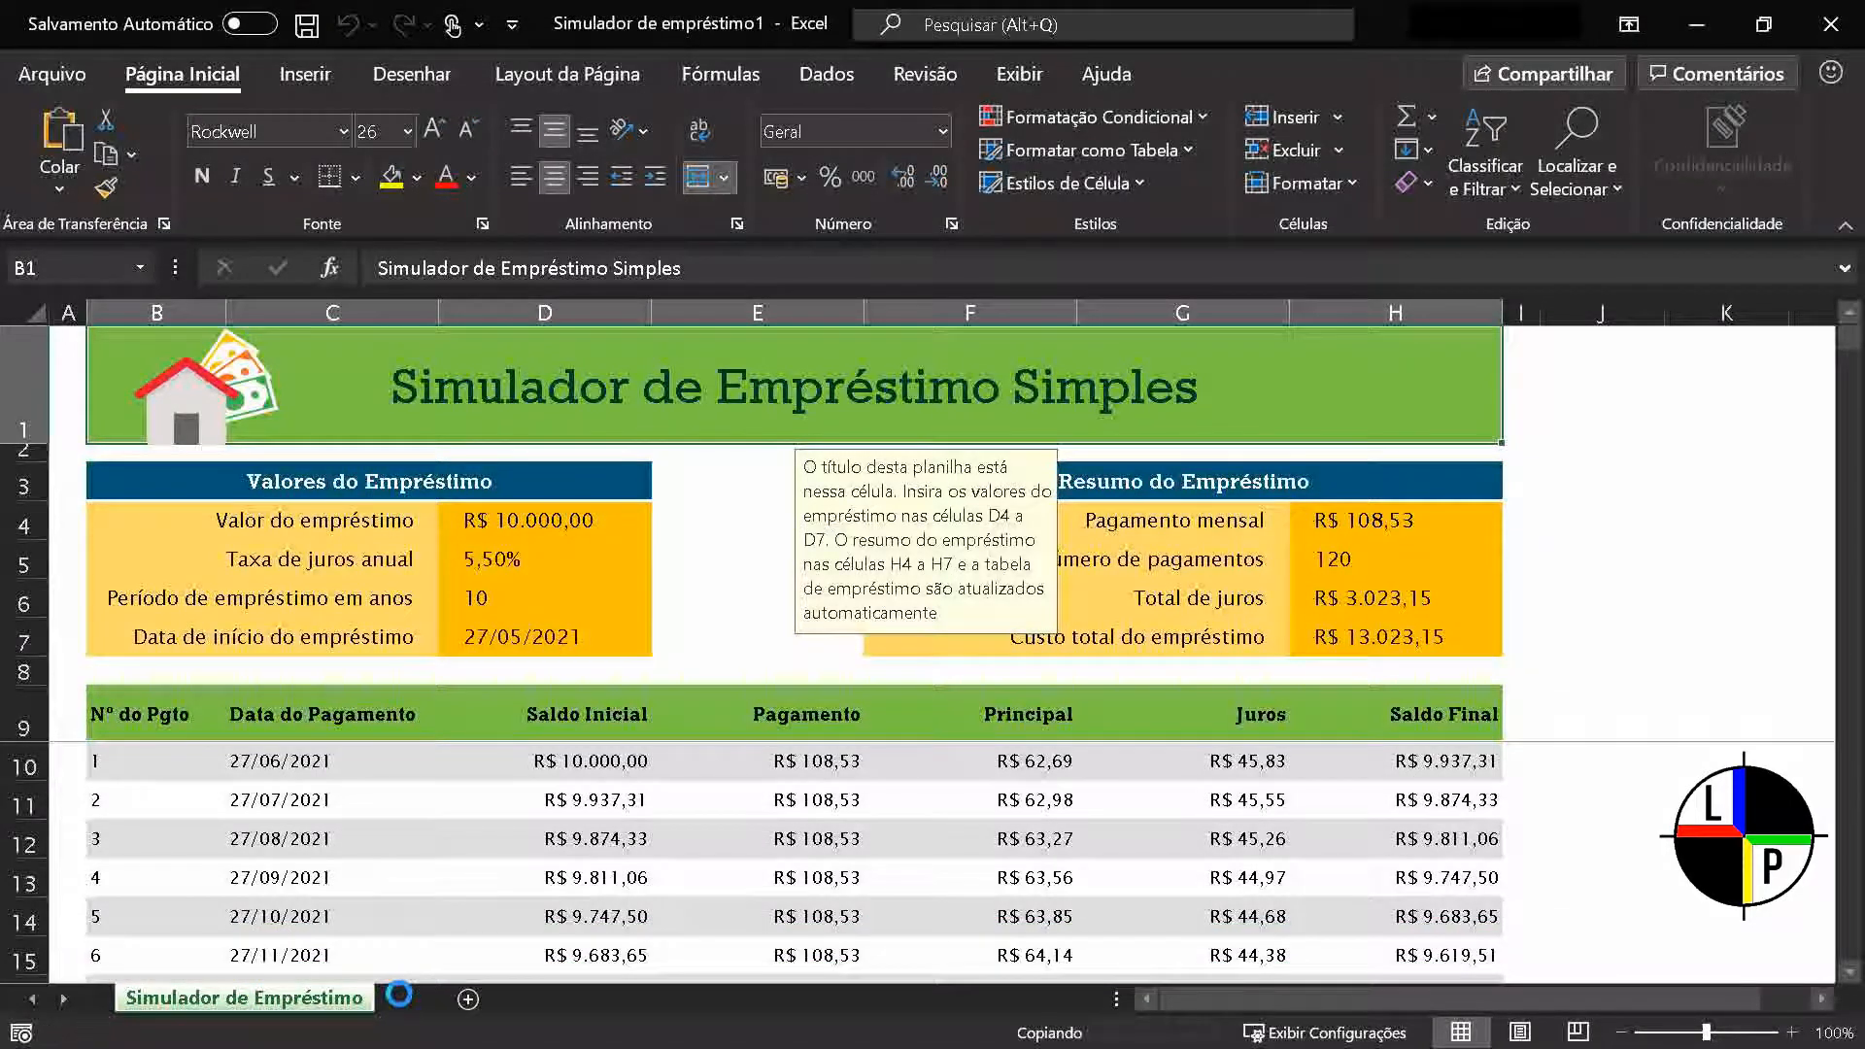
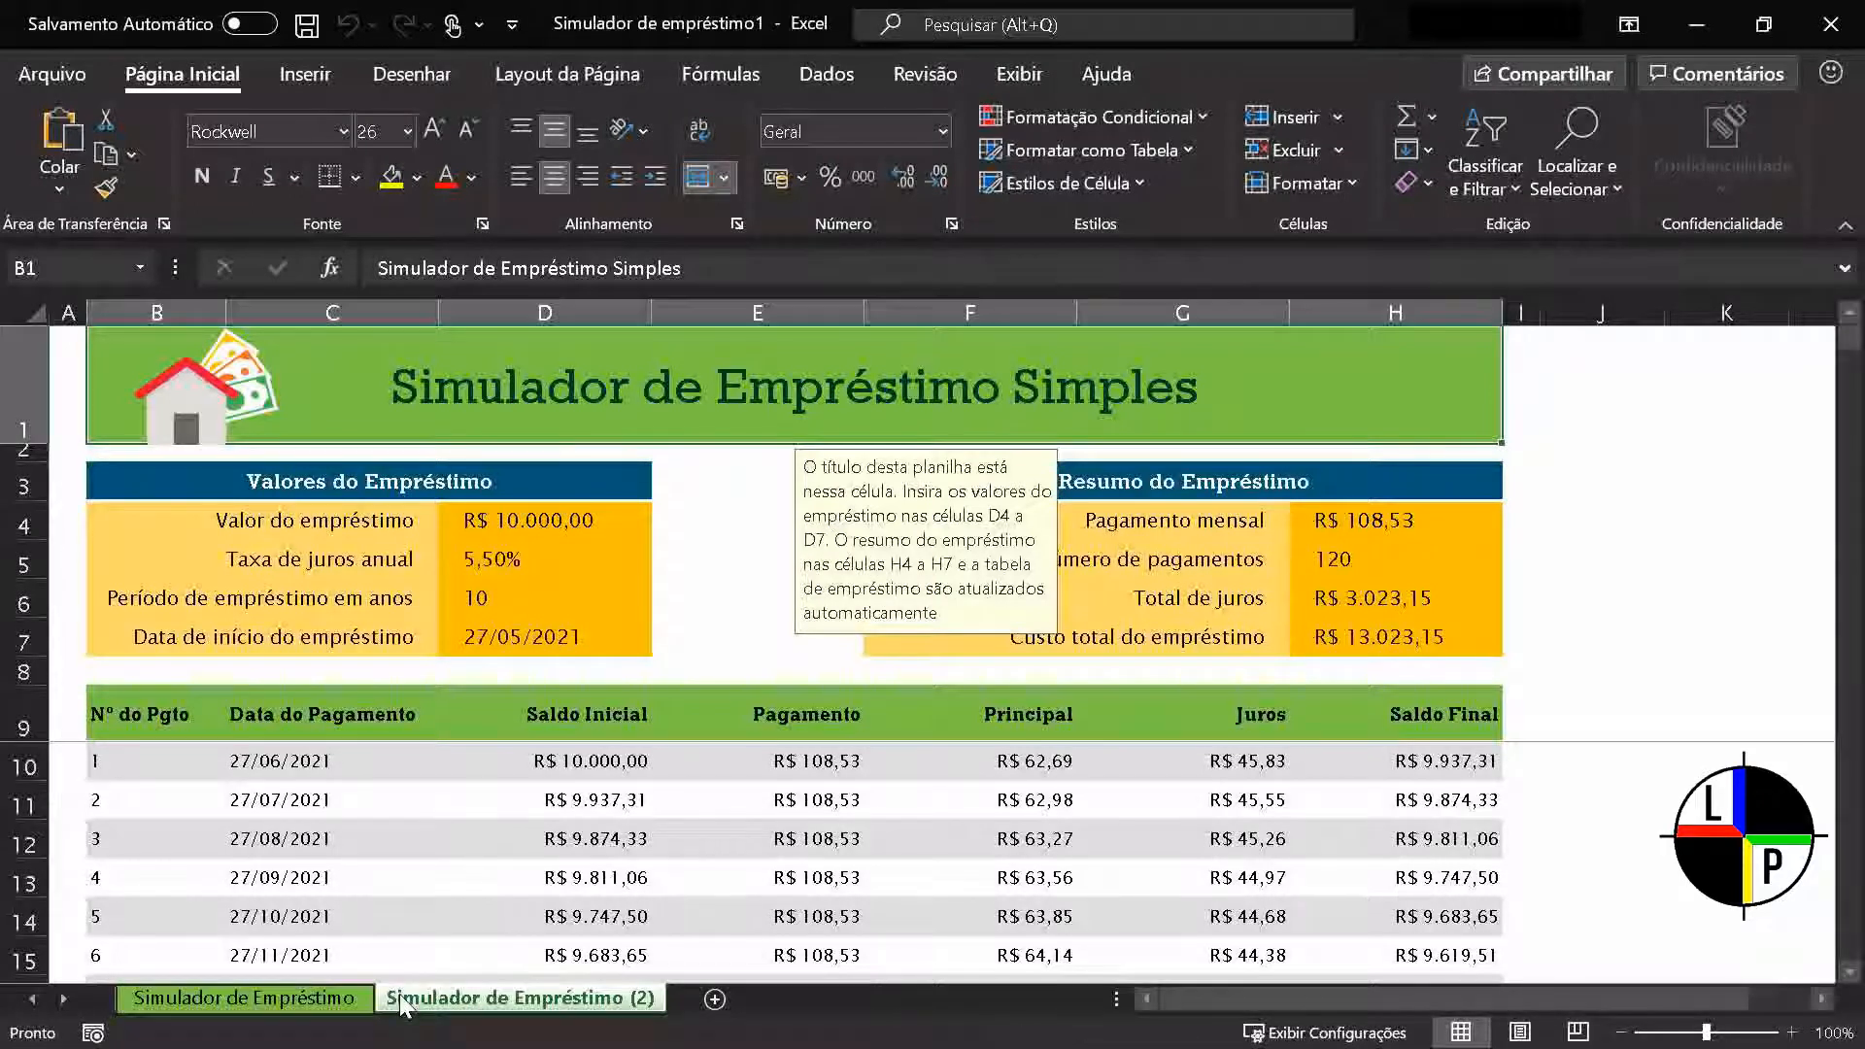
Duplicate the Simulador de Empréstimo (2) sheet within the same workbook using Move or Copy with the Criar uma cópia option enabled
right_click(475, 1015)
left_click(629, 717)
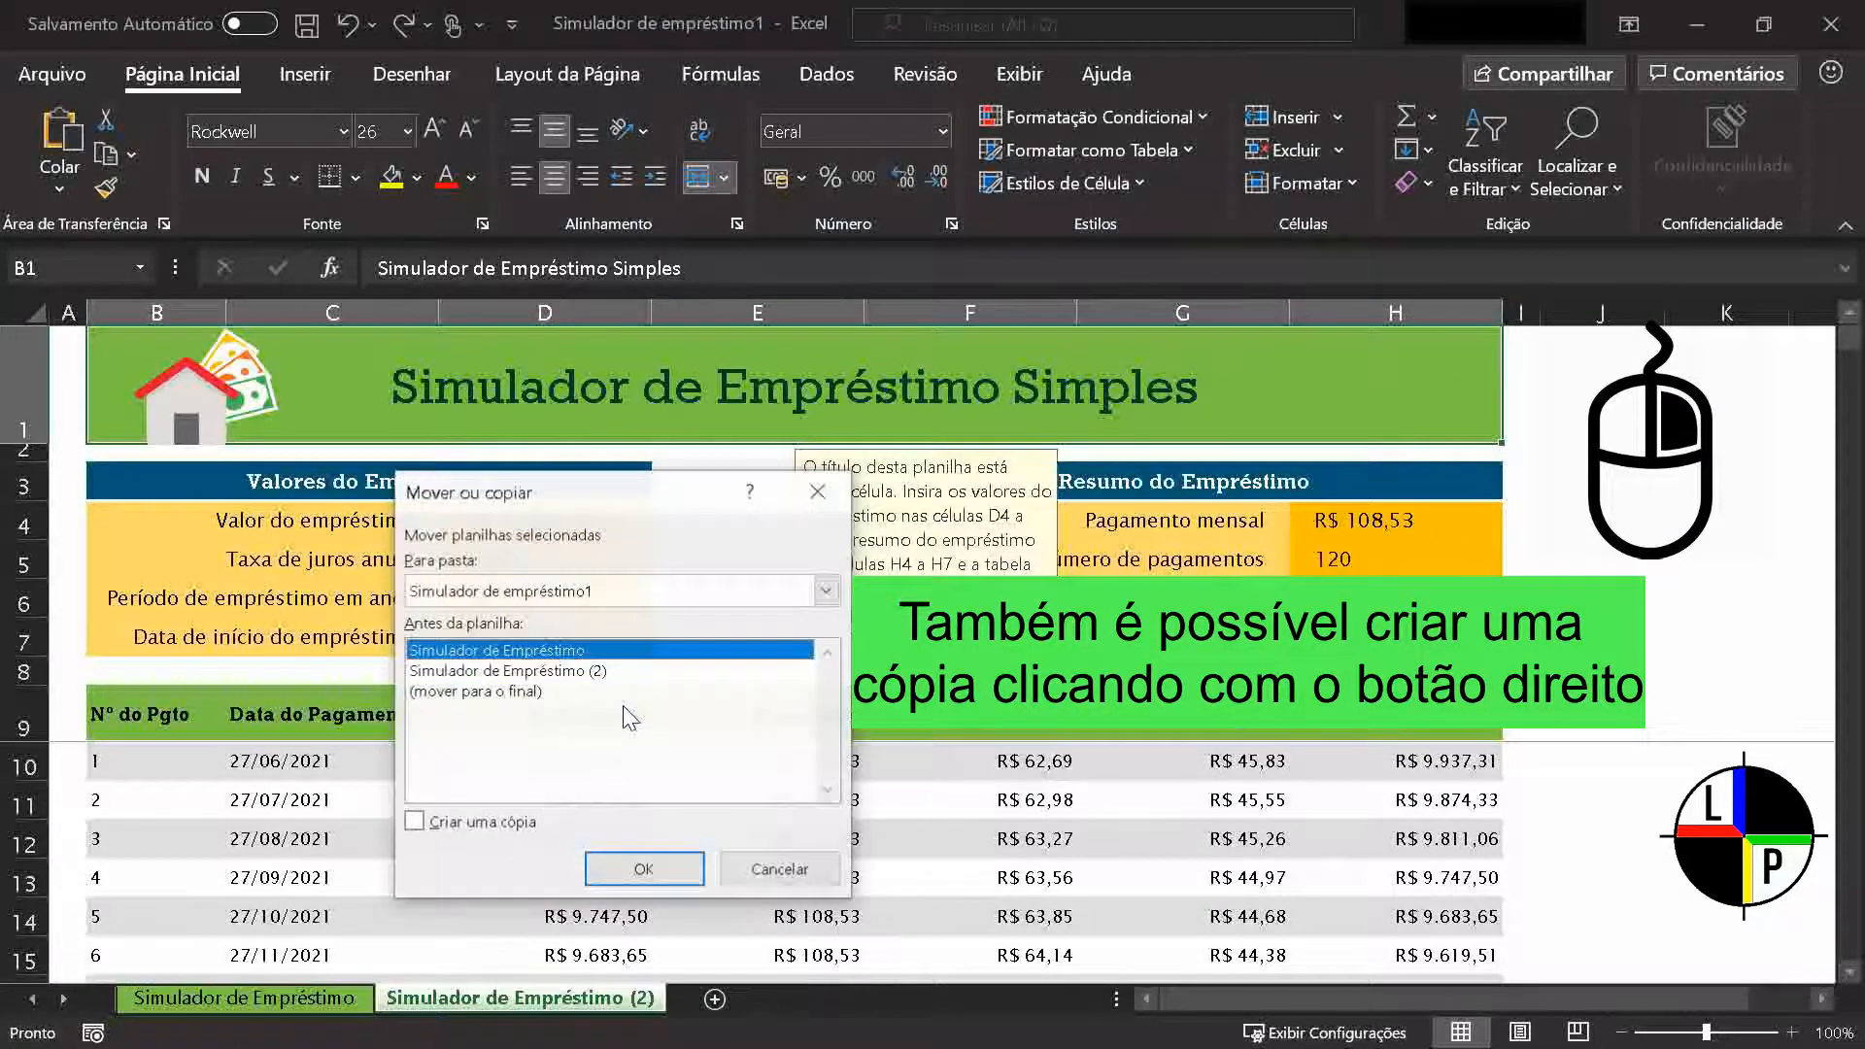
left_click(413, 824)
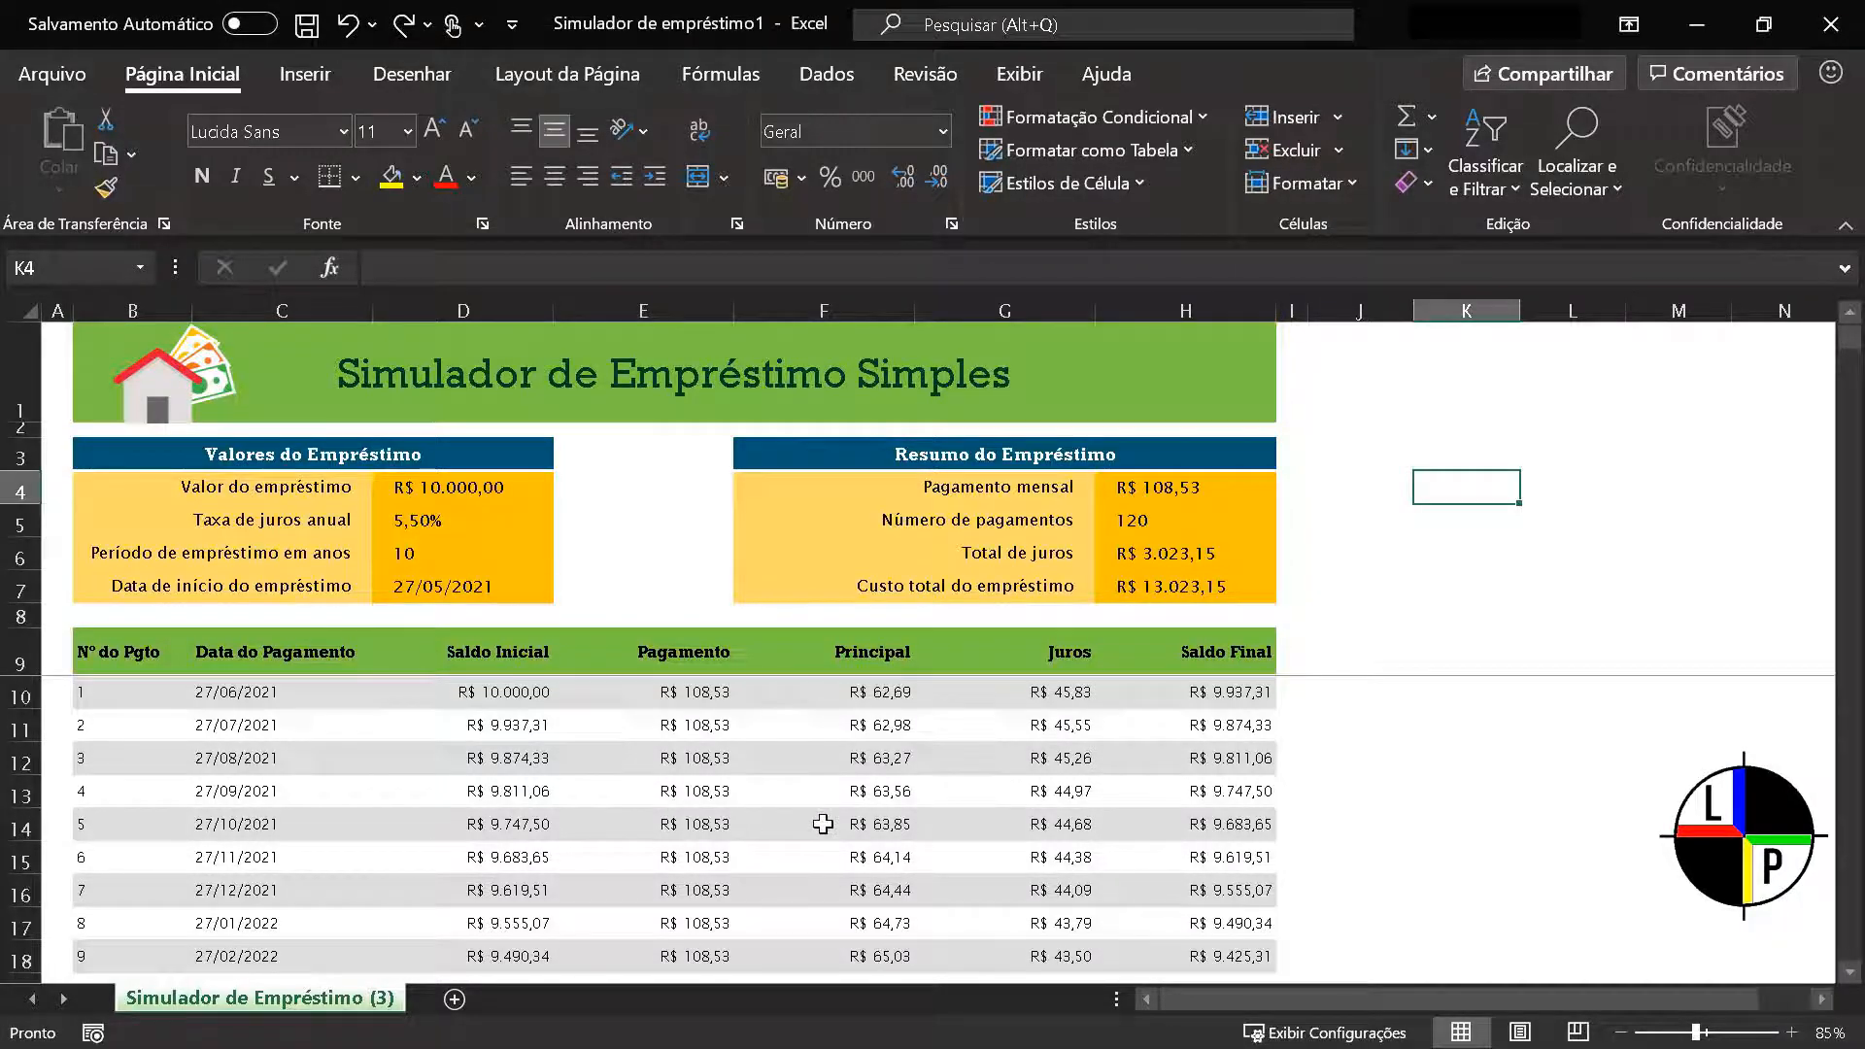
Select all cells of the Simulador de Empréstimo (3) sheet, clear the selection at K12, and select the whole sheet again
key("ctrl+t")
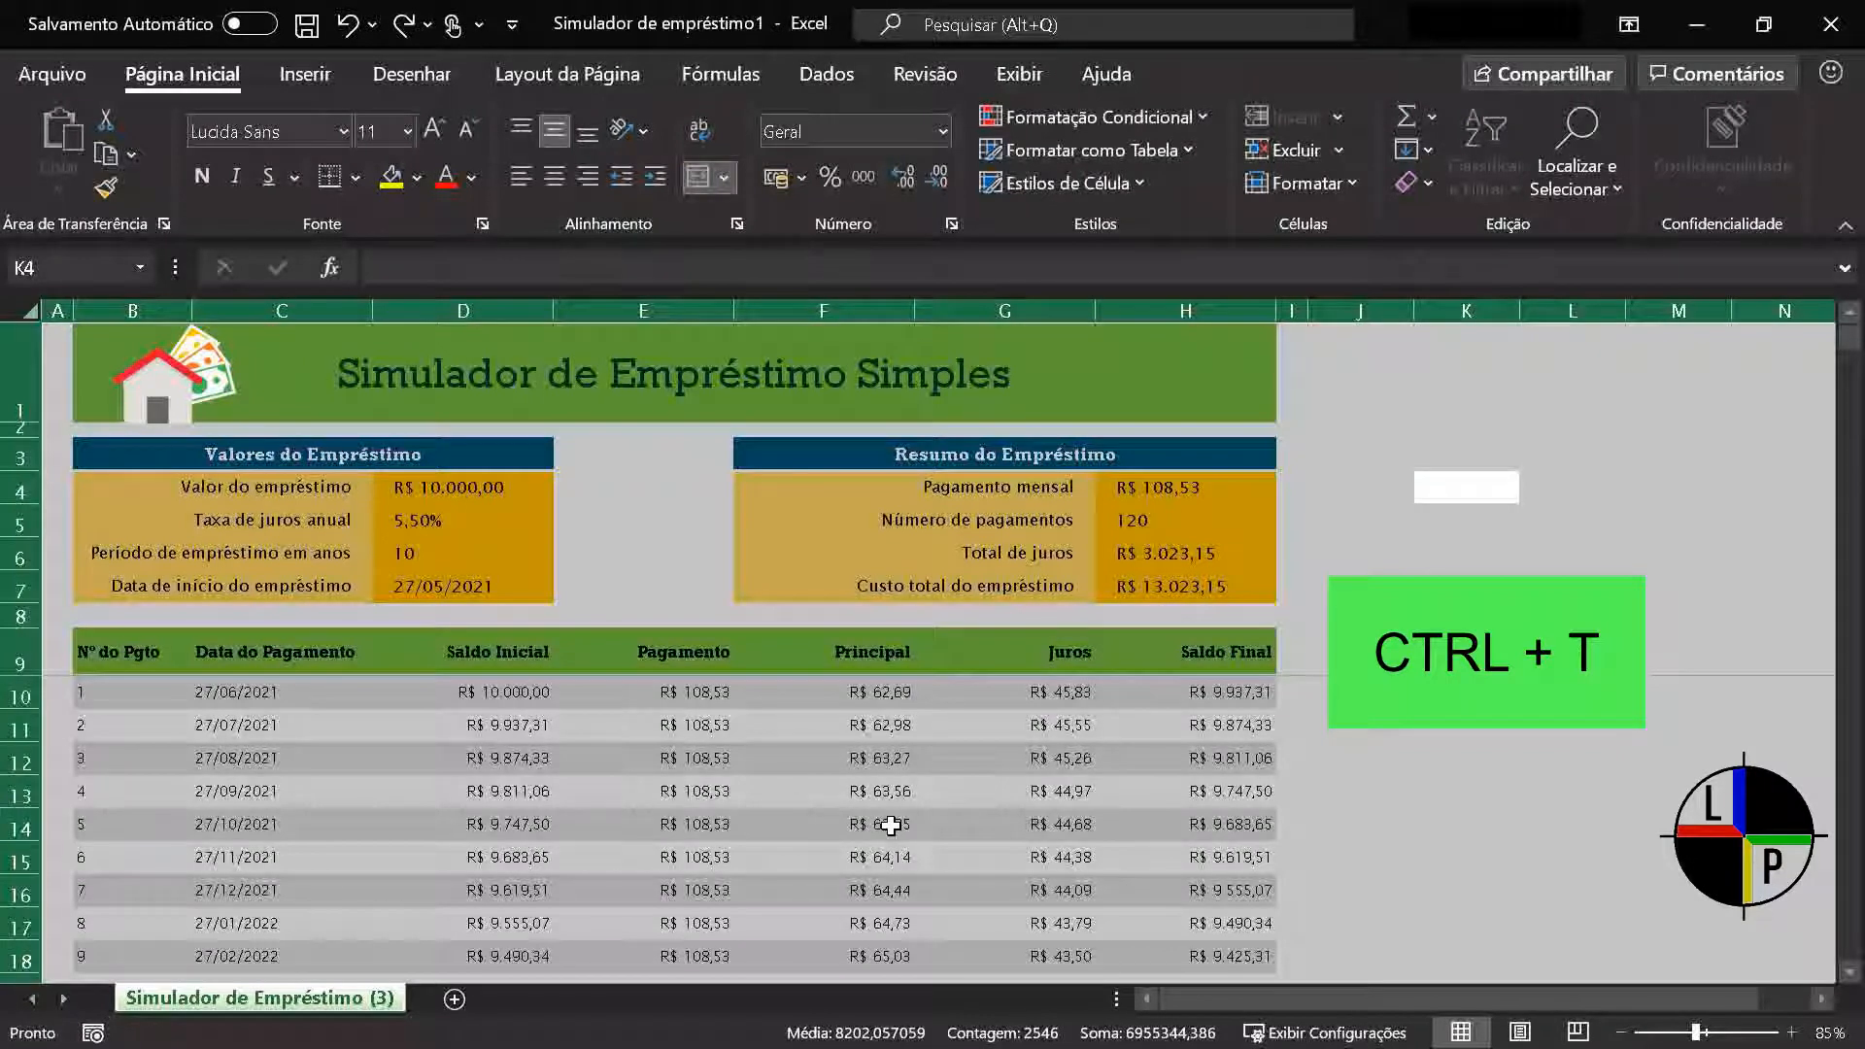
left_click(1439, 754)
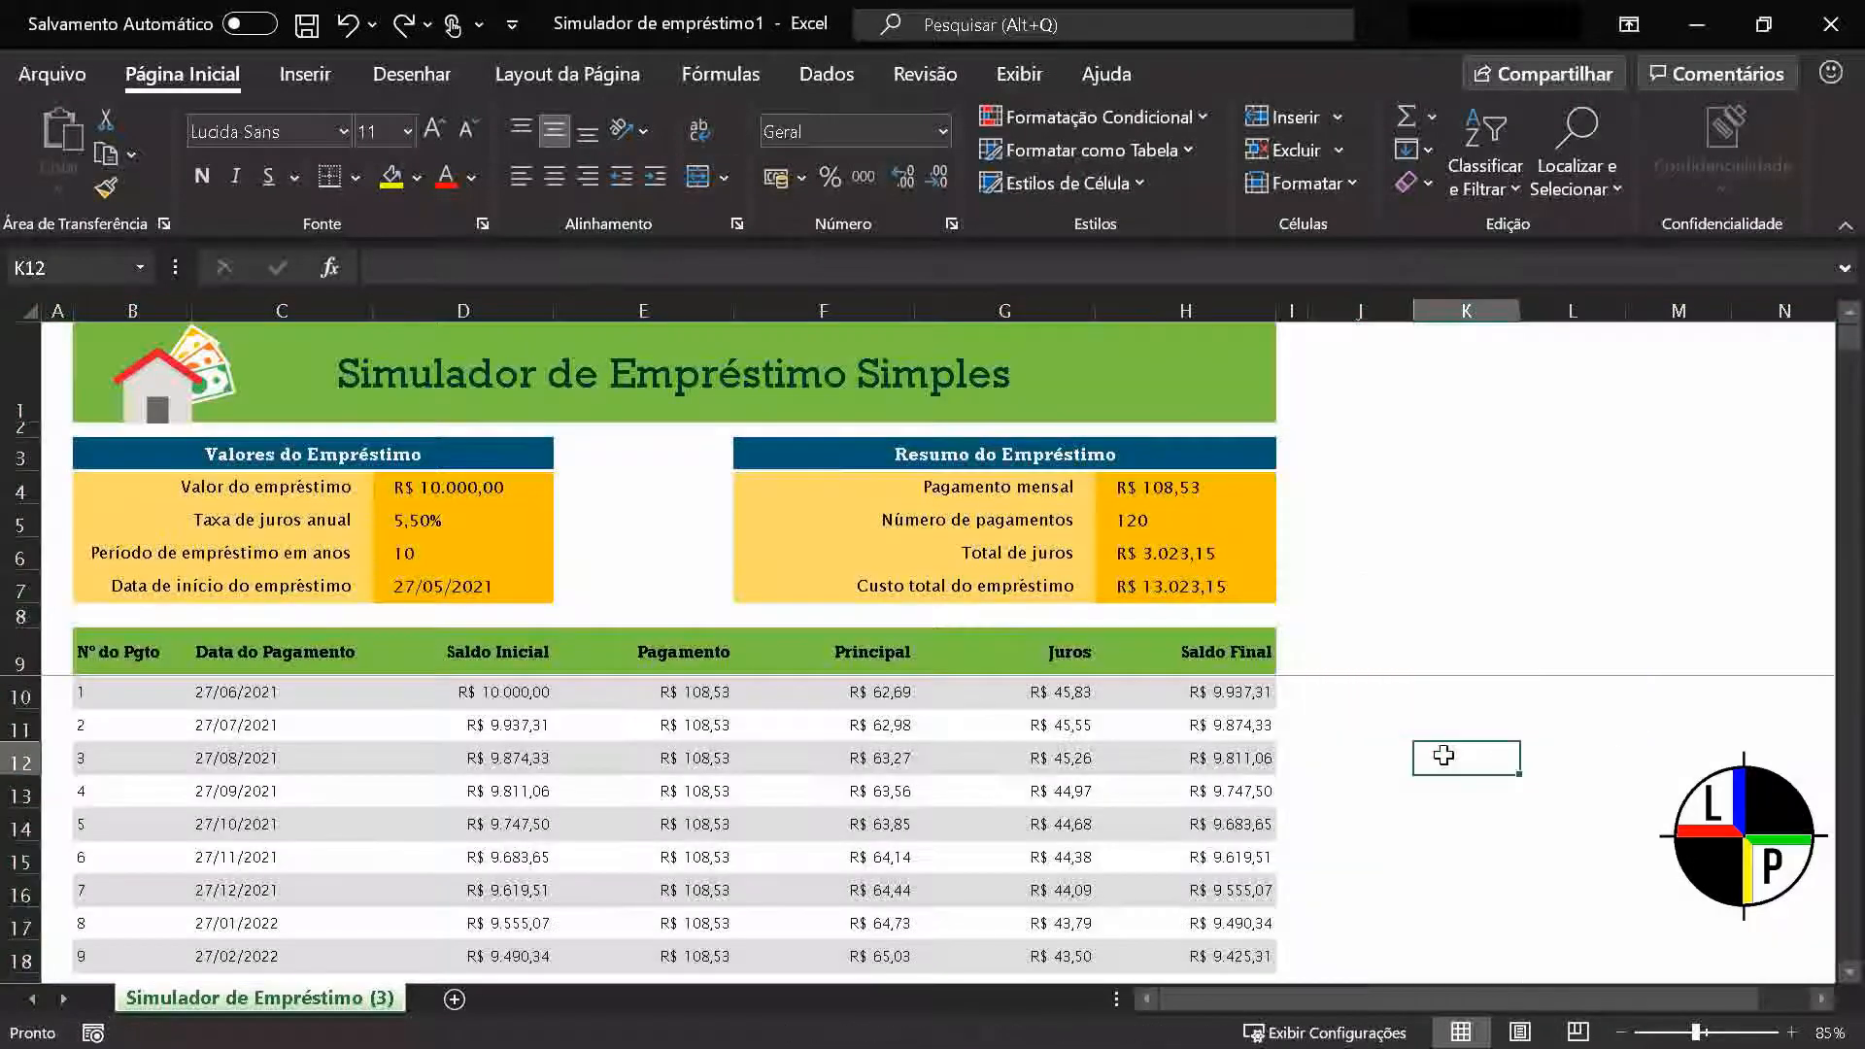
left_click(31, 309)
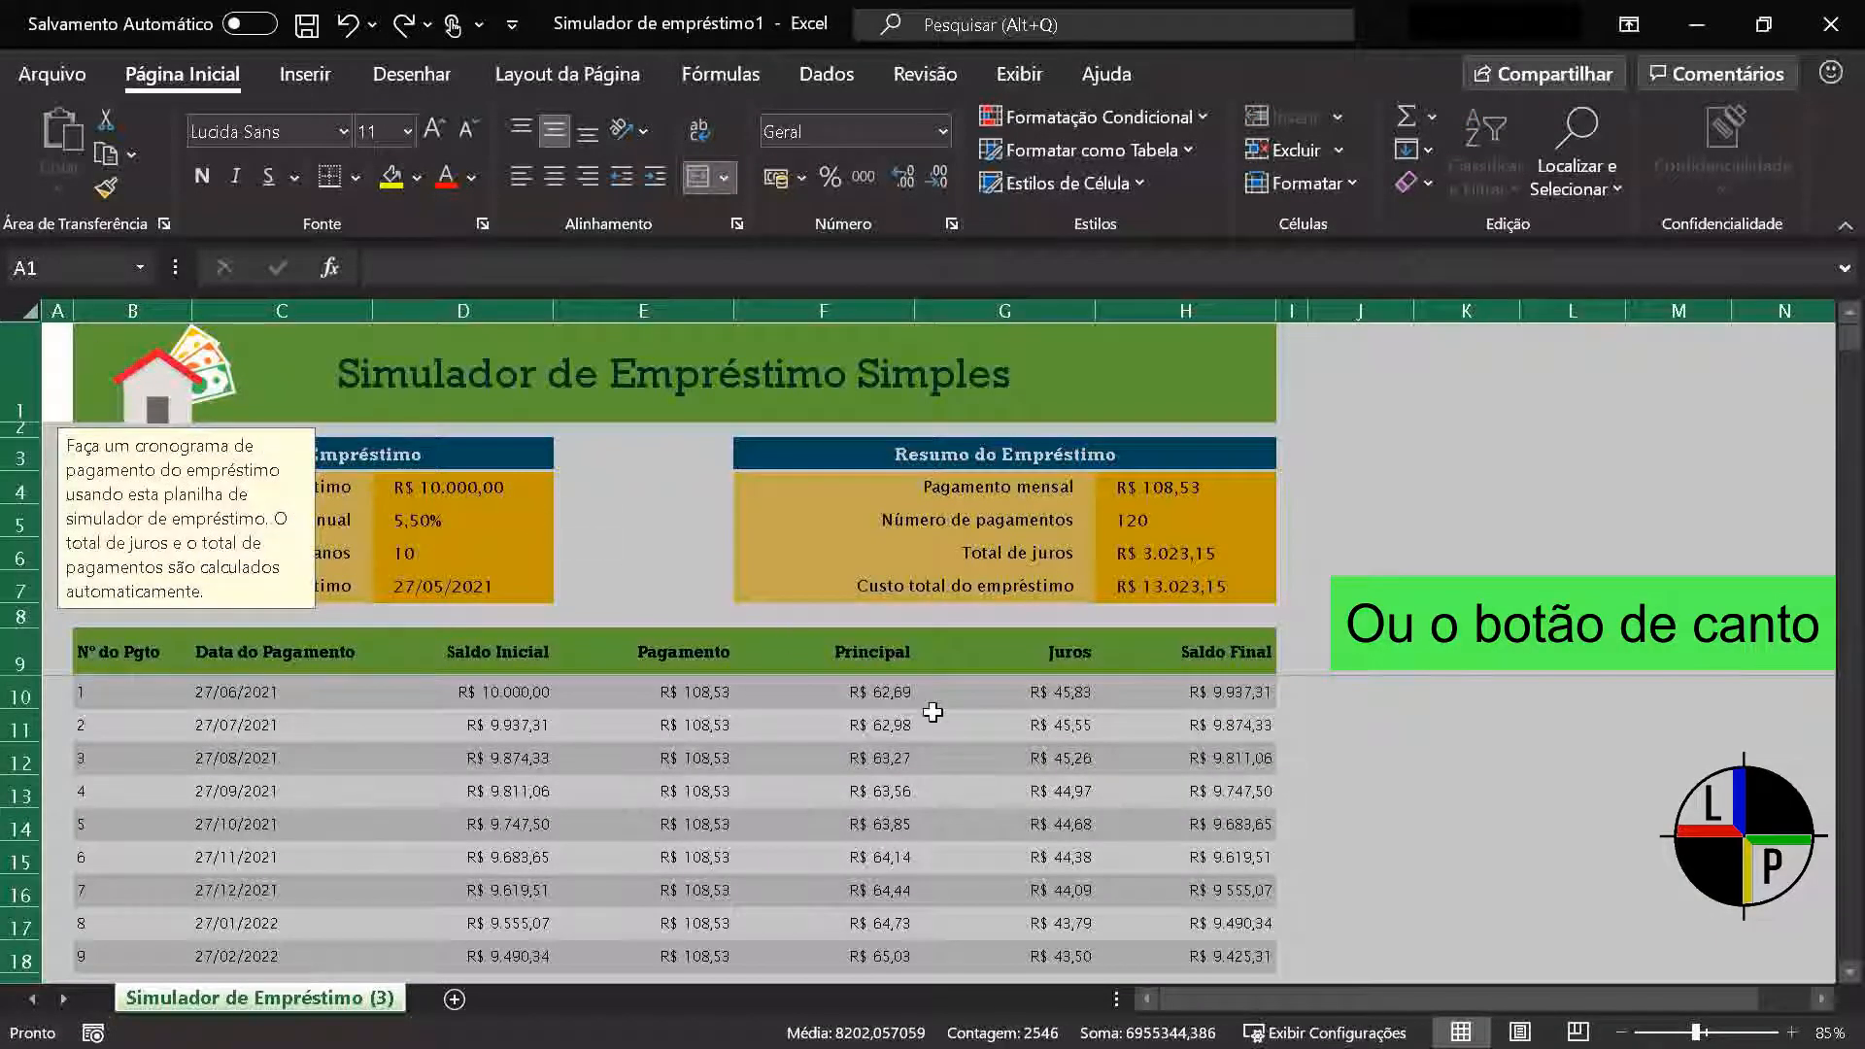
scroll(36, 337, "up", 3, "ctrl")
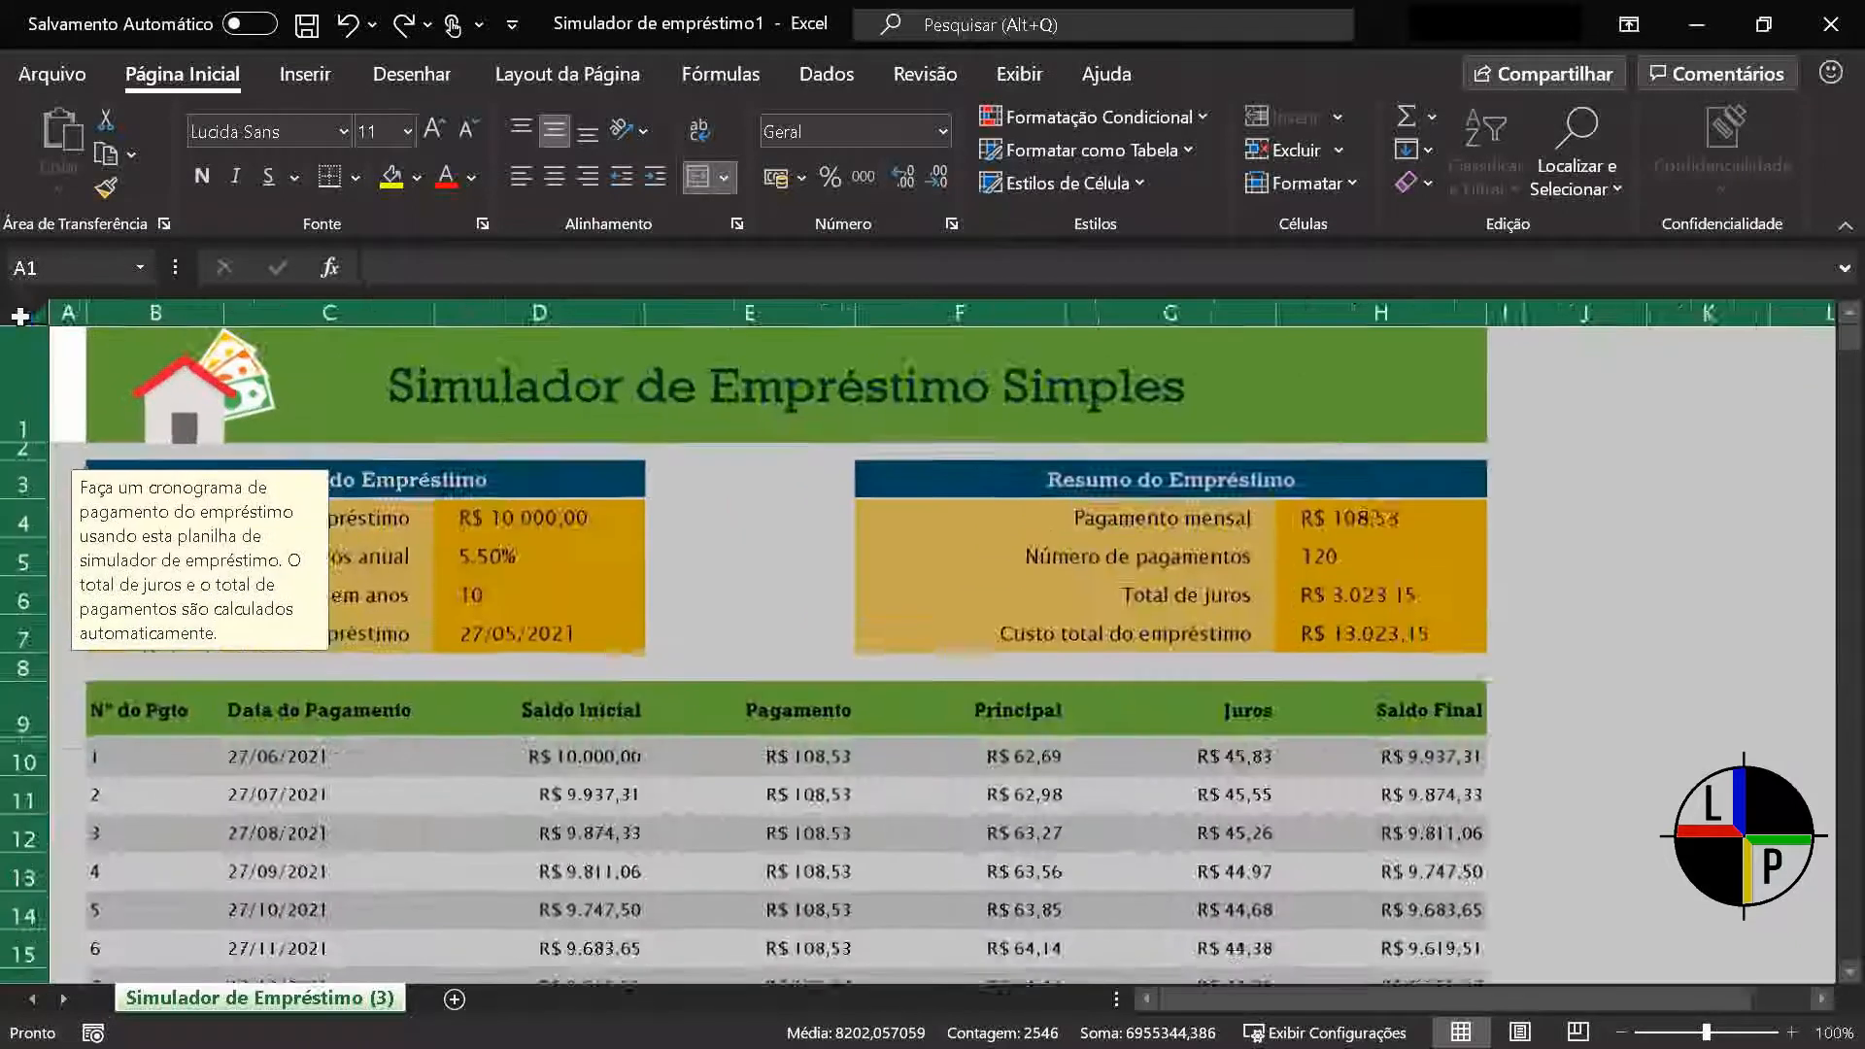
scroll(36, 337, "up", 12, "ctrl")
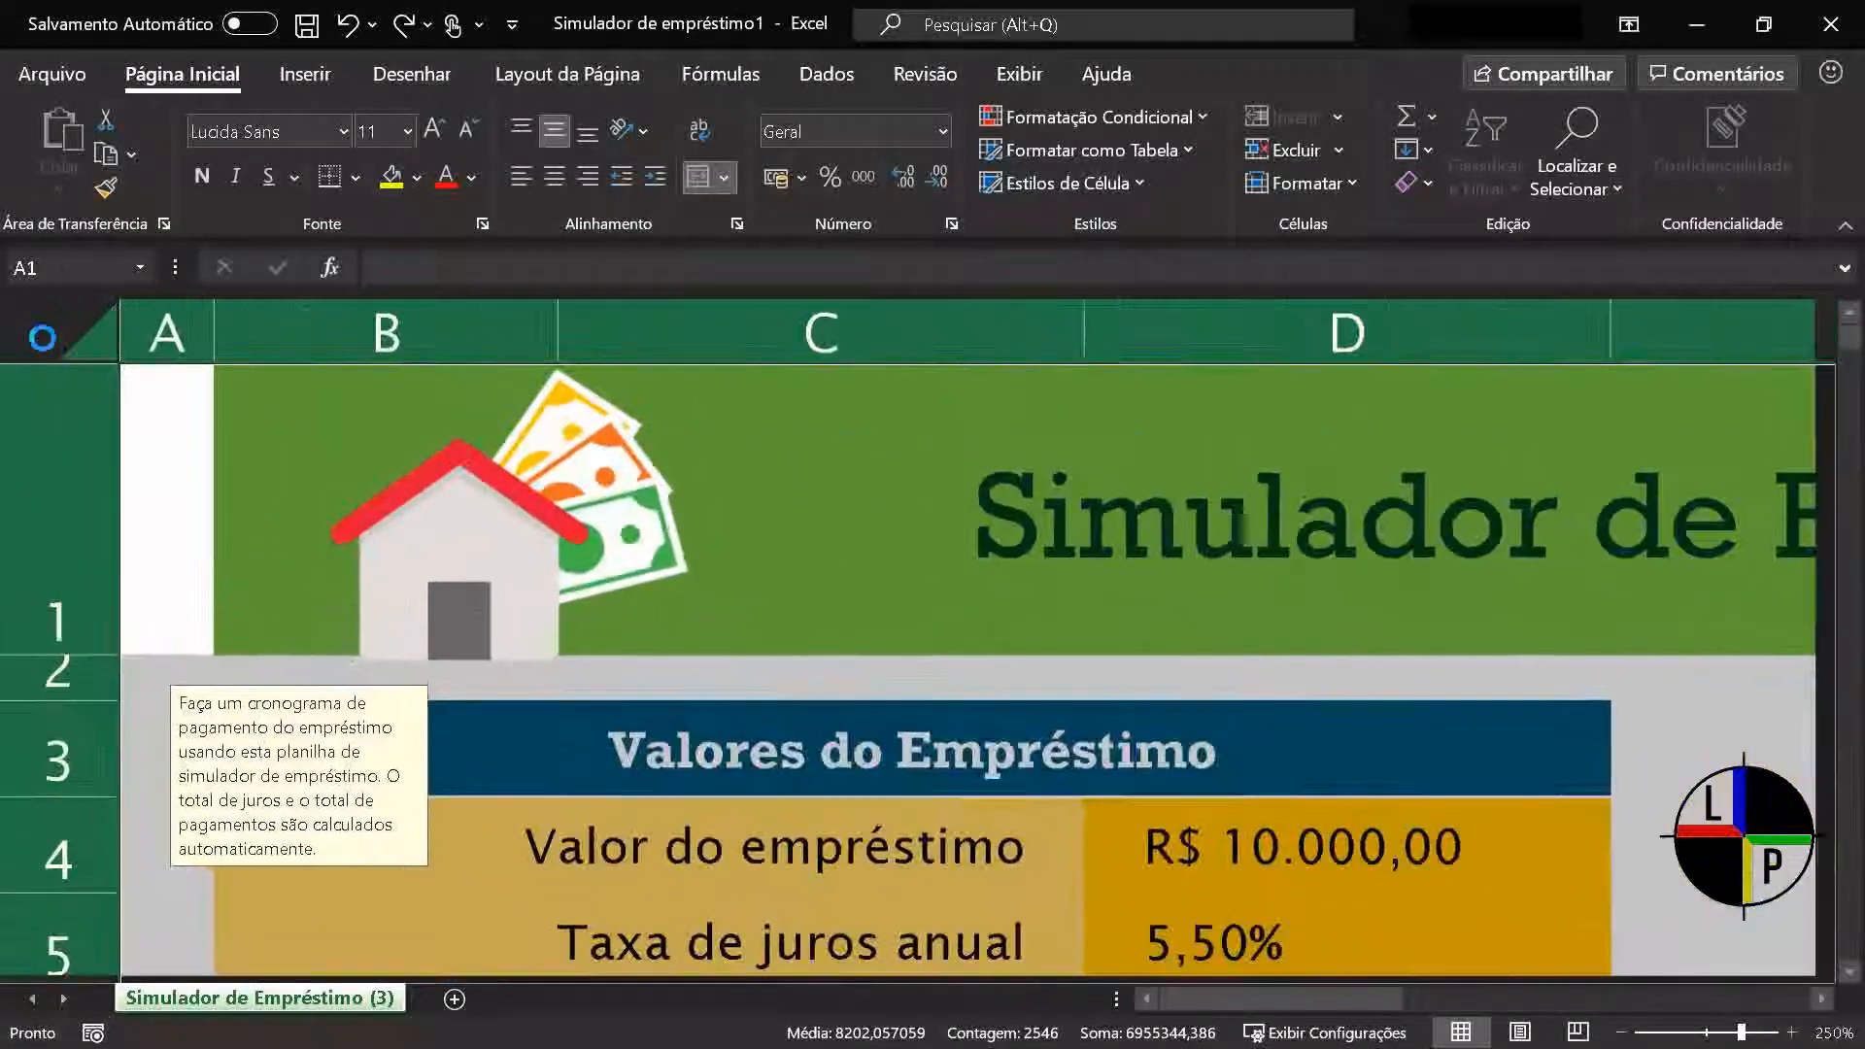
scroll(42, 338, "down", 11, "ctrl")
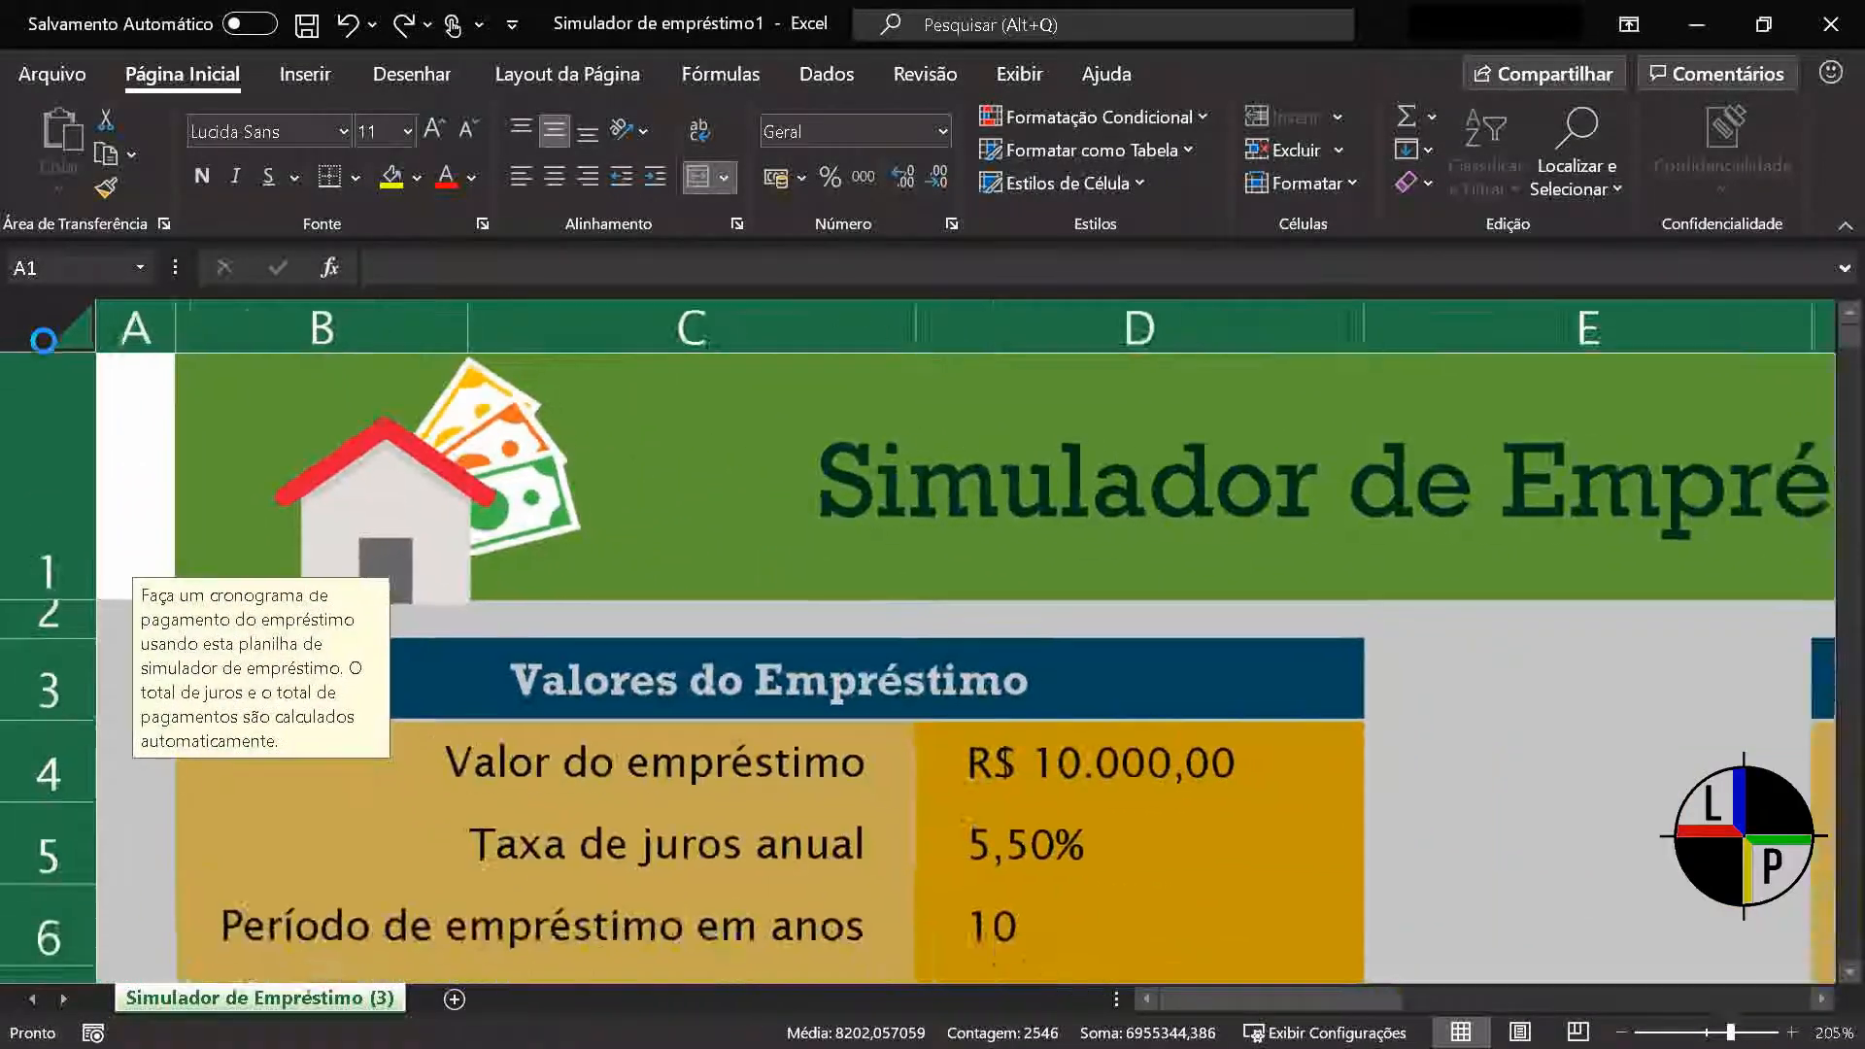
scroll(43, 340, "down", 9, "ctrl")
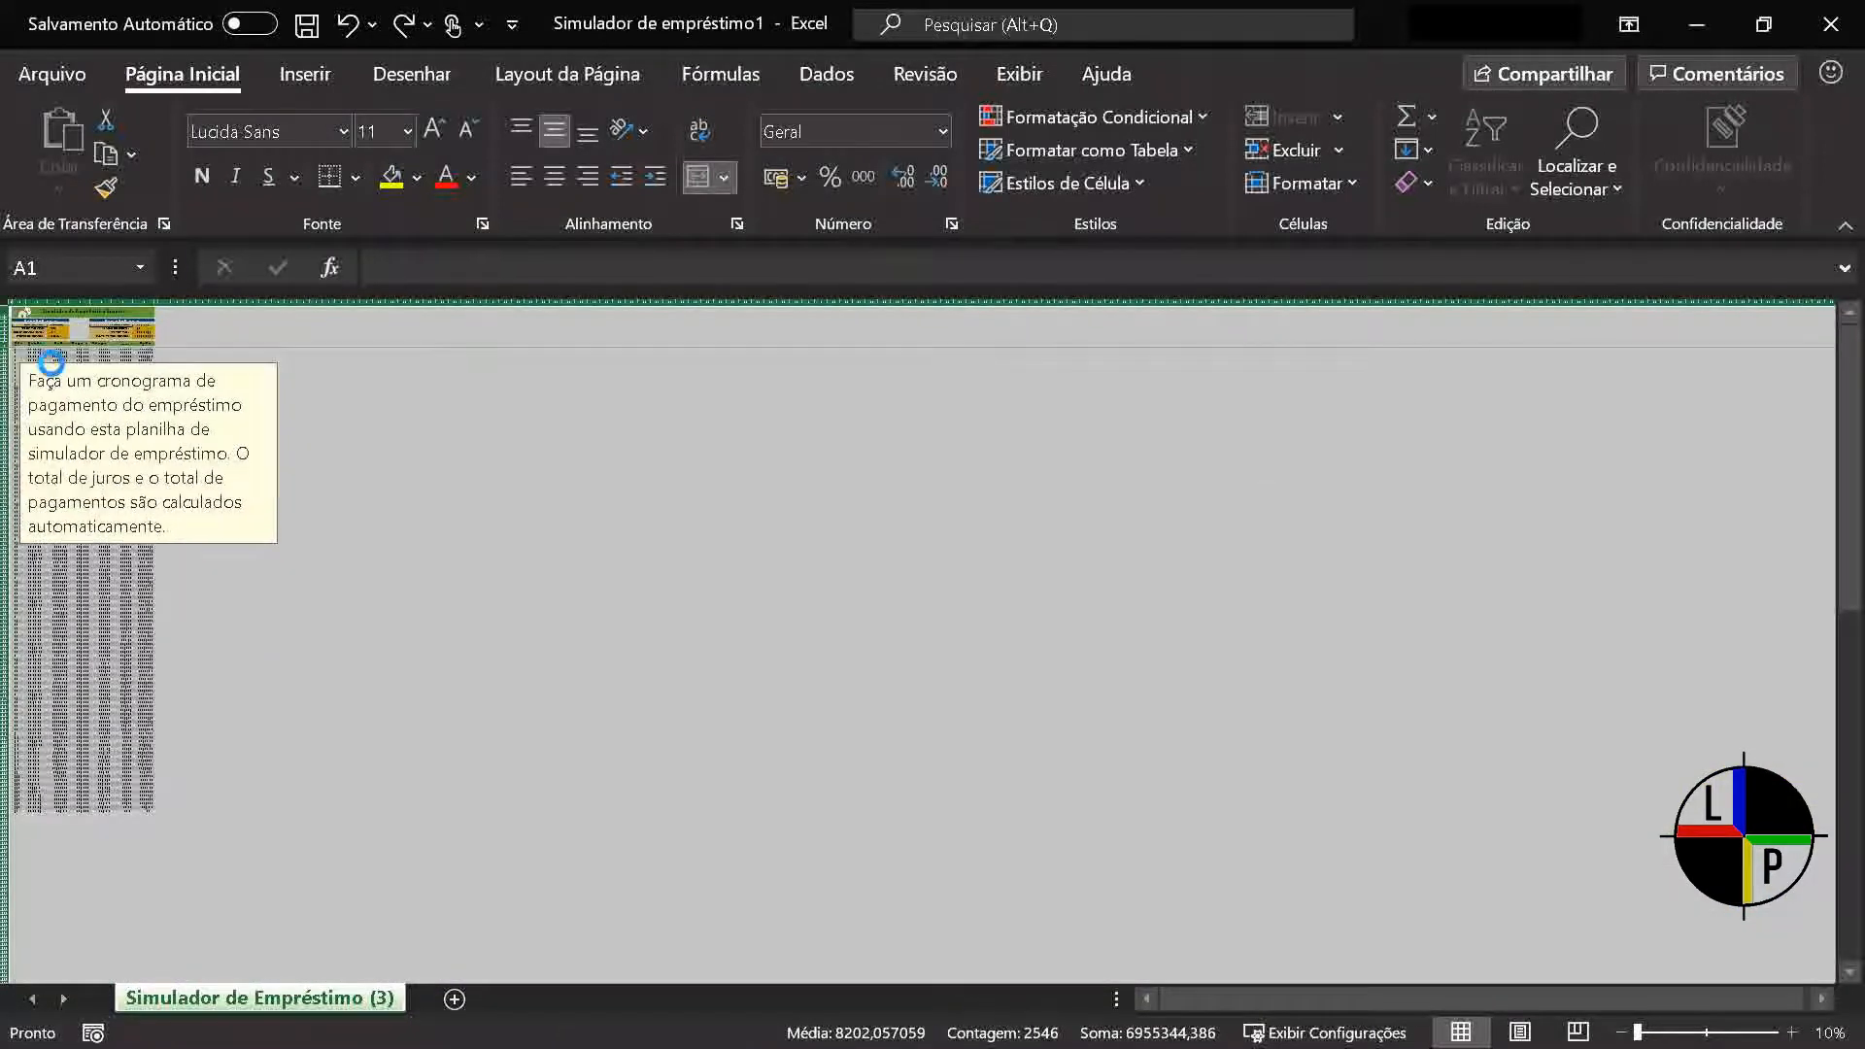
scroll(142, 533, "up", 7, "ctrl")
scroll(150, 545, "up", 1, "ctrl")
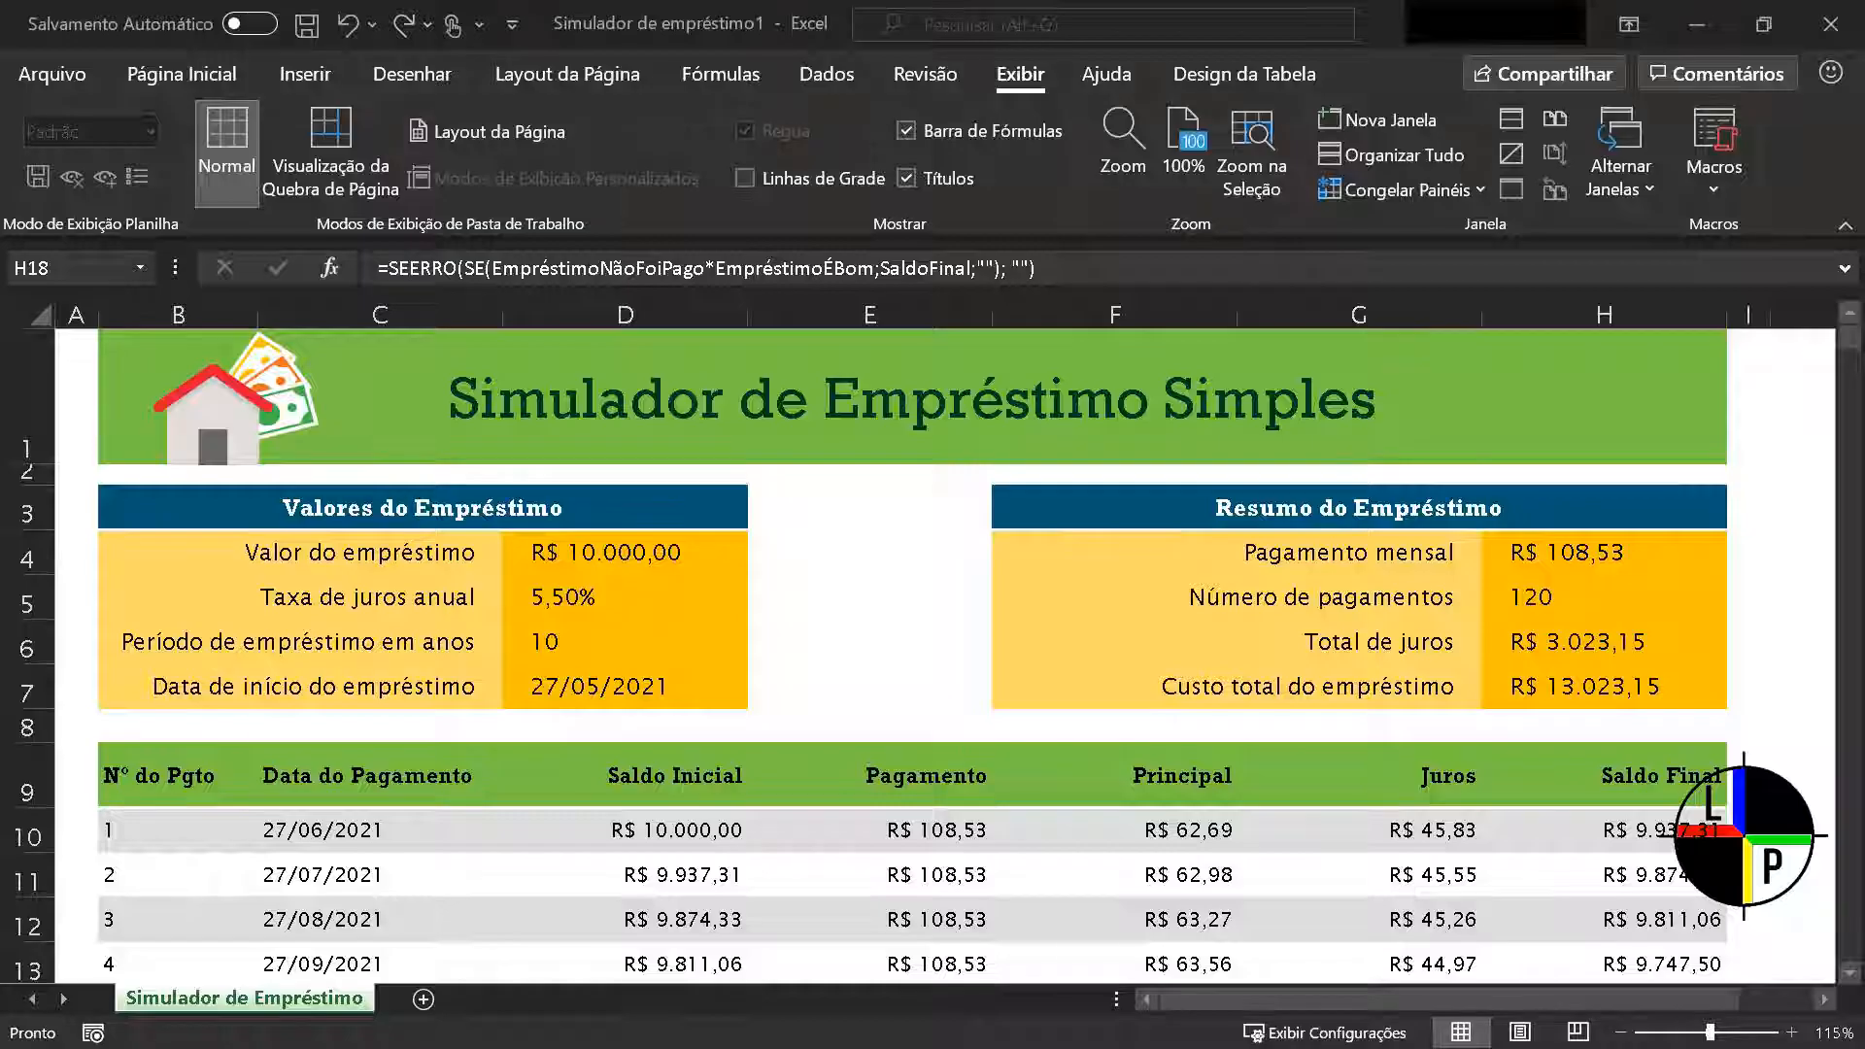
On the Simulador de Empréstimo sheet, extend the selection from A4 rightward and down to the sheet's edges, and bring it back to A1:H4
left_click(78, 571)
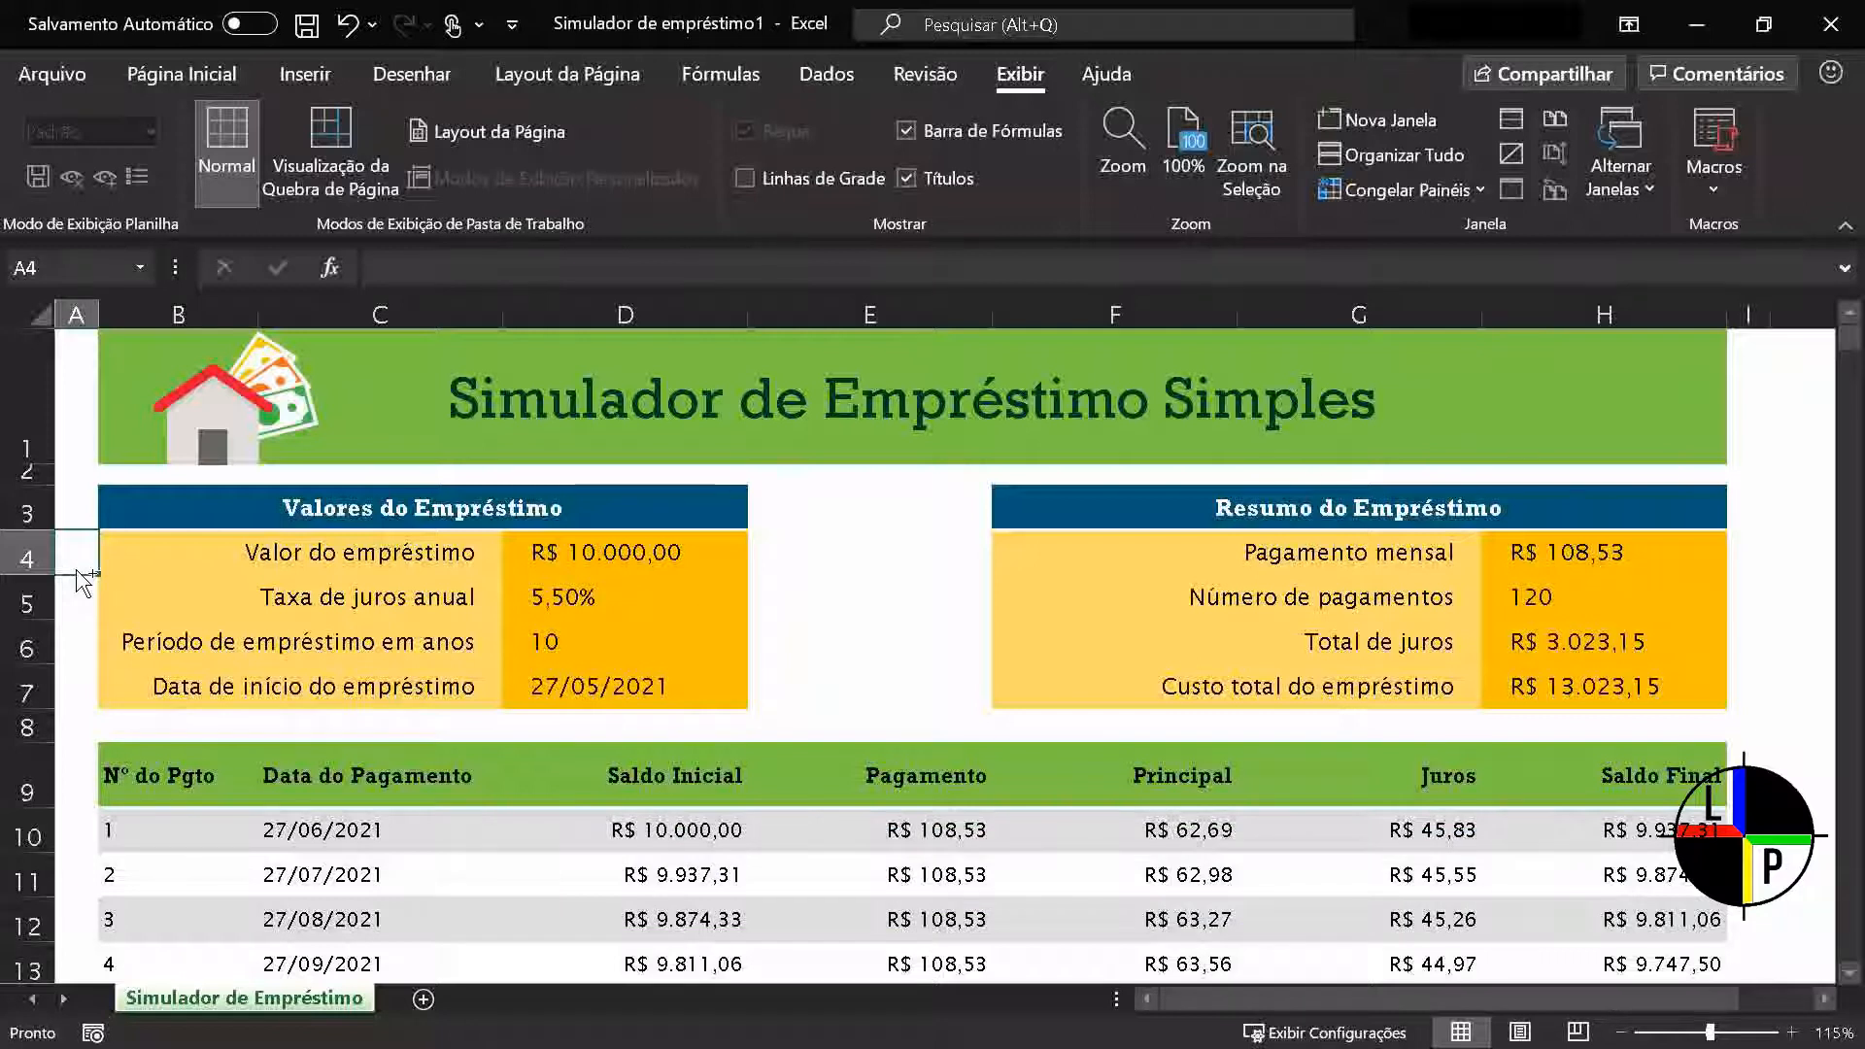
key("ctrl+shift+Right")
key("ctrl+shift+Right")
key("ctrl+shift+Right")
key("ctrl+shift+Right")
key("ctrl+shift+Right")
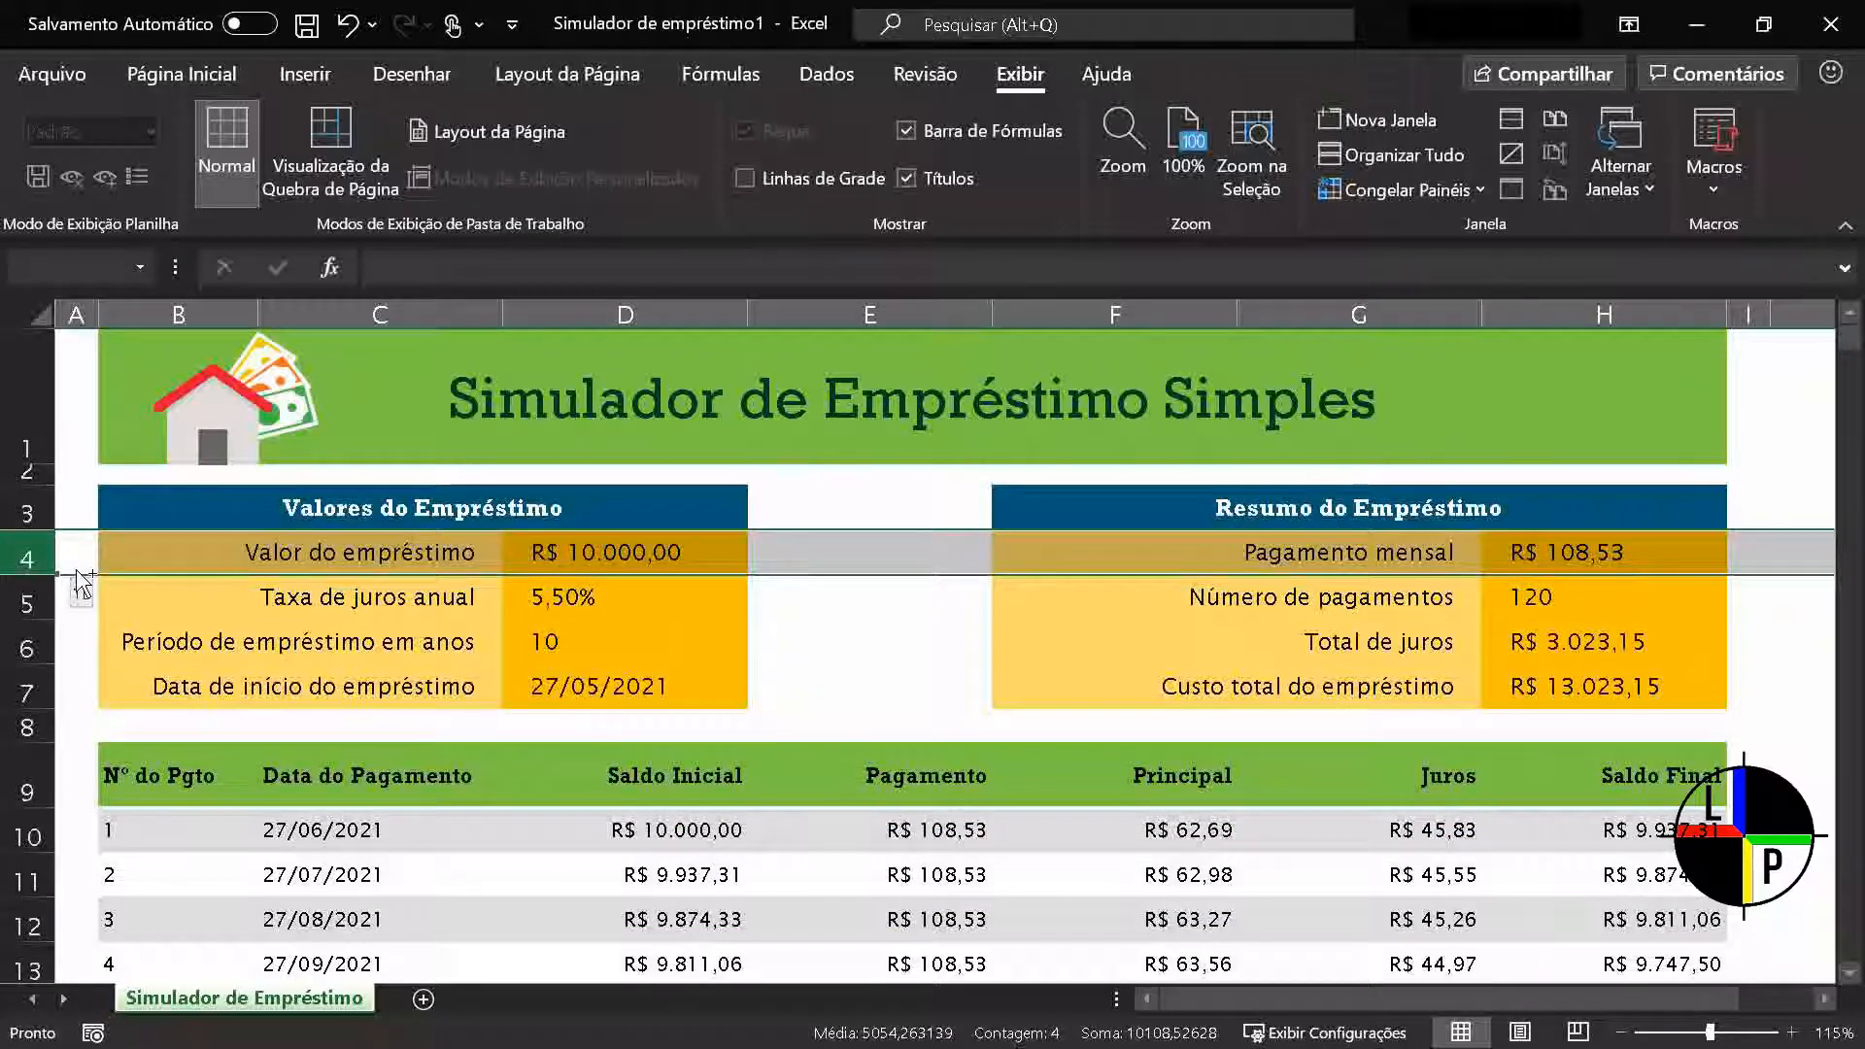
key("ctrl+shift+Down")
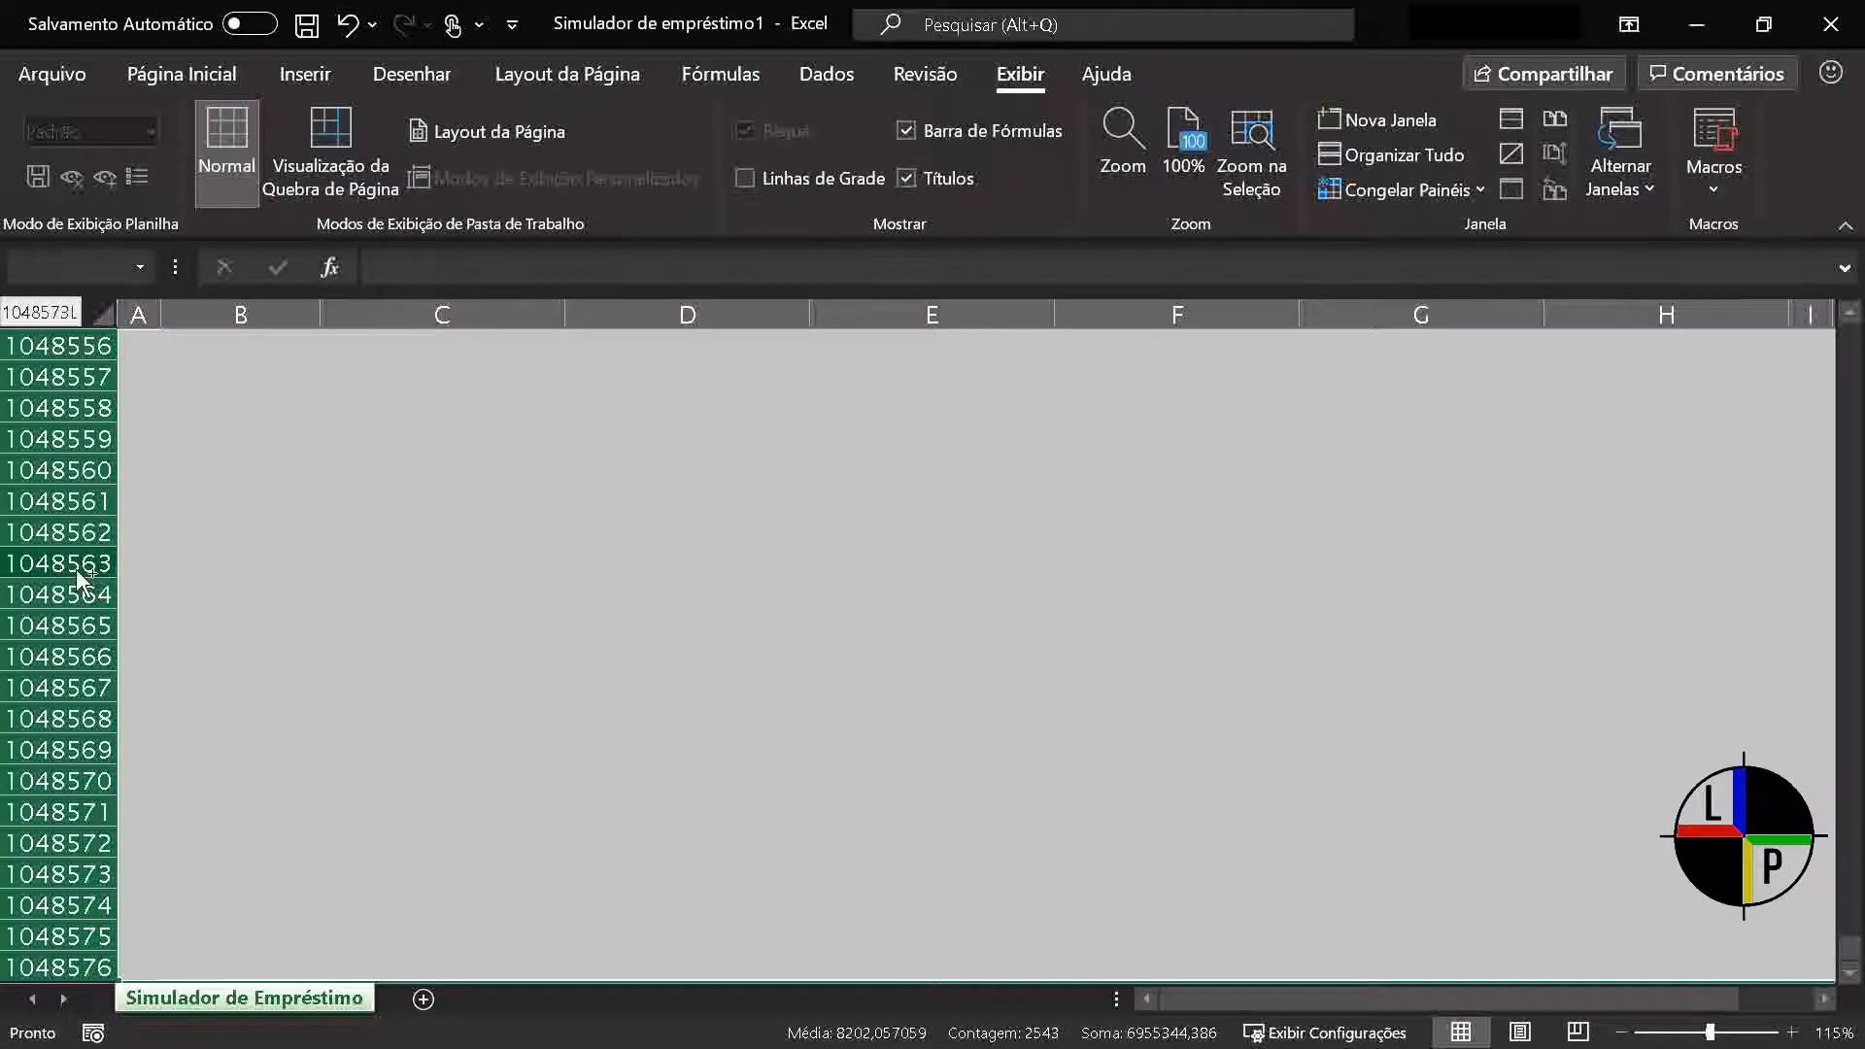
key("ctrl+shift+Up")
key("ctrl+shift+Left")
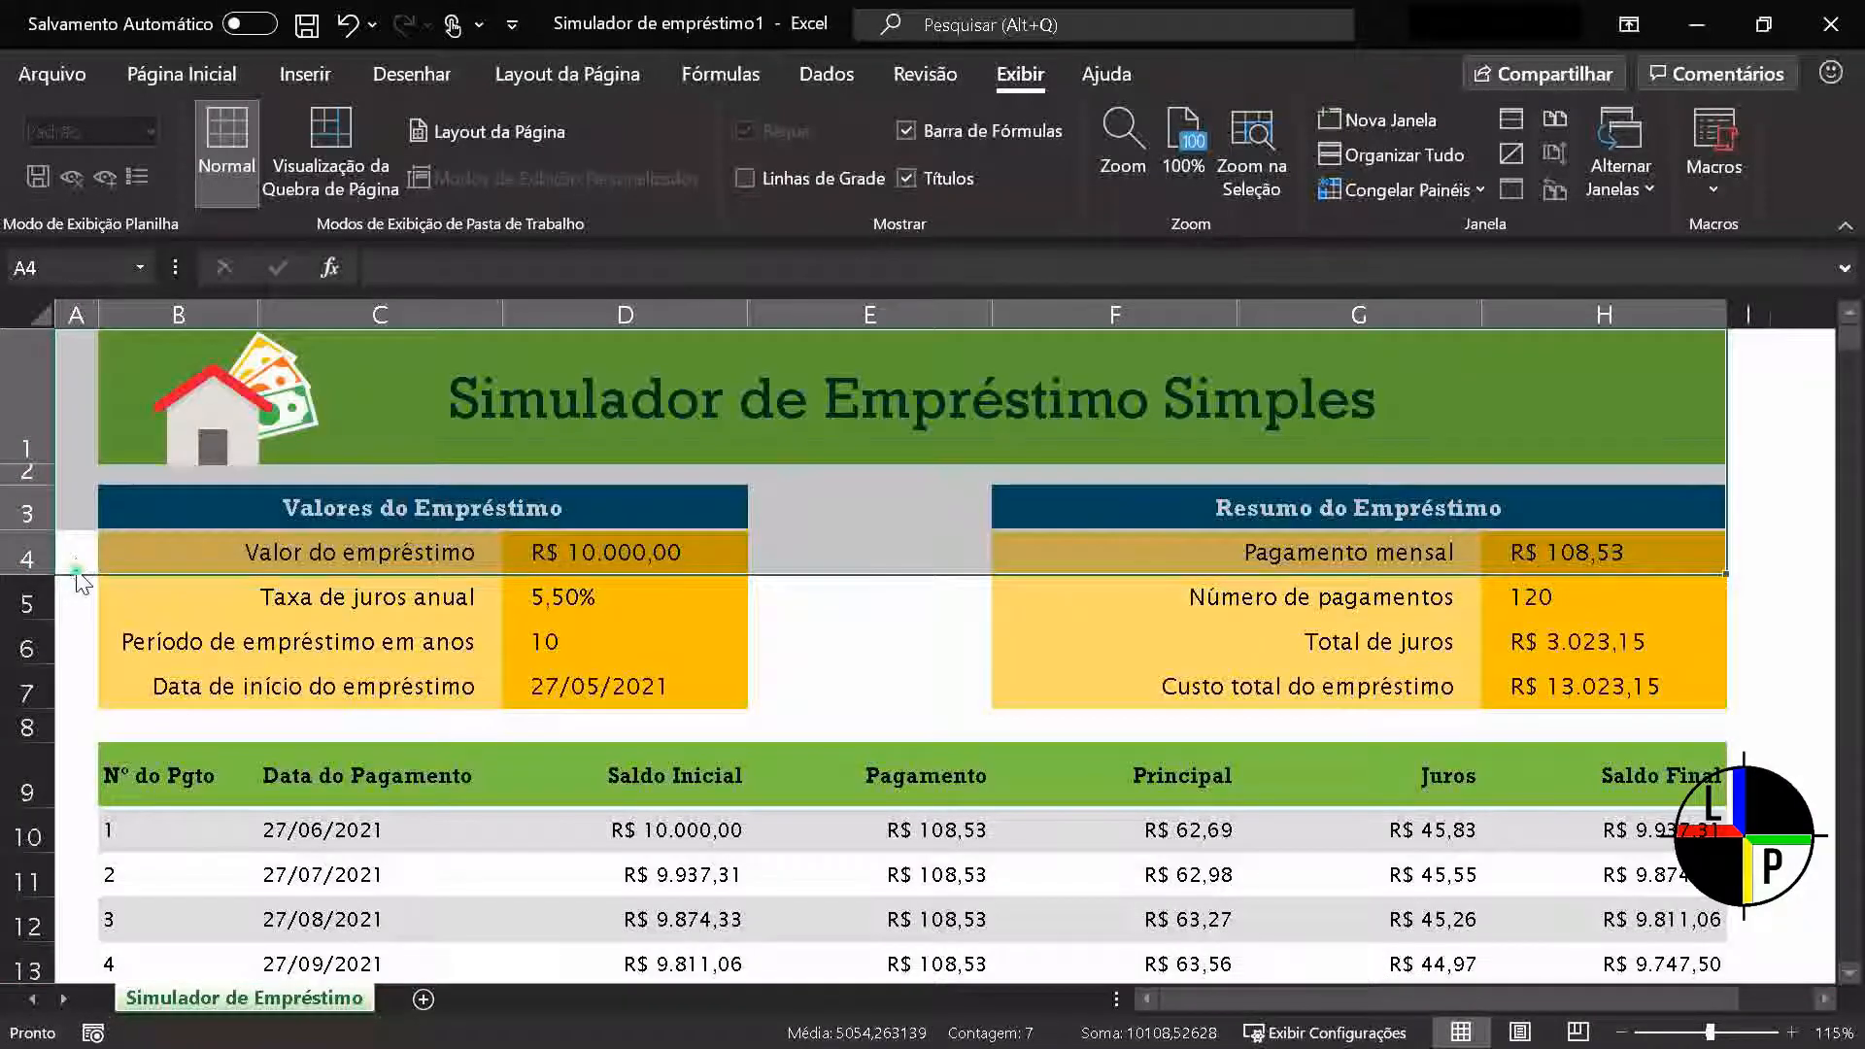
From cell A5, extend the selection down column A and back up to row 1 twice
left_click(77, 594)
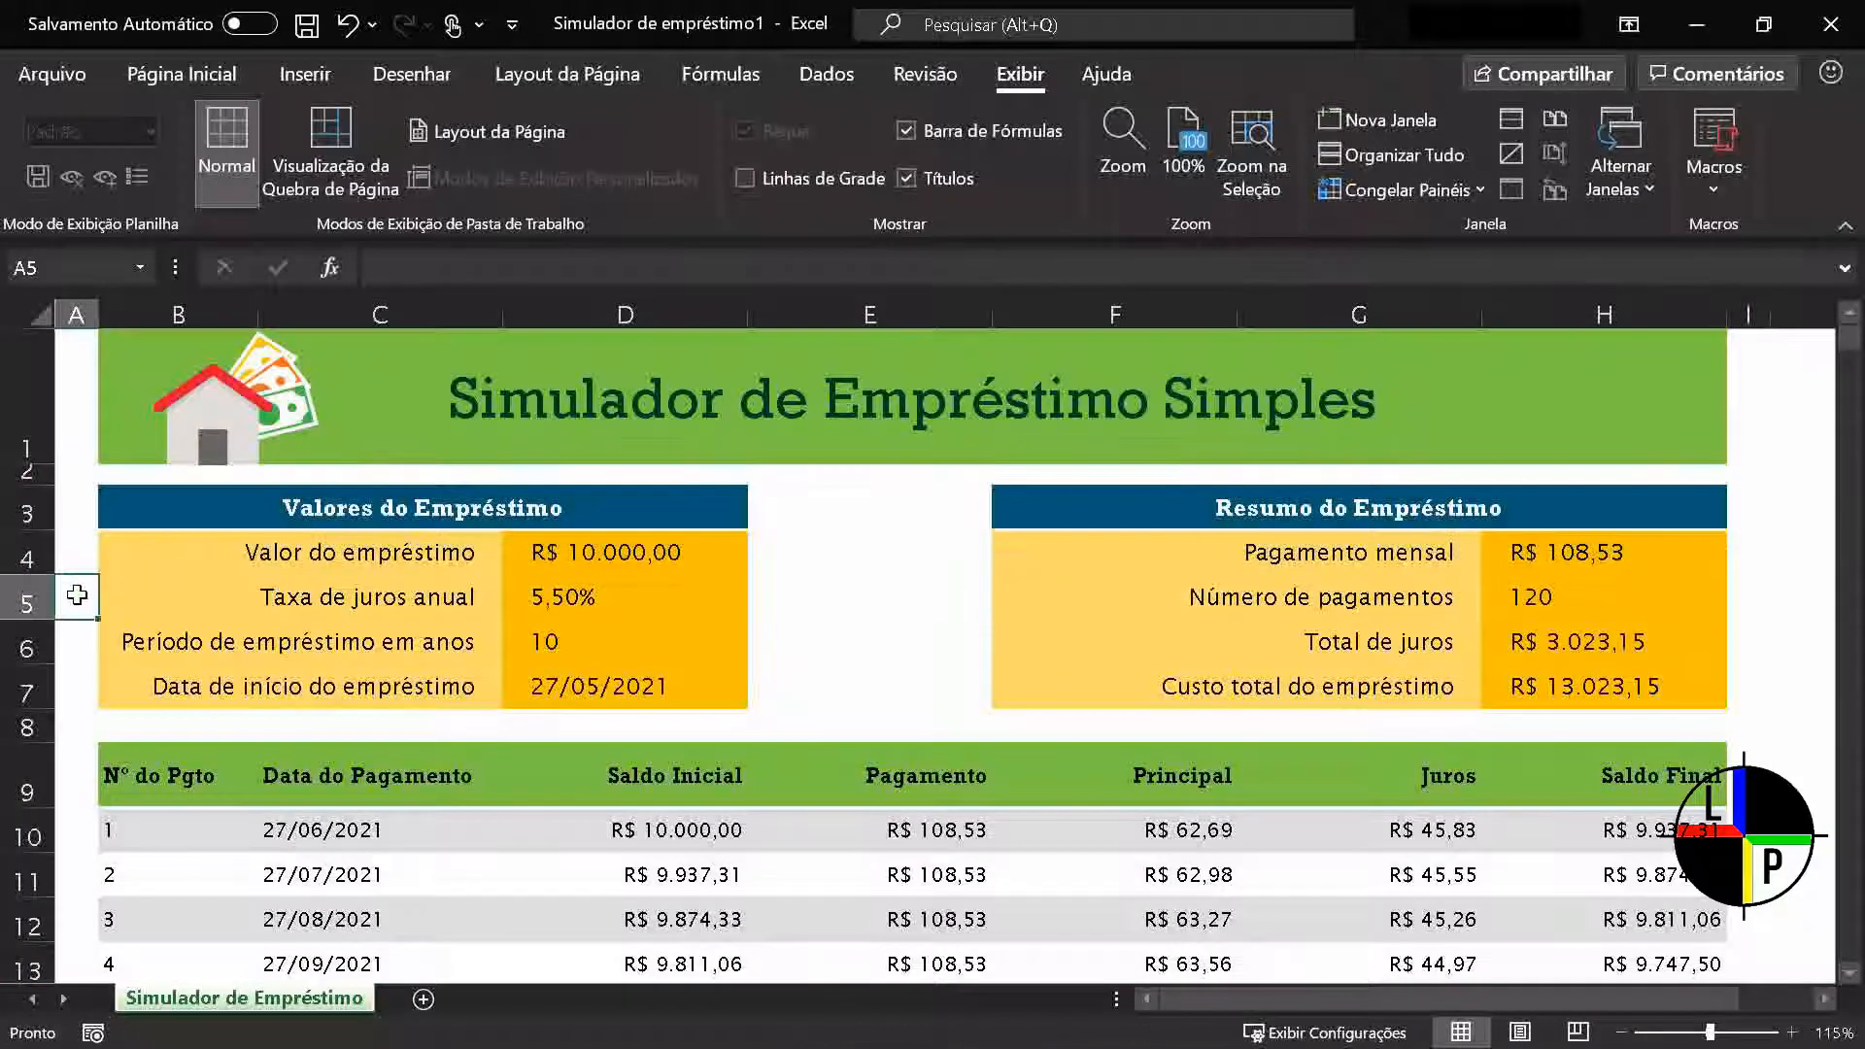
key("ctrl+shift+Down")
key("ctrl+shift+Up")
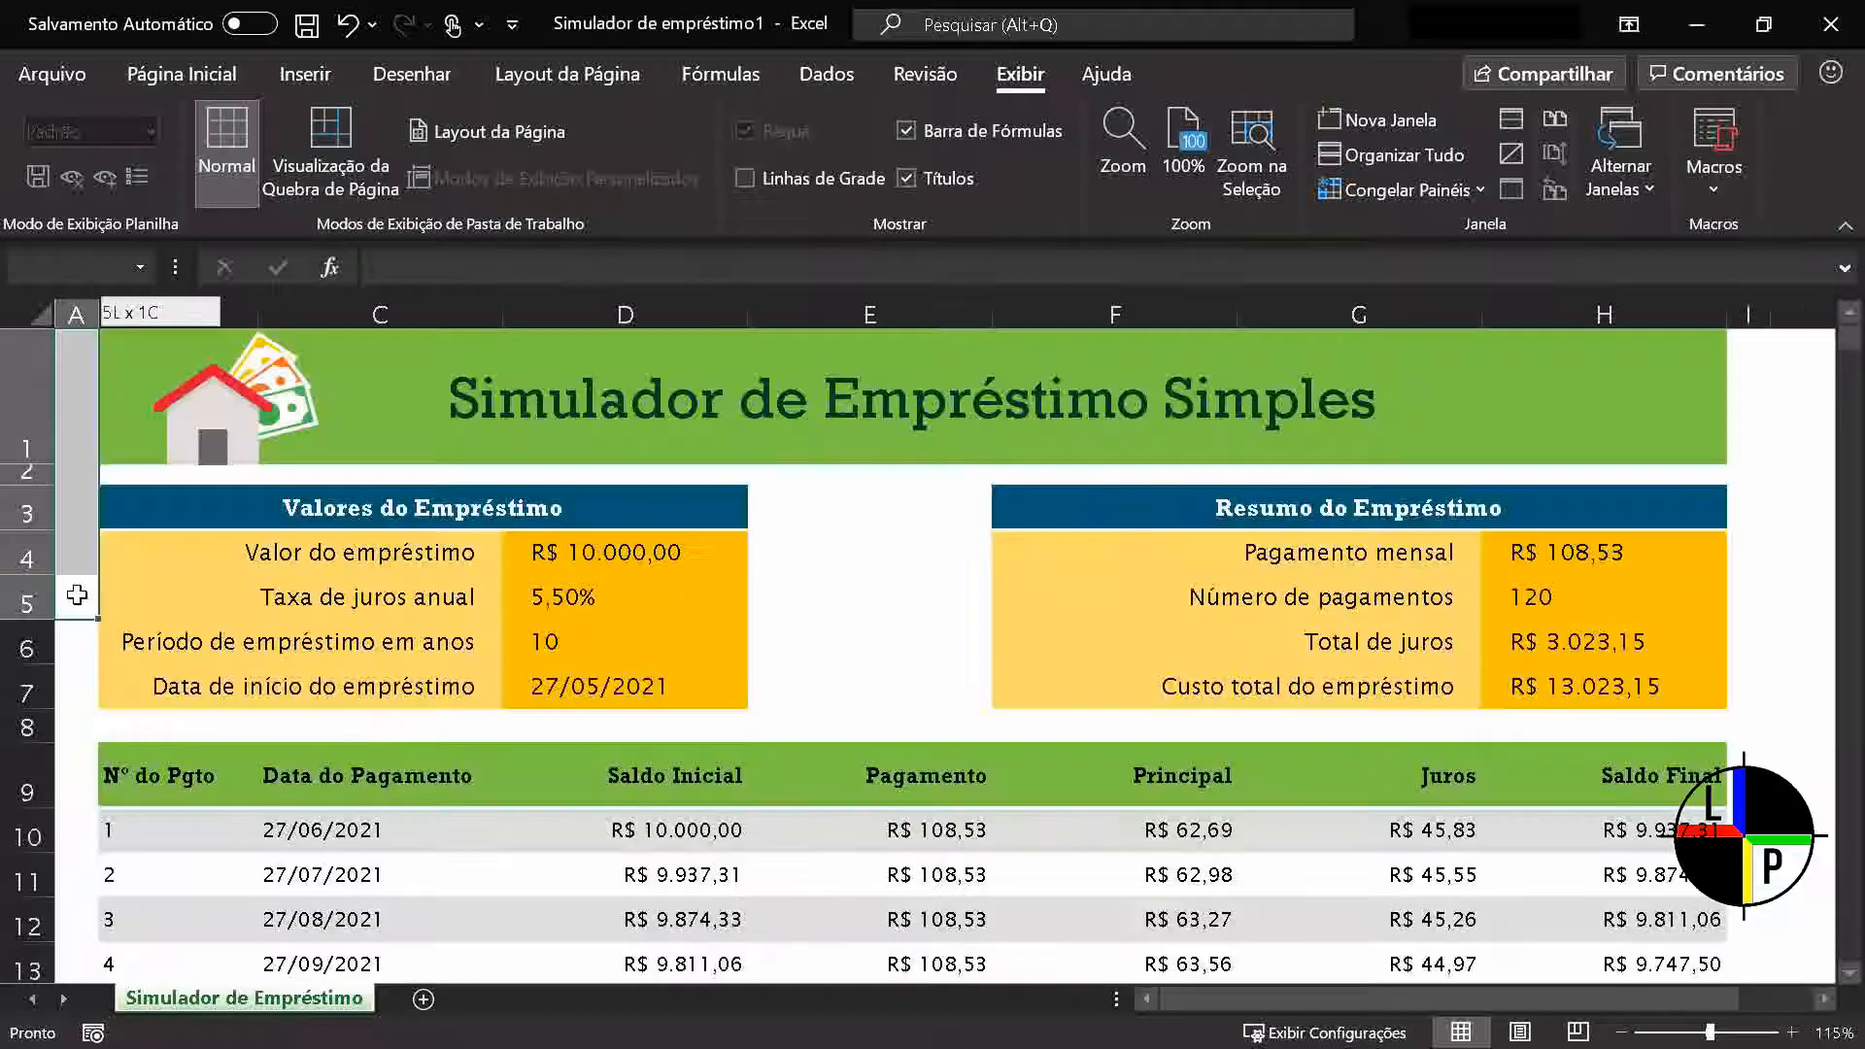
key("ctrl+shift+Down")
key("ctrl+shift+Up")
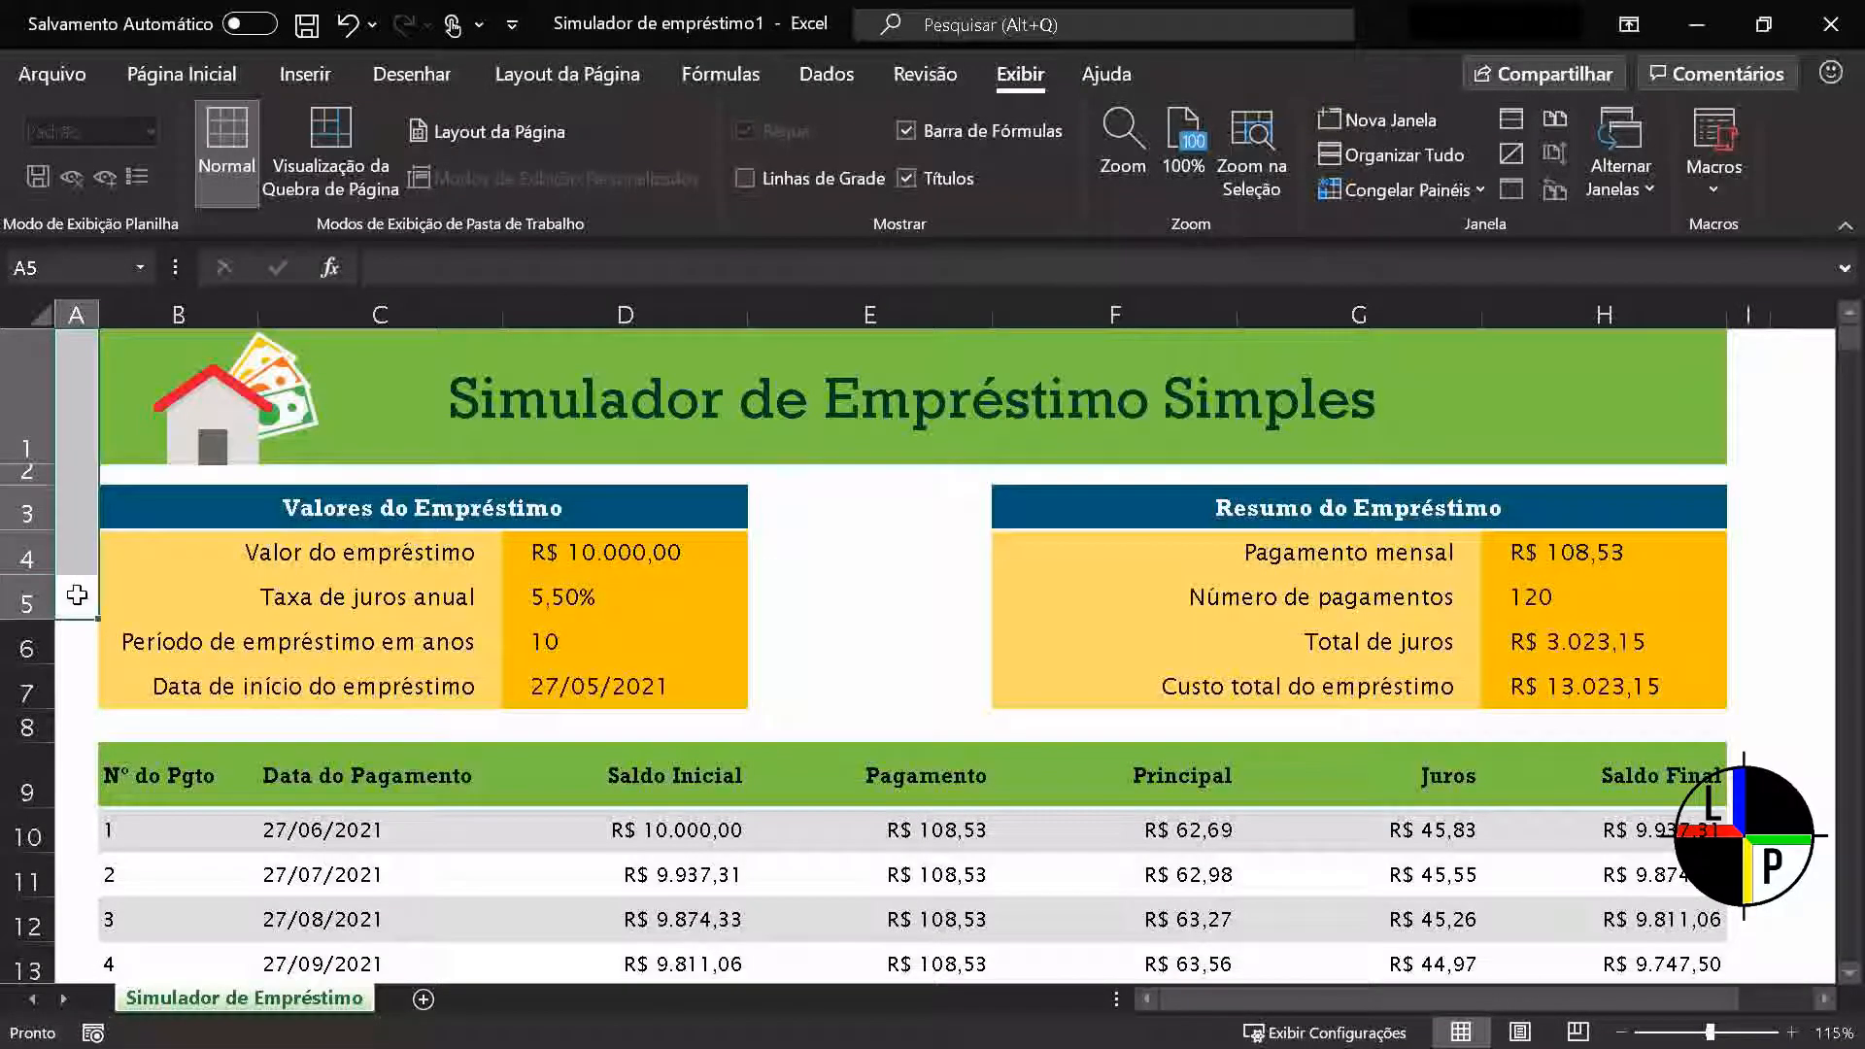
From B10, extend the selection across the payment table's seven columns and down to row 369, and bring it back up
left_click(153, 830)
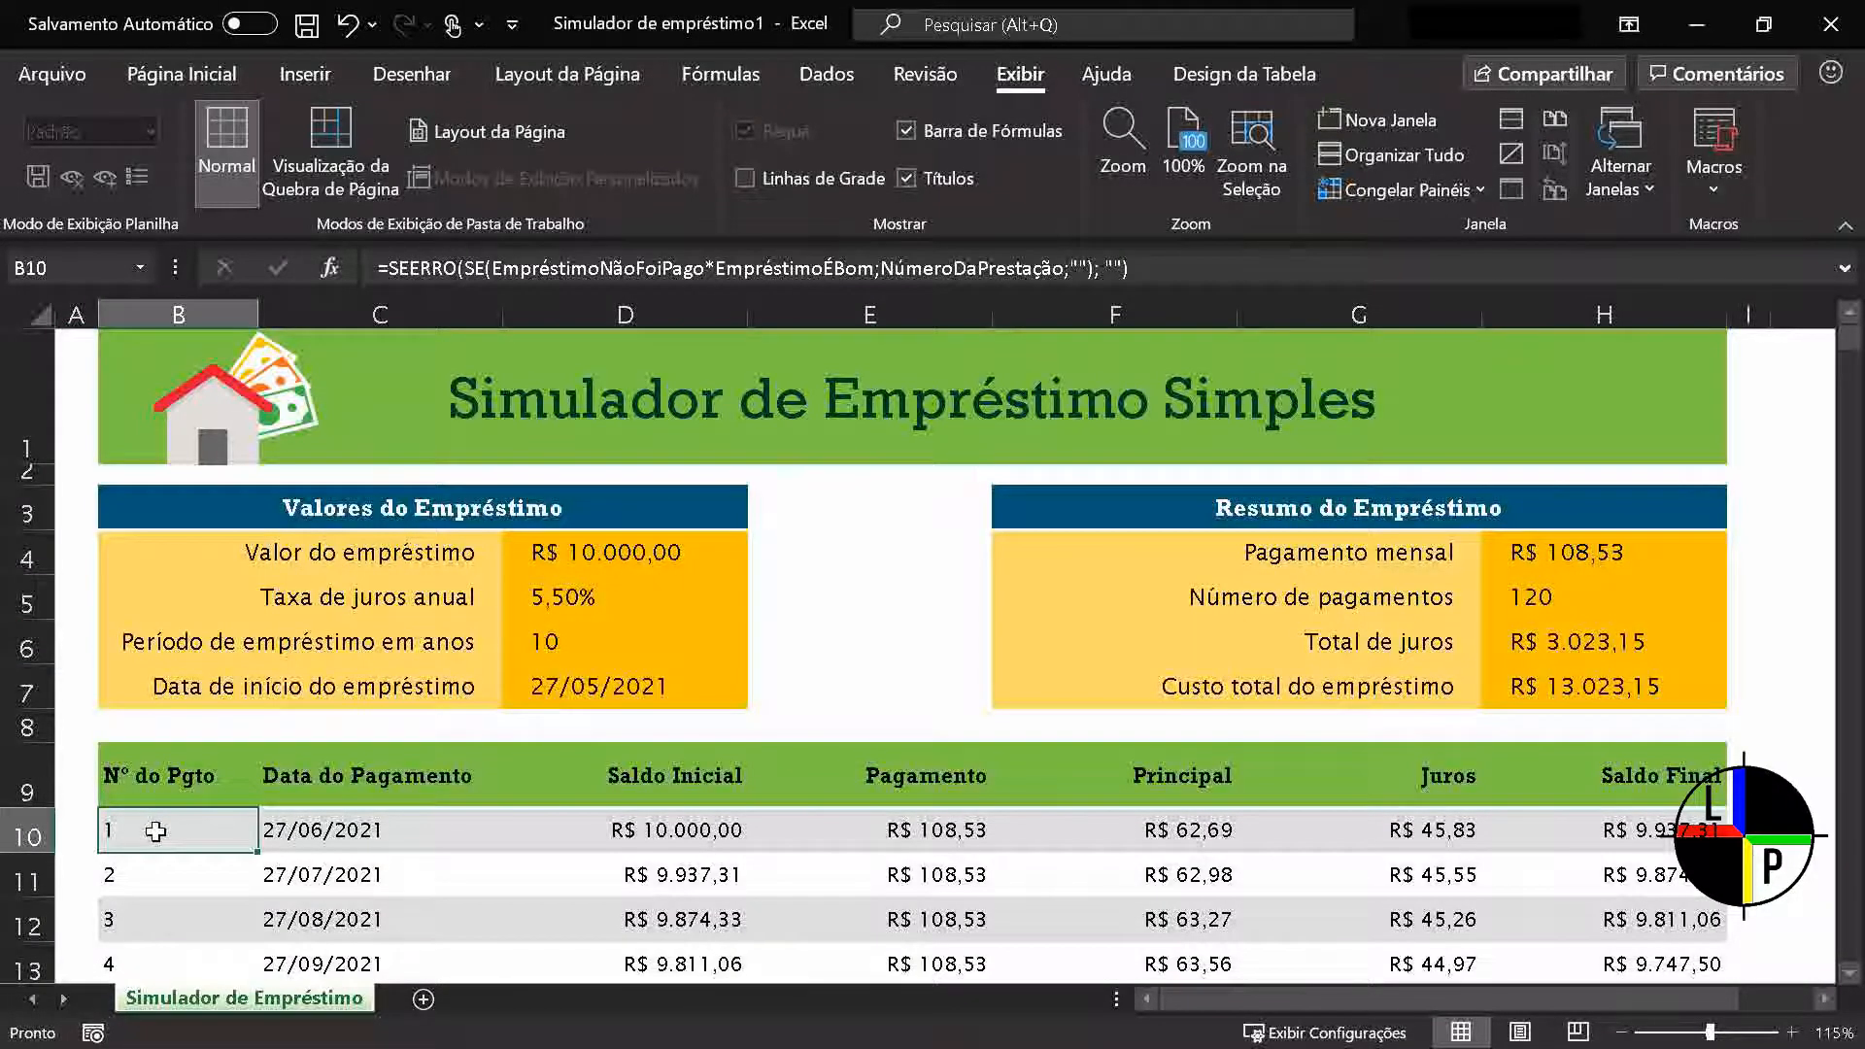
key("ctrl+shift+Down")
key("ctrl+shift+Up")
key("ctrl+shift+Right")
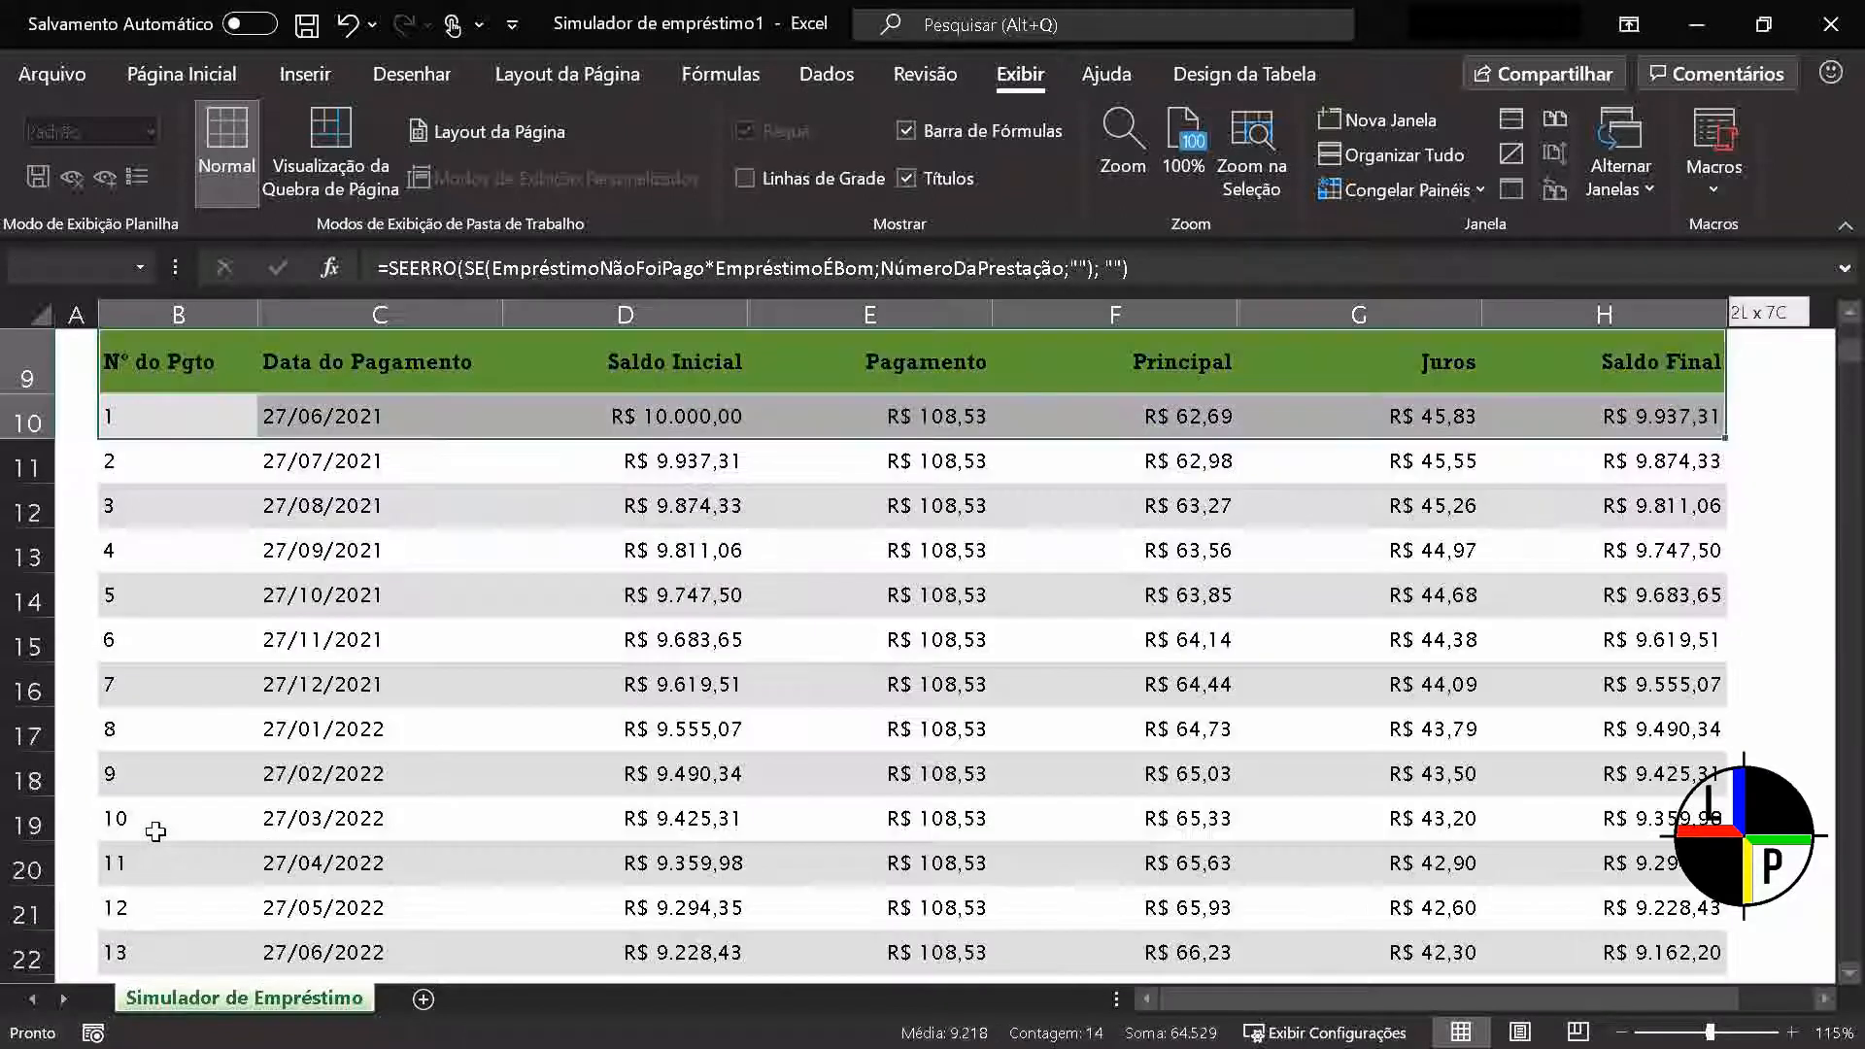
key("ctrl+shift+Down")
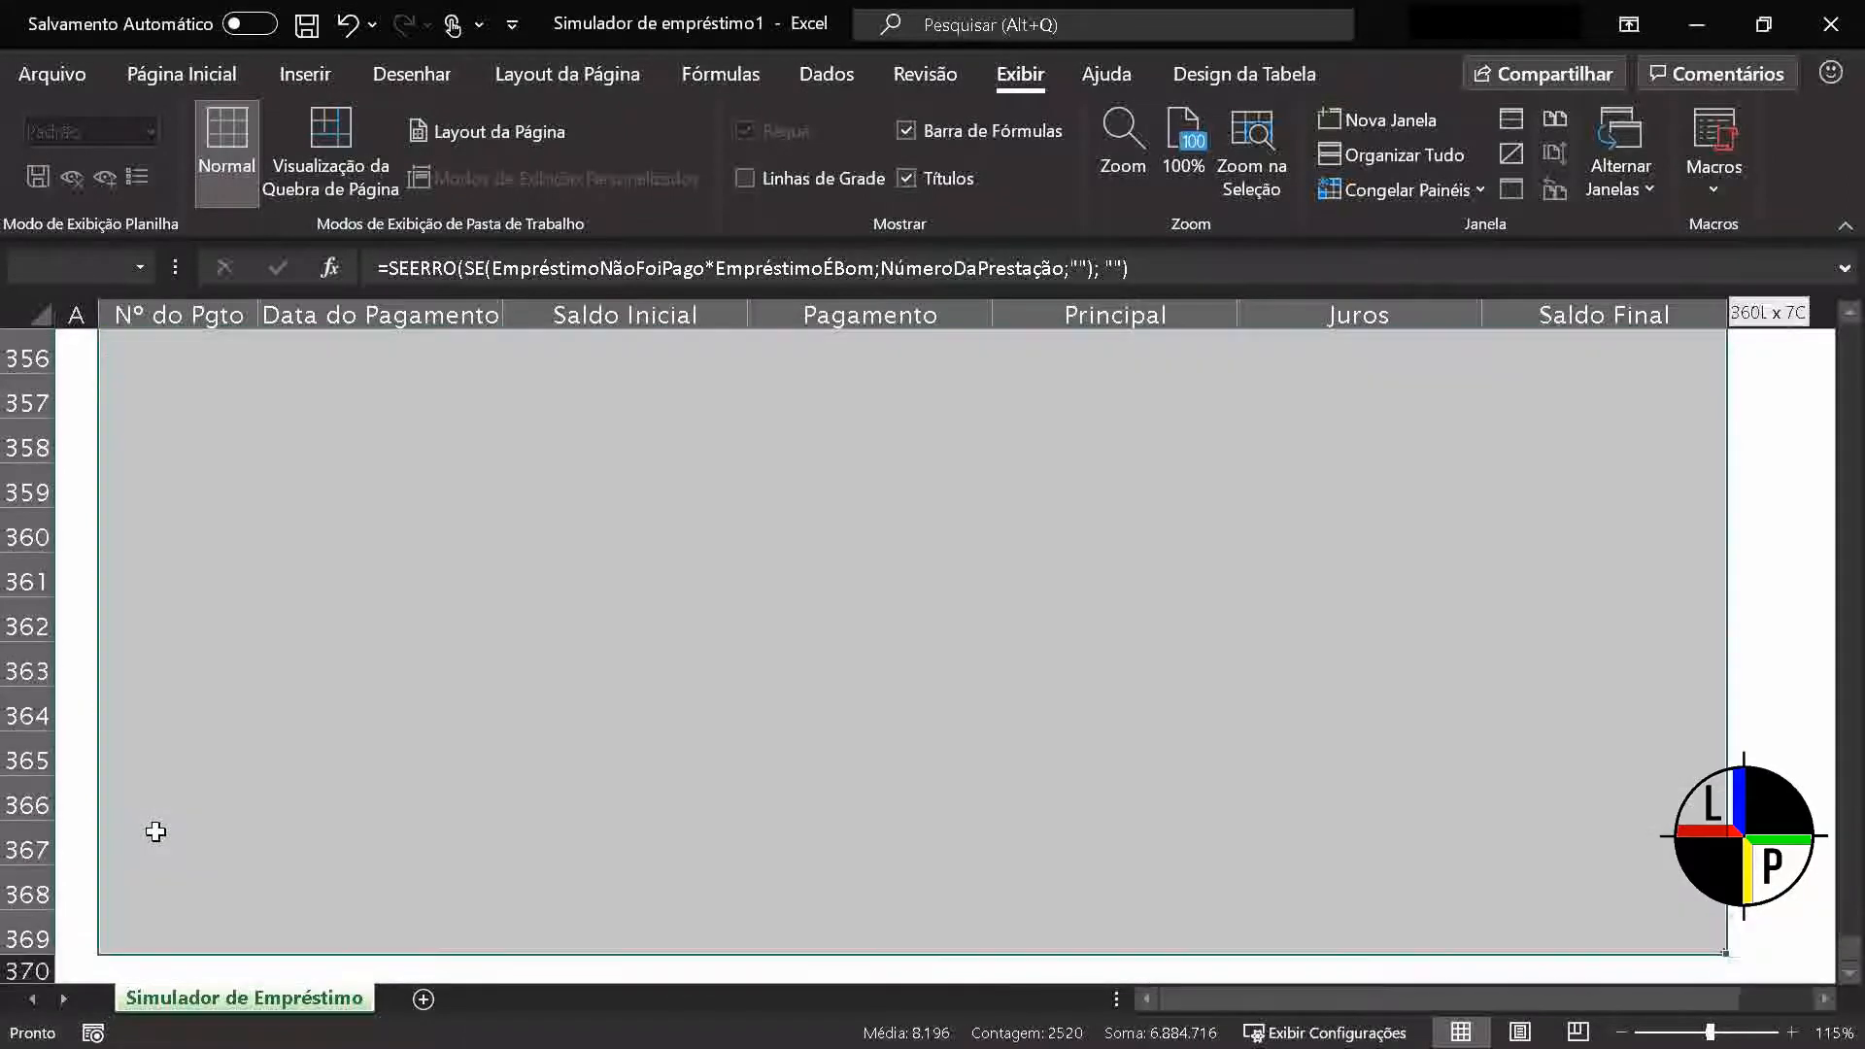
key("ctrl+shift+Up")
scroll(156, 832, "up", 3)
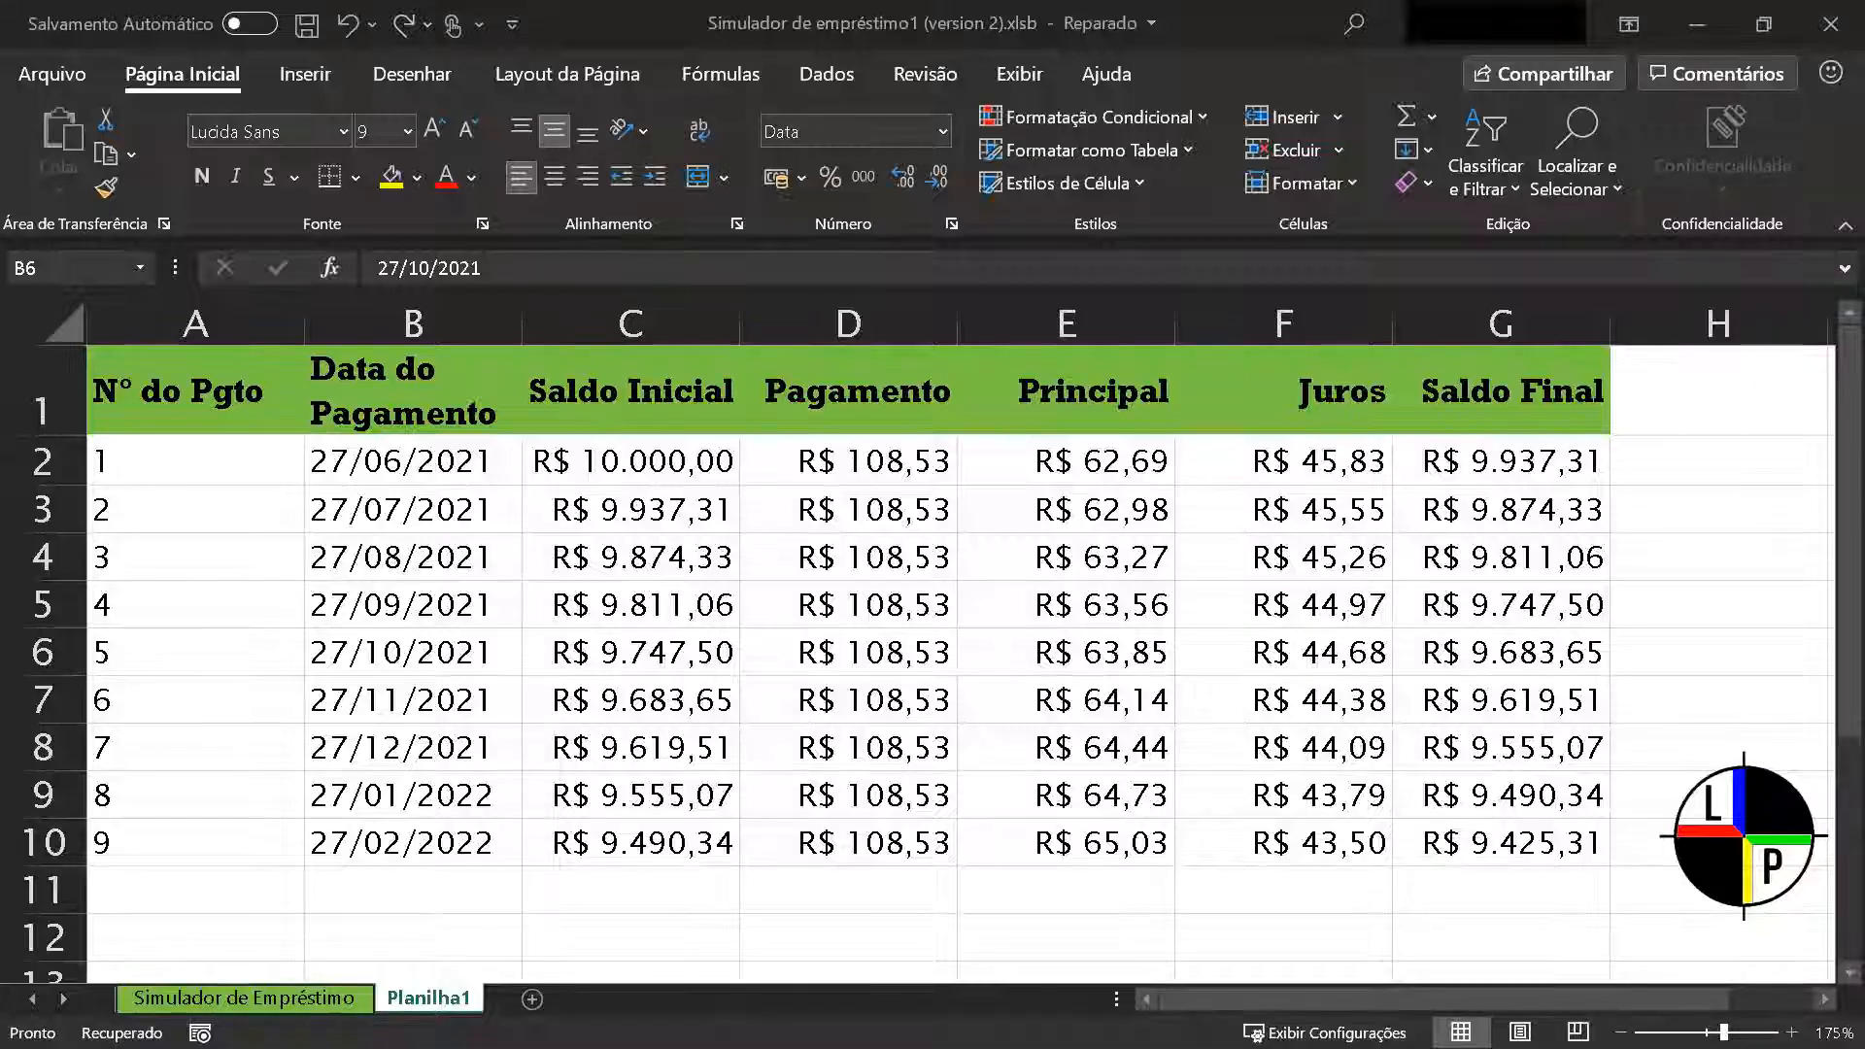
On the Planilha1 sheet of the version 2 workbook, insert a blank row above row 9
left_click(371, 629)
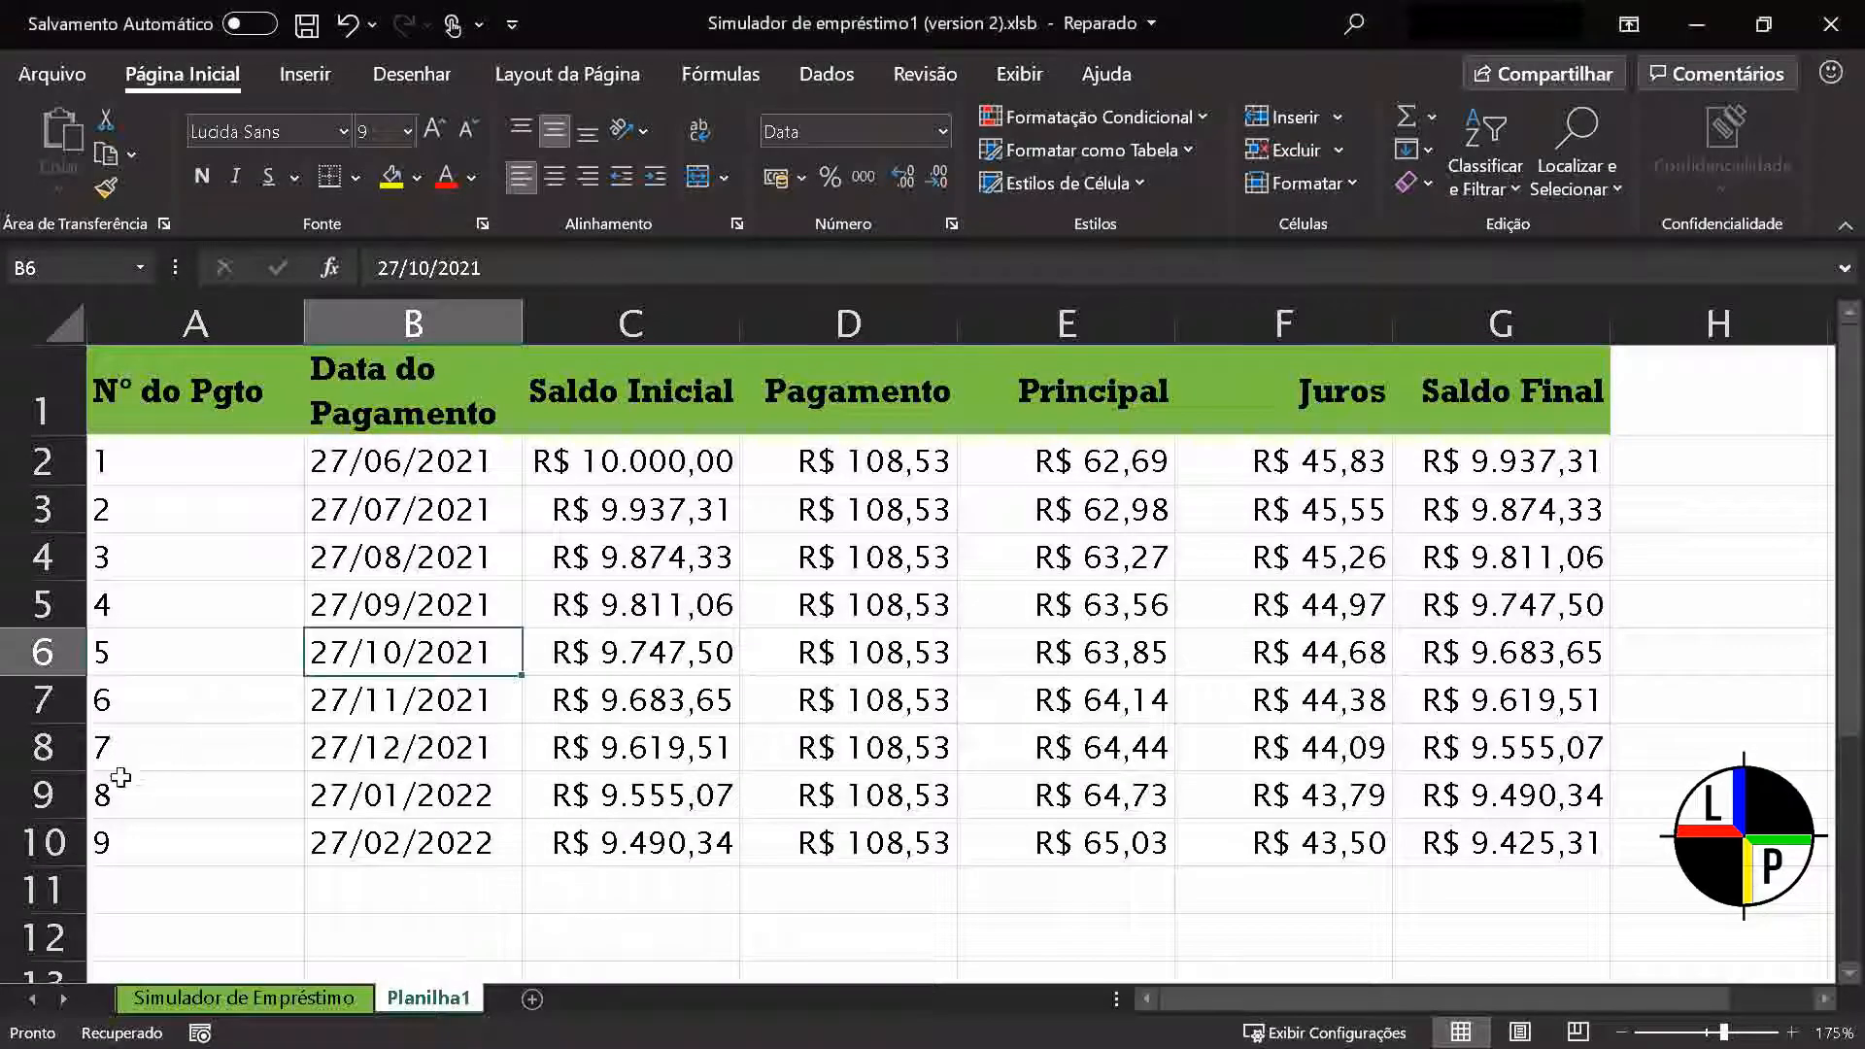
left_click(47, 794)
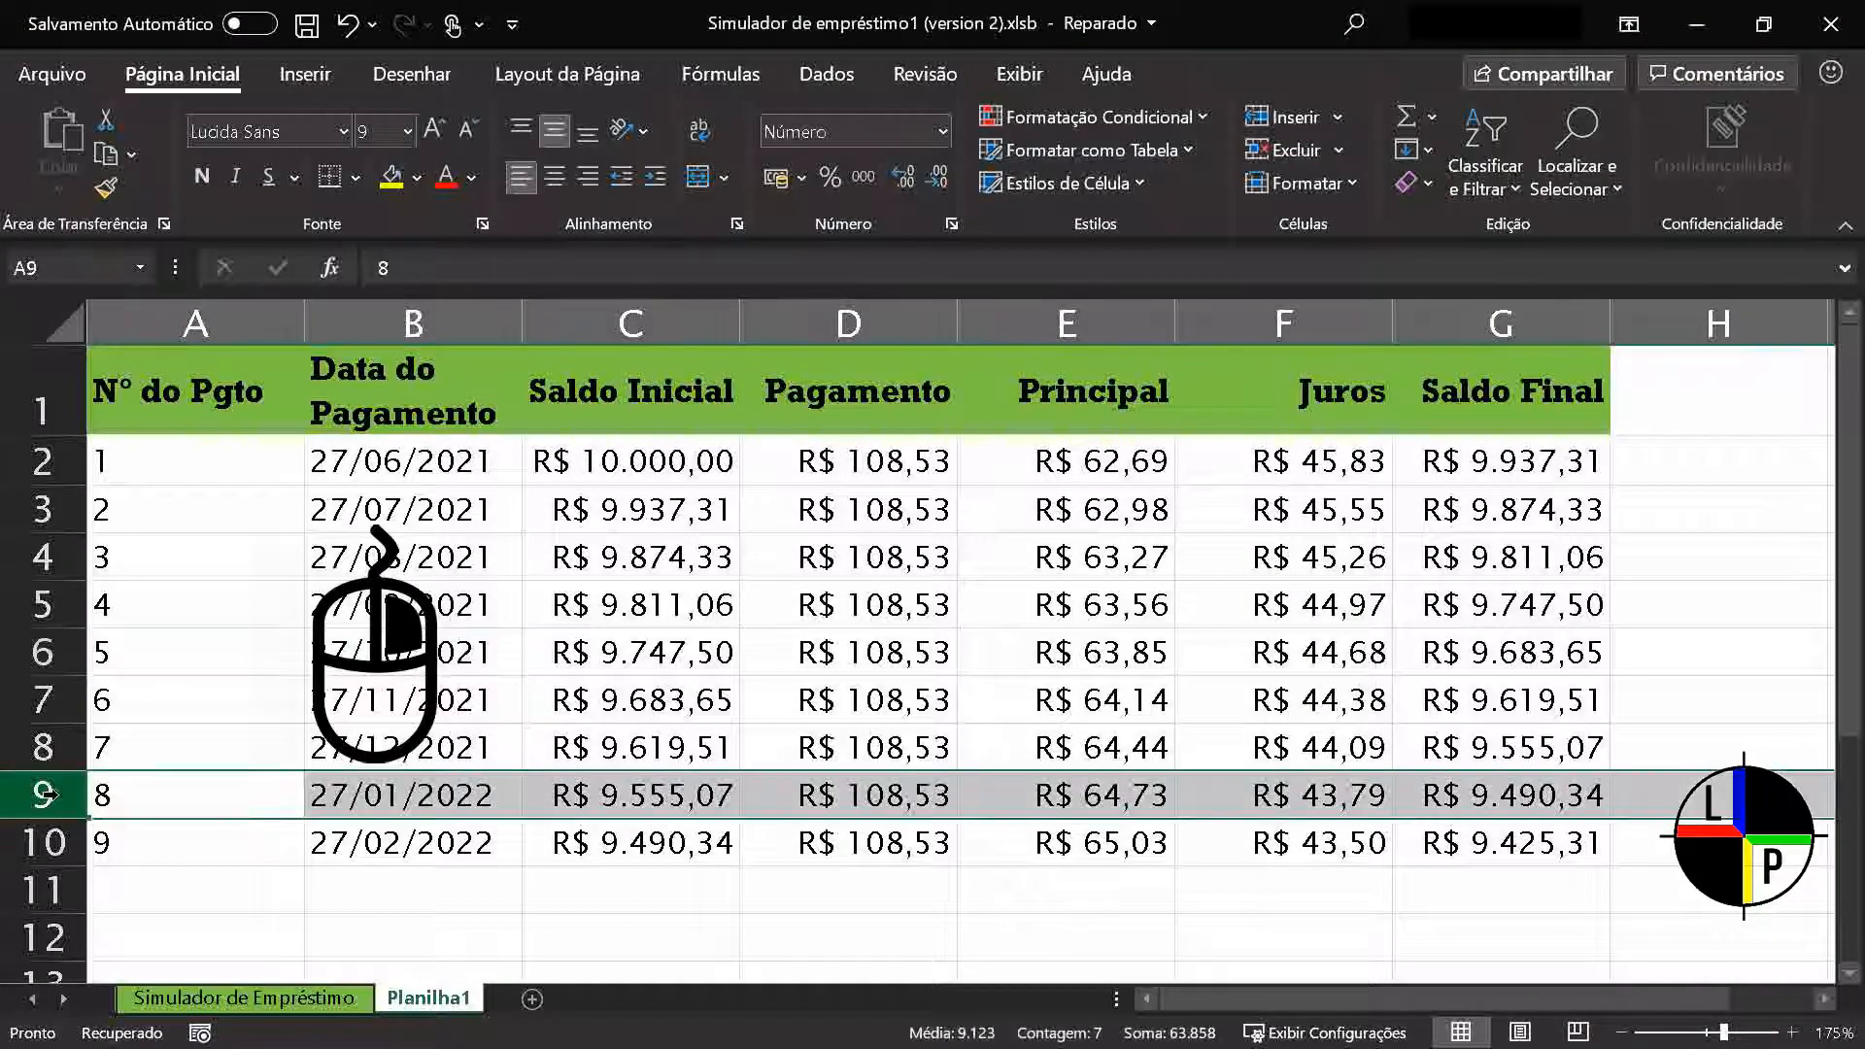
right_click(46, 793)
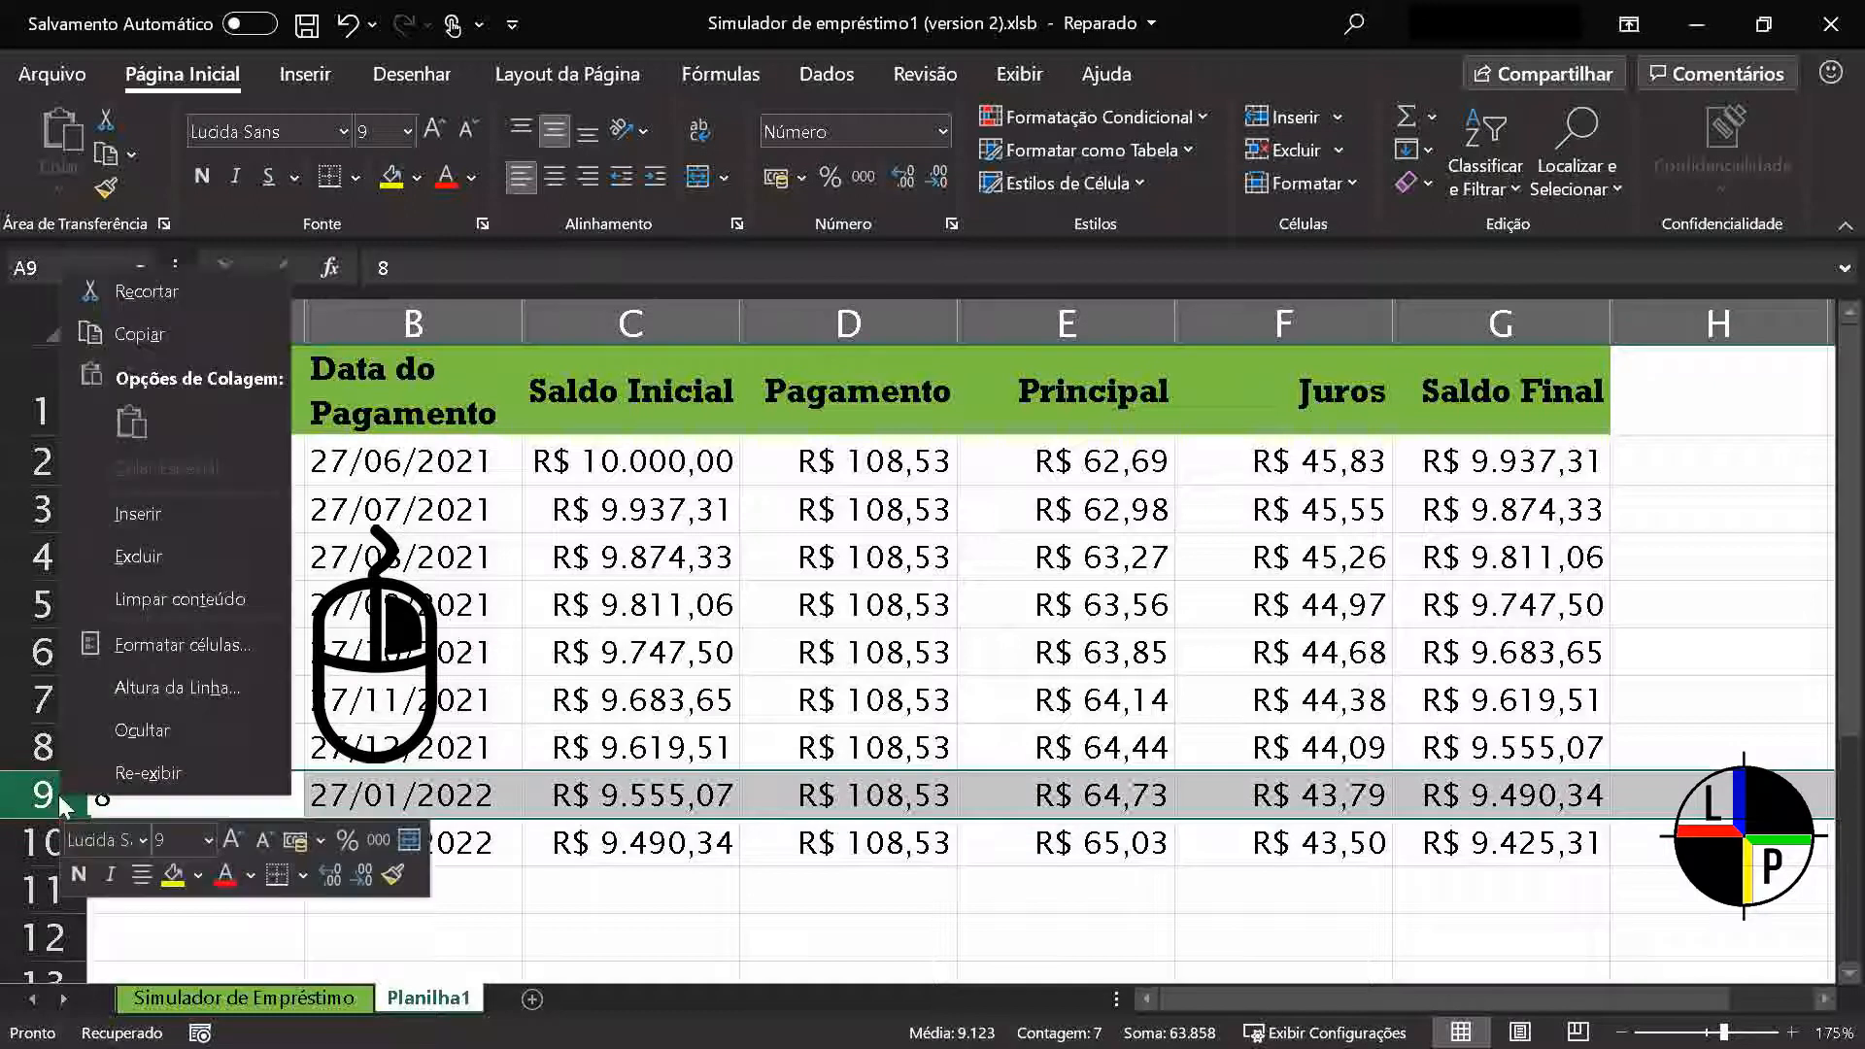
left_click(188, 511)
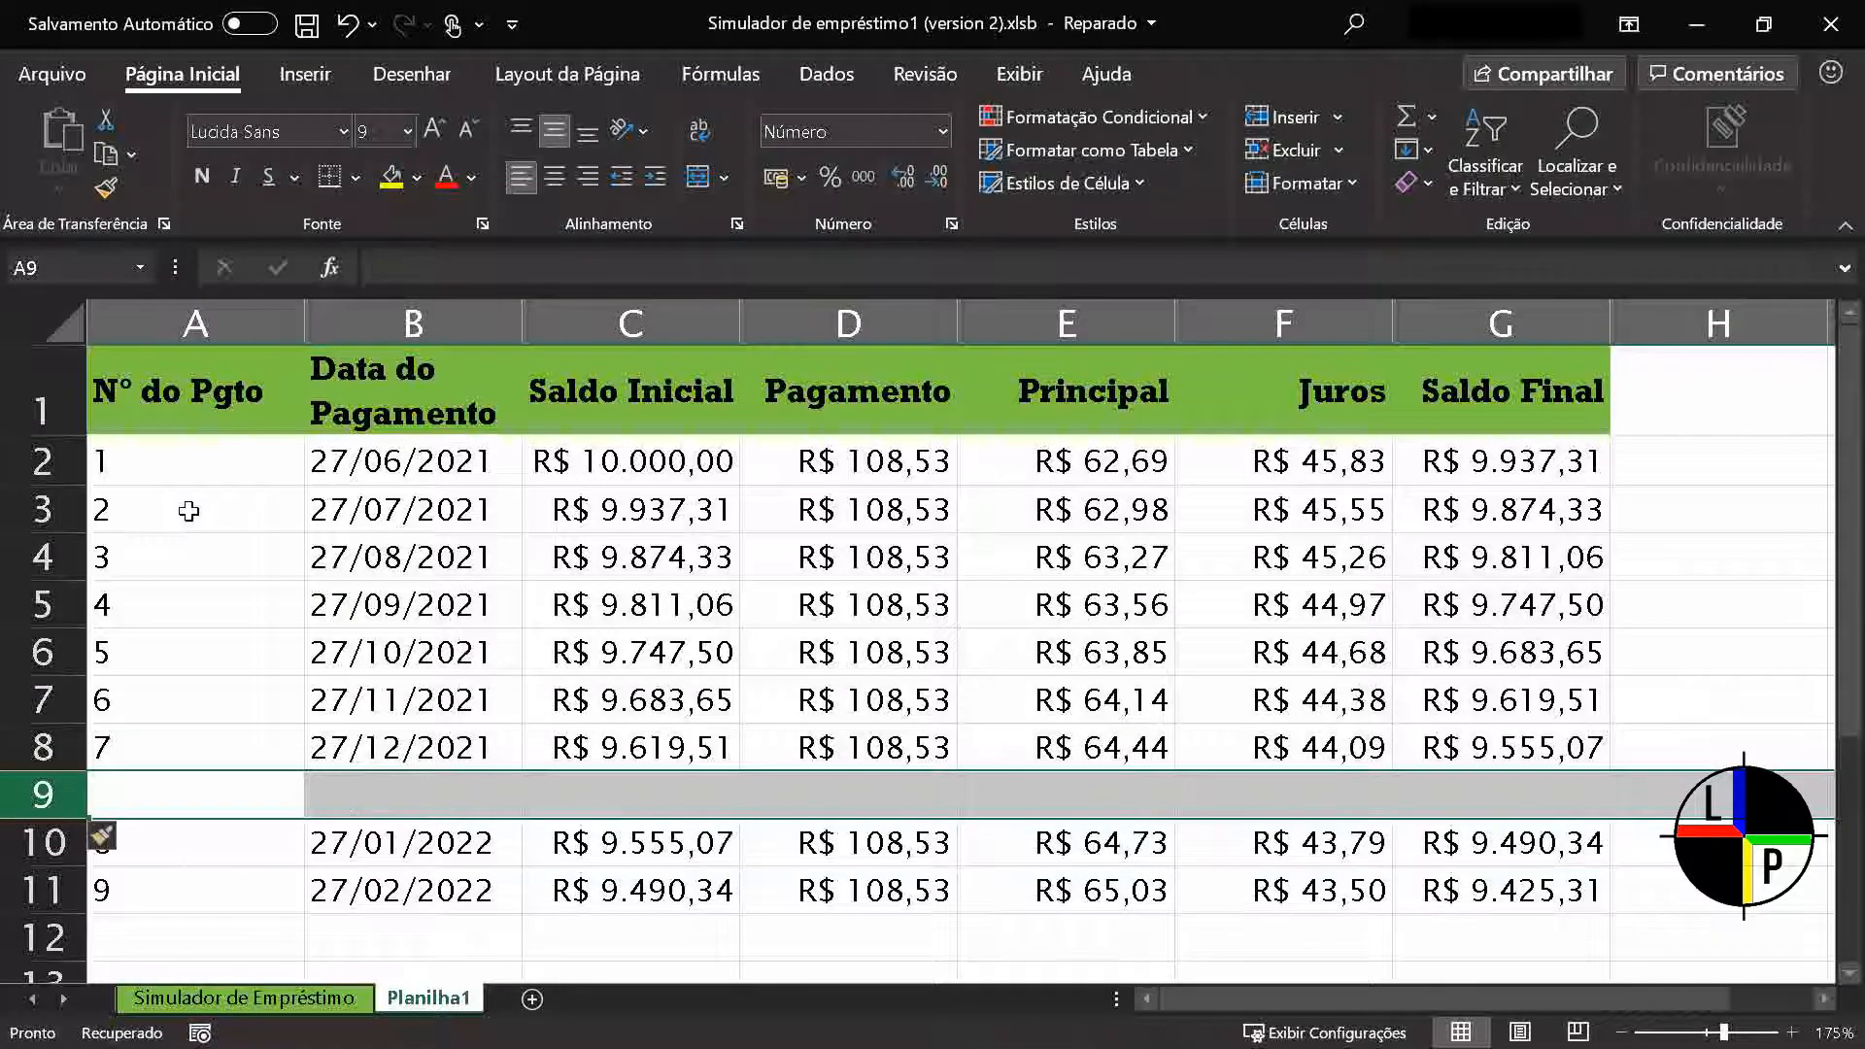
left_click(452, 691)
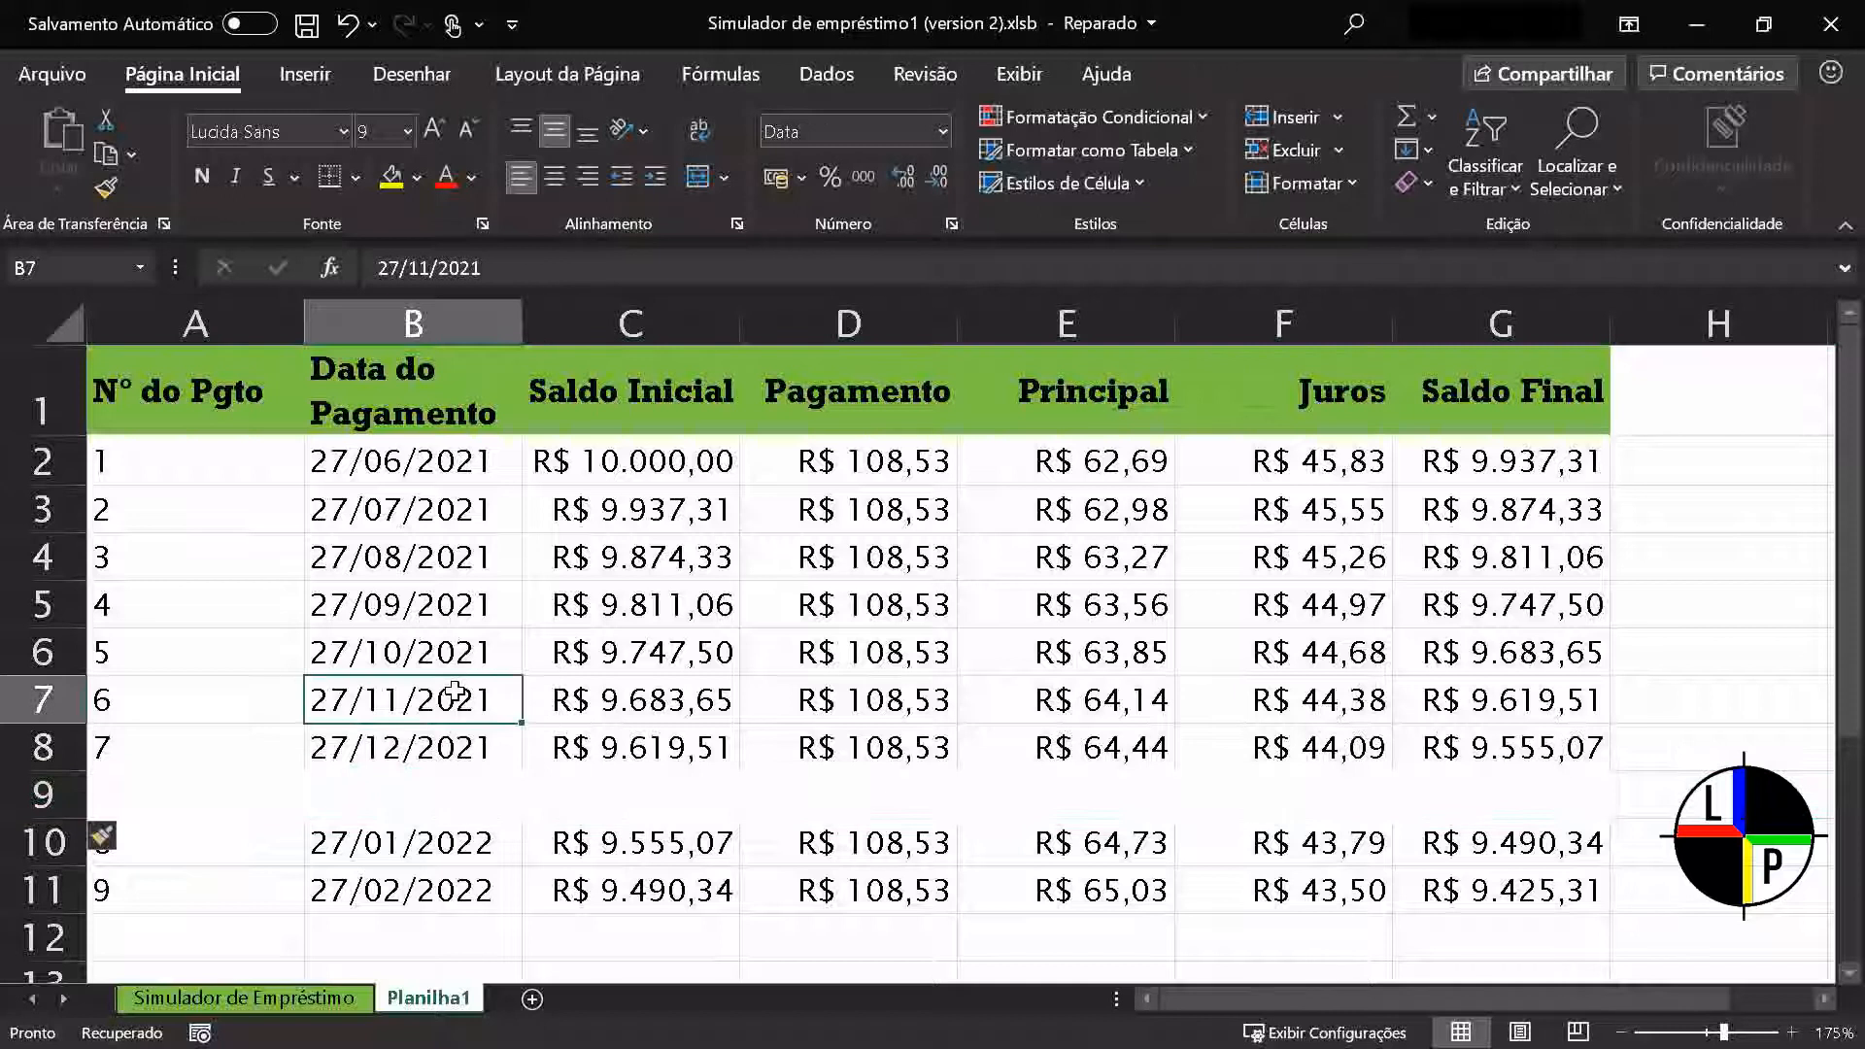
Delete the blank row 9 from the Planilha1 payment table
left_click(47, 796)
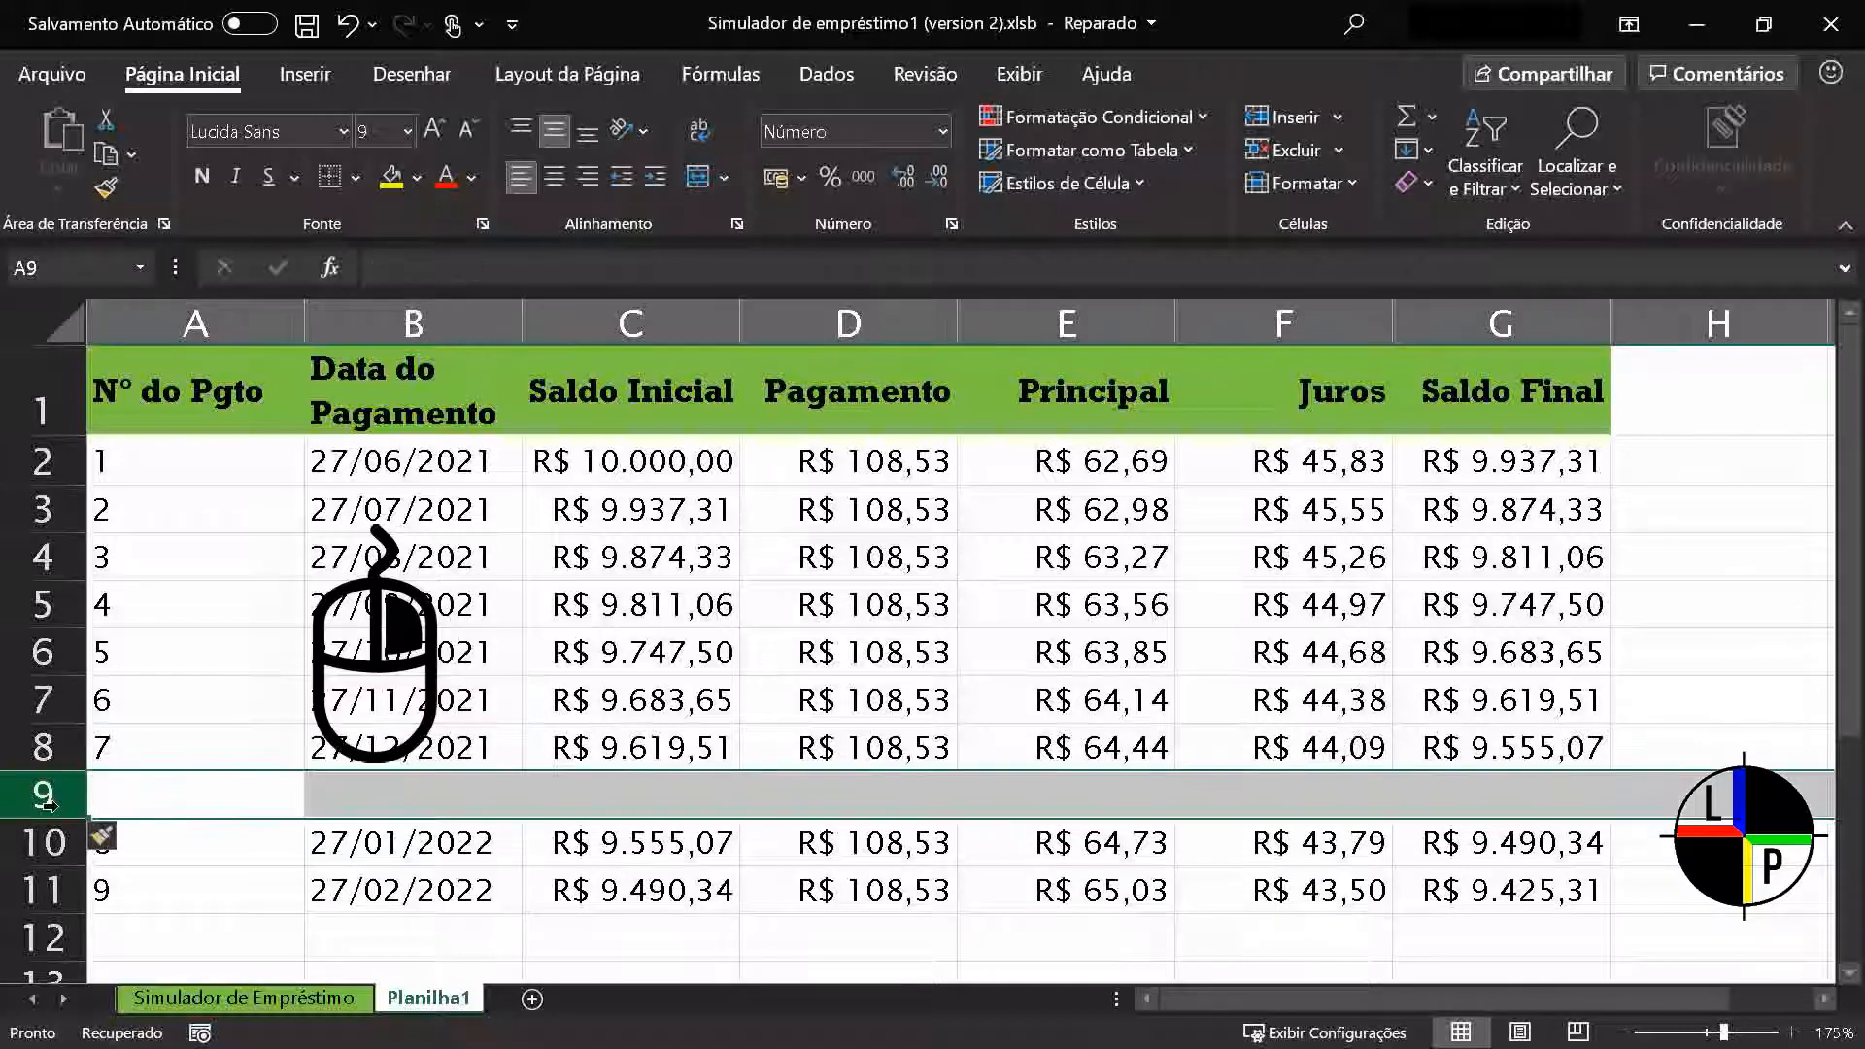
right_click(49, 804)
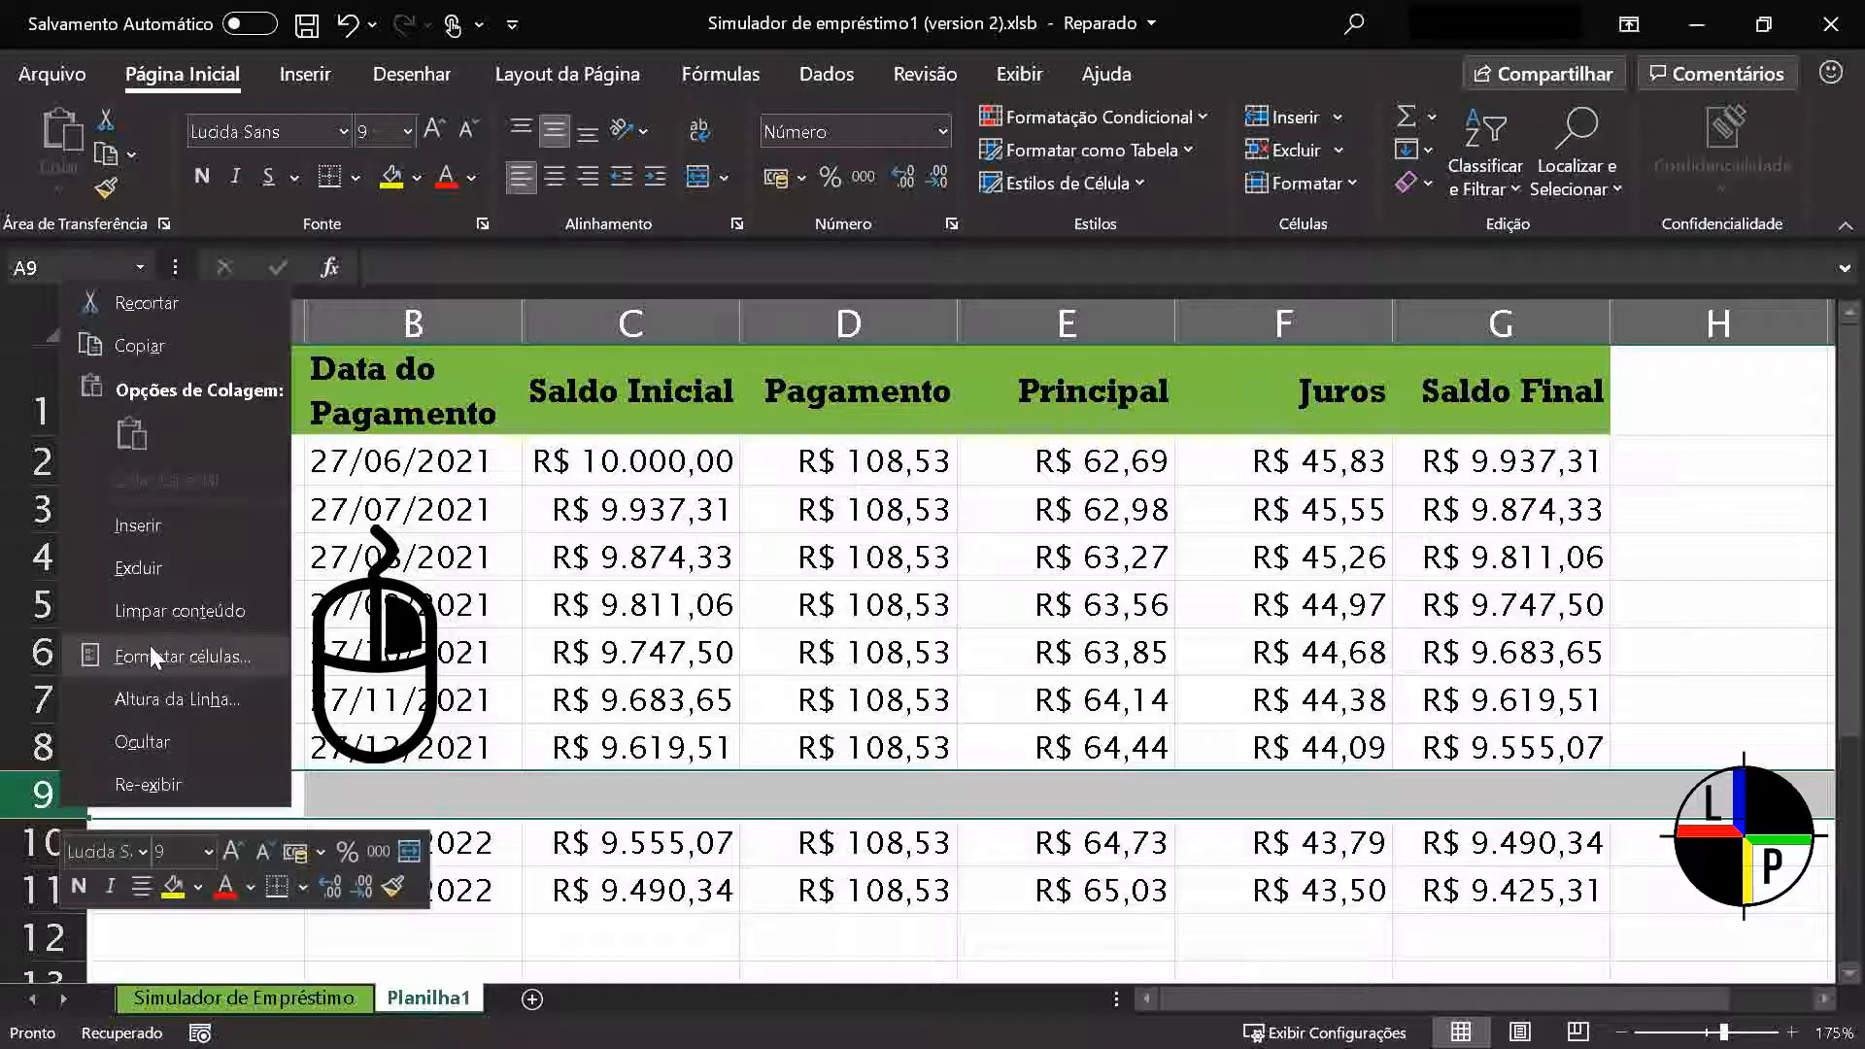
left_click(184, 567)
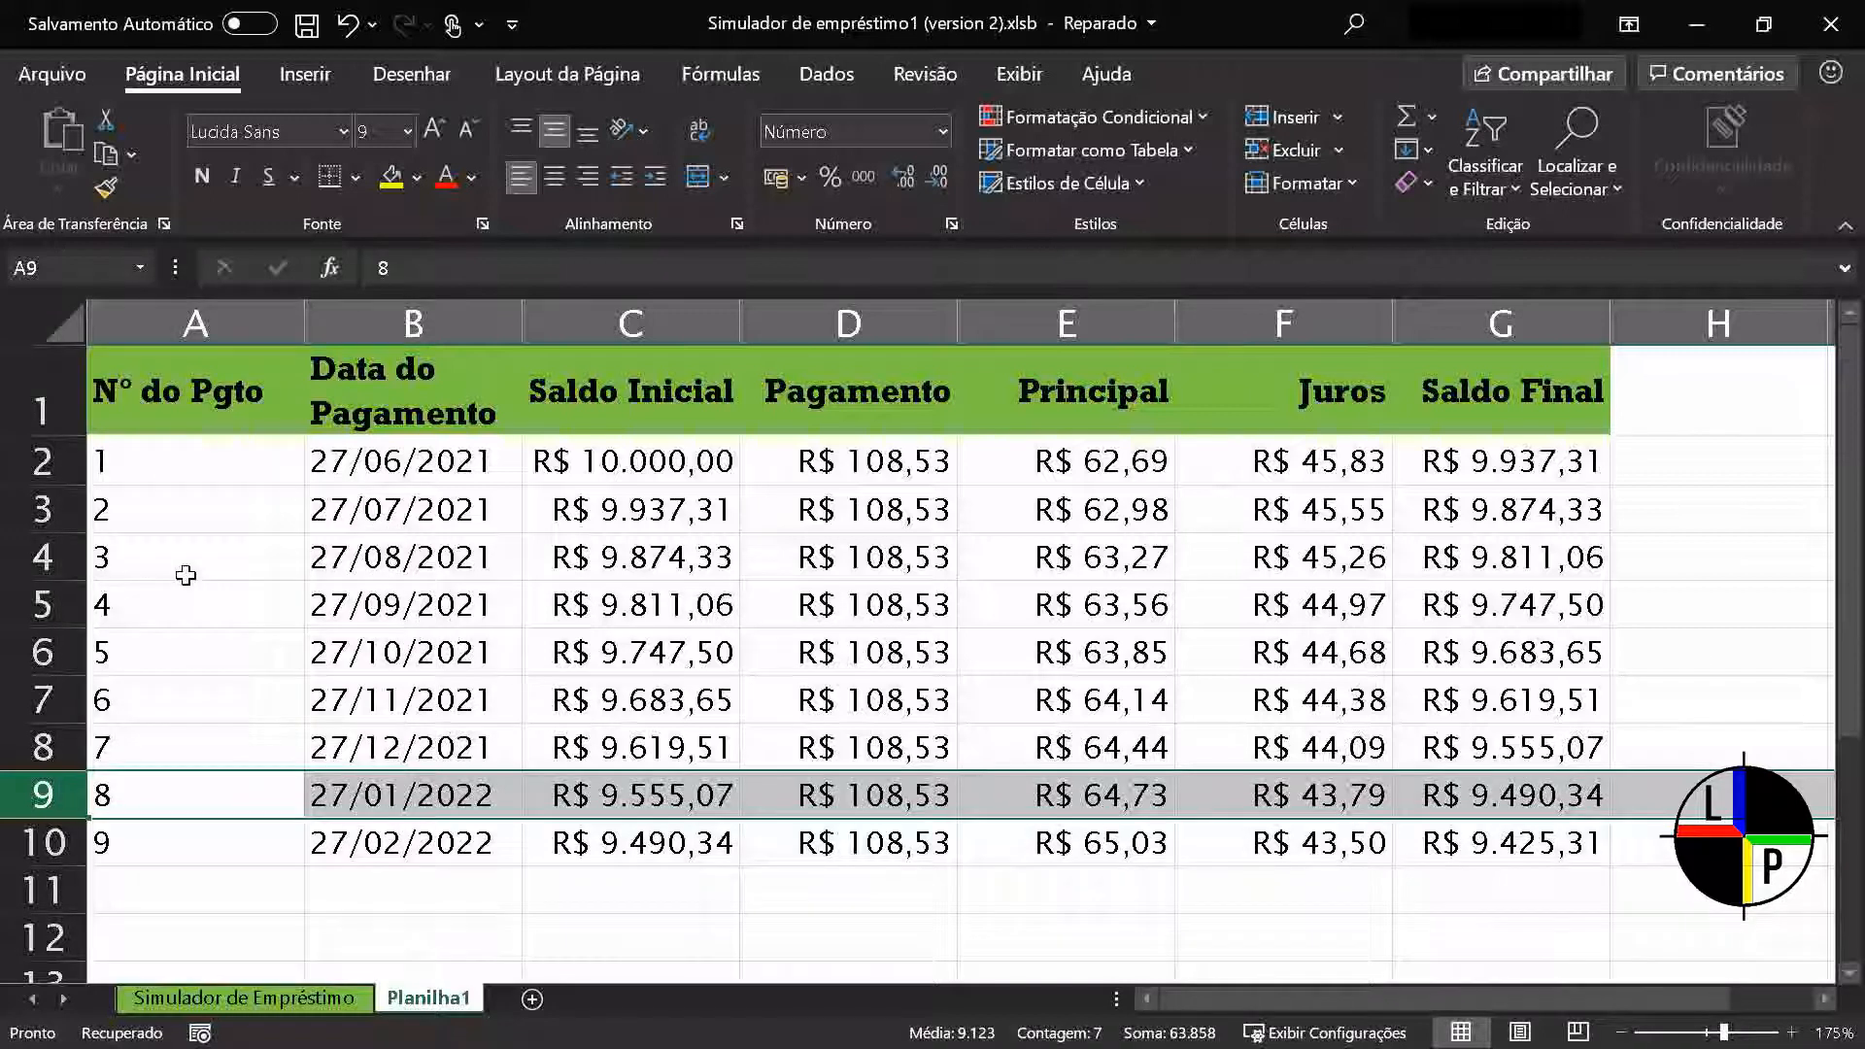
Insert a blank column before the Saldo Inicial column, at column C
left_click(637, 326)
right_click(639, 330)
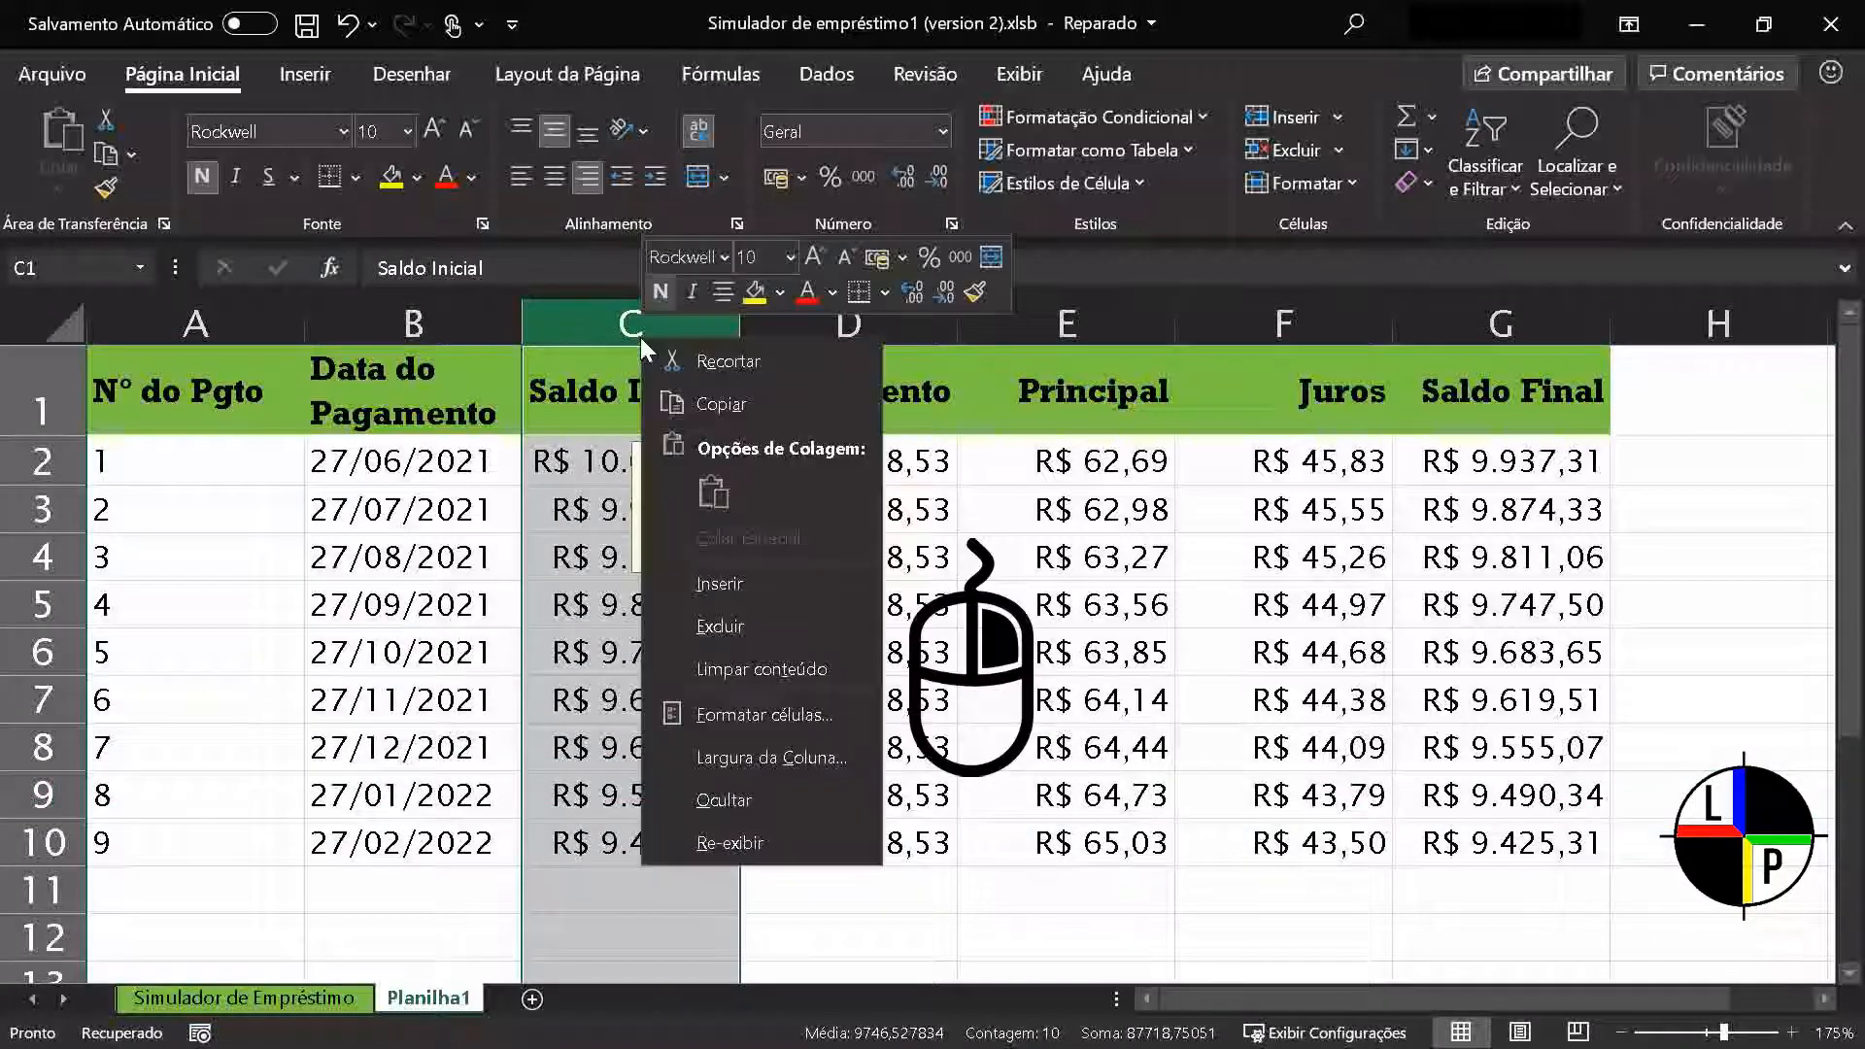
left_click(711, 584)
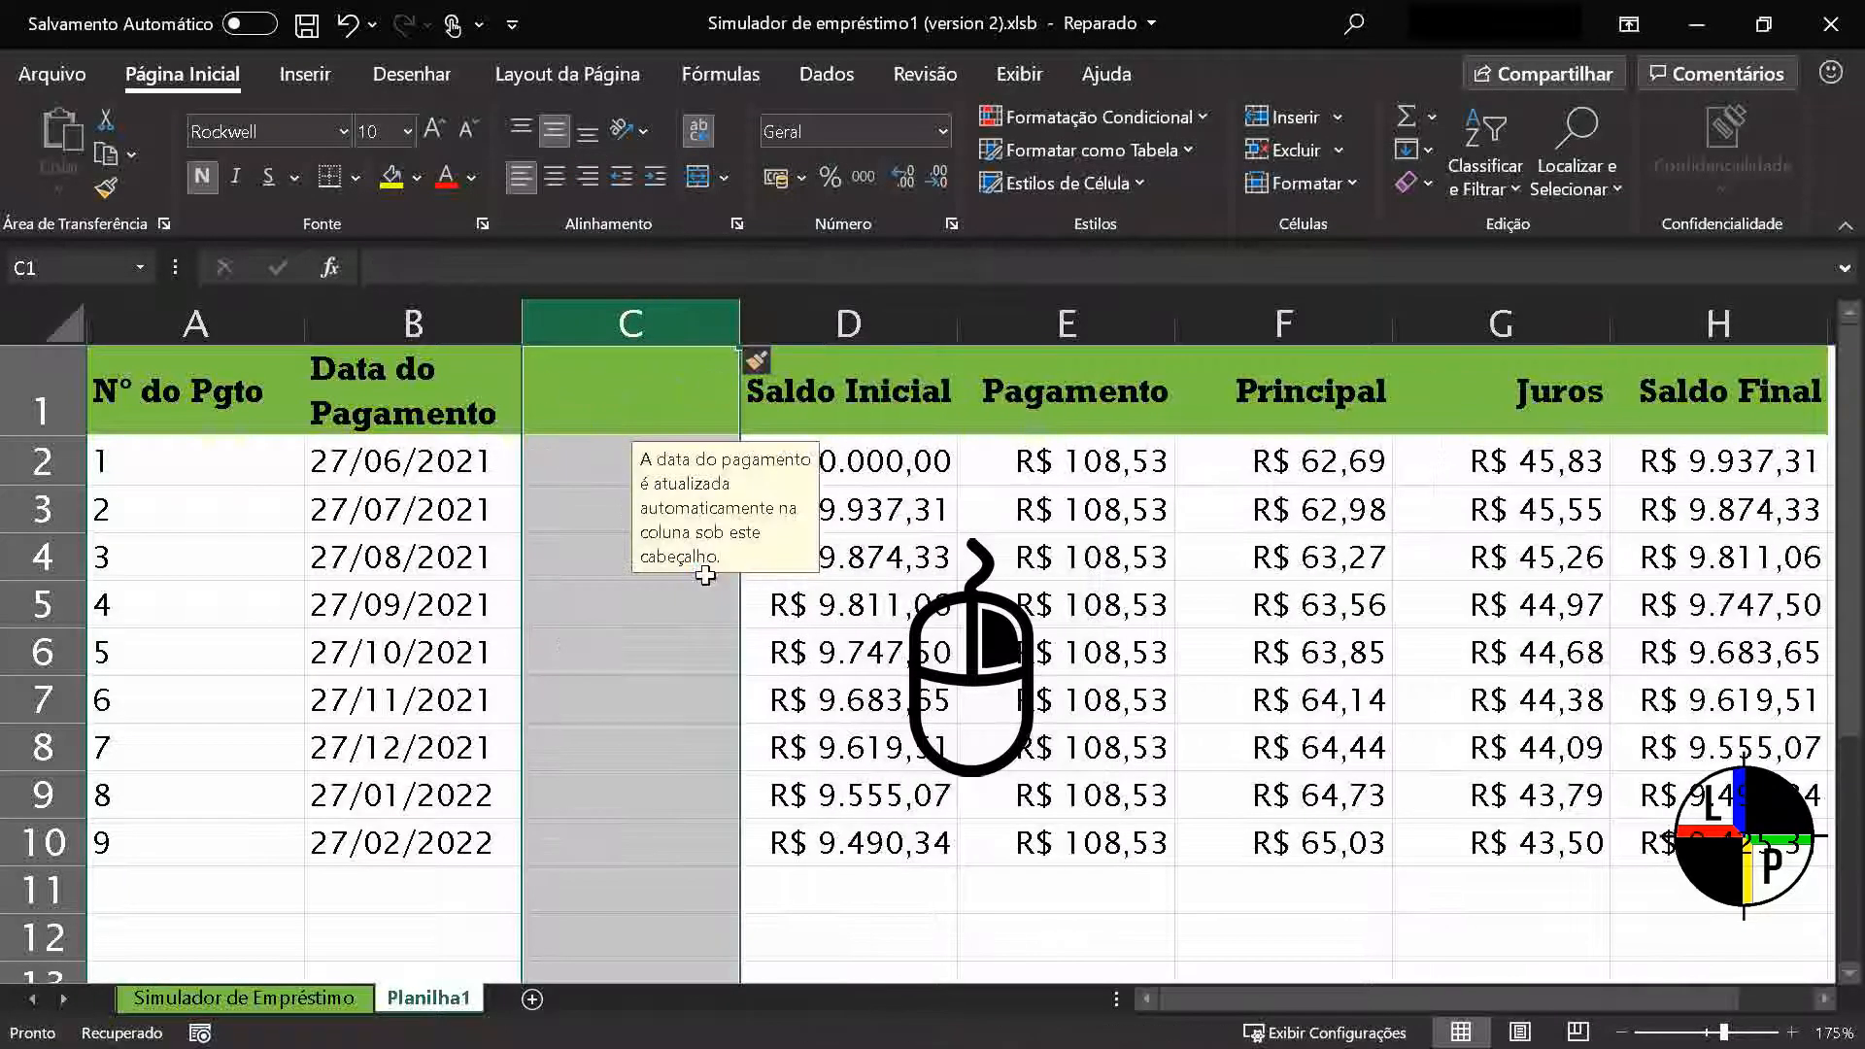
left_click(745, 699)
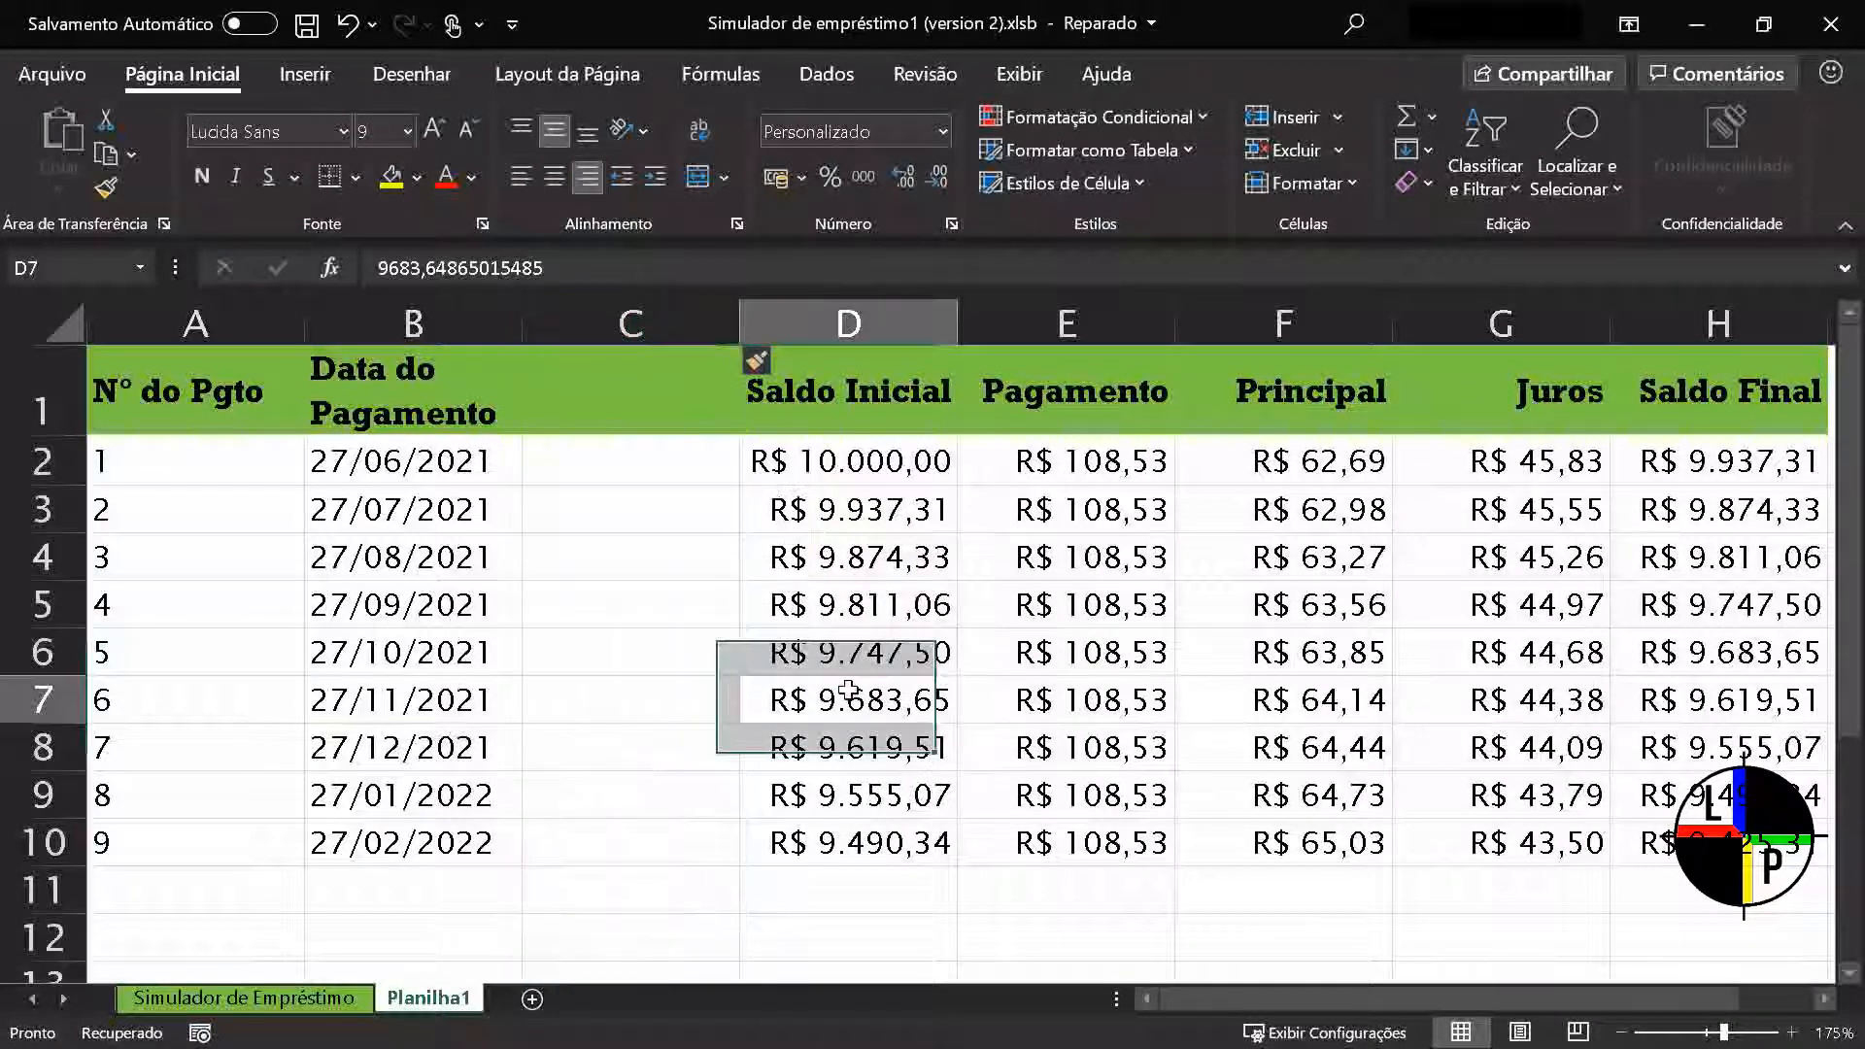
Delete the blank column C between Data do Pagamento and Saldo Inicial
left_click(603, 330)
right_click(603, 330)
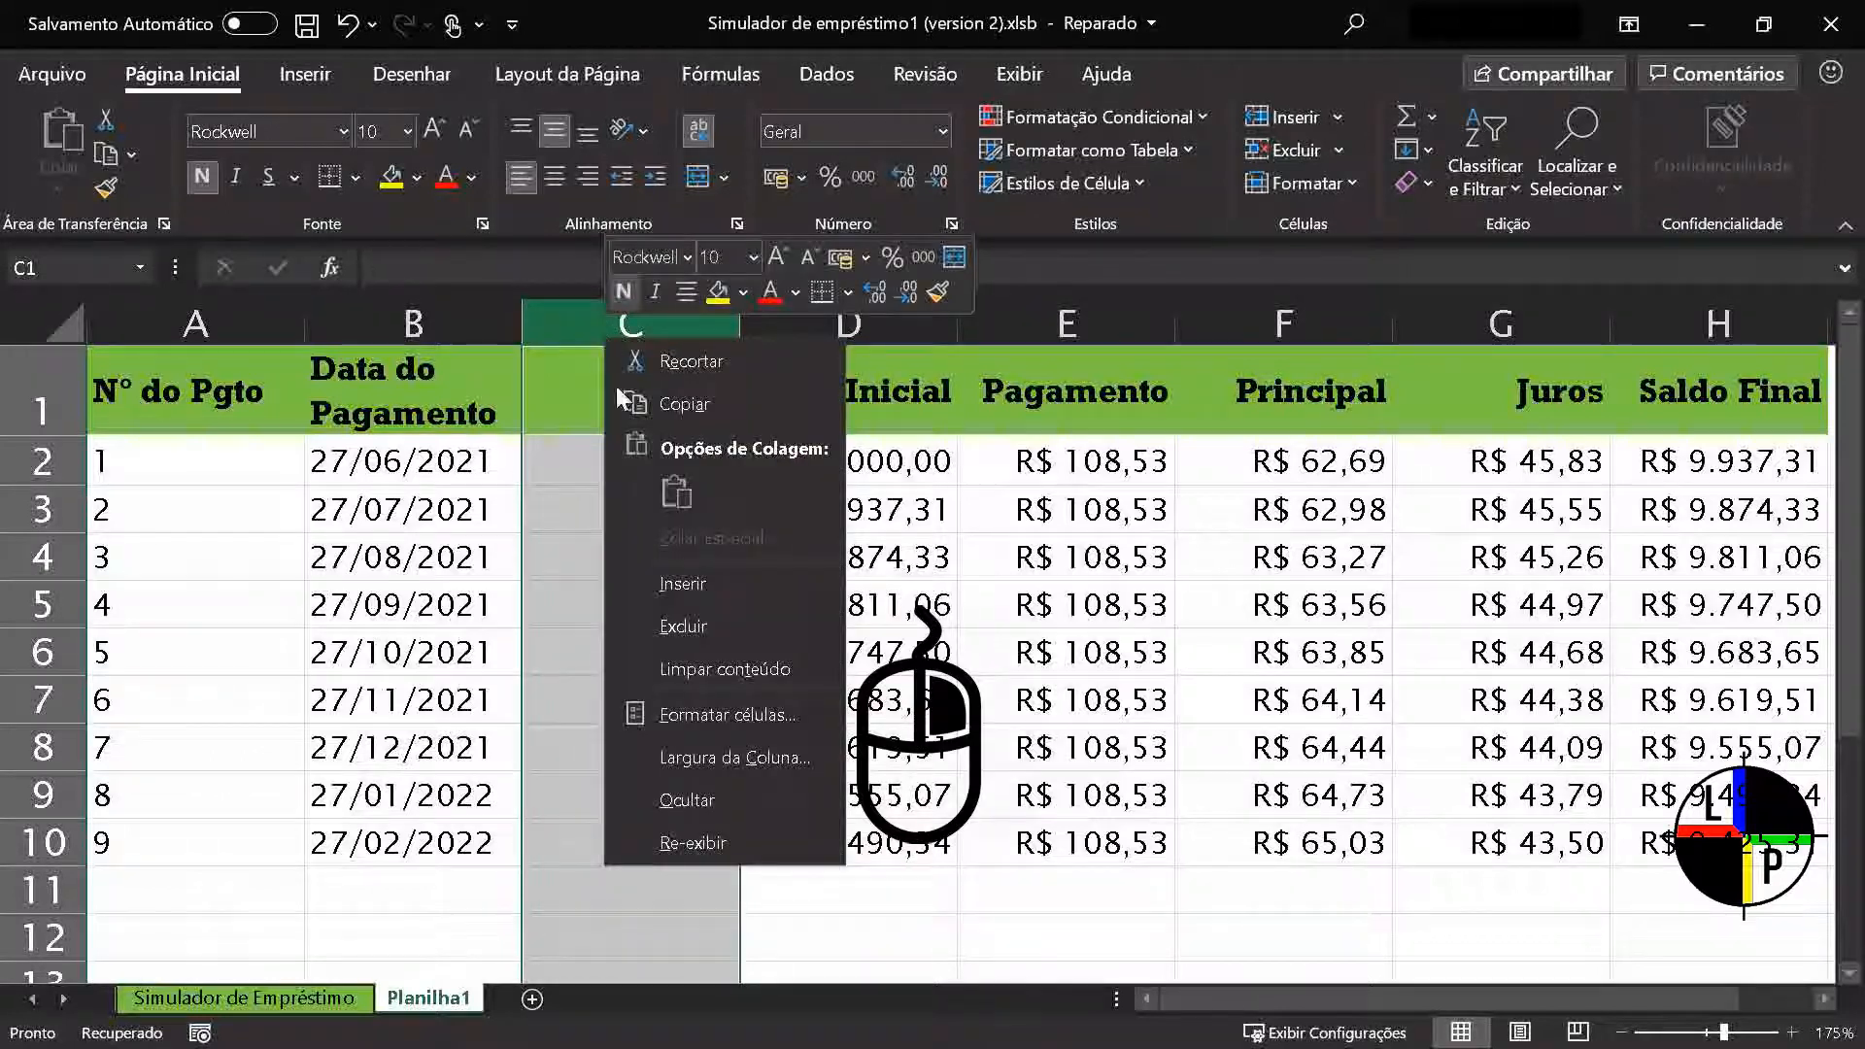
left_click(707, 629)
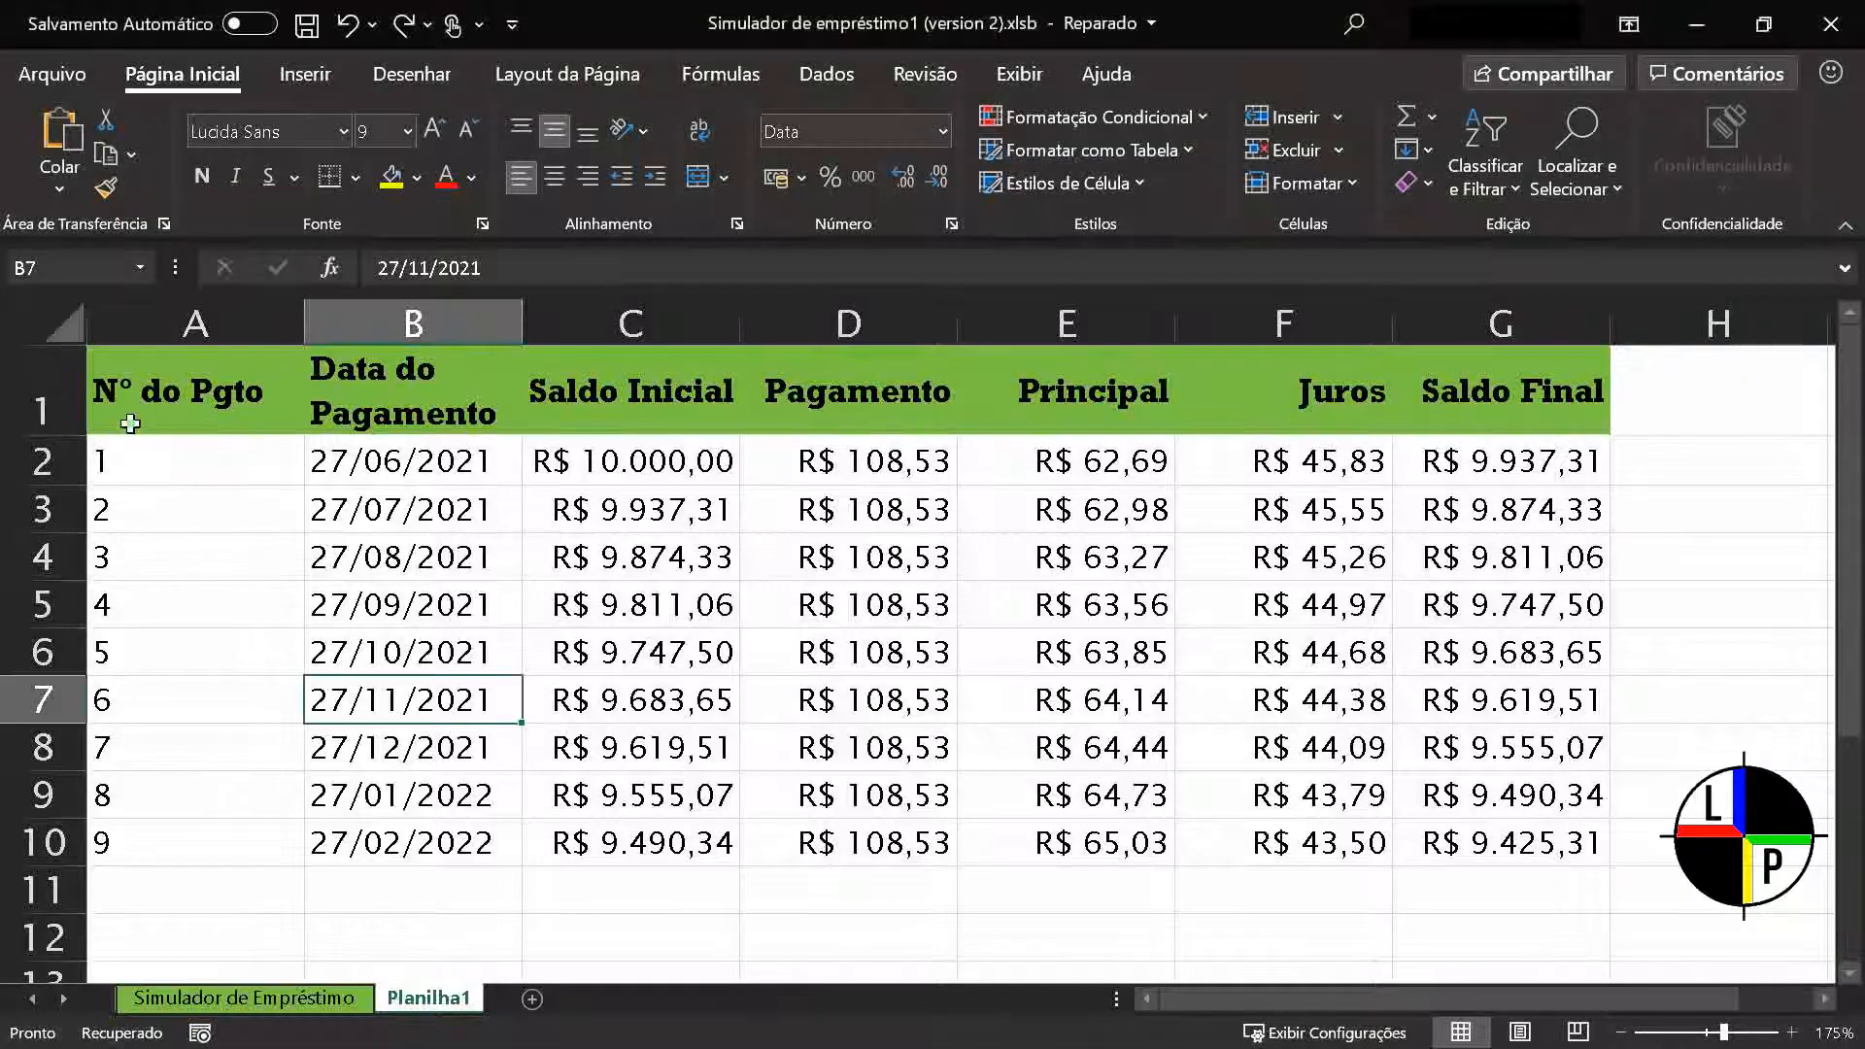
Apply the 20% - Ênfase1 cell style to the Nº do Pgto header in cell A1
left_click(140, 408)
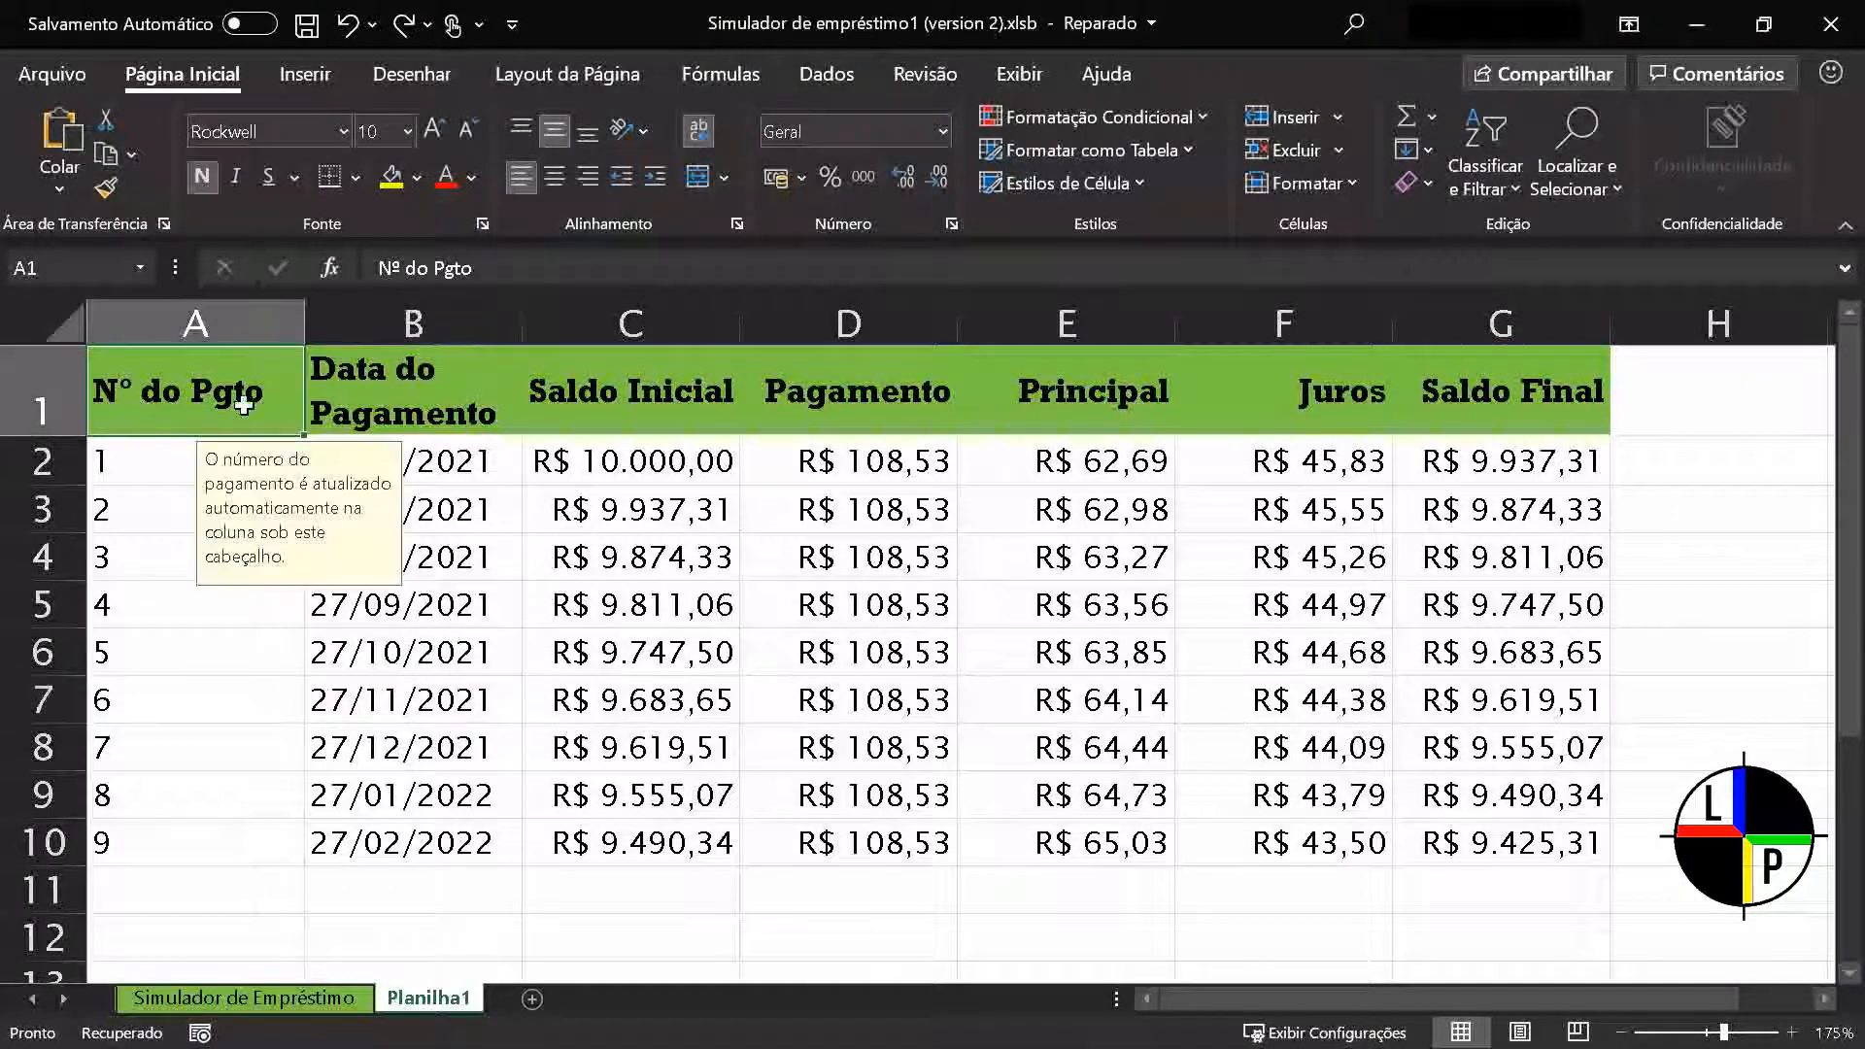
left_click(1139, 183)
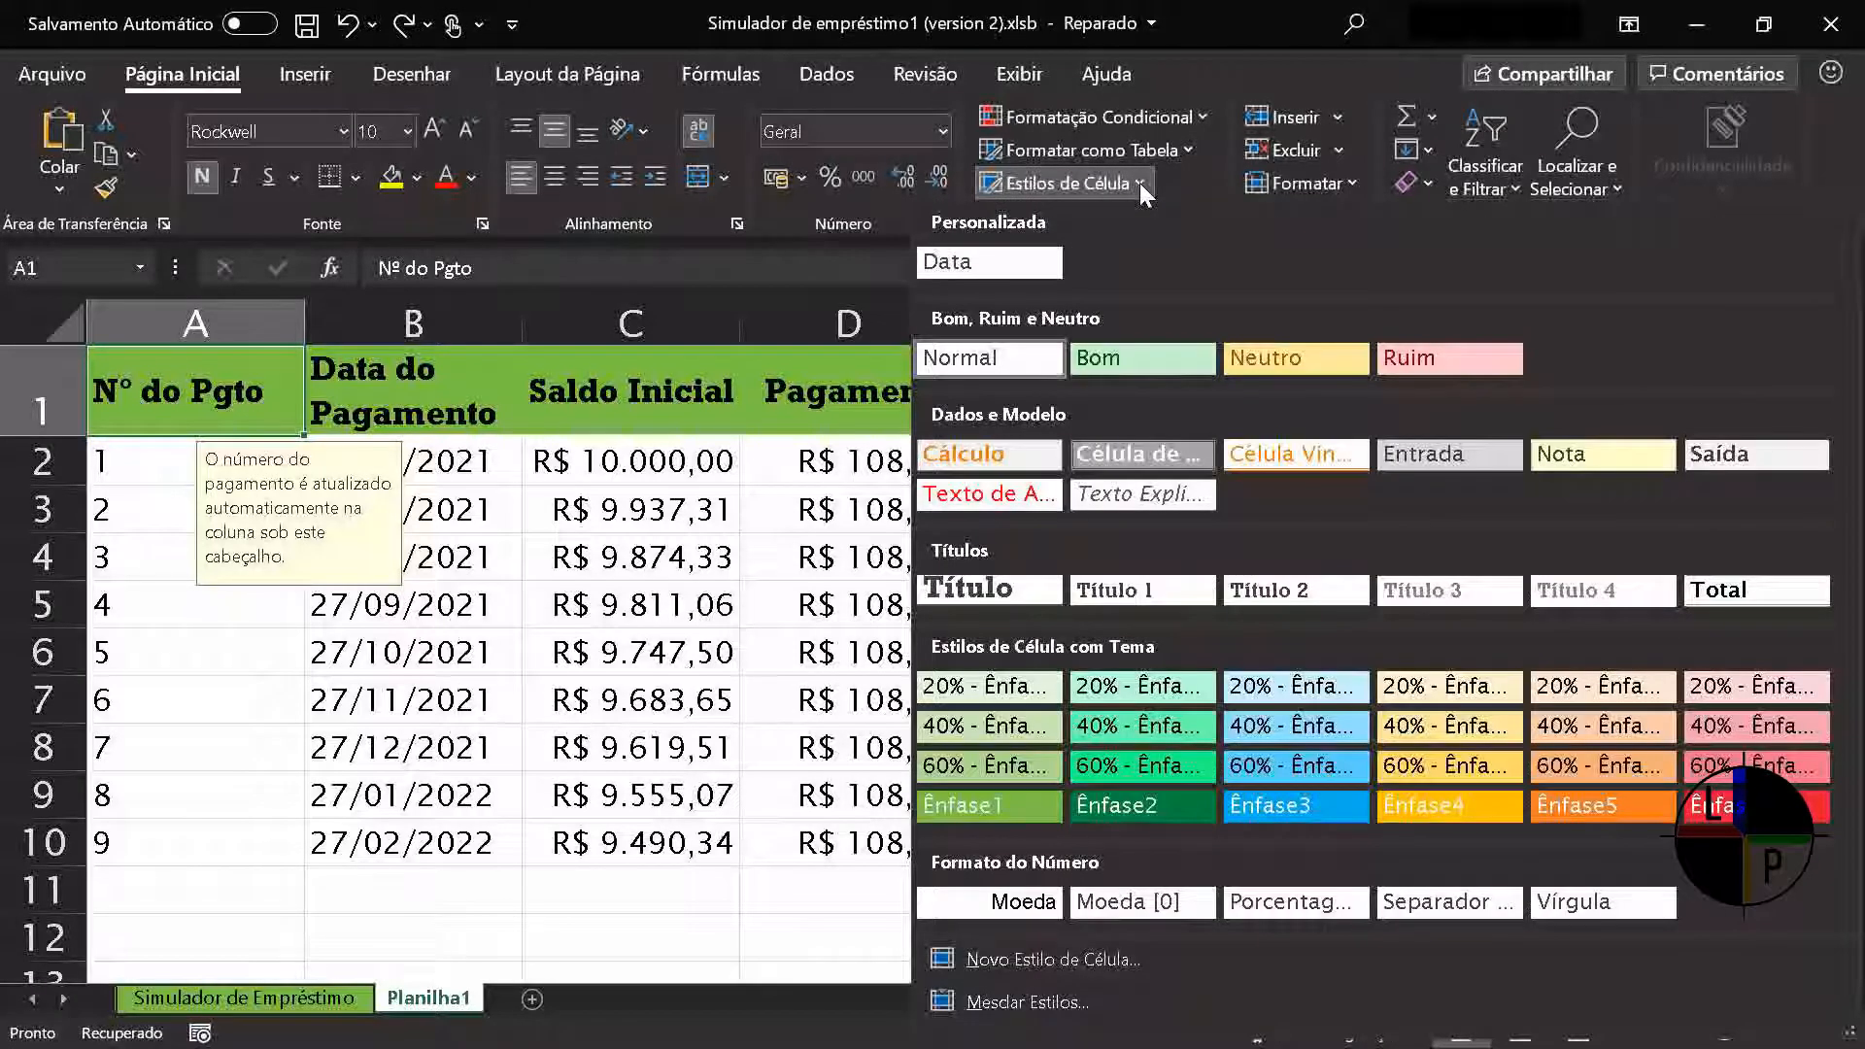
left_click(1032, 686)
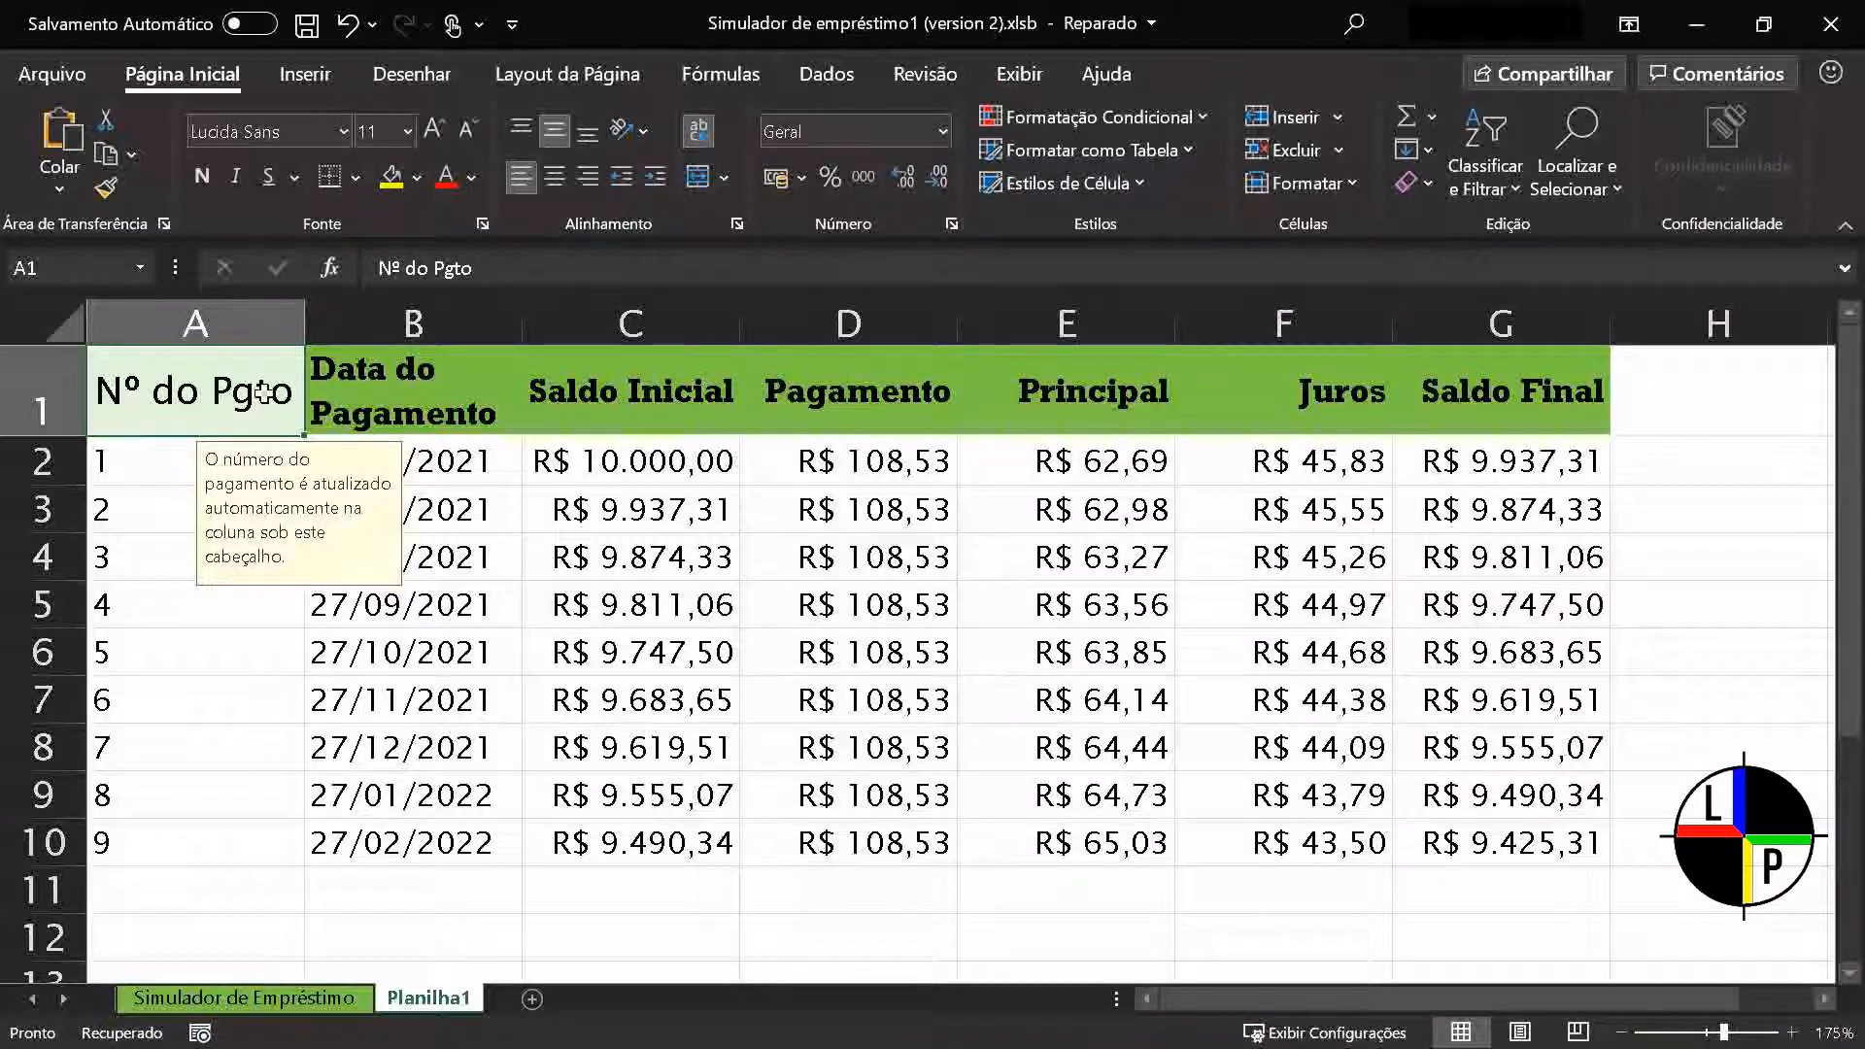
Apply the 20% - Ênfase4 cell style to the whole header row, A1:G1
mouse_move(262, 392)
left_mouse_down()
mouse_move(1186, 366)
mouse_move(1554, 398)
left_mouse_up()
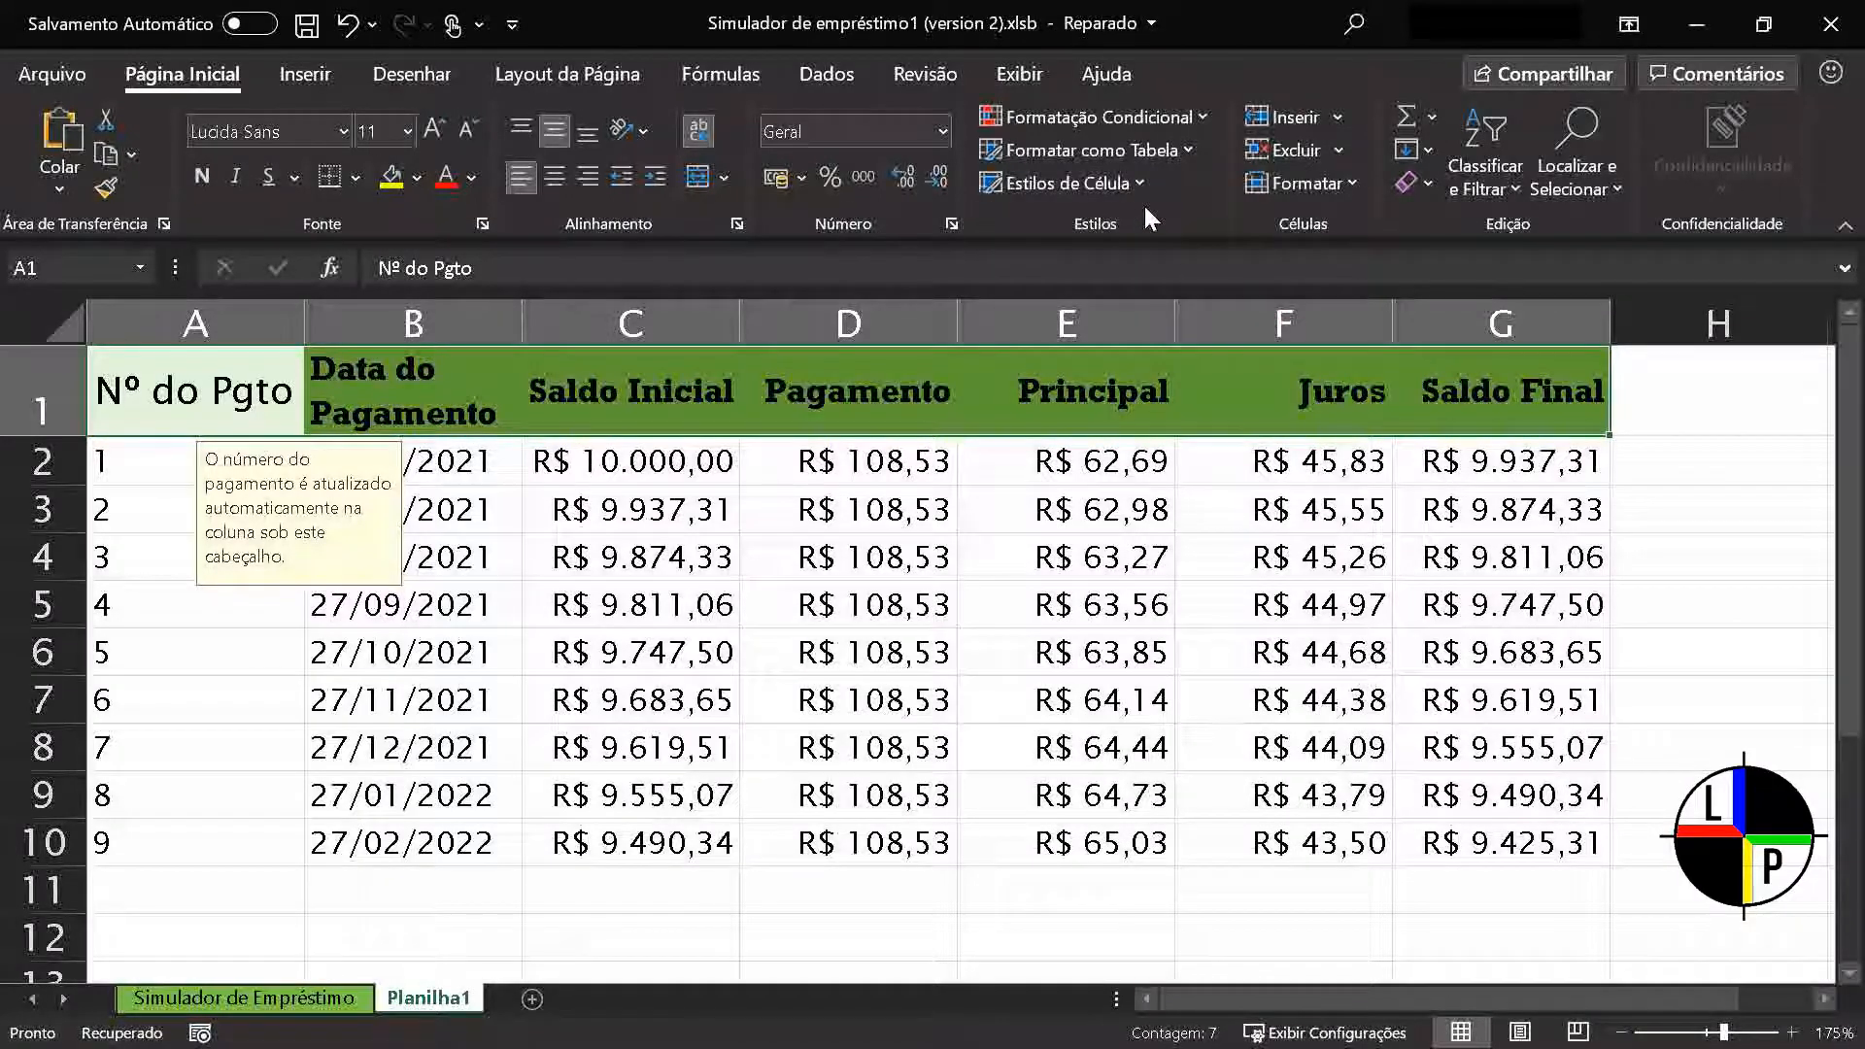
left_click(1068, 183)
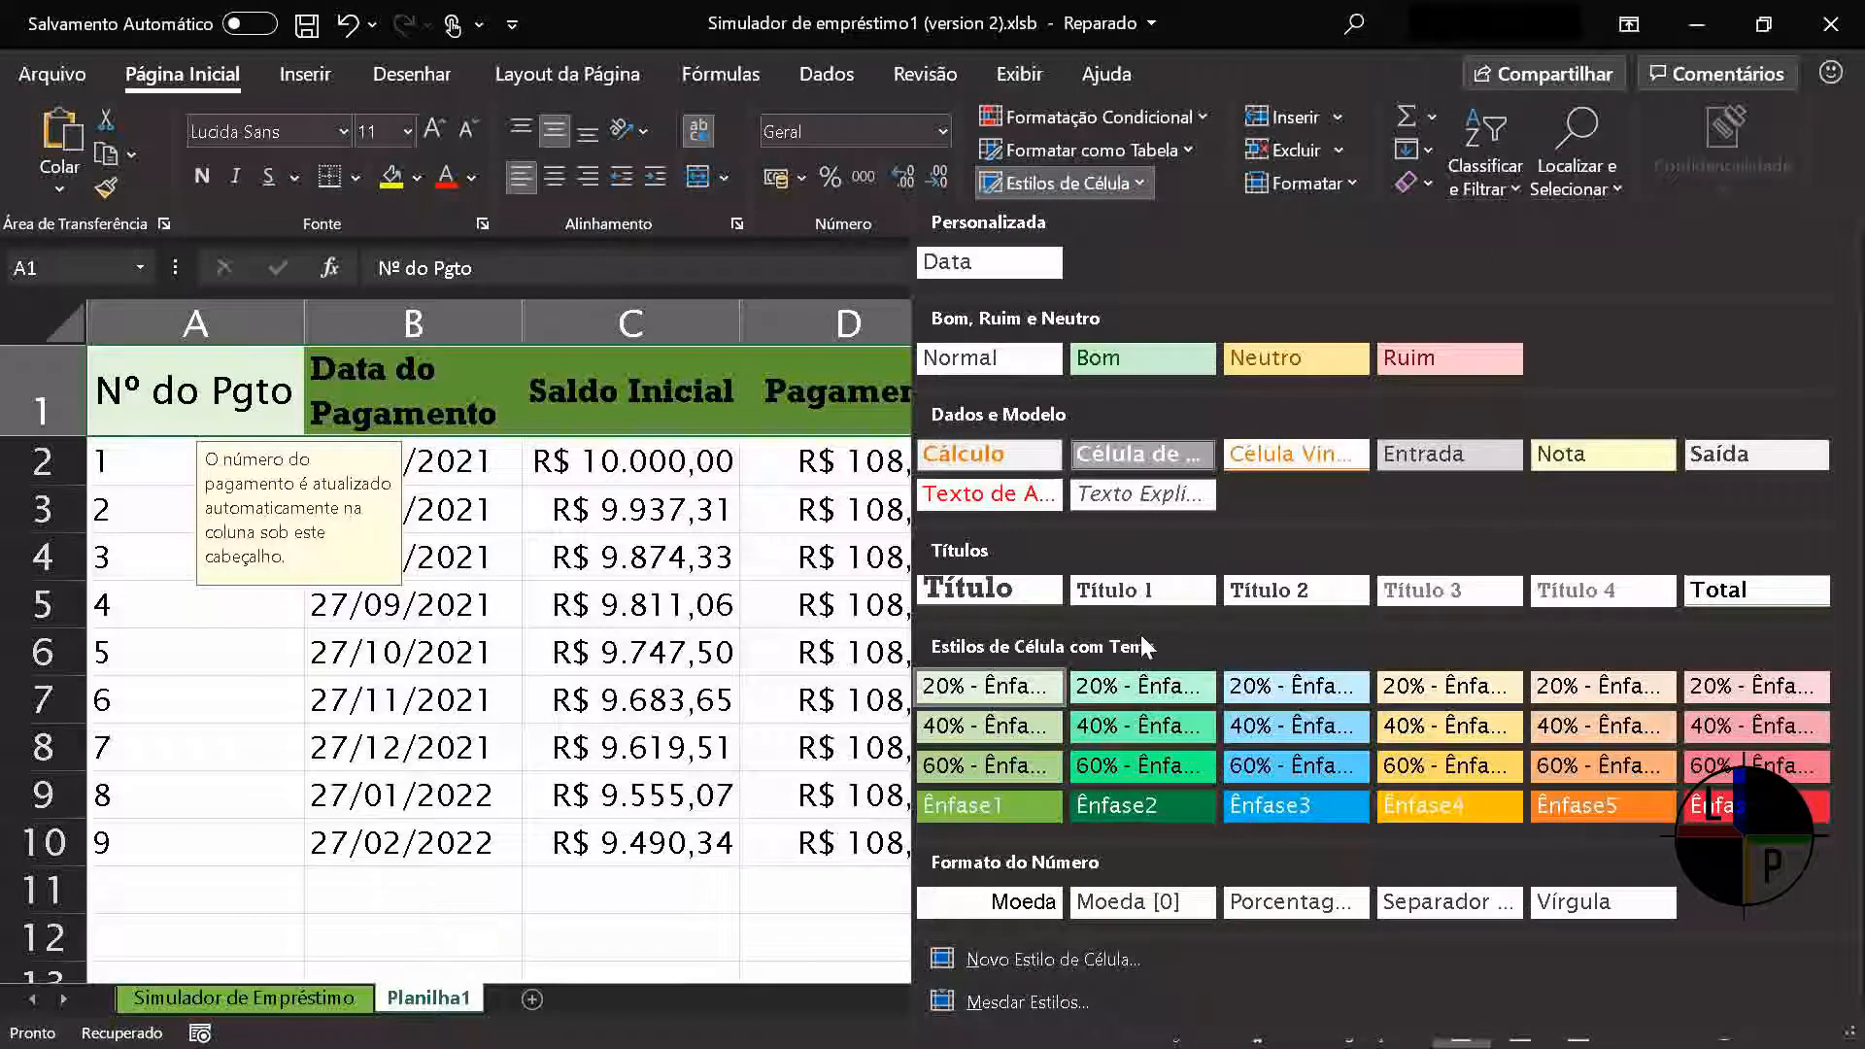
left_click(1469, 685)
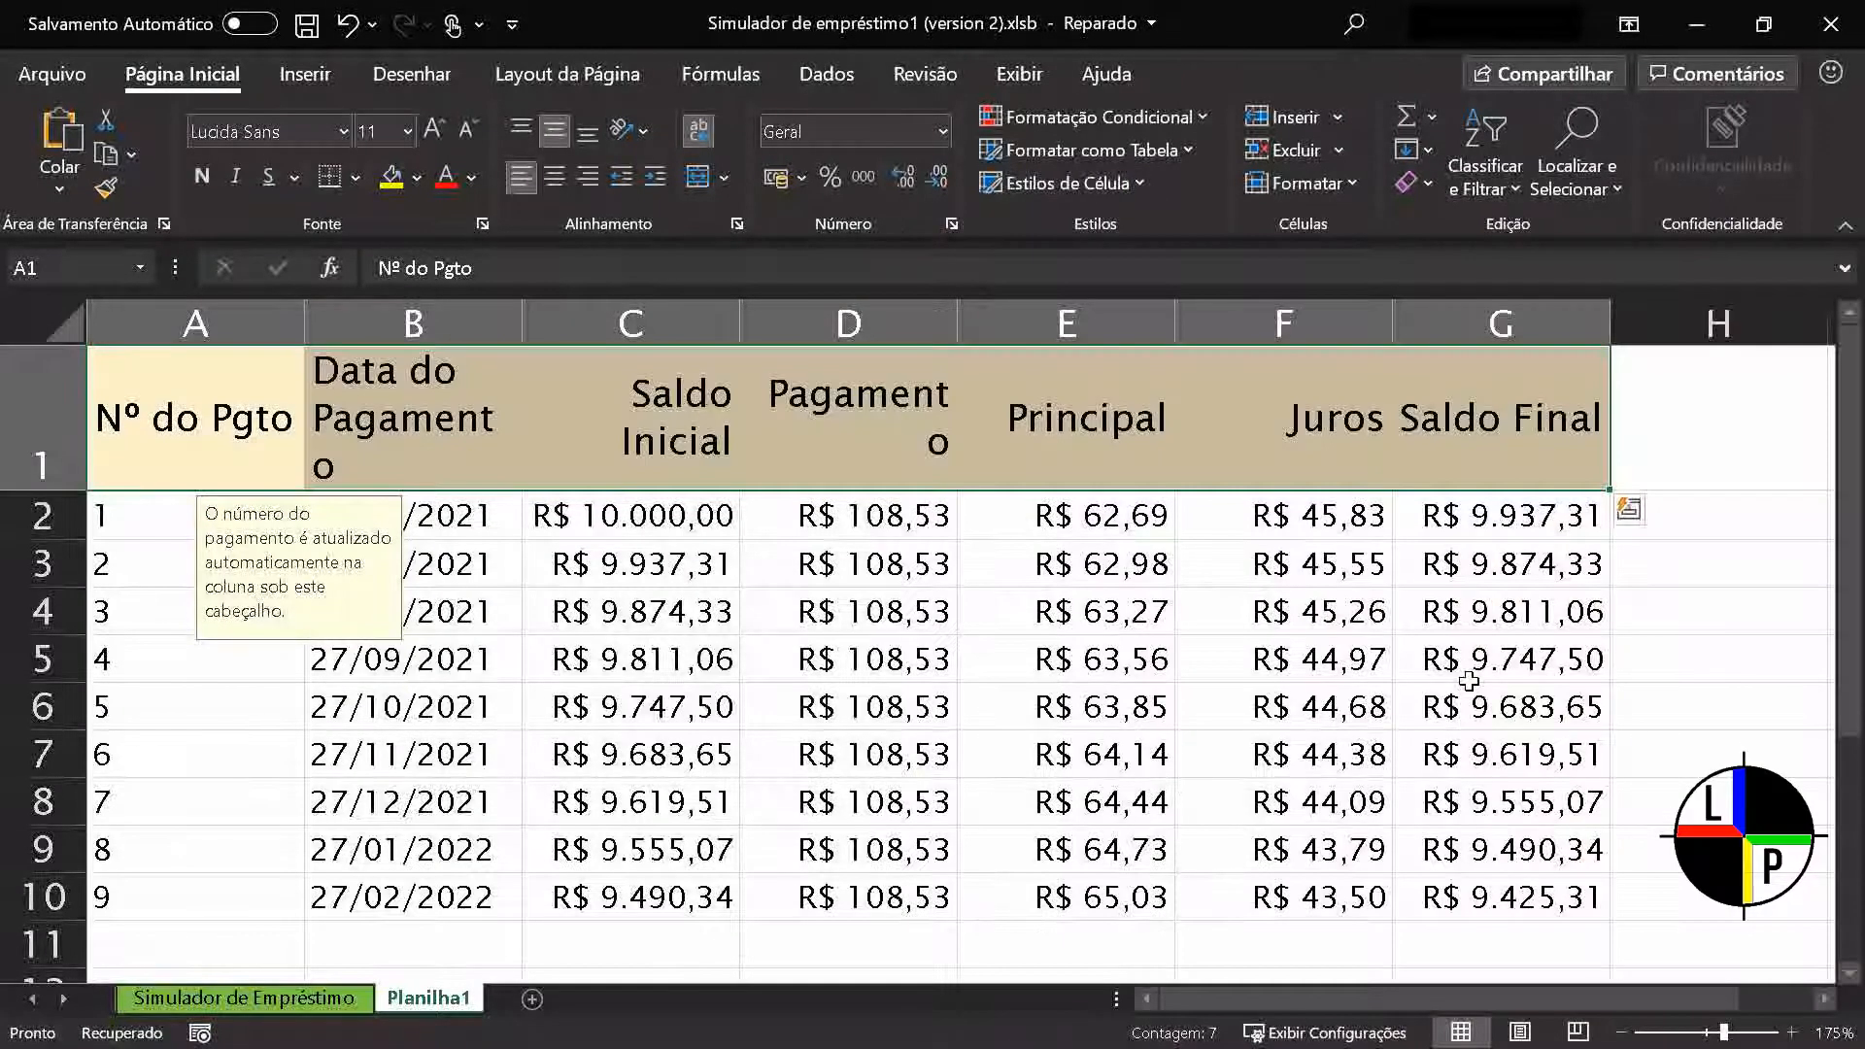
Apply the Ruim cell style to the last payment row, A10:G10
left_click_drag(264, 898, 1508, 896)
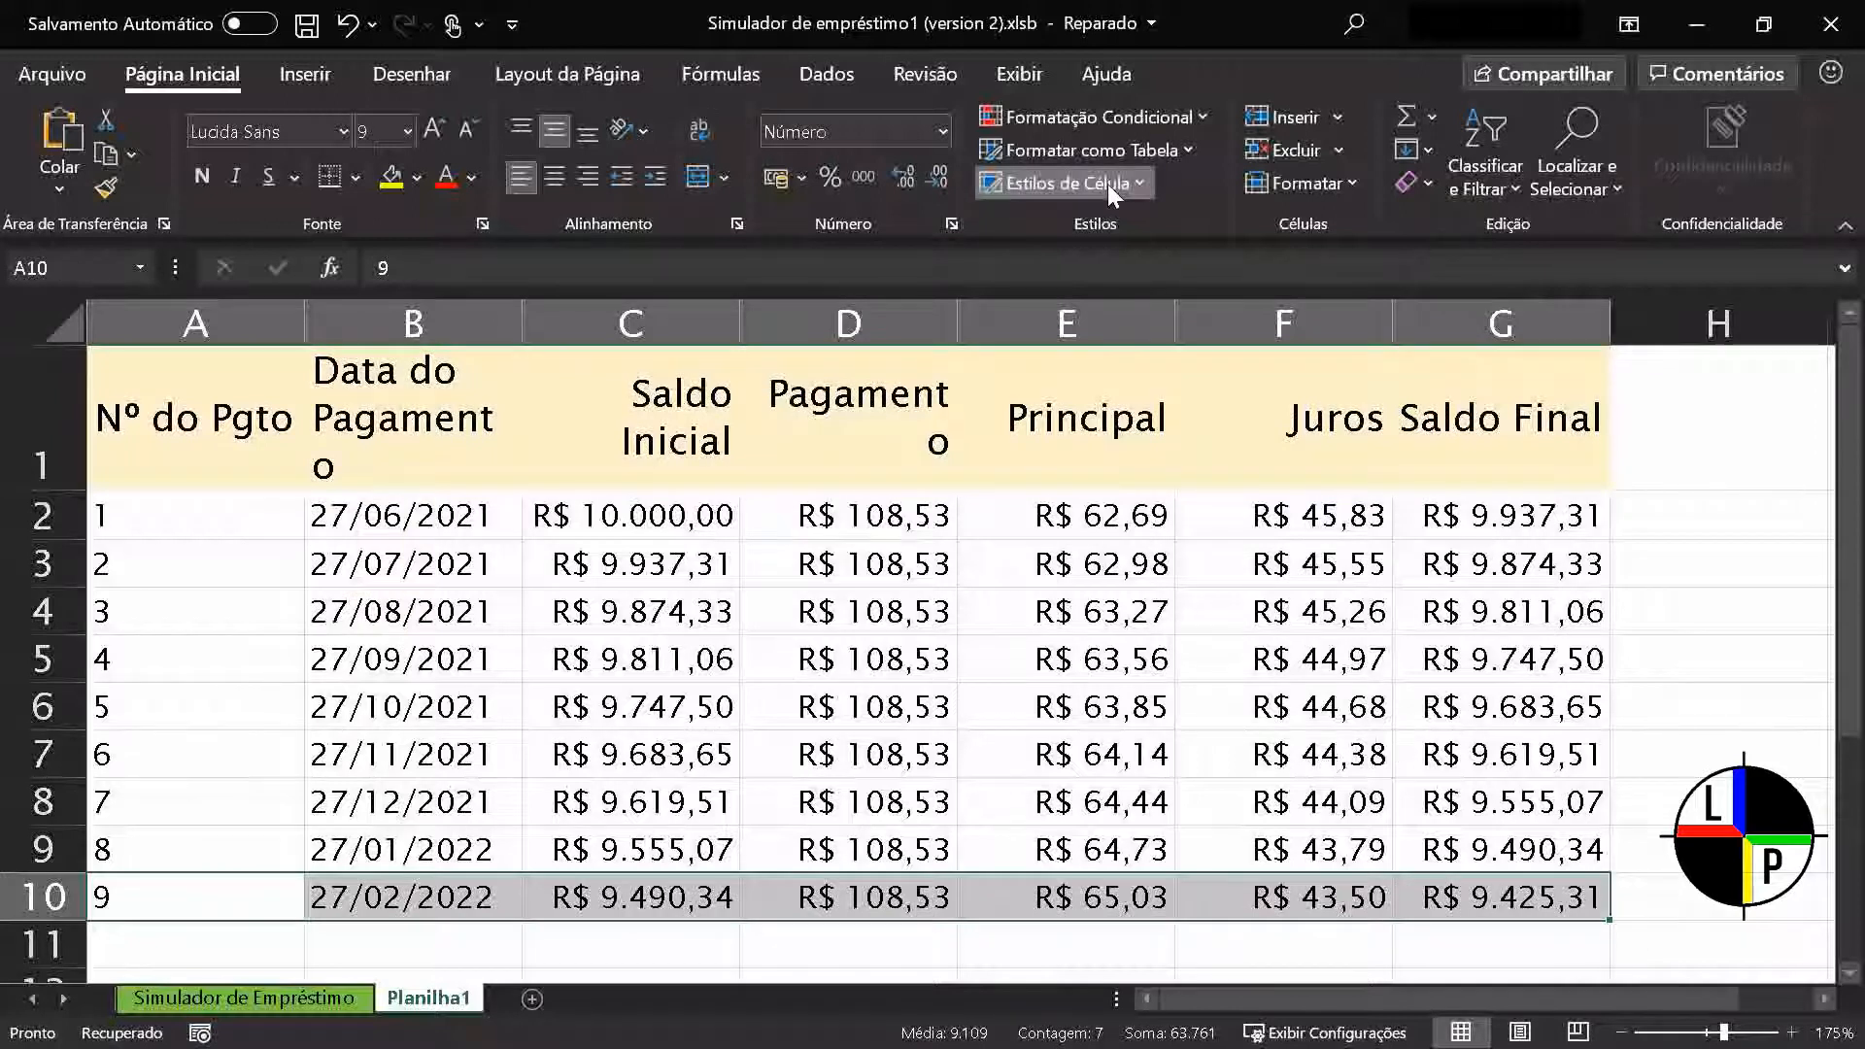
left_click(1107, 183)
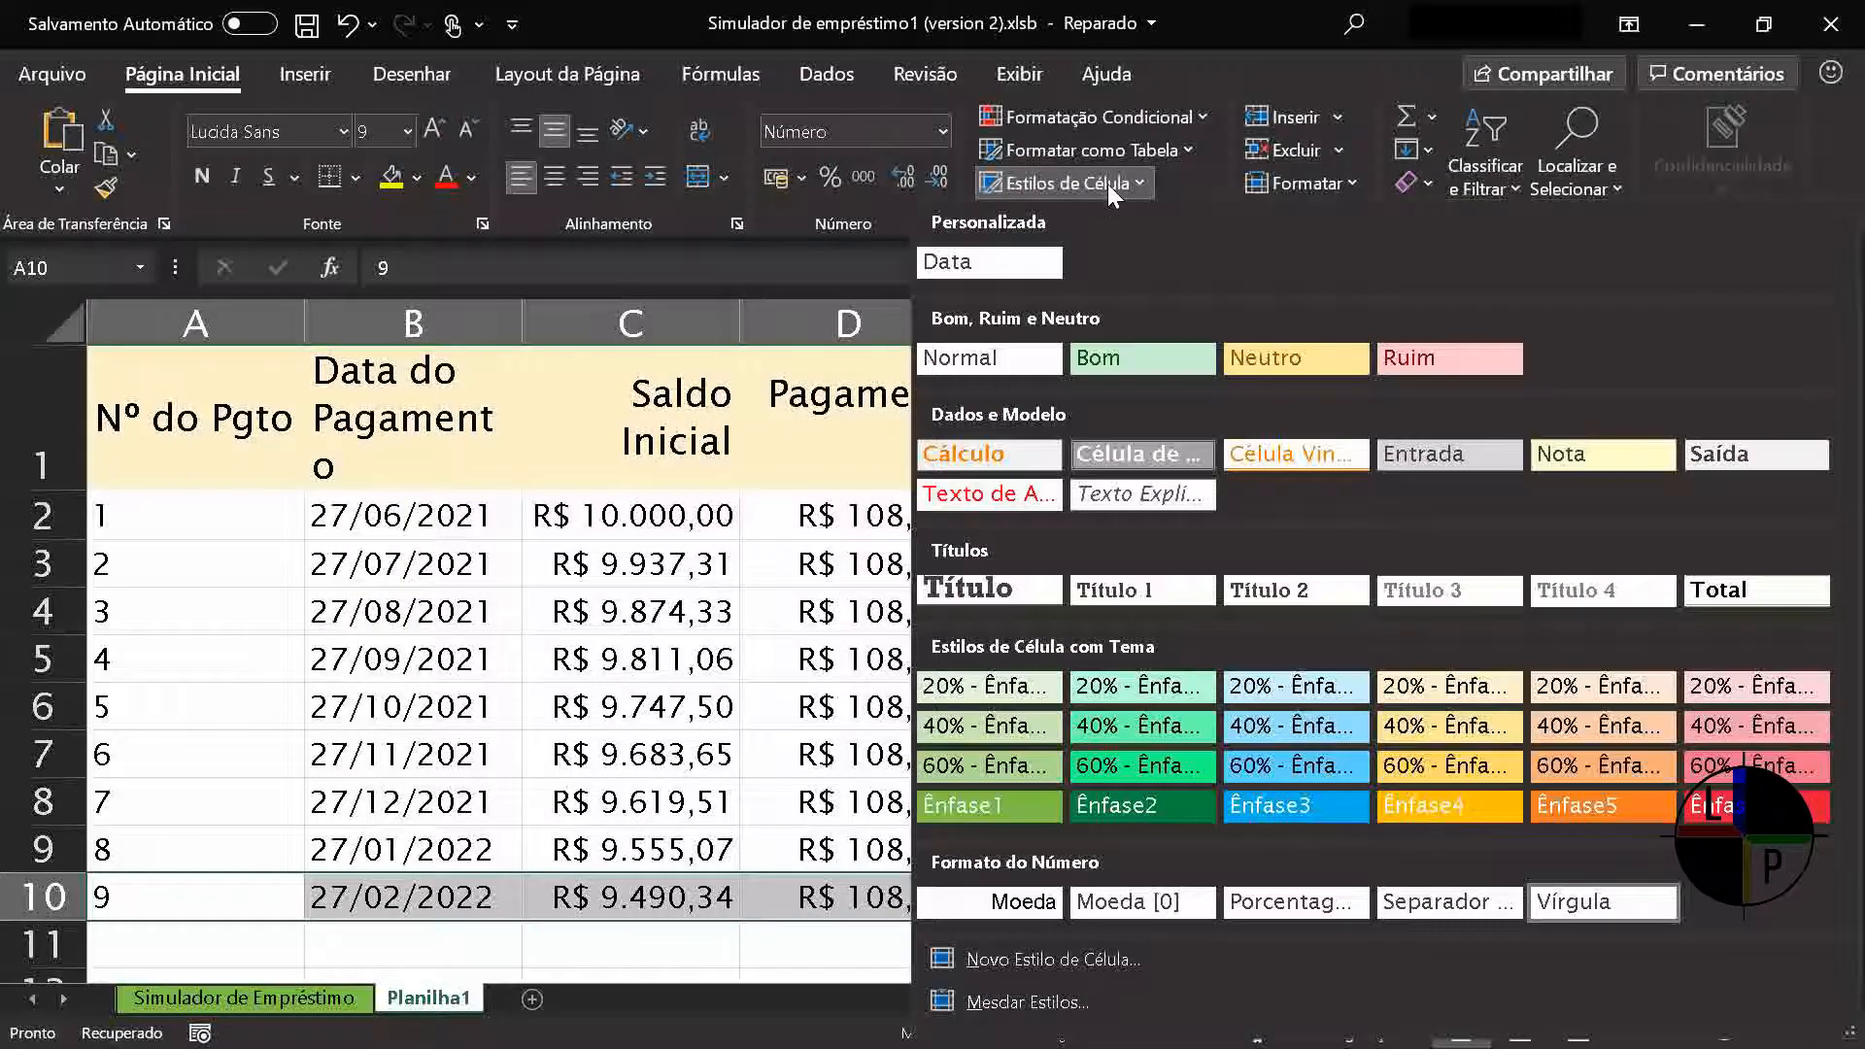
left_click(1401, 367)
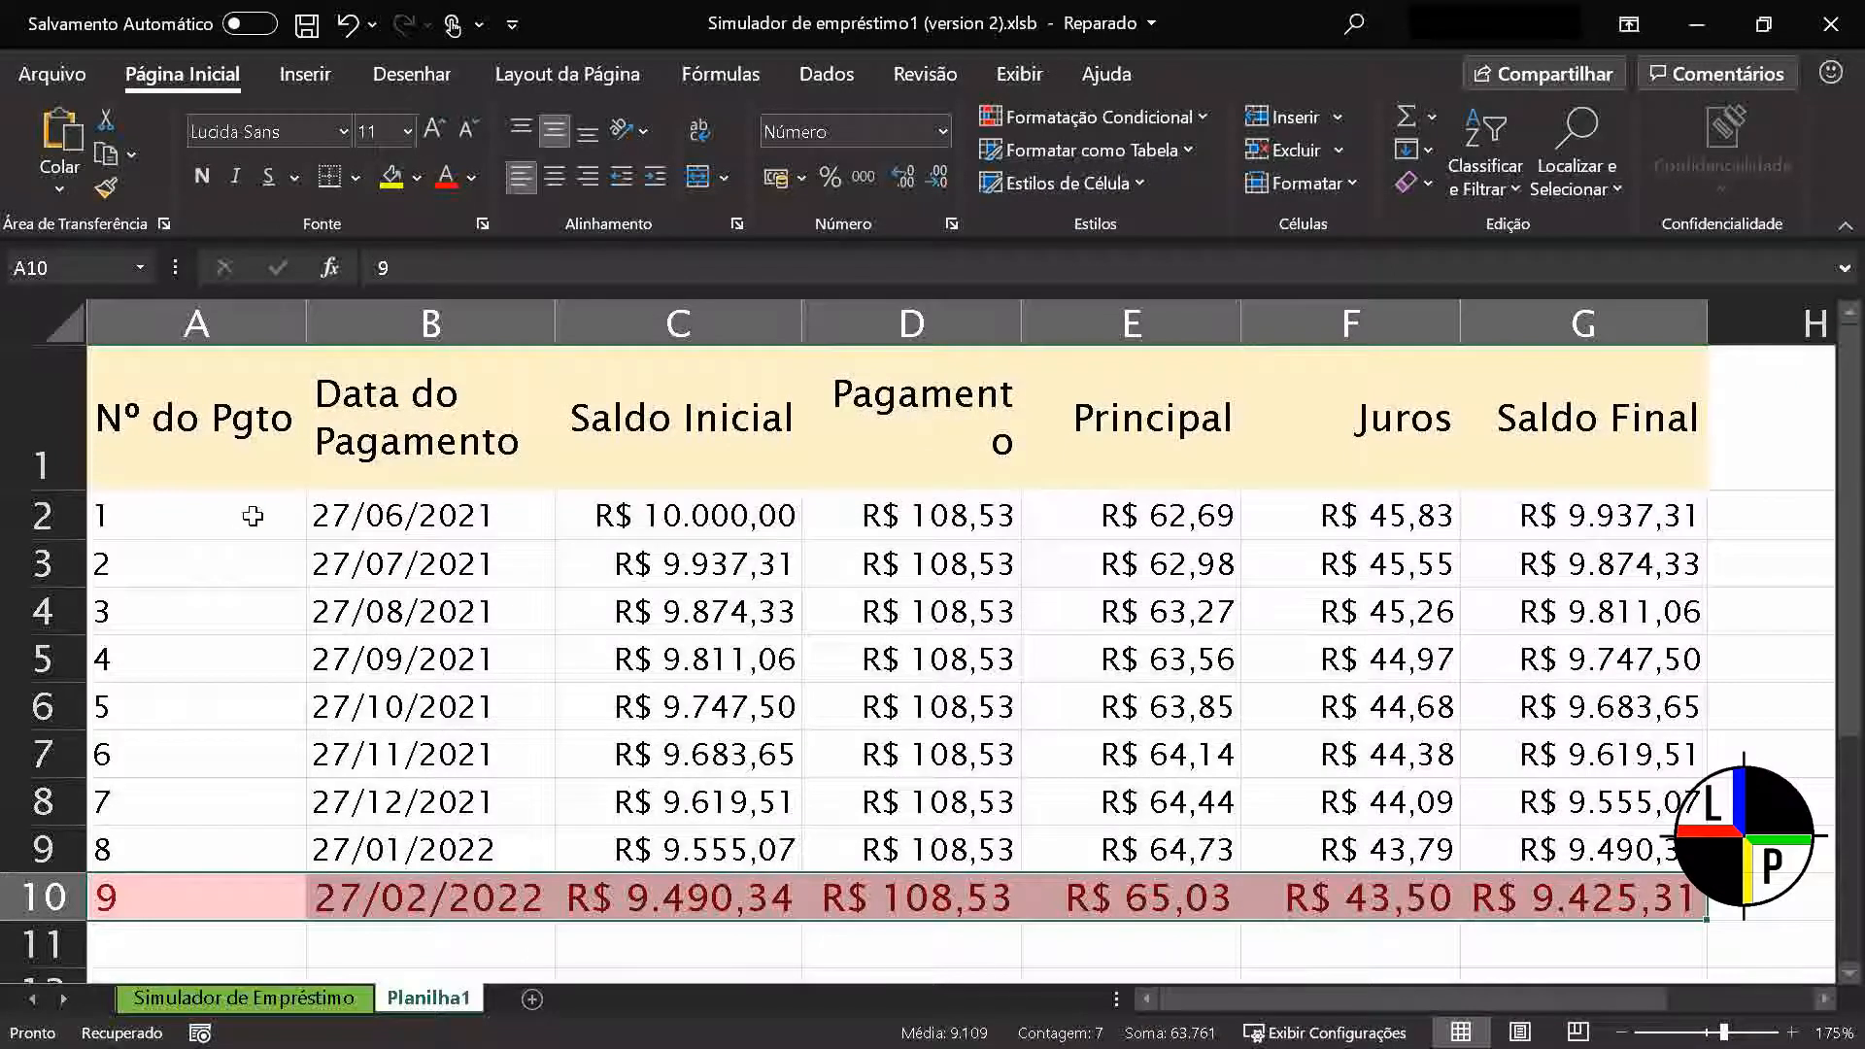
Apply the Bom cell style to the first seven payment rows, A2:G8
left_click_drag(253, 514, 1558, 808)
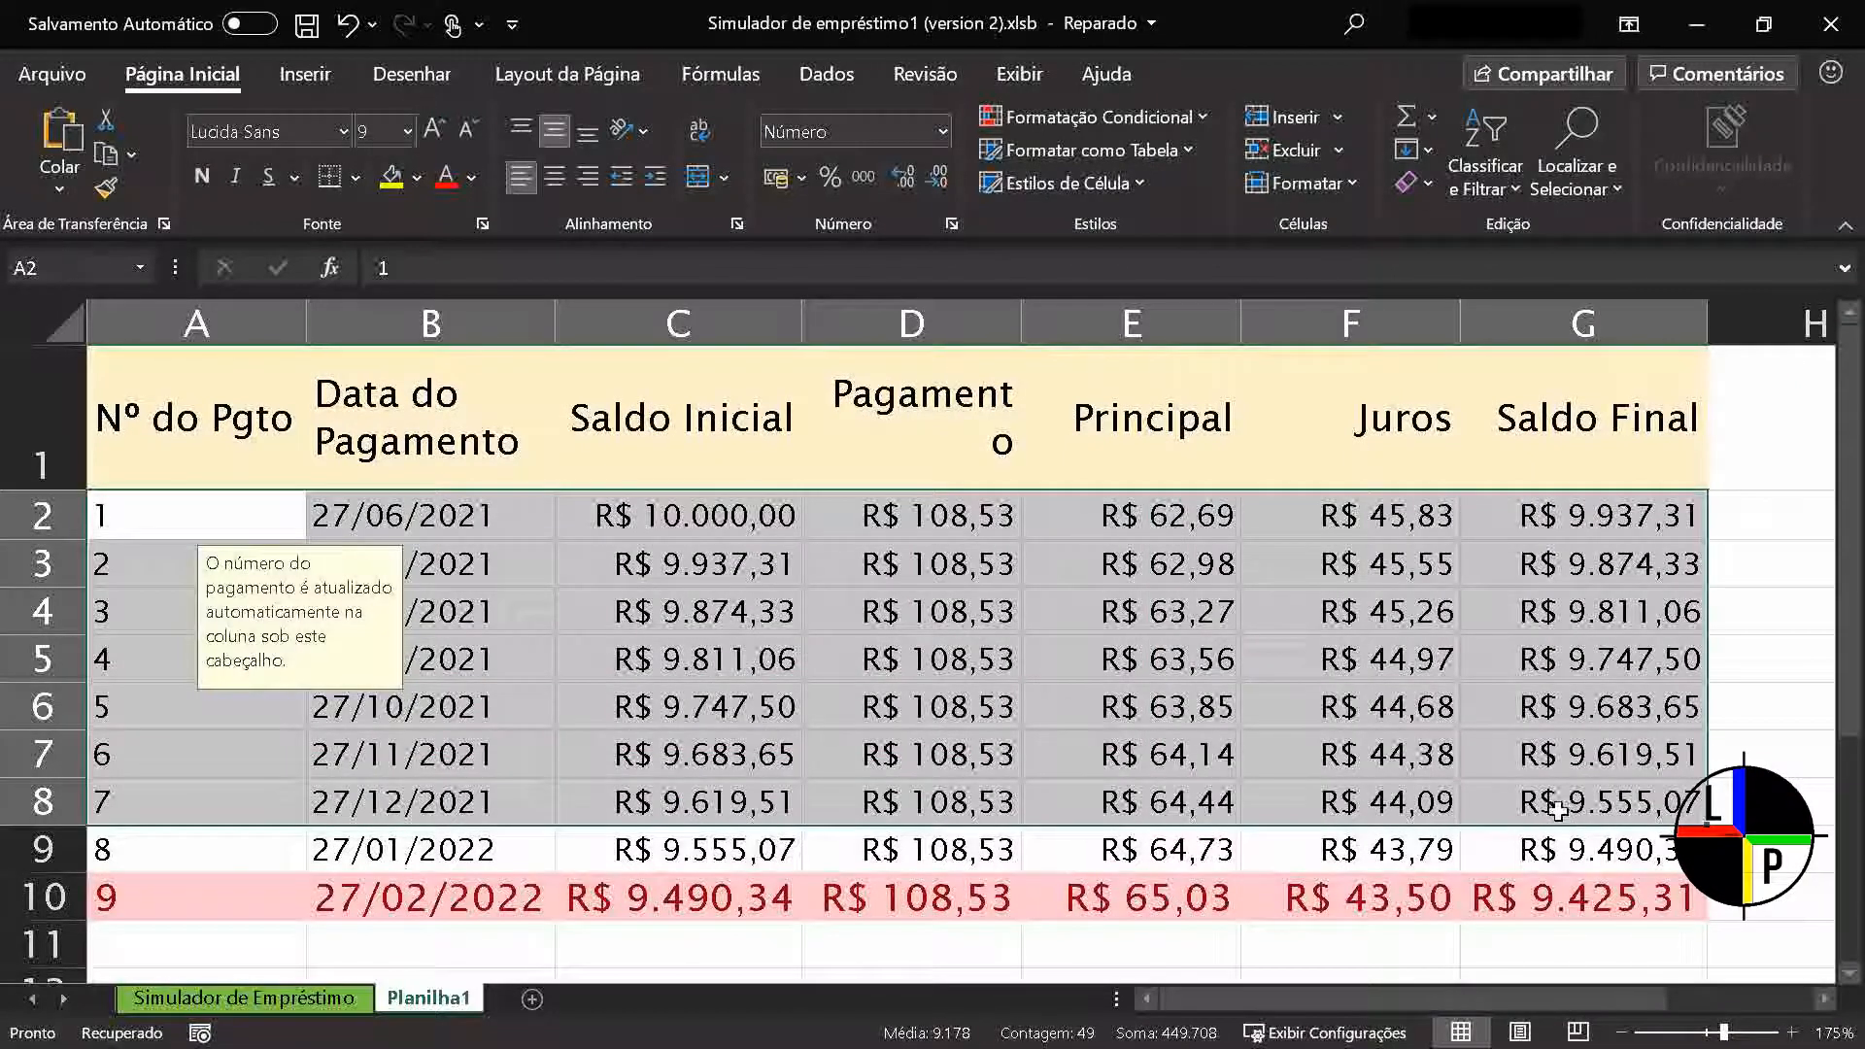
left_click(1076, 179)
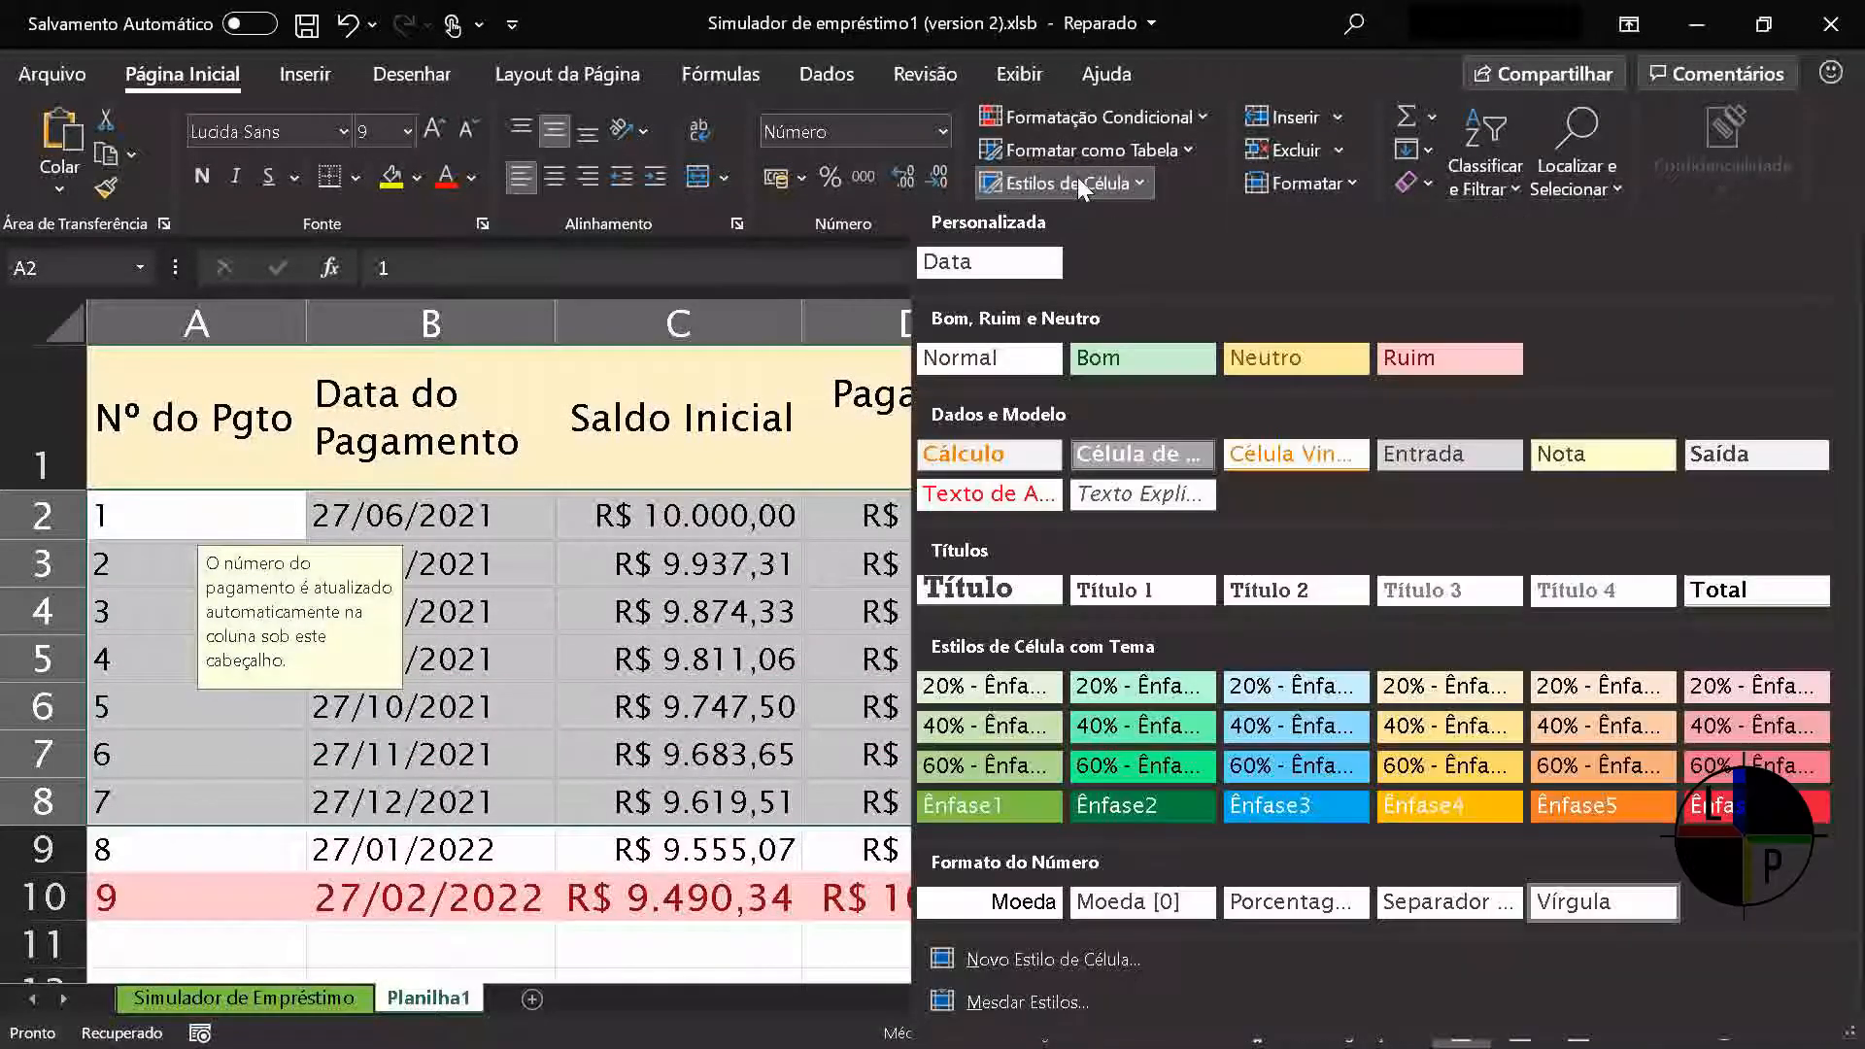
left_click(1136, 367)
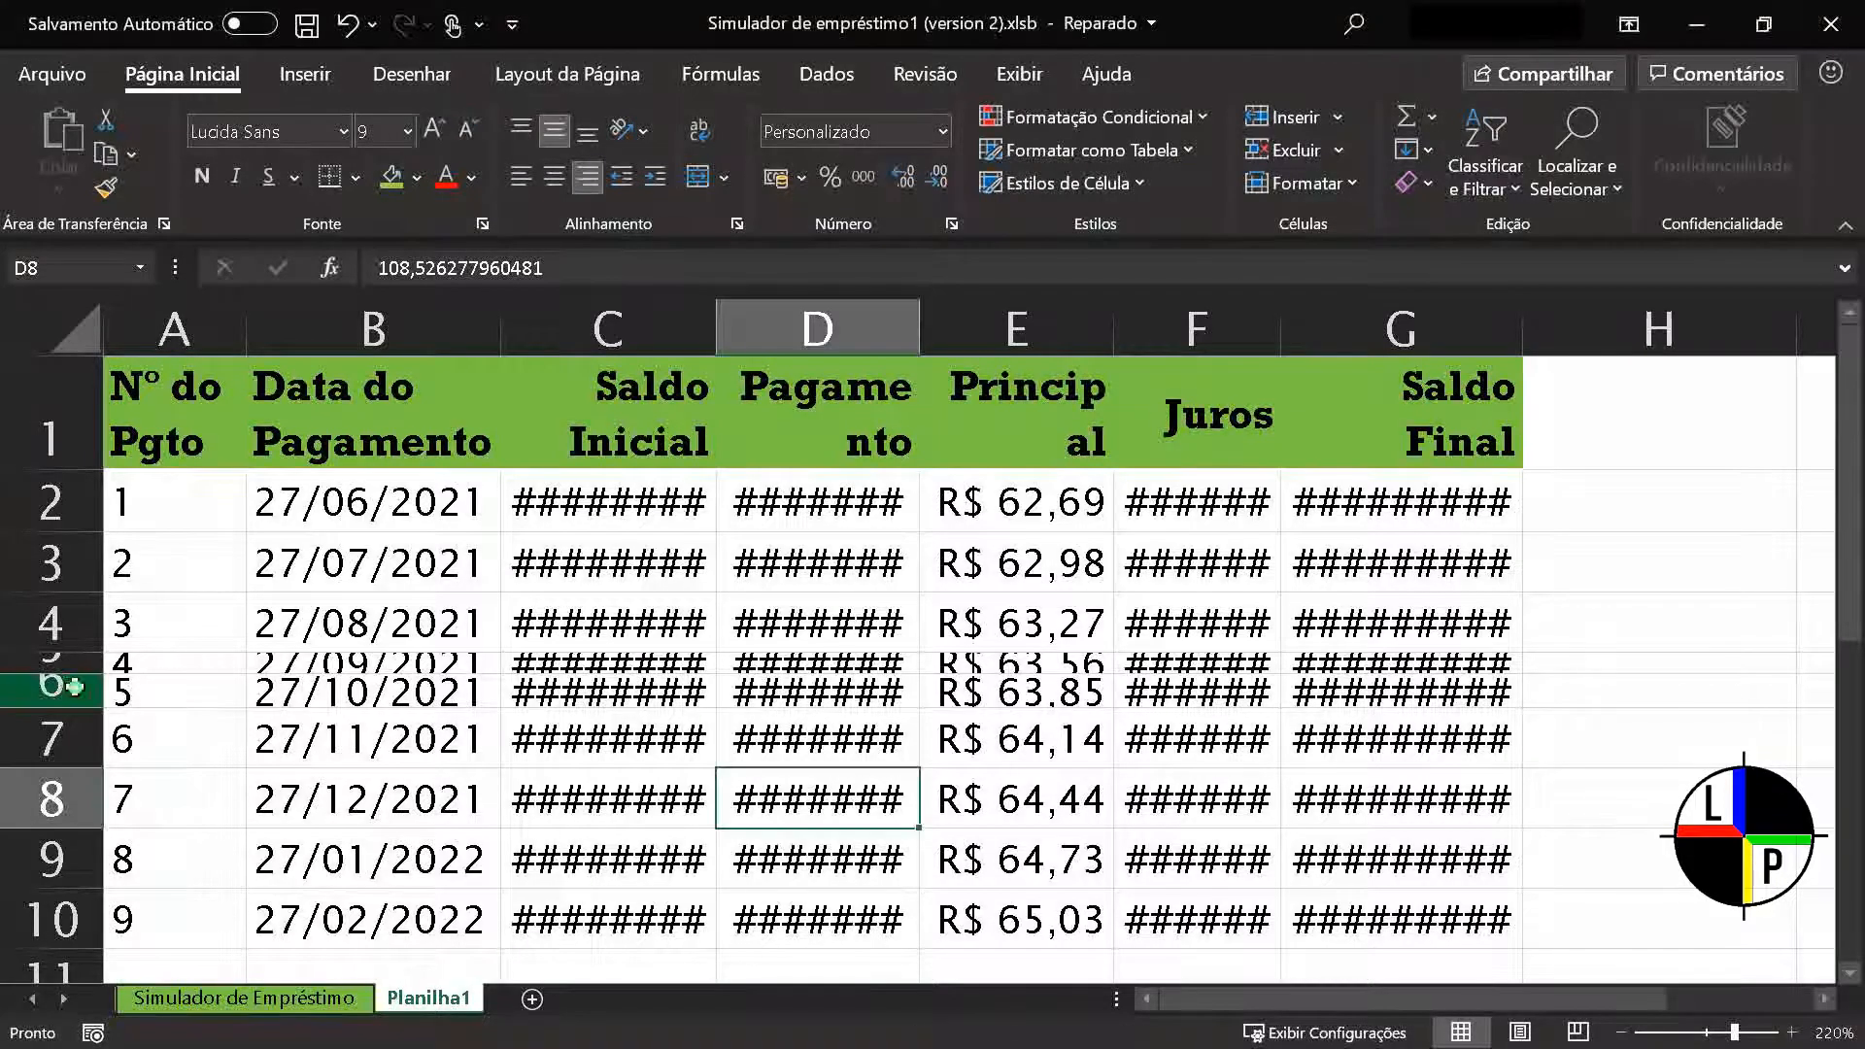
Set the height of row 6 in the payment table to 12
left_click(74, 687)
right_click(74, 702)
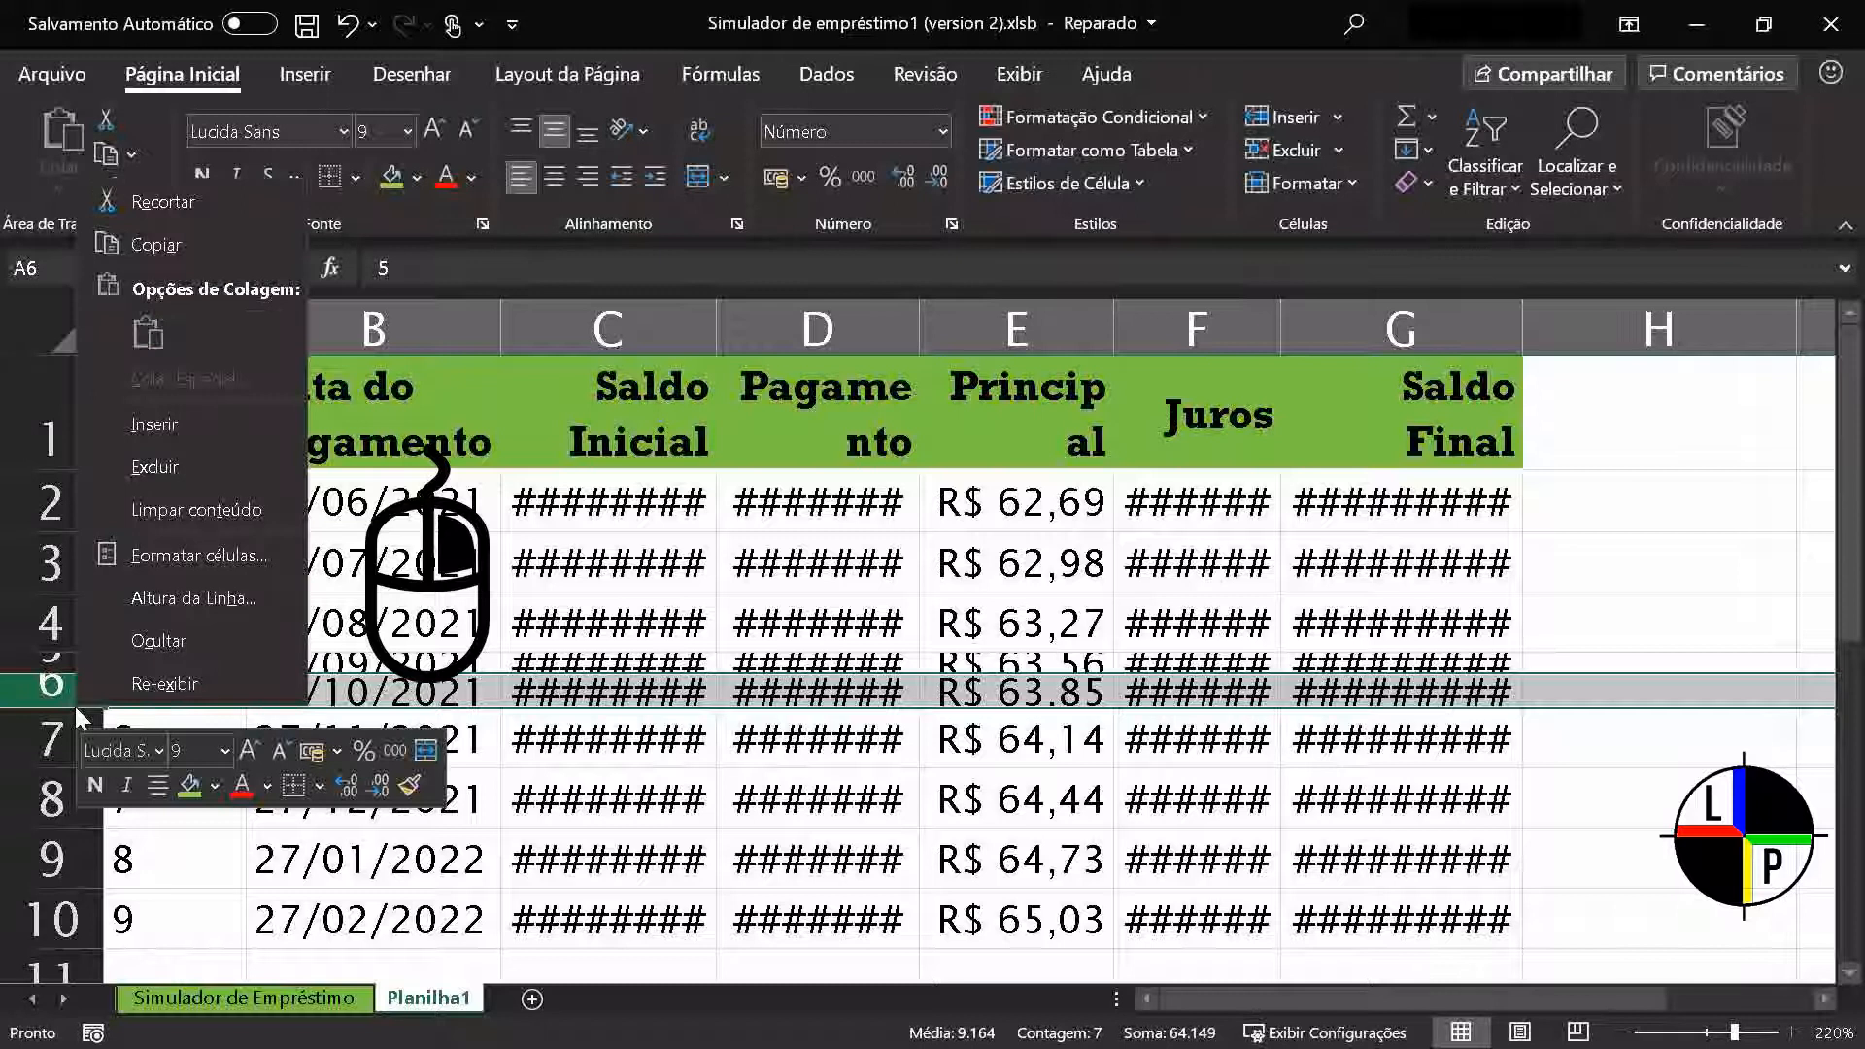
left_click(185, 600)
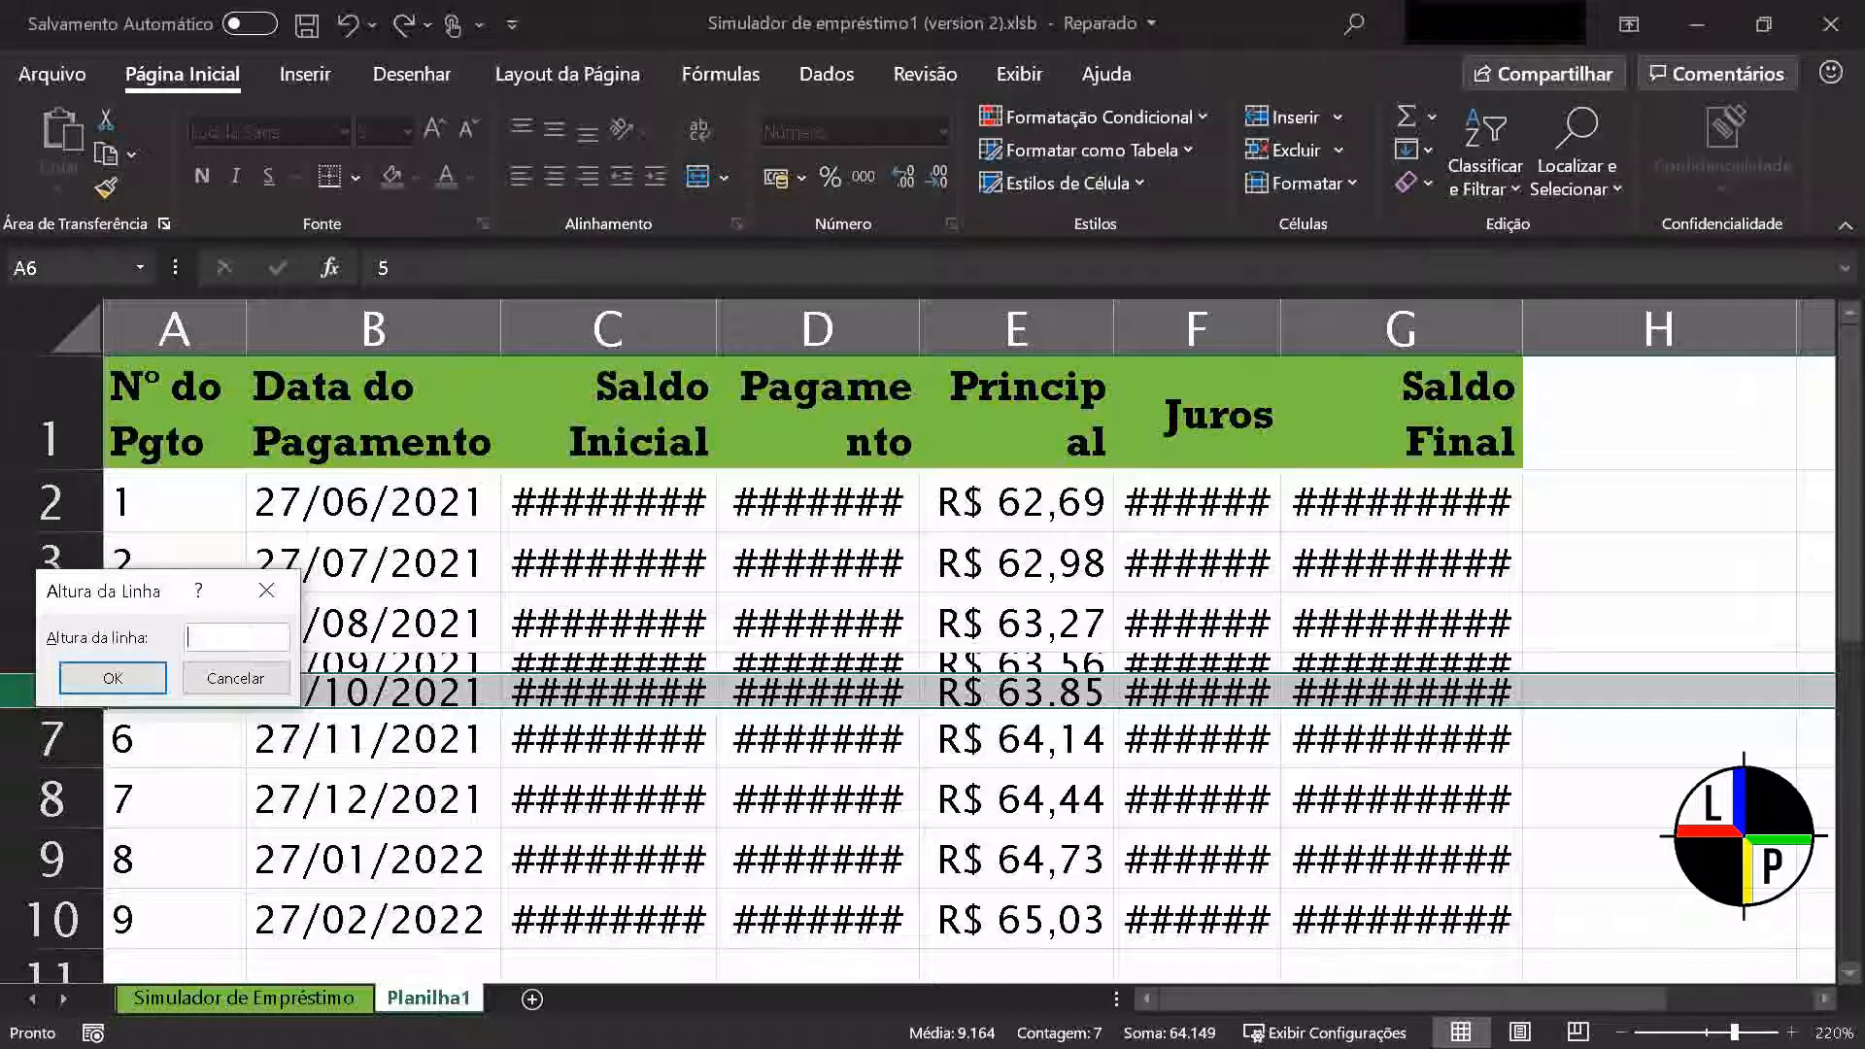
left_click(107, 682)
left_click(268, 794)
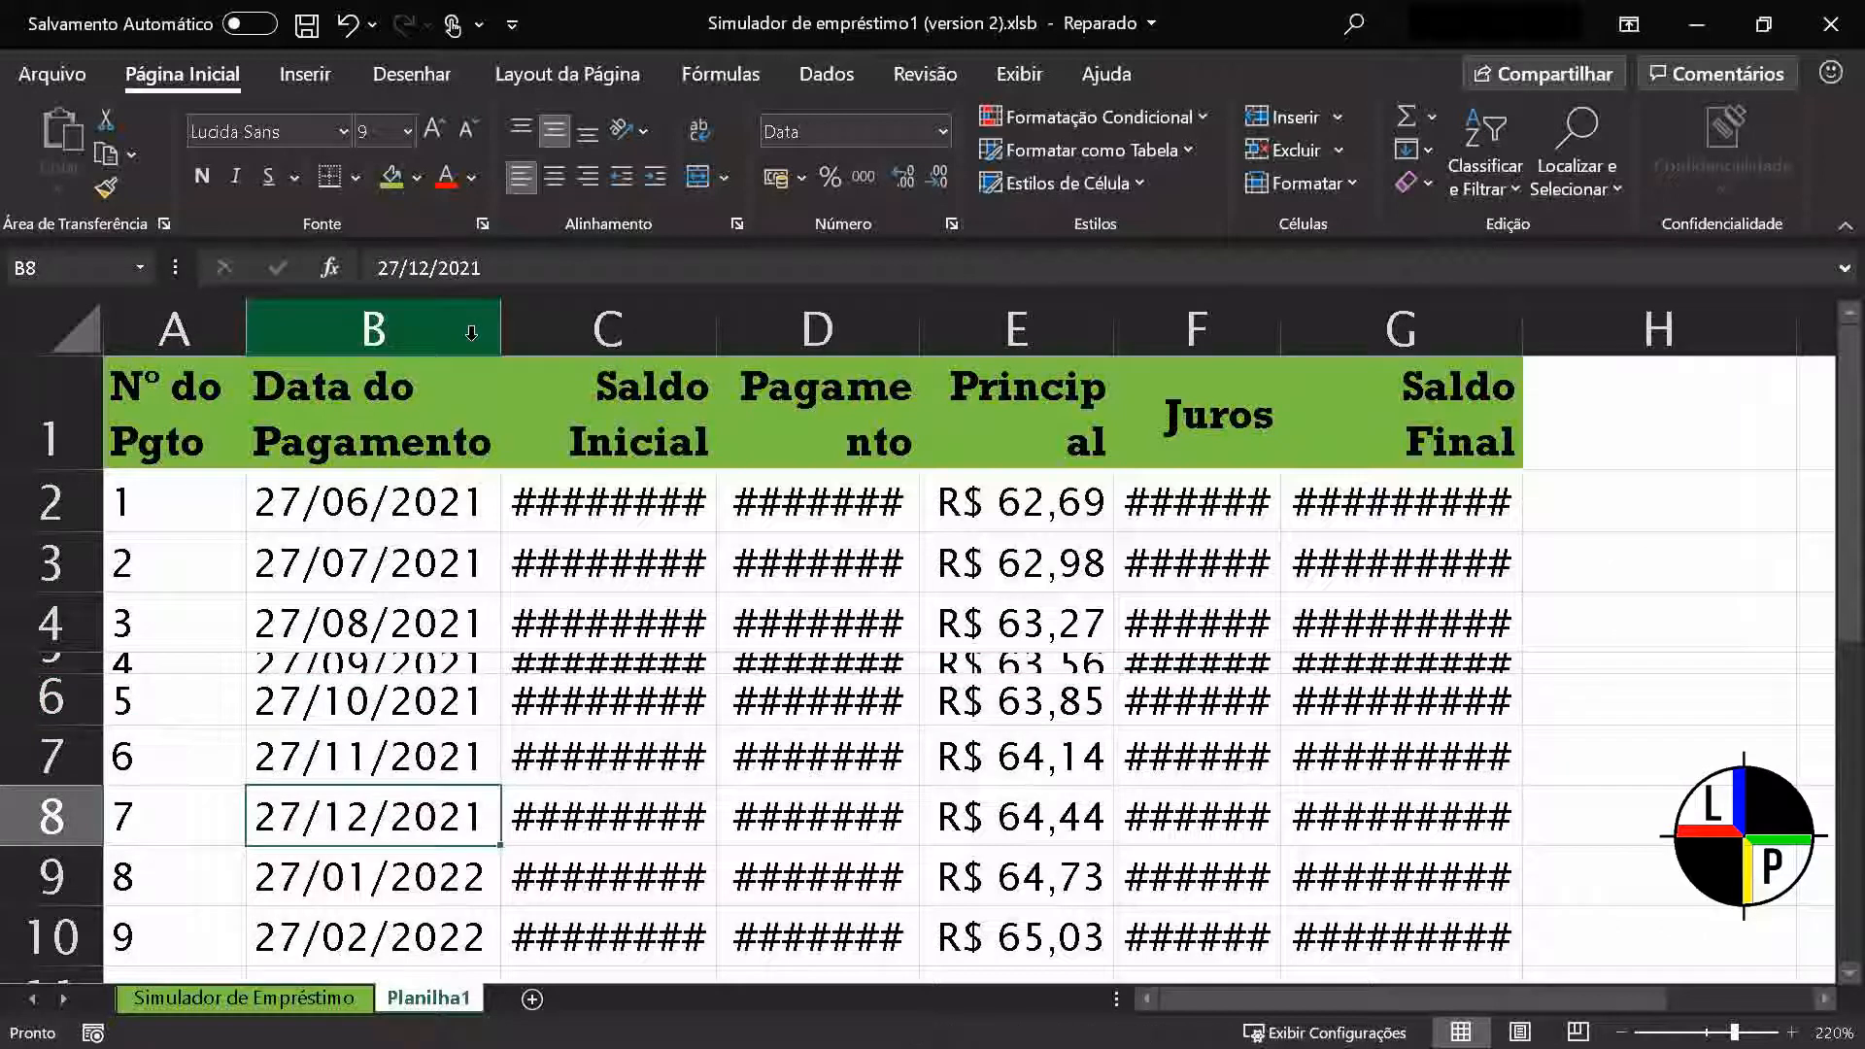
Set the width of the Saldo Inicial column, column C, to 10
left_click(588, 332)
right_click(591, 332)
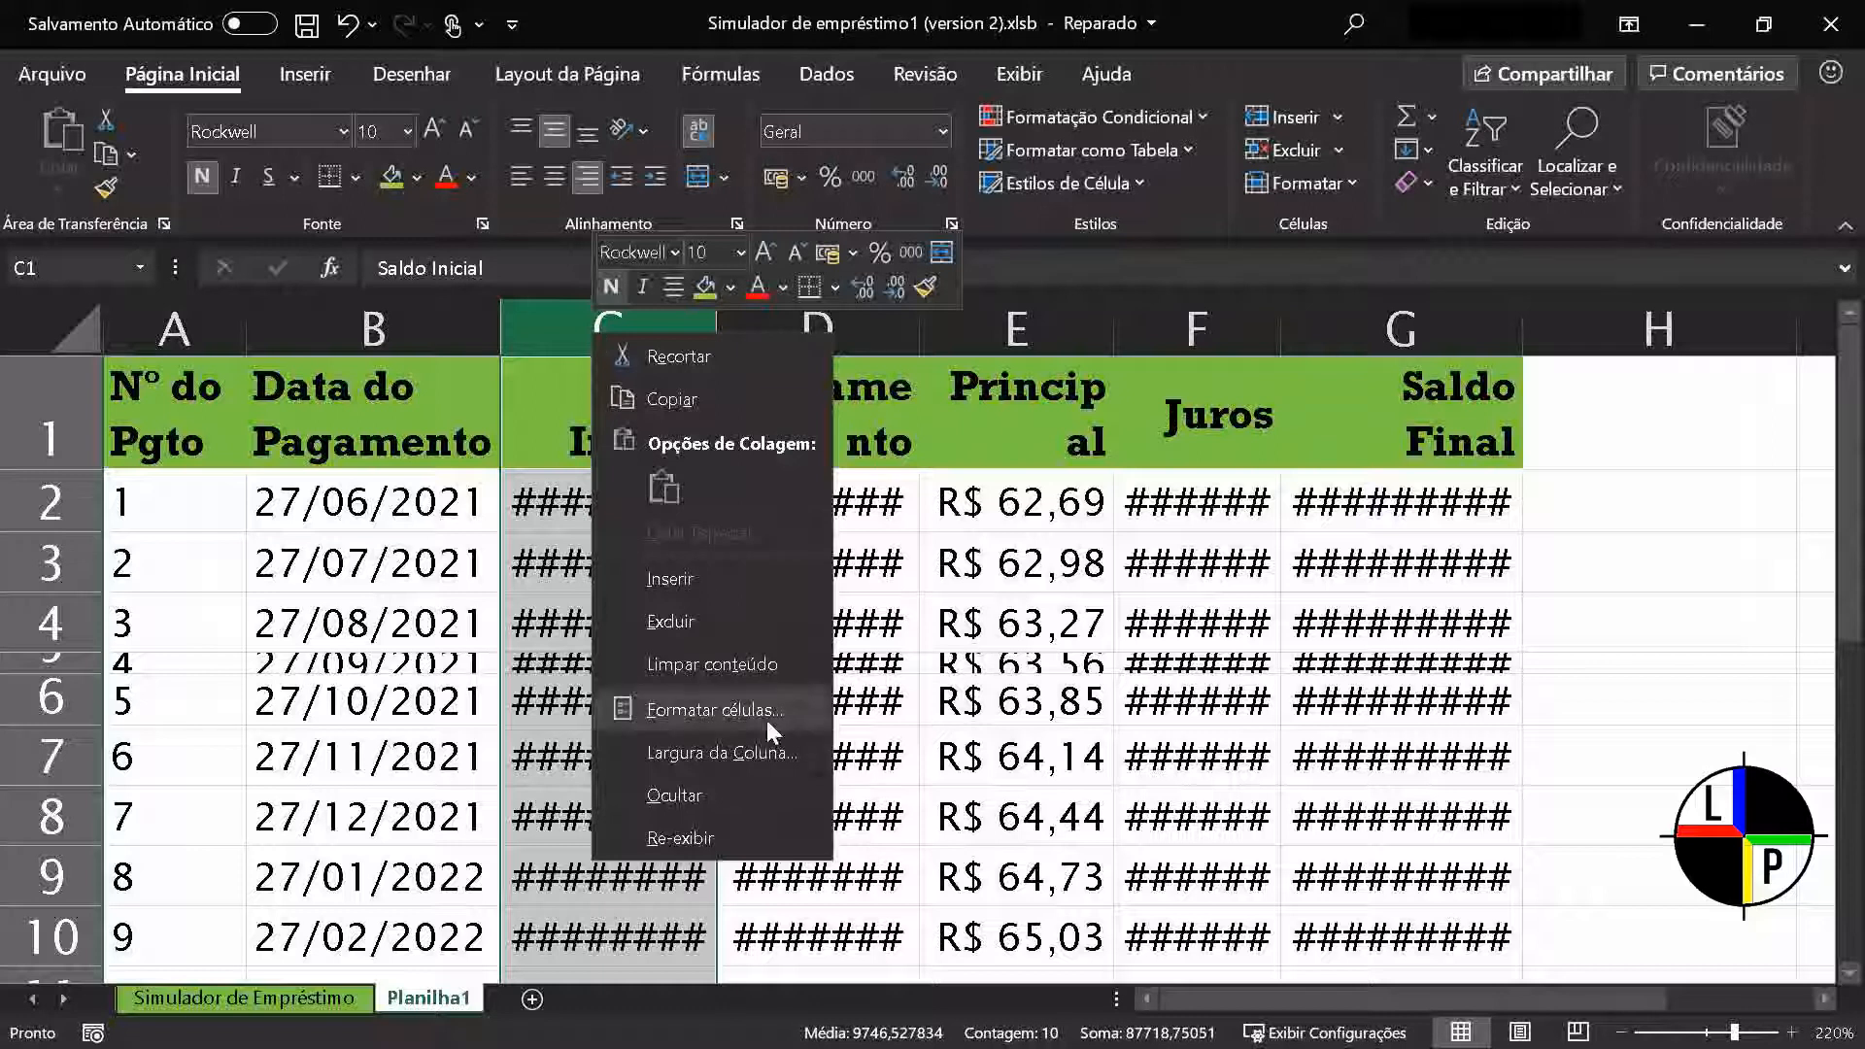
left_click(812, 752)
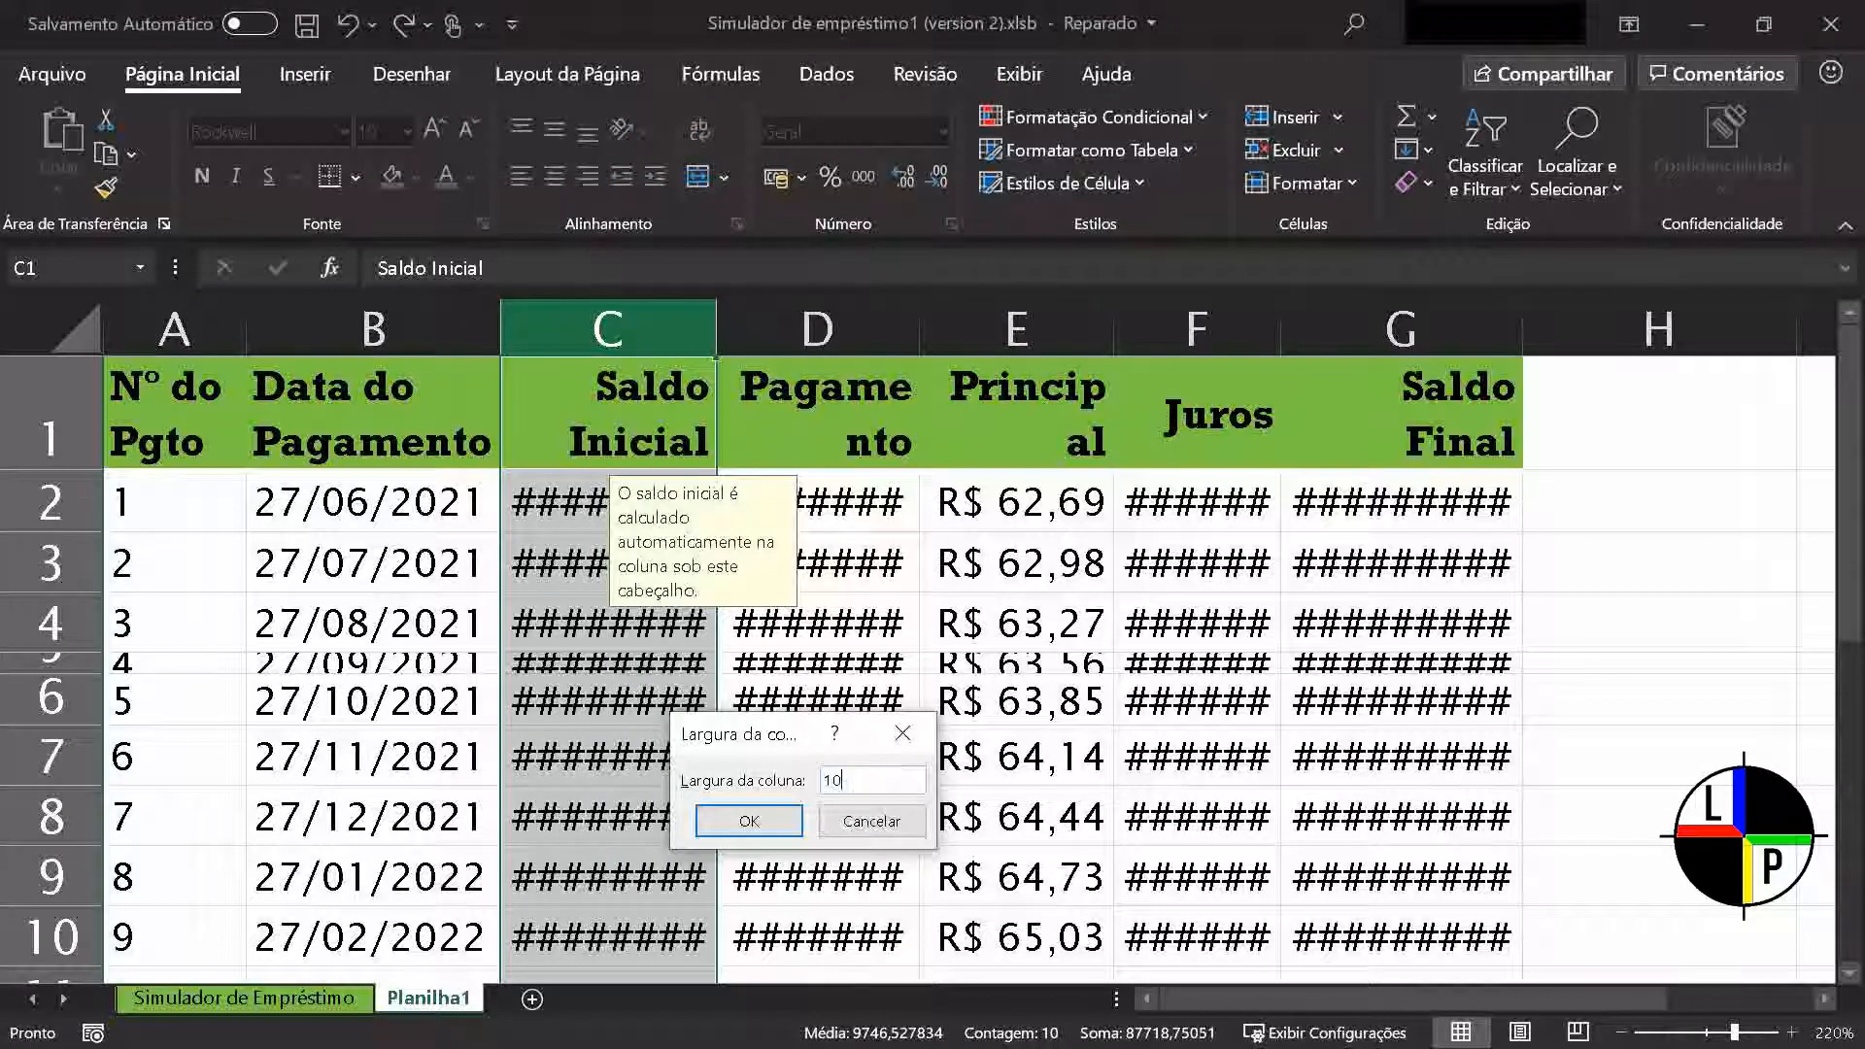
left_click(749, 820)
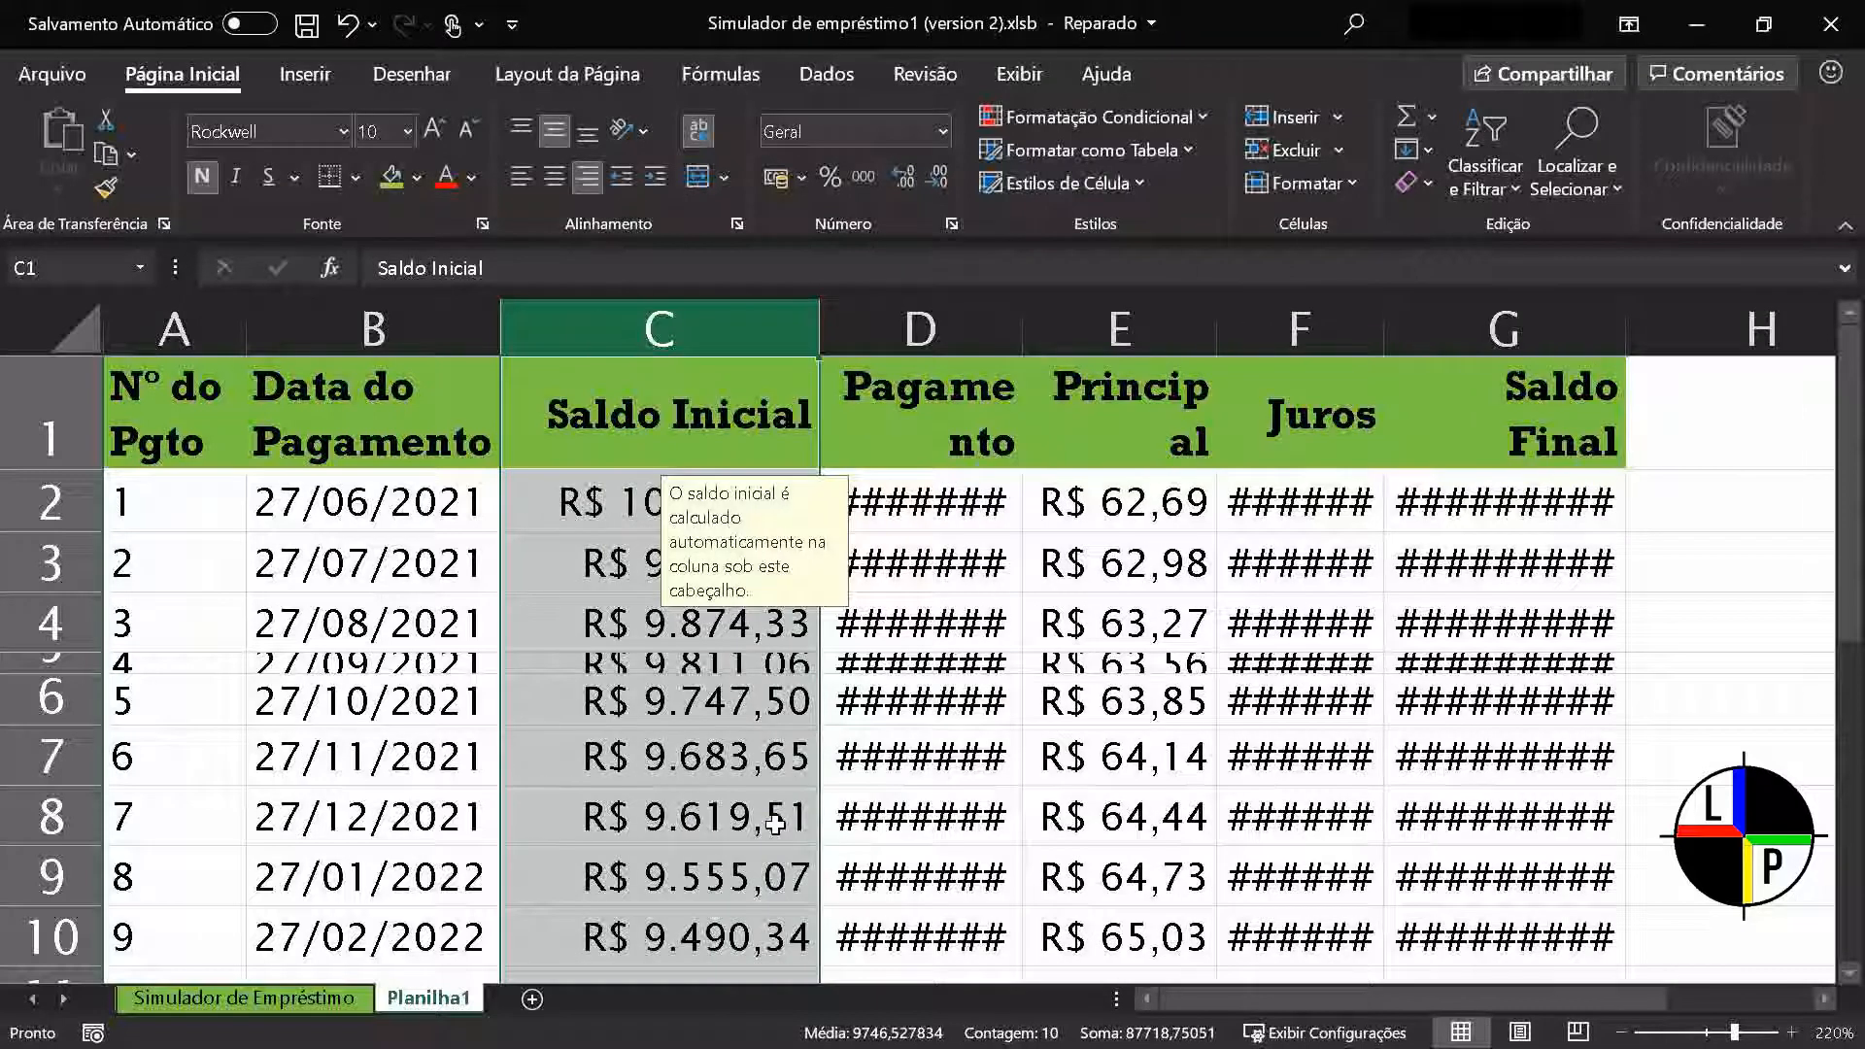
left_click(913, 802)
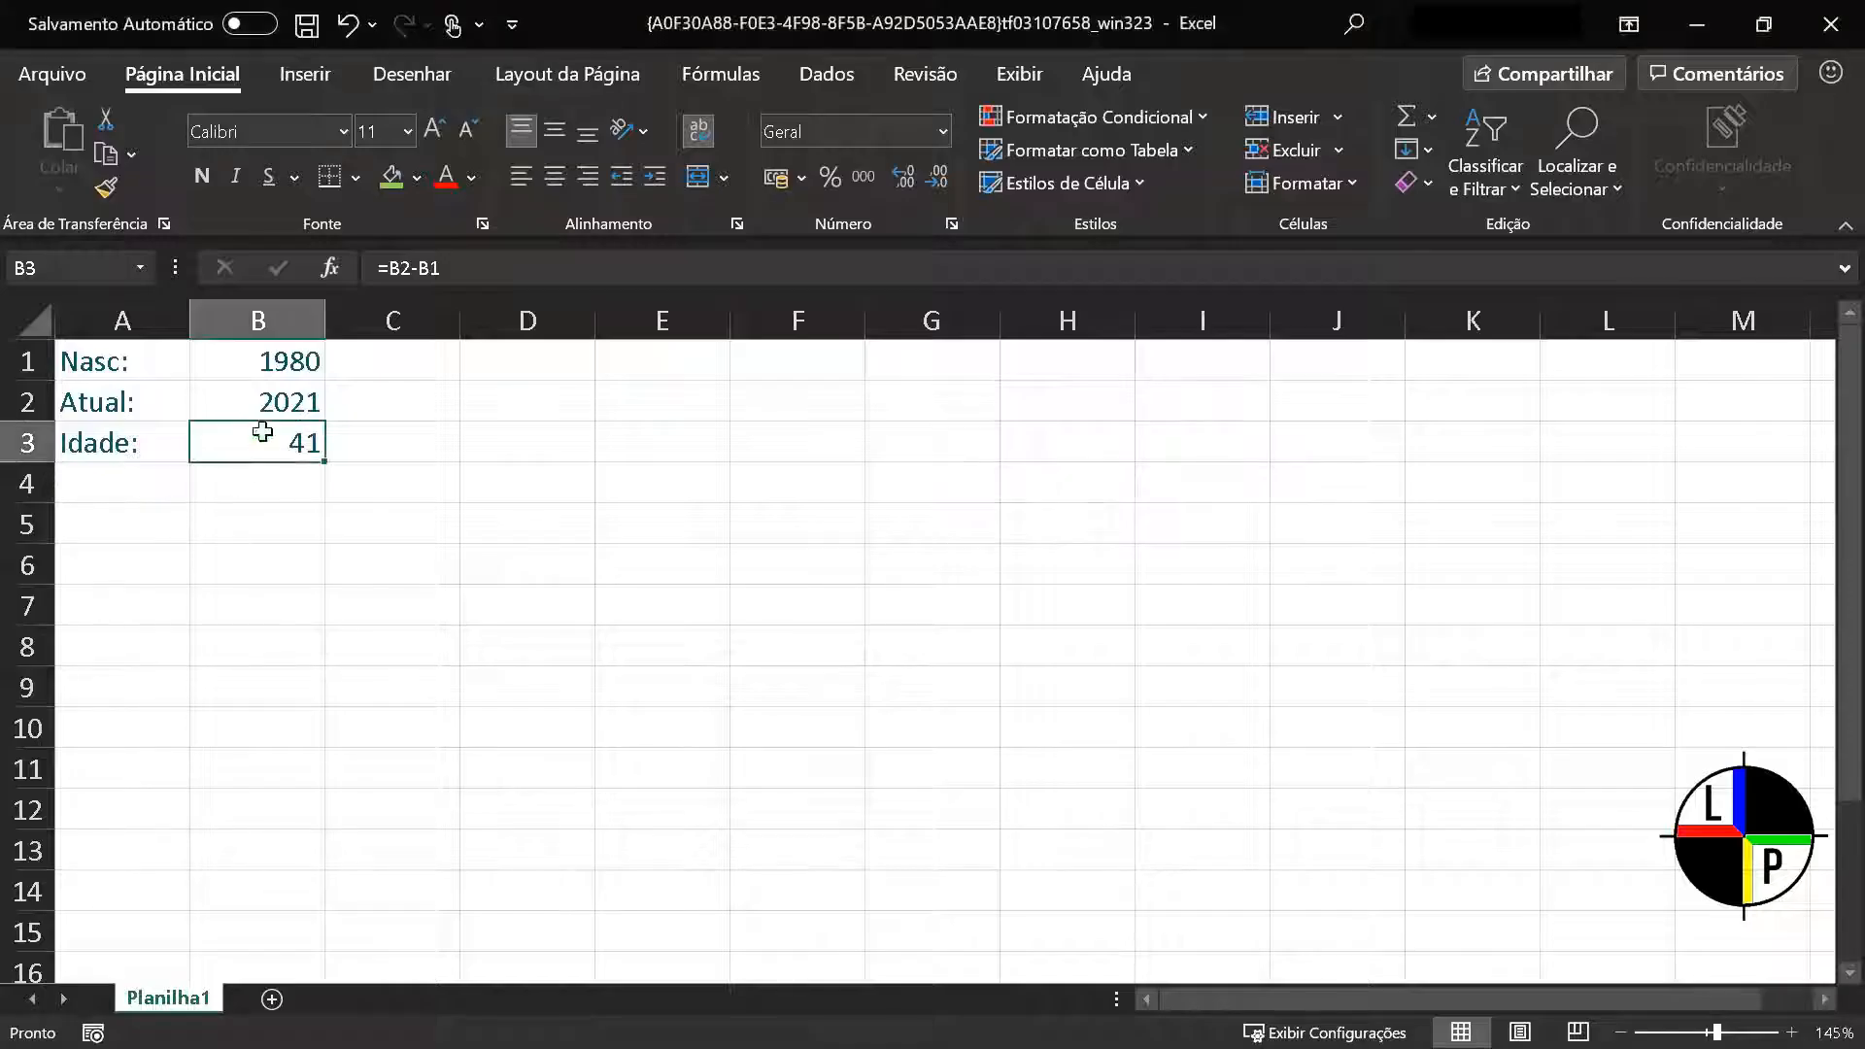
Fill the Idade formula in B3 down to B12 and examine the formulas in the copied cells
double_click(238, 439)
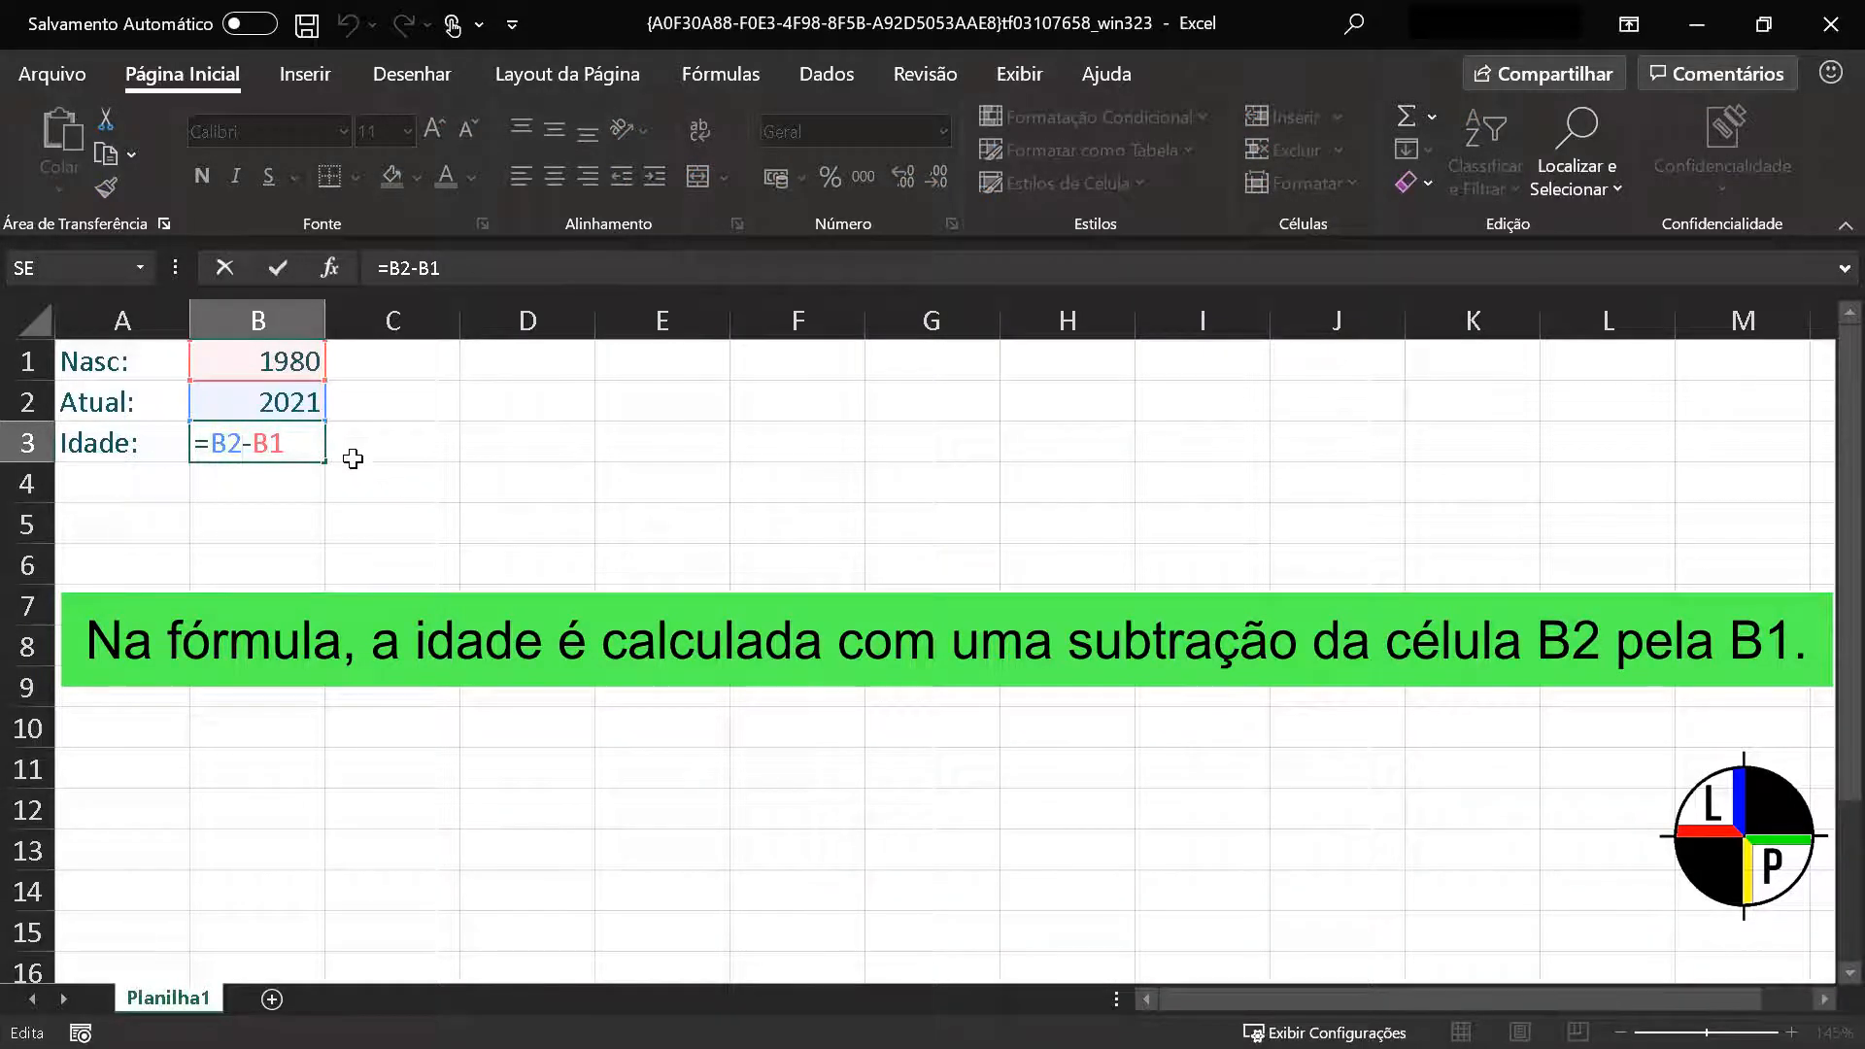
key("Escape")
left_click_drag(324, 464, 315, 830)
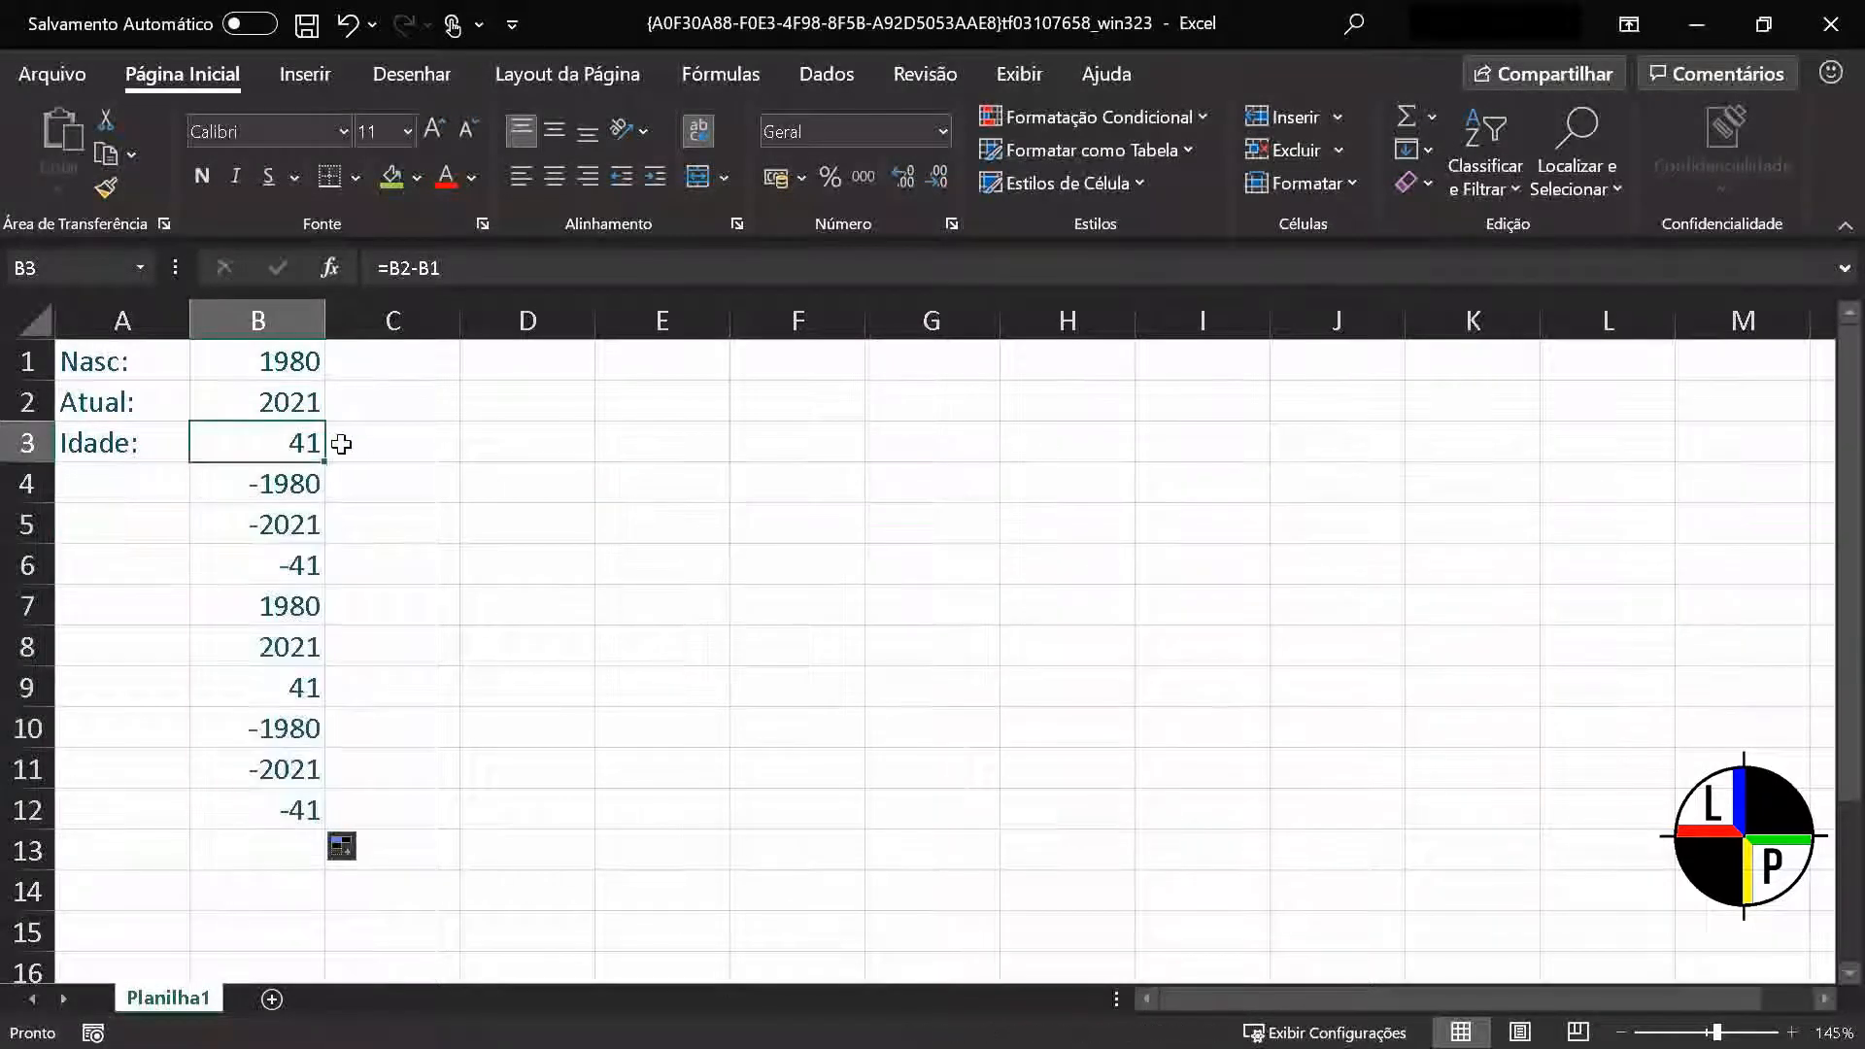
key("Down")
key("Down")
key("Down")
key("Down")
key("Down")
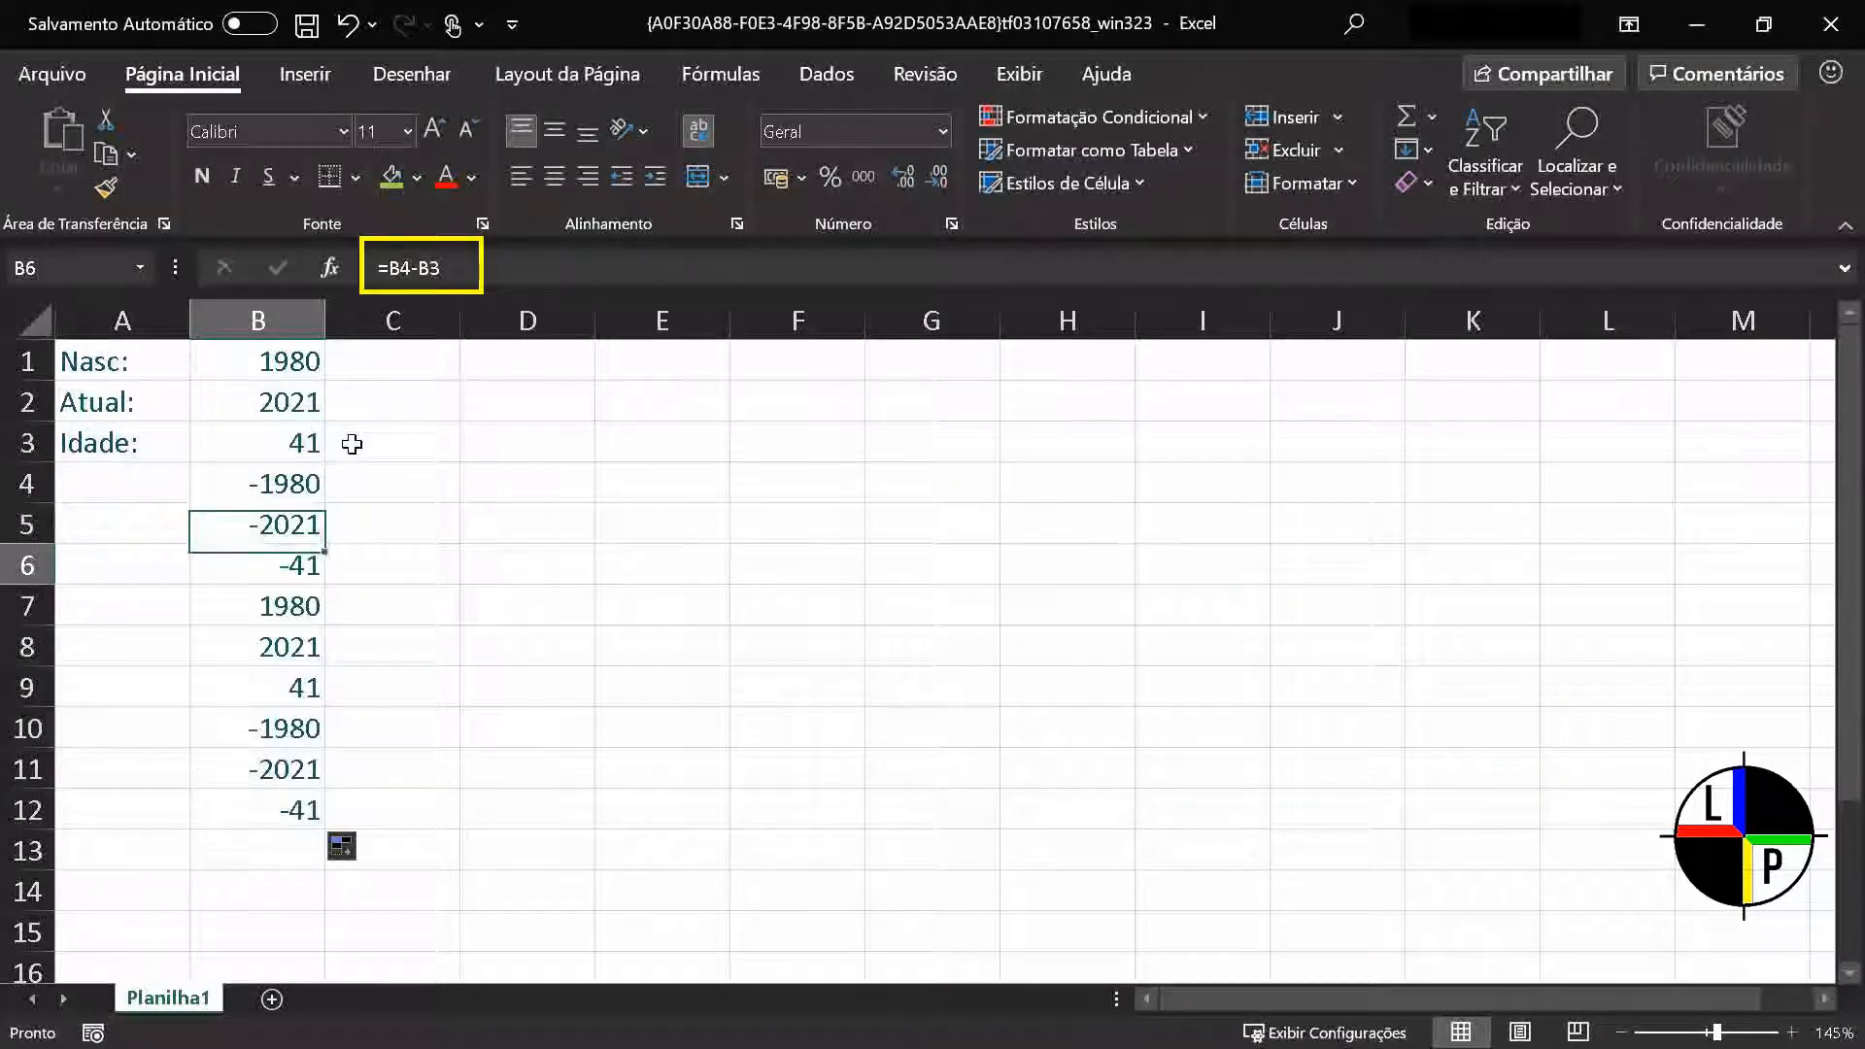
key("Down")
key("Down")
key("Down")
key("Down")
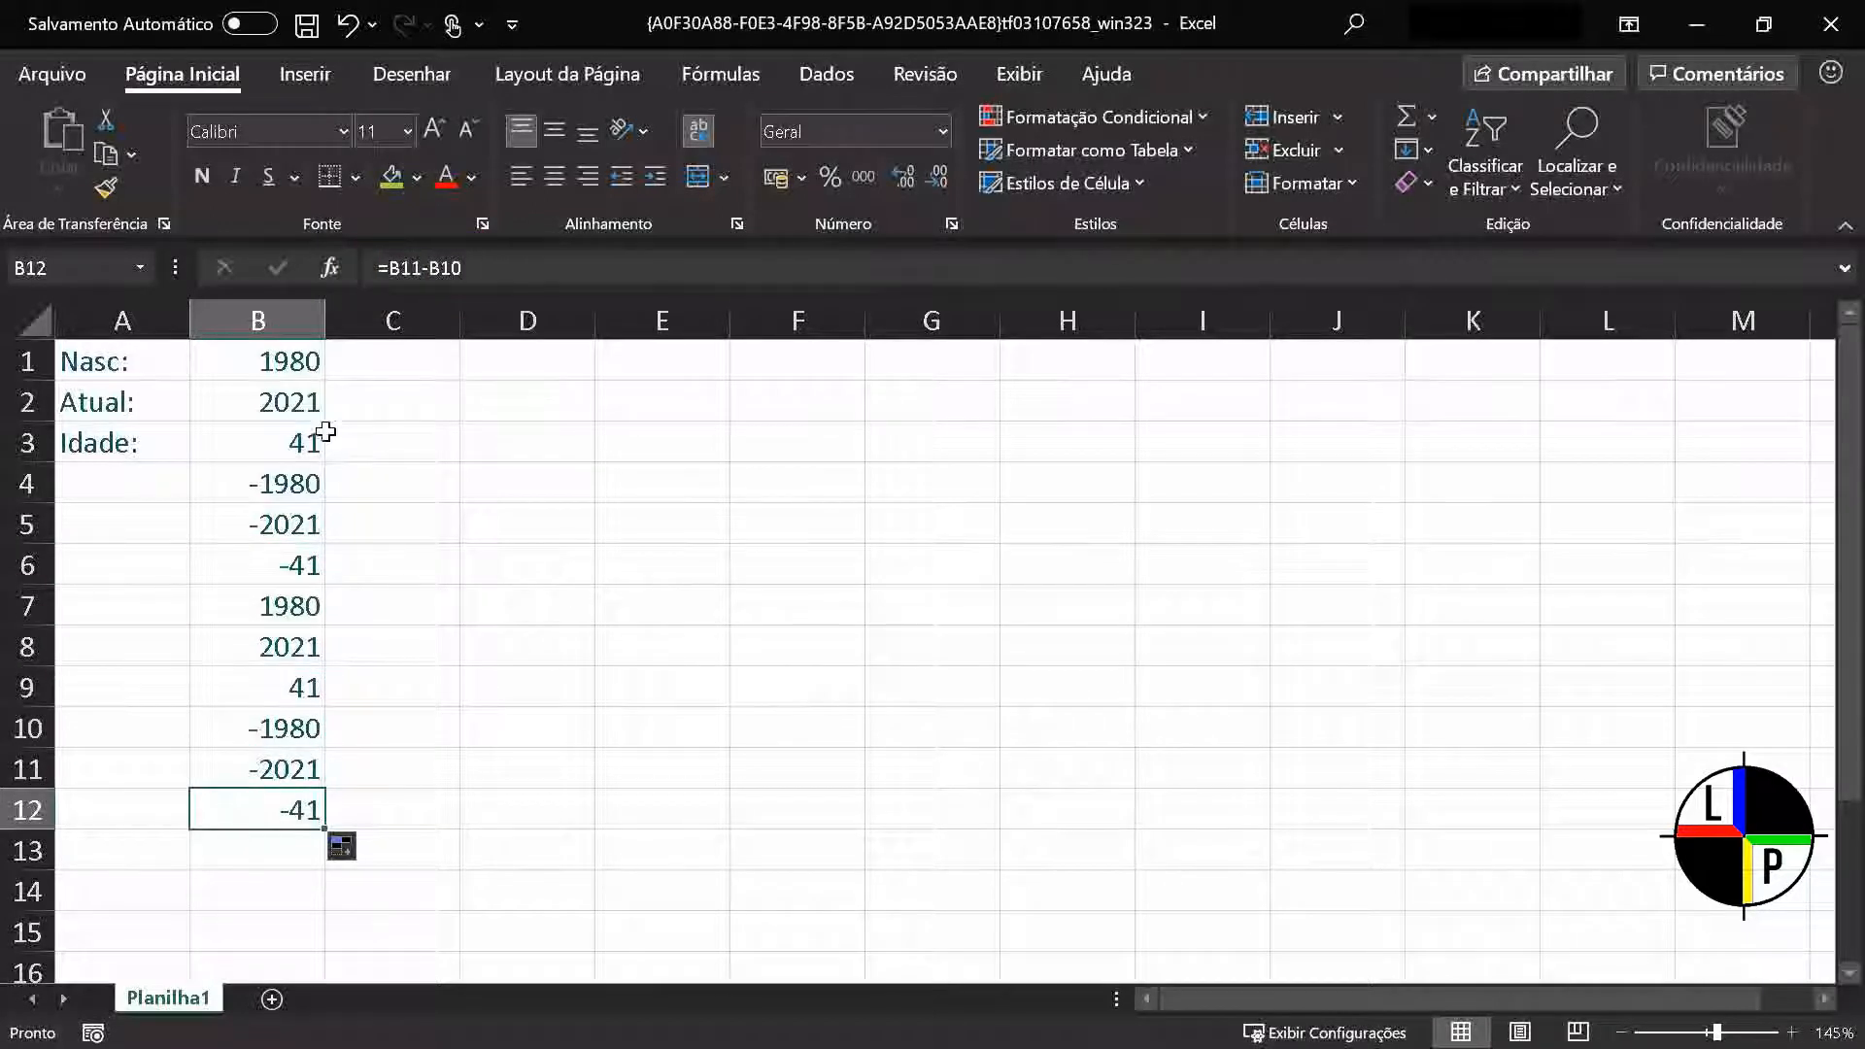
Lock both references in the Idade formula in B3 as absolute, making it =$B$2-$B$1
left_click(277, 439)
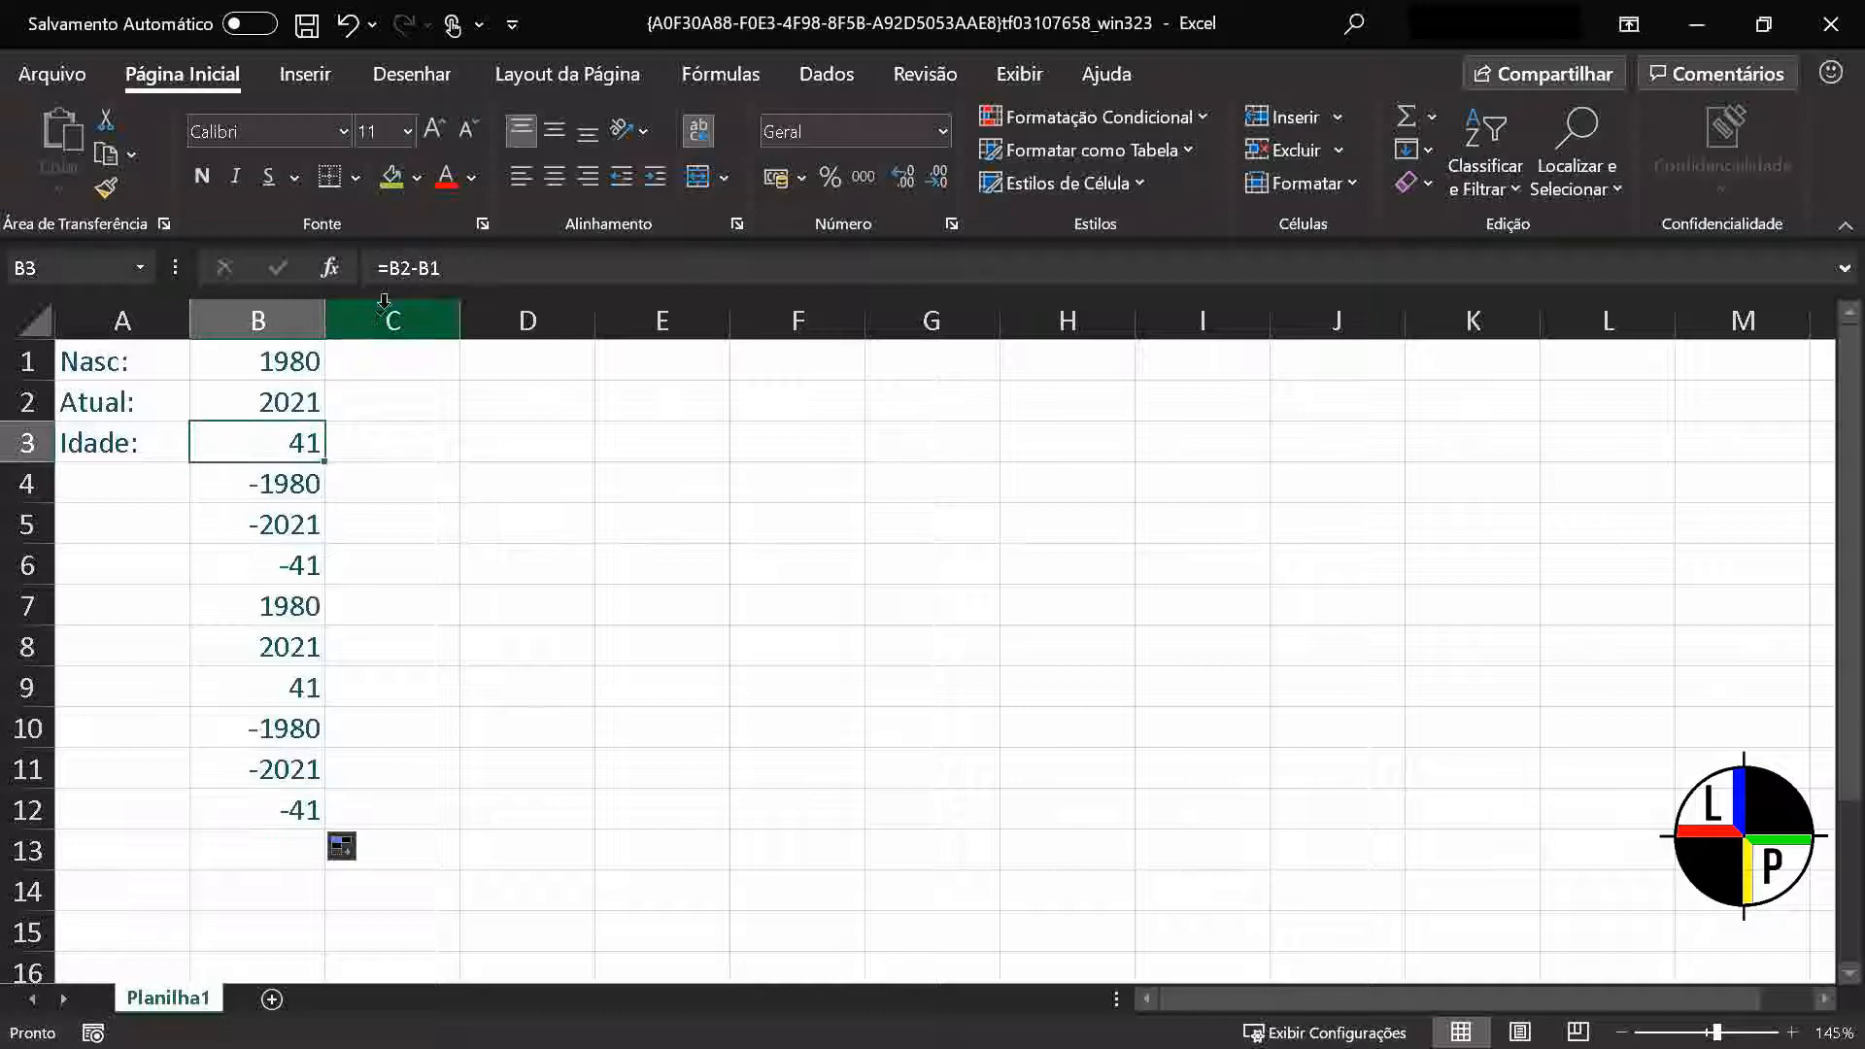
left_click(401, 267)
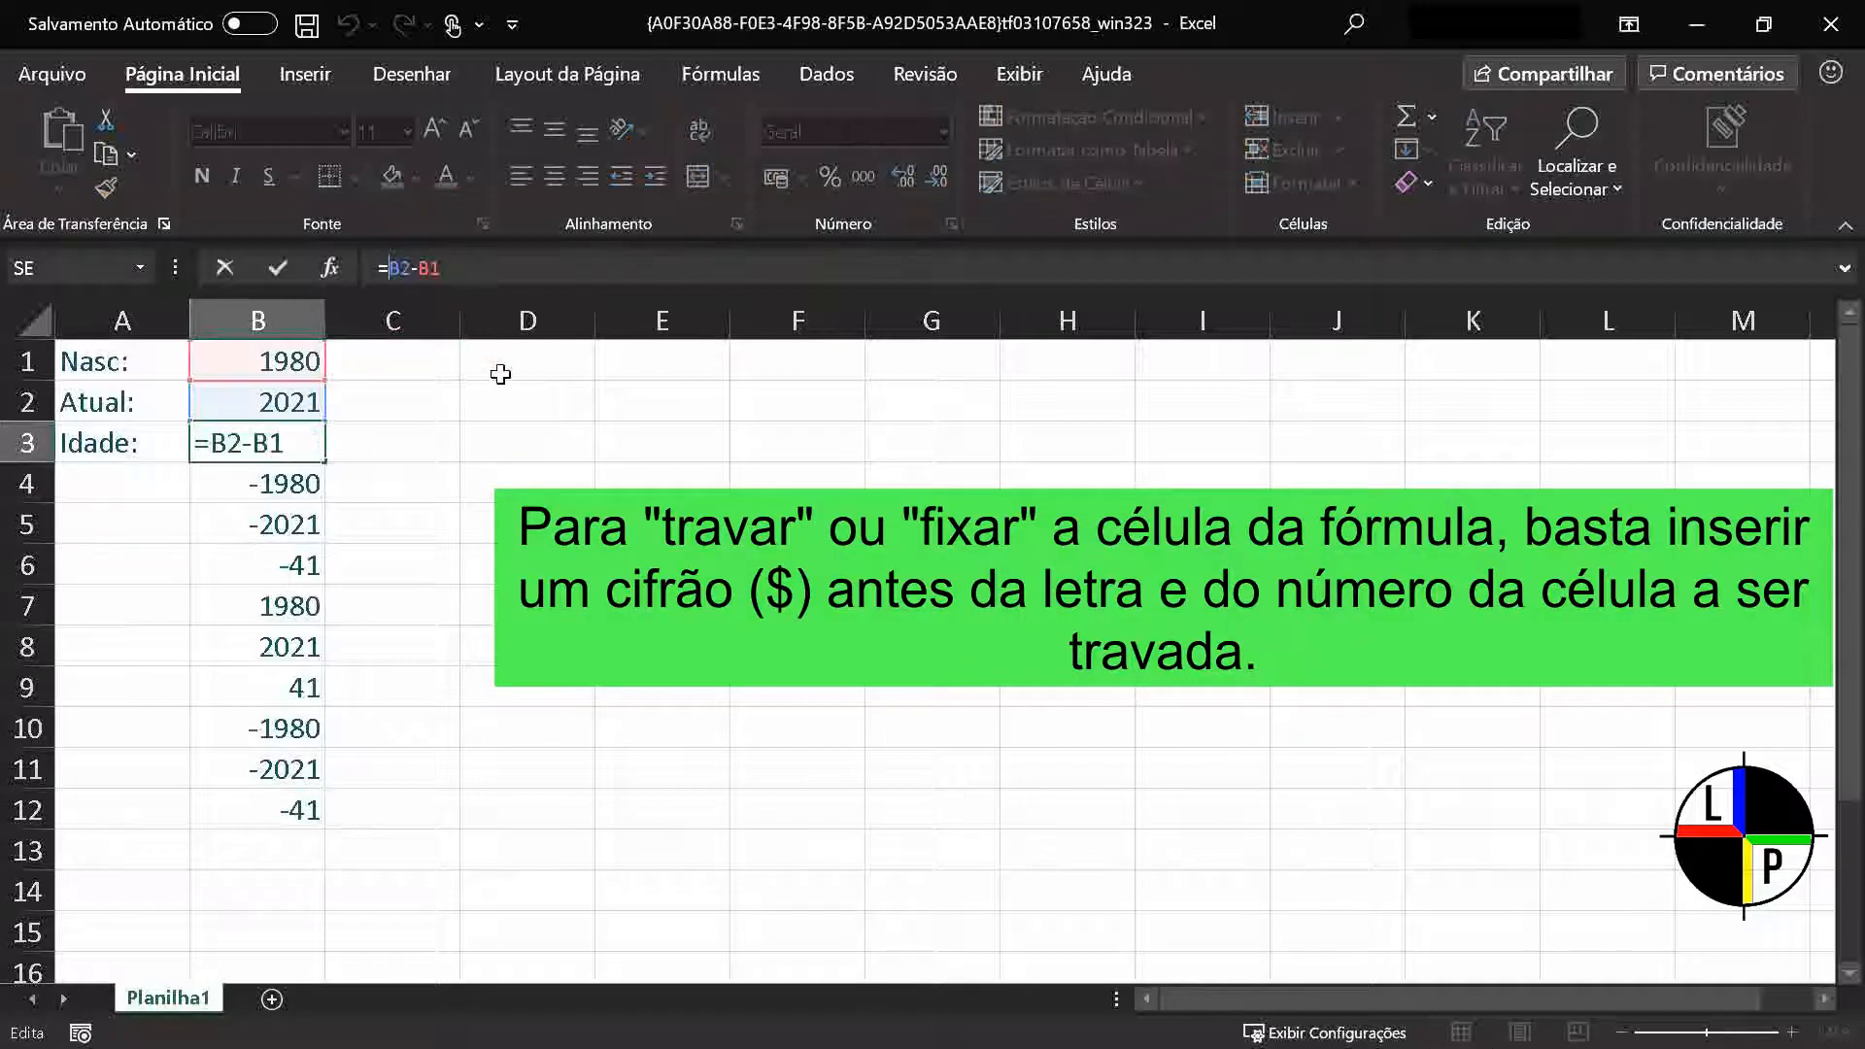
type("$B$2-")
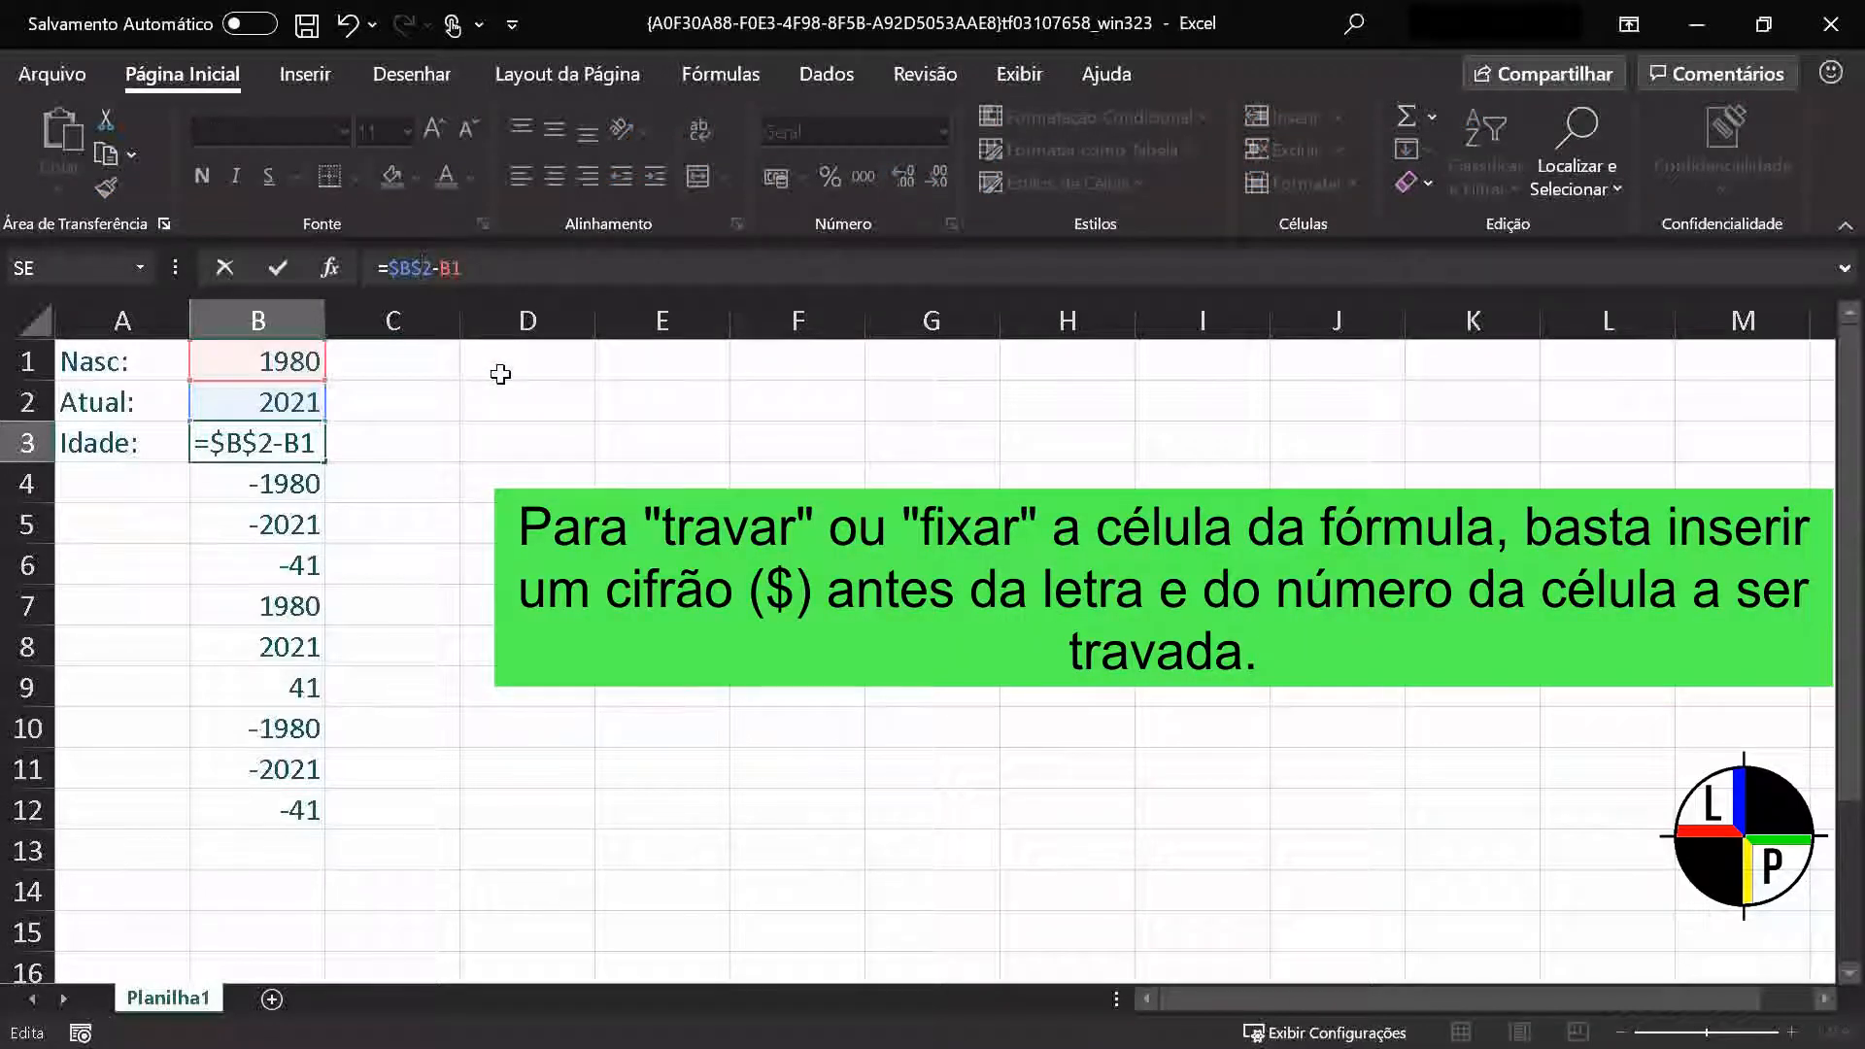
type("$B")
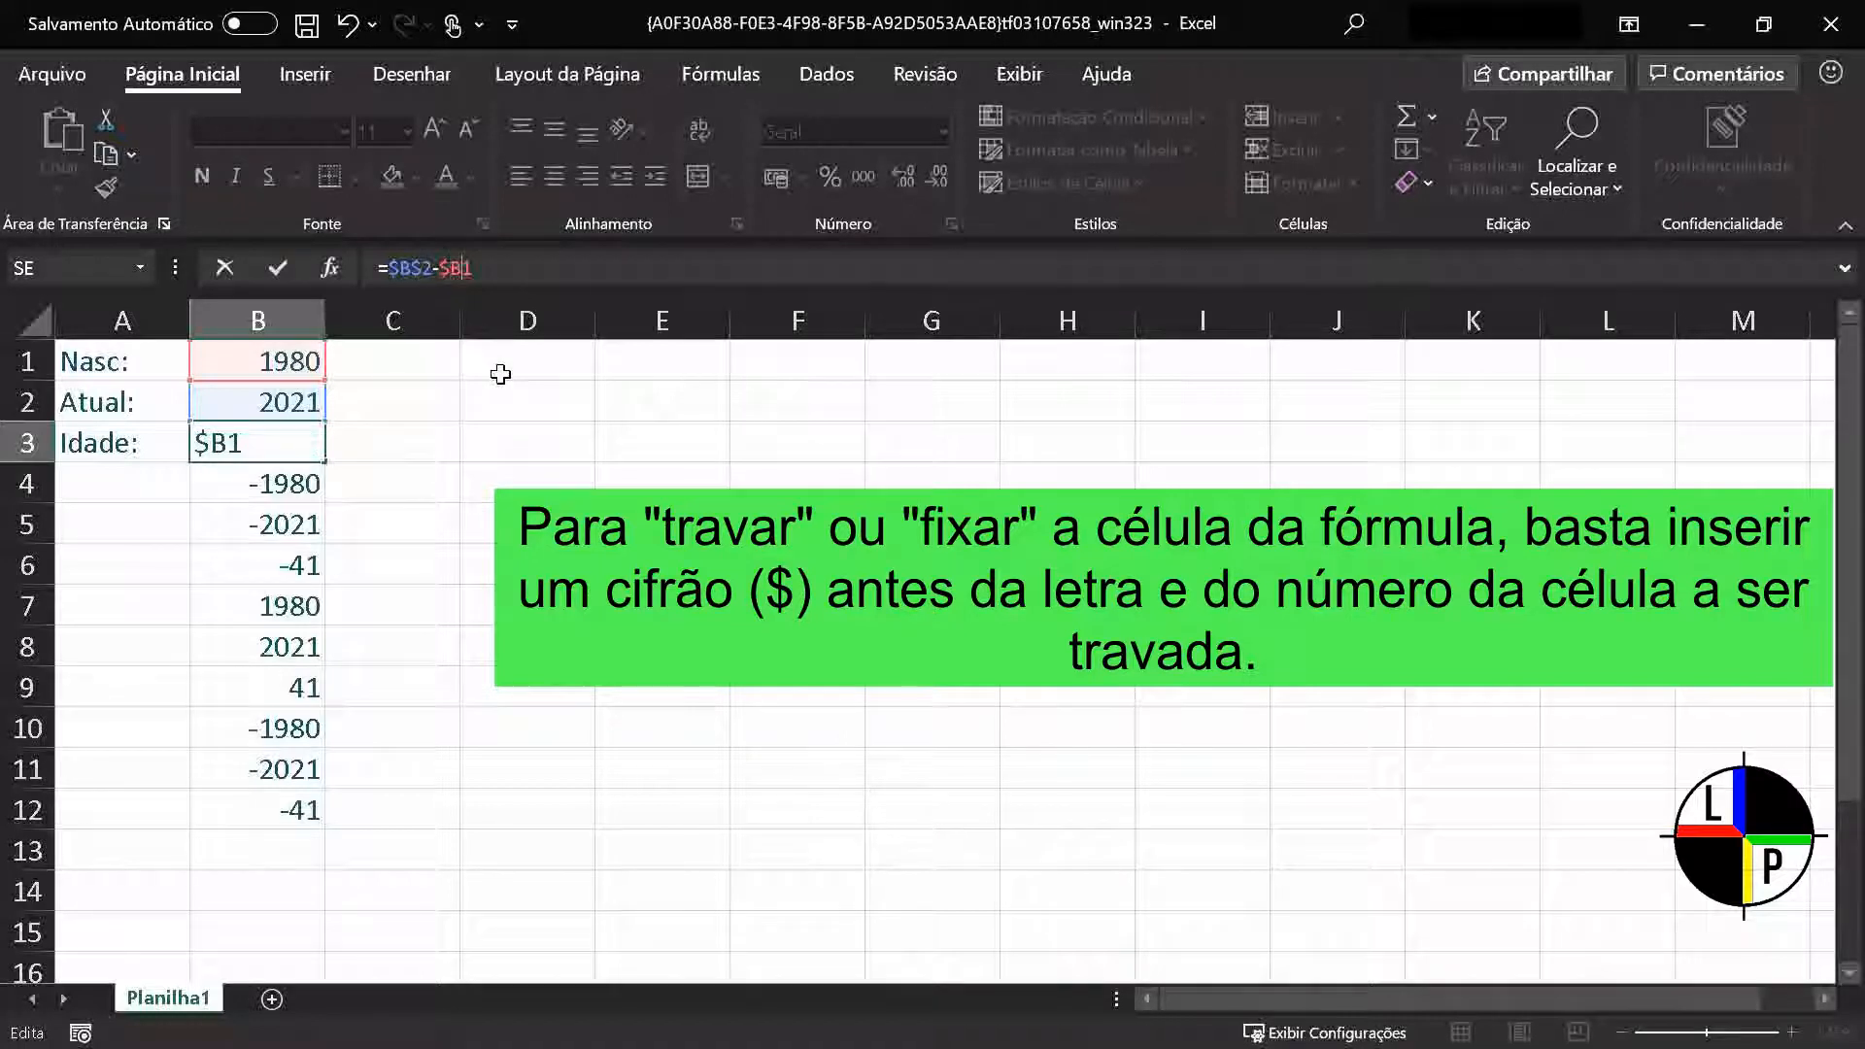
type("$")
key("Return")
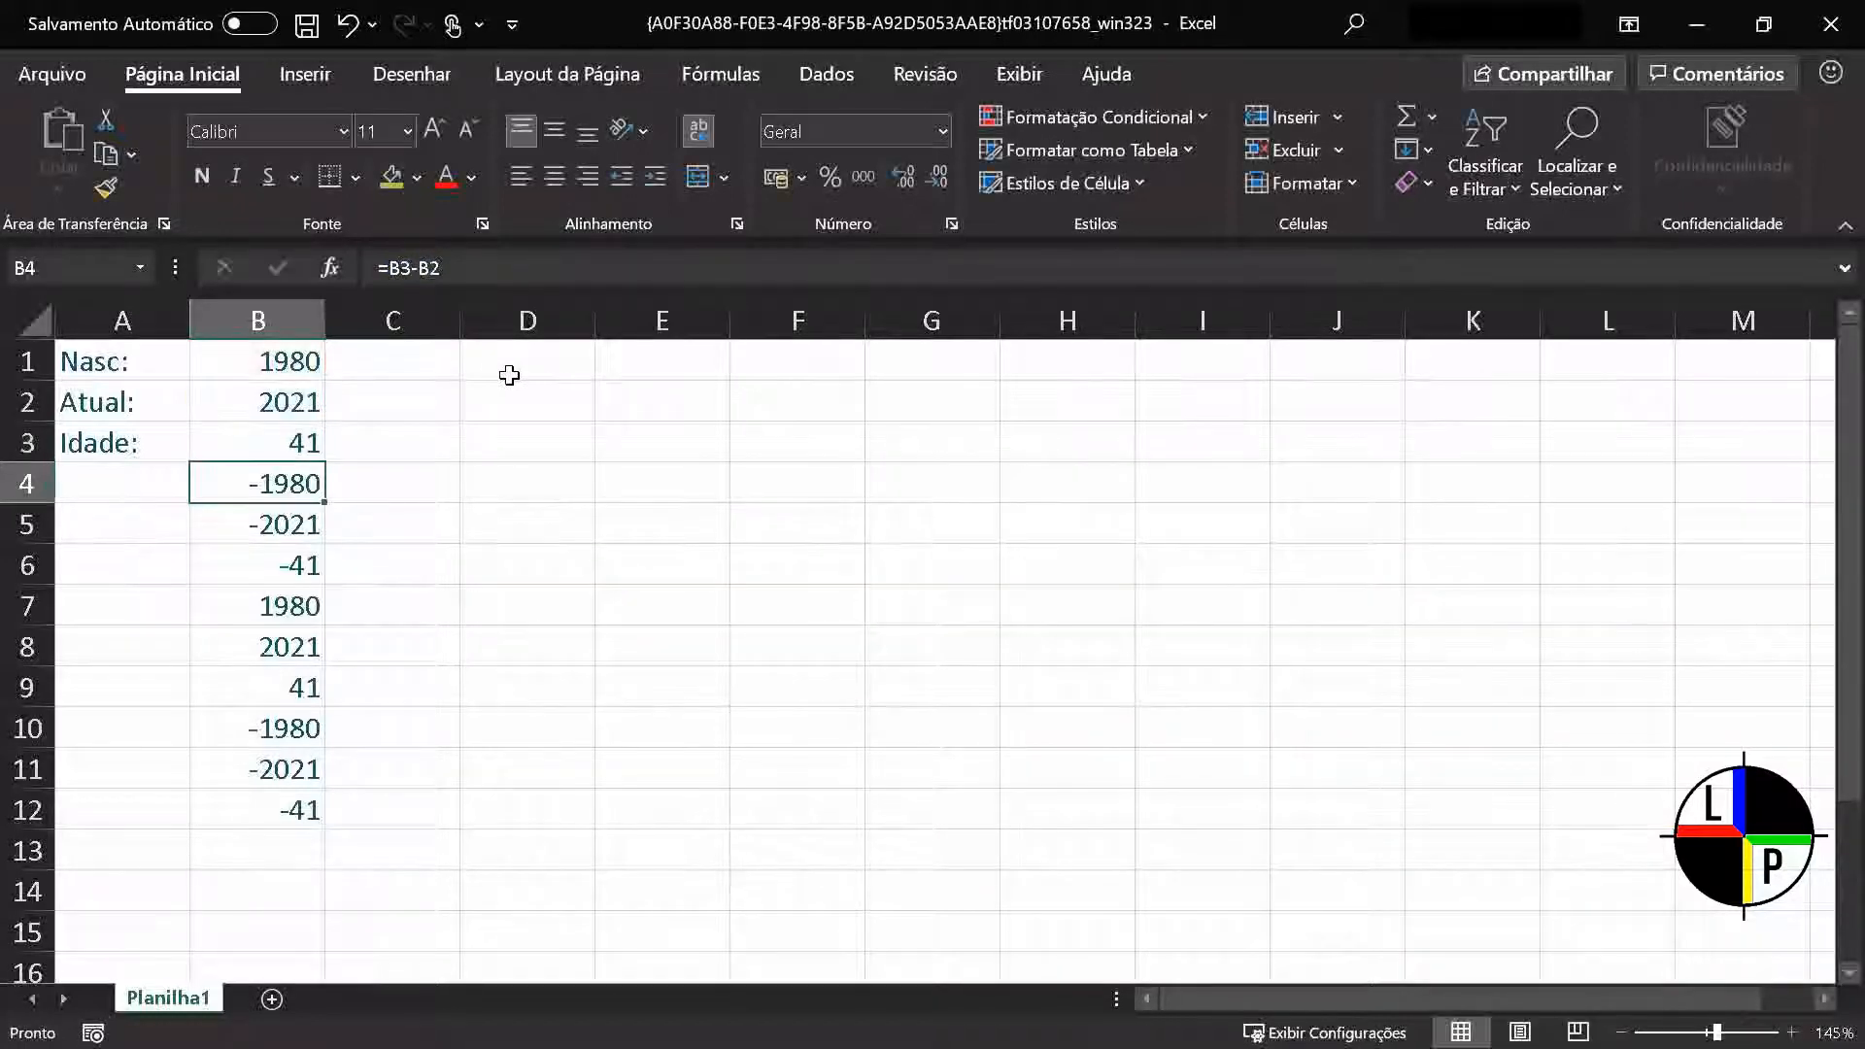
Fill the locked Idade formula from B3 down to B12
left_click(259, 445)
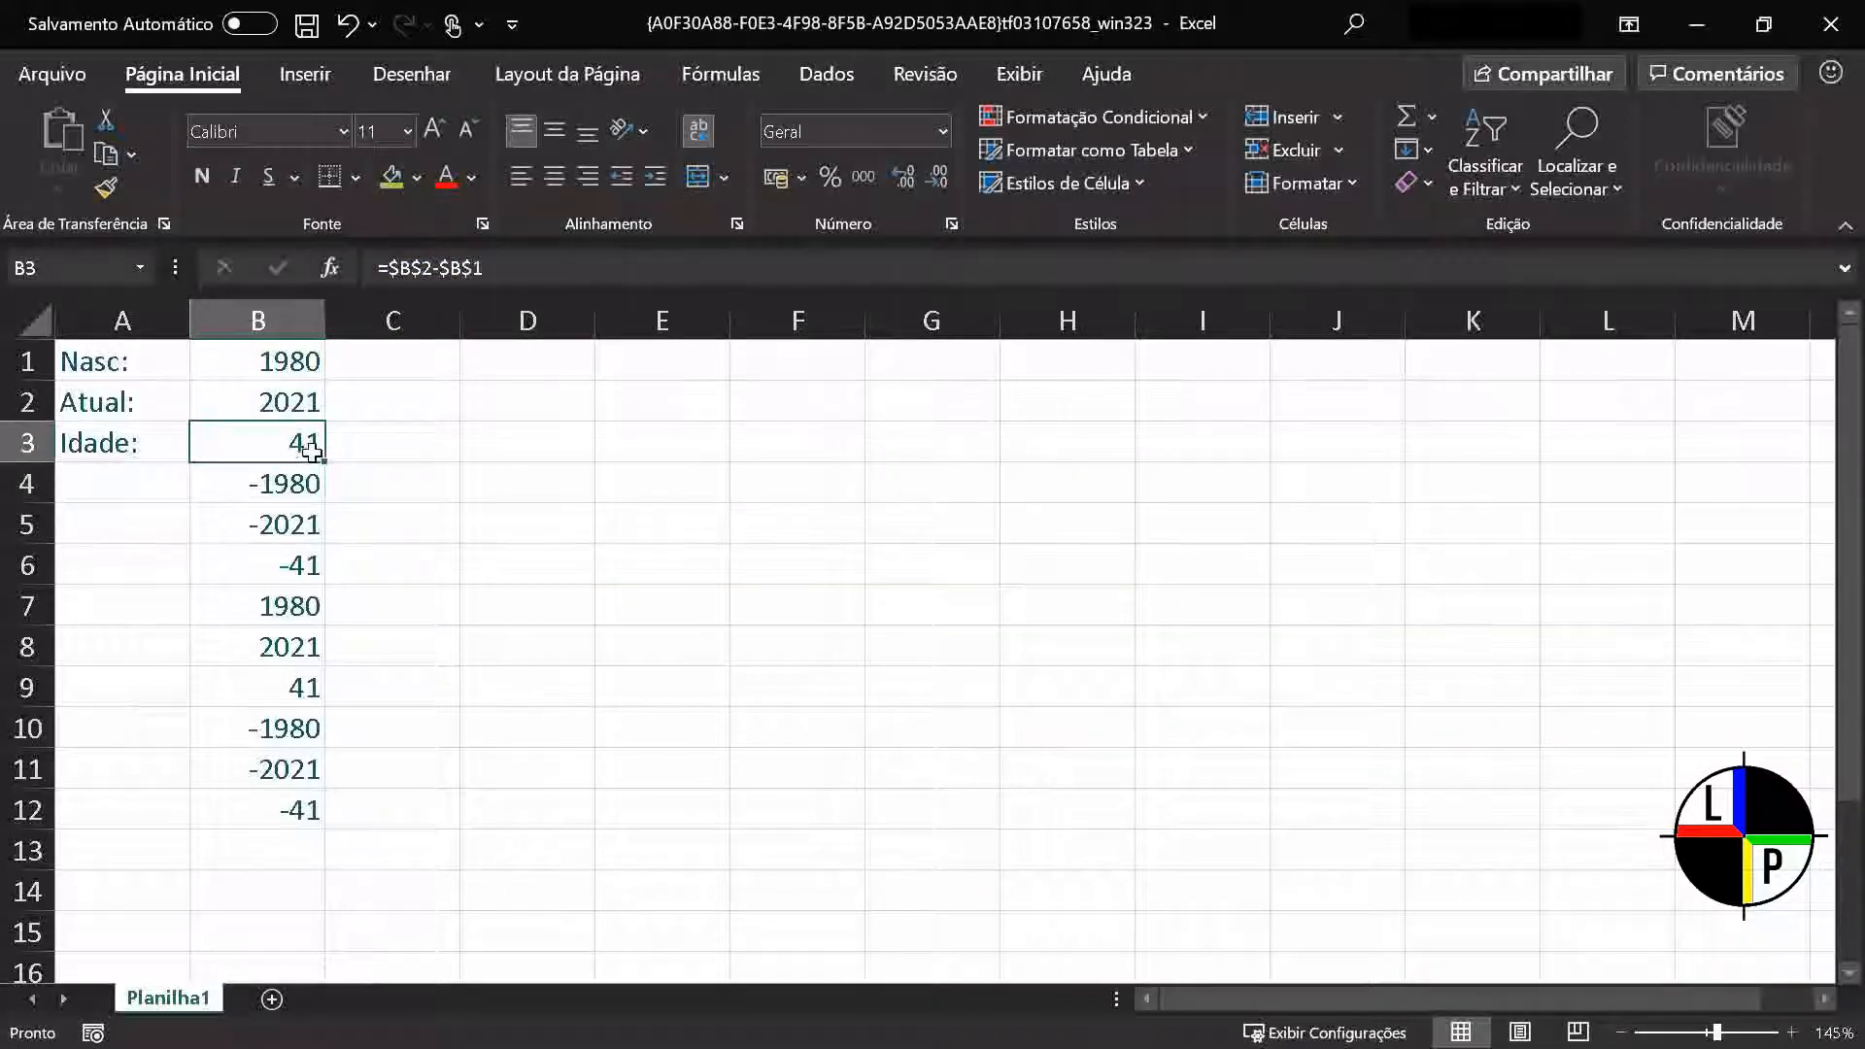
left_click_drag(327, 457, 325, 818)
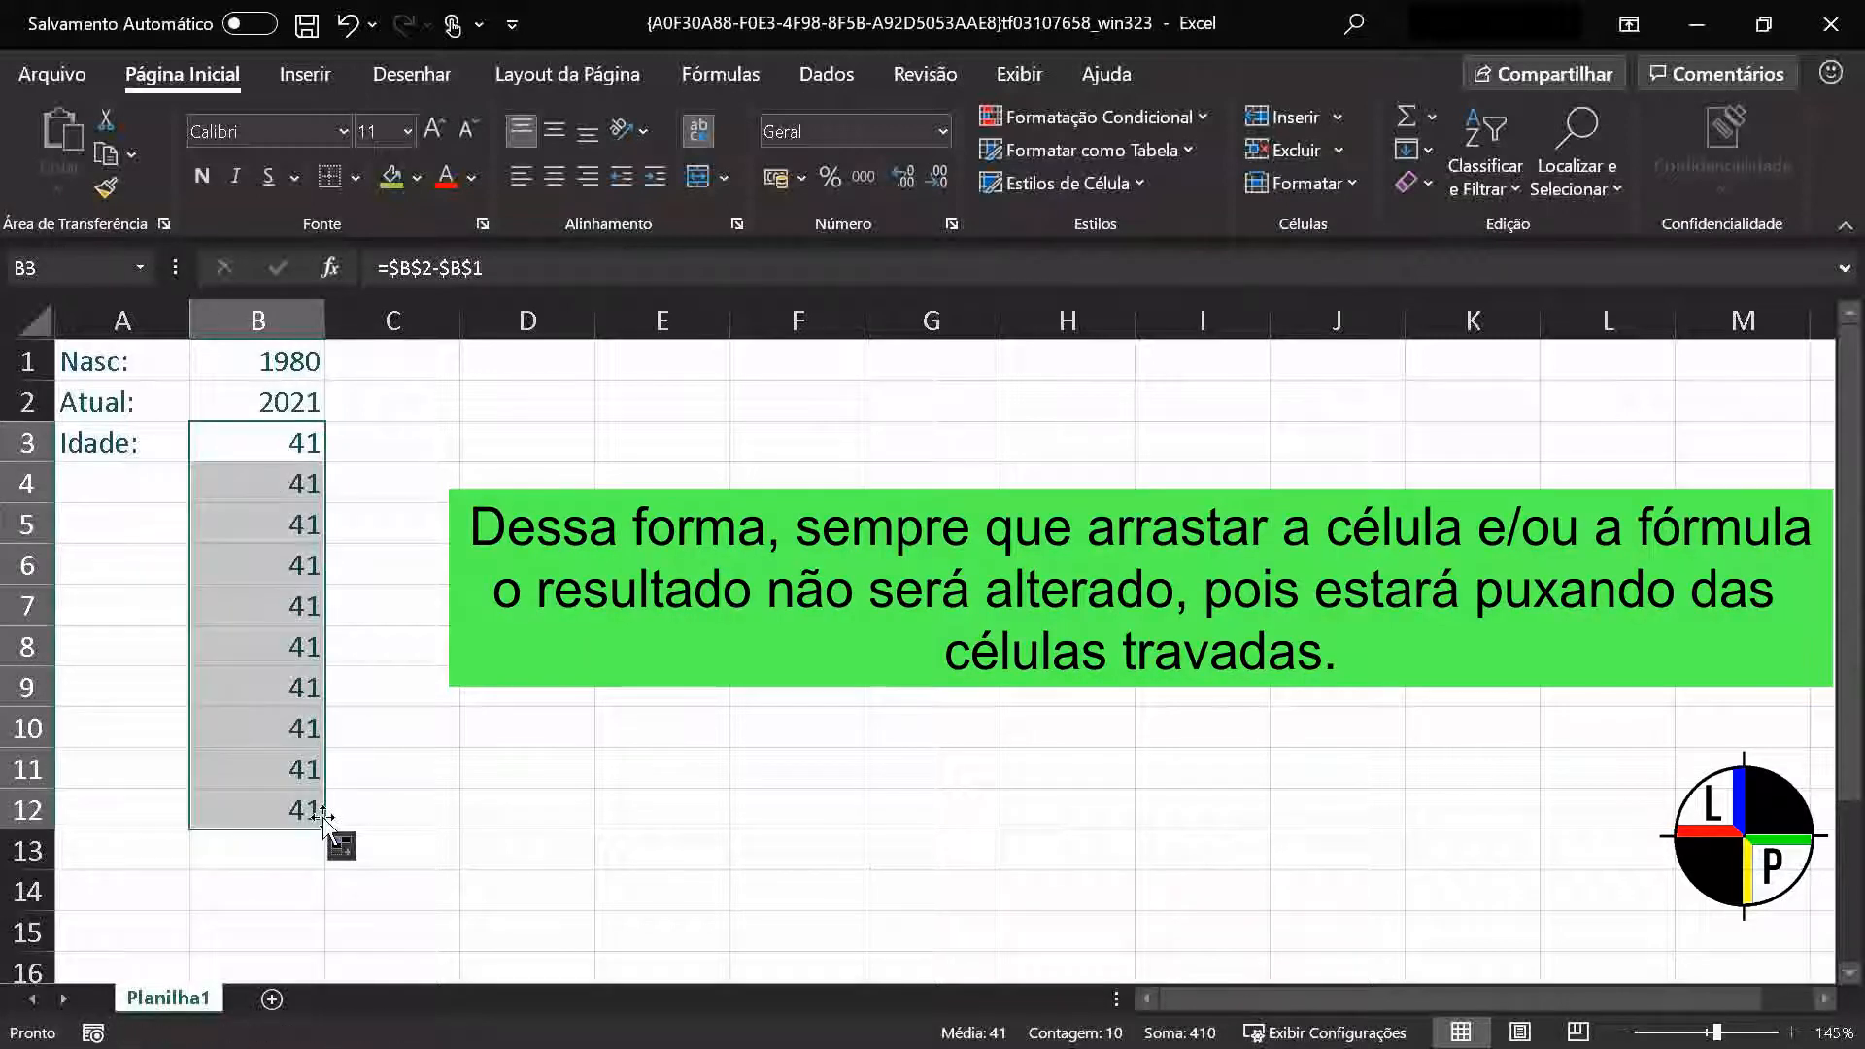
left_click(370, 589)
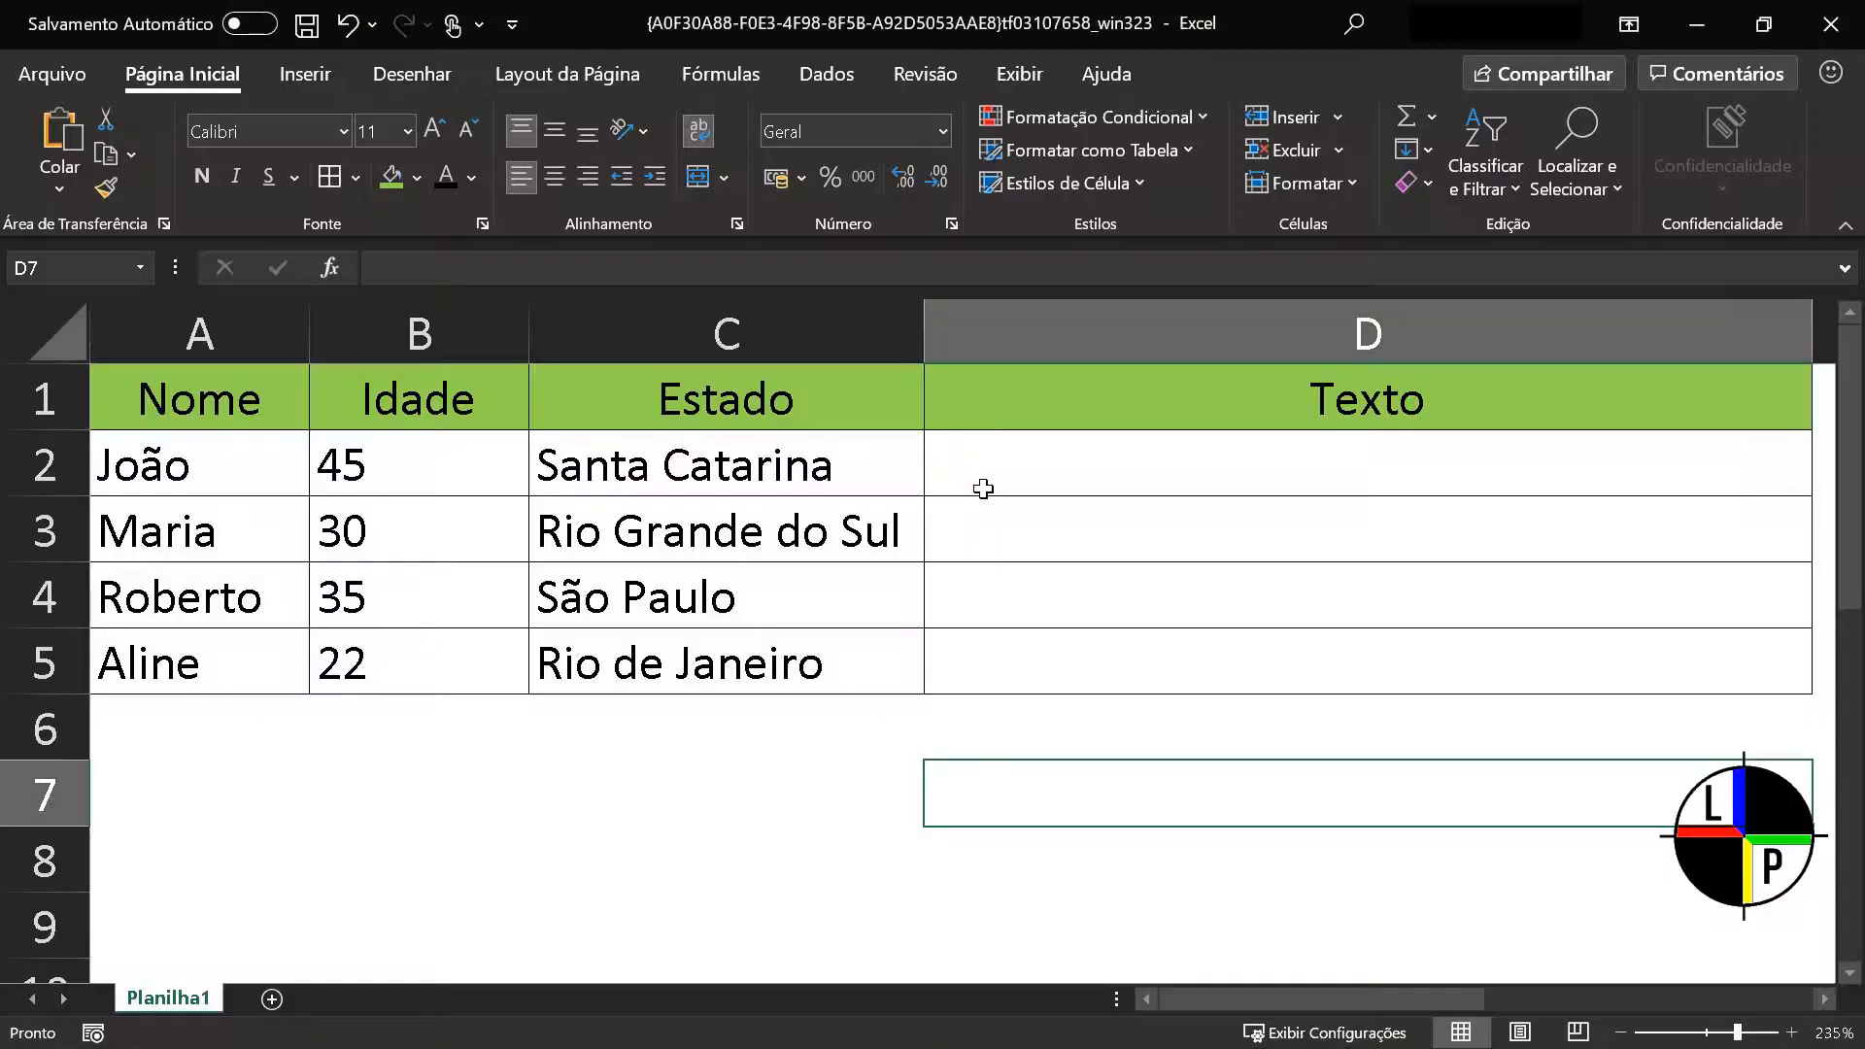
Combine name, age and state in D2 with =A2&", "&B2&" - "&C2, and fill the formula down to D5
left_click(994, 470)
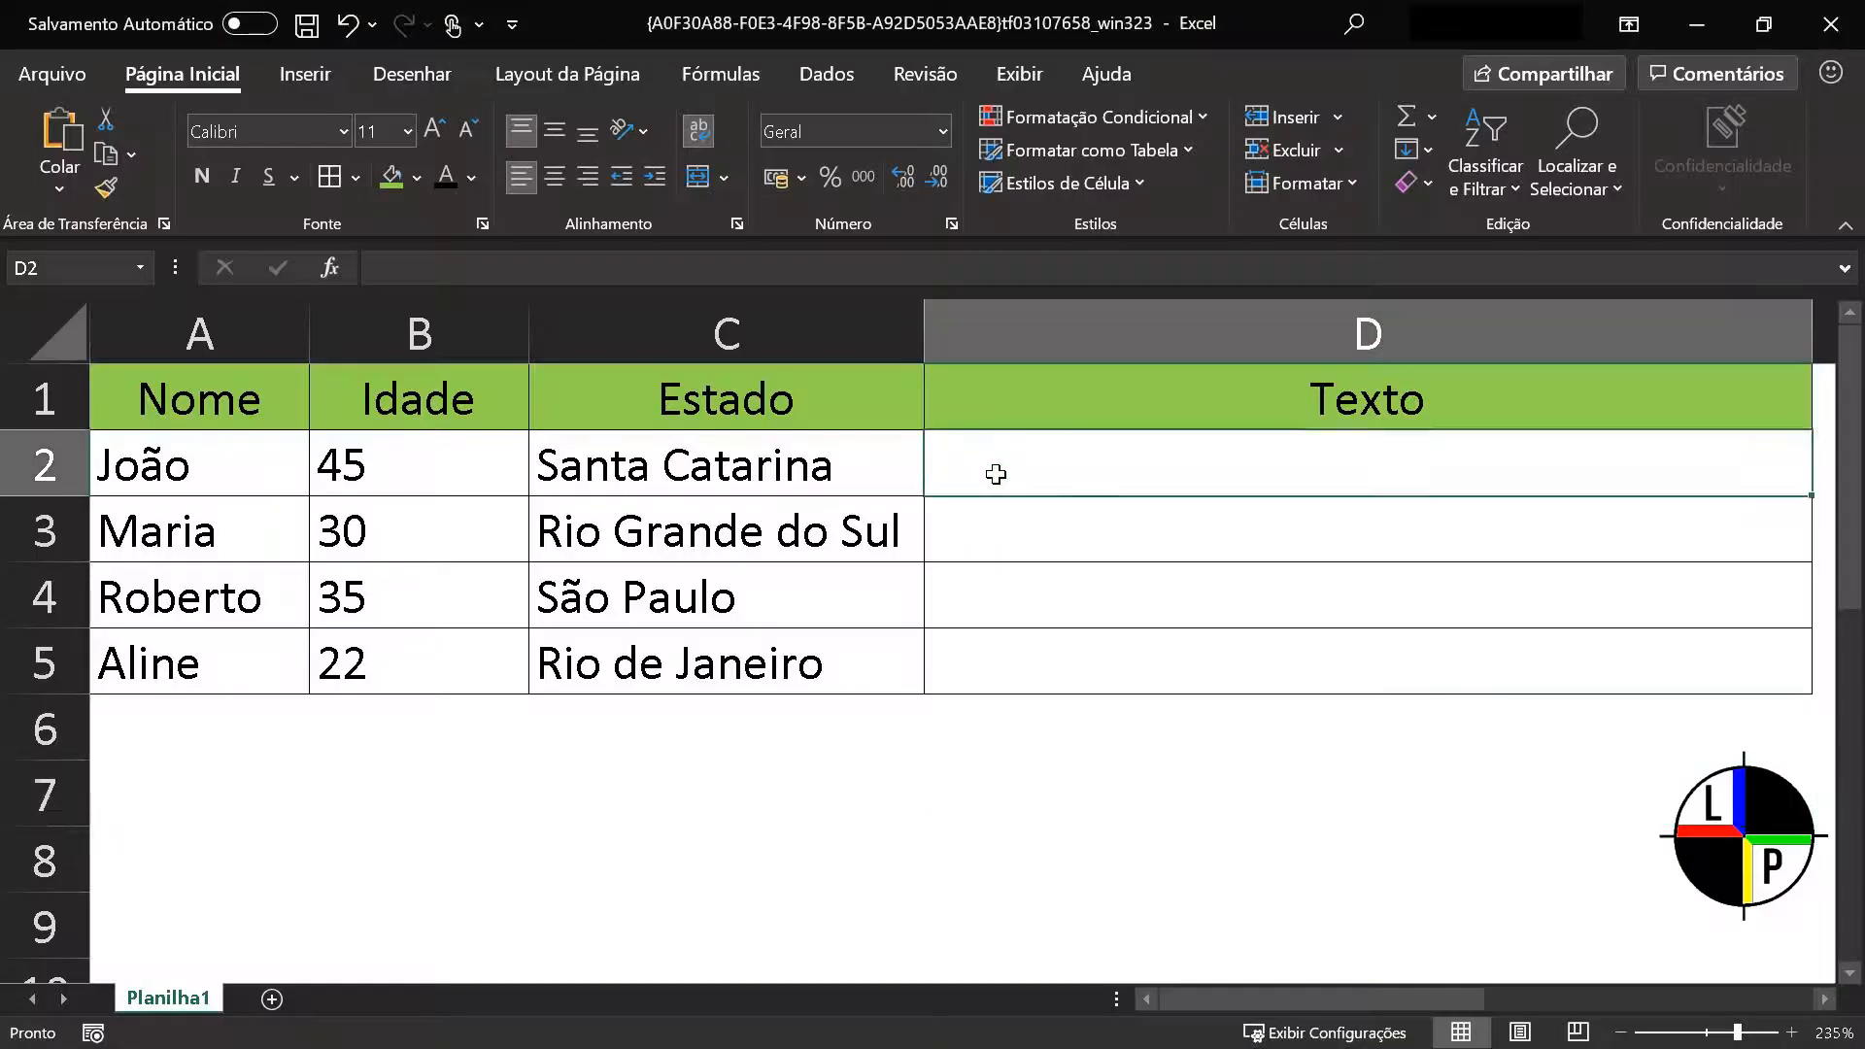
left_click(916, 274)
type("=")
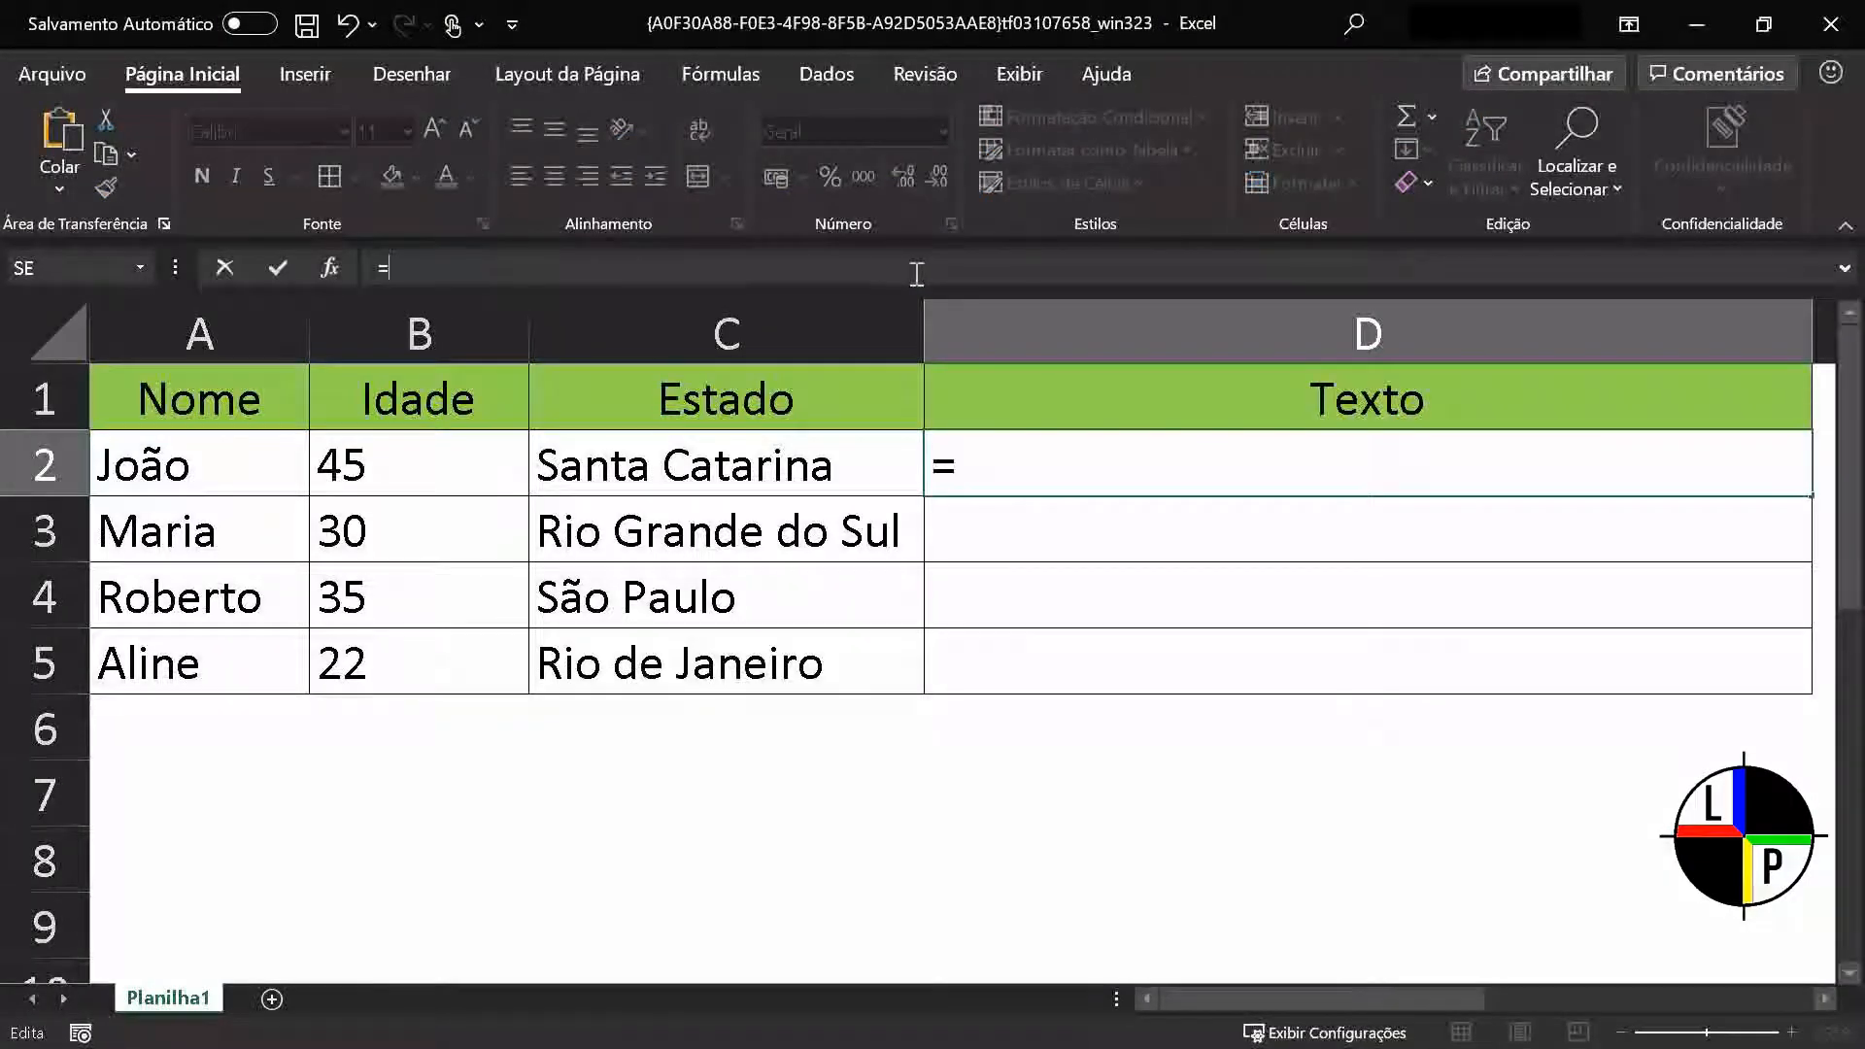
left_click(237, 481)
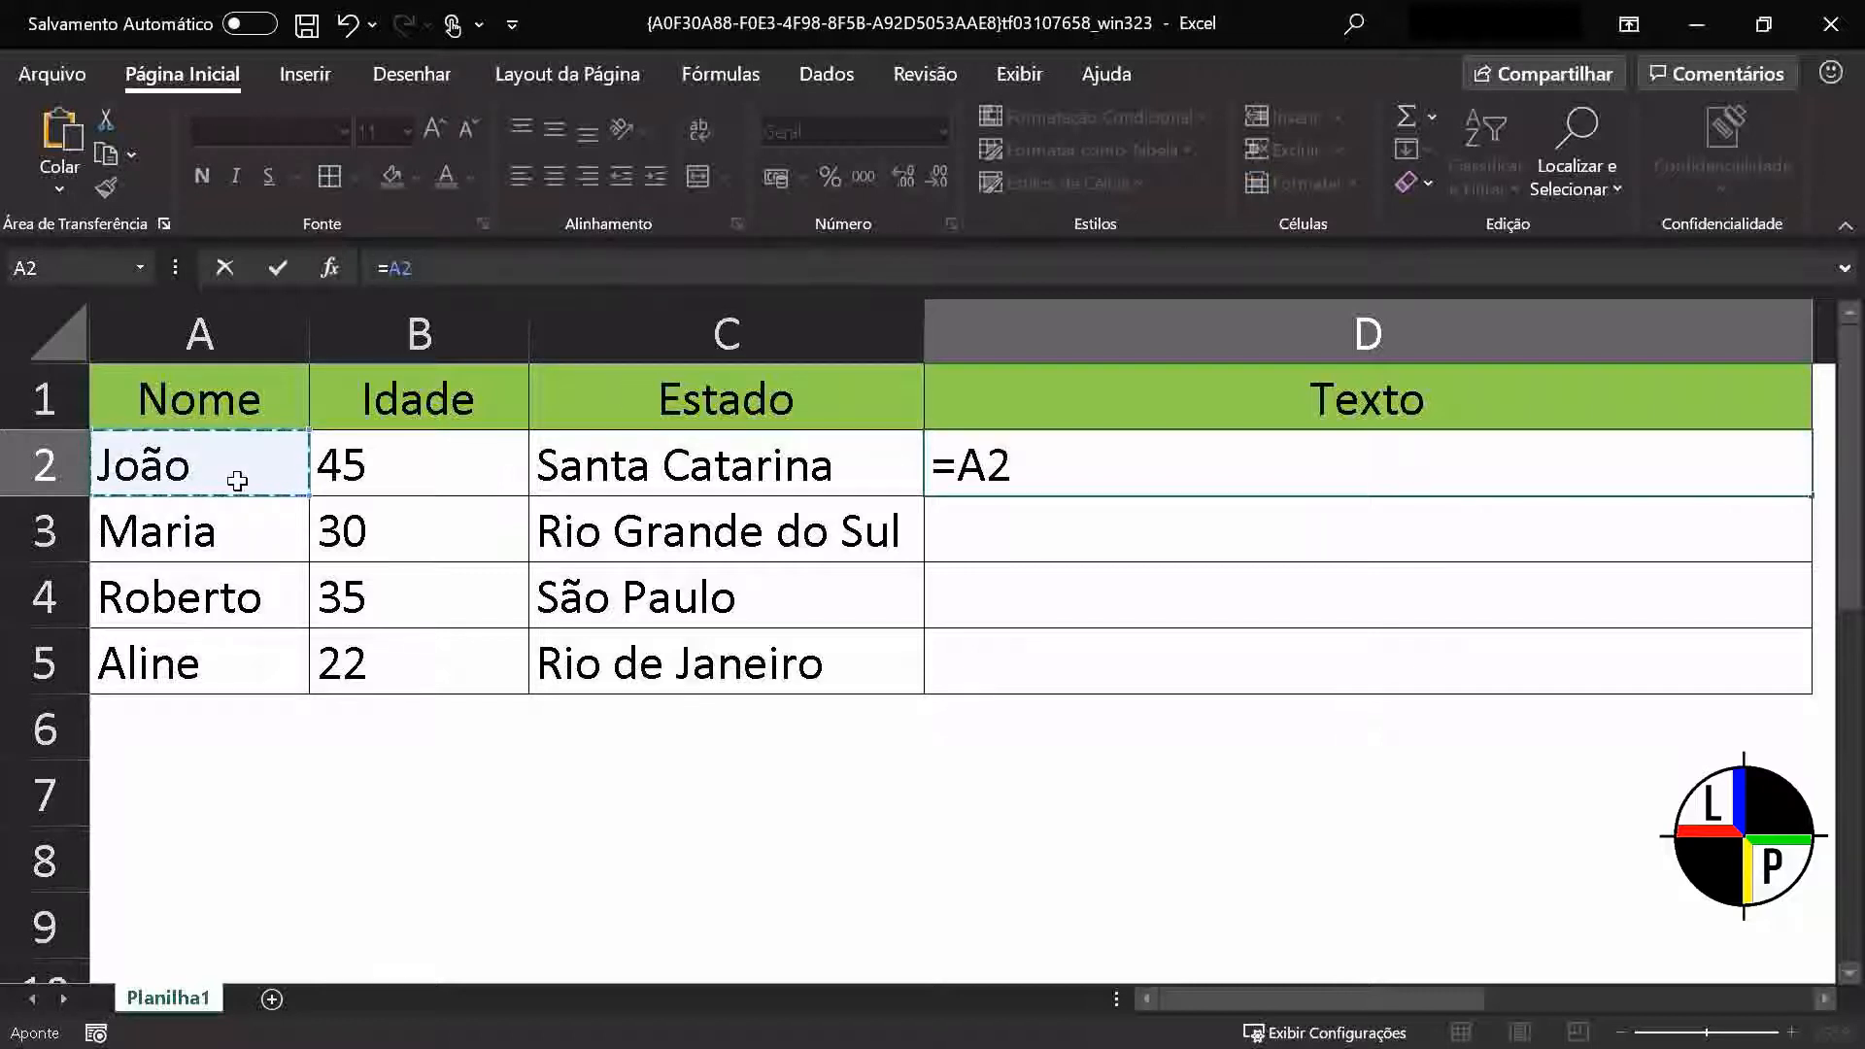
type("&\",")
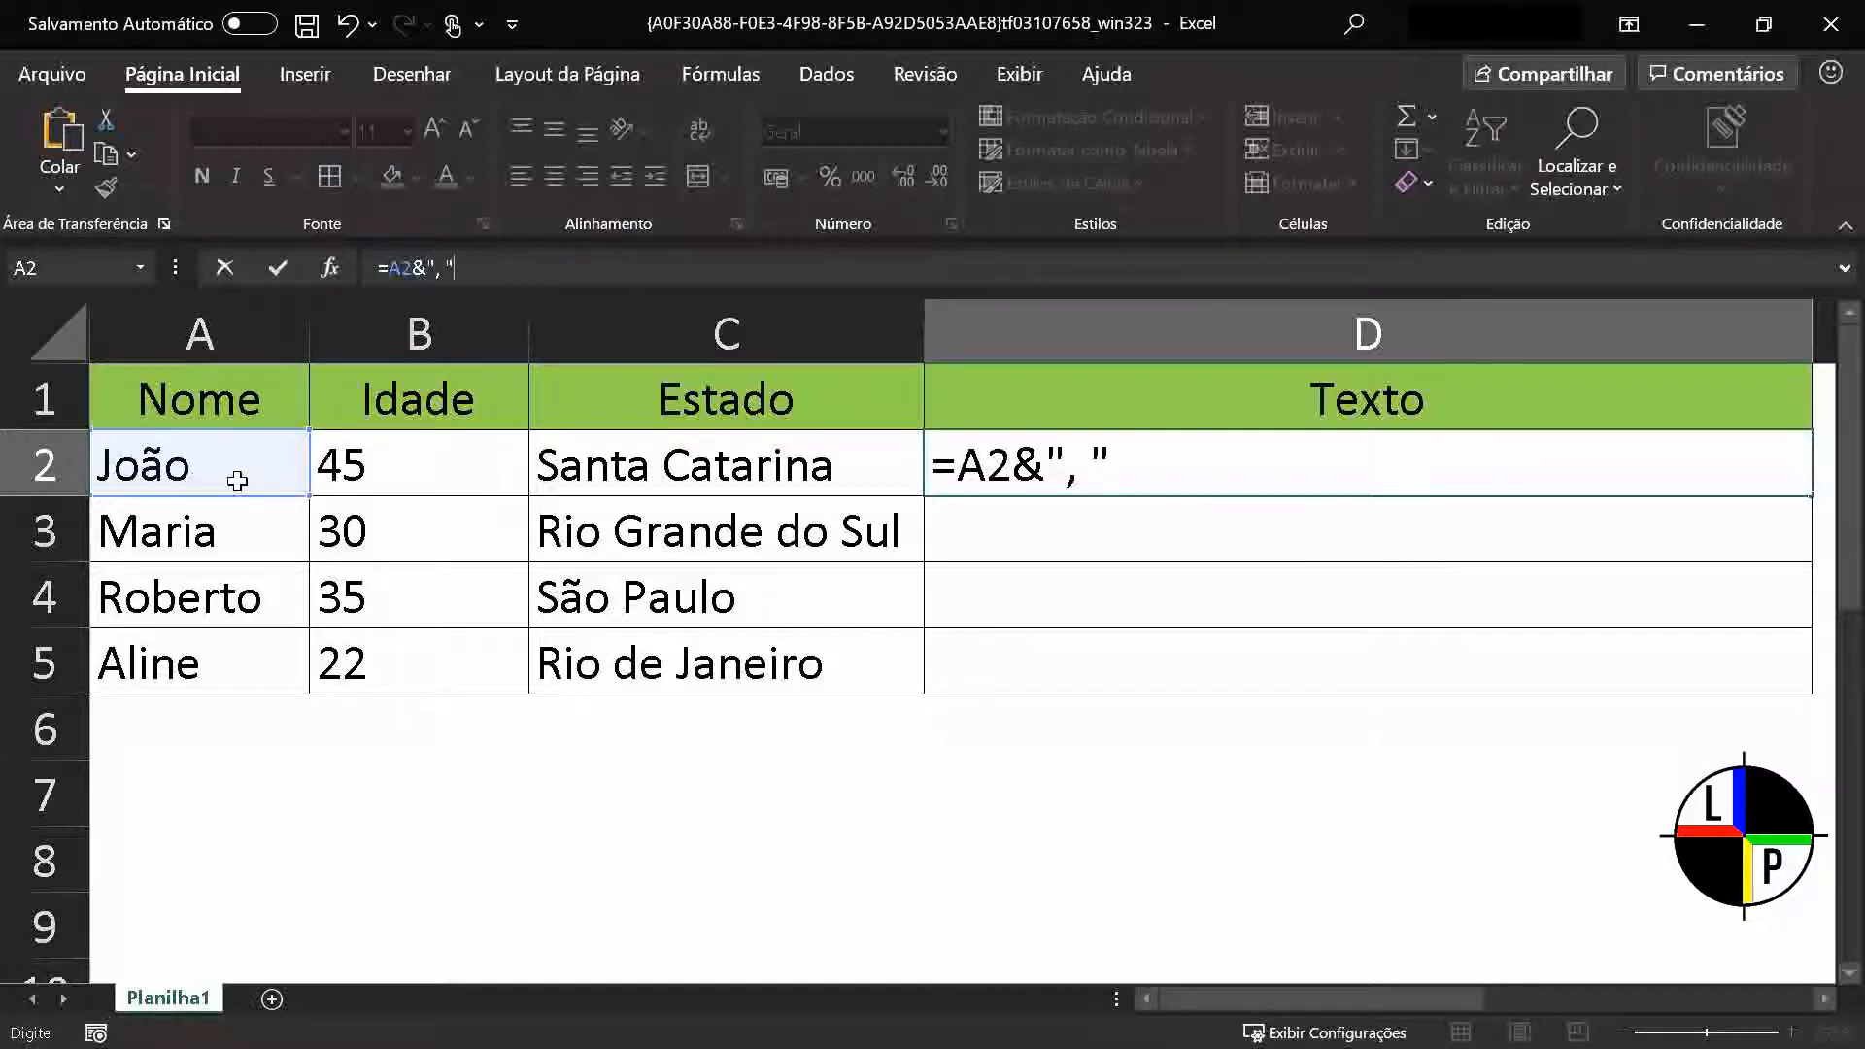
type("\"&")
left_click(395, 467)
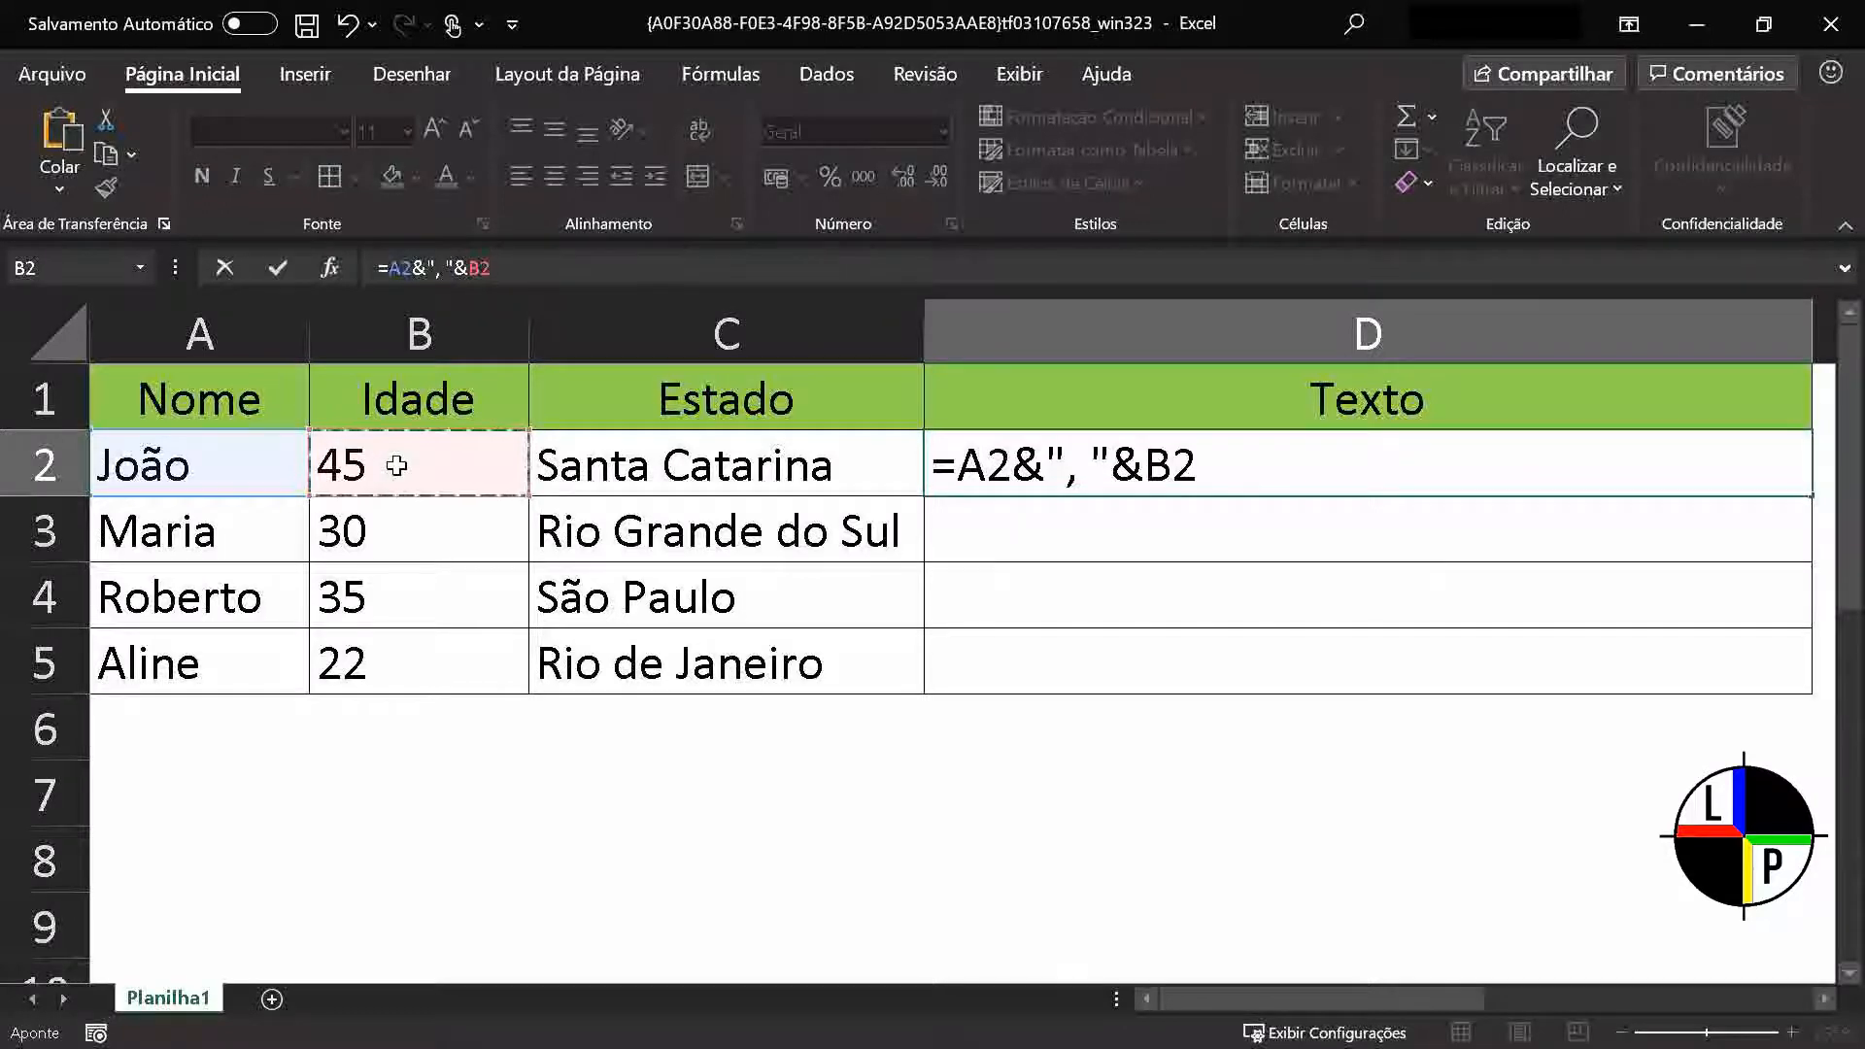
type("&\" - ")
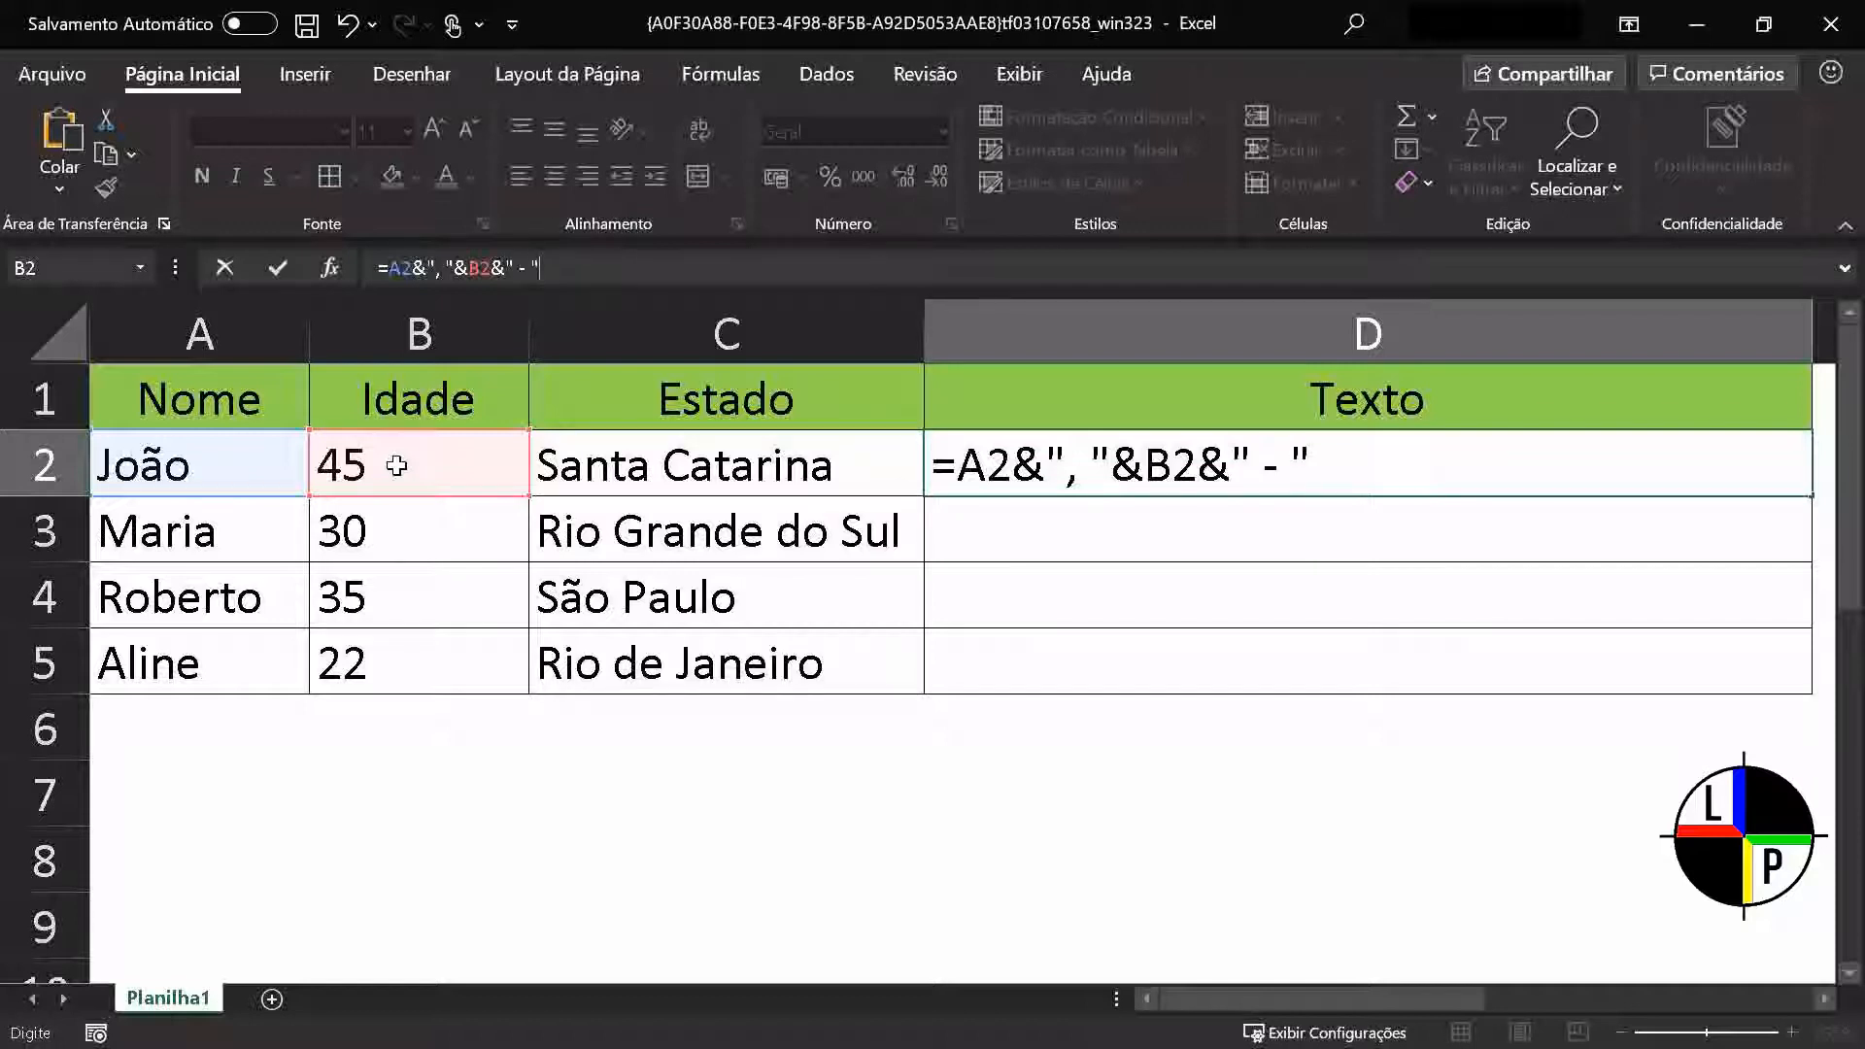
type("\"&")
left_click(622, 468)
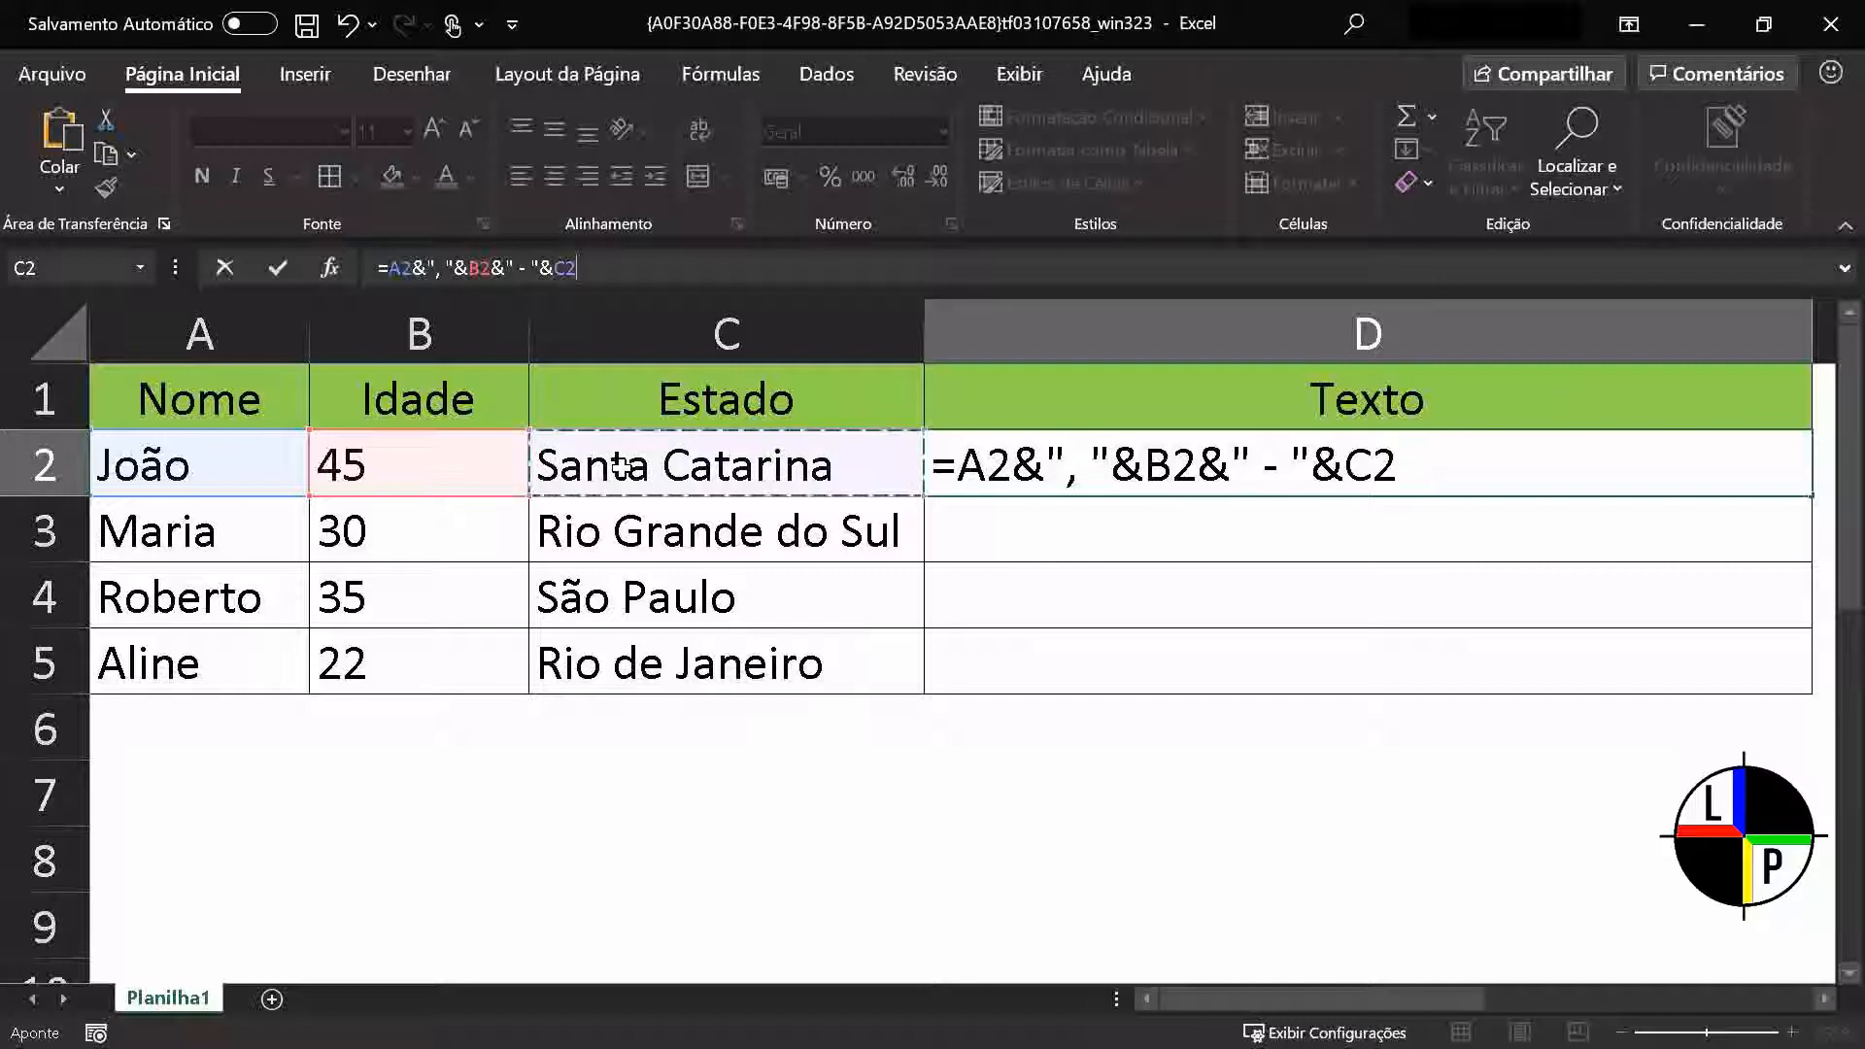
key("Return")
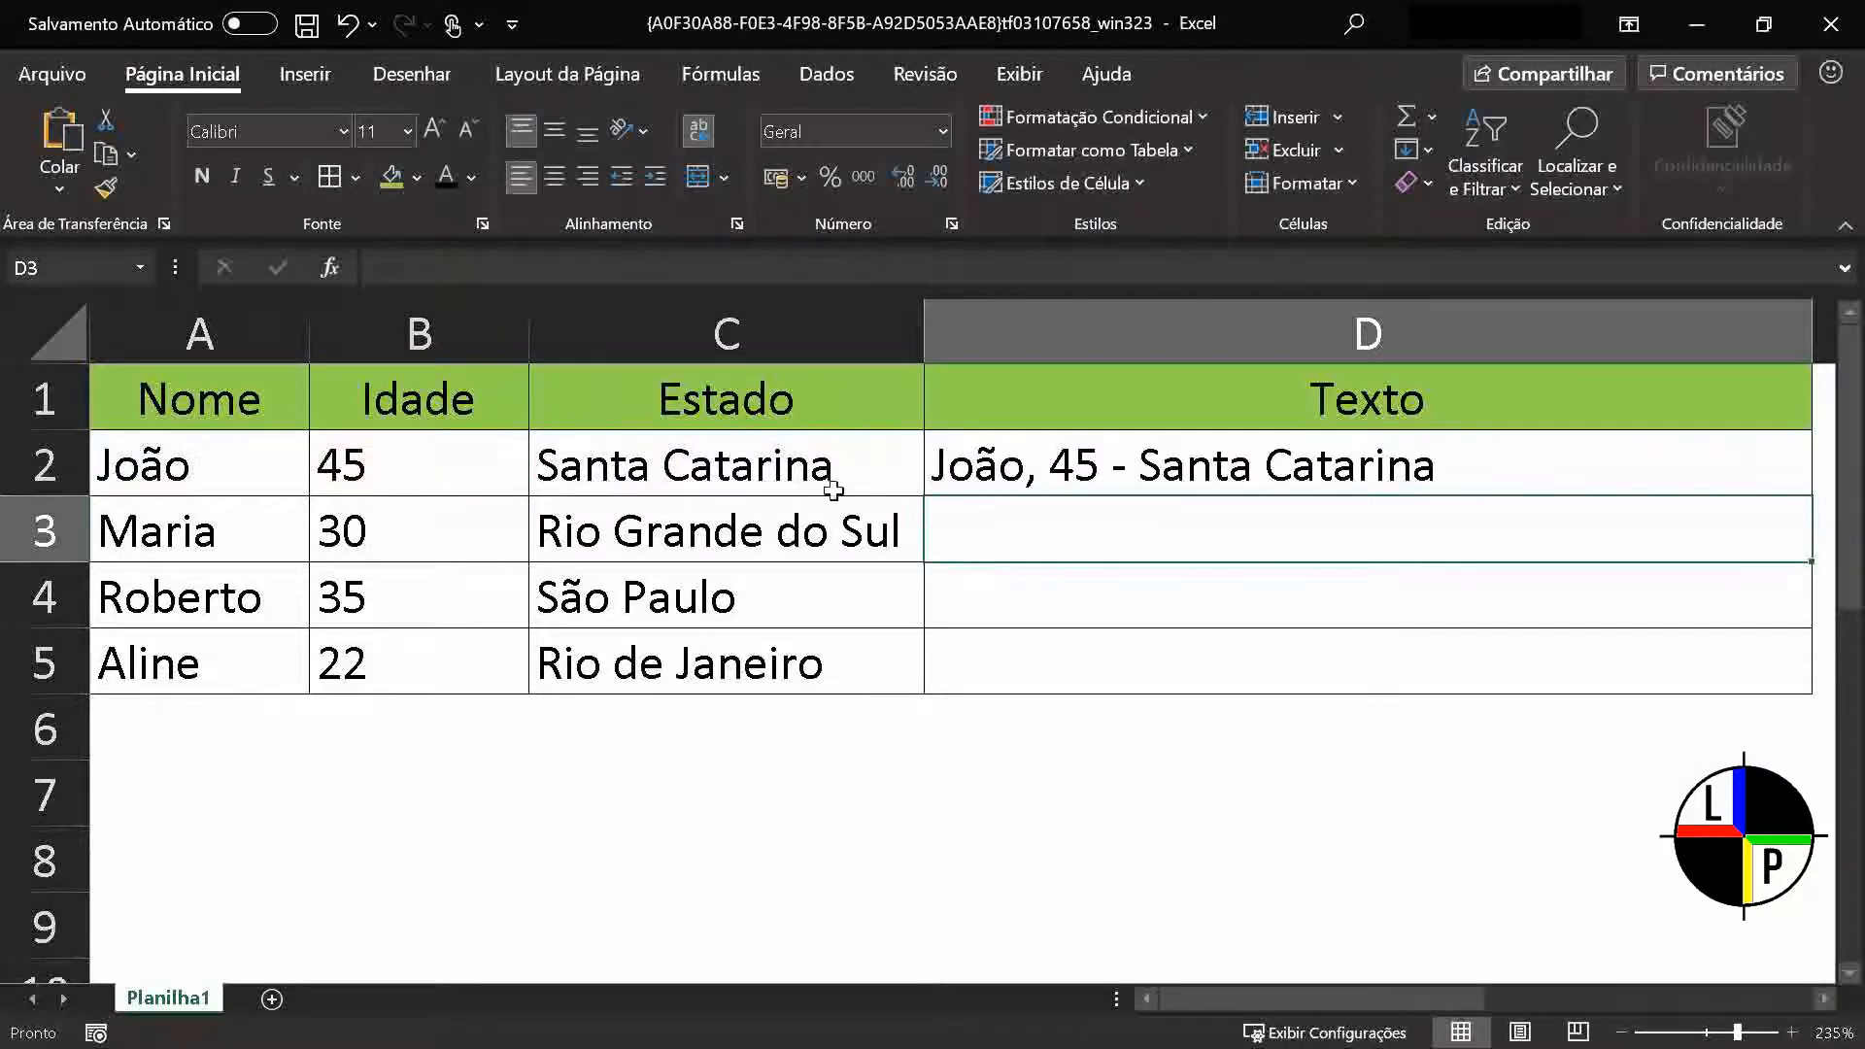
left_click(1549, 454)
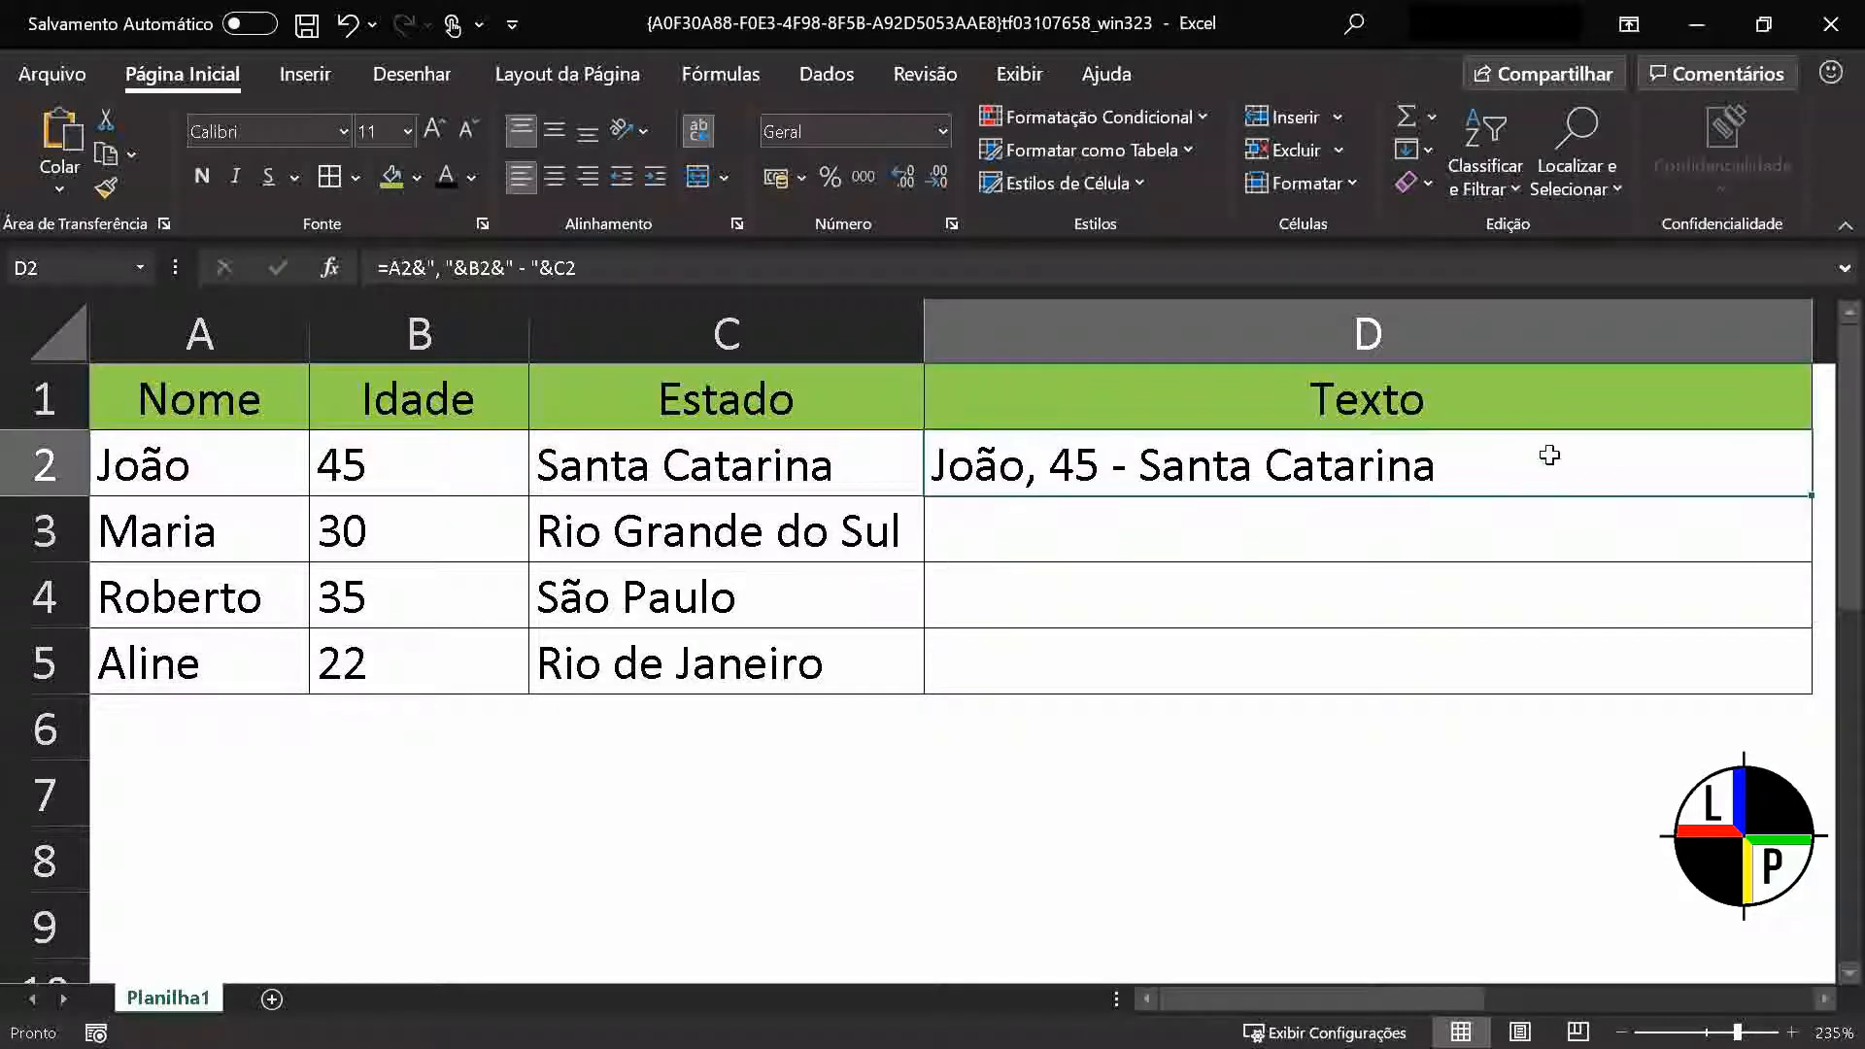
left_click_drag(1811, 496, 1815, 685)
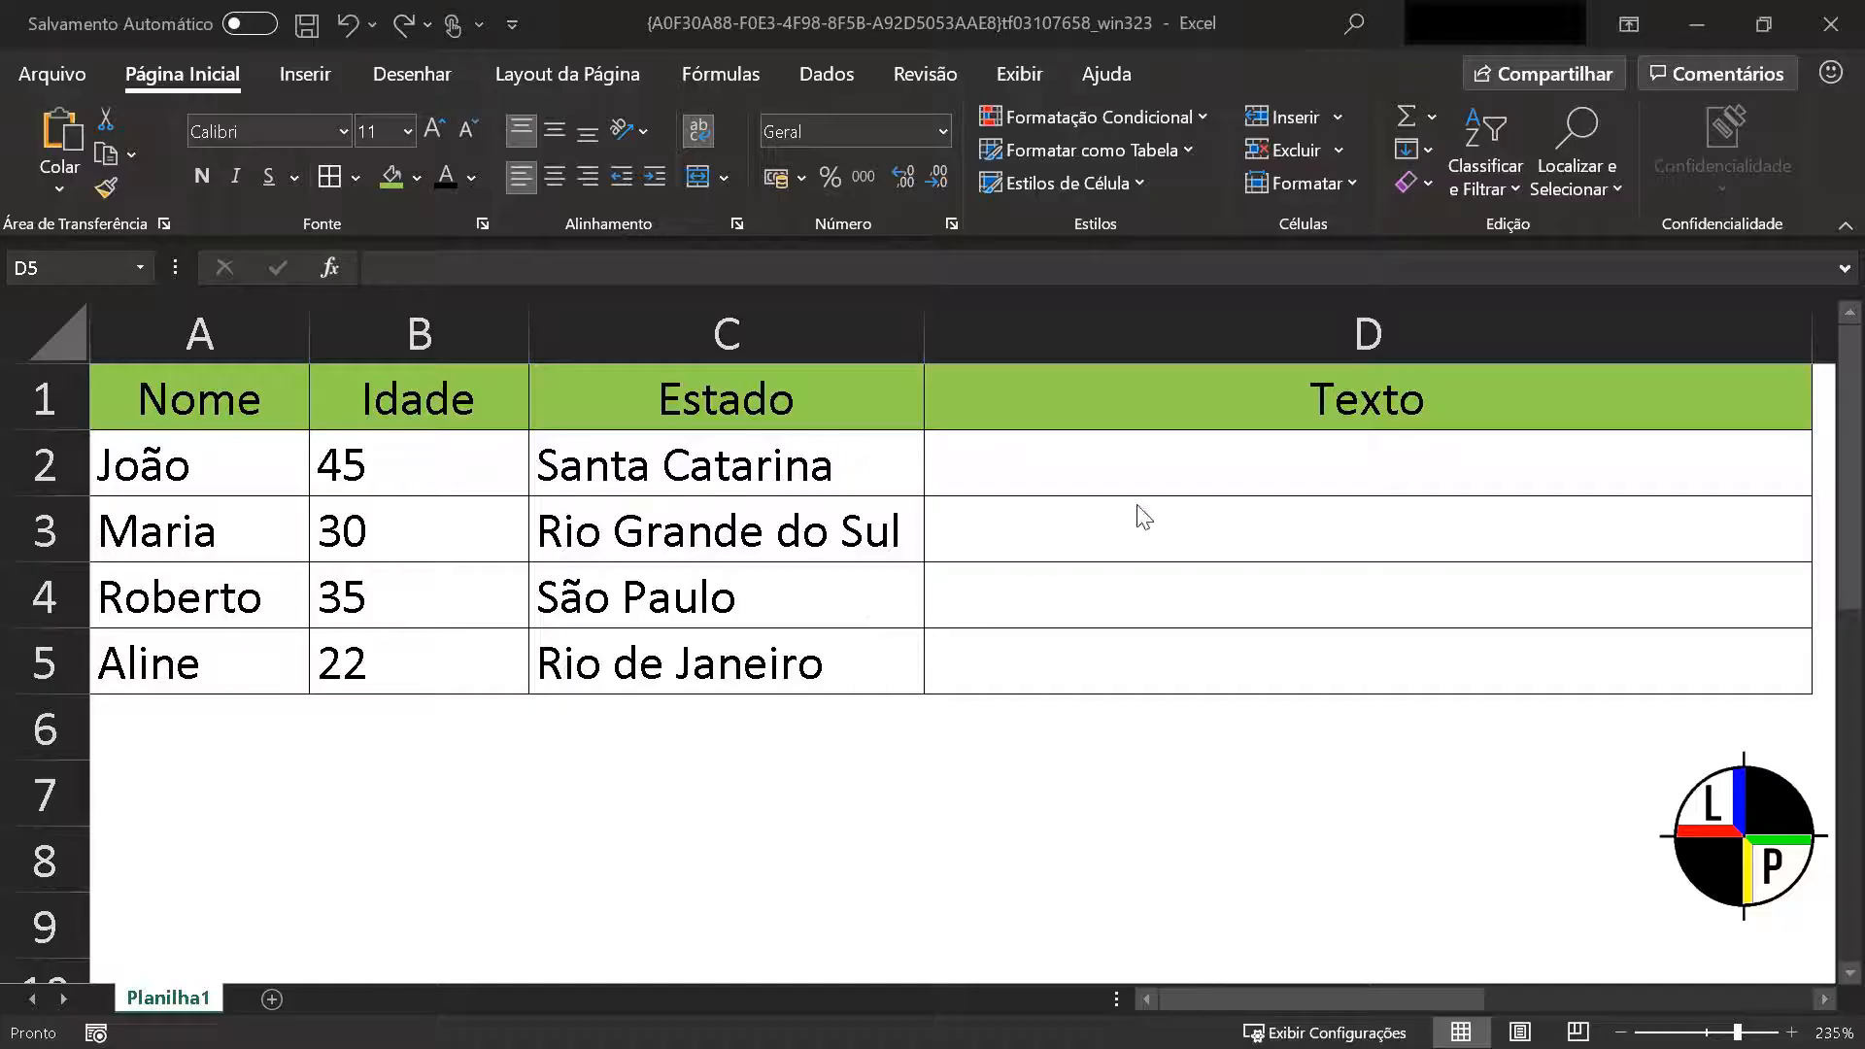
Convert the name to uppercase in D2 with =MAIÚSCULA(A2), and fill the formula down to D5
left_click(1124, 462)
type("=")
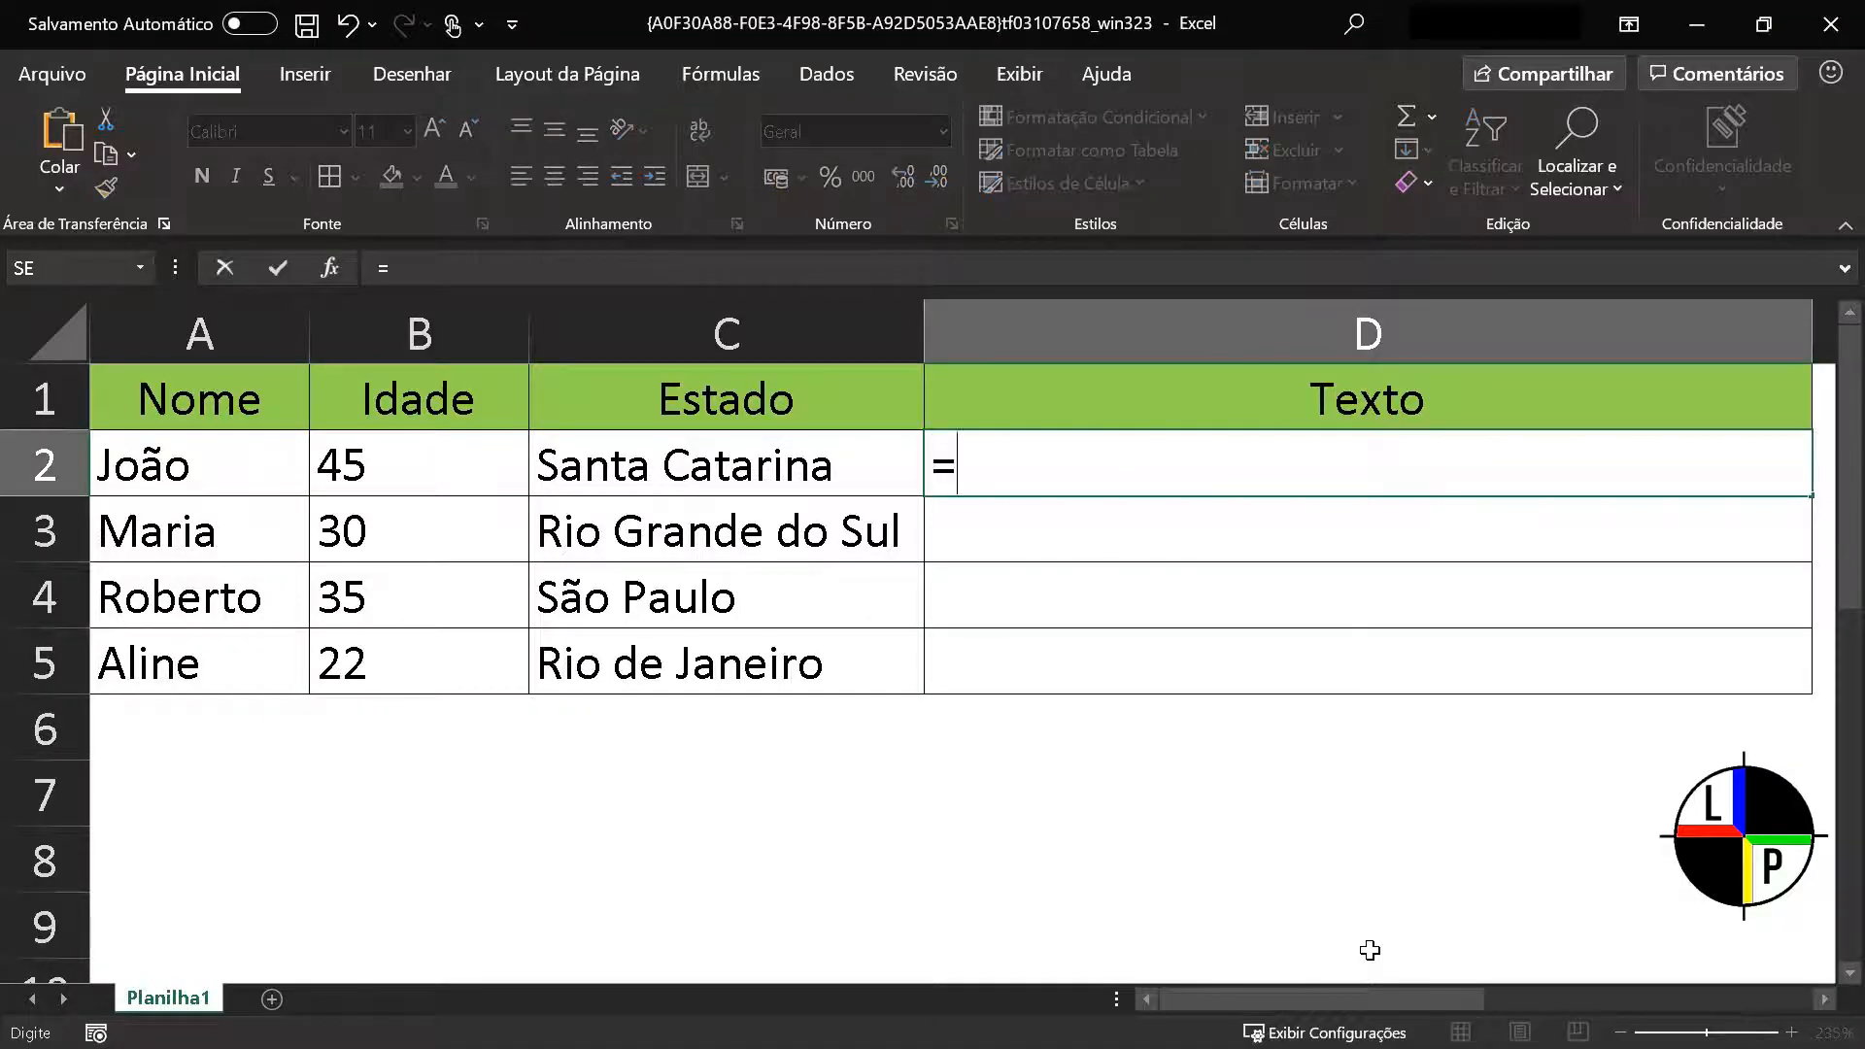
type("MAIÚSC")
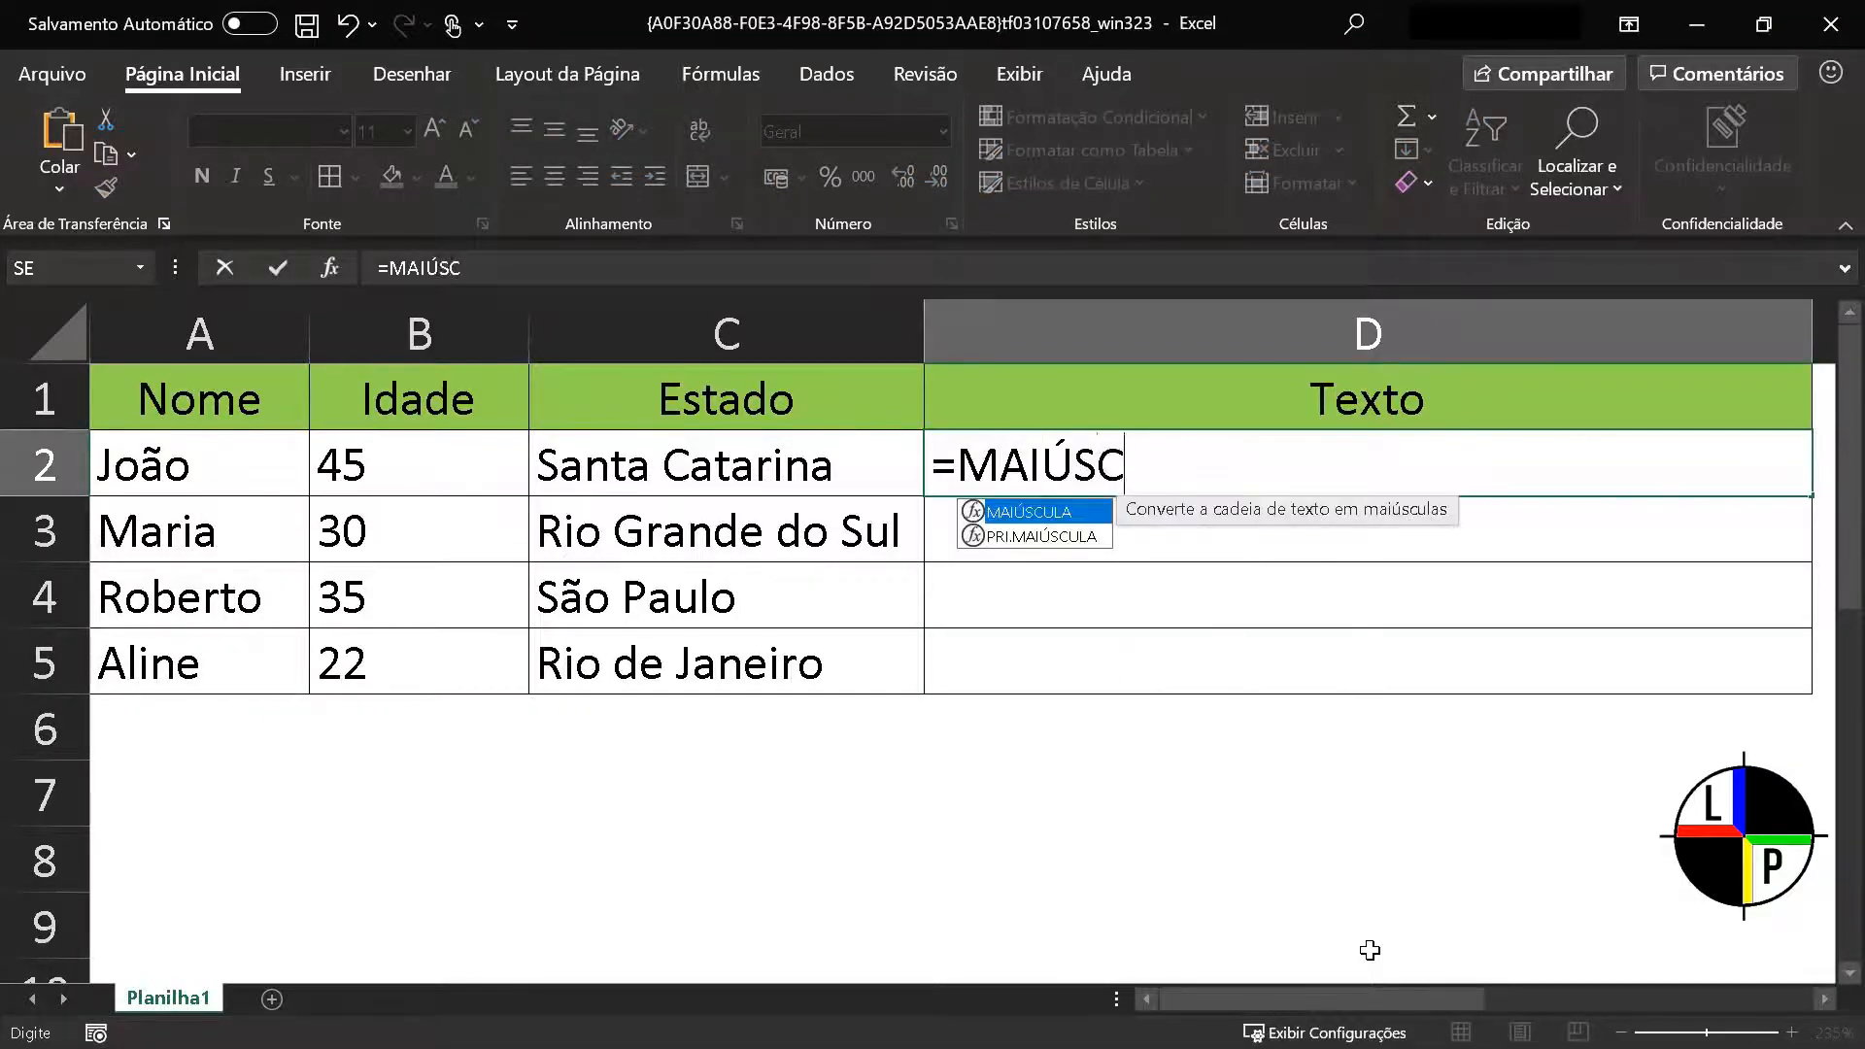
type("ULA(A2)")
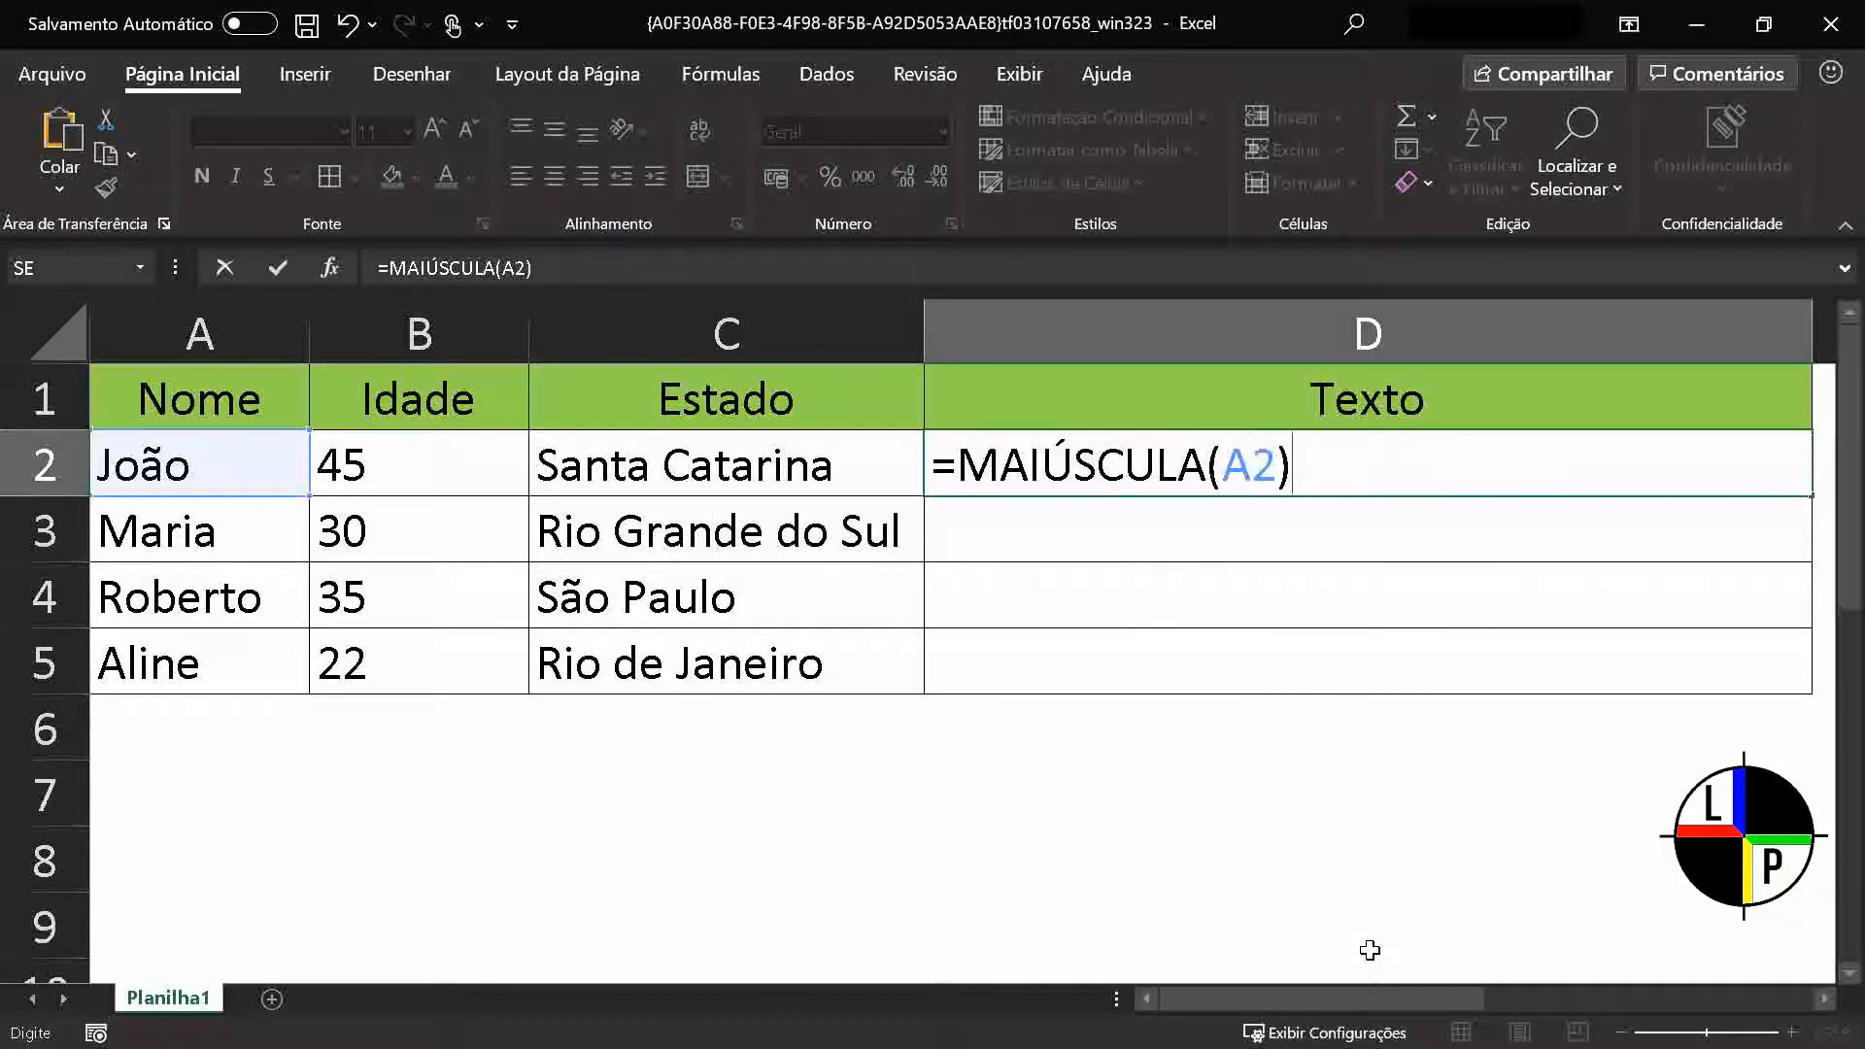
key("Return")
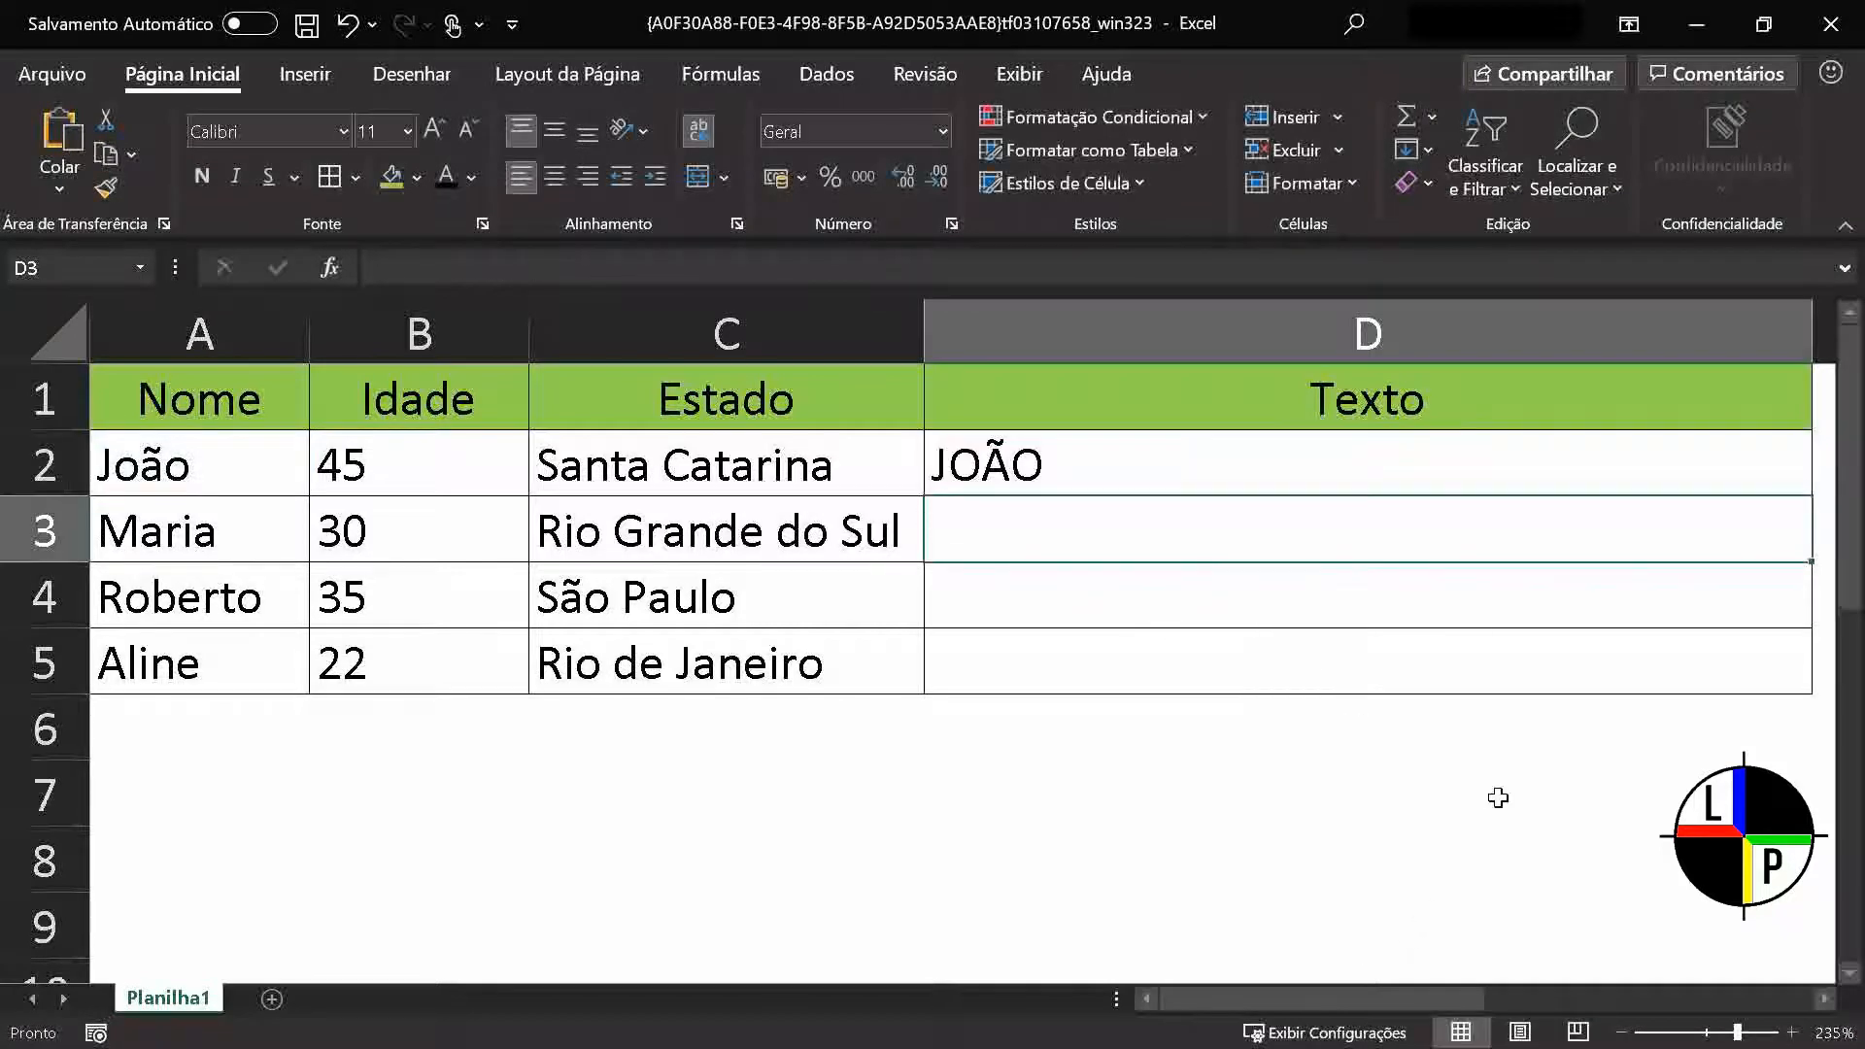
left_click(1799, 483)
left_click_drag(1812, 499, 1812, 711)
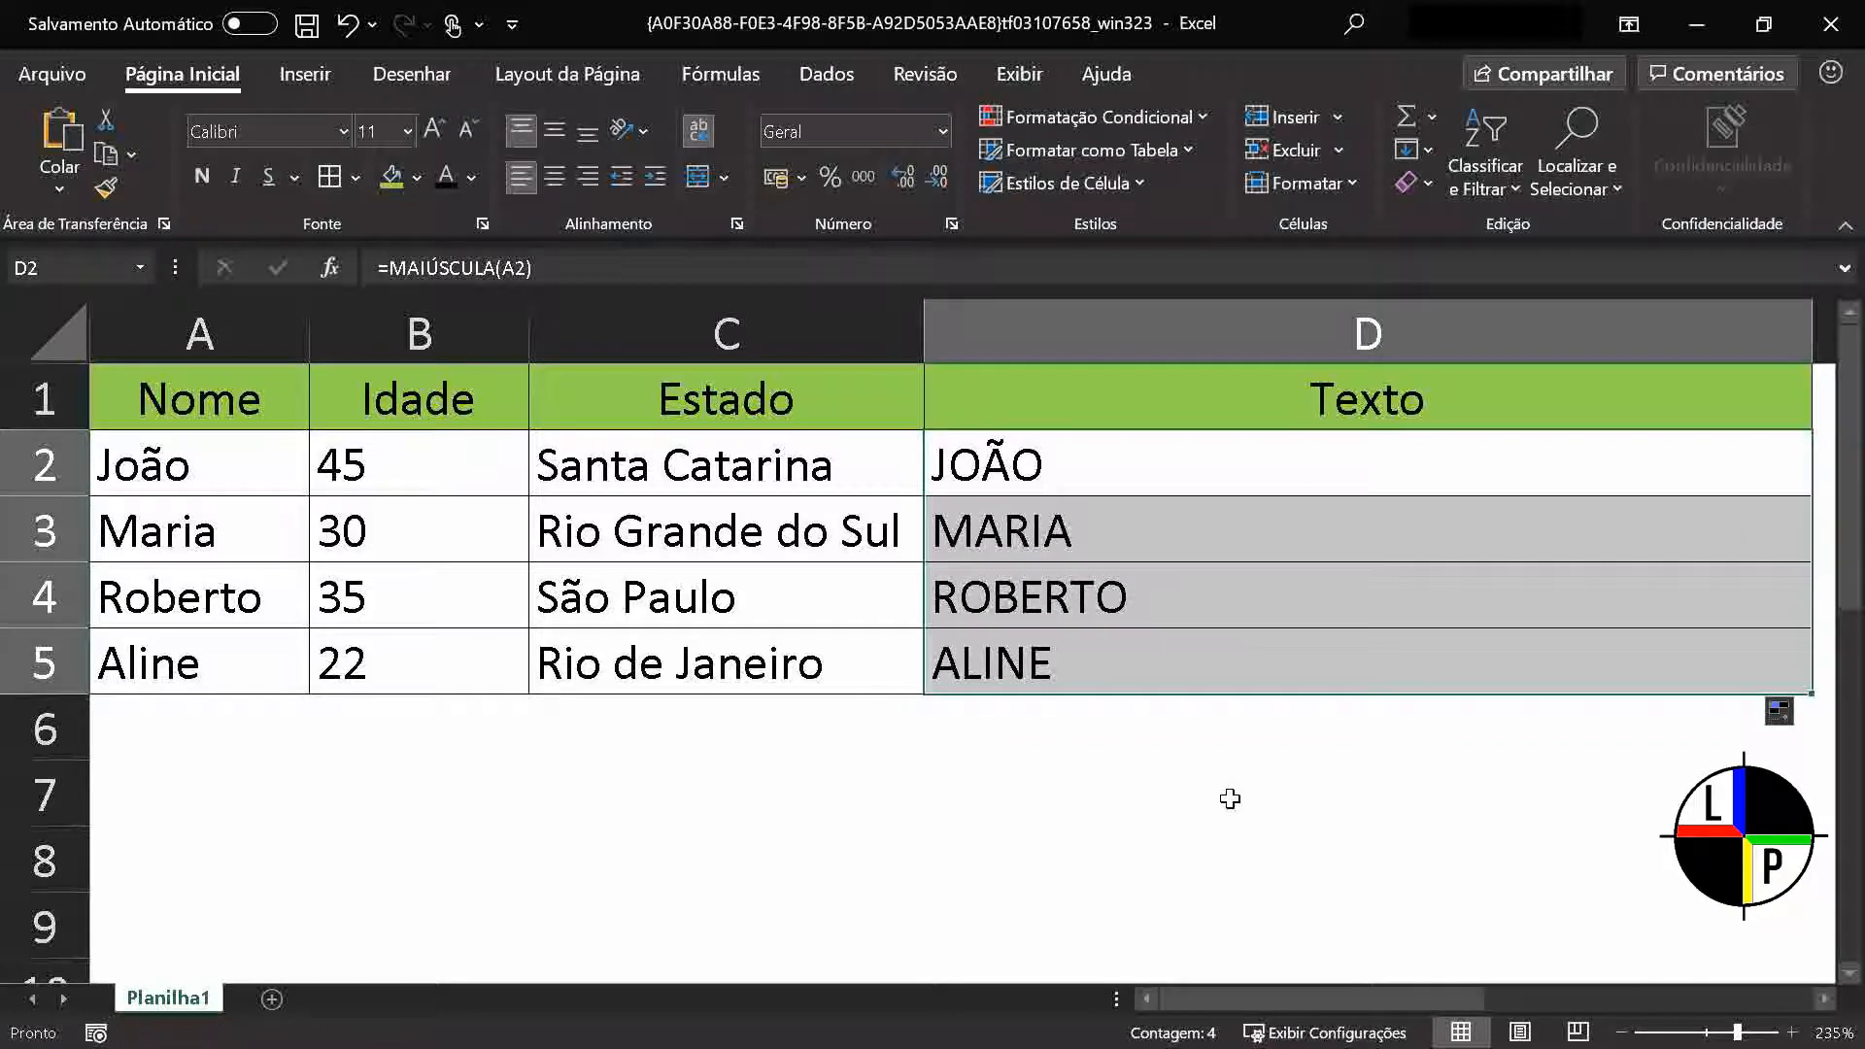
Clear the uppercase results from D2:D5 and enter =MINÚSCULA(A2) in D2 to convert the name to lowercase
key("Delete")
left_click(1133, 458)
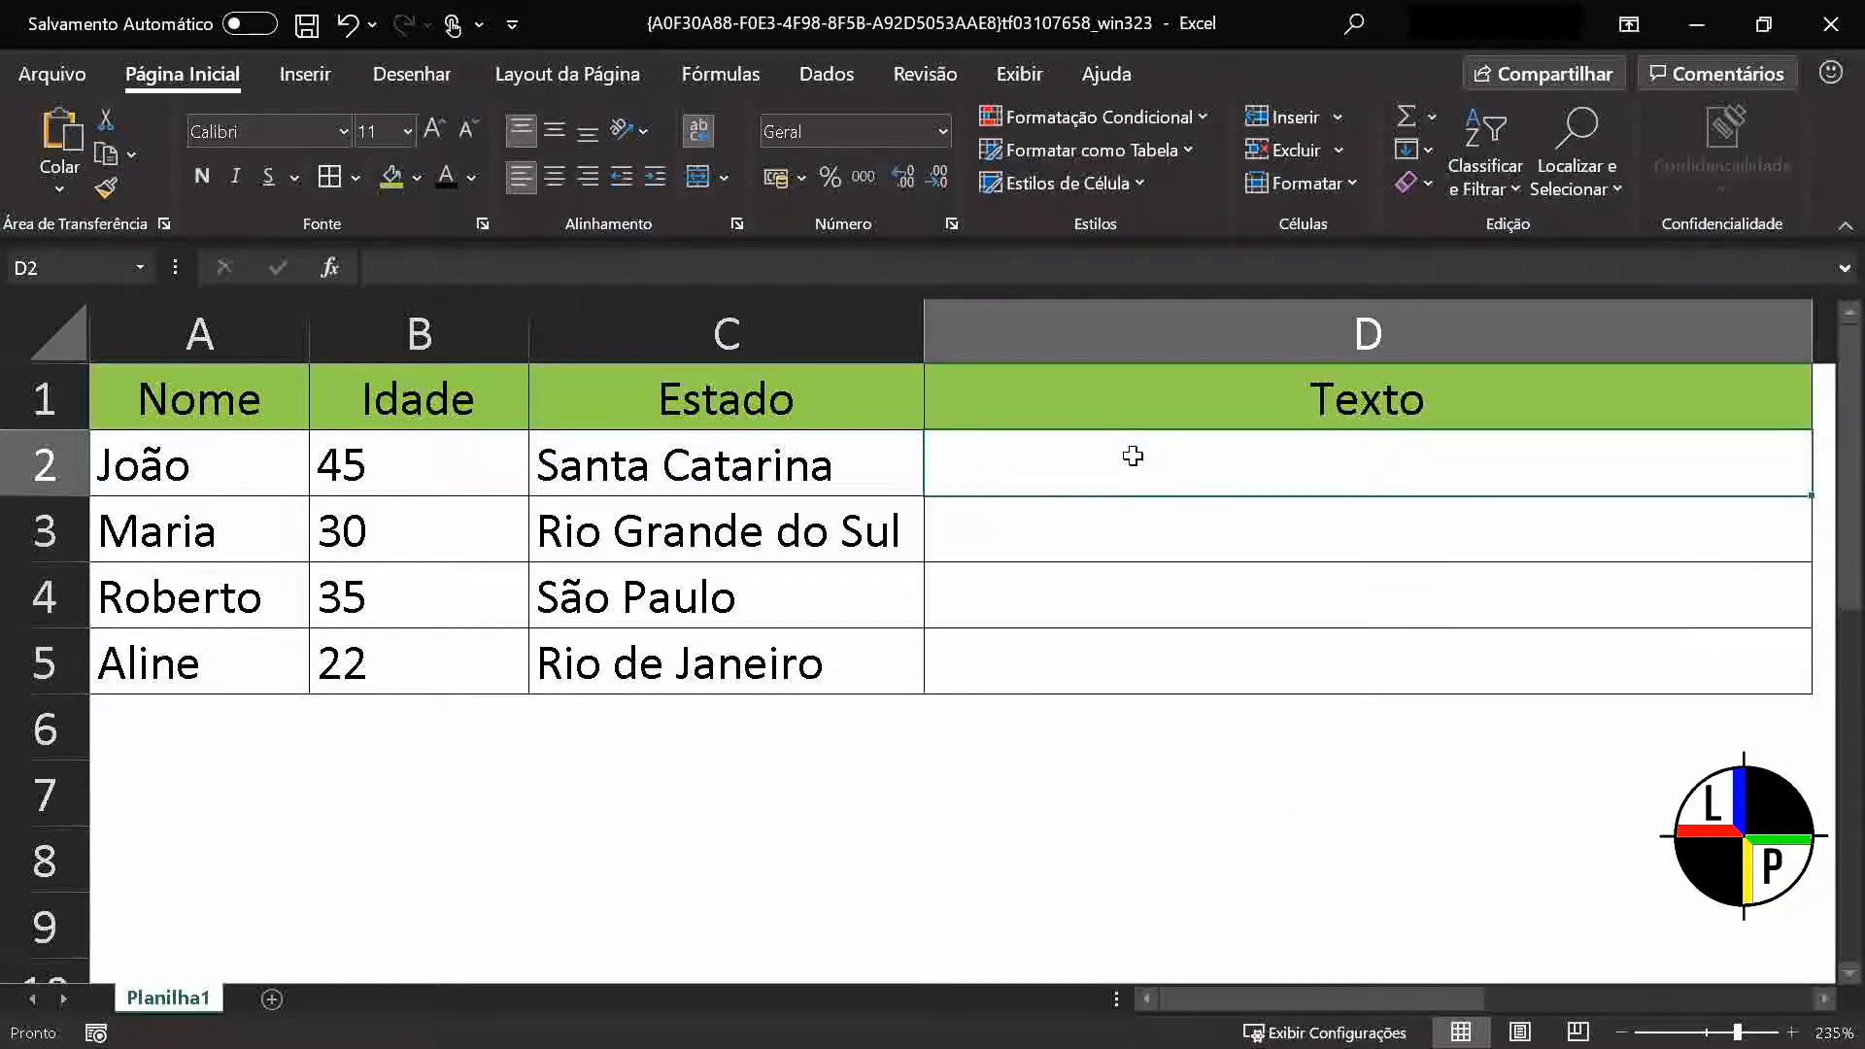
type("=MINÚ")
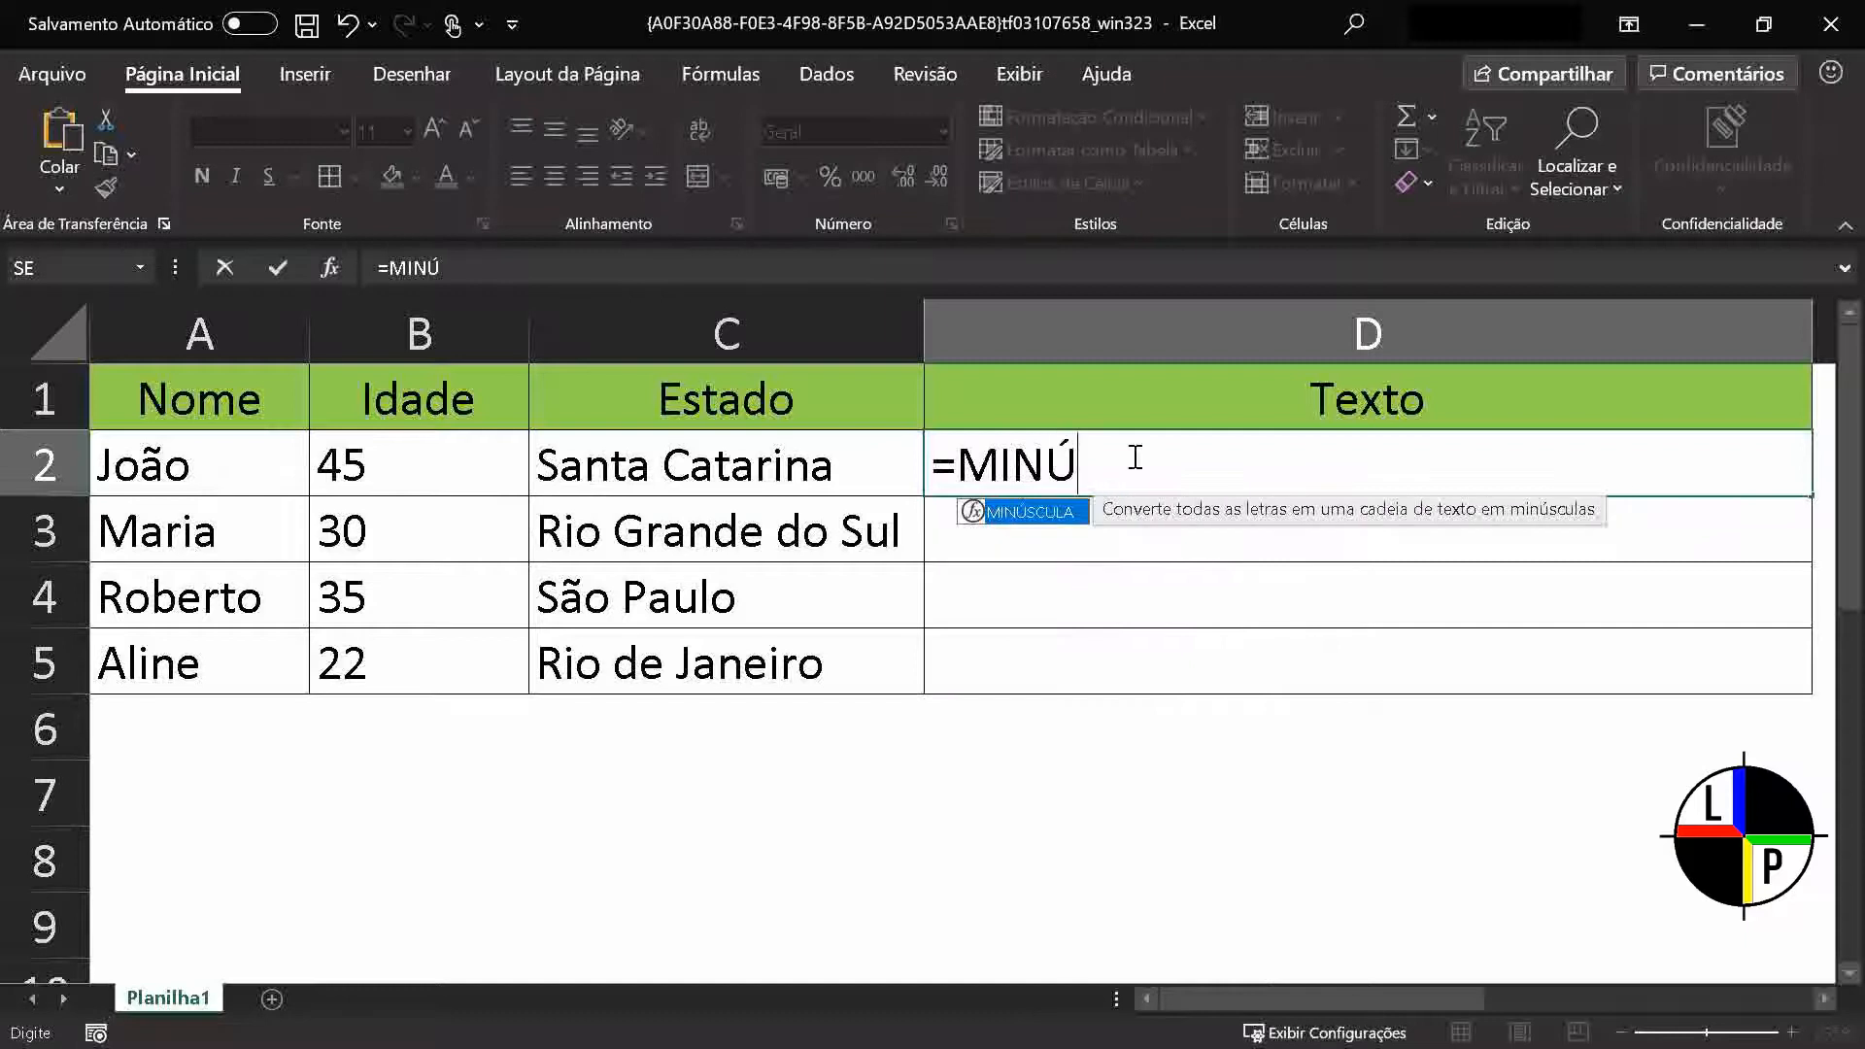
type("SCULA(")
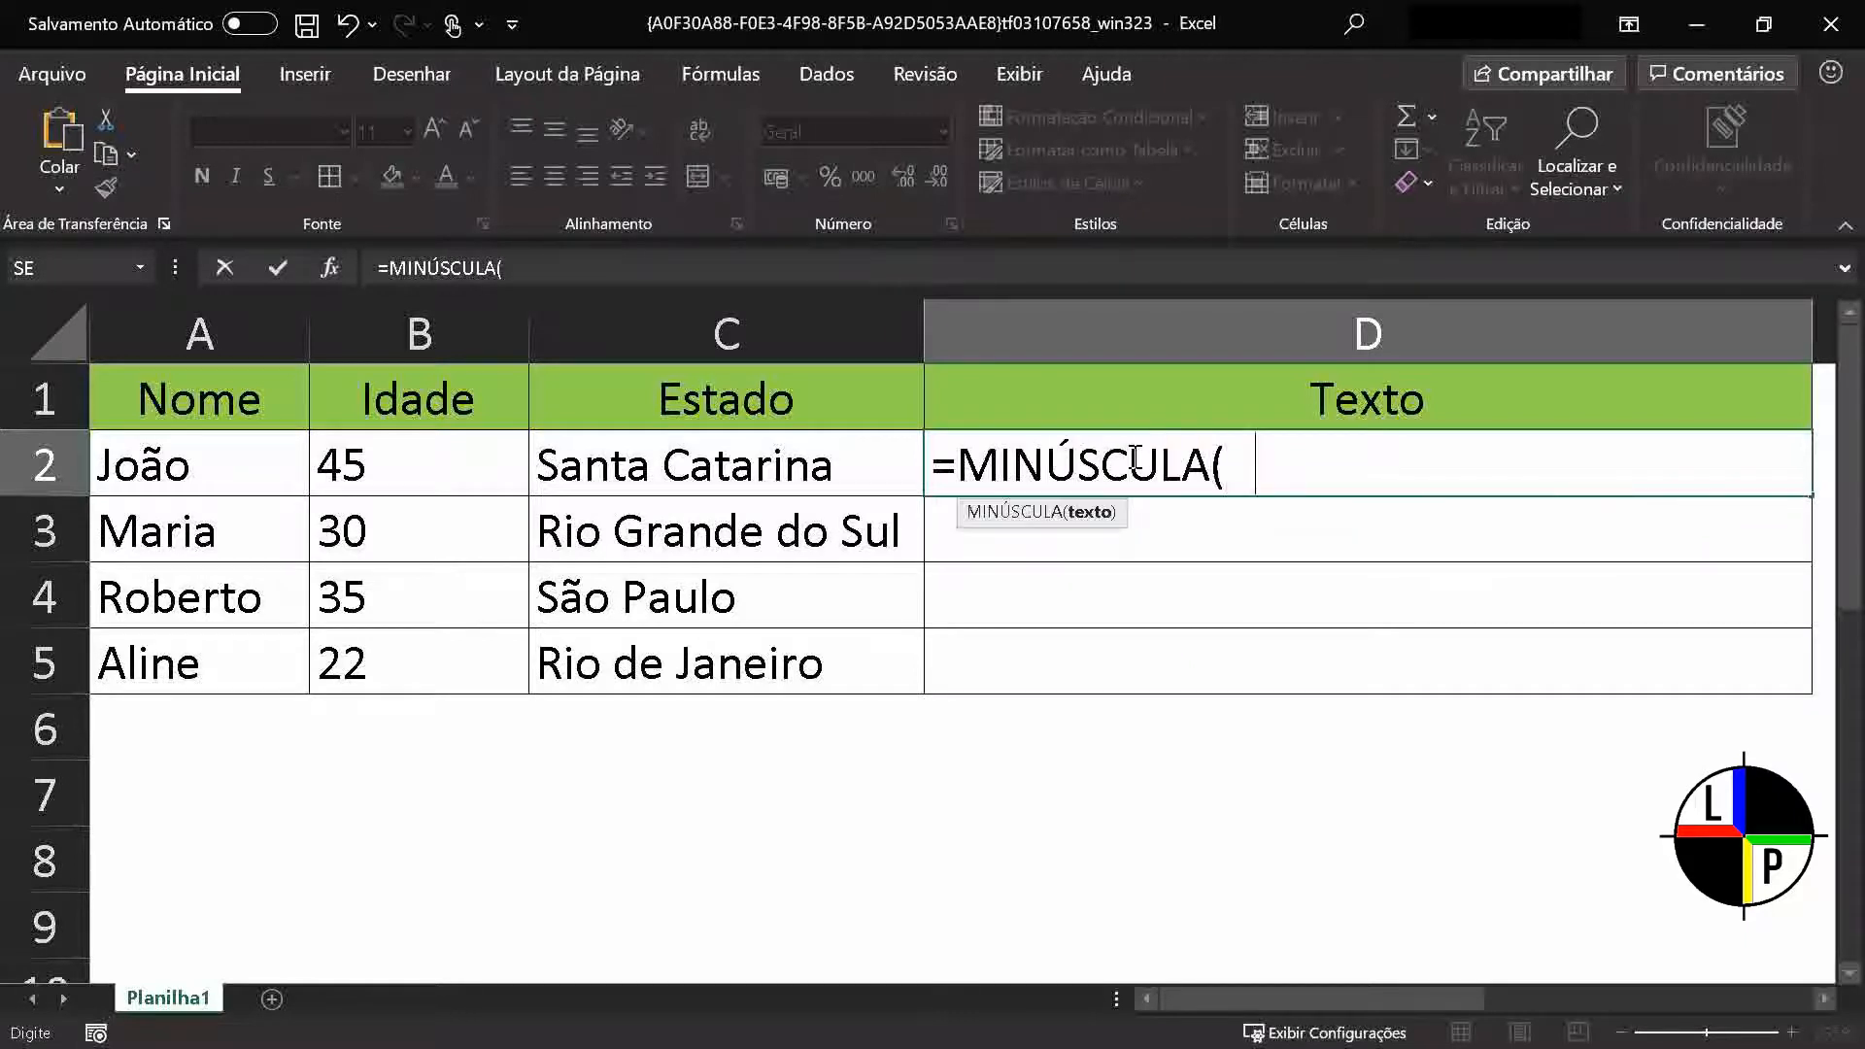
left_click(199, 464)
type(")")
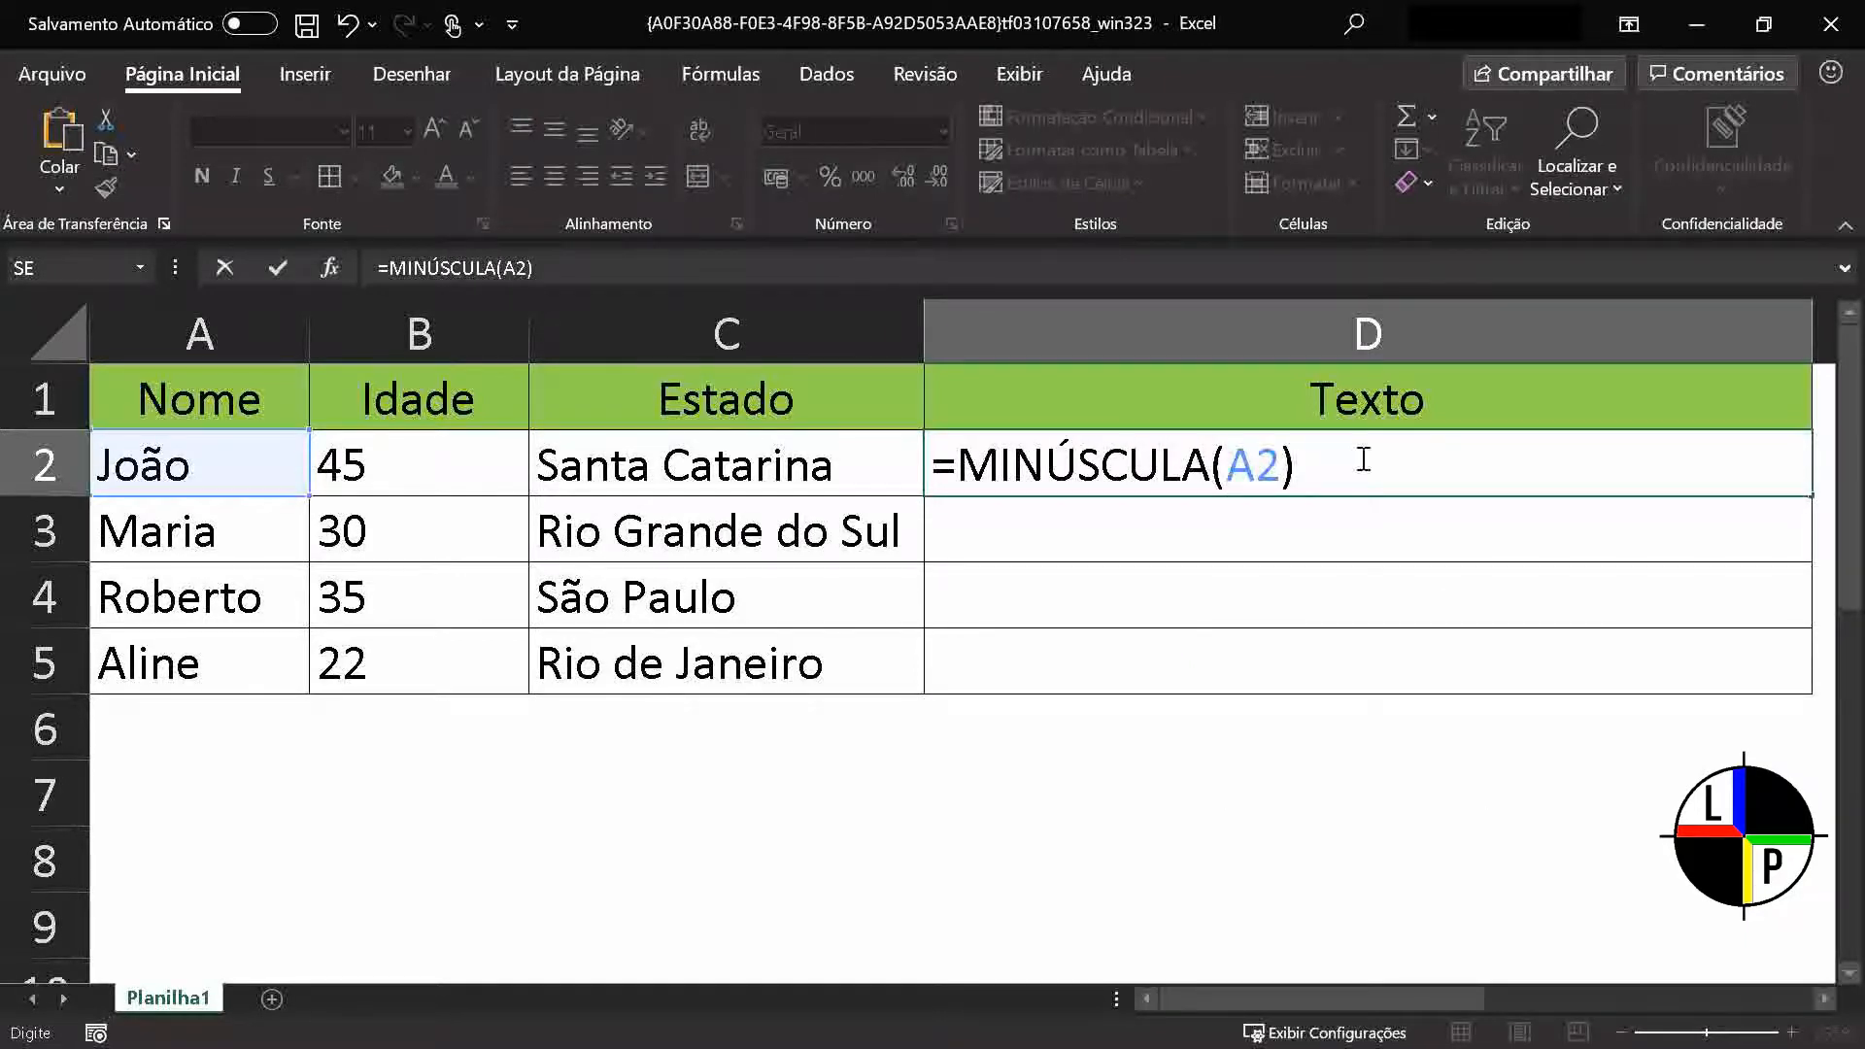
key("Return")
Fill the MINÚSCULA formula from D2 down to D5
left_click(1622, 464)
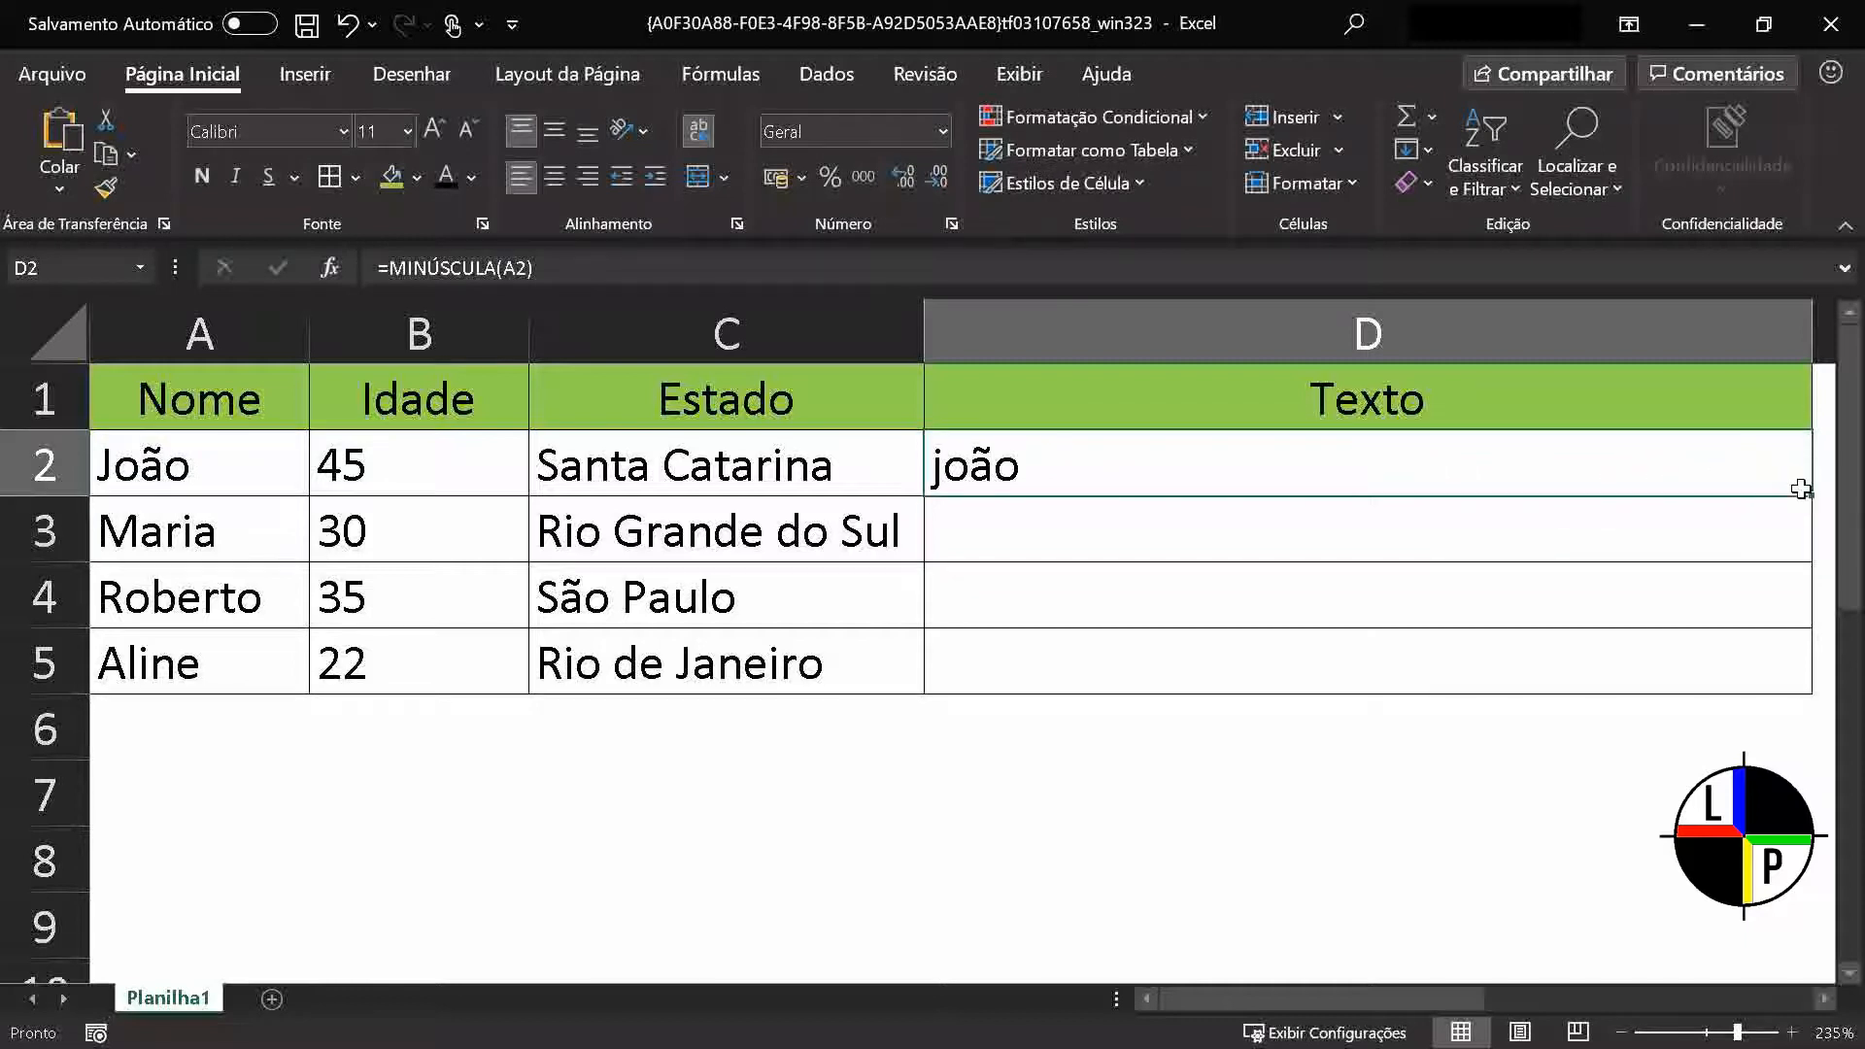
left_click_drag(1801, 488, 1805, 666)
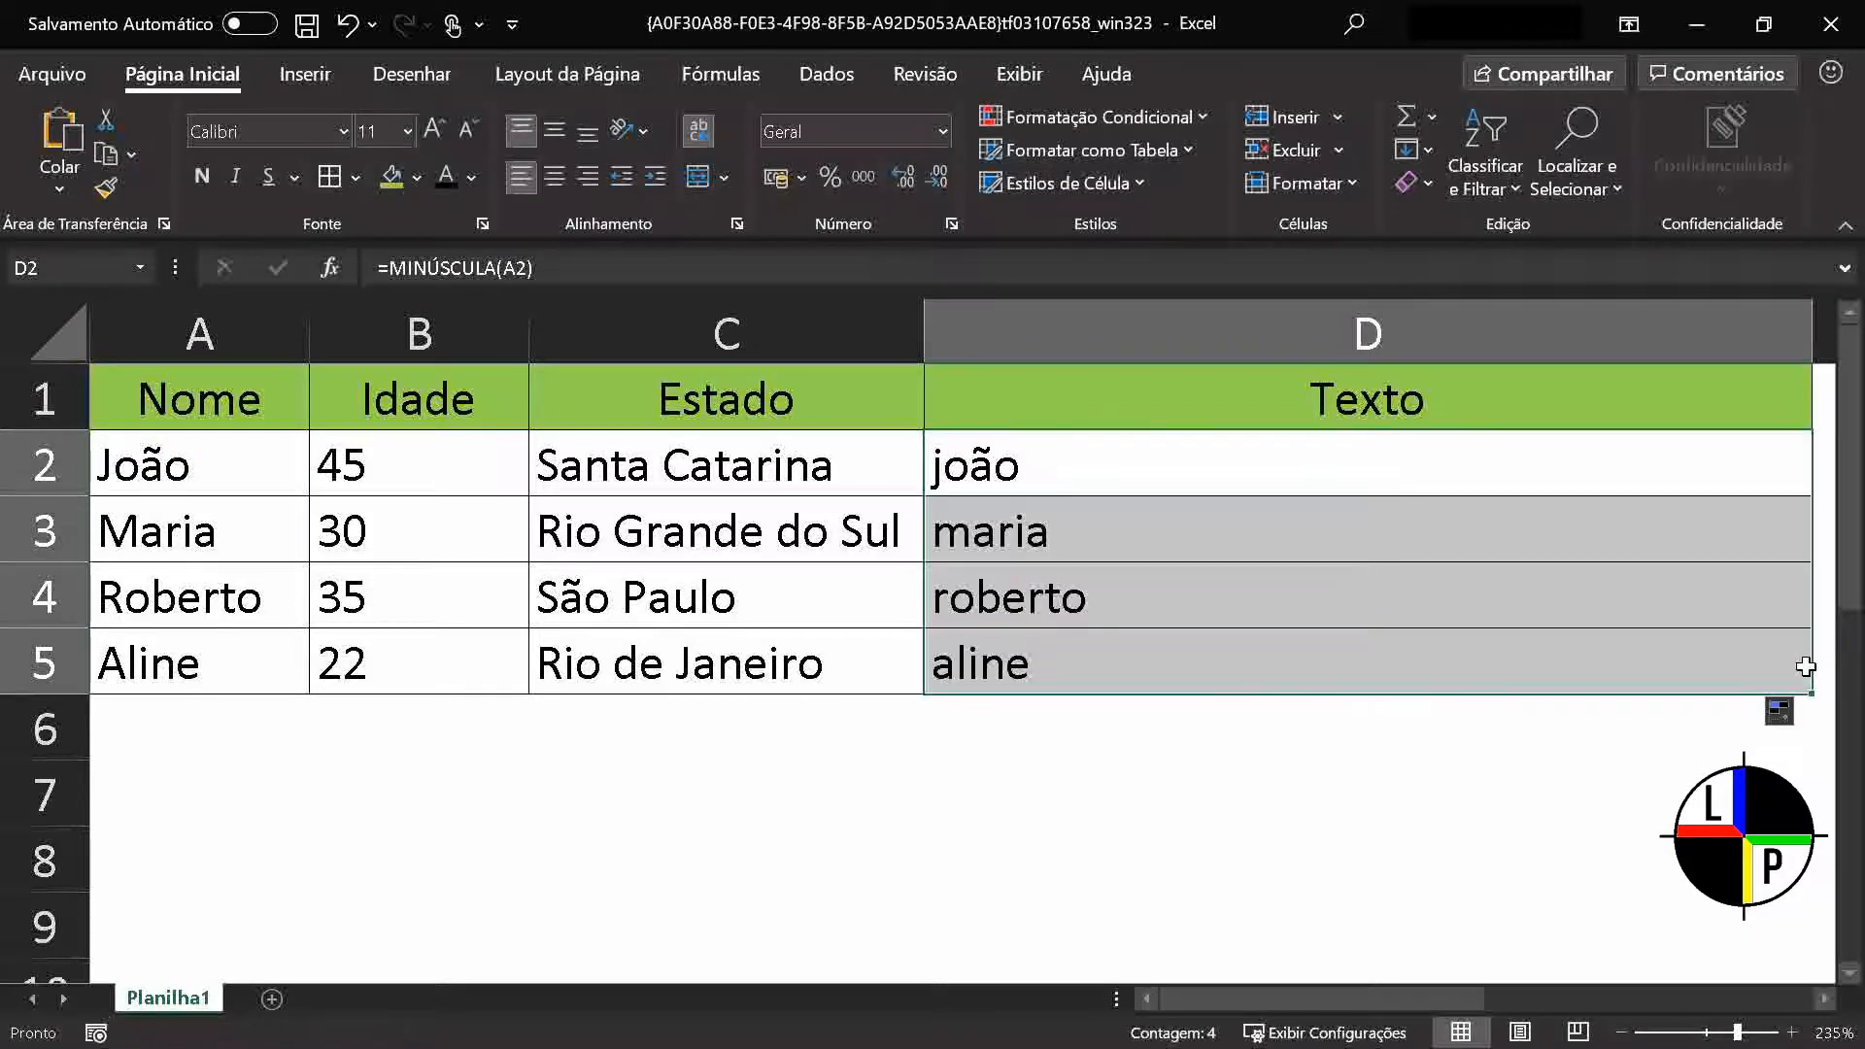
left_click(754, 759)
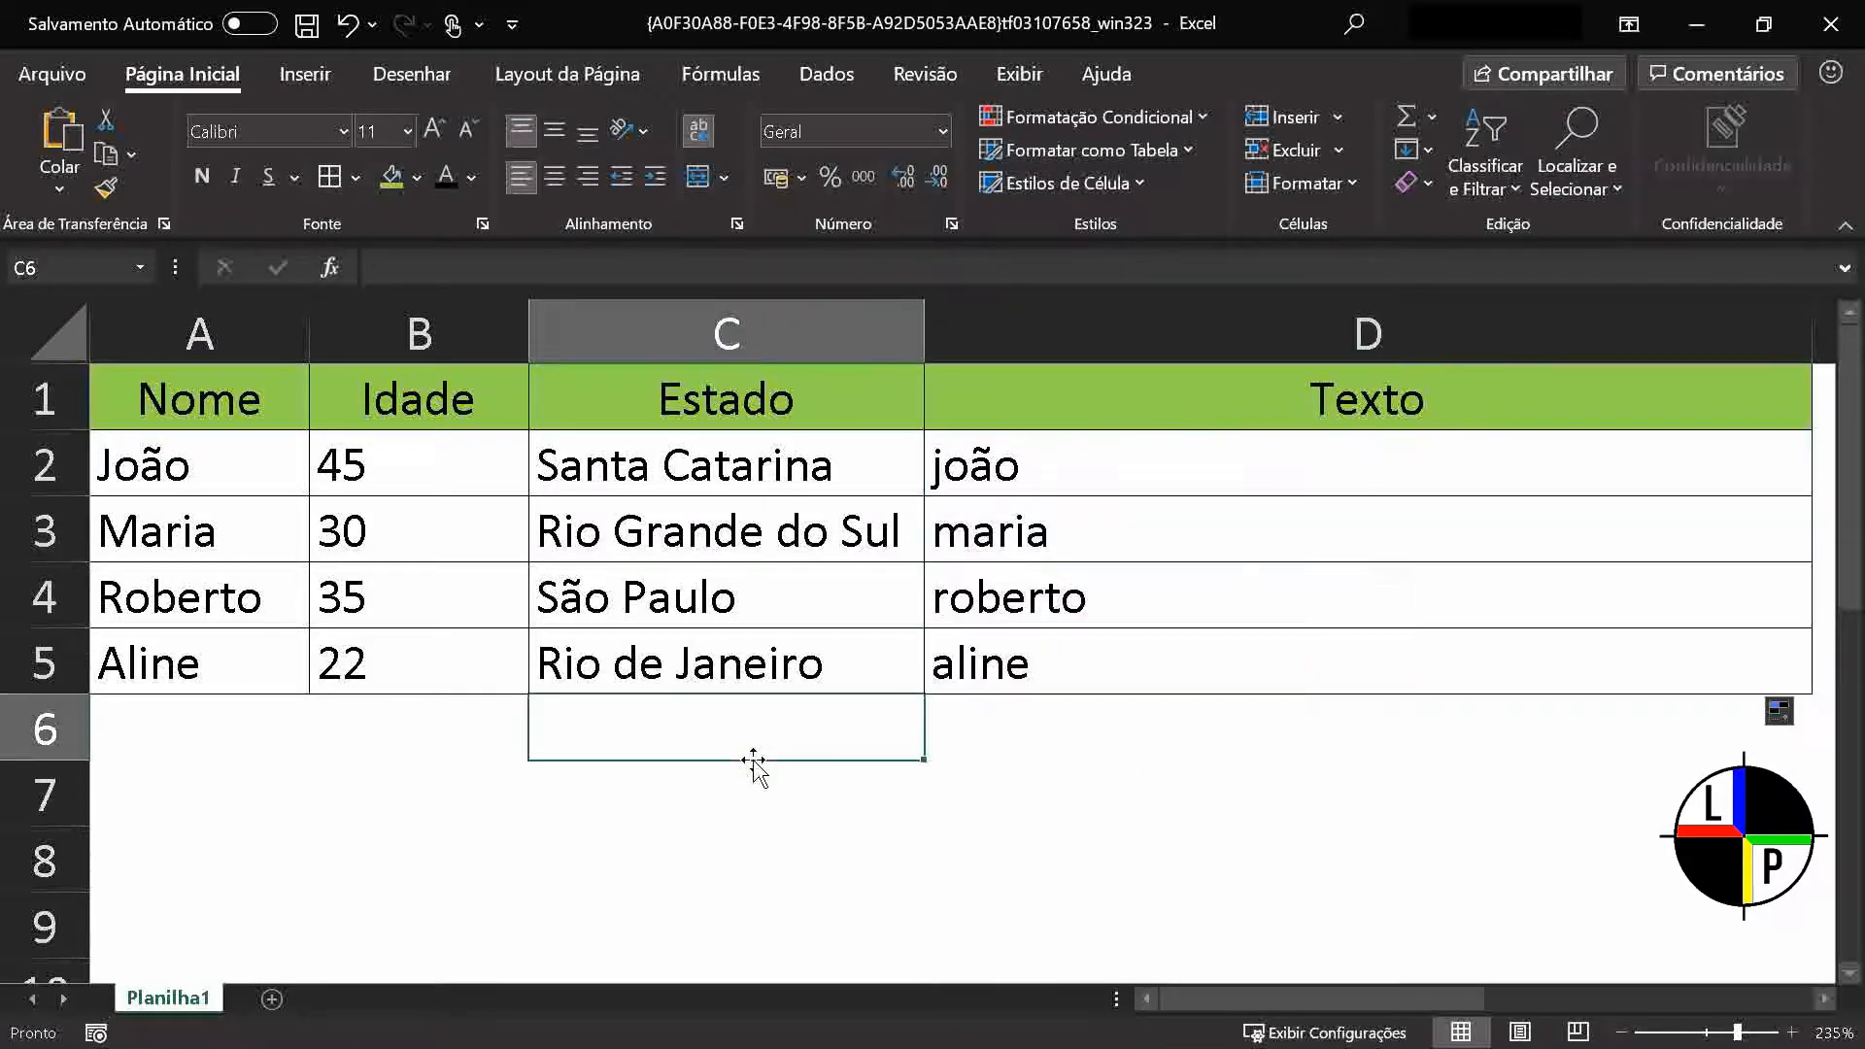